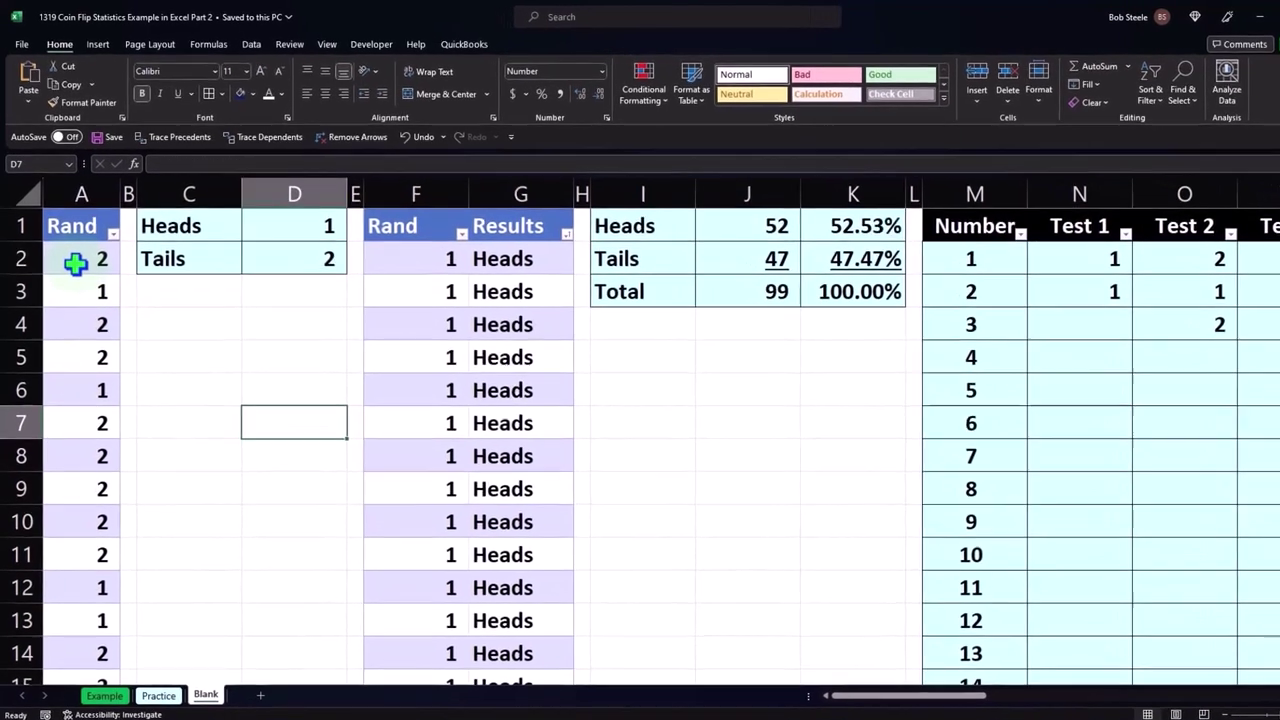
# Step: Re-enter the =RANDBETWEEN(1,2) formula in A2 and the Heads/Tails IF formula in G2
pyautogui.doubleClick(84, 254)
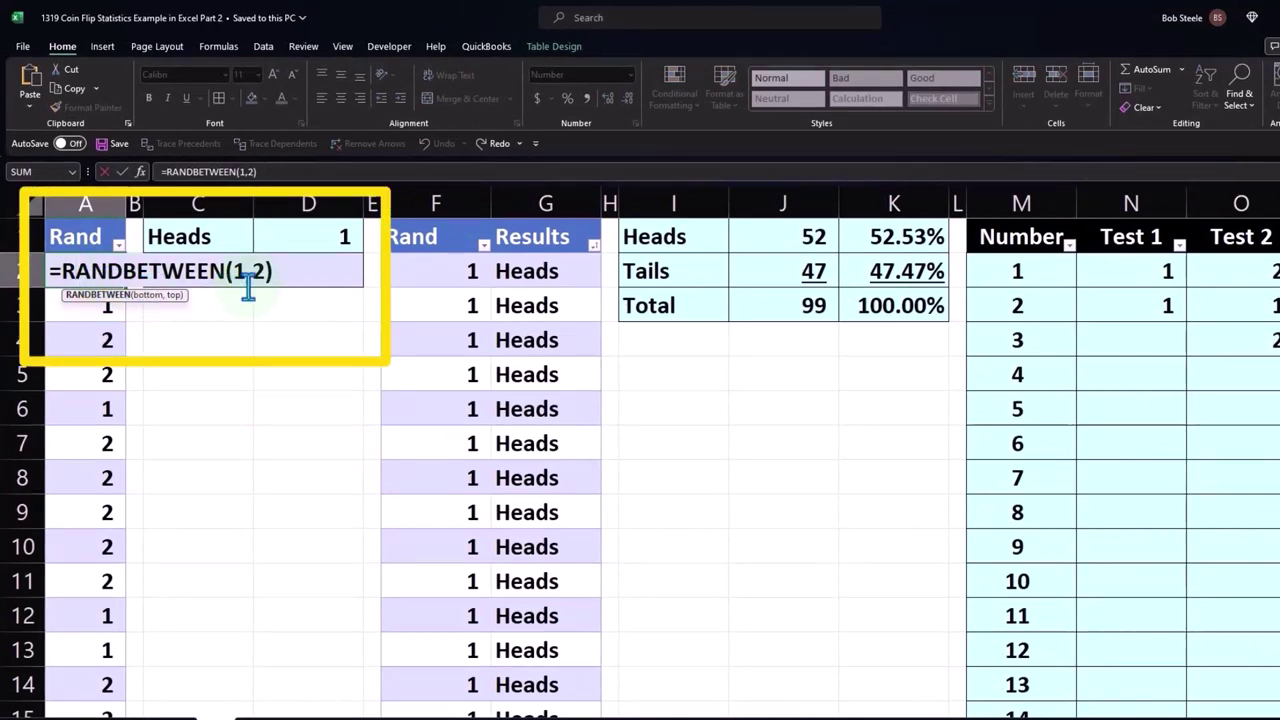
pyautogui.press('Return')
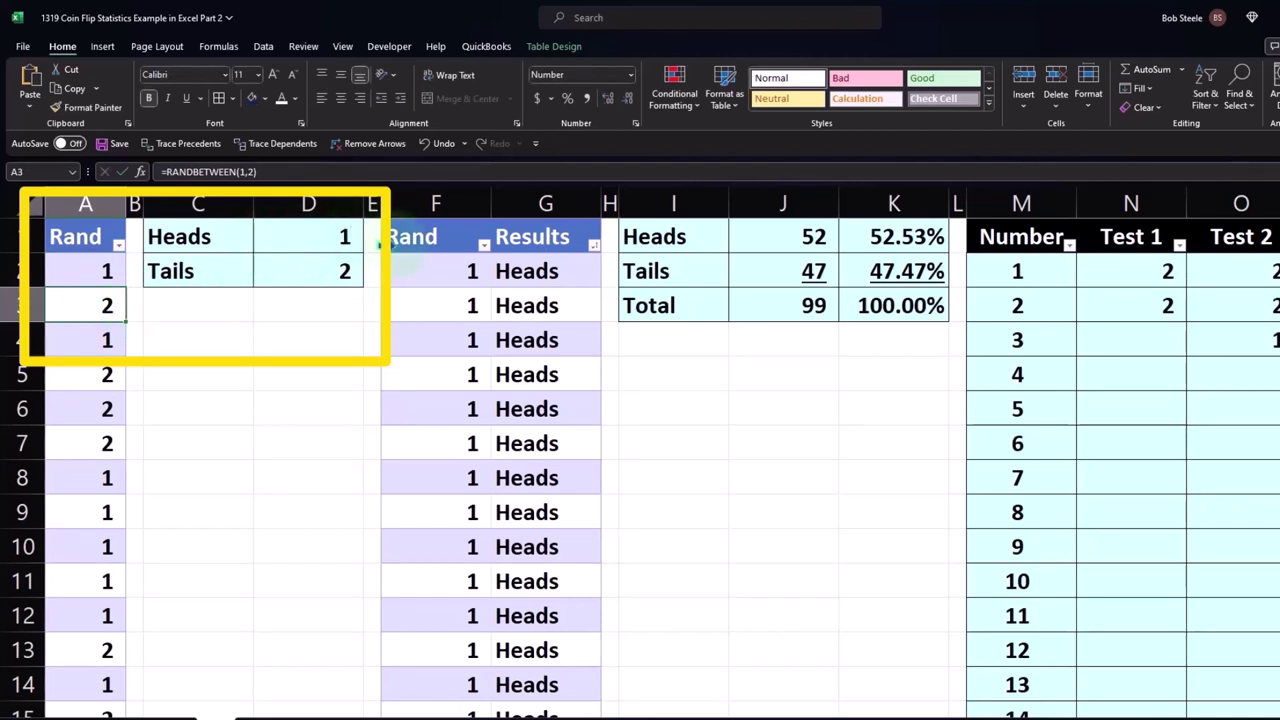
pyautogui.doubleClick(543, 270)
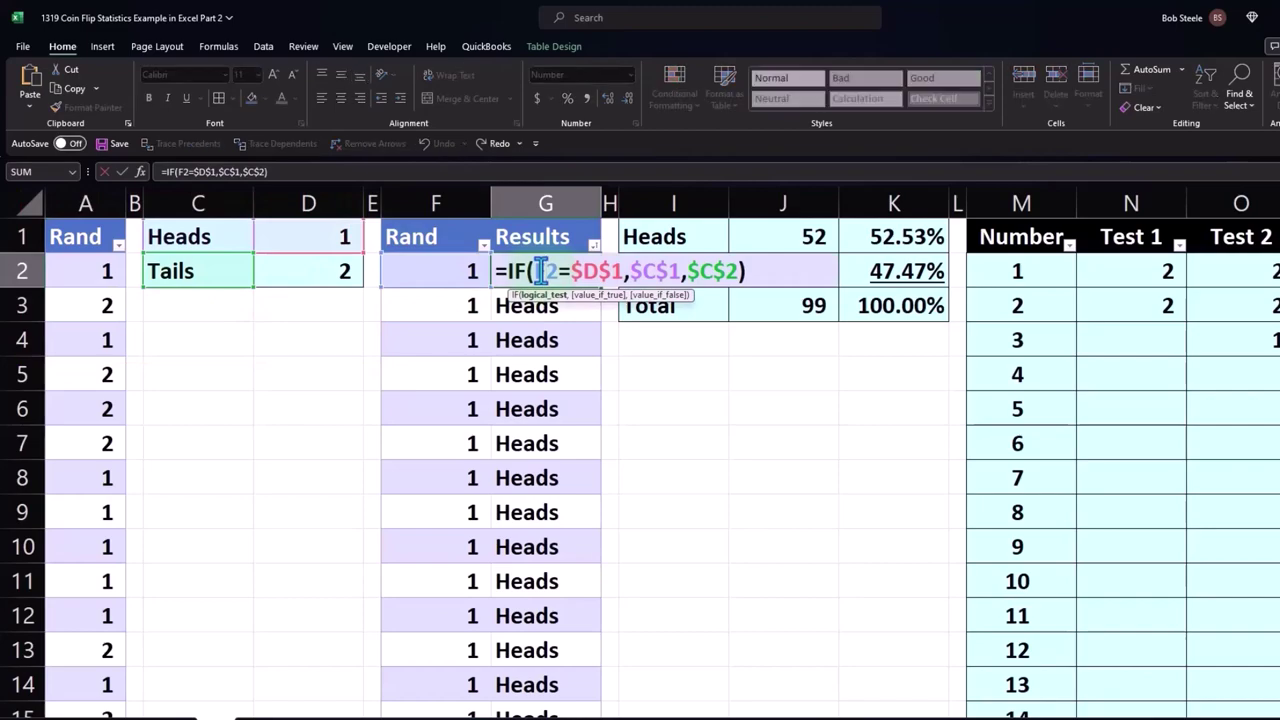
pyautogui.press('Return')
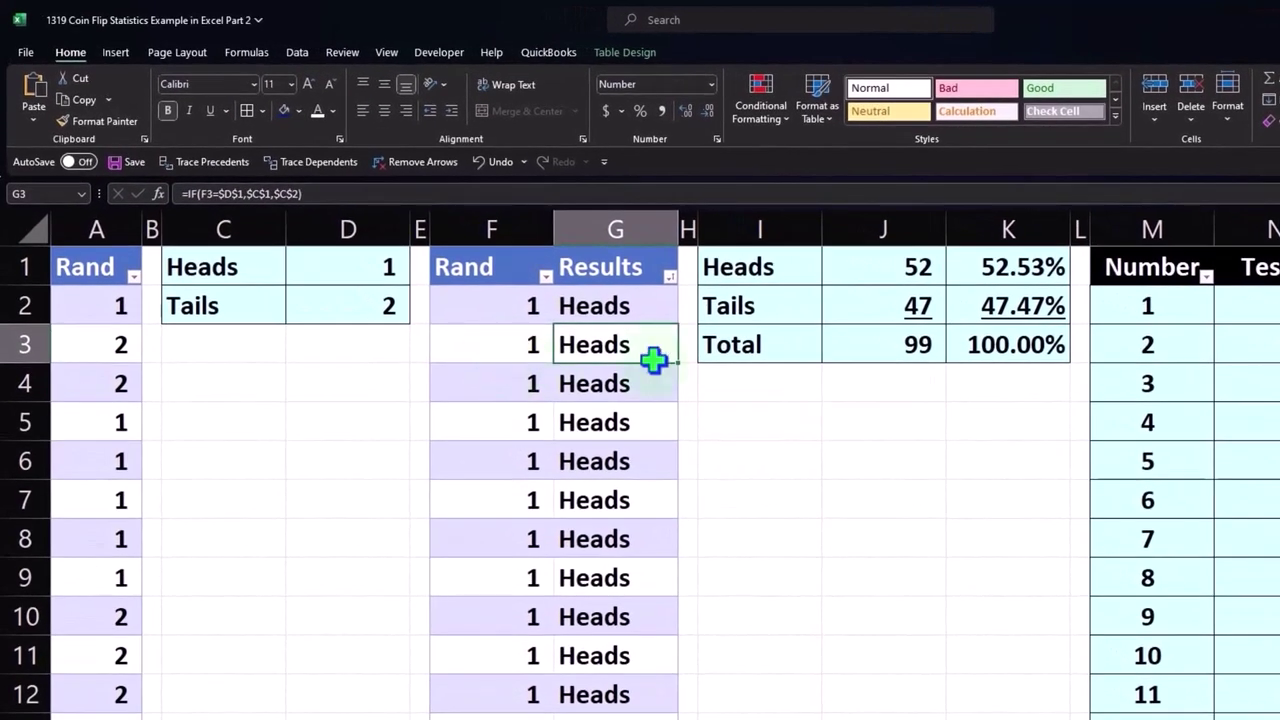
pyautogui.click(805, 340)
pyautogui.press('Right')
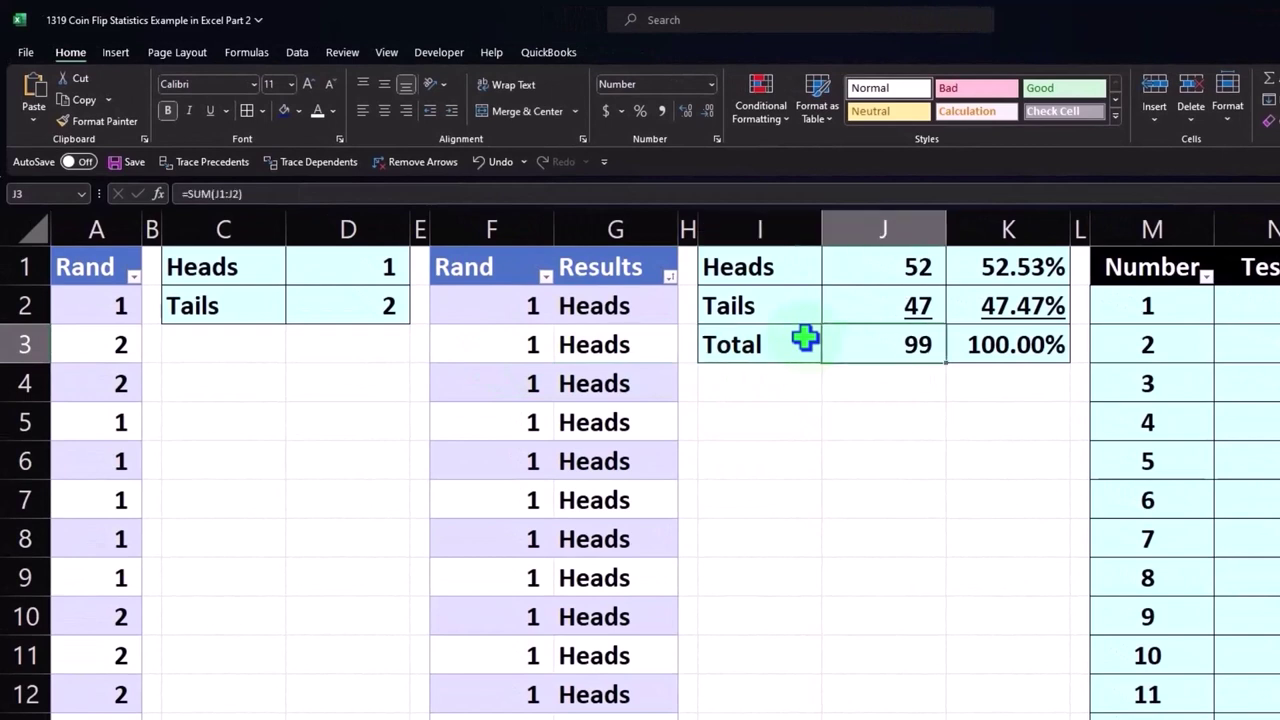
pyautogui.press('Right')
pyautogui.press('Up')
pyautogui.press('Up')
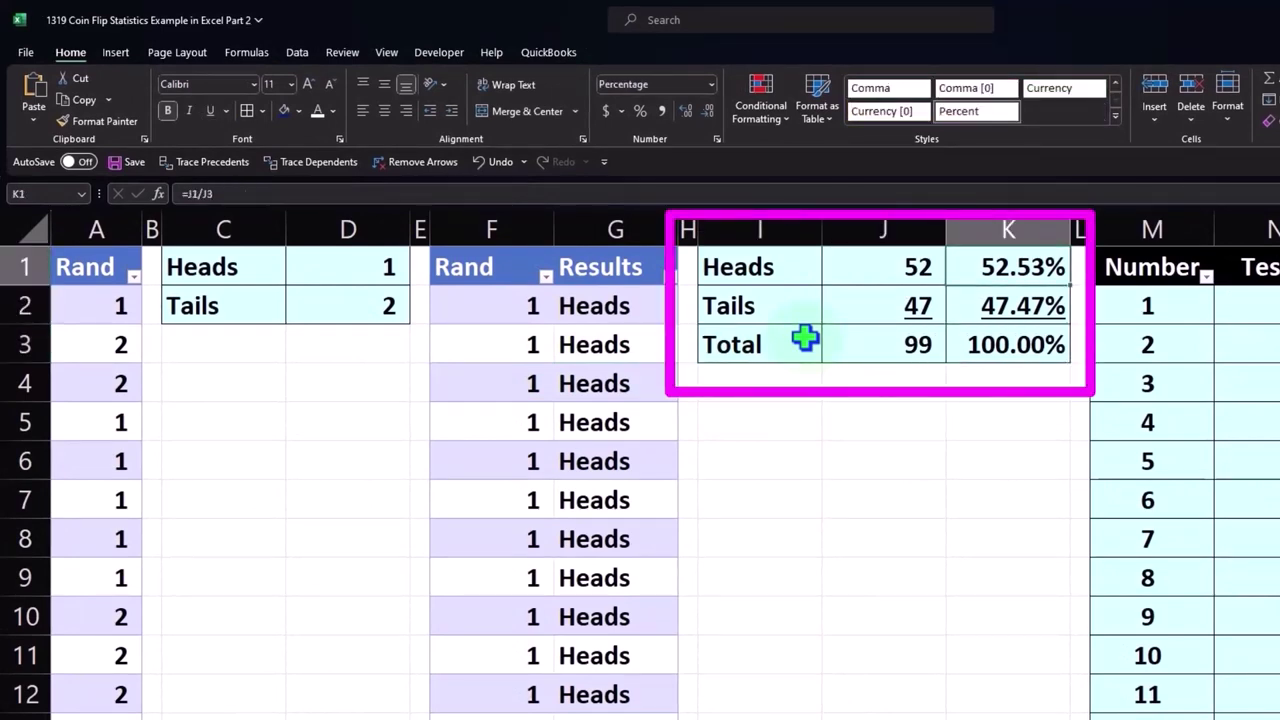
pyautogui.press('Down')
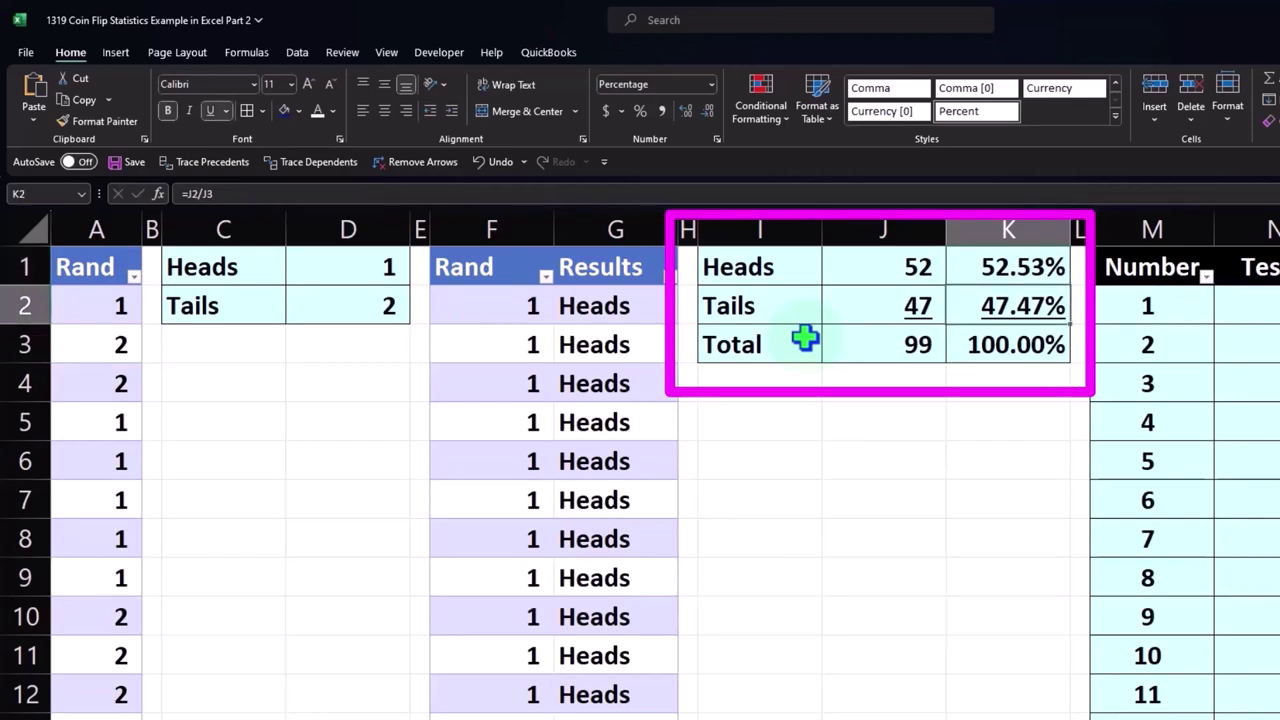
pyautogui.press('Down')
pyautogui.press('Down')
pyautogui.press('Down')
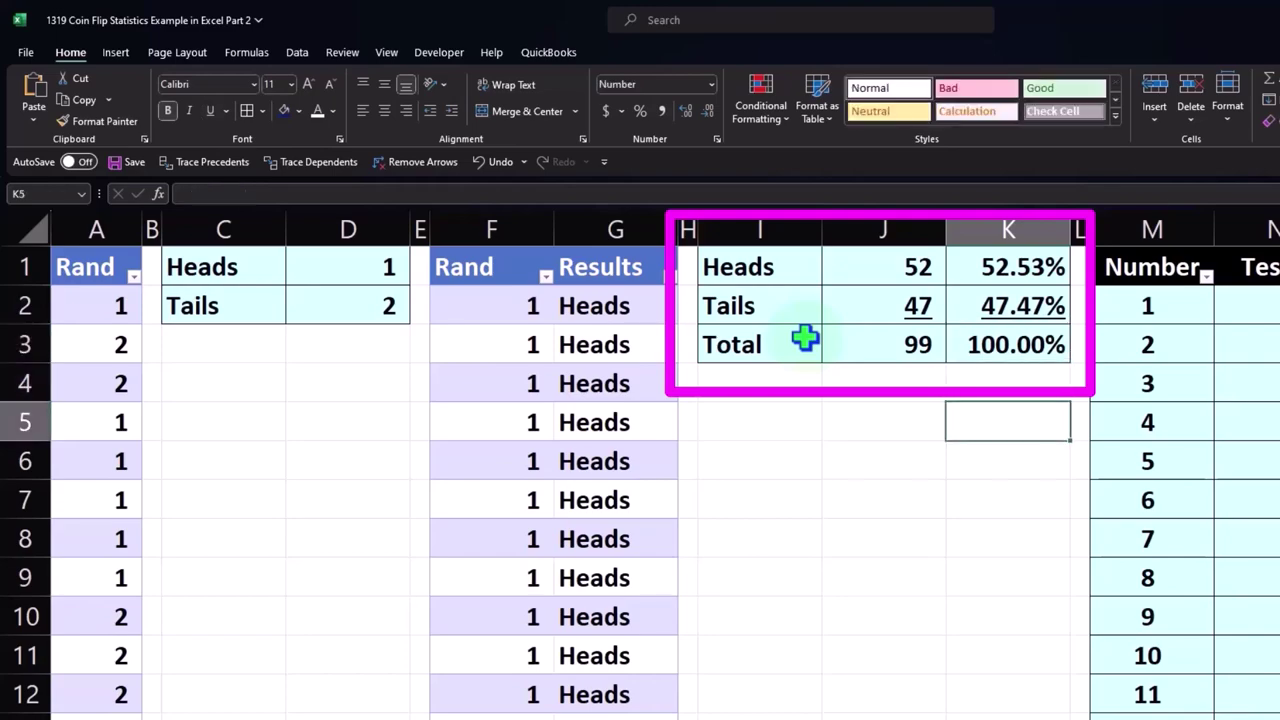
pyautogui.press('Right')
pyautogui.press('Right')
pyautogui.press('Right')
pyautogui.press('Right')
pyautogui.press('Right')
pyautogui.press('Right')
pyautogui.press('Right')
pyautogui.press('Right')
pyautogui.press('Right')
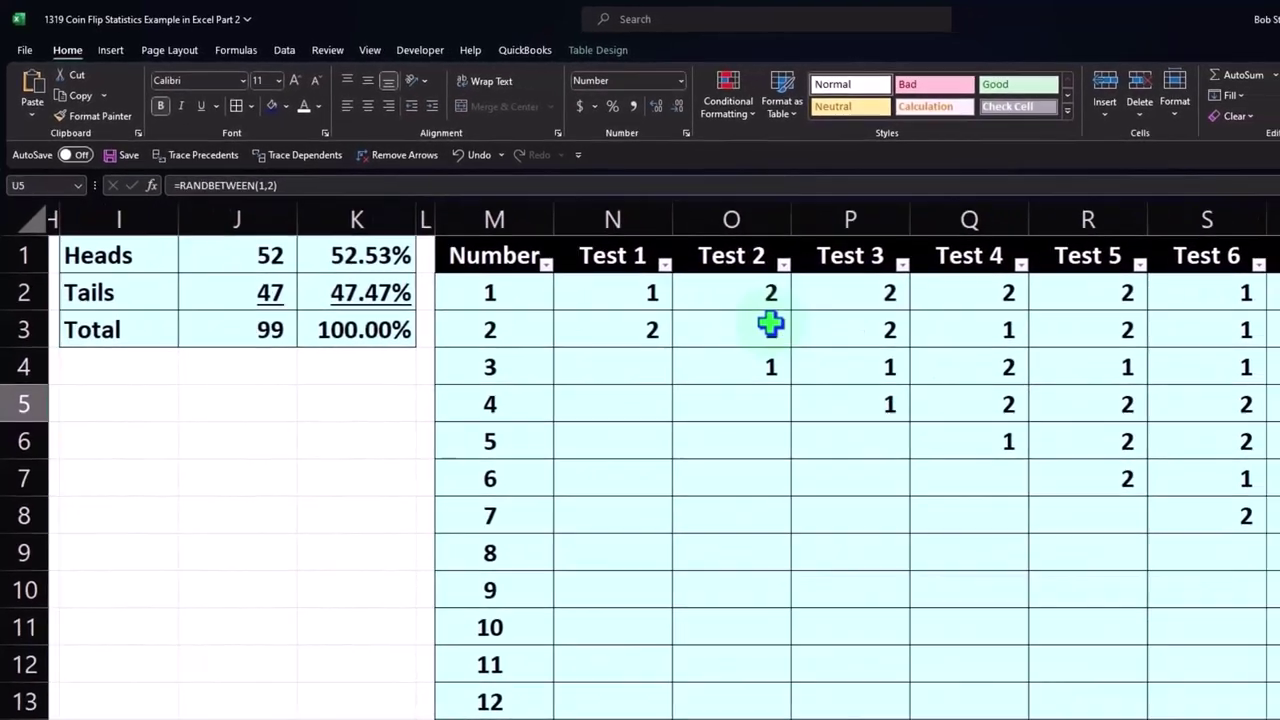
pyautogui.press('Right')
pyautogui.press('Right')
# Step: Re-enter the RANDBETWEEN formula in N3 to reshuffle all the coin flips
pyautogui.press('Right')
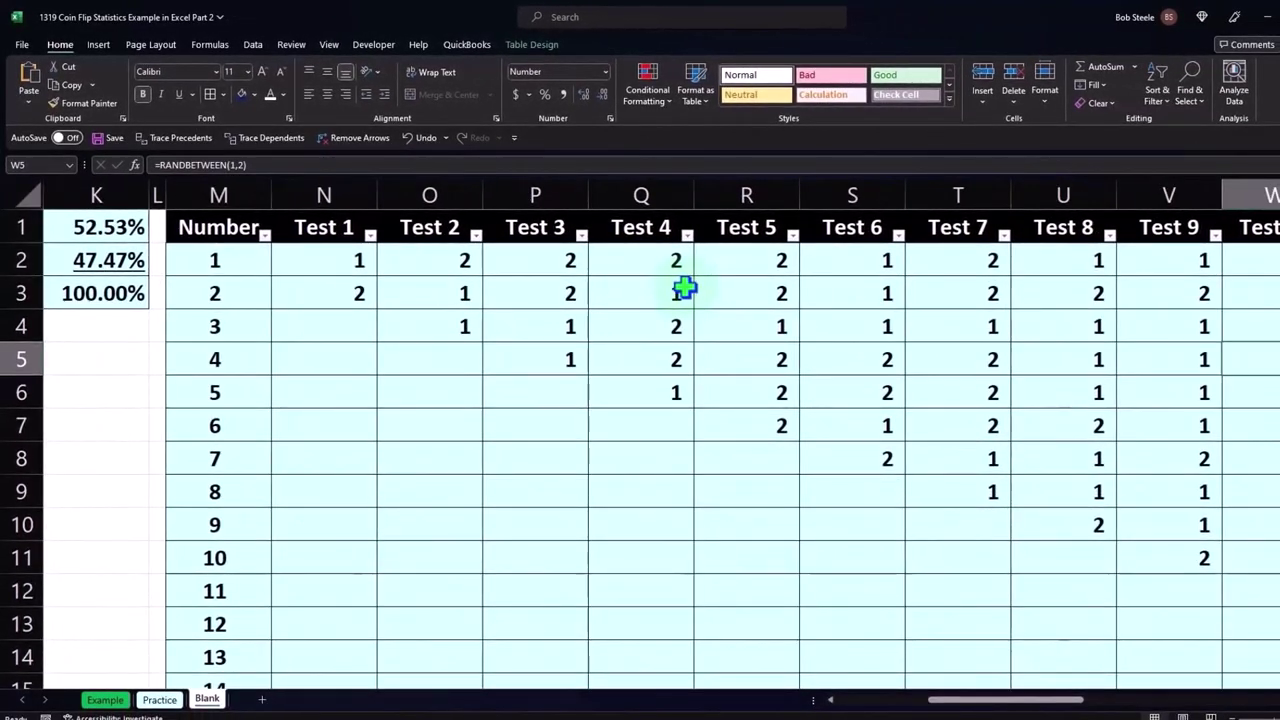
pyautogui.press('Right')
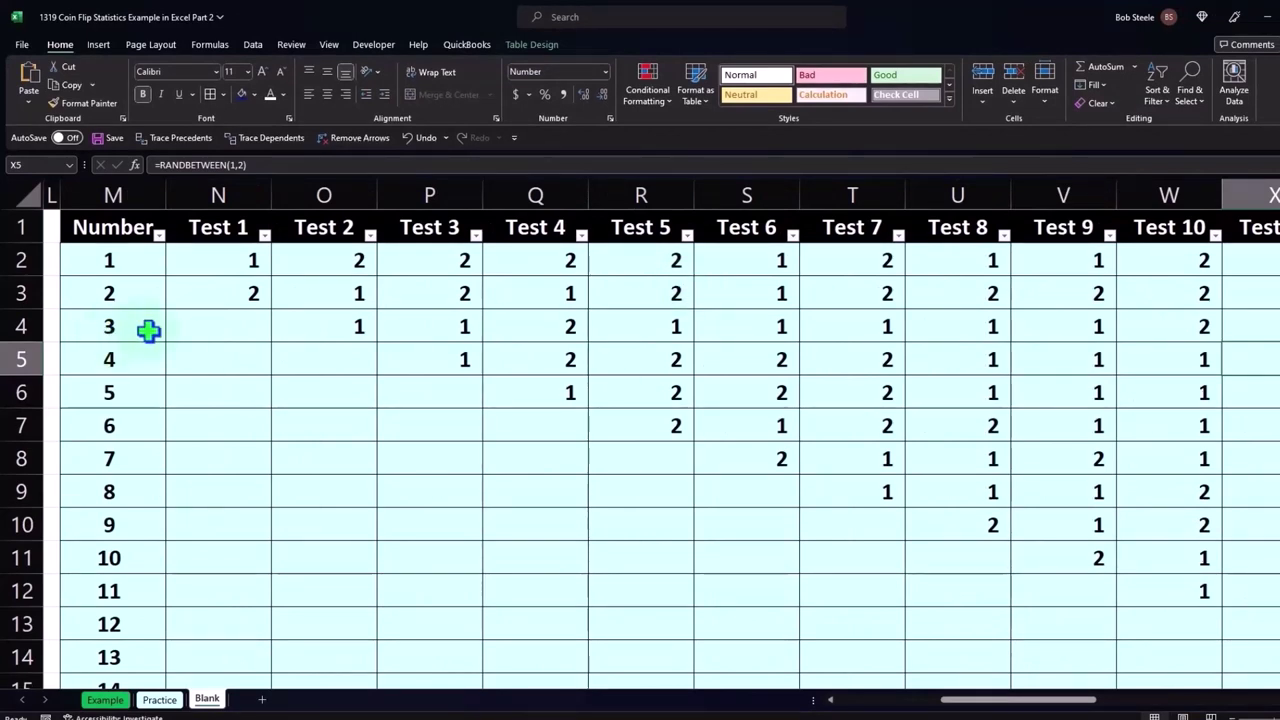
pyautogui.scroll(-3, 148, 330)
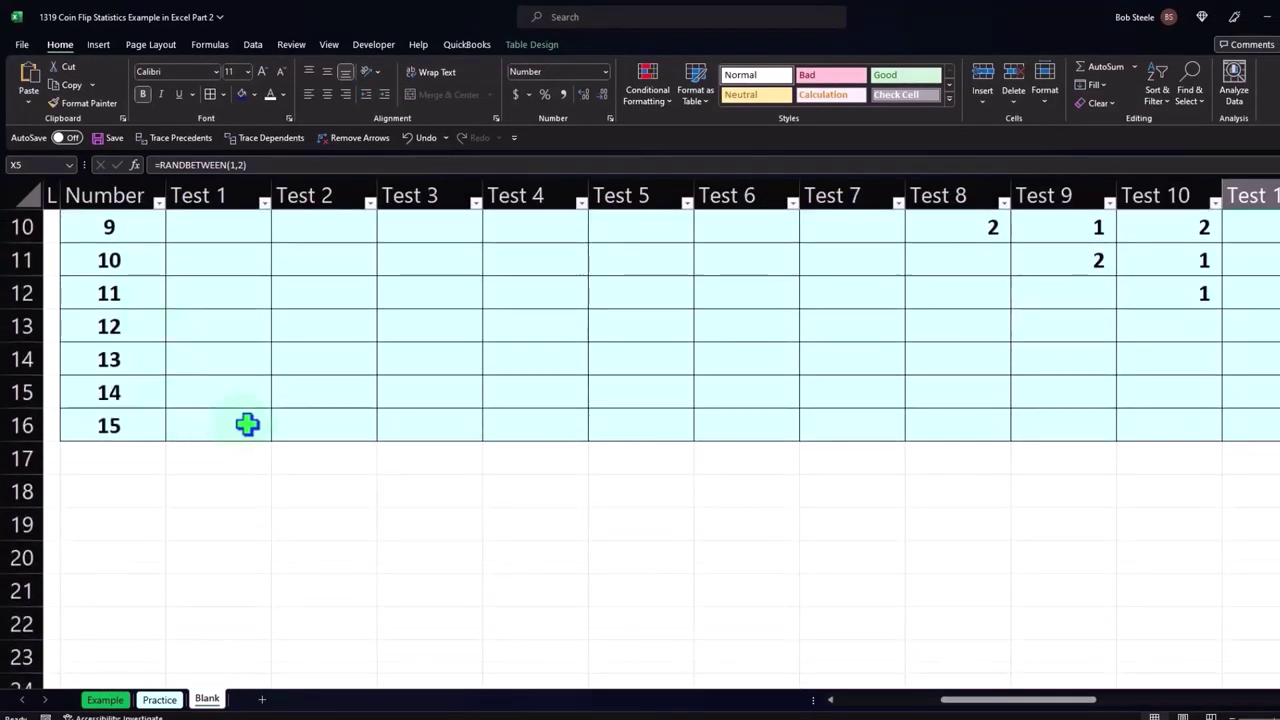
pyautogui.scroll(3, 249, 420)
pyautogui.doubleClick(241, 293)
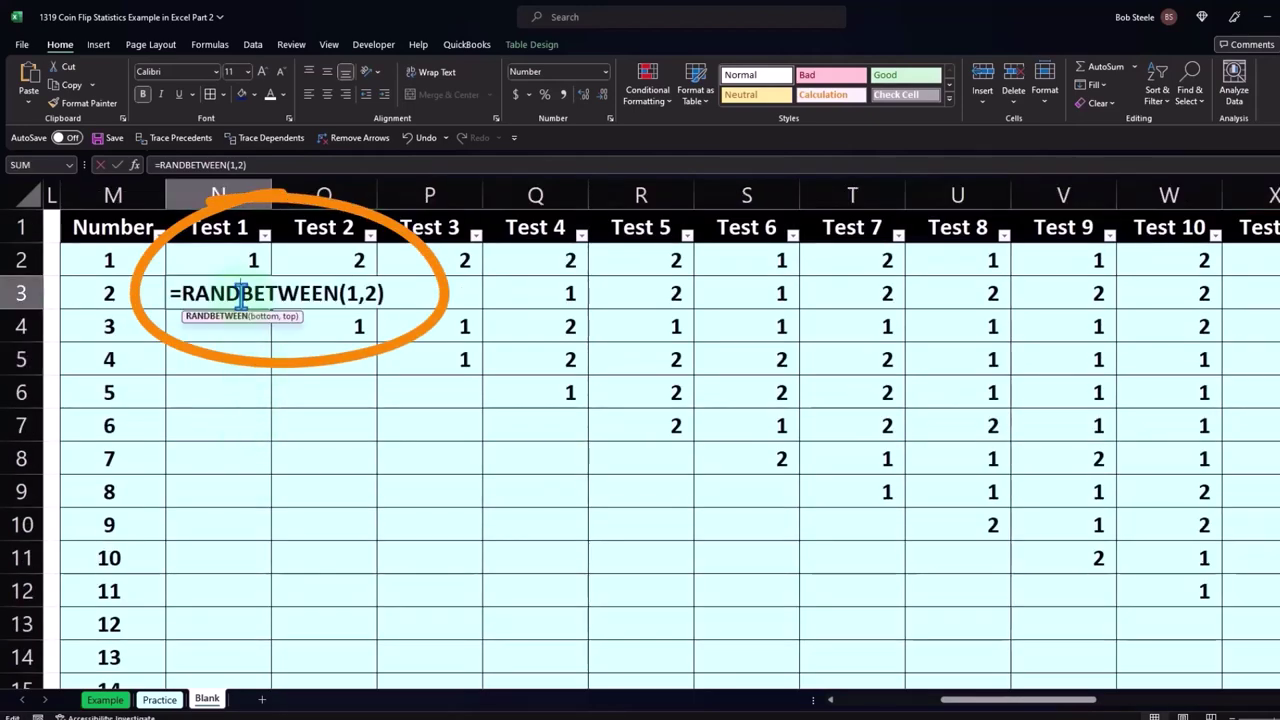
pyautogui.press('Return')
# Step: Move across the Test columns and re-confirm cell AH3 in the second test table
pyautogui.press('Right')
pyautogui.press('Right')
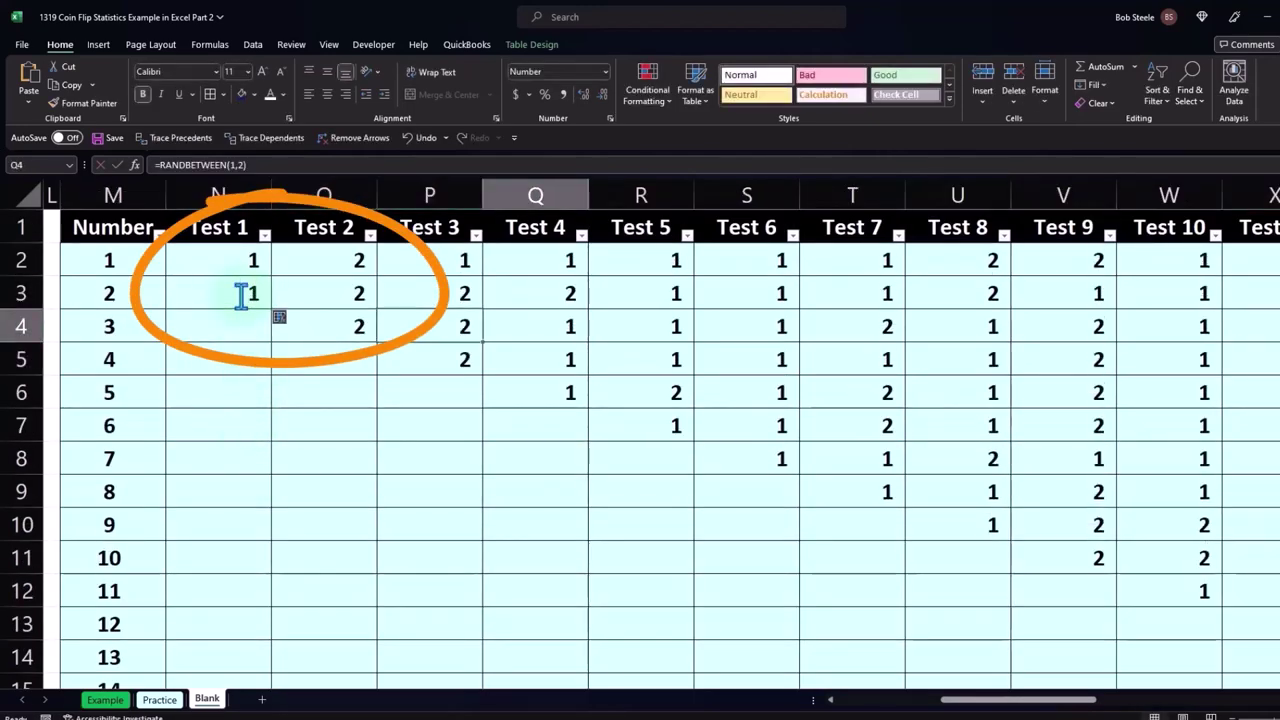
pyautogui.press('Right')
pyautogui.press('Right')
pyautogui.press('Right')
pyautogui.press('Right')
pyautogui.press('Right')
pyautogui.press('Right')
pyautogui.press('Right')
pyautogui.press('Right')
pyautogui.press('Right')
pyautogui.press('Right')
pyautogui.press('Right')
pyautogui.press('Right')
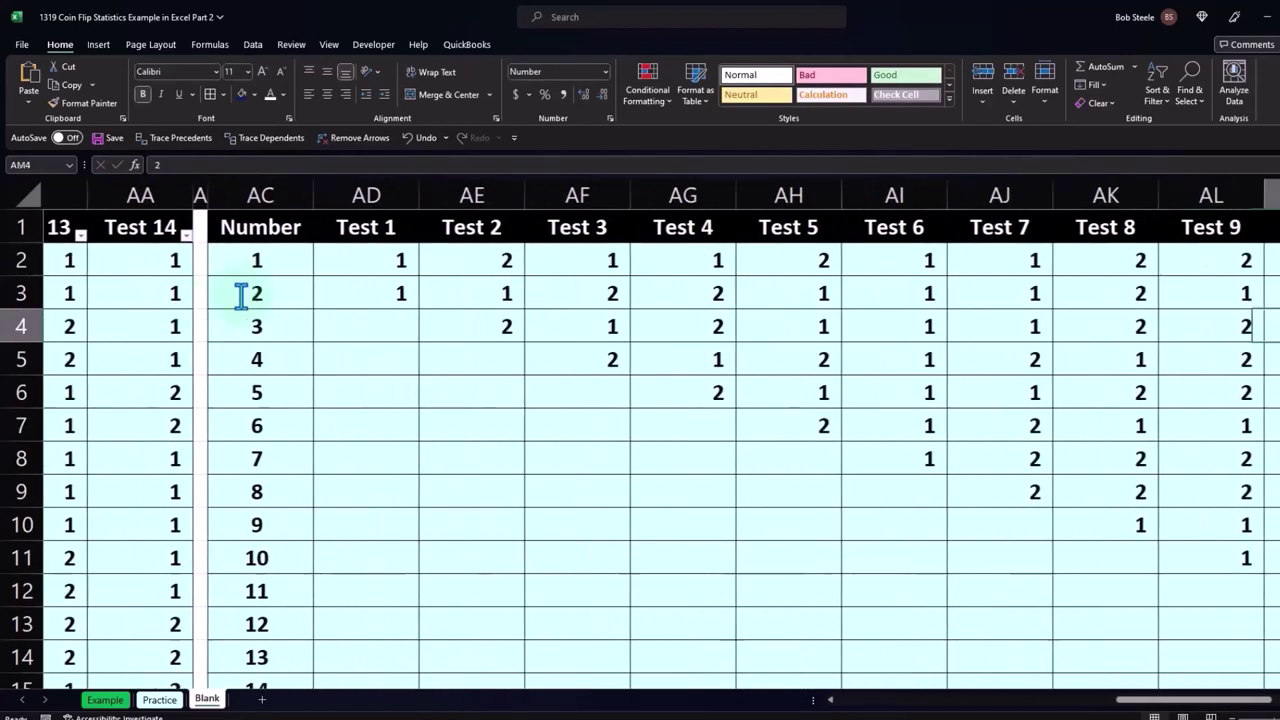
pyautogui.press('Right')
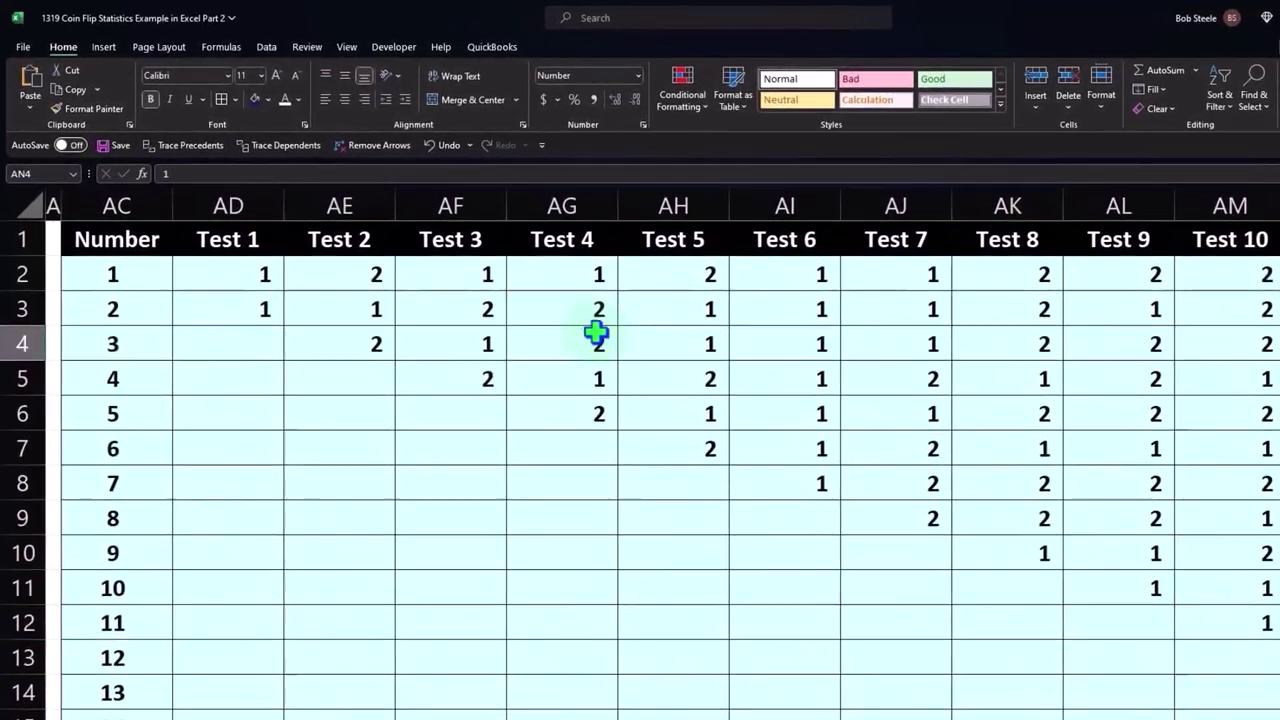
pyautogui.click(622, 304)
pyautogui.press('Return')
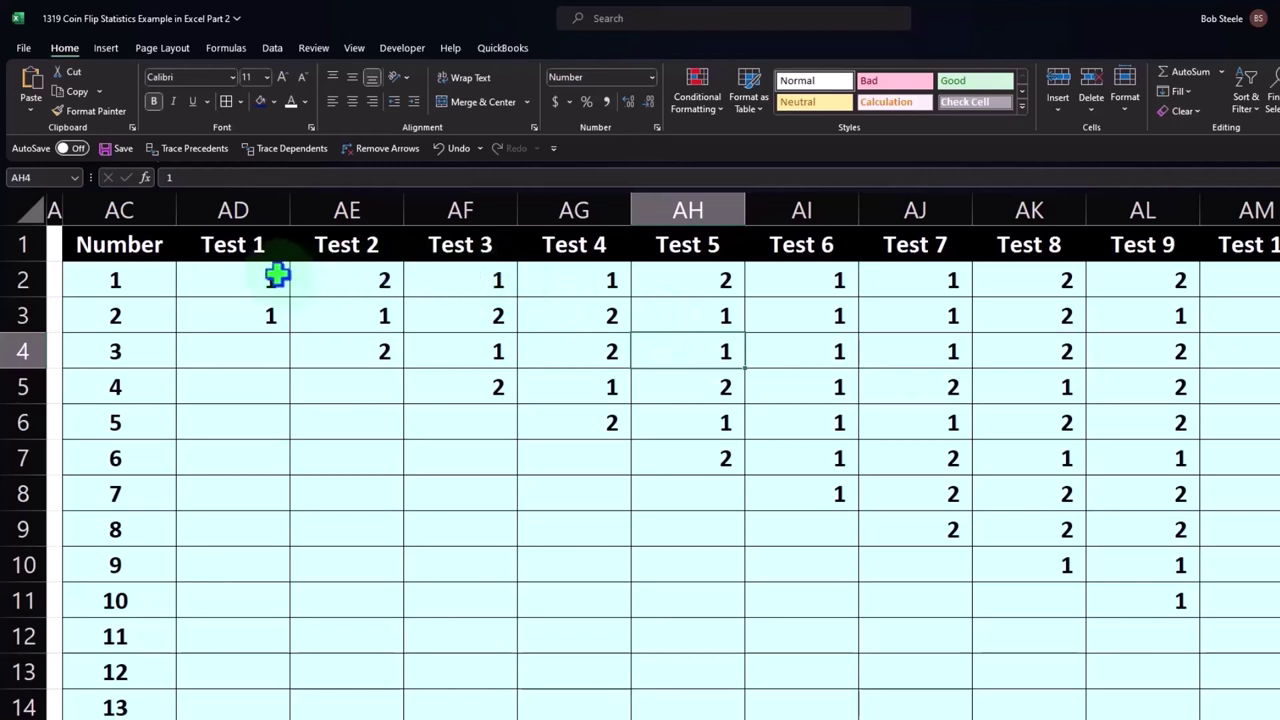
# Step: Select the Test 1, Test 3 and Test 2 flip ranges (AD2:AD3, AF2:AF5, AE2:AE4)
pyautogui.moveTo(271, 276)
pyautogui.mouseDown()
pyautogui.moveTo(271, 315)
pyautogui.moveTo(347, 298)
pyautogui.moveTo(351, 334)
pyautogui.mouseUp()
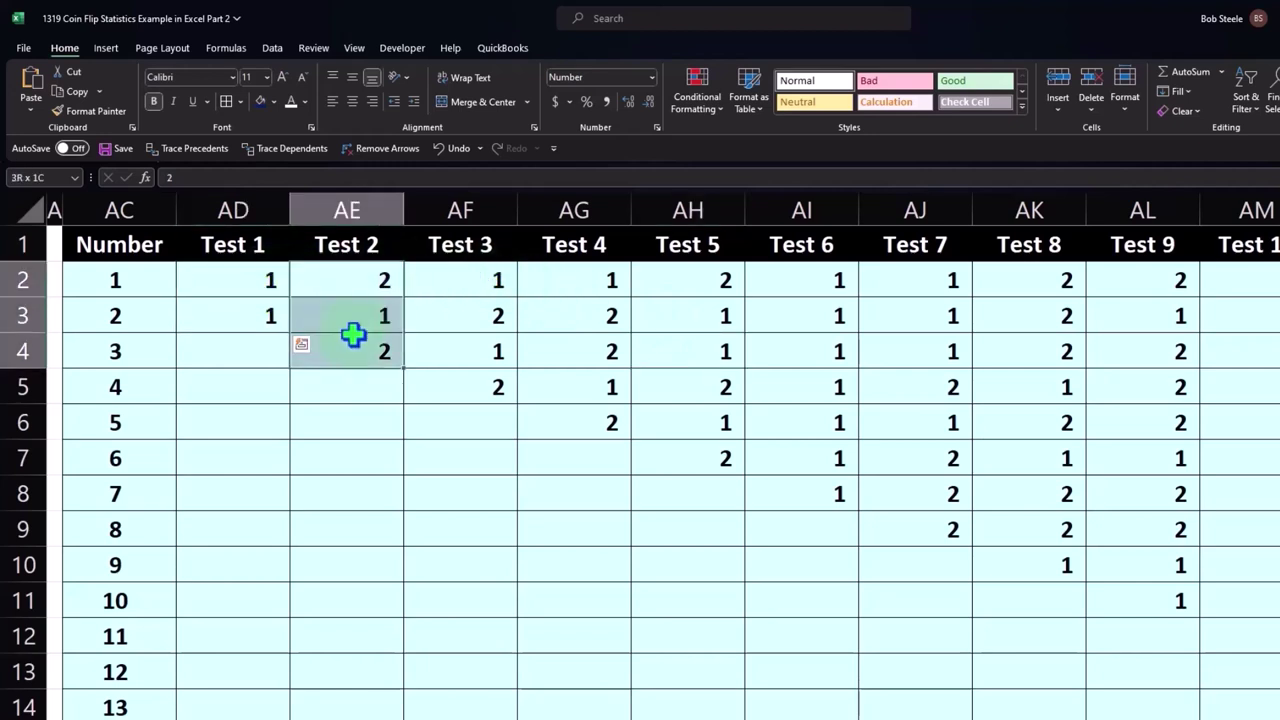
pyautogui.moveTo(457, 289); pyautogui.dragTo(468, 379)
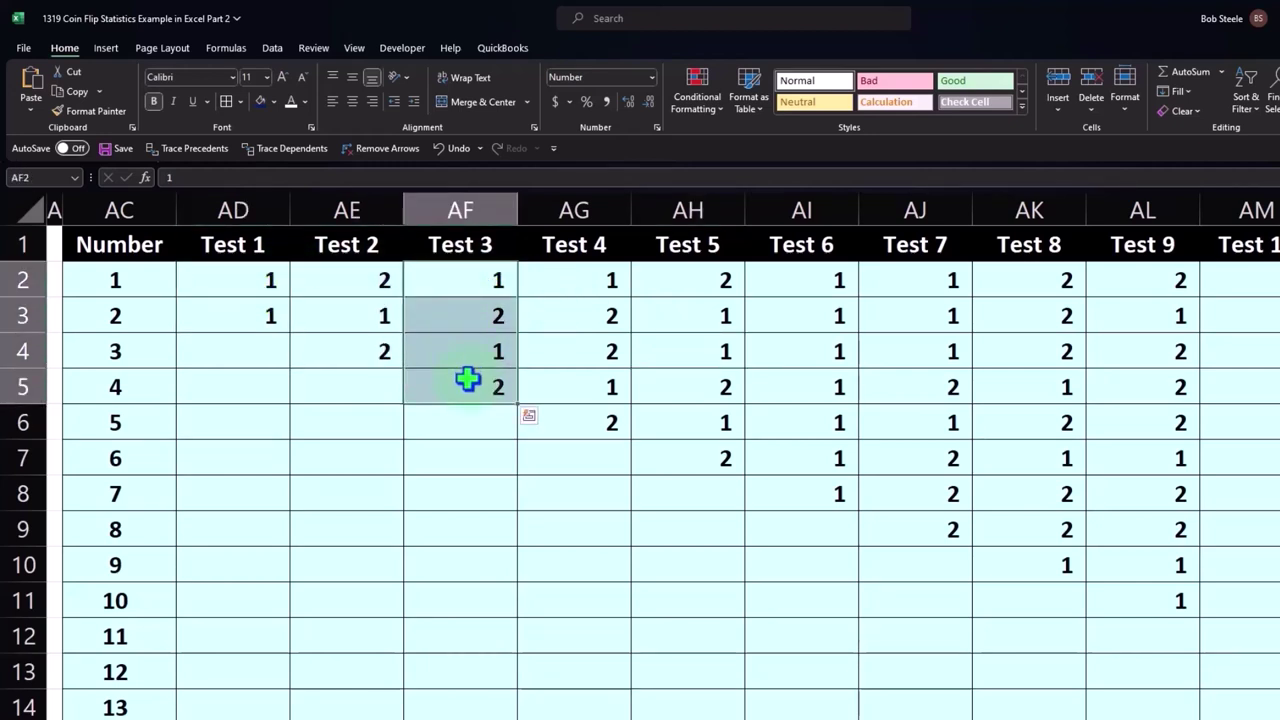
pyautogui.moveTo(351, 283); pyautogui.dragTo(347, 352)
pyautogui.moveTo(438, 313); pyautogui.dragTo(451, 377)
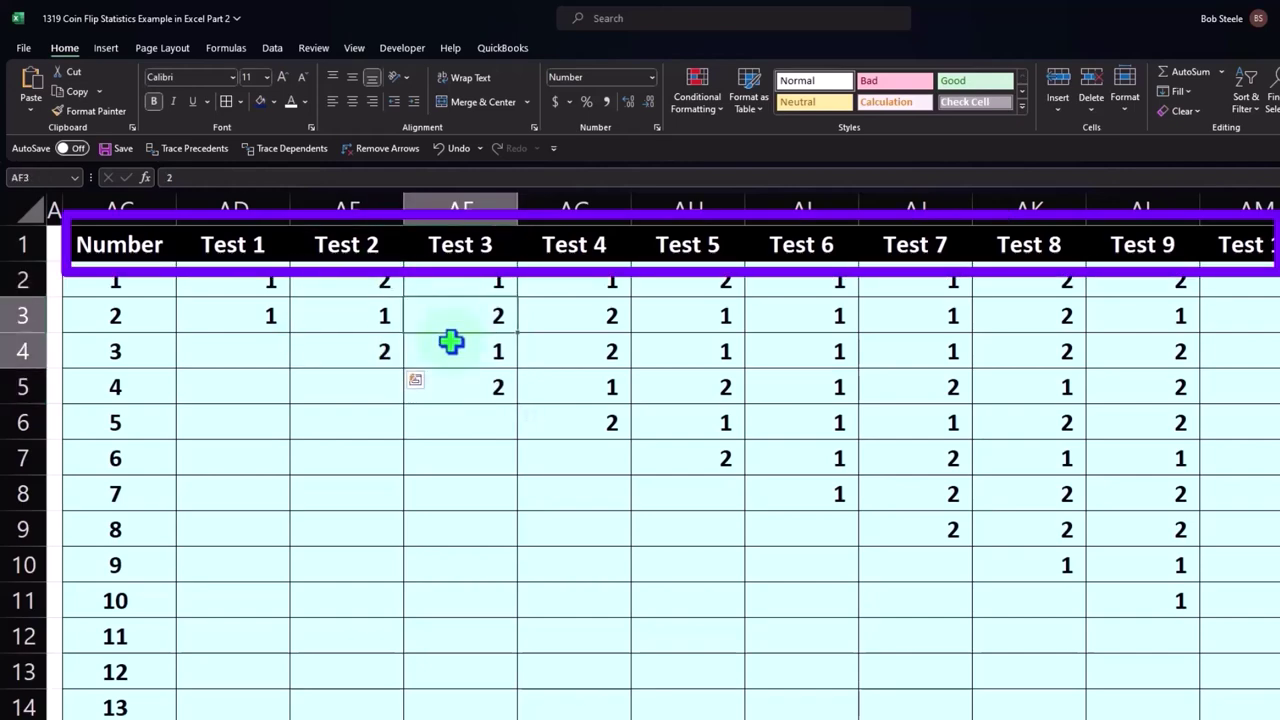
pyautogui.scroll(-3, 456, 389)
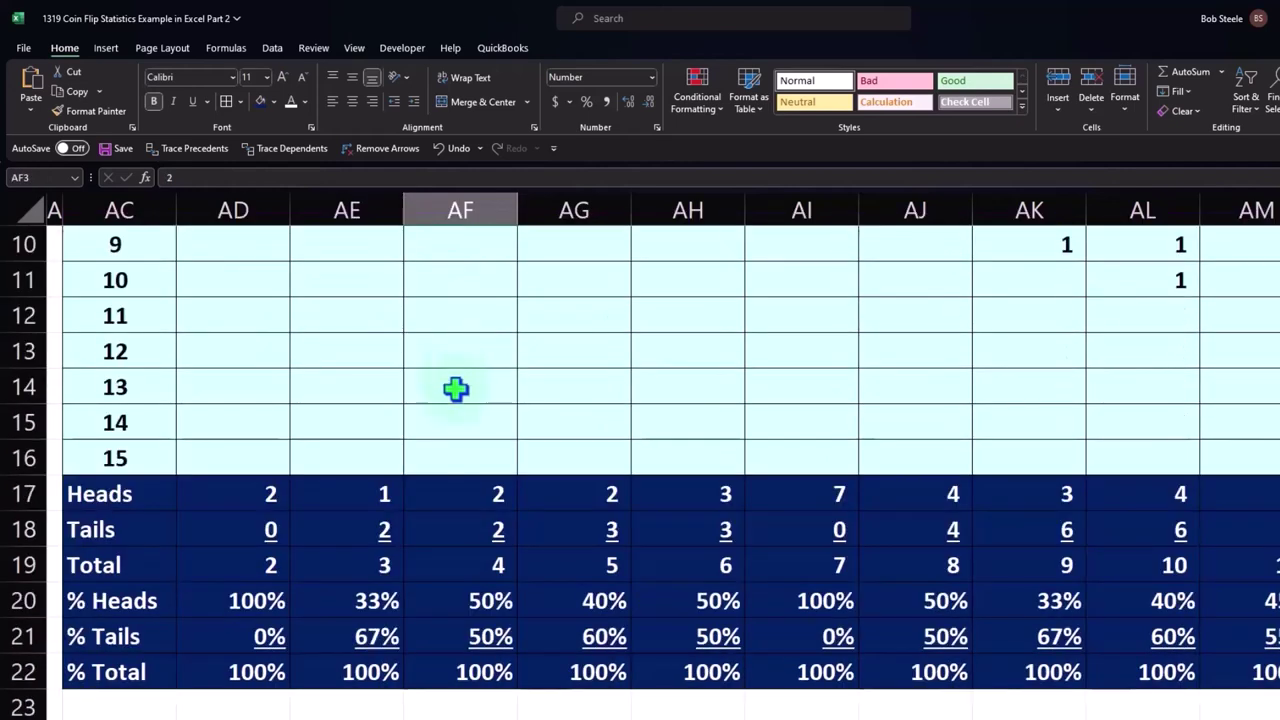
pyautogui.click(258, 600)
pyautogui.press('Down')
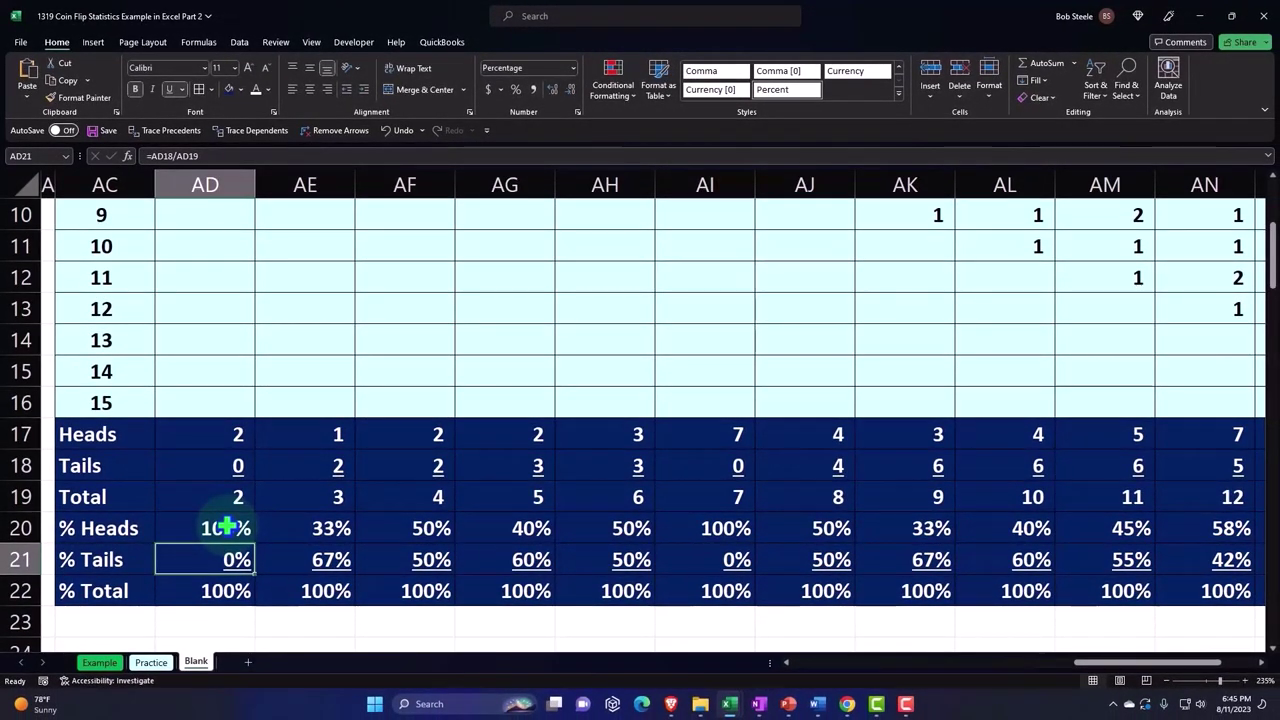
pyautogui.press('Right')
pyautogui.press('Right')
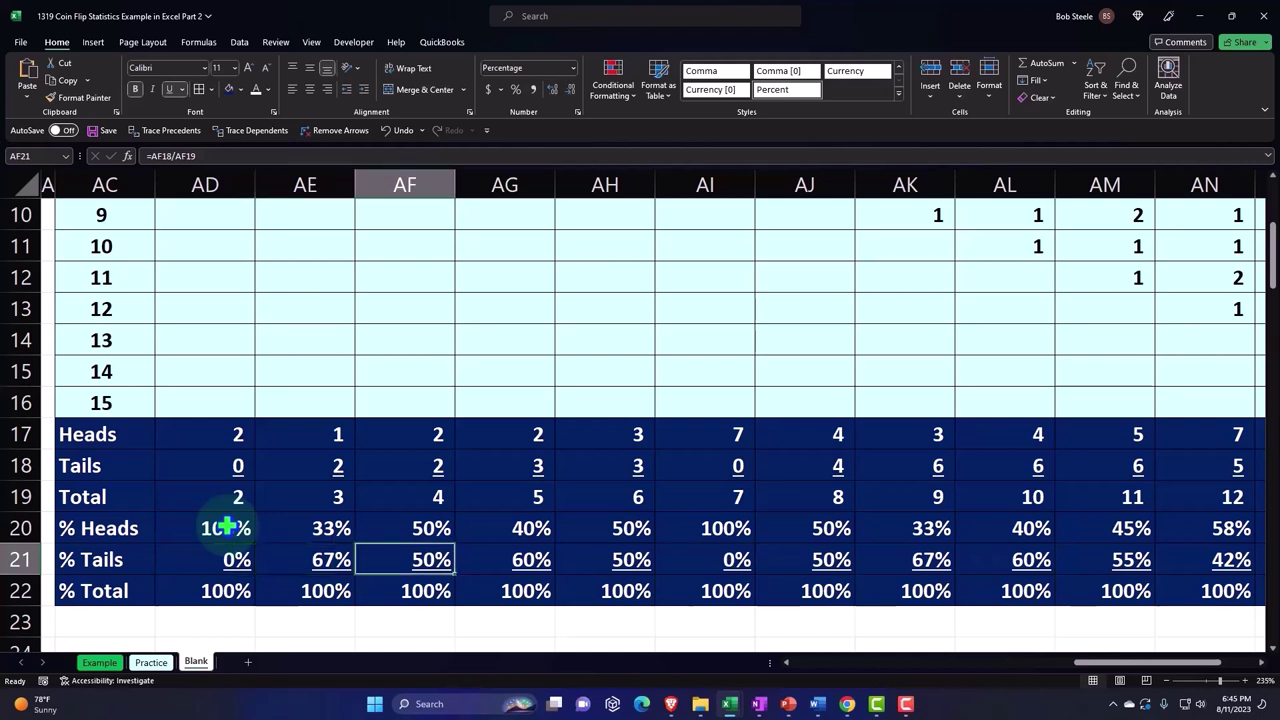
pyautogui.press('Right')
pyautogui.press('Right')
pyautogui.press('Right')
pyautogui.press('Right')
pyautogui.press('Right')
pyautogui.press('Right')
pyautogui.press('Right')
pyautogui.press('Right')
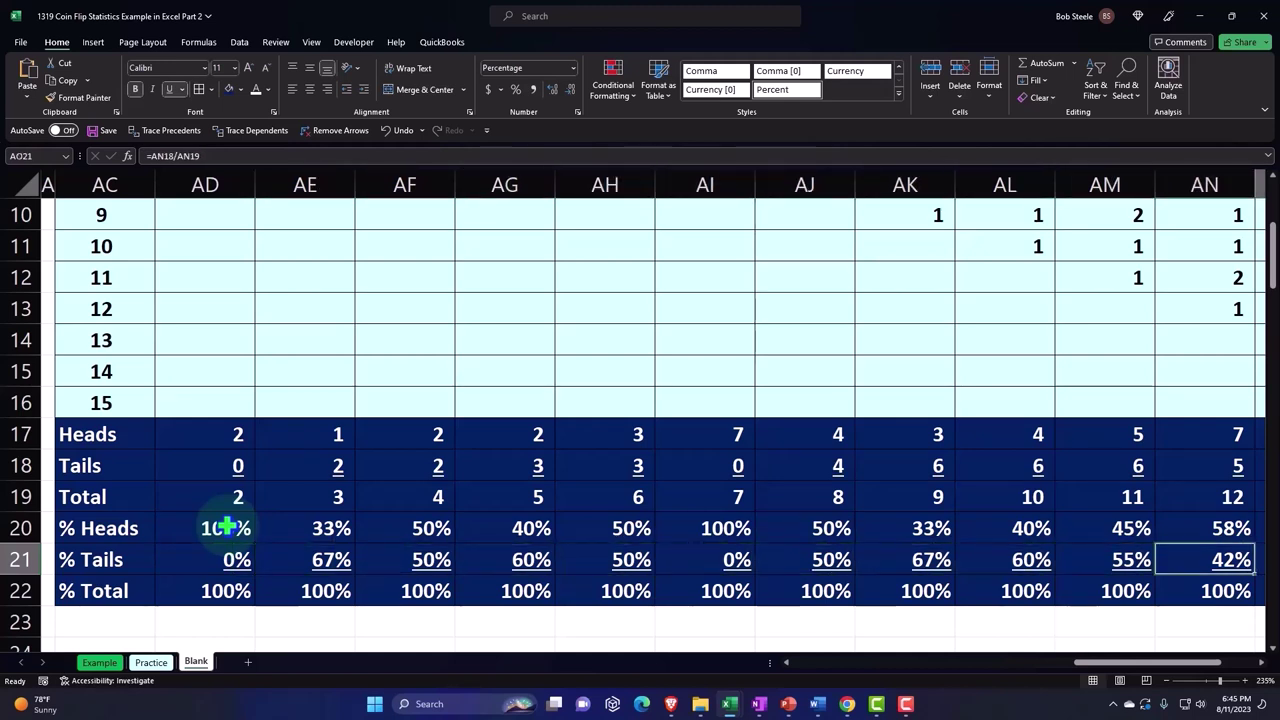
pyautogui.press('Right')
pyautogui.press('Right')
pyautogui.press('Right')
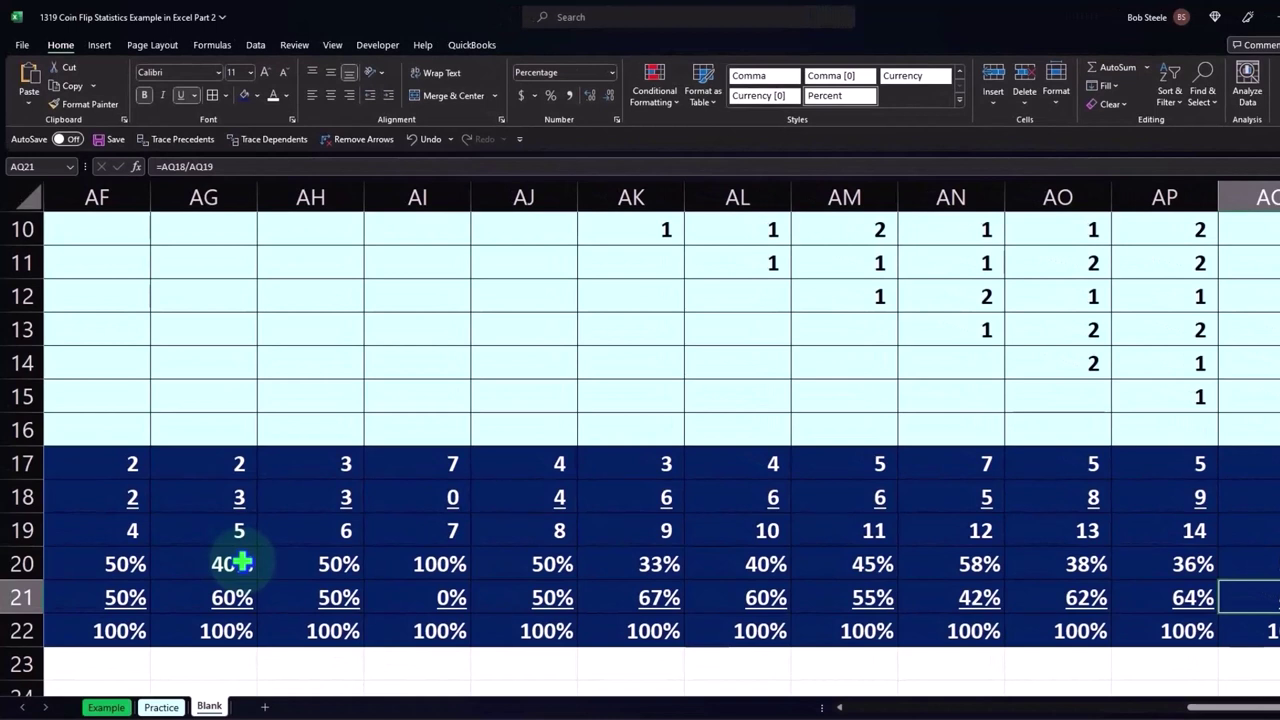
pyautogui.press('Up')
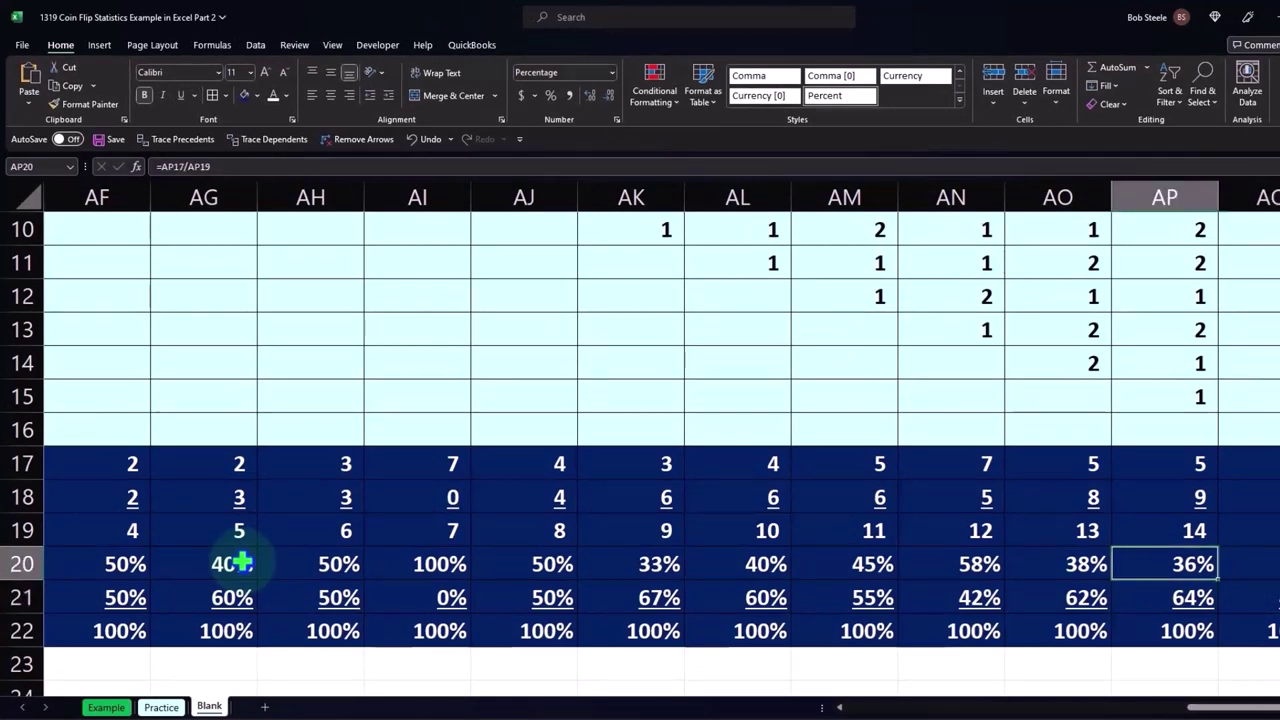
pyautogui.press('Right')
pyautogui.press('Right')
pyautogui.press('Right')
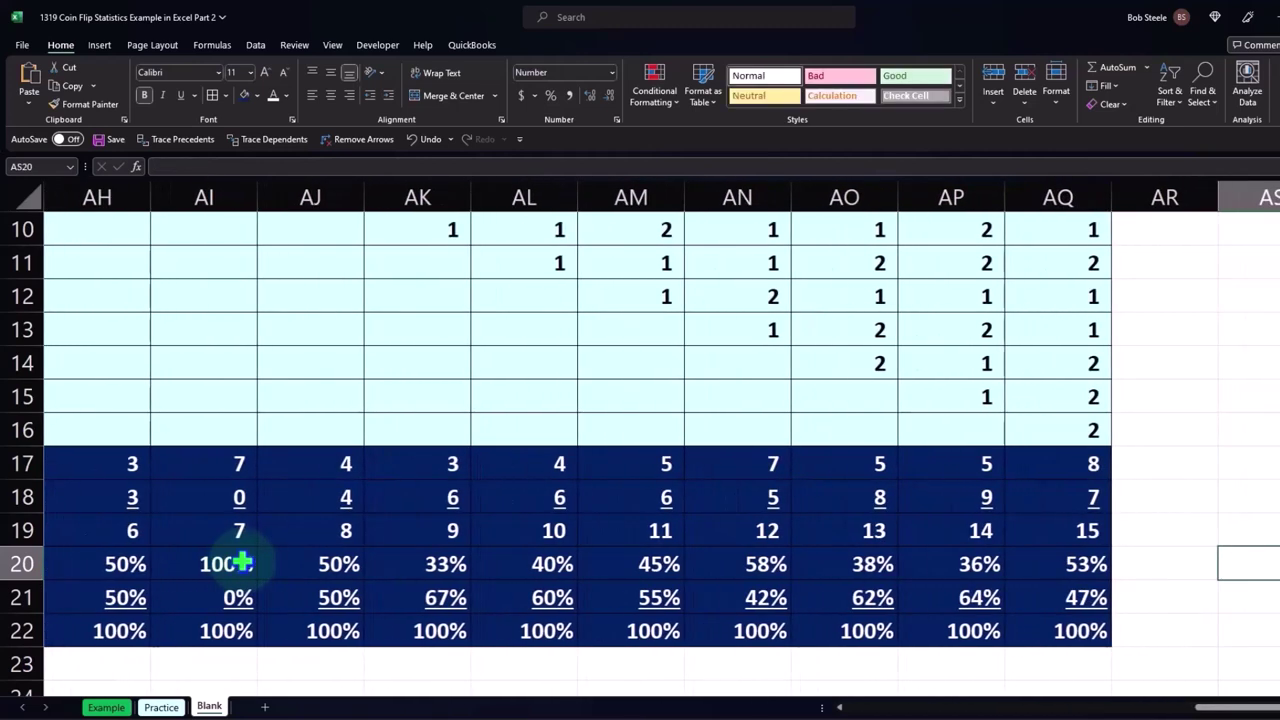
pyautogui.scroll(3, 780, 452)
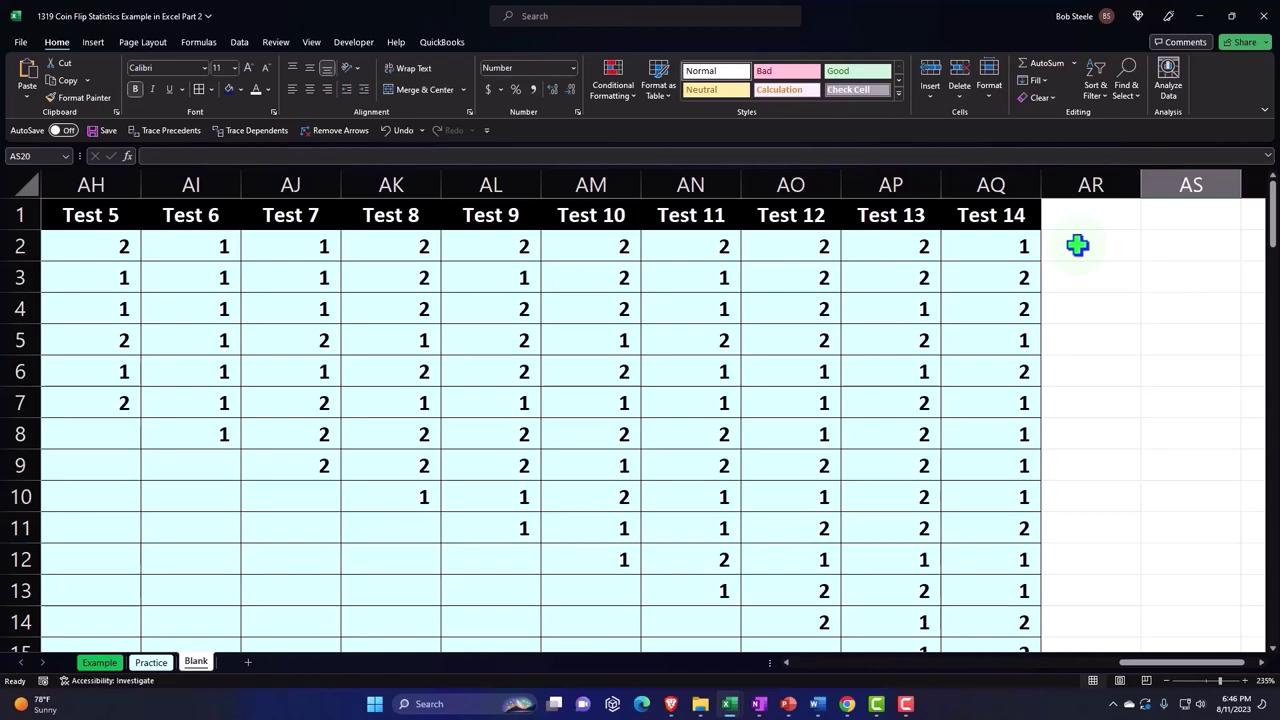
# Step: Confirm the value 2 in Test 13's cell AP2 and move into the empty columns past Test 14
pyautogui.doubleClick(894, 249)
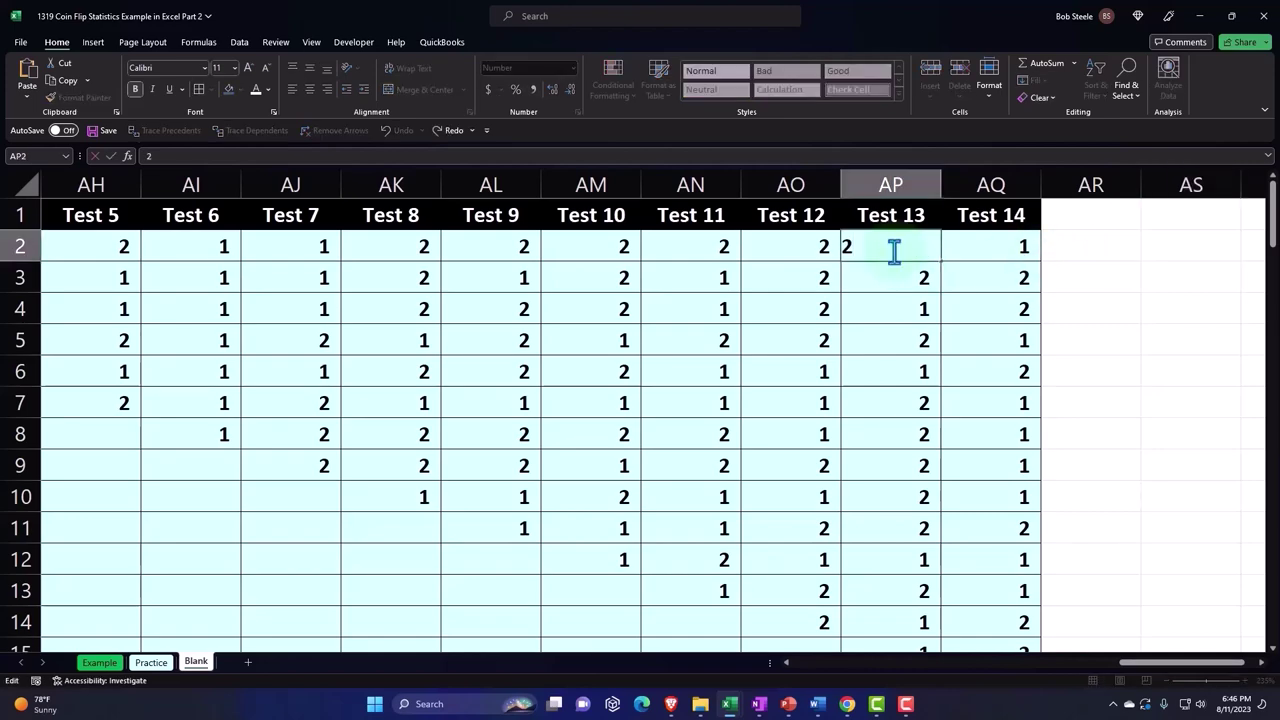
pyautogui.press('Return')
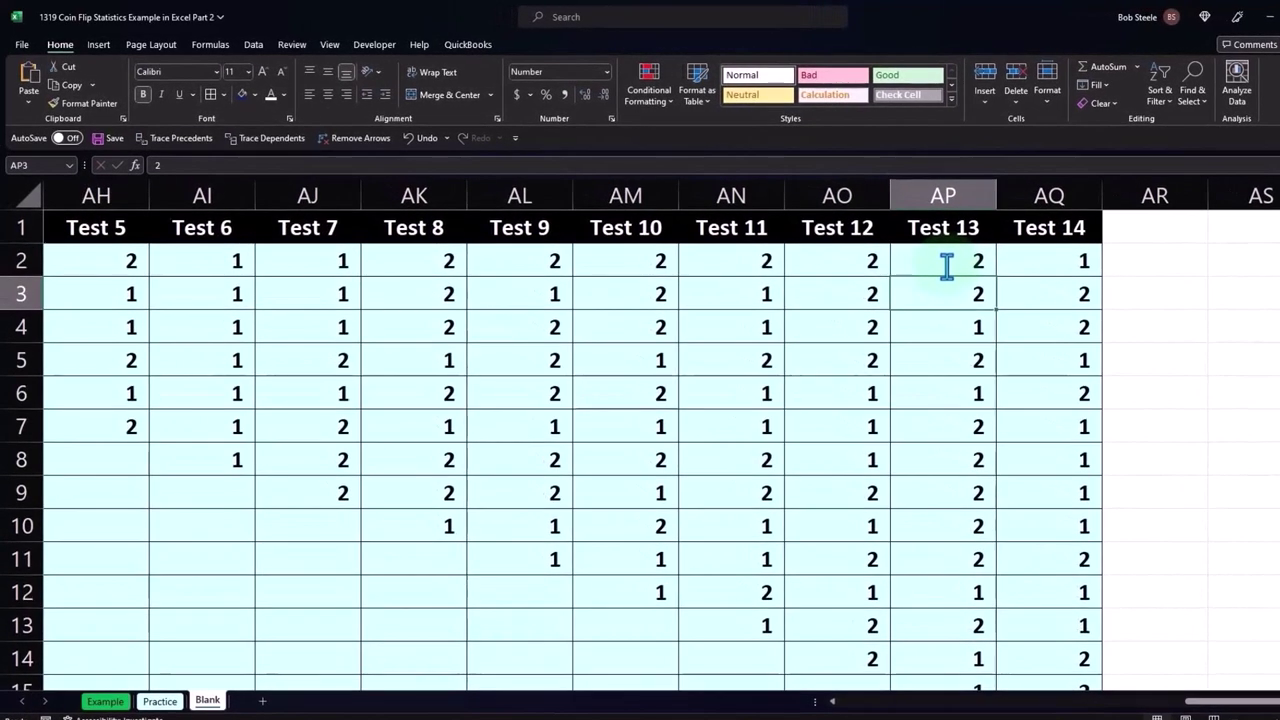
pyautogui.click(1135, 268)
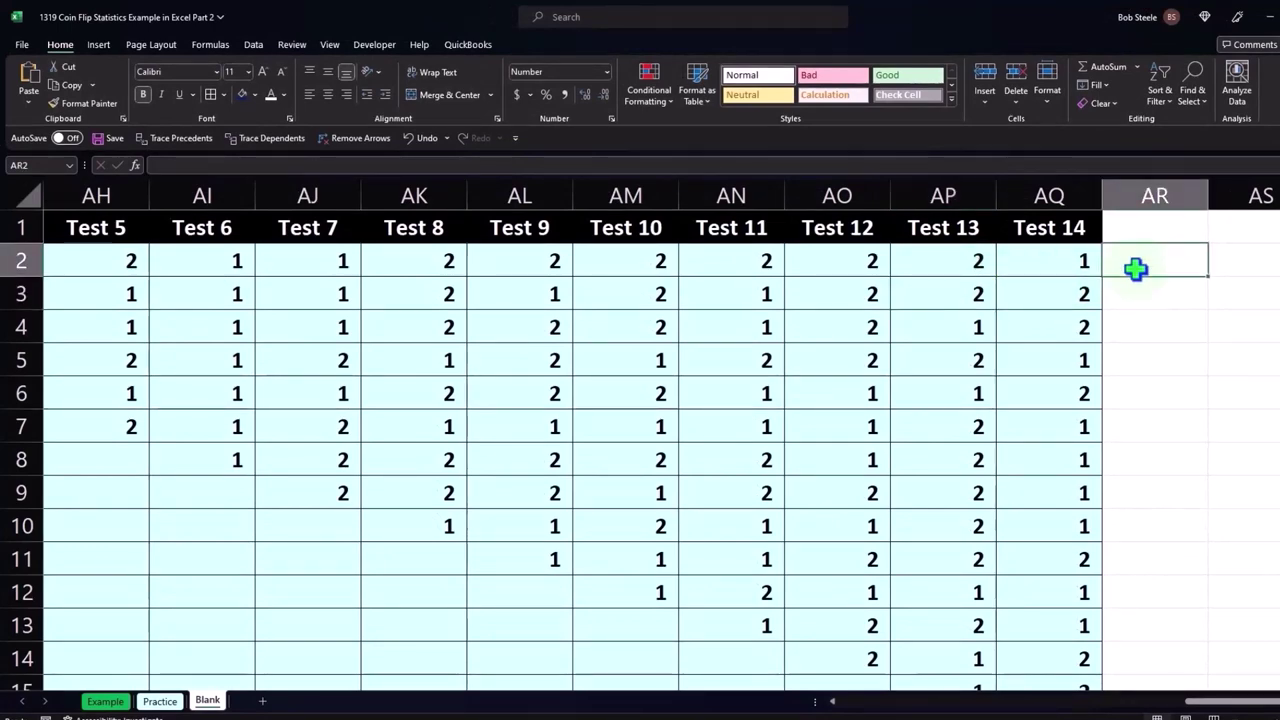
pyautogui.press('Right')
pyautogui.press('Right')
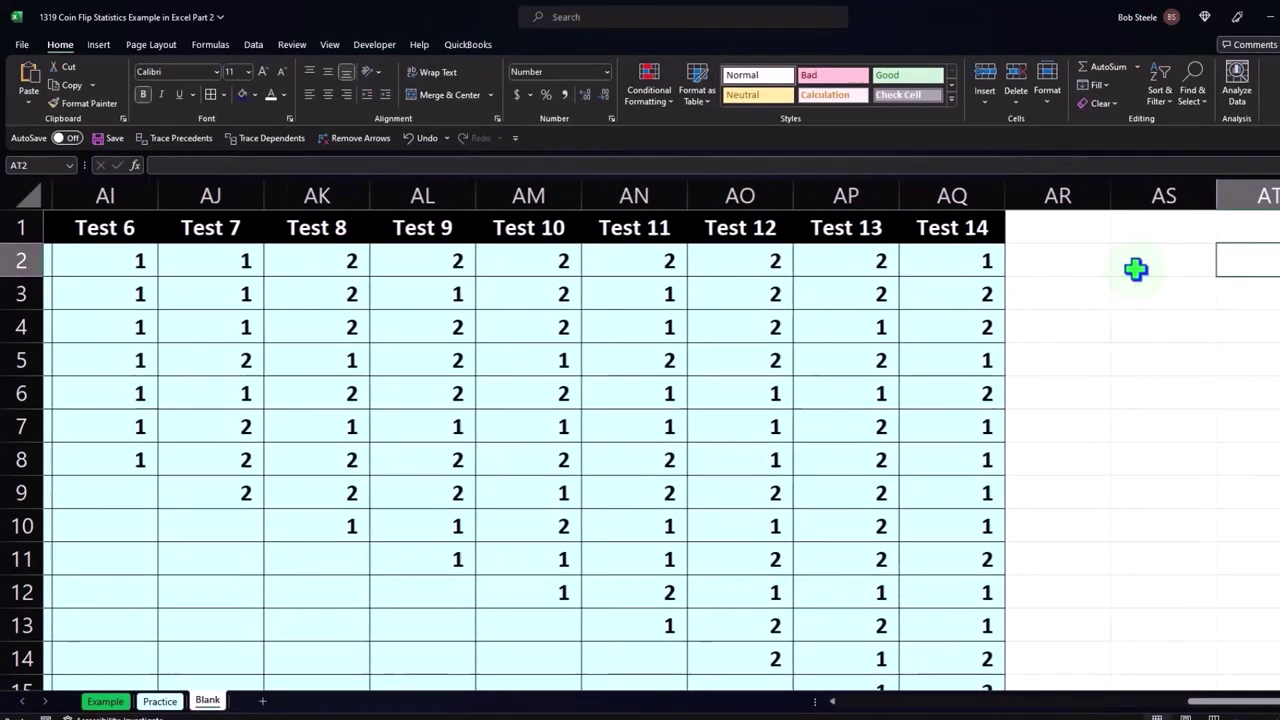
pyautogui.press('Right')
pyautogui.press('Right')
pyautogui.press('Right')
pyautogui.press('Right')
pyautogui.press('Right')
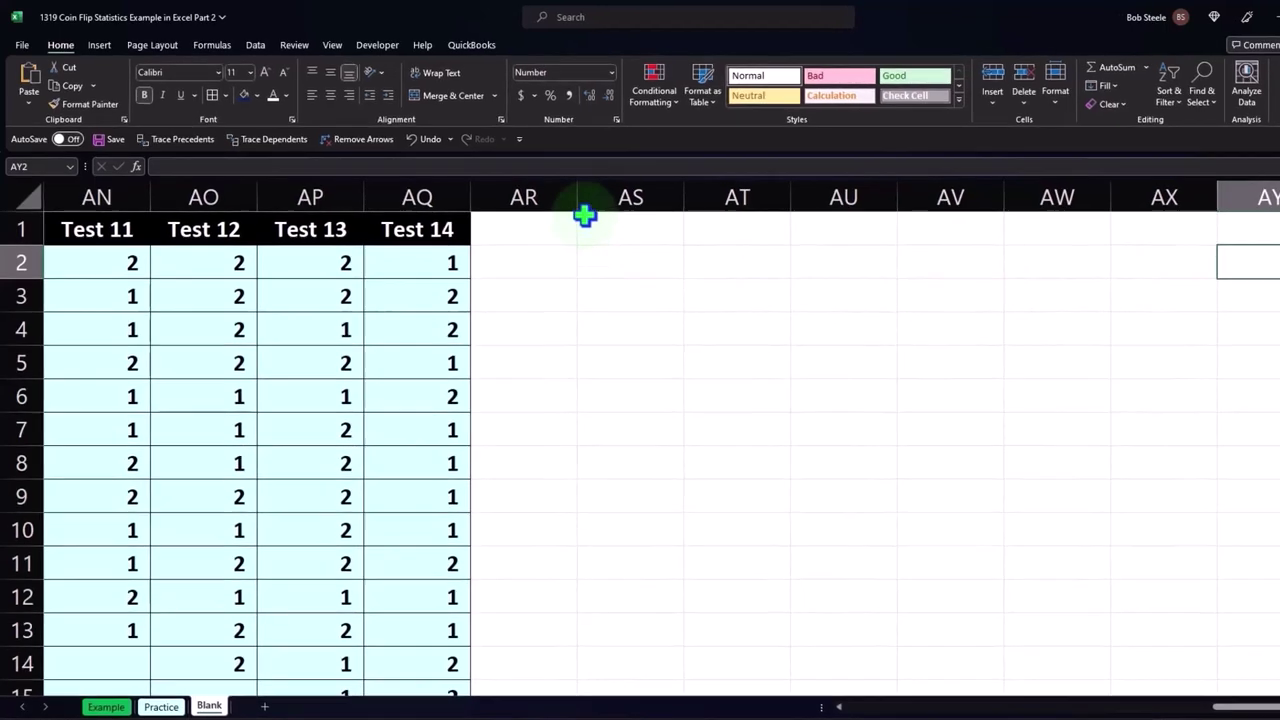
# Step: Shrink column AR to a narrow spacer and enter the header Number in AS1
pyautogui.click(578, 197)
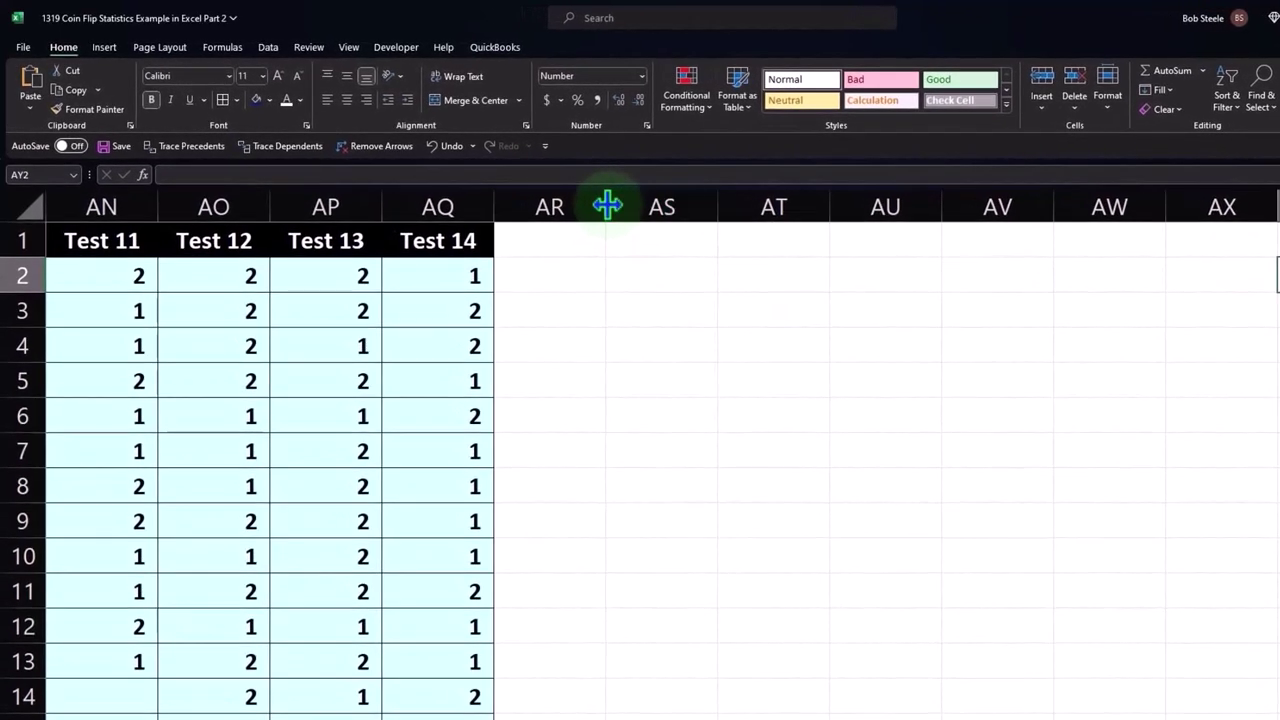
pyautogui.moveTo(607, 205); pyautogui.dragTo(515, 222)
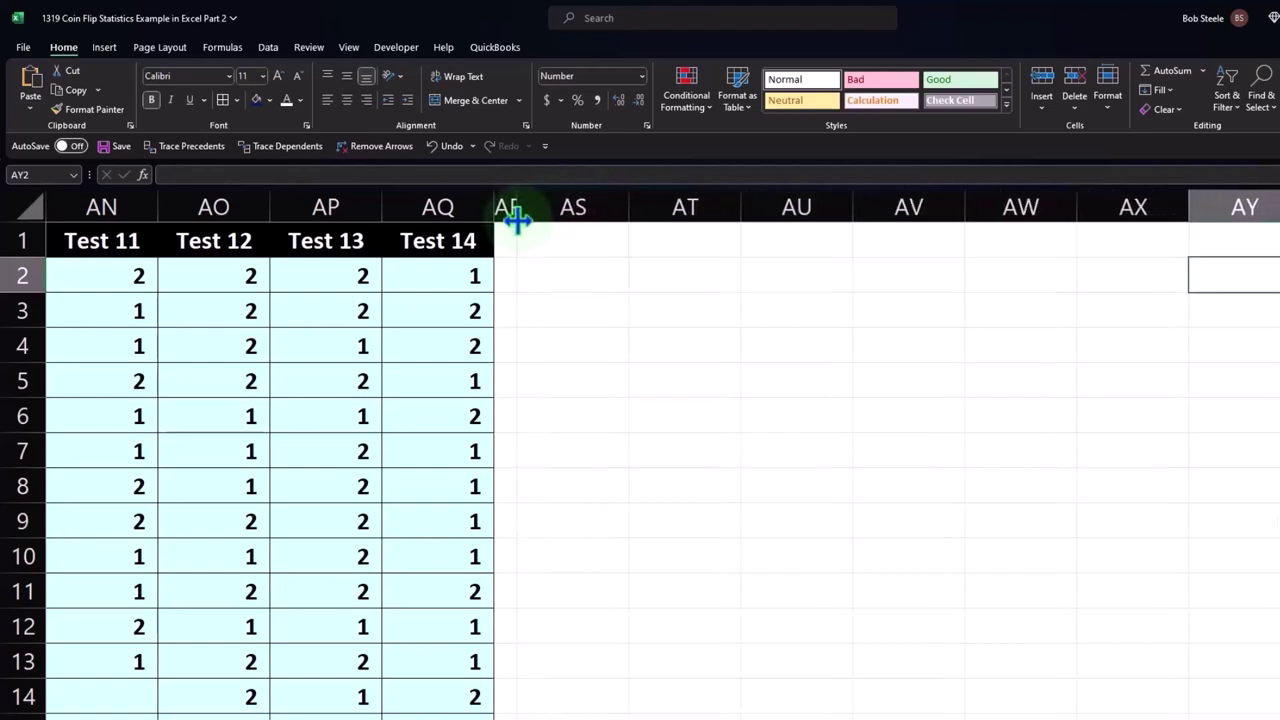
pyautogui.click(573, 235)
pyautogui.write('Number')
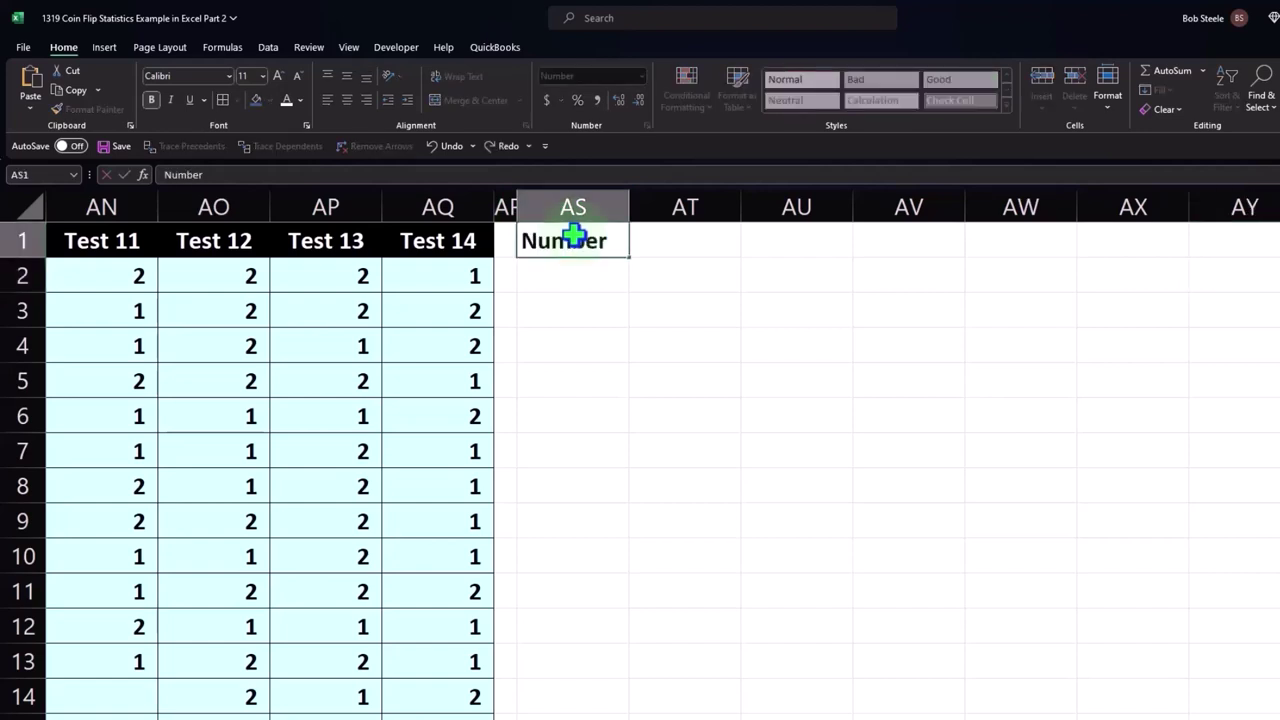
pyautogui.press('Tab')
# Step: Fill AS2 downward with the numbers 1 to 75 and center them
pyautogui.press('Return')
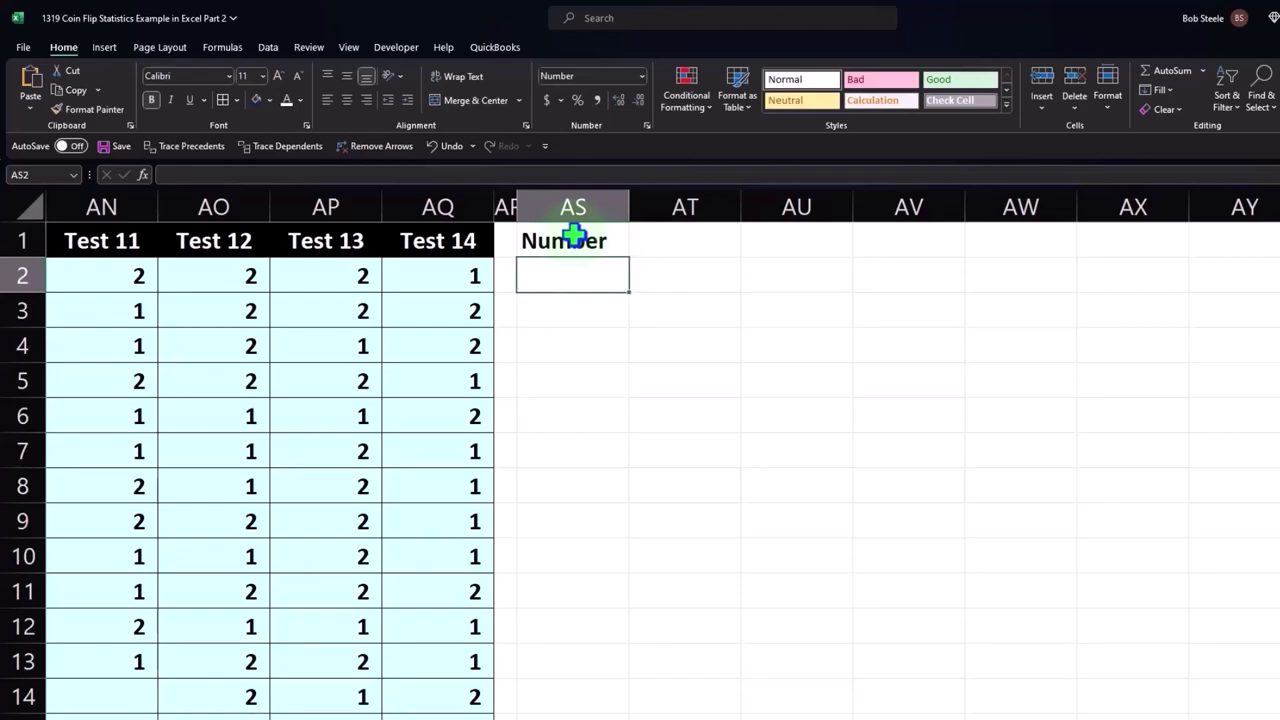
pyautogui.write('1')
pyautogui.press('Return')
pyautogui.write('2')
pyautogui.press('Return')
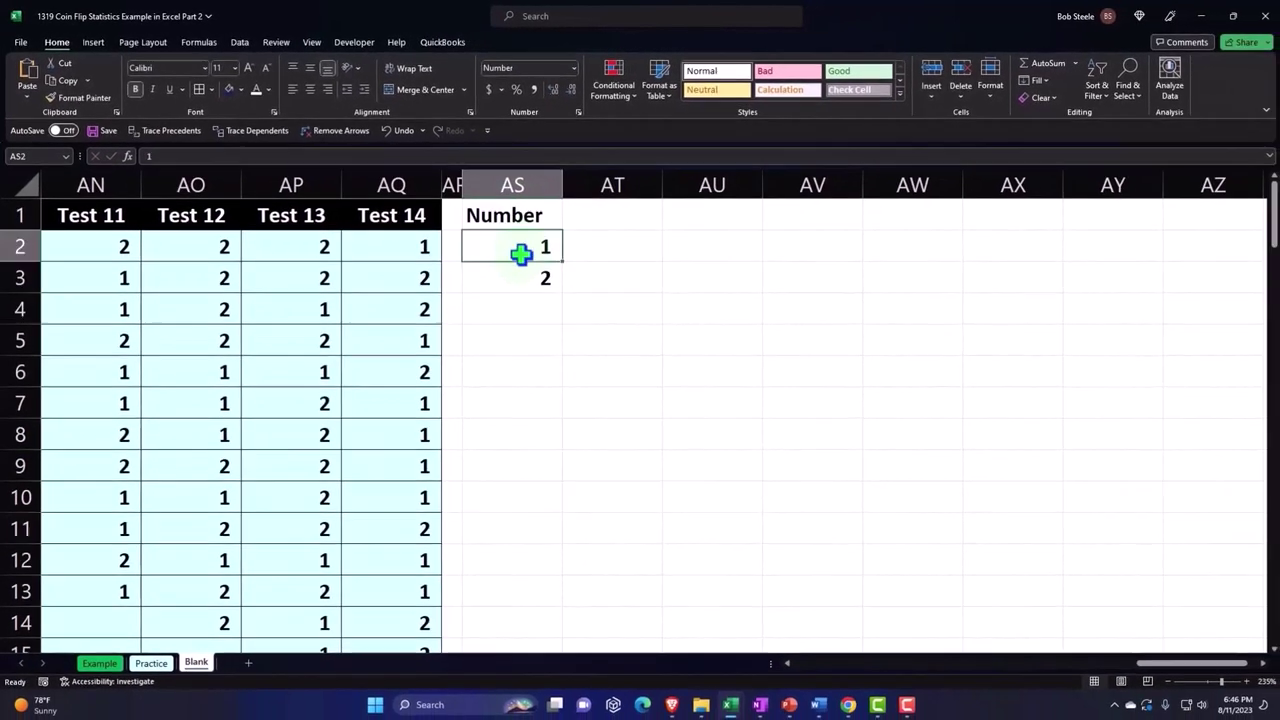
pyautogui.moveTo(534, 241); pyautogui.dragTo(534, 270)
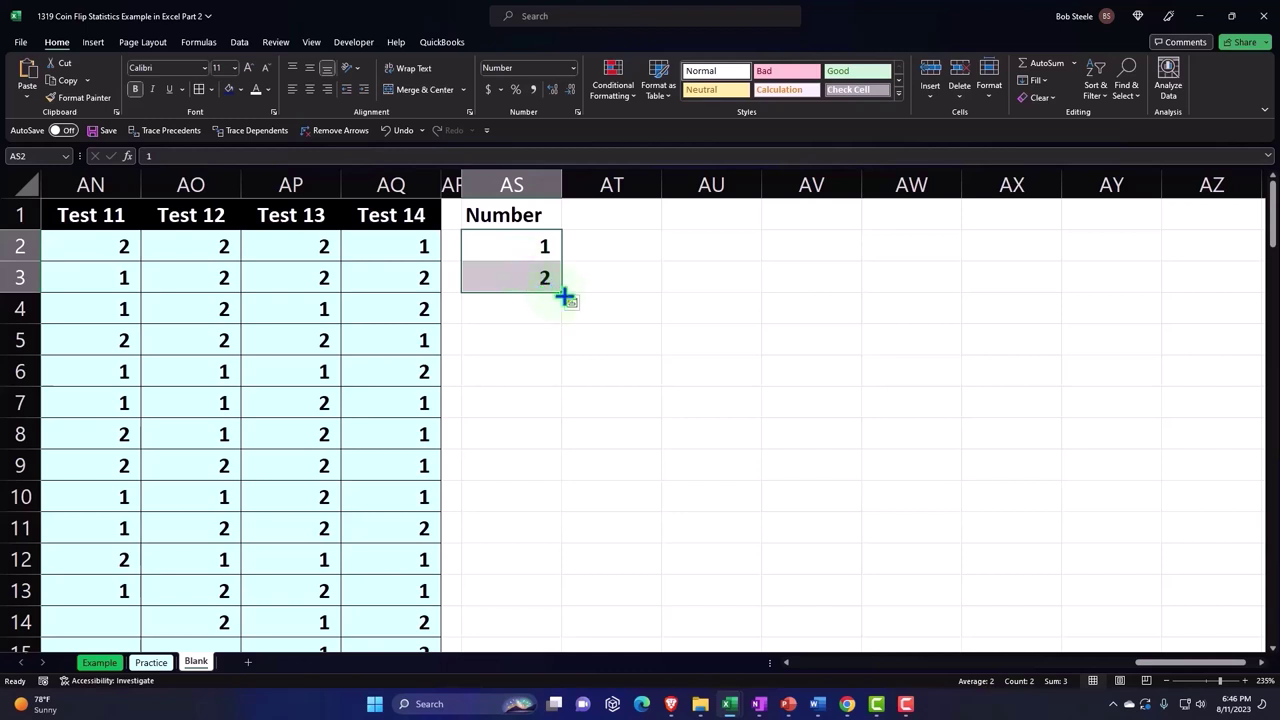
pyautogui.moveTo(565, 297)
pyautogui.mouseDown()
pyautogui.moveTo(560, 680)
pyautogui.moveTo(564, 329)
pyautogui.moveTo(593, 347)
pyautogui.mouseUp()
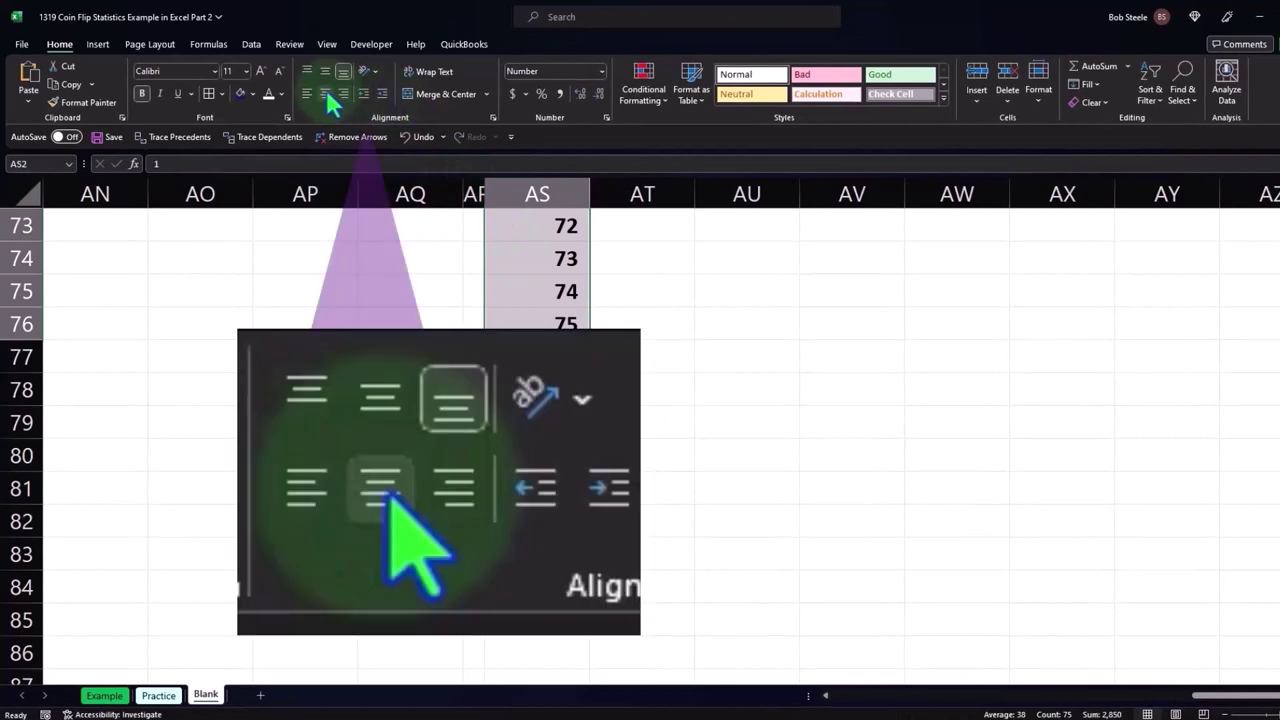
pyautogui.click(325, 93)
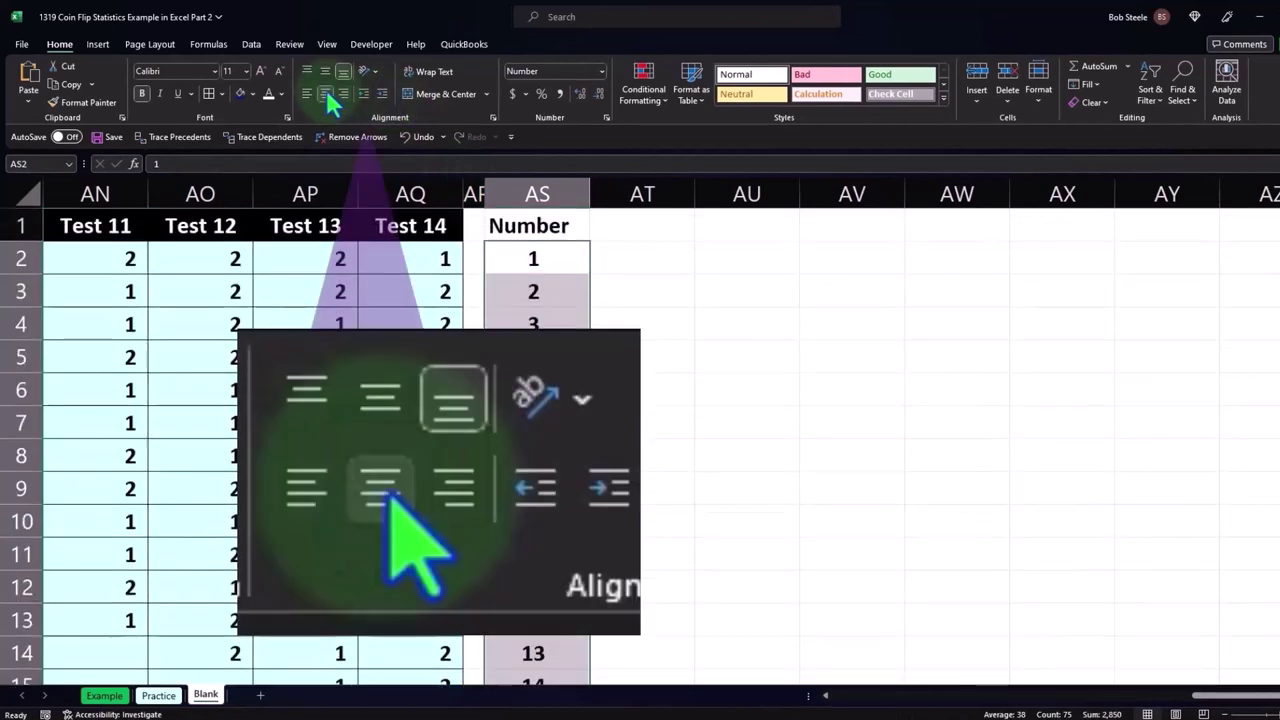
pyautogui.click(650, 224)
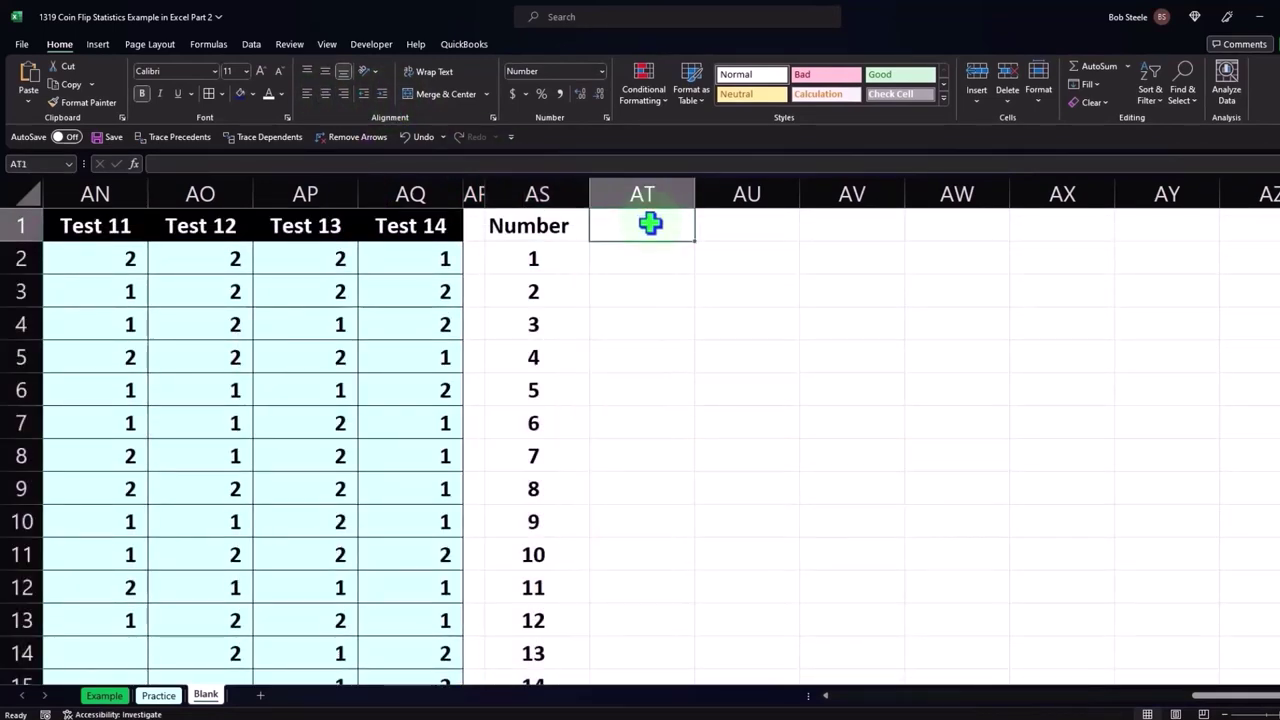
# Step: Enter Test 1 and Test 2 in AT1:AU1 and fill the headers right to Test 100 in EO1
pyautogui.write('Test 1')
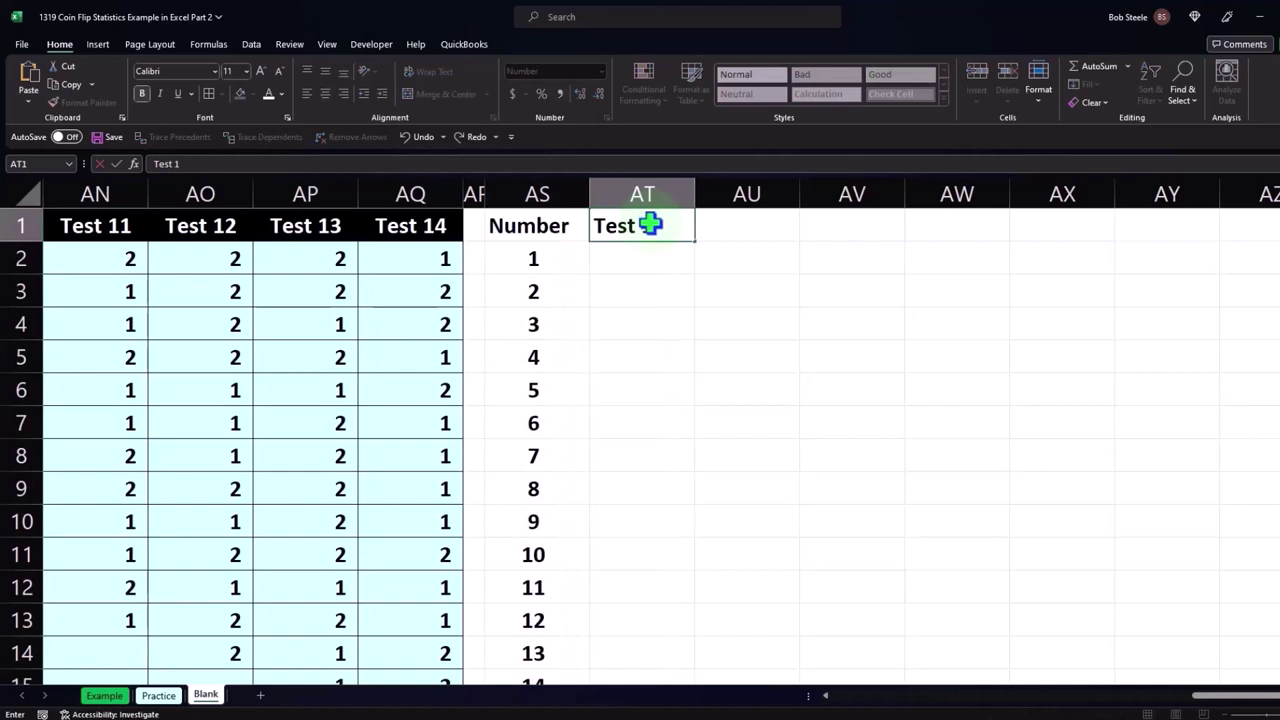
pyautogui.press('Tab')
pyautogui.write('Test ')
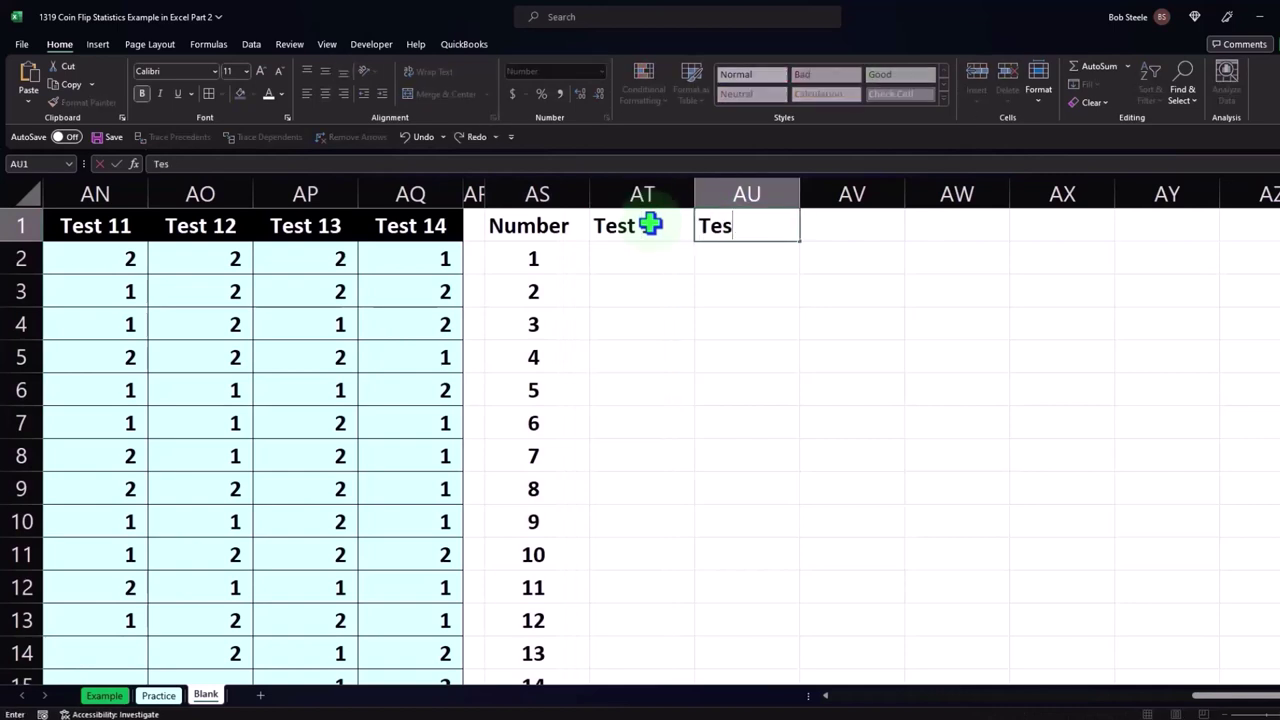
pyautogui.write('2')
pyautogui.press('Return')
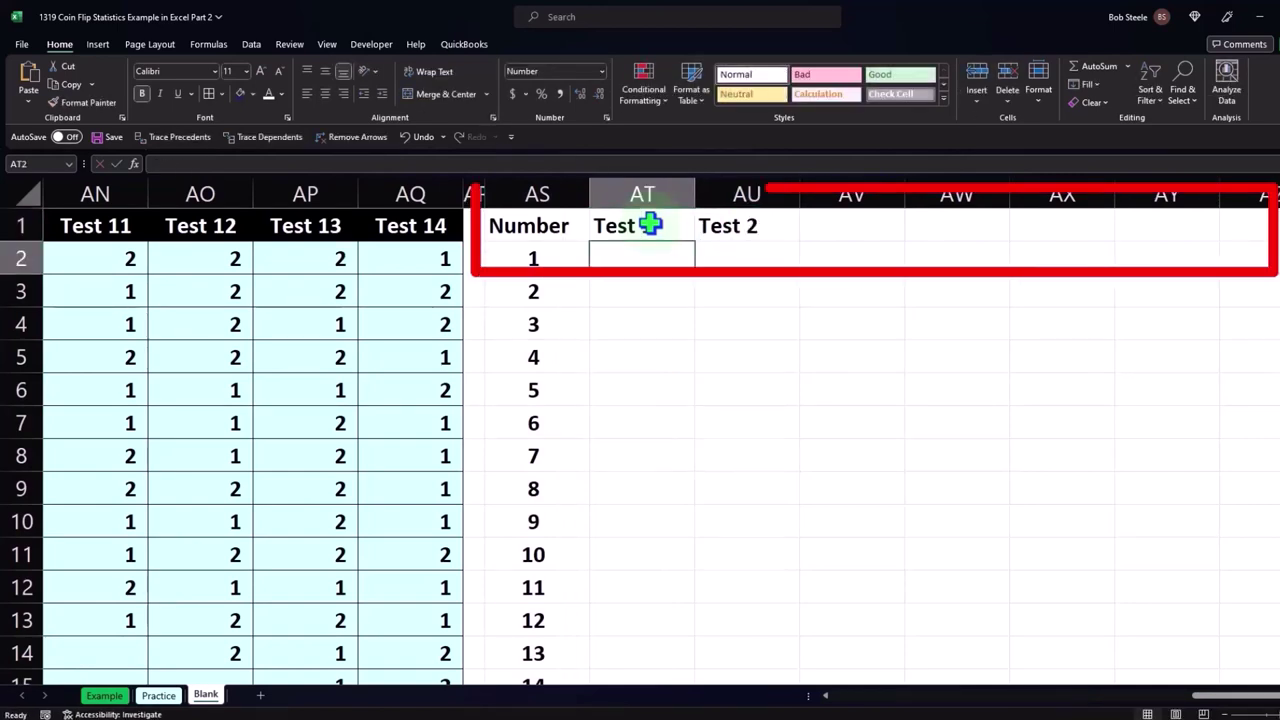
pyautogui.moveTo(652, 226); pyautogui.dragTo(727, 220)
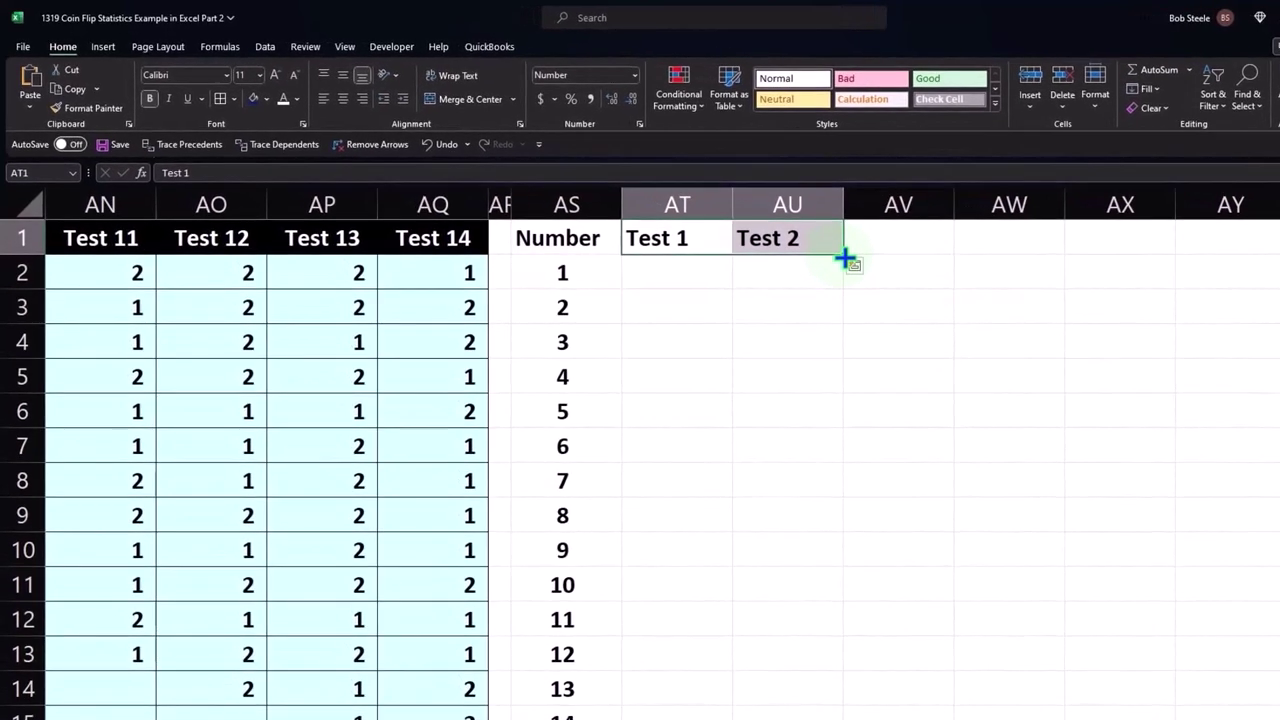
pyautogui.moveTo(845, 259); pyautogui.dragTo(1275, 257)
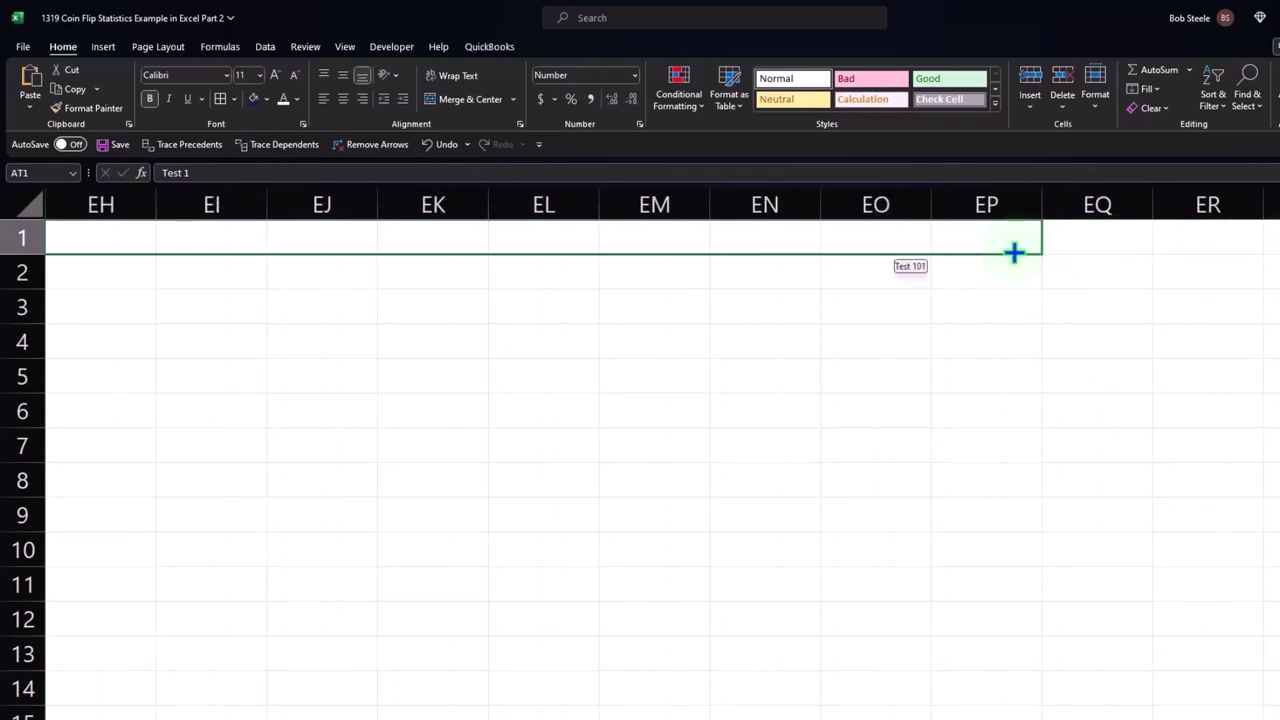
pyautogui.moveTo(1275, 257); pyautogui.dragTo(918, 254)
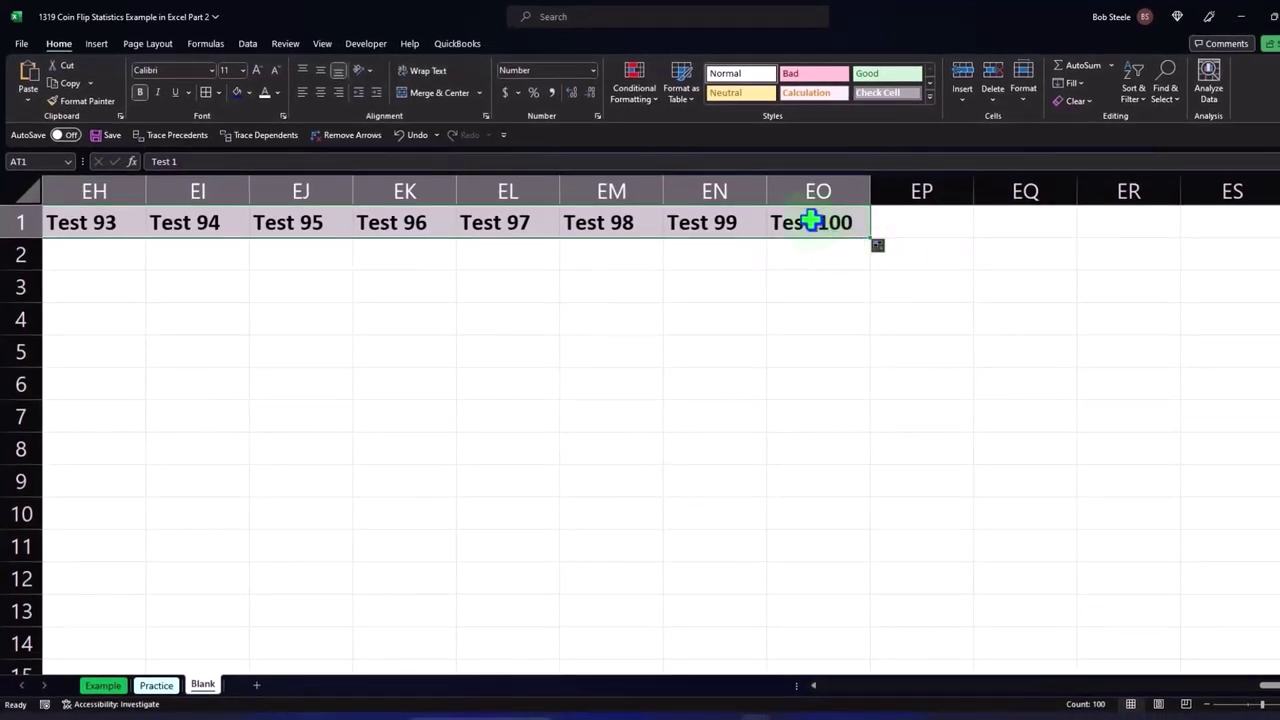
pyautogui.moveTo(811, 222); pyautogui.dragTo(5, 230)
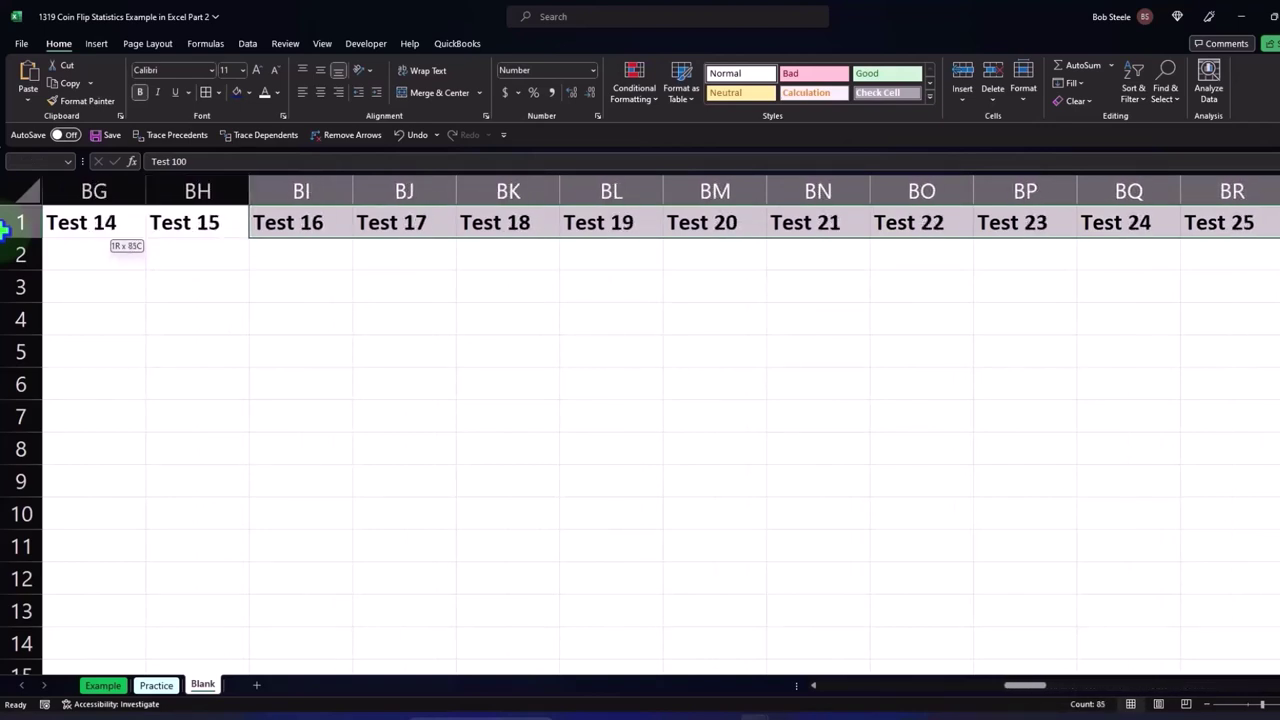
pyautogui.moveTo(5, 230); pyautogui.dragTo(178, 220)
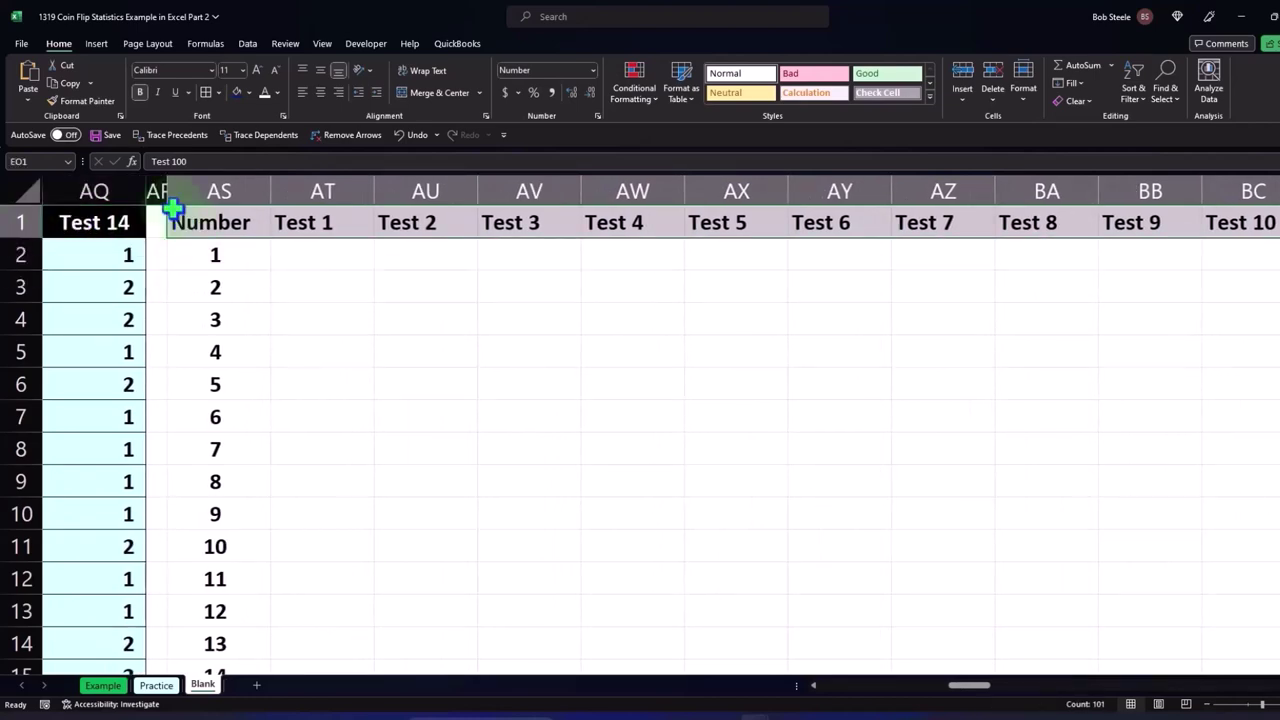
# Step: Center the Number through Test 100 header row and give it a black fill
pyautogui.click(59, 45)
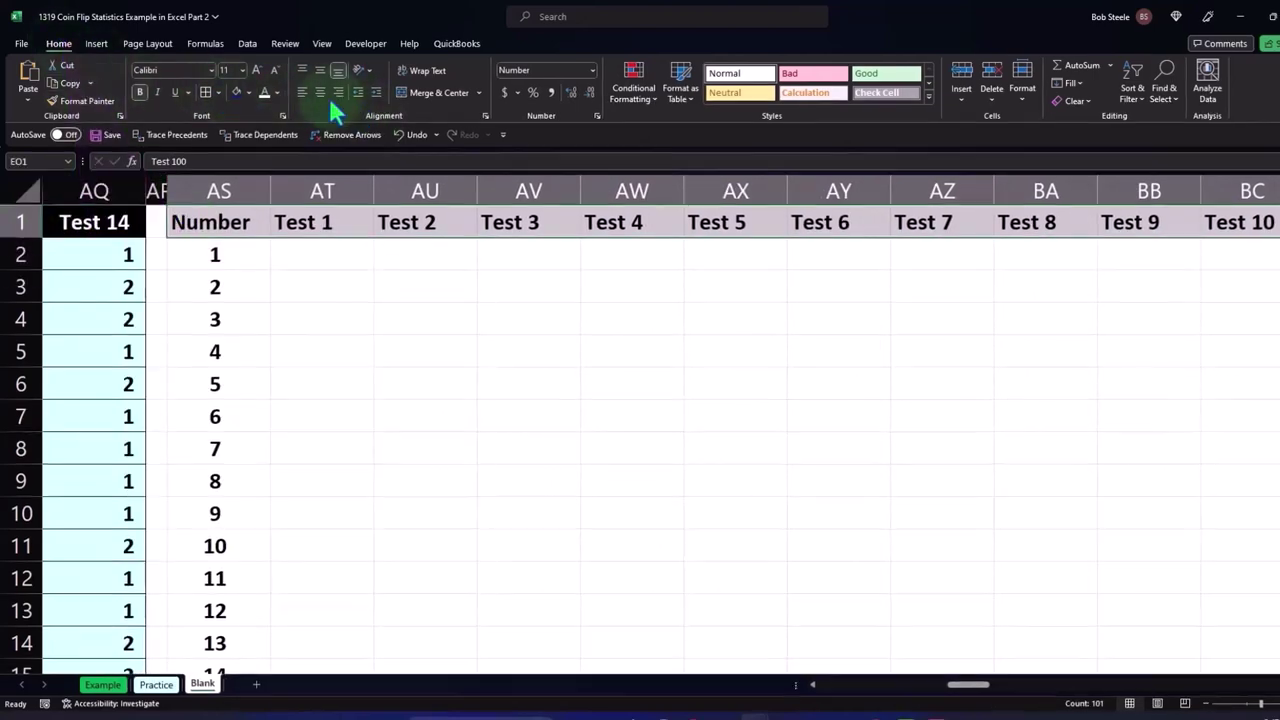
pyautogui.click(320, 92)
pyautogui.click(248, 93)
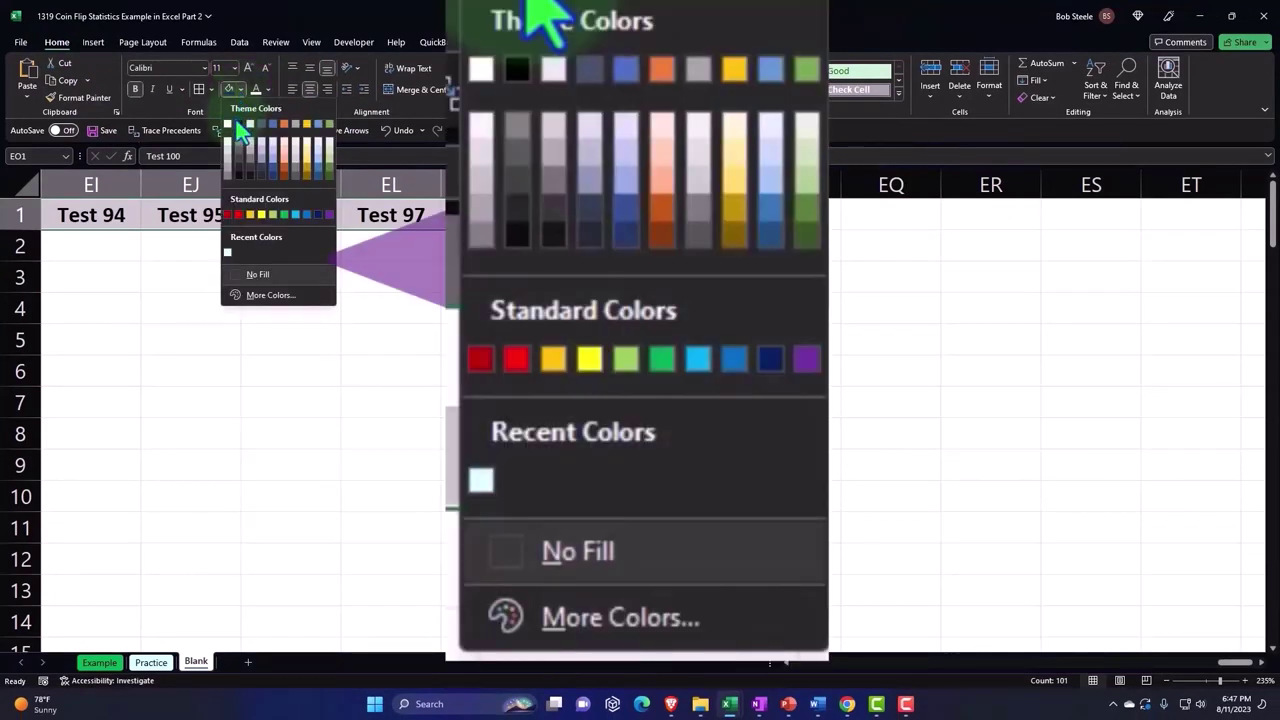
pyautogui.click(238, 124)
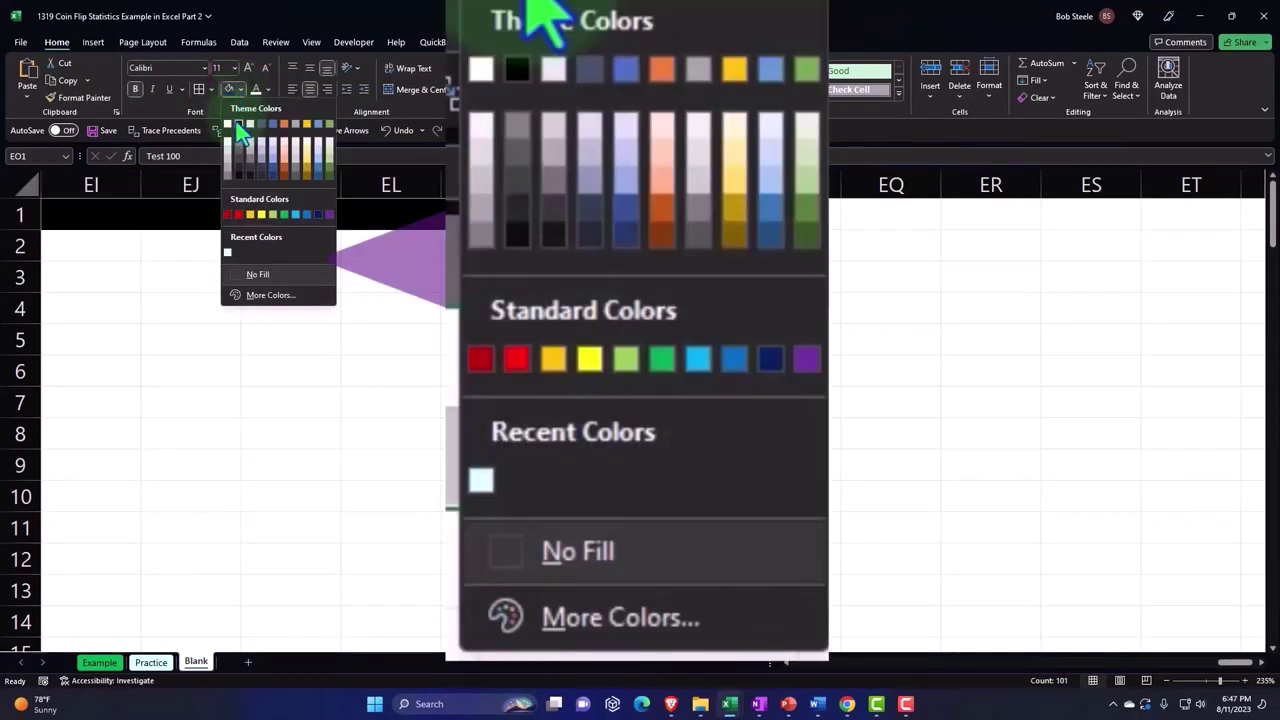
pyautogui.moveTo(328, 242); pyautogui.dragTo(395, 280)
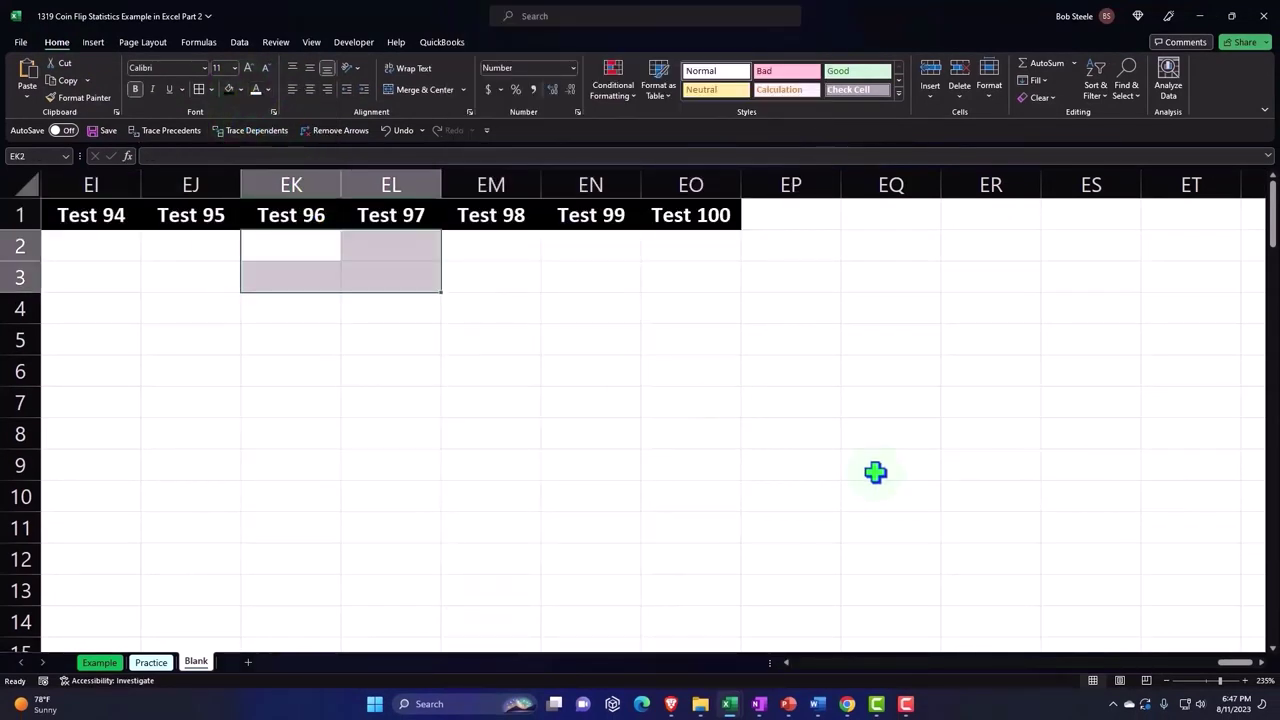
pyautogui.moveTo(1232, 662)
pyautogui.mouseDown()
pyautogui.moveTo(918, 705)
pyautogui.moveTo(928, 697)
pyautogui.mouseUp()
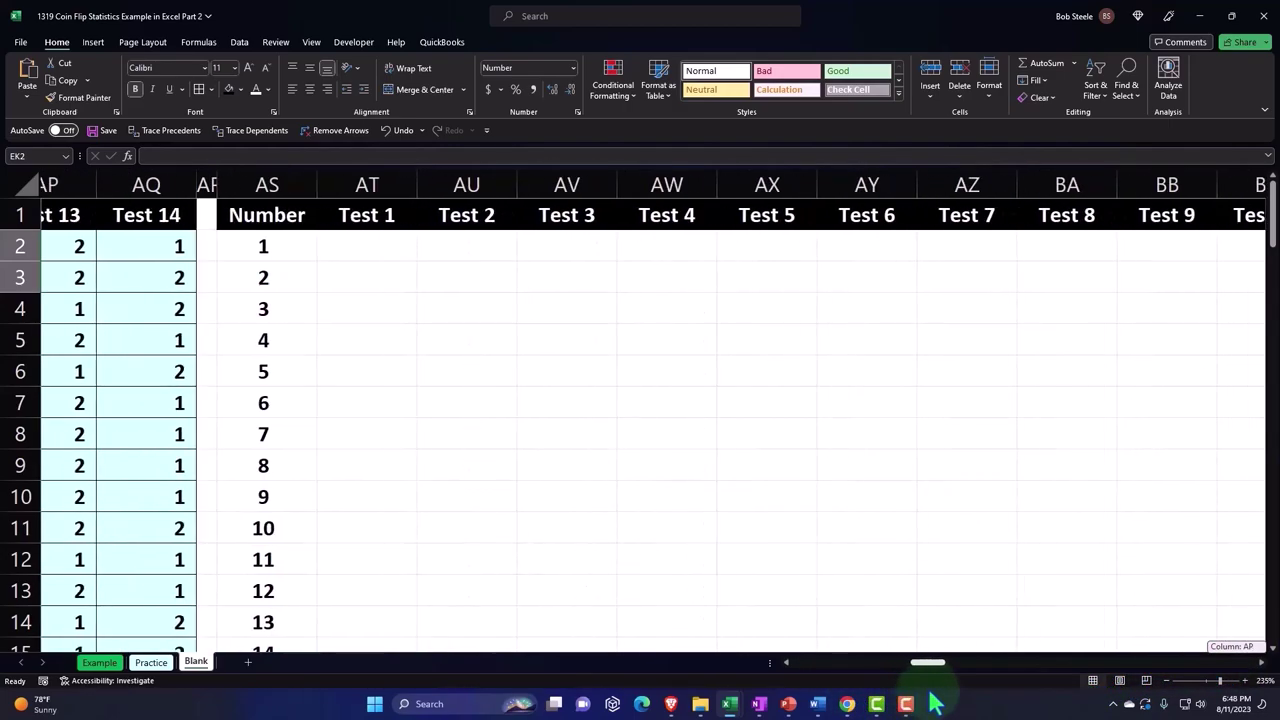
pyautogui.click(366, 240)
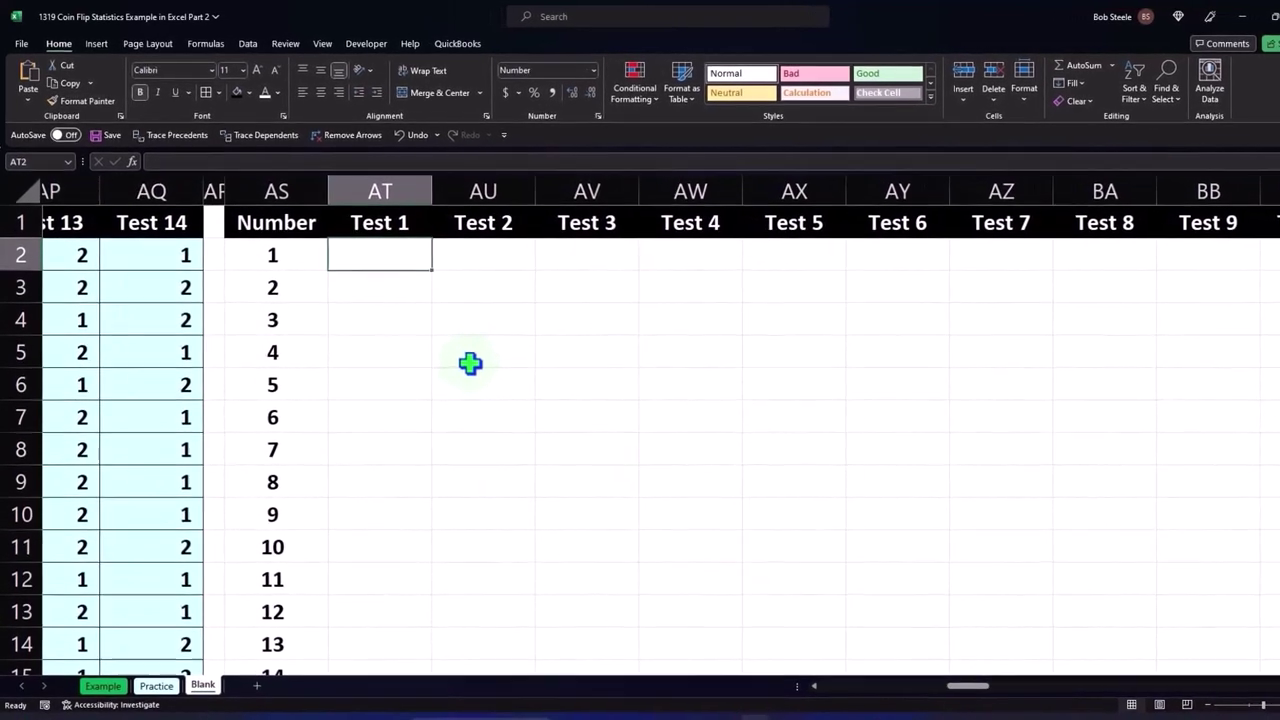
# Step: Enter =RANDBETWEEN(1,2) in AT2 and fill it down the Test 1 column to row 76
pyautogui.write('=')
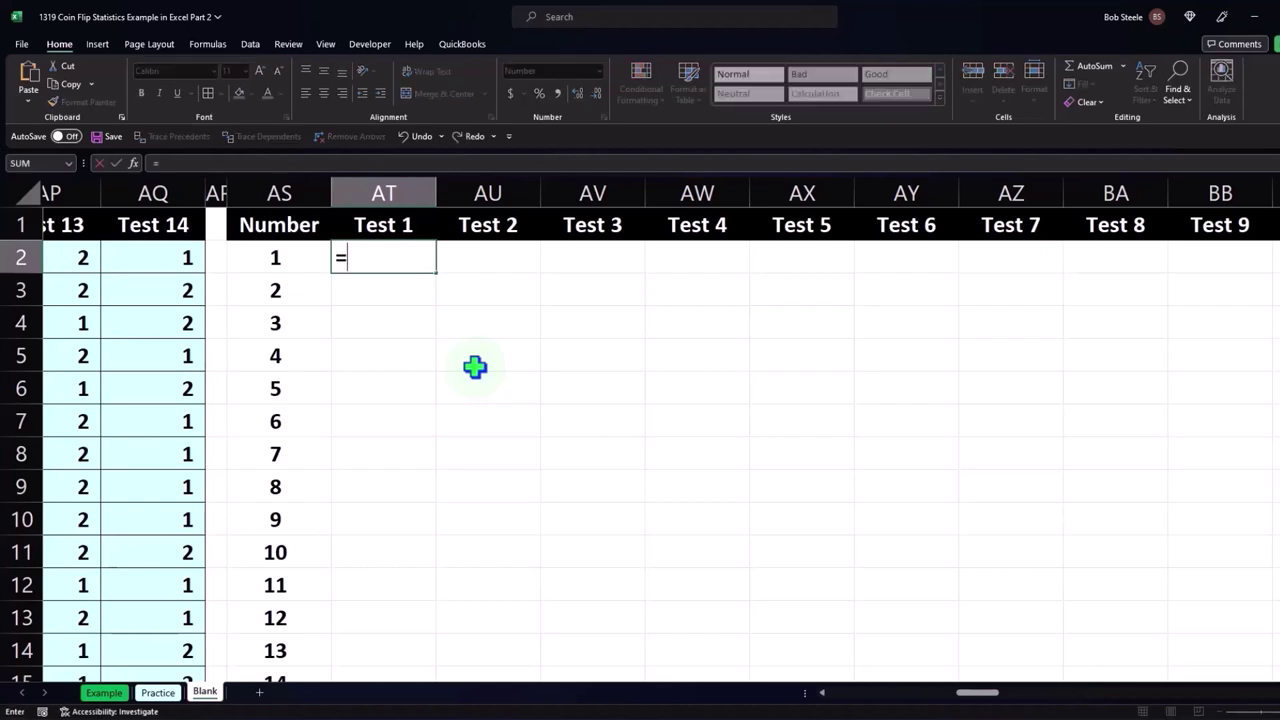
pyautogui.write('rand')
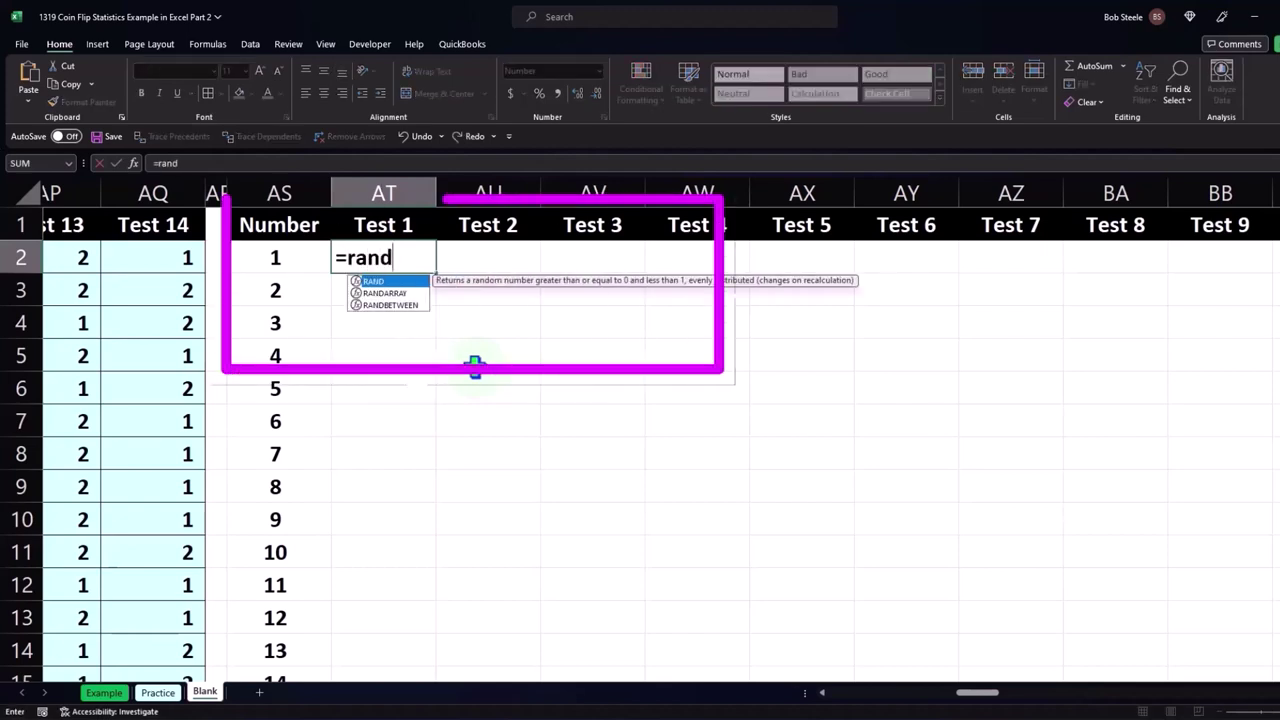
pyautogui.doubleClick(420, 306)
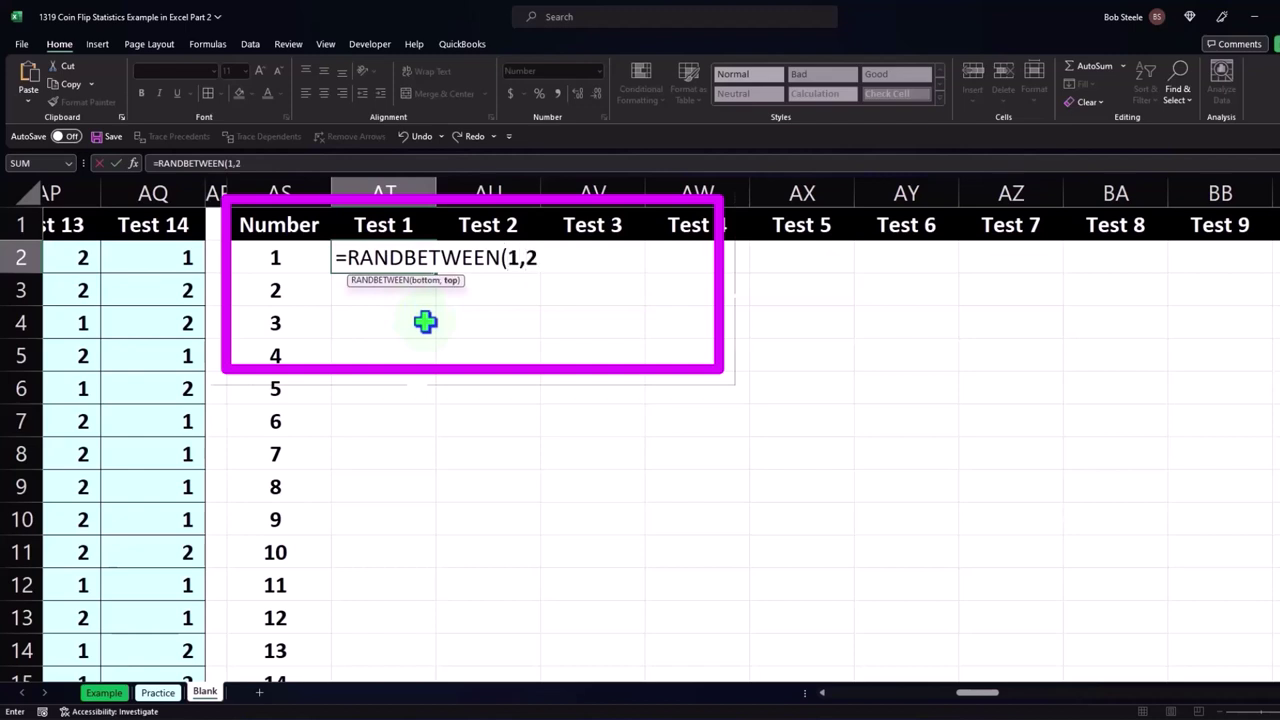
pyautogui.write(')')
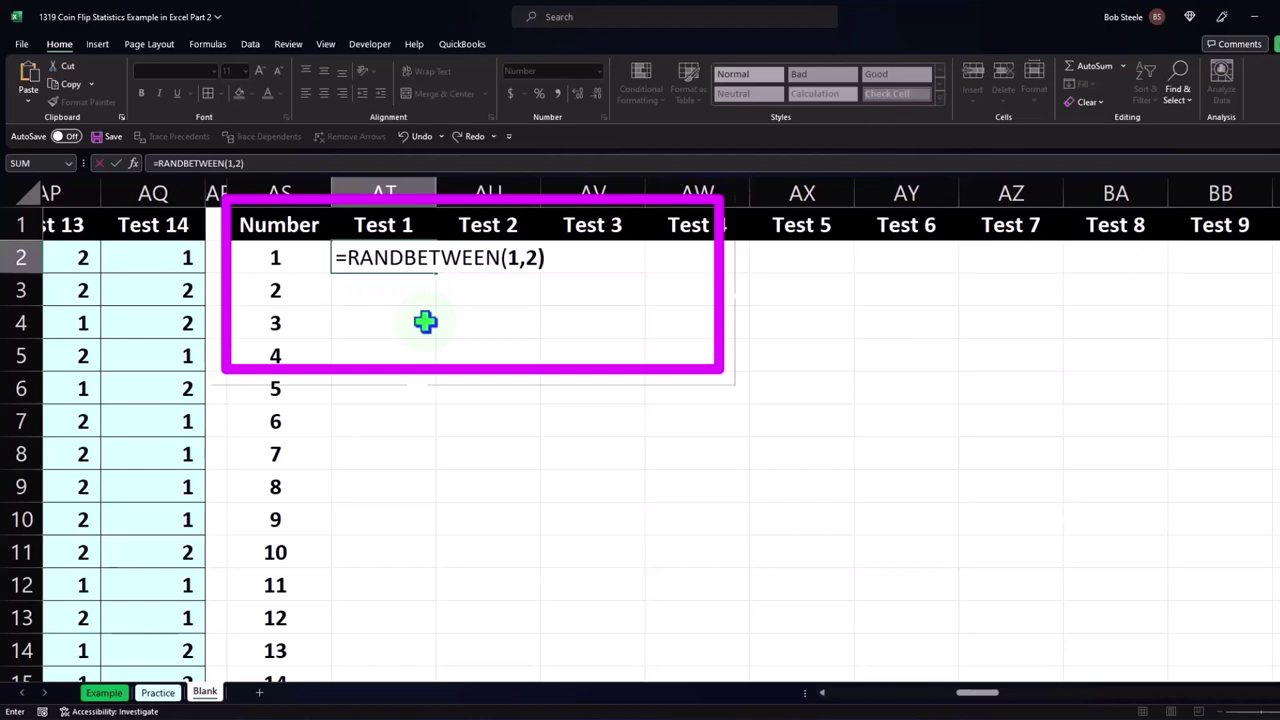
pyautogui.press('Return')
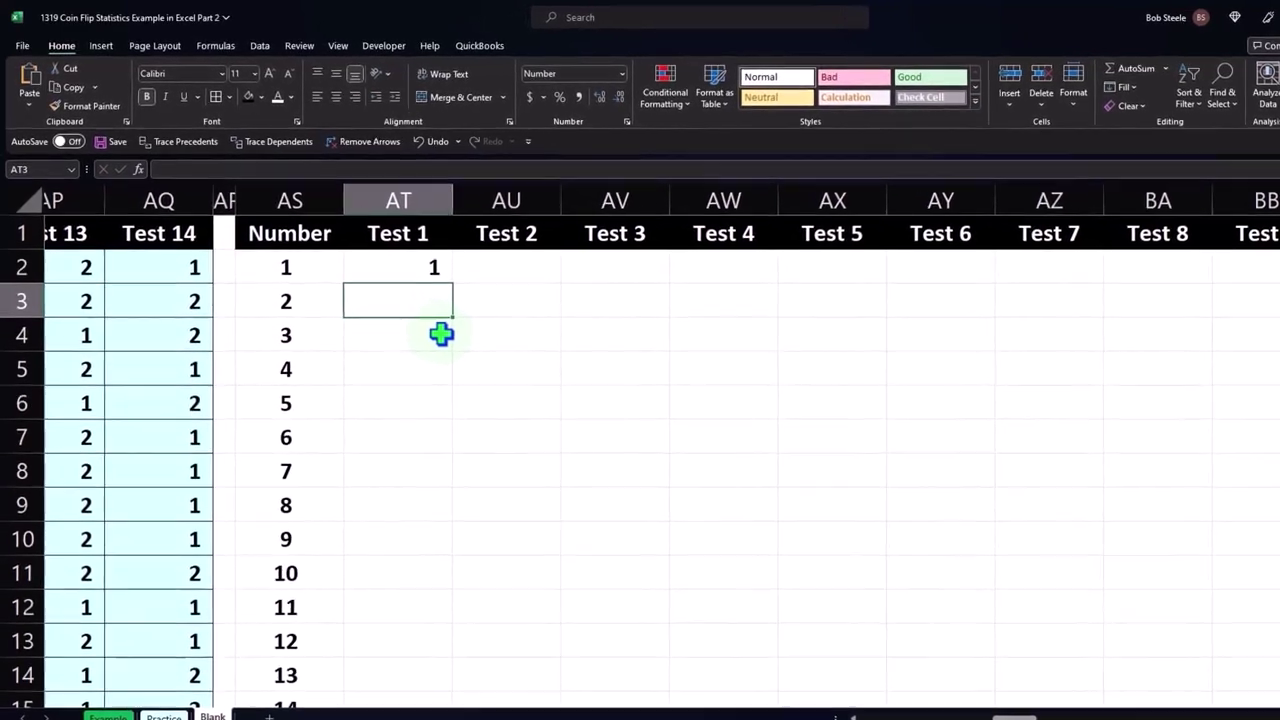
pyautogui.click(407, 263)
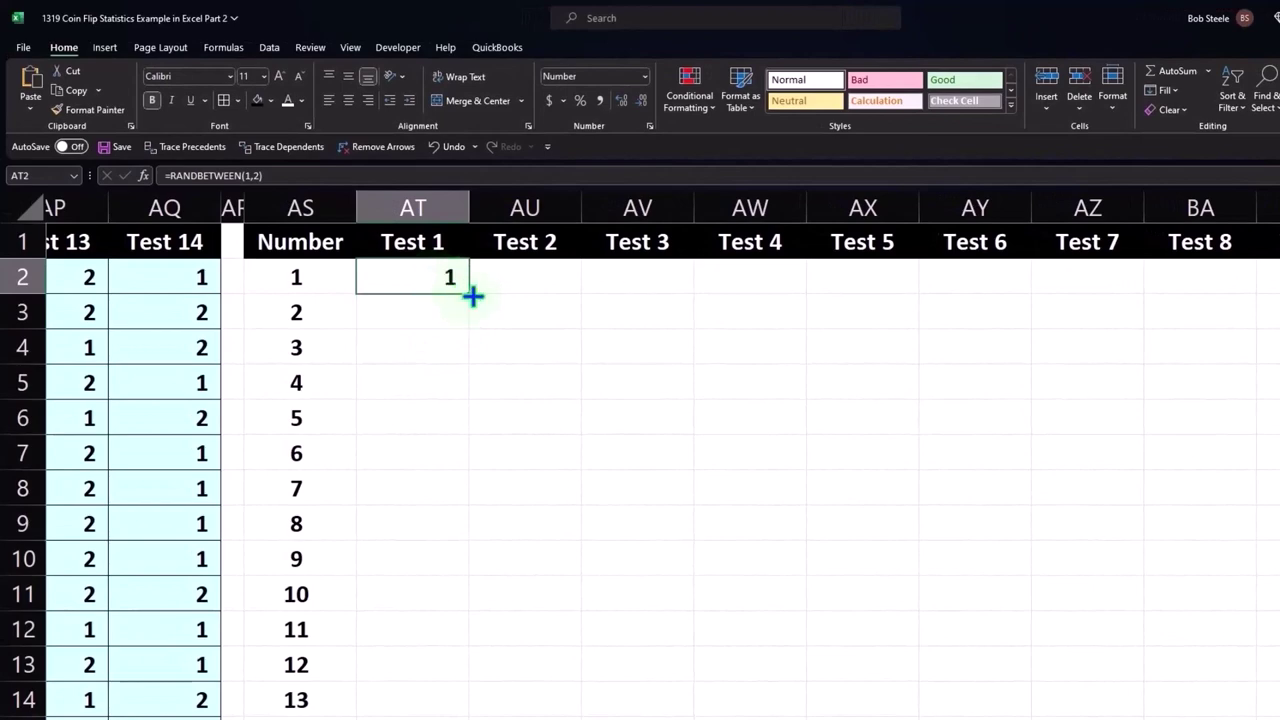
pyautogui.moveTo(473, 296)
pyautogui.mouseDown()
pyautogui.moveTo(470, 715)
pyautogui.moveTo(435, 651)
pyautogui.mouseUp()
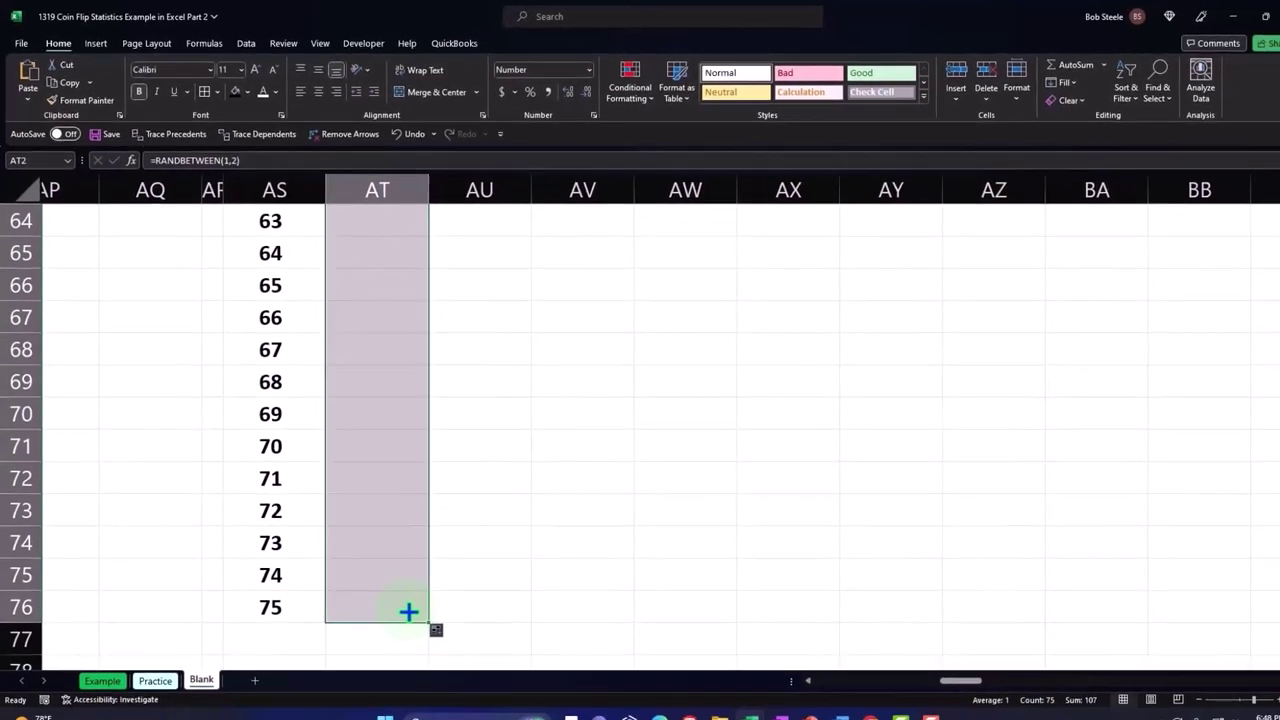
pyautogui.scroll(5, 394, 593)
pyautogui.scroll(4, 394, 593)
pyautogui.scroll(8, 394, 593)
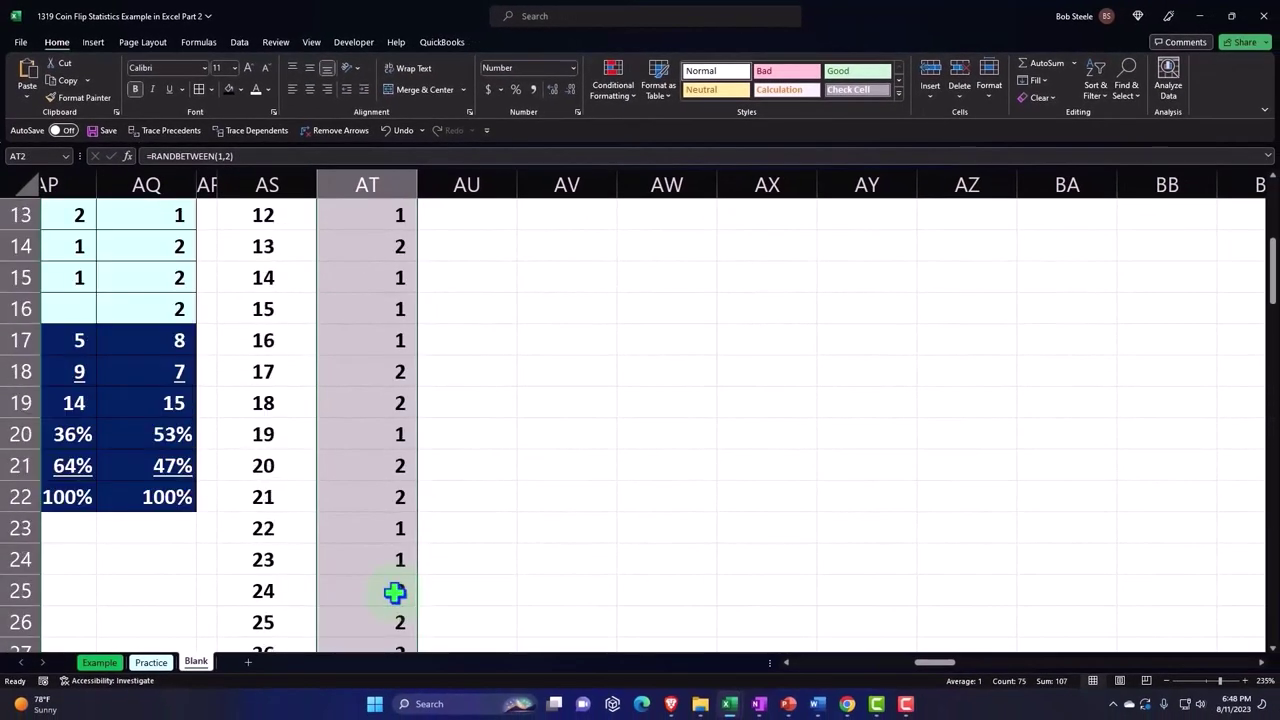
pyautogui.scroll(4, 394, 593)
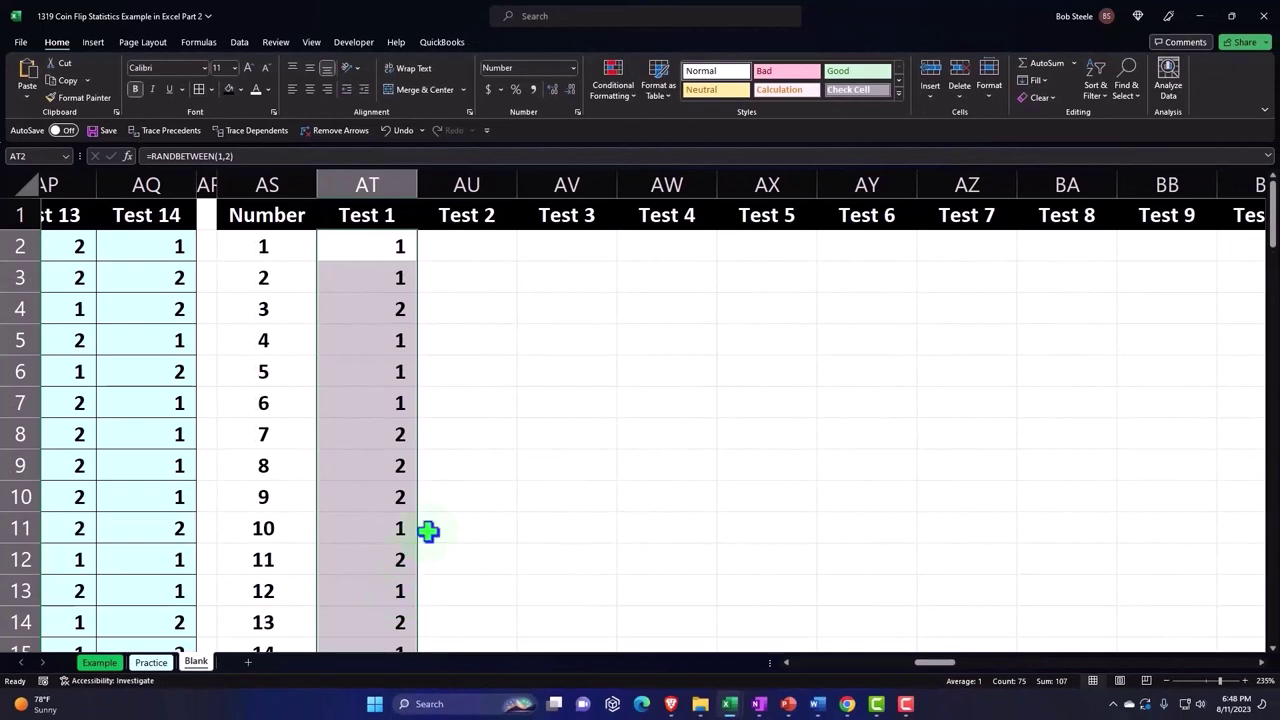
pyautogui.scroll(-4, 454, 385)
pyautogui.scroll(-4, 450, 430)
pyautogui.scroll(-3, 445, 520)
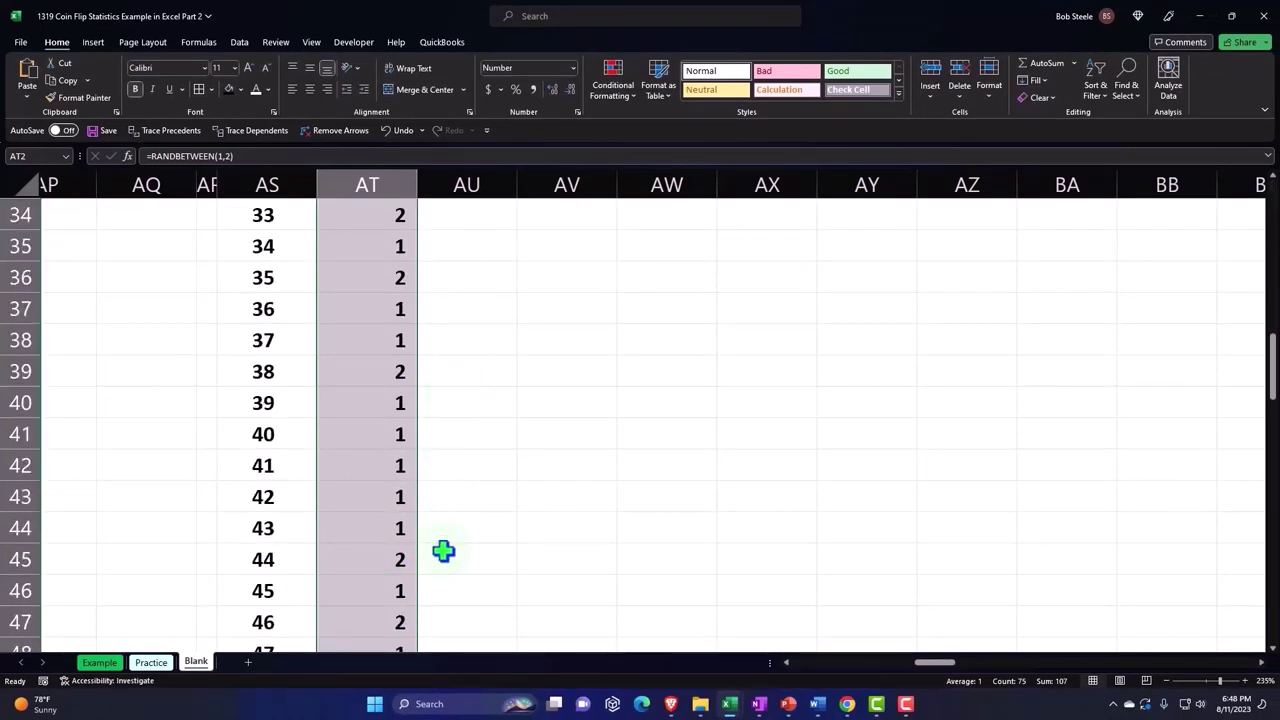
pyautogui.scroll(-3, 432, 580)
pyautogui.scroll(-3, 420, 600)
pyautogui.scroll(-3, 420, 605)
pyautogui.scroll(-2, 418, 600)
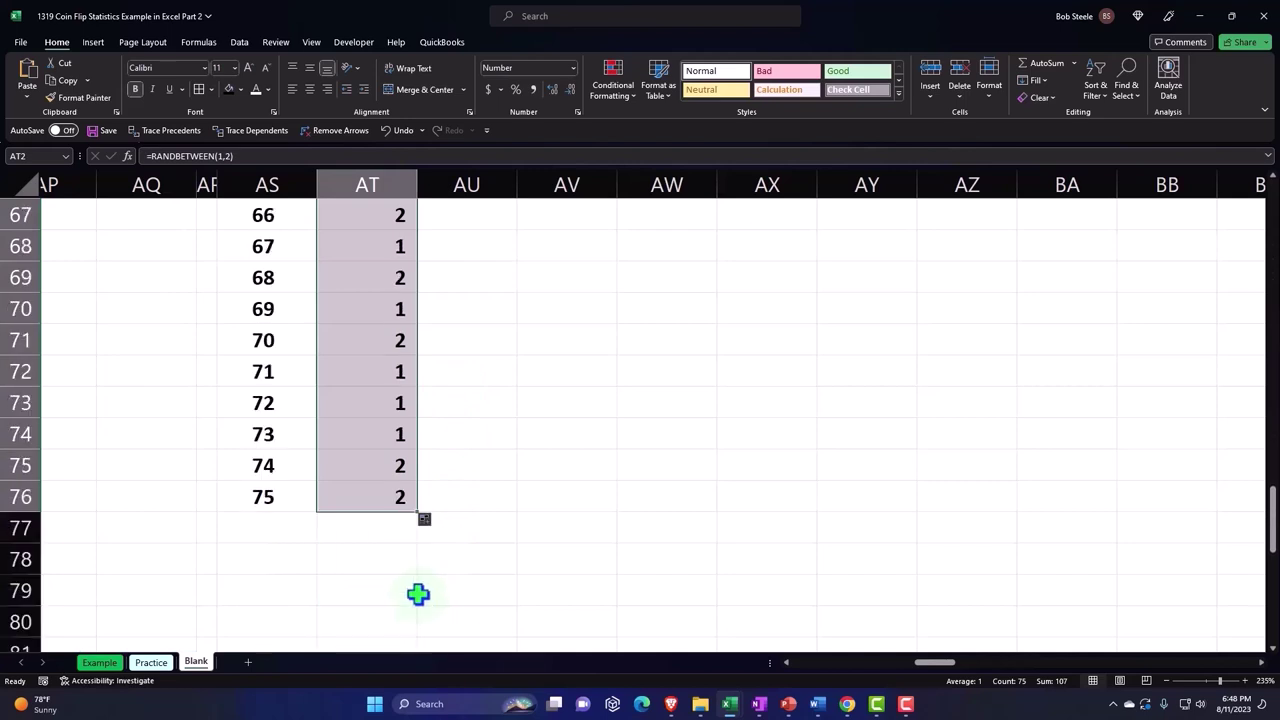
pyautogui.scroll(14, 409, 506)
pyautogui.scroll(8, 409, 506)
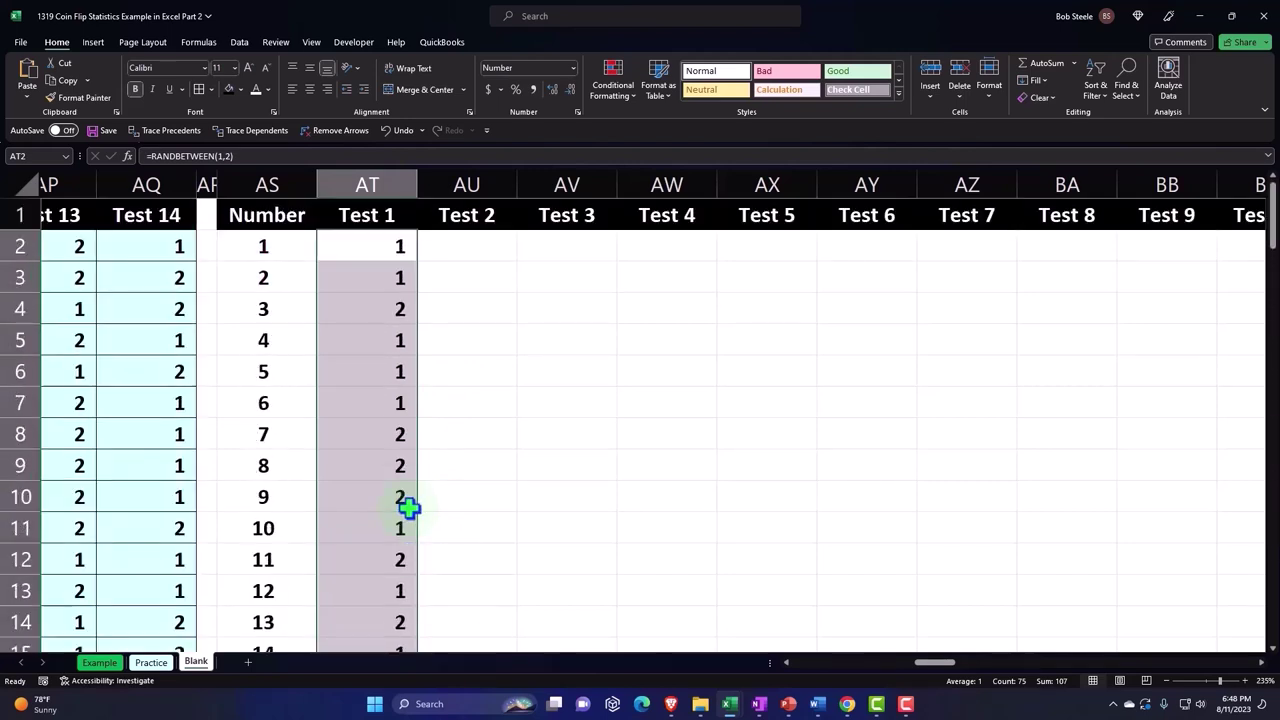
# Step: Copy the Test 1 formulas and paste them across Test 2 through Test 100
pyautogui.rightClick(376, 305)
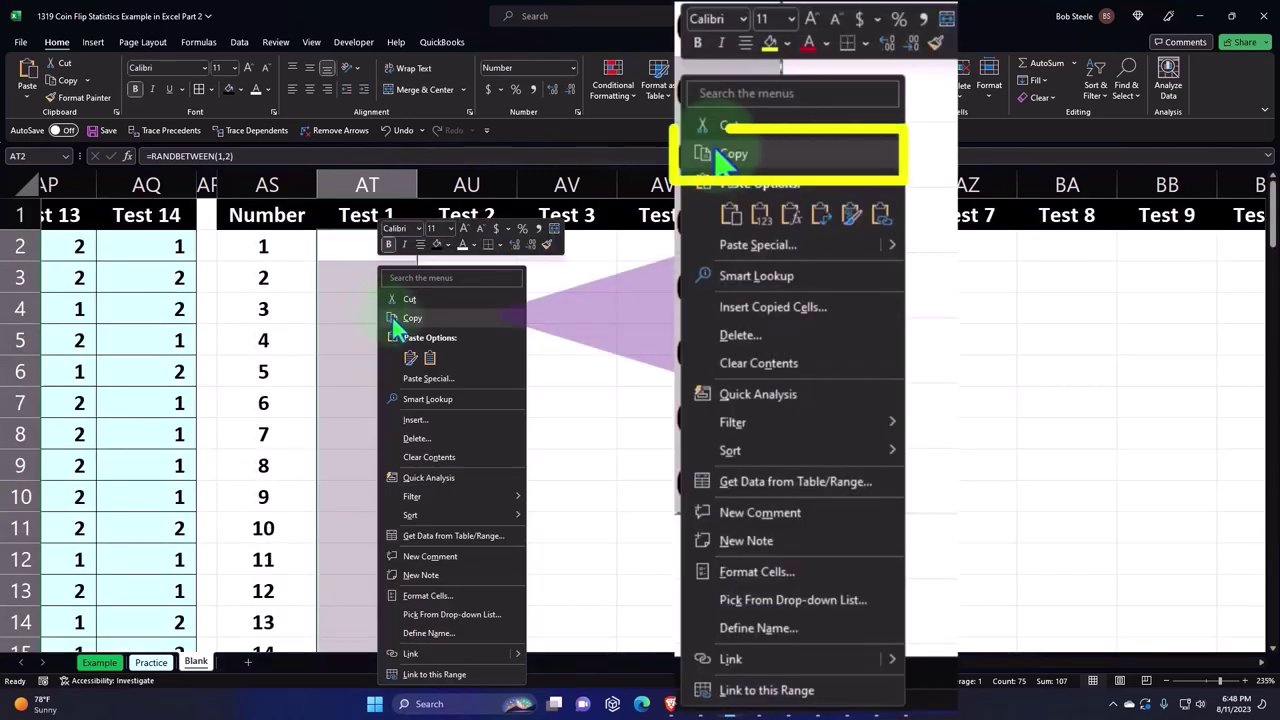
pyautogui.click(395, 316)
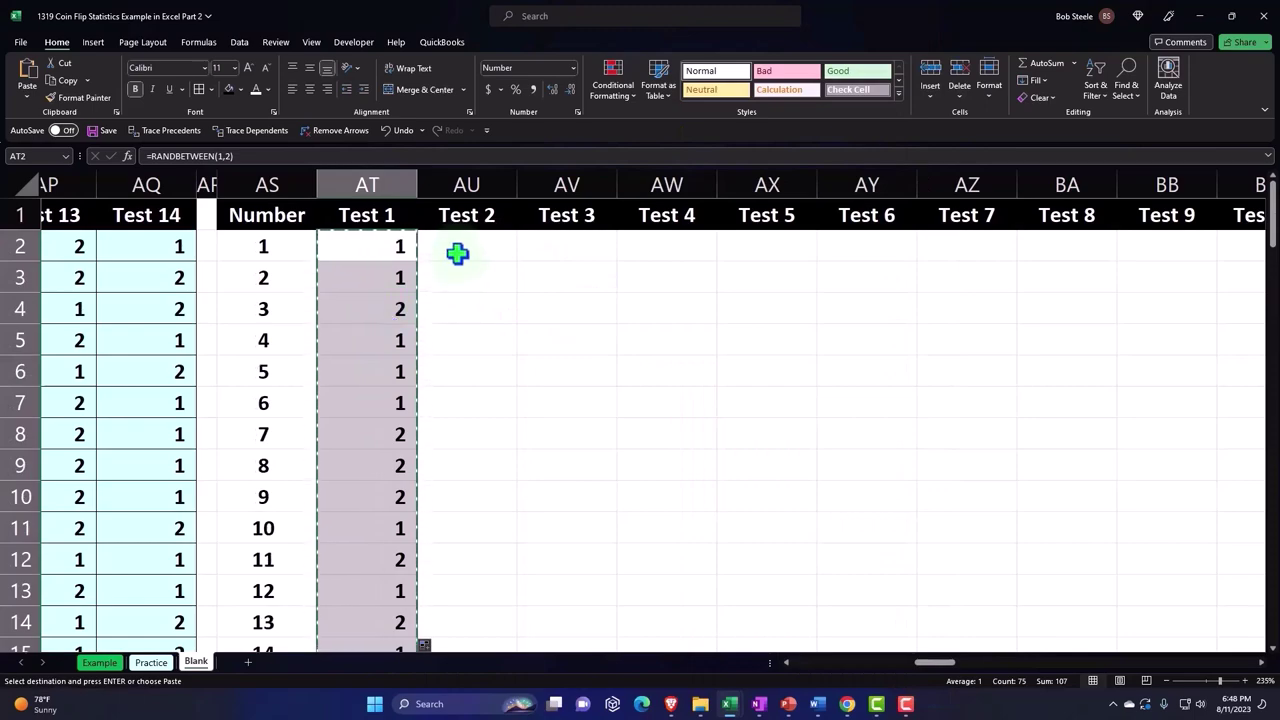
pyautogui.click(469, 253)
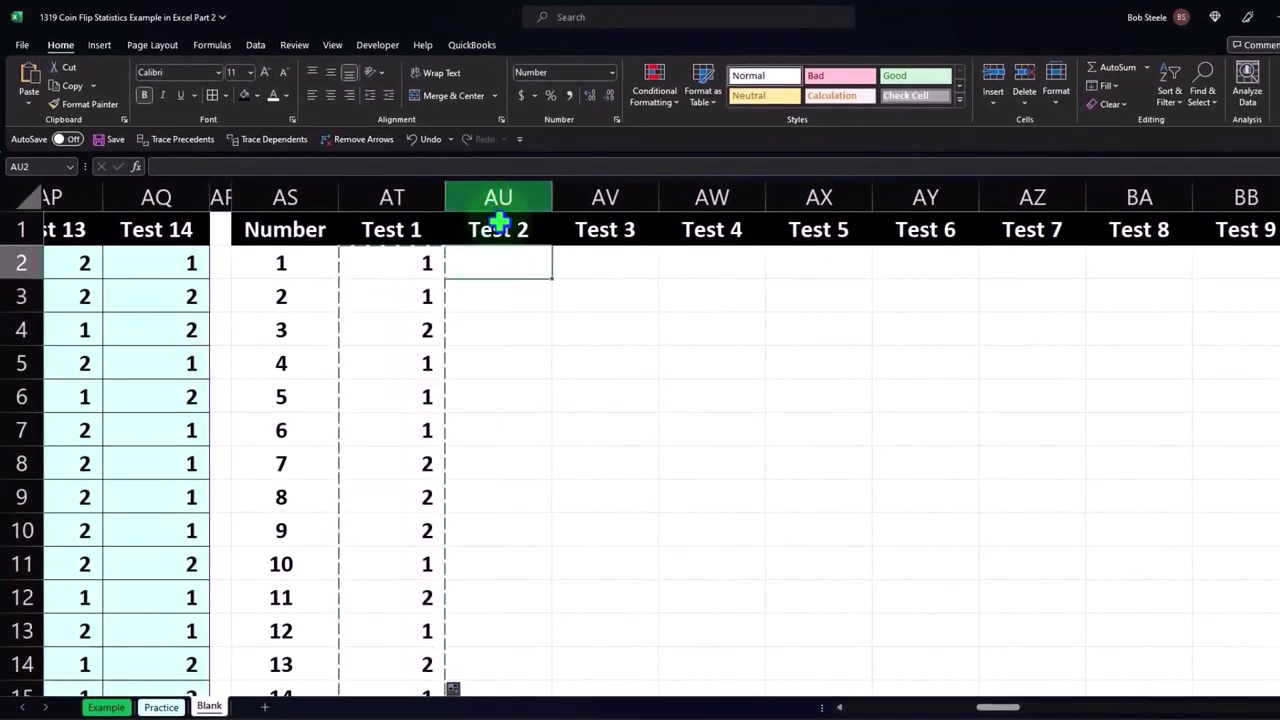
pyautogui.moveTo(506, 260)
pyautogui.mouseDown()
pyautogui.moveTo(1240, 262)
pyautogui.moveTo(1150, 268)
pyautogui.mouseUp()
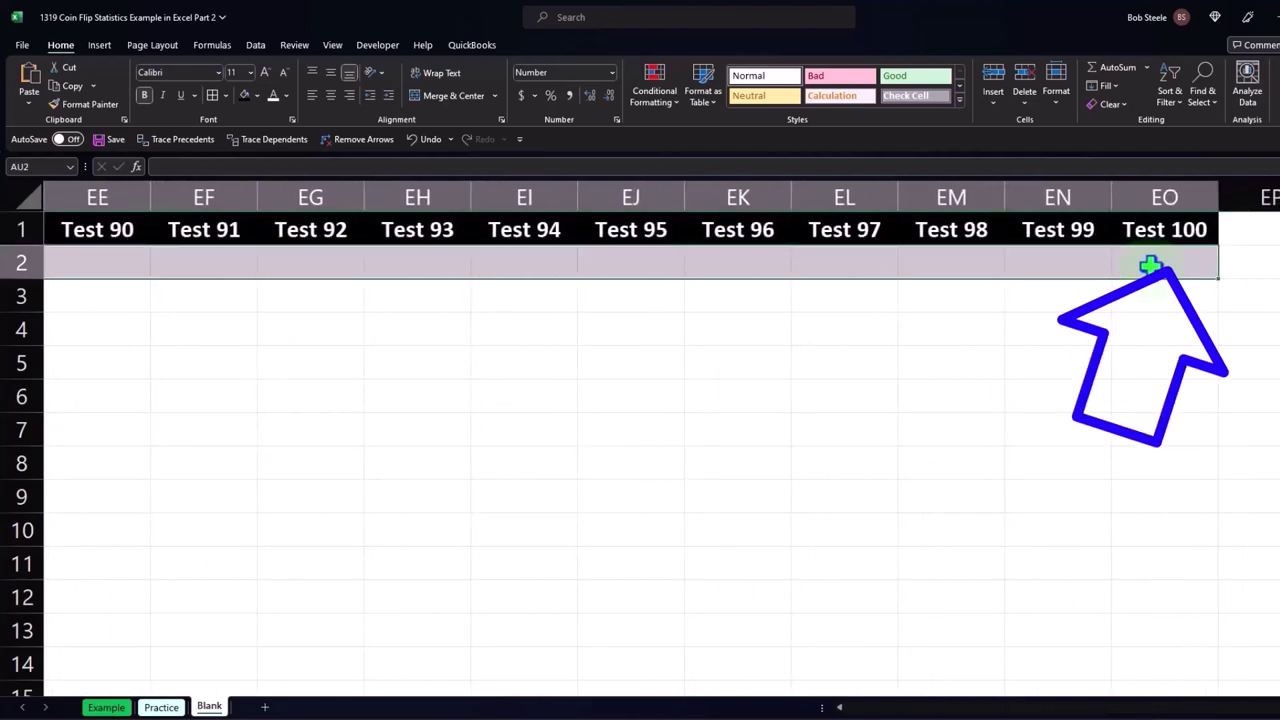
pyautogui.rightClick(837, 251)
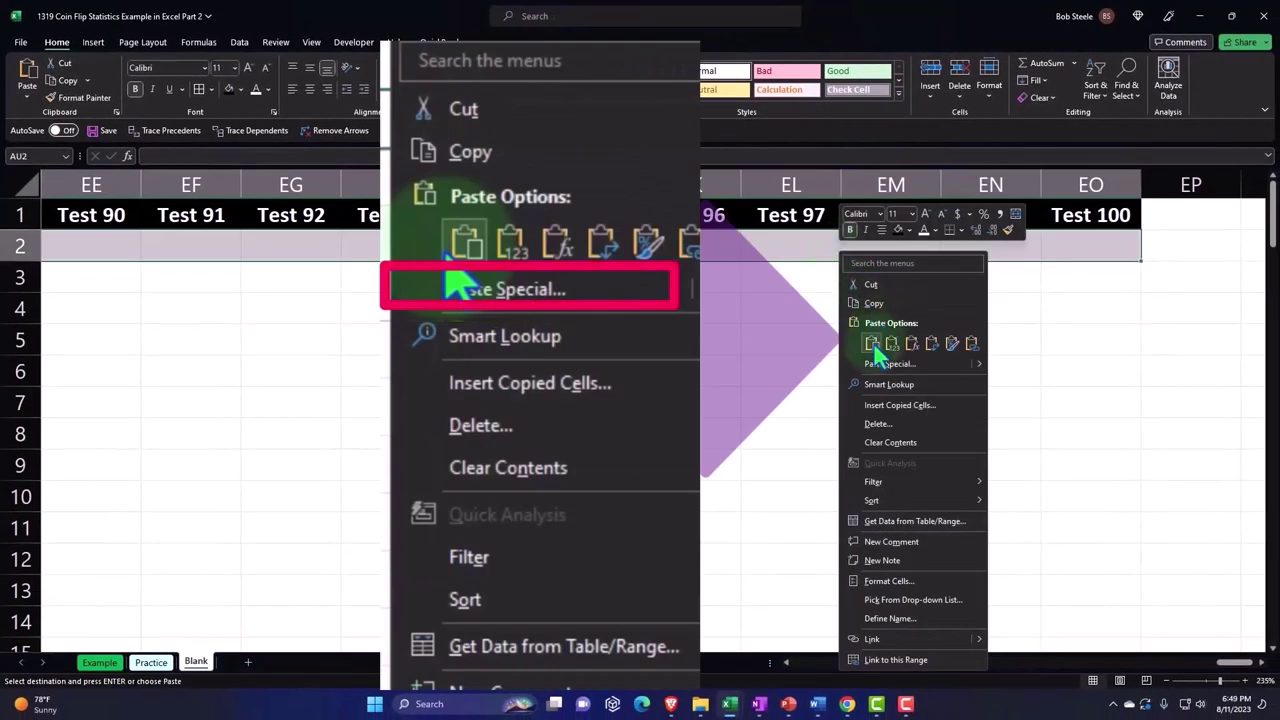
pyautogui.click(872, 345)
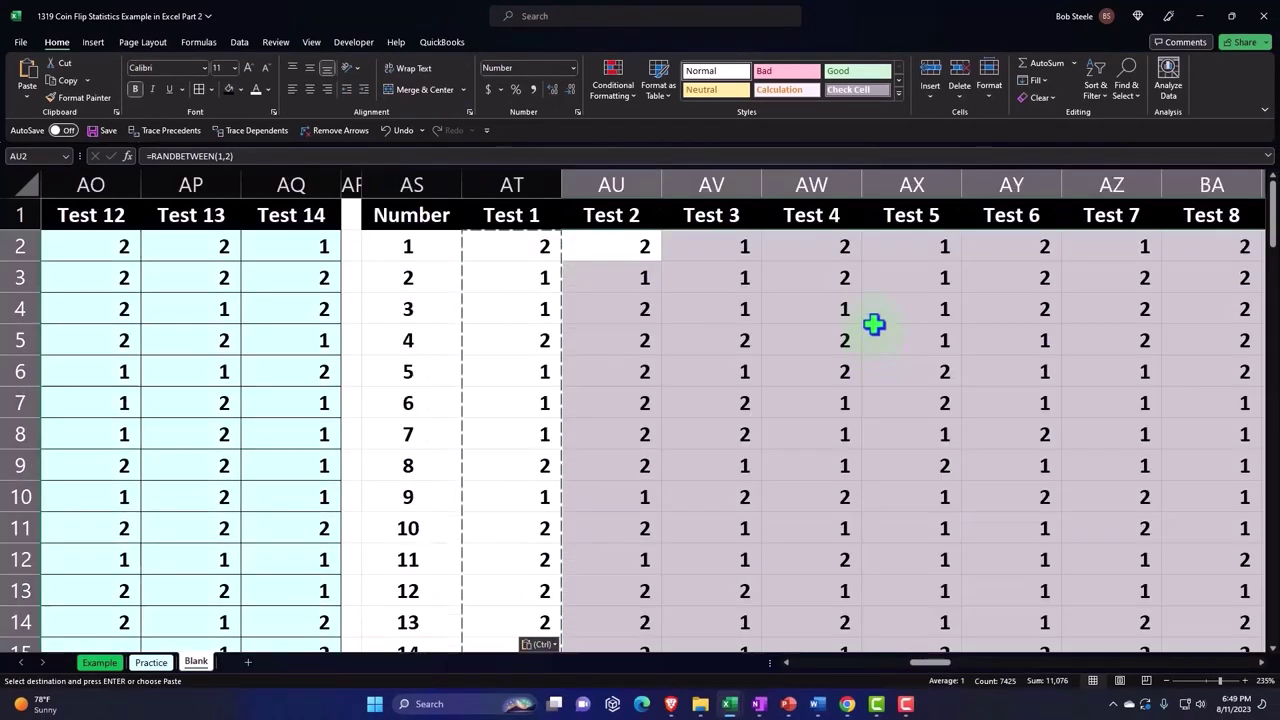
# Step: Check the pasted formulas and re-enter AU3, AV5 and AW6 to regenerate the flips
pyautogui.click(797, 318)
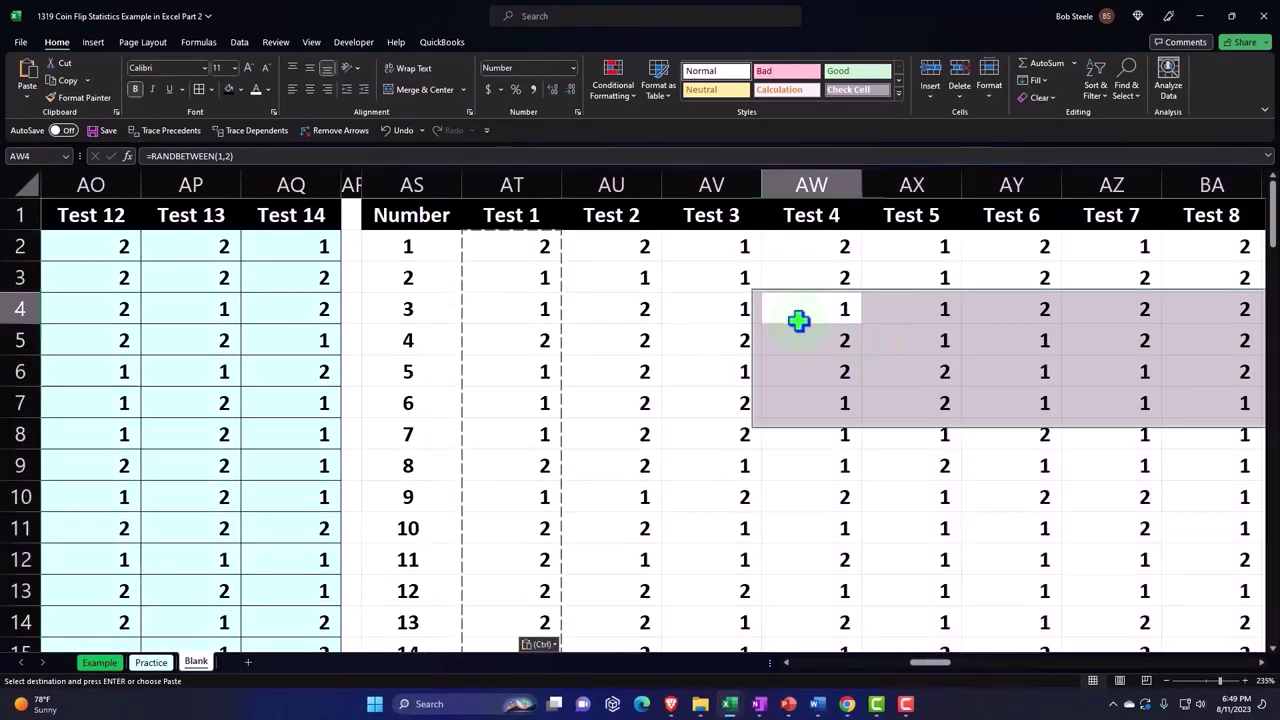
pyautogui.click(636, 331)
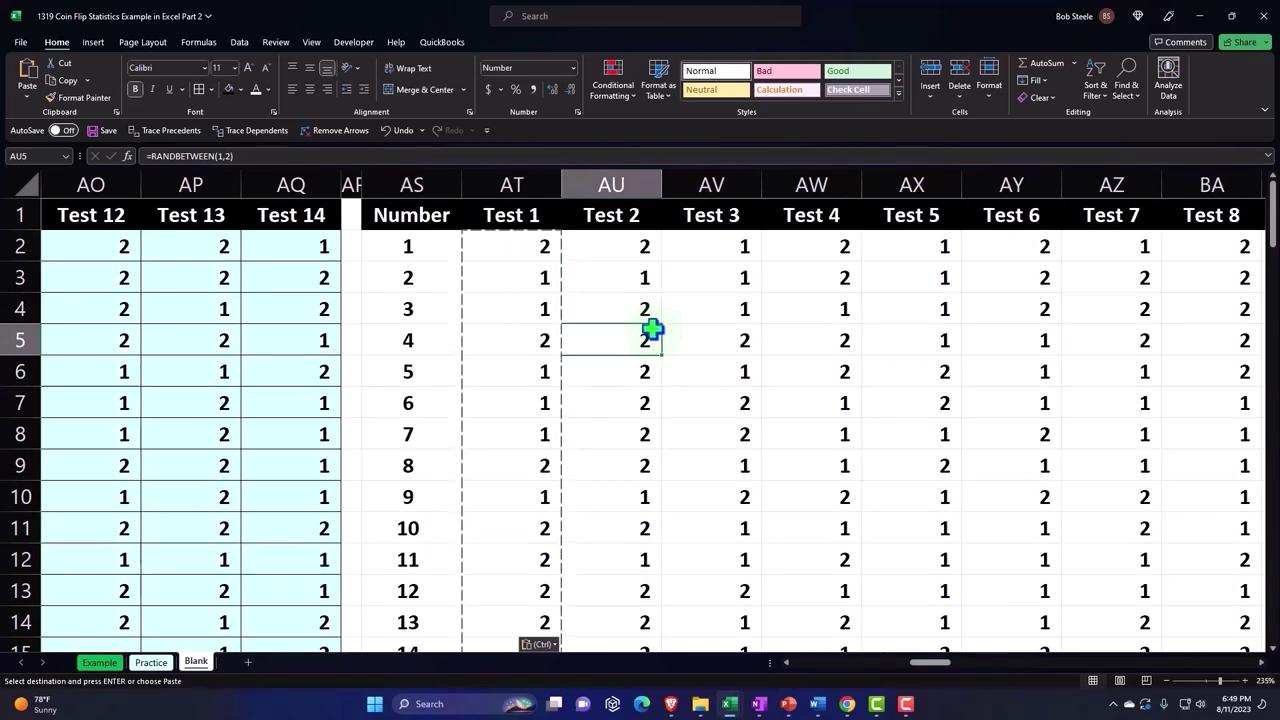
pyautogui.doubleClick(637, 273)
pyautogui.press('Return')
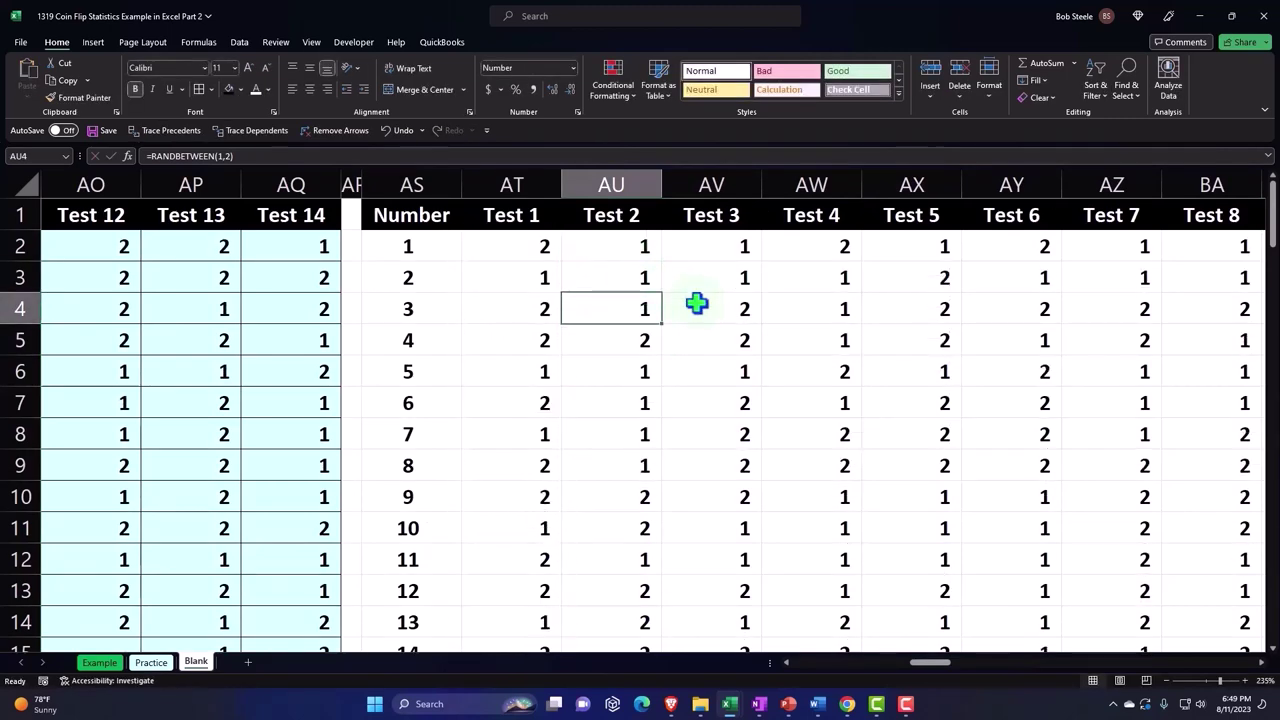
pyautogui.doubleClick(705, 335)
pyautogui.press('Return')
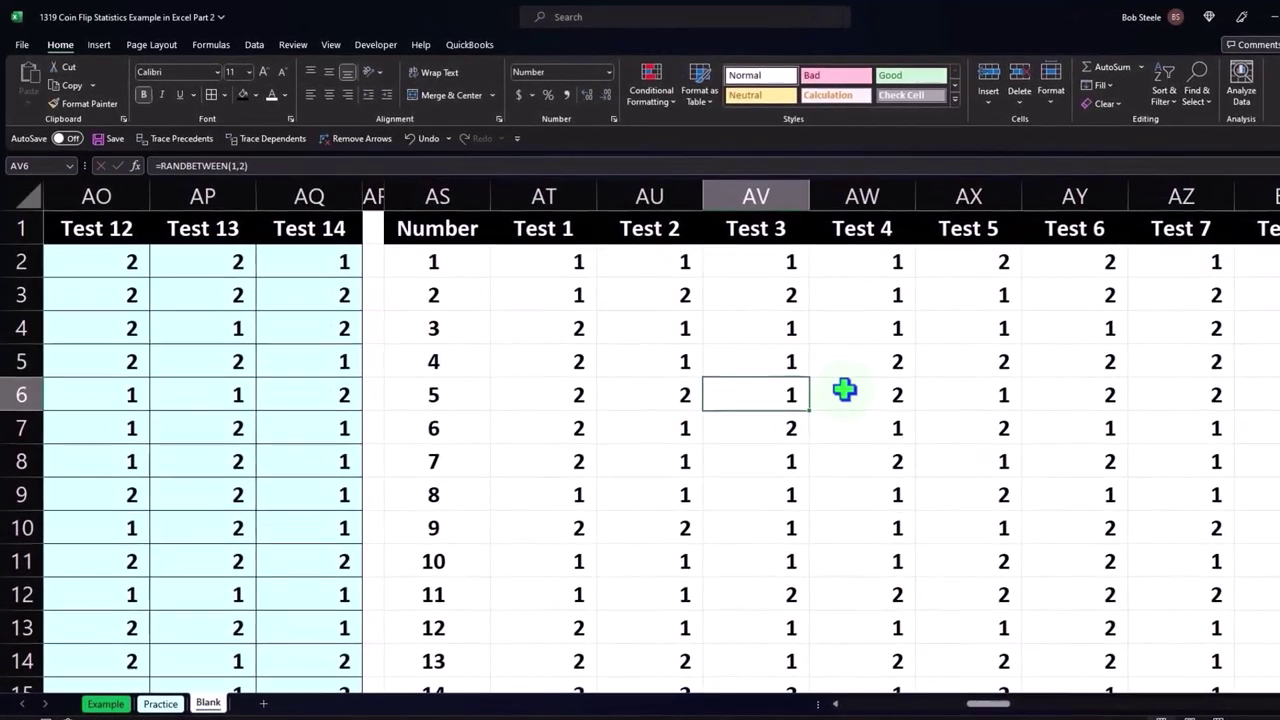
pyautogui.doubleClick(847, 389)
pyautogui.press('Return')
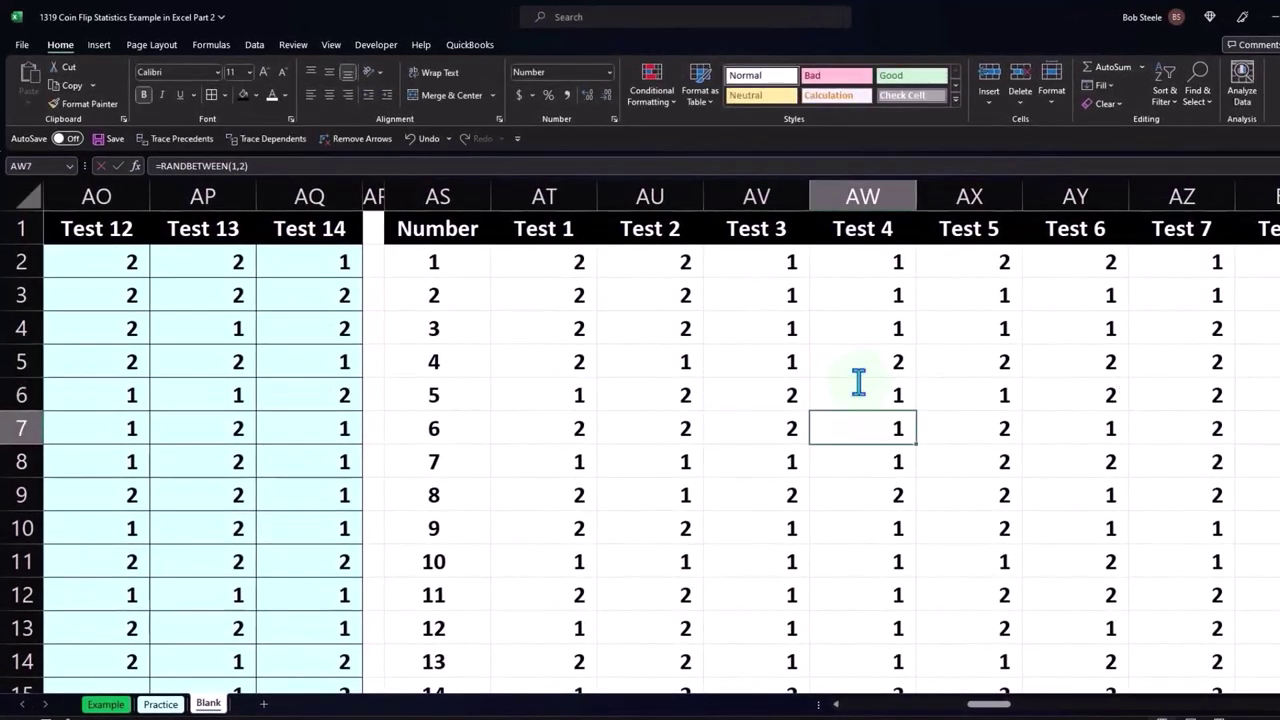
# Step: Convert the Number and Test 1–Test 100 grid into an Excel table, Table17
pyautogui.click(97, 47)
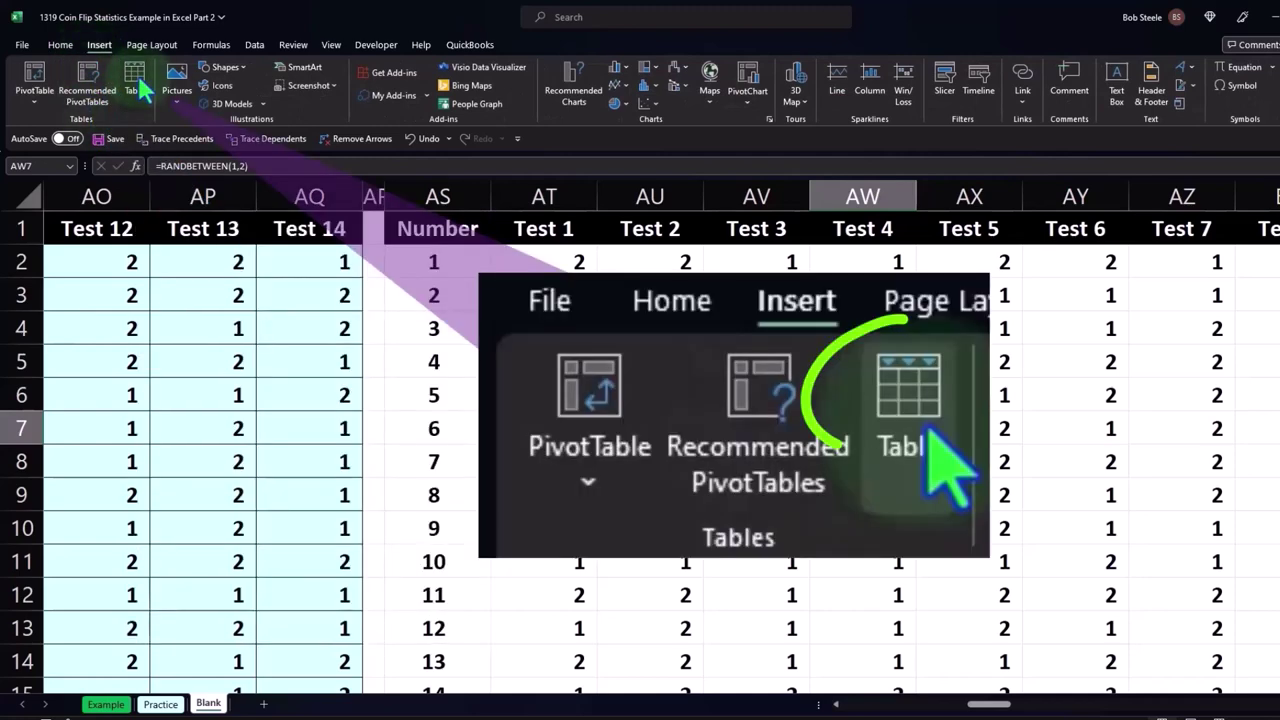
pyautogui.click(140, 85)
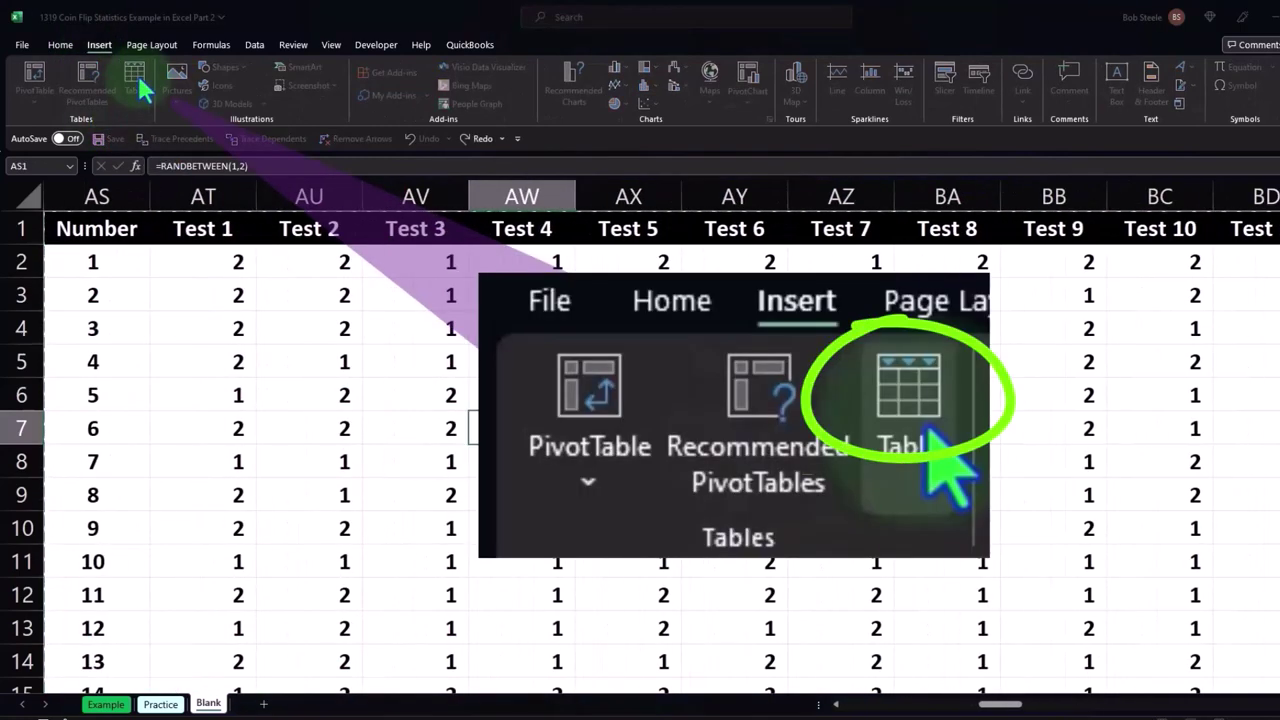
pyautogui.click(606, 410)
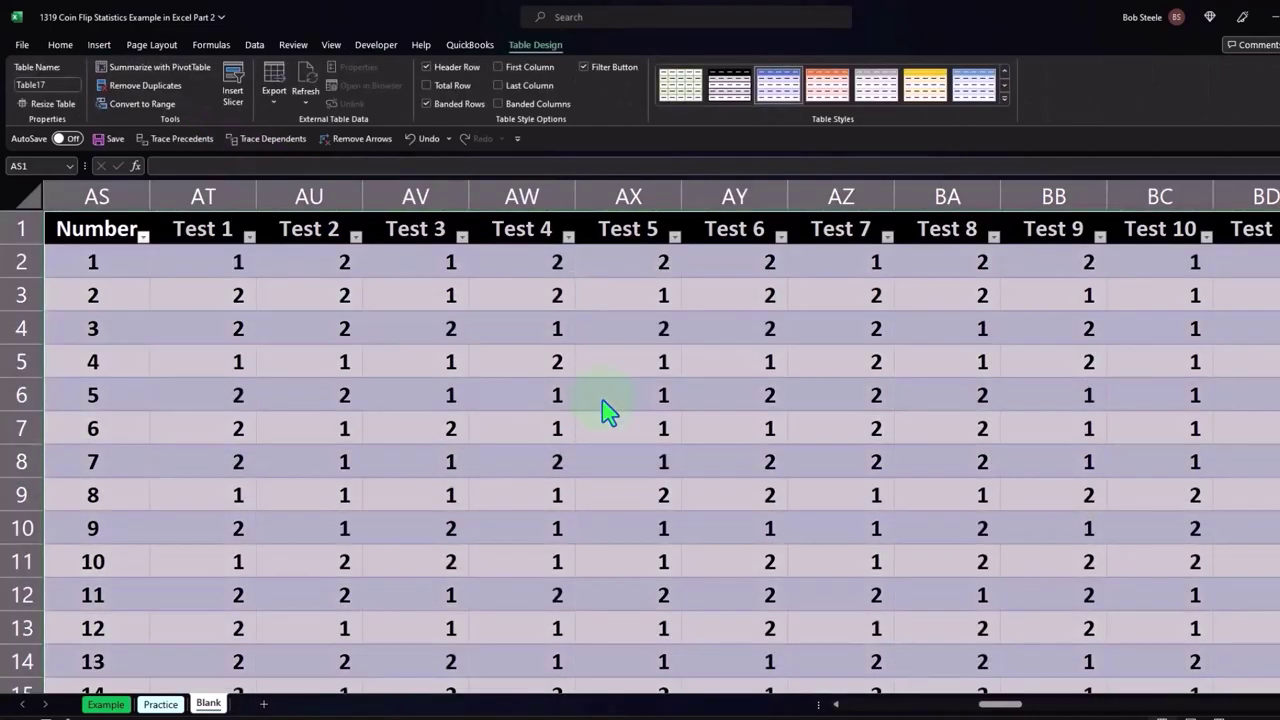
pyautogui.moveTo(1000, 706); pyautogui.dragTo(988, 706)
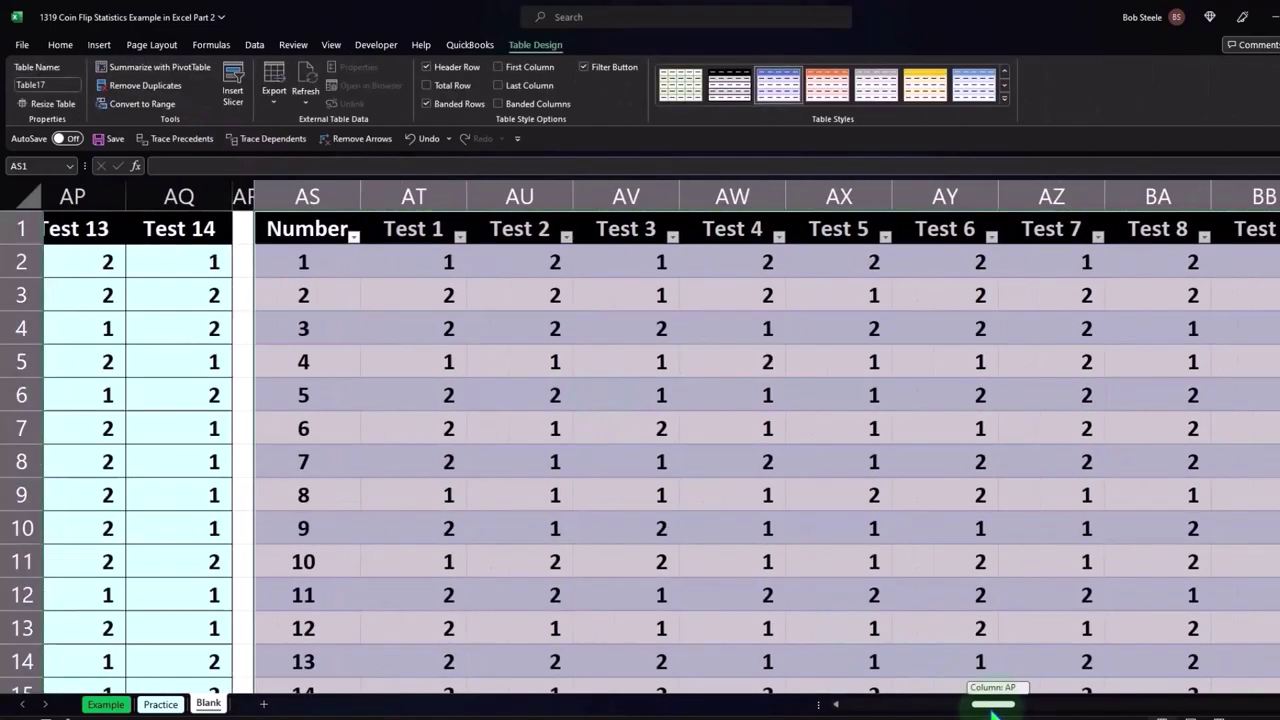
pyautogui.click(600, 360)
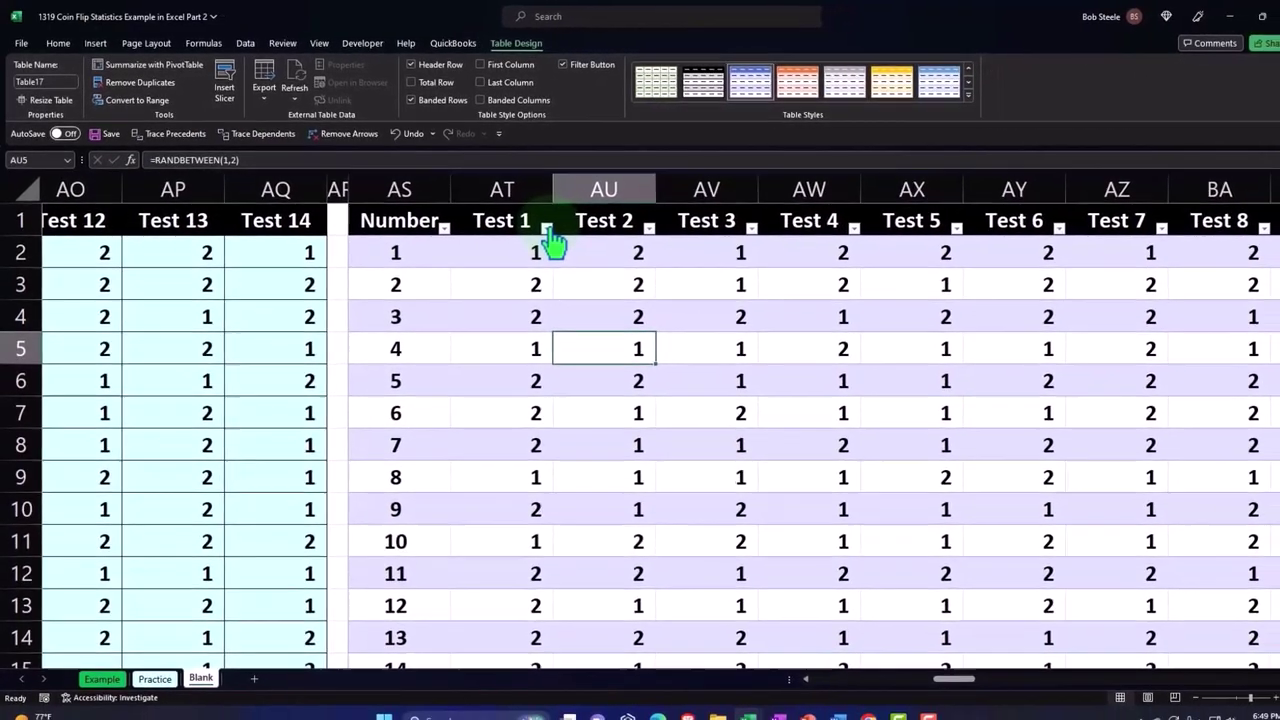
# Step: Sort the table by Test 1 smallest to largest, then by Test 2
pyautogui.click(567, 236)
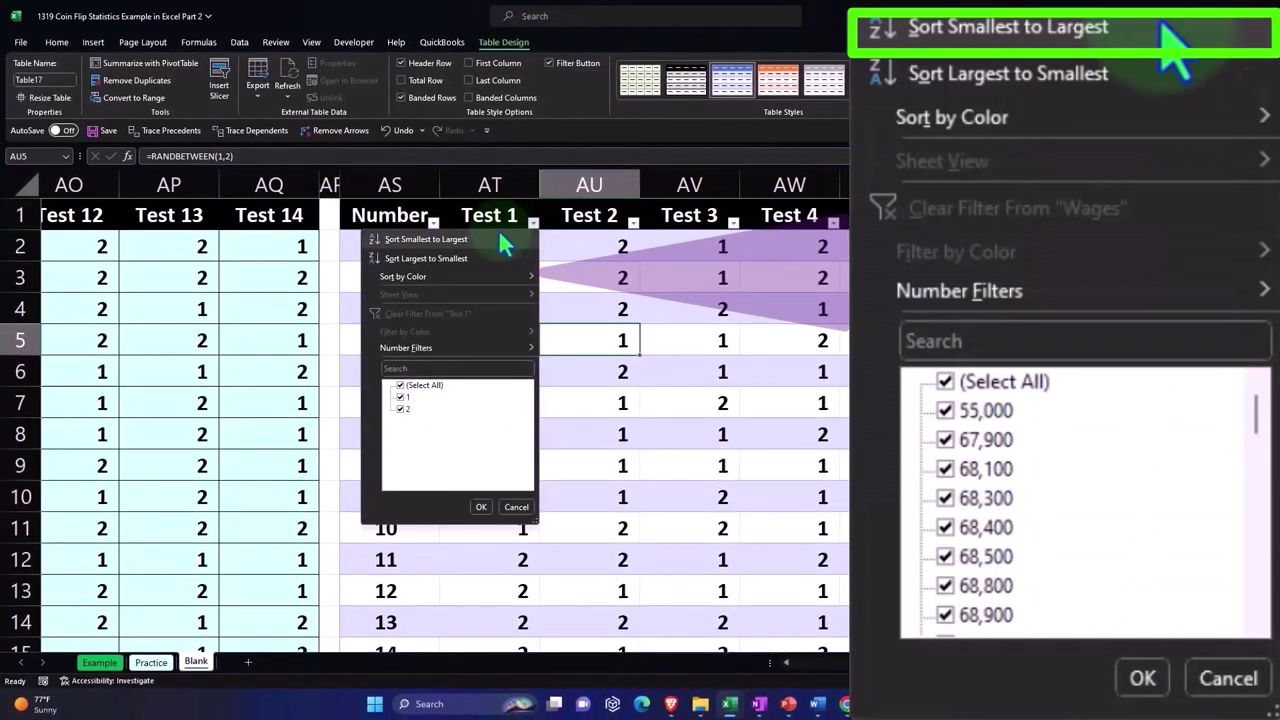
pyautogui.click(502, 241)
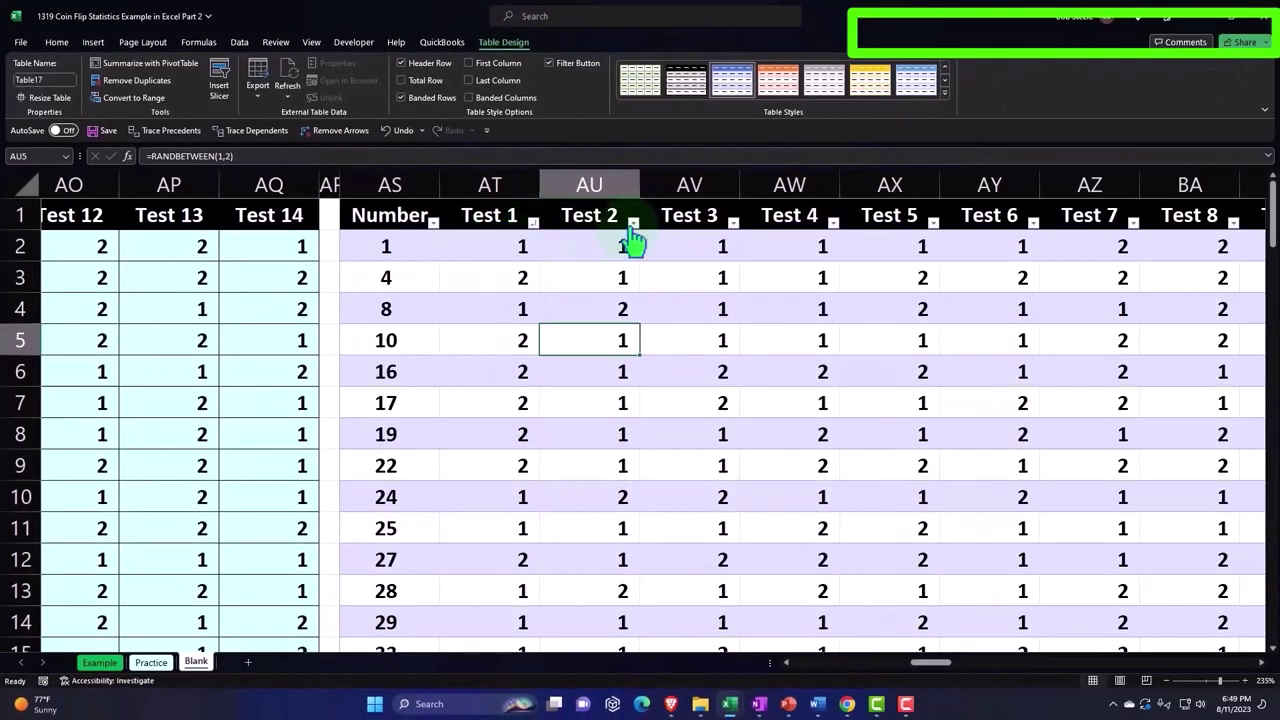
pyautogui.click(633, 222)
pyautogui.click(602, 244)
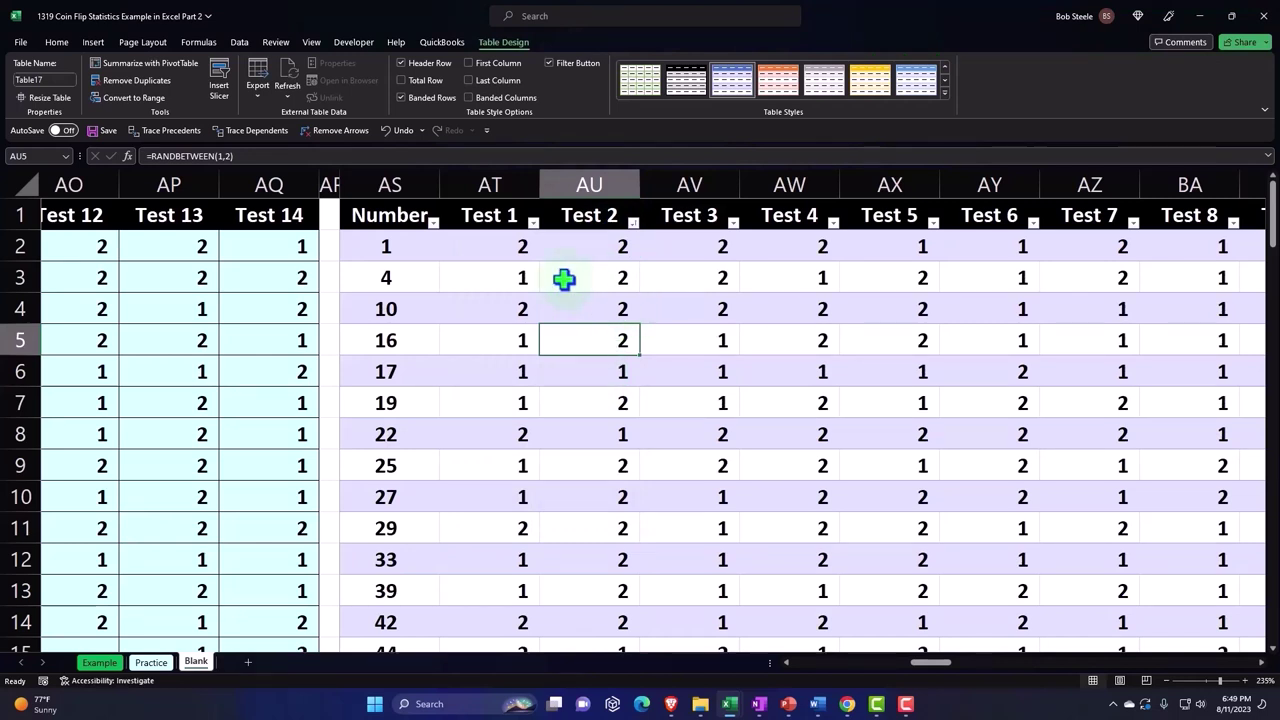
# Step: Re-enter AW7 and two other flip cells to recalculate the random values
pyautogui.doubleClick(832, 411)
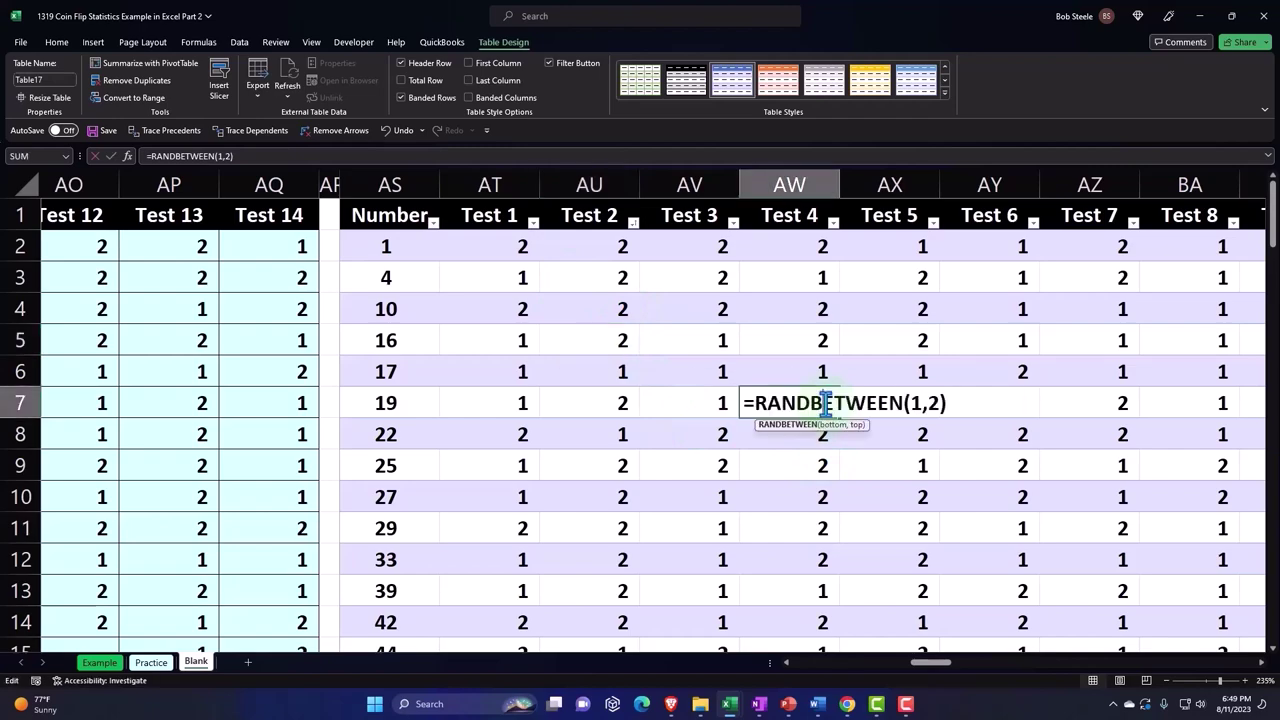
pyautogui.press('Return')
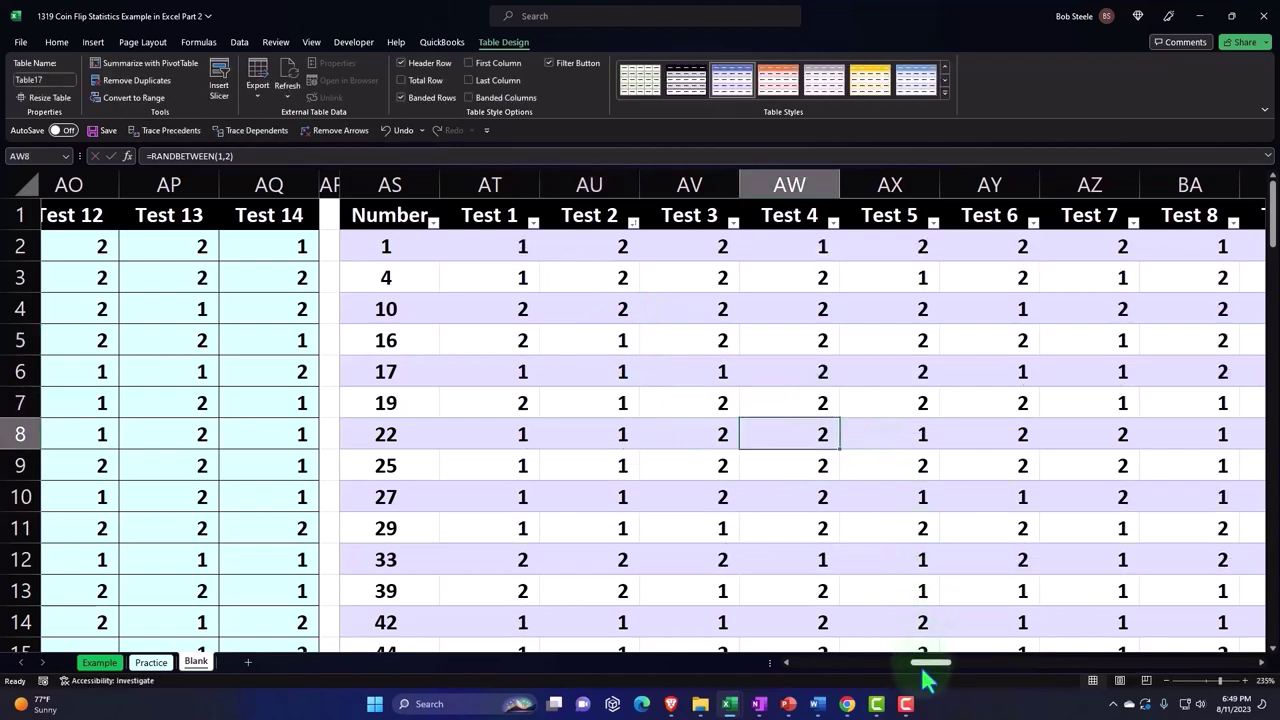
pyautogui.moveTo(925, 663); pyautogui.dragTo(1031, 663)
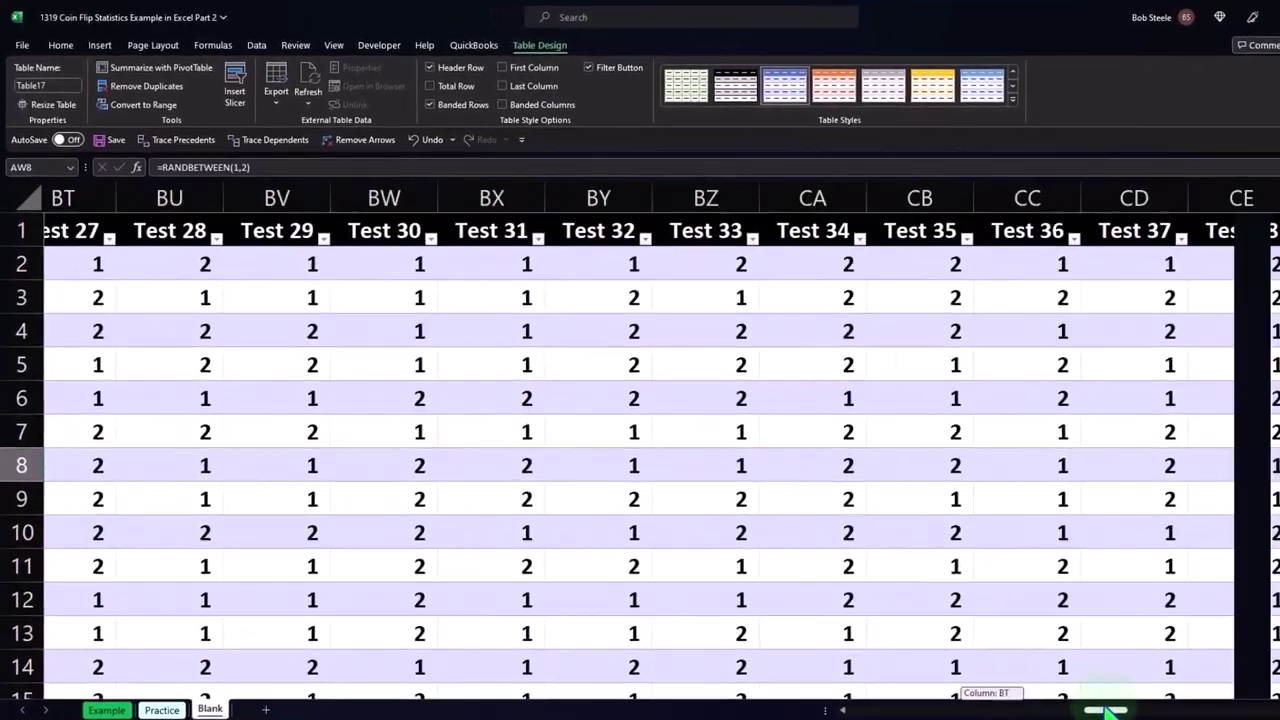
pyautogui.moveTo(1108, 710); pyautogui.dragTo(1230, 710)
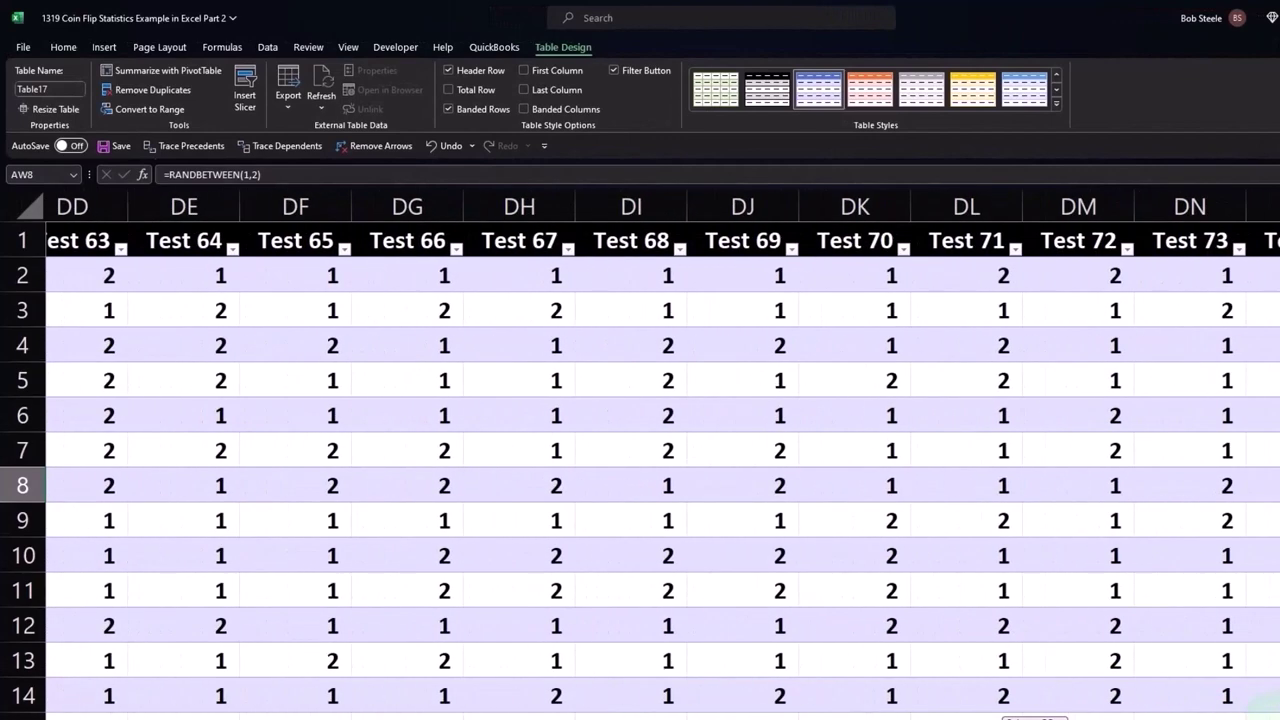
pyautogui.doubleClick(1187, 390)
pyautogui.press('Return')
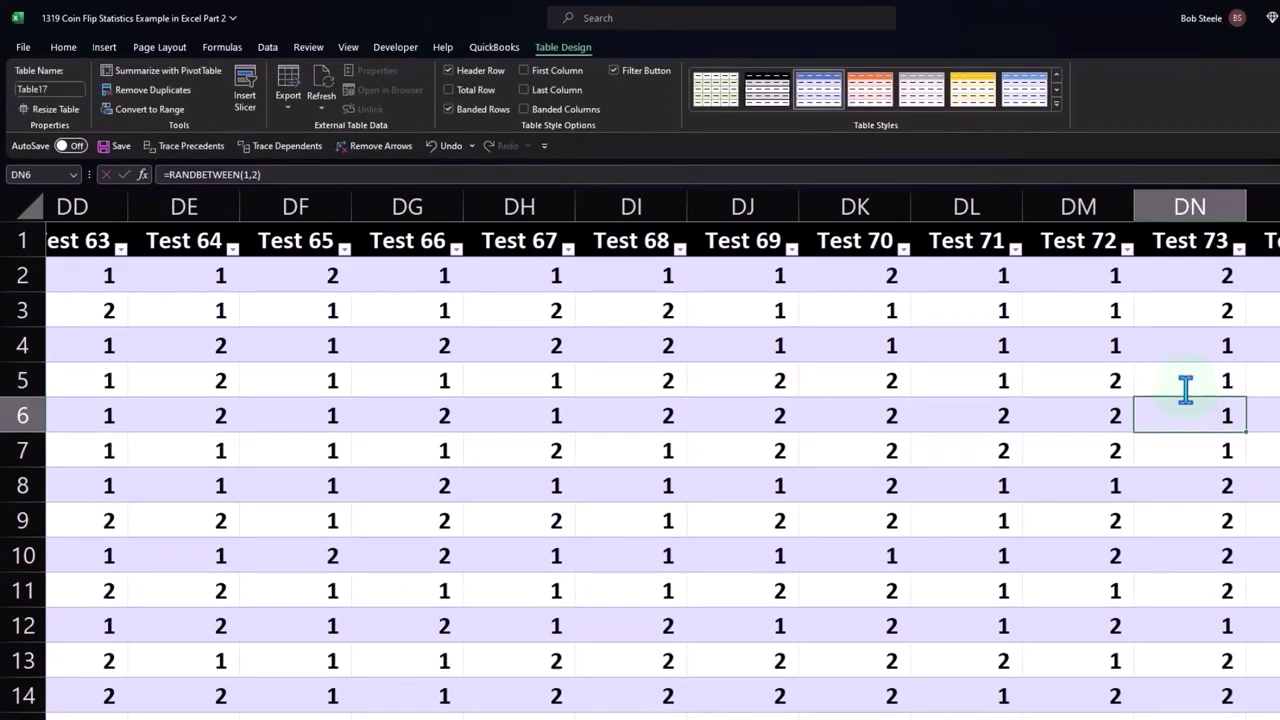
pyautogui.doubleClick(1262, 380)
pyautogui.press('Return')
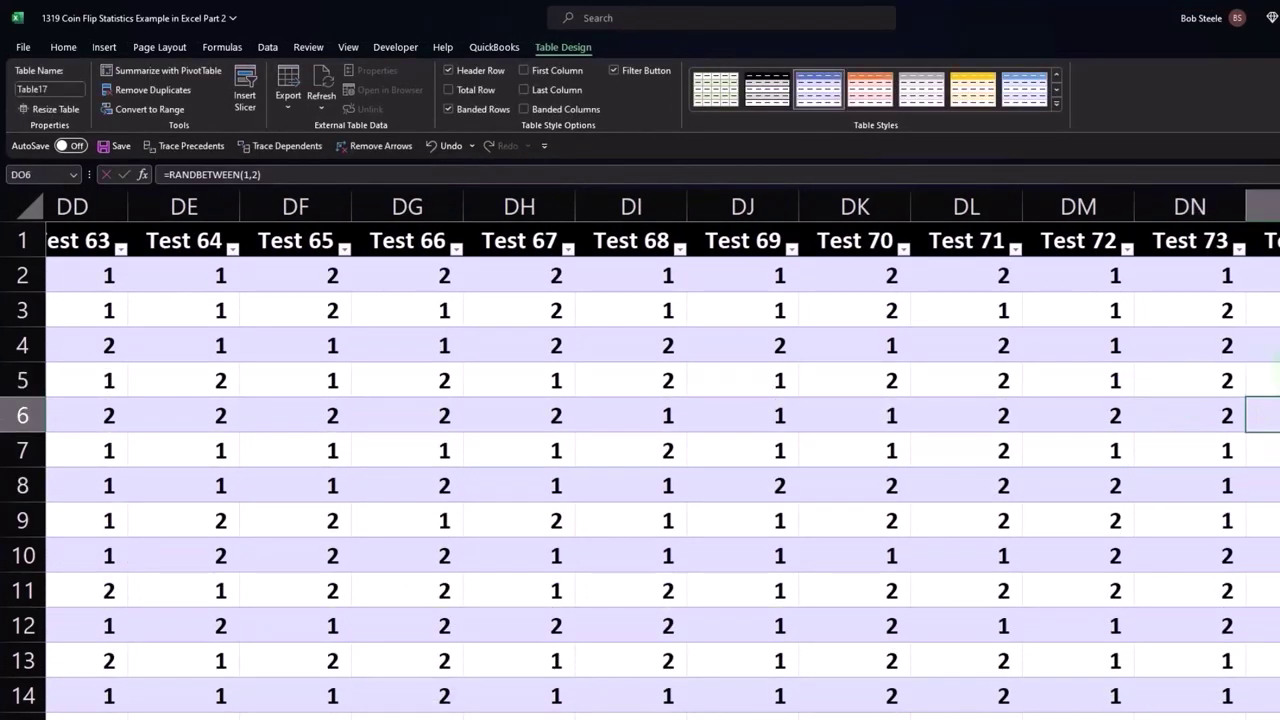
# Step: Select the table across from the Number column header
pyautogui.hscroll(-5, 663, 454)
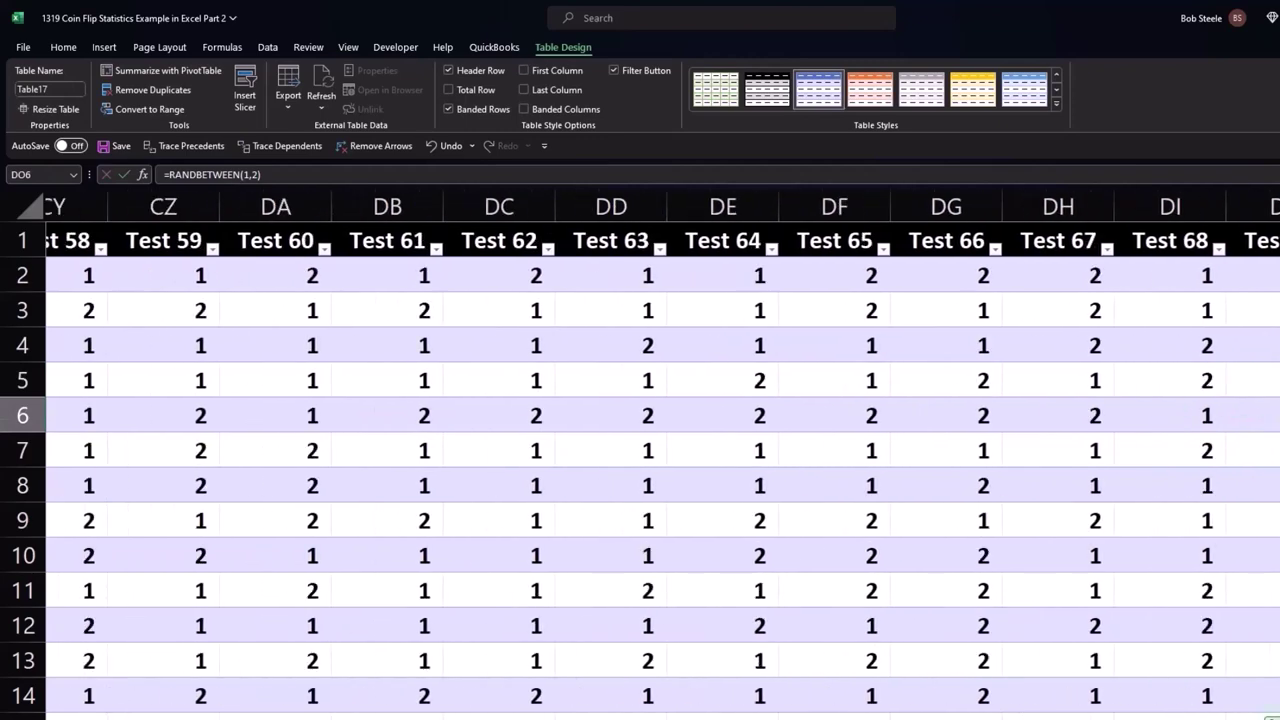
pyautogui.hscroll(-5, 663, 454)
pyautogui.hscroll(-5, 663, 454)
pyautogui.hscroll(-3, 663, 454)
pyautogui.hscroll(-2, 663, 454)
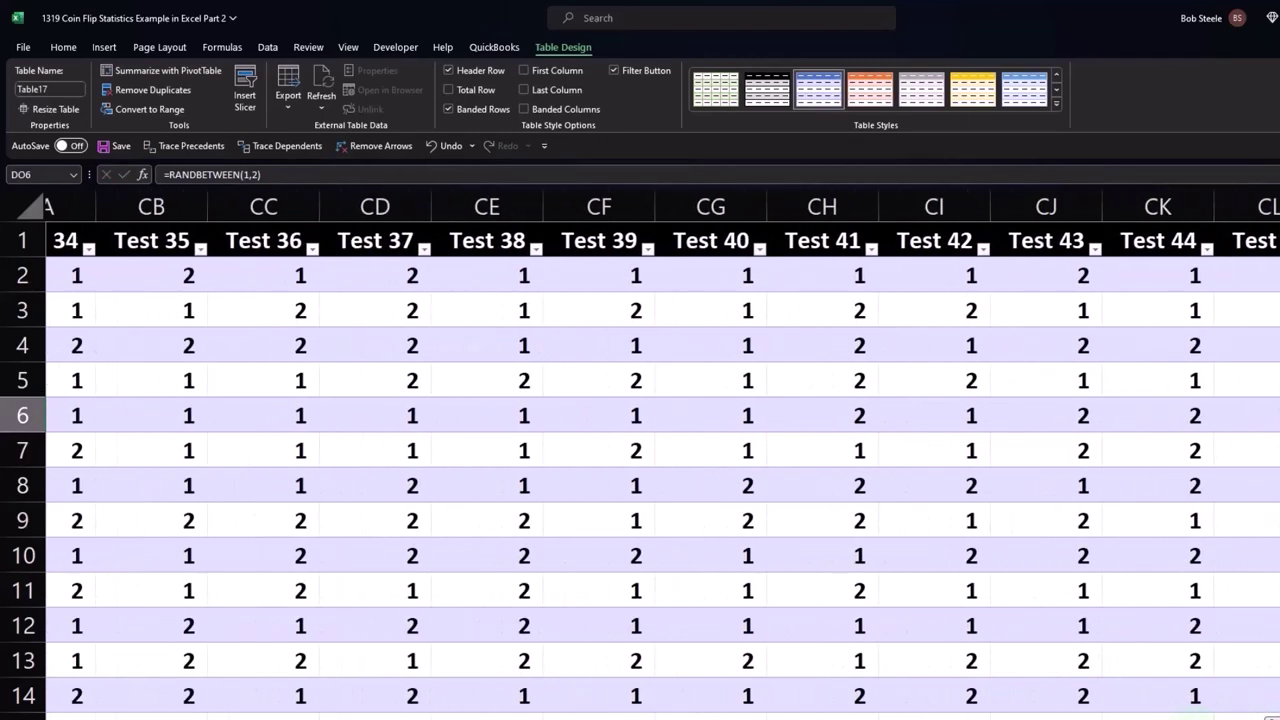
pyautogui.hscroll(-4, 663, 454)
pyautogui.hscroll(-5, 663, 454)
pyautogui.hscroll(-3, 663, 454)
pyautogui.hscroll(-5, 925, 432)
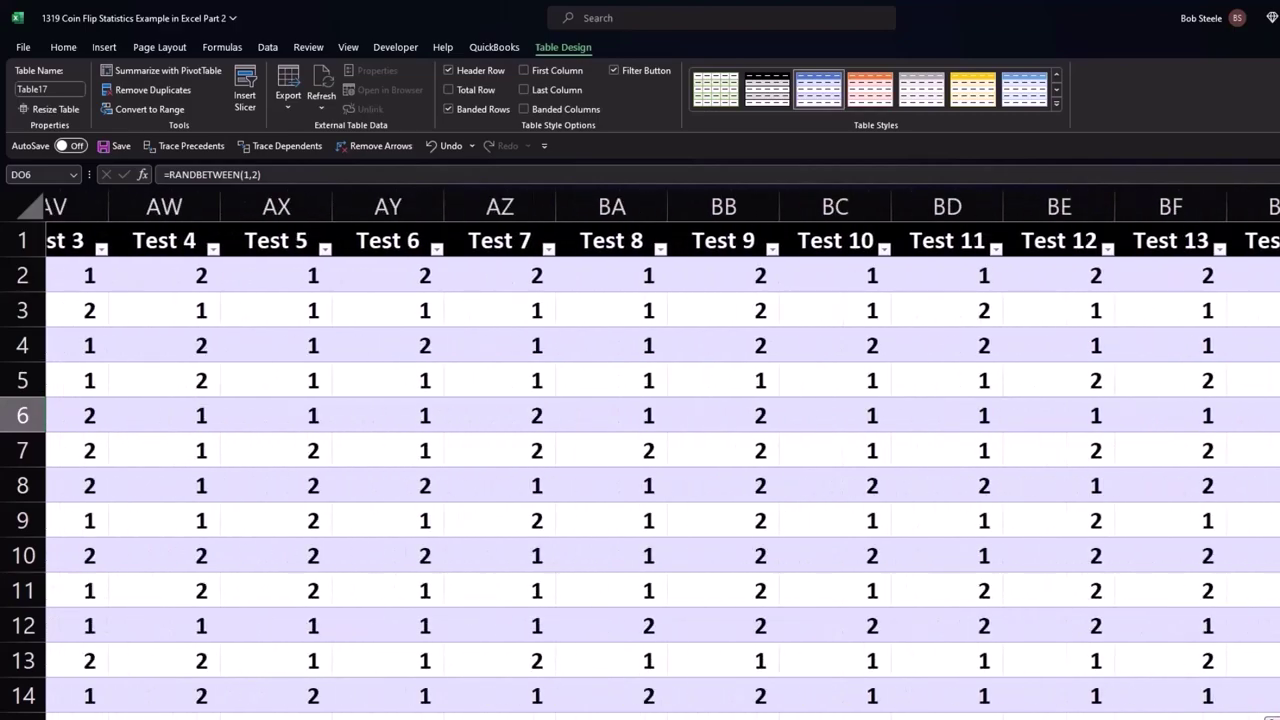
pyautogui.hscroll(-8, 925, 432)
pyautogui.hscroll(2, 925, 432)
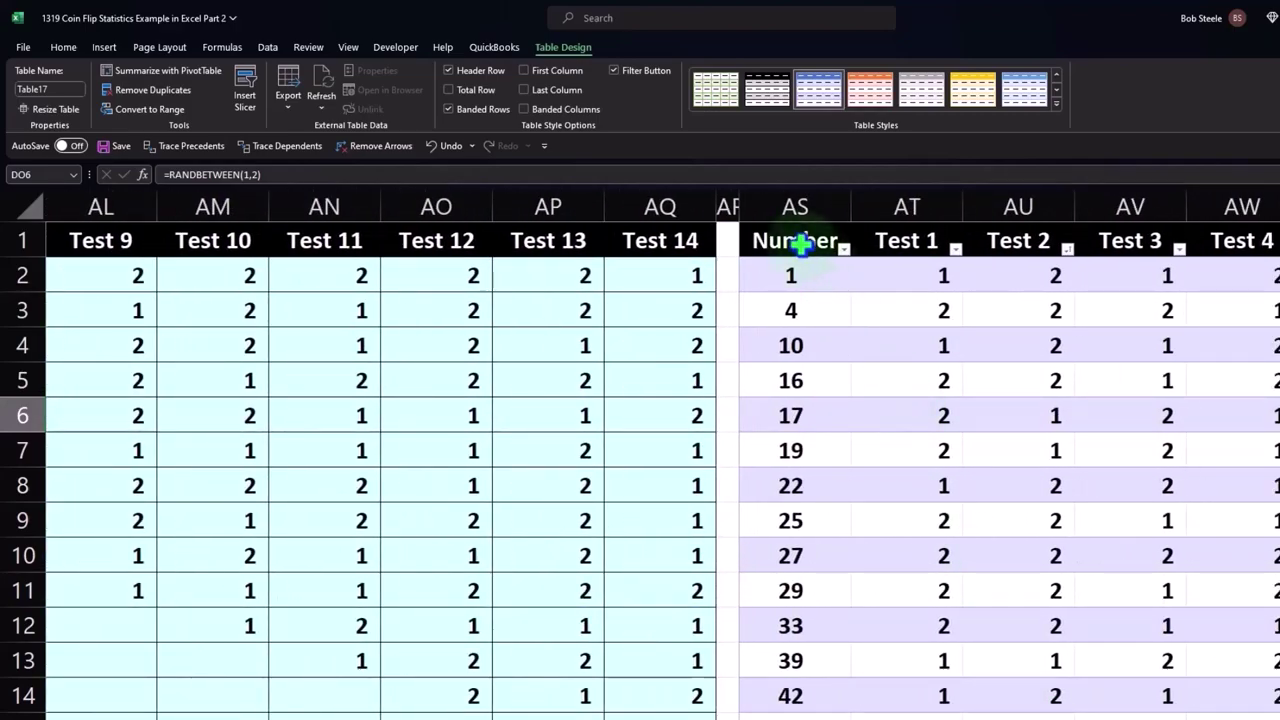
pyautogui.moveTo(795, 240); pyautogui.dragTo(1150, 580)
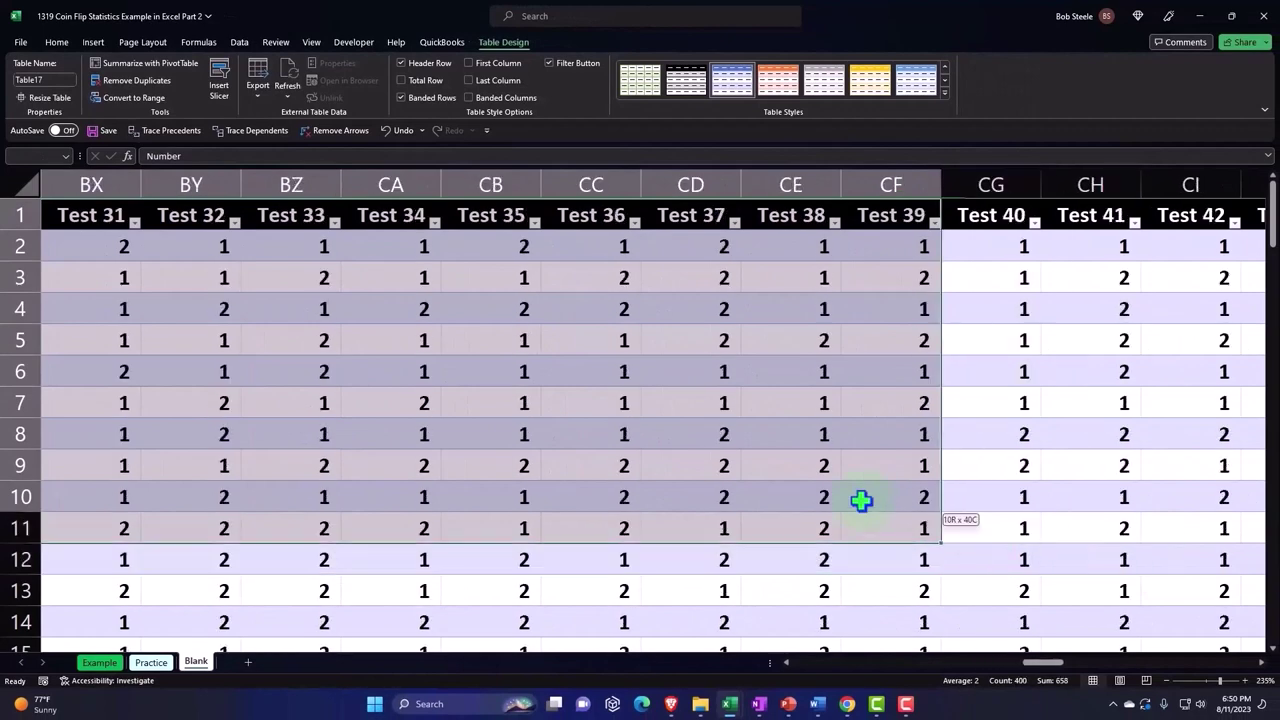
pyautogui.moveTo(1150, 580); pyautogui.dragTo(977, 633)
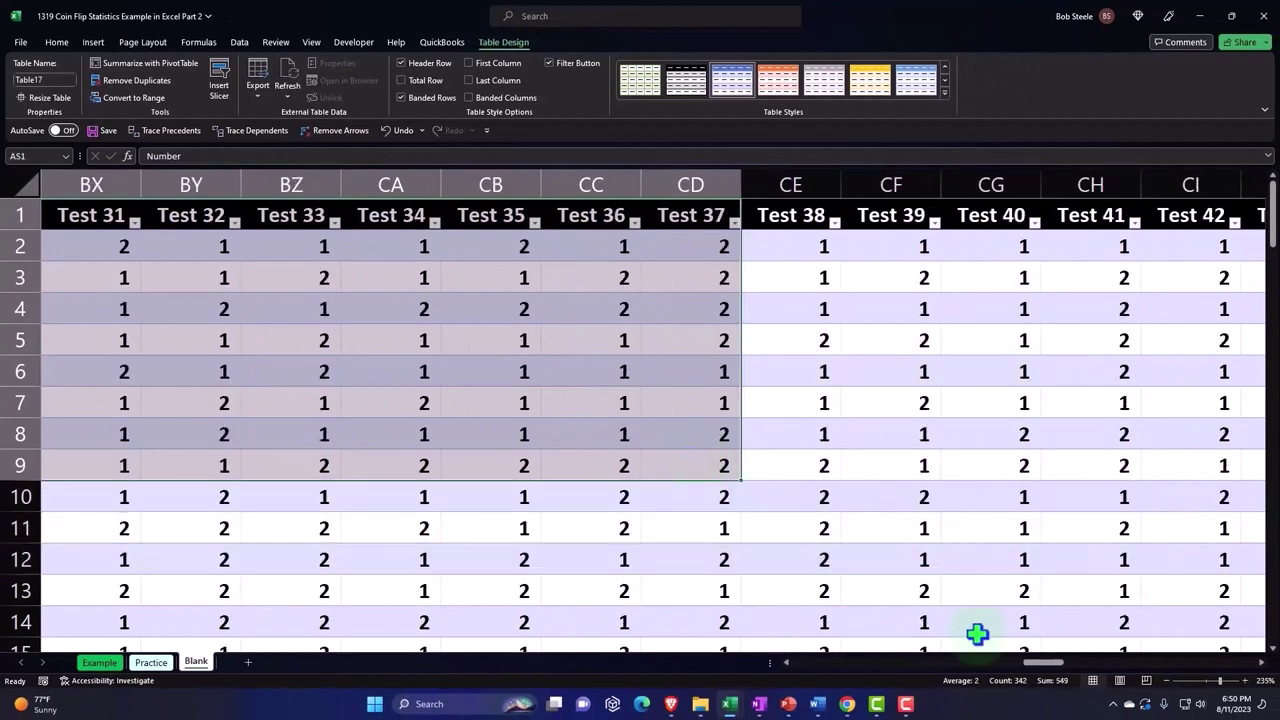
pyautogui.moveTo(1045, 664); pyautogui.dragTo(925, 680)
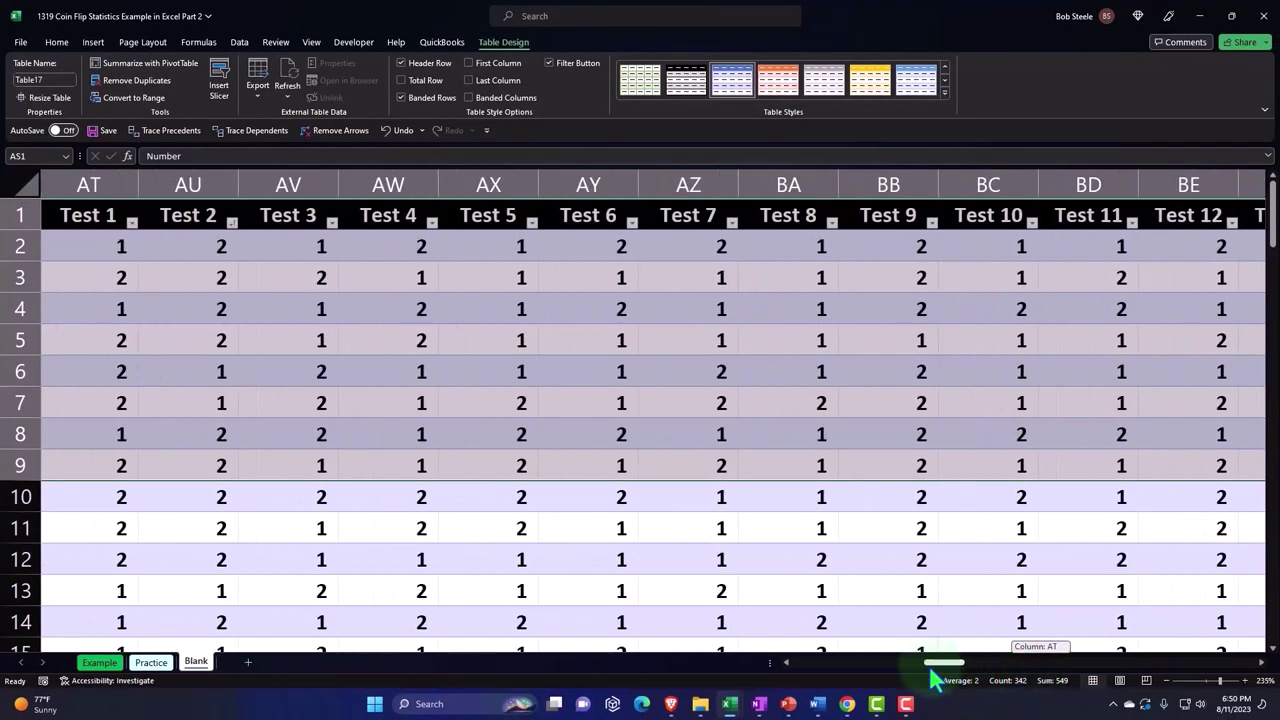
# Step: Select columns AS through EO and copy the whole coin-flip table
pyautogui.click(652, 180)
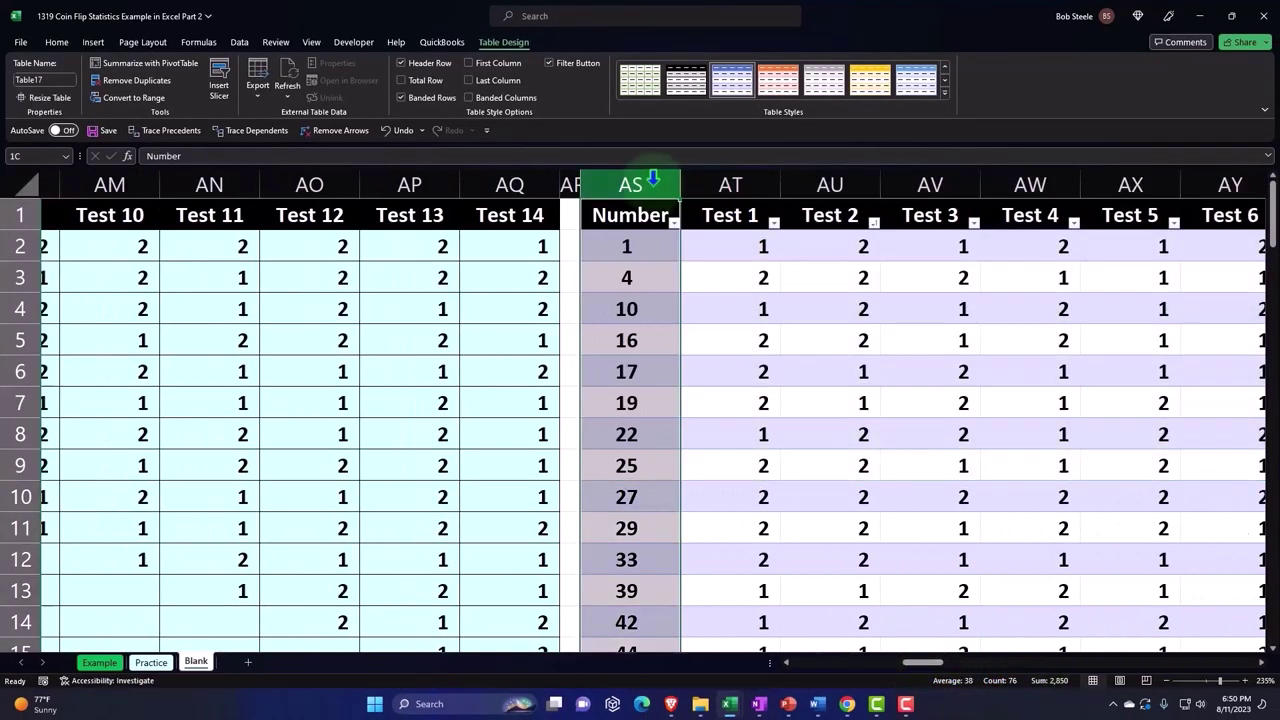
pyautogui.moveTo(652, 180)
pyautogui.mouseDown()
pyautogui.moveTo(1197, 187)
pyautogui.moveTo(1086, 175)
pyautogui.mouseUp()
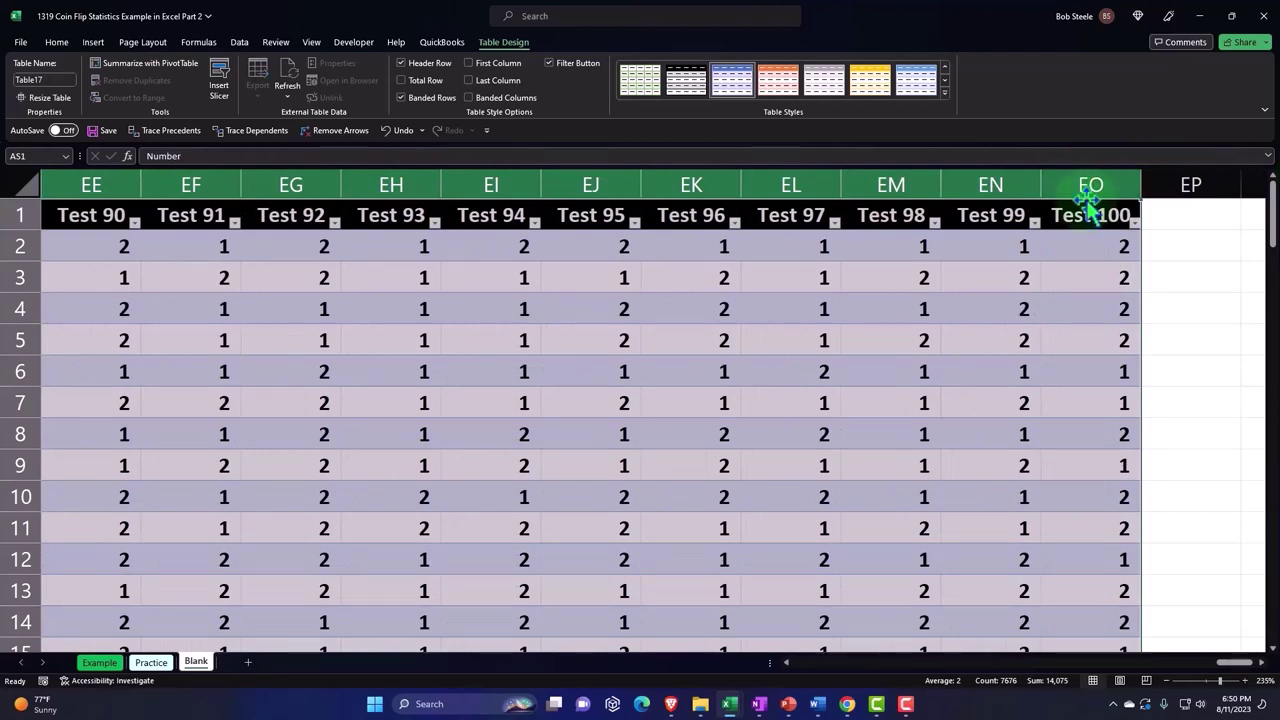
pyautogui.rightClick(1095, 287)
pyautogui.click(1120, 312)
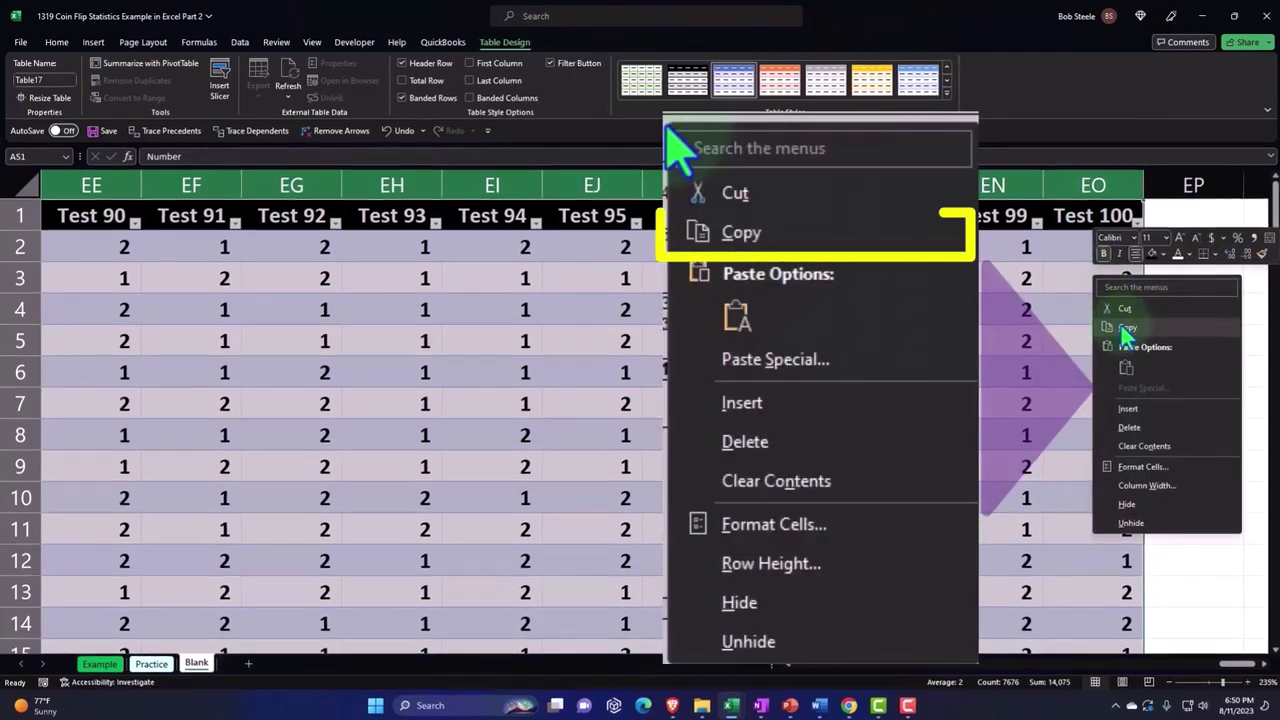
# Step: Move past the end of the table and choose cell ER1 as the paste destination
pyautogui.press('Right')
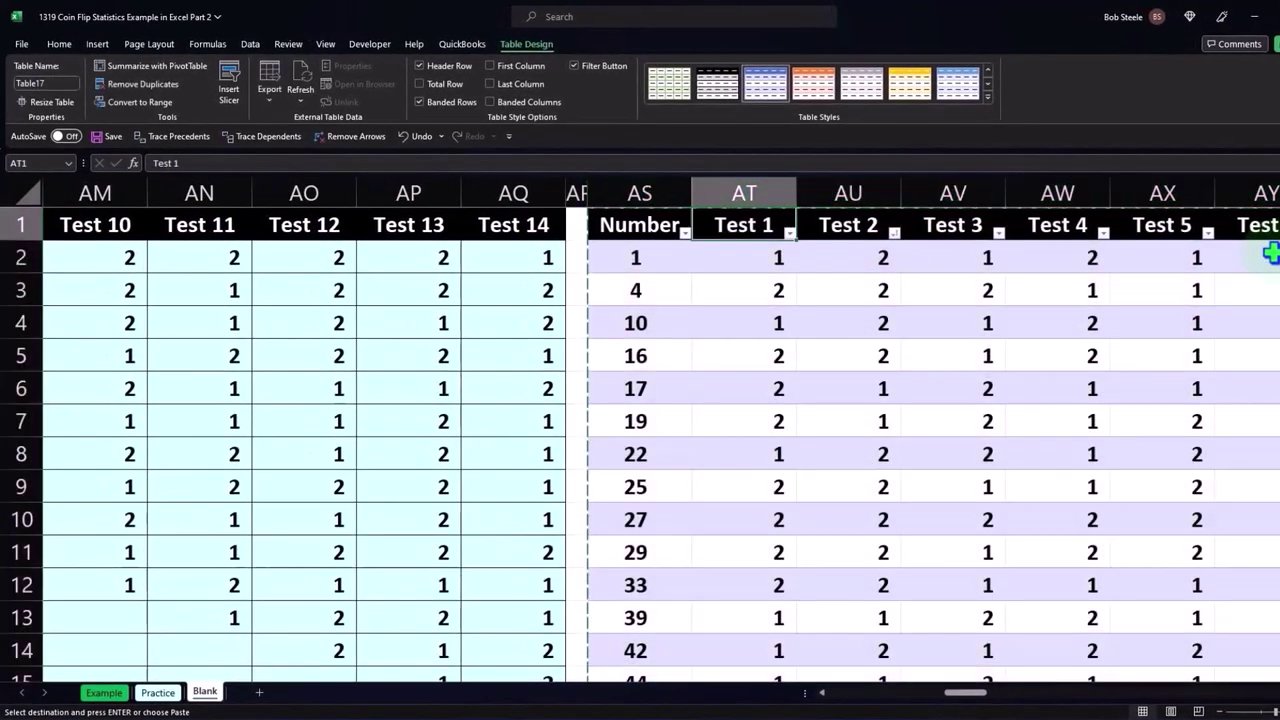
pyautogui.press('Right')
pyautogui.press('Right')
pyautogui.press('Right')
pyautogui.press('Right')
pyautogui.press('Right')
pyautogui.press('Right')
pyautogui.press('Right')
pyautogui.press('Right')
pyautogui.press('Right')
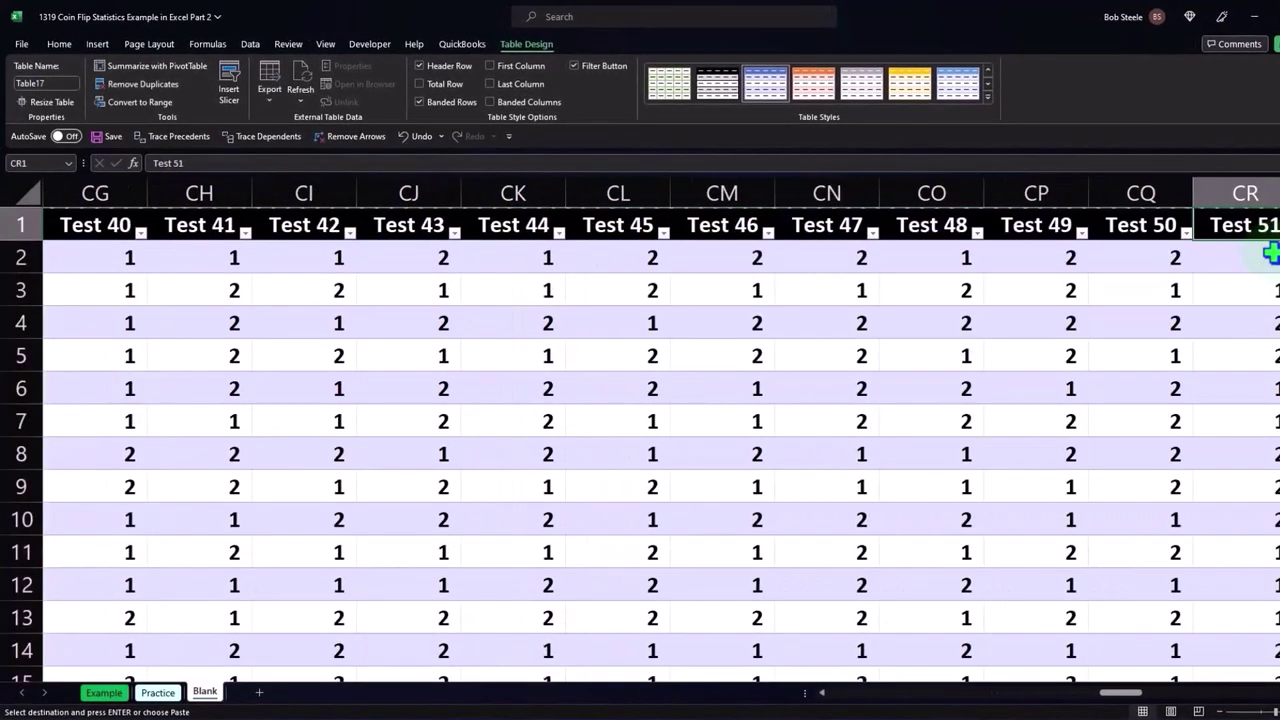
pyautogui.press('Right')
pyautogui.press('Right')
pyautogui.press('Right')
pyautogui.press('Right')
pyautogui.press('Right')
pyautogui.press('Right')
pyautogui.press('Right')
pyautogui.press('Right')
pyautogui.press('Right')
pyautogui.press('Right')
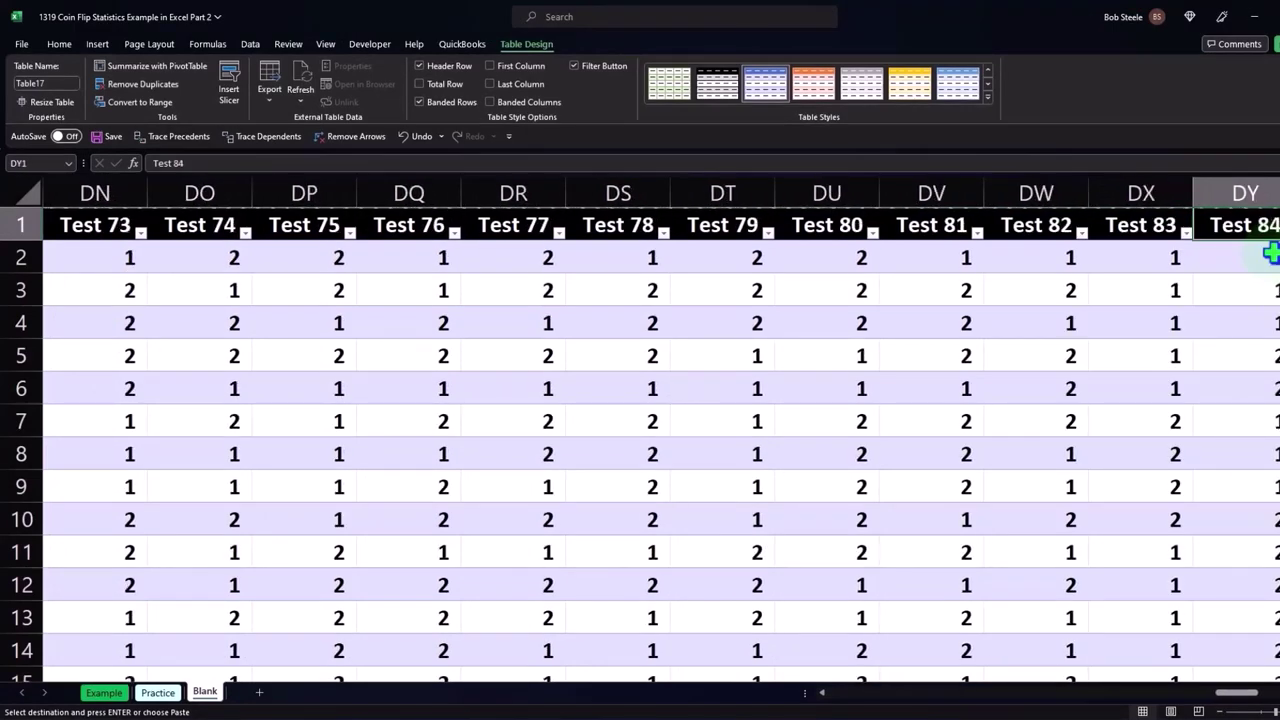
pyautogui.press('Right')
pyautogui.press('Right')
pyautogui.press('Right')
pyautogui.press('Right')
pyautogui.press('Right')
pyautogui.press('Right')
pyautogui.press('Right')
pyautogui.press('Left')
pyautogui.press('Left')
pyautogui.press('Left')
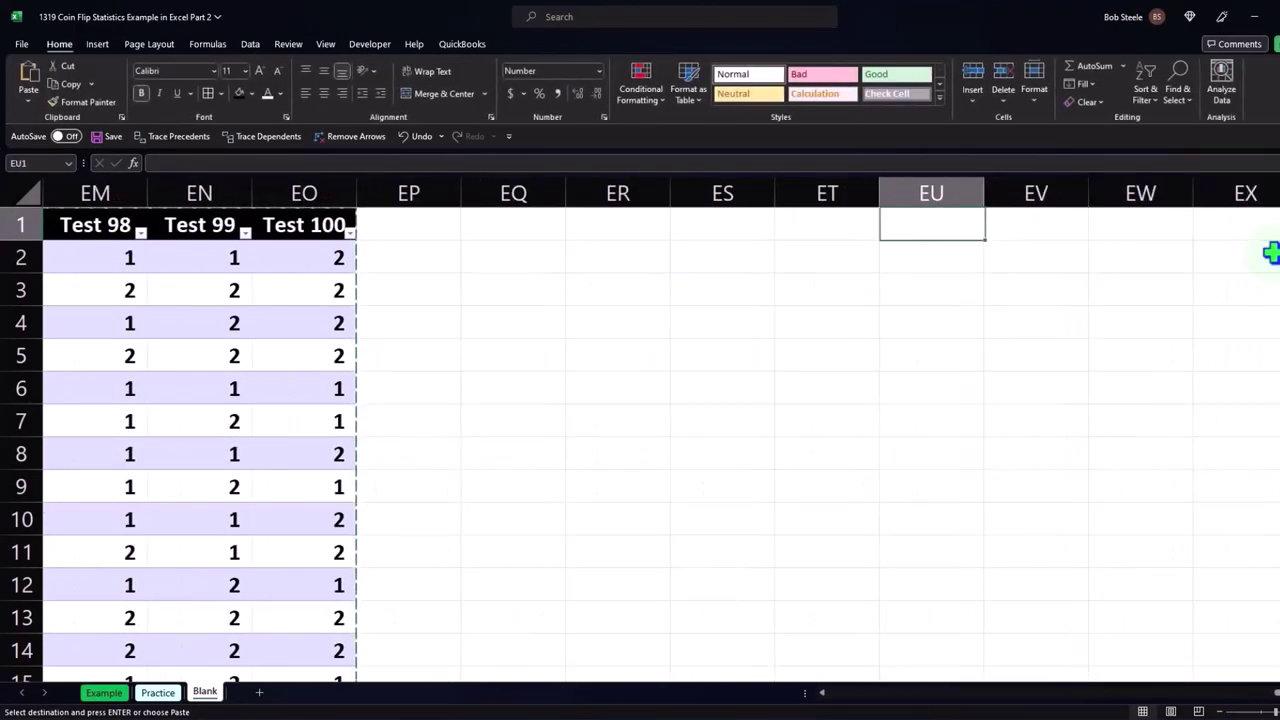
pyautogui.press('Left')
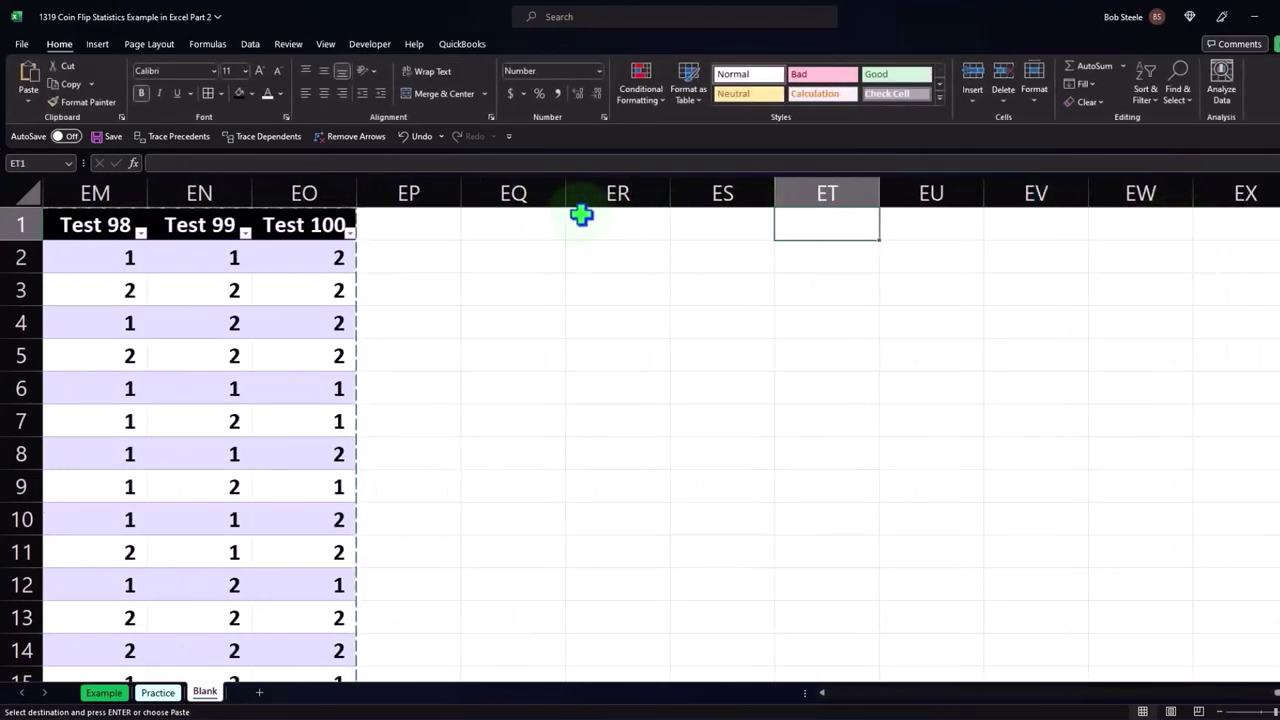
pyautogui.click(597, 215)
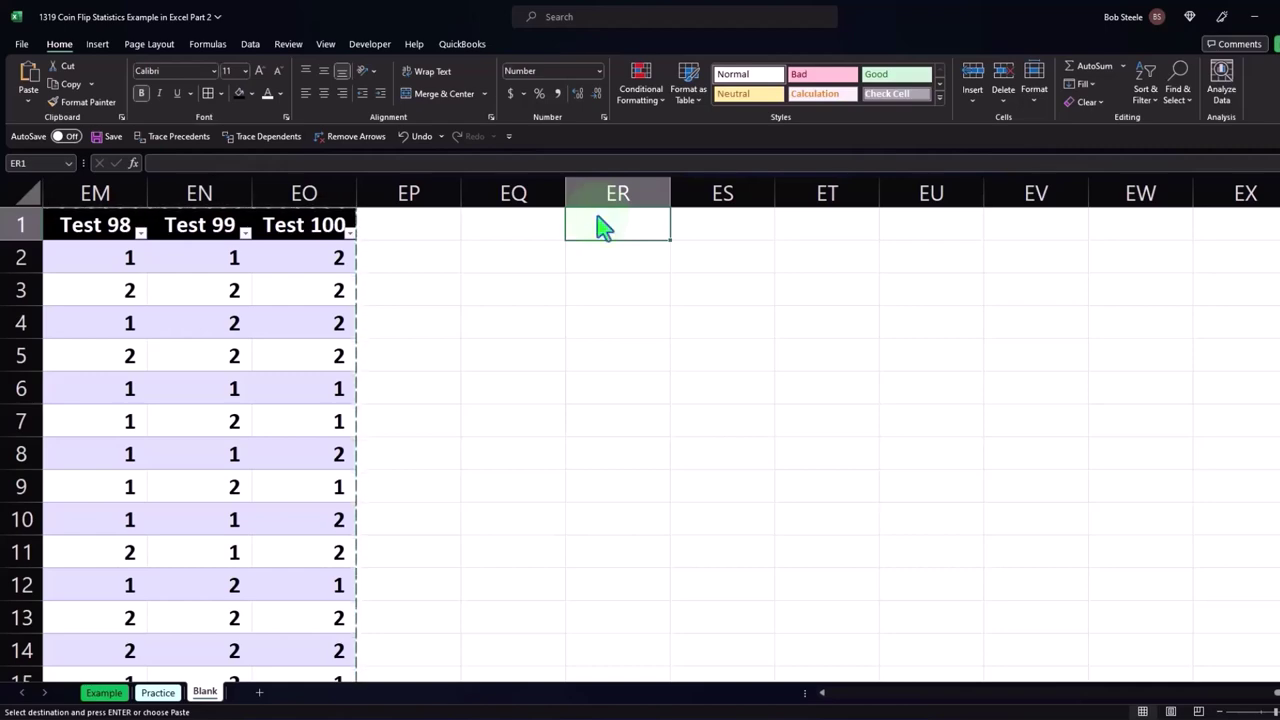
# Step: Paste the copied Number and Test columns as values at ER1 and confirm they stay fixed
pyautogui.rightClick(605, 225)
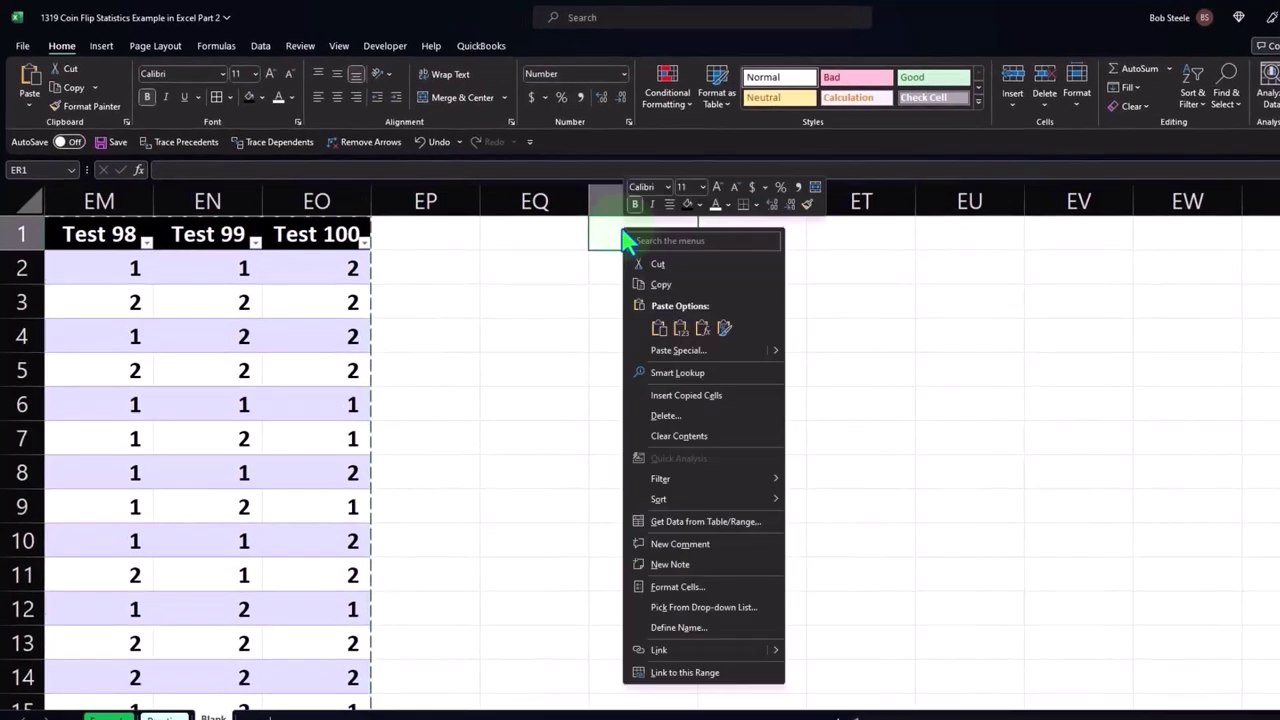
pyautogui.click(699, 339)
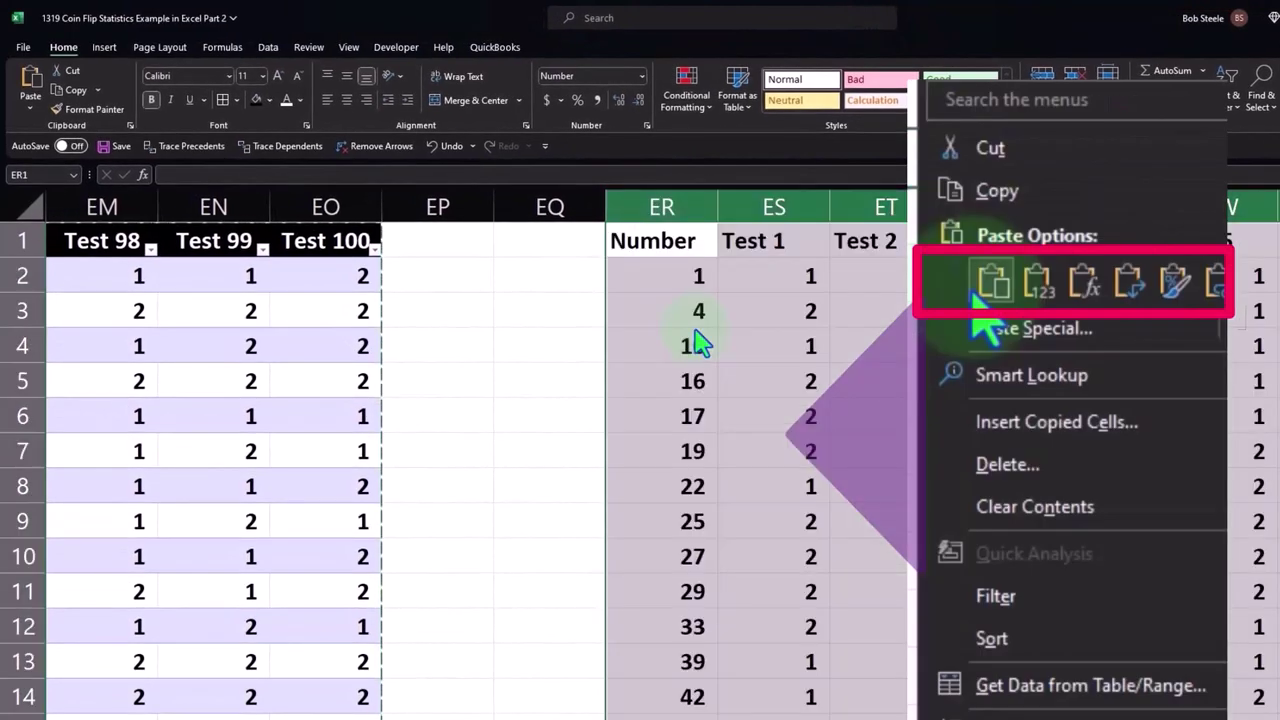
pyautogui.doubleClick(877, 357)
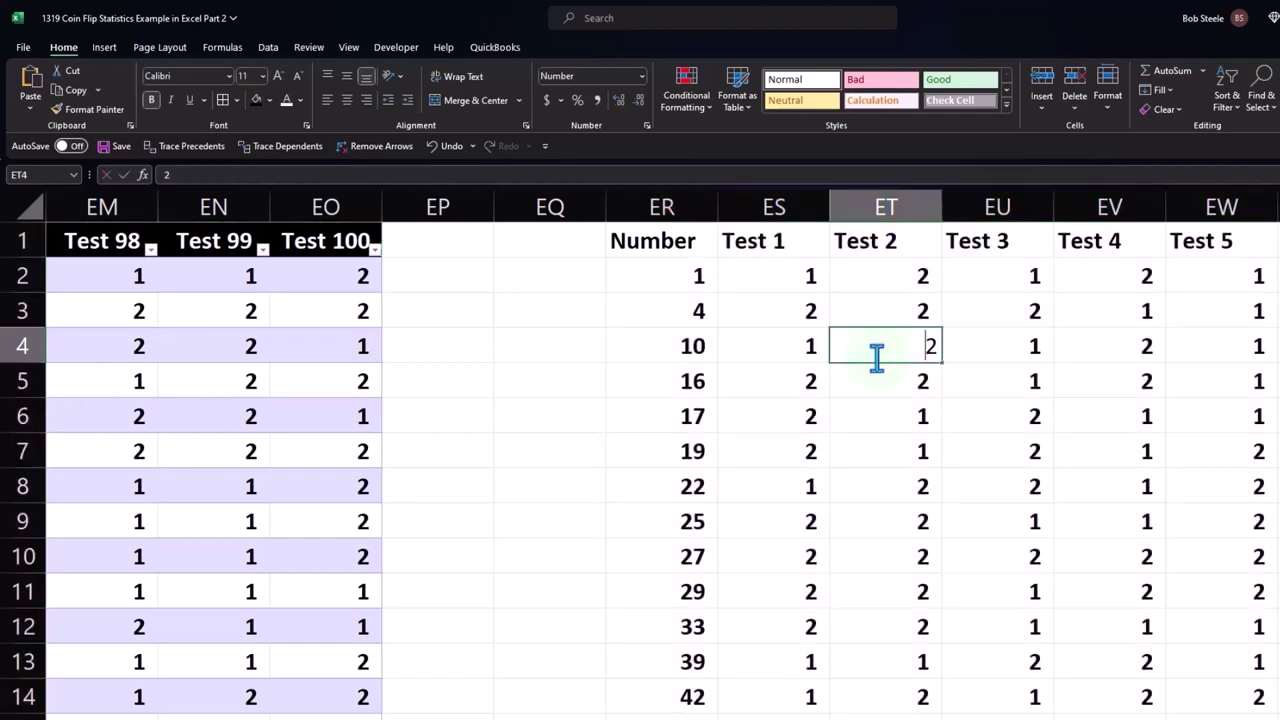
pyautogui.press('Return')
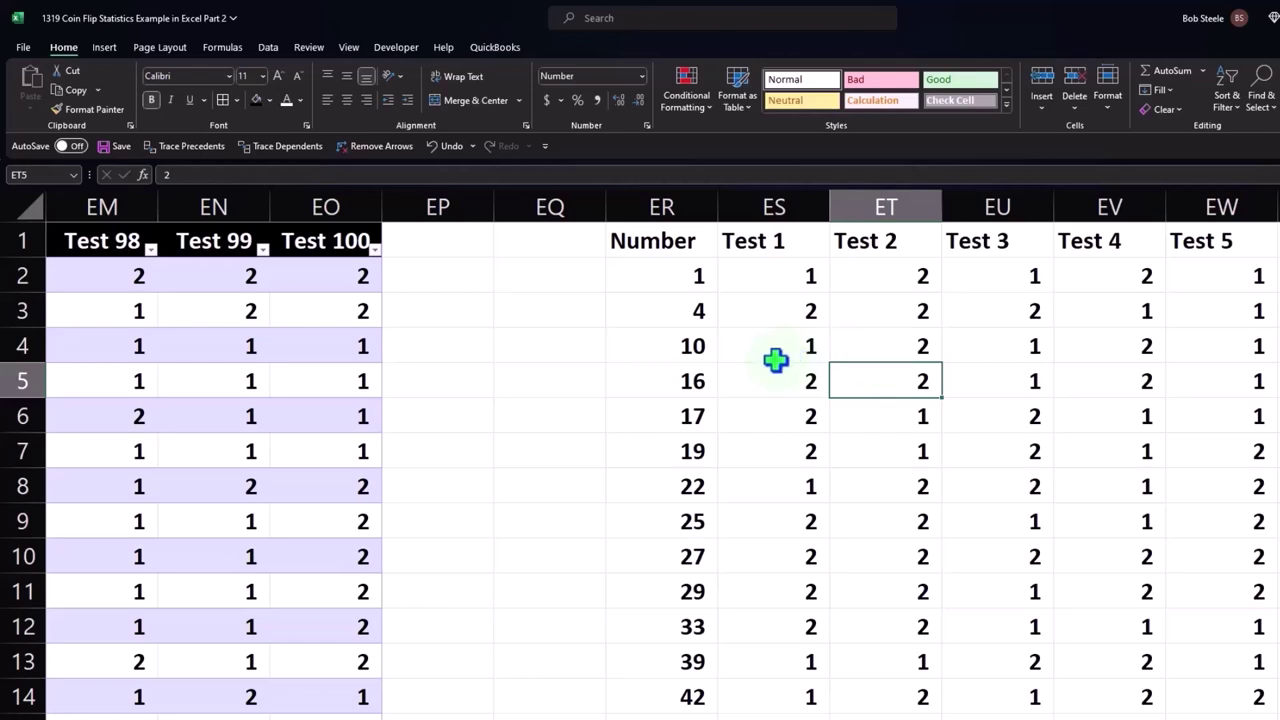
# Step: Scroll through the pasted copy and select its header row
pyautogui.scroll(-6, 720, 340)
pyautogui.scroll(-6, 718, 338)
pyautogui.scroll(-6, 718, 339)
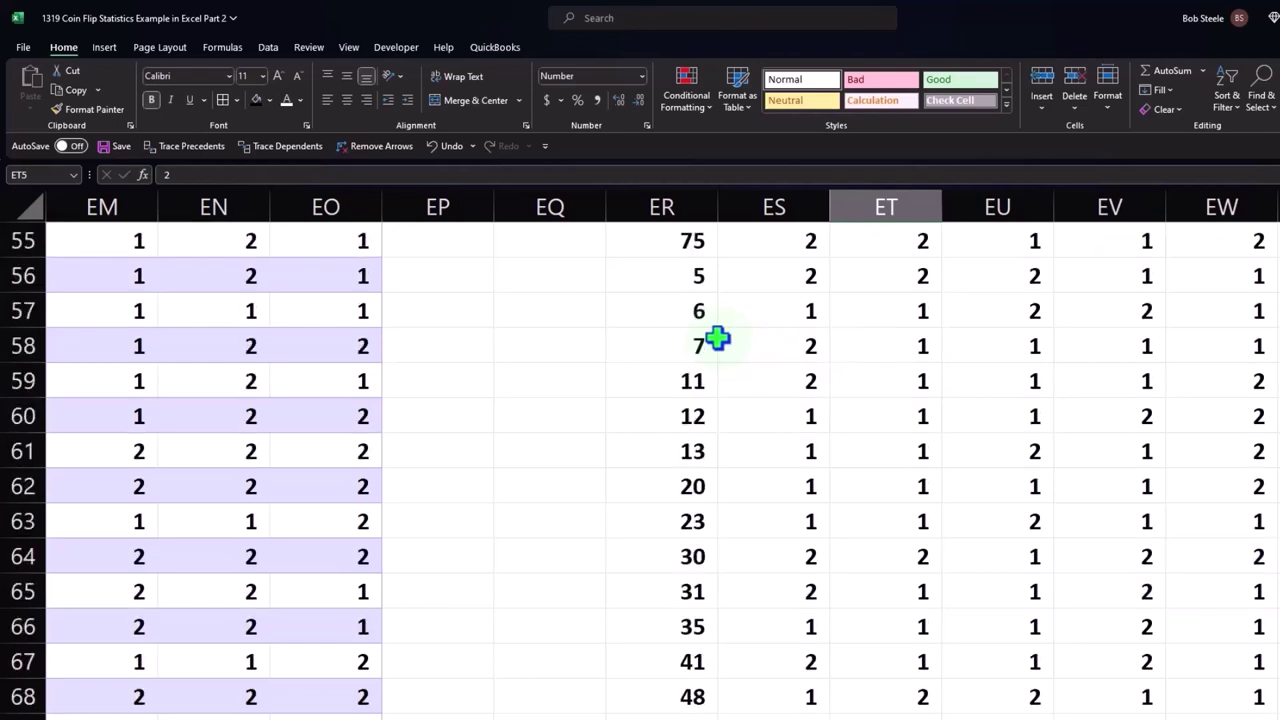
pyautogui.scroll(5, 718, 339)
pyautogui.scroll(9, 723, 340)
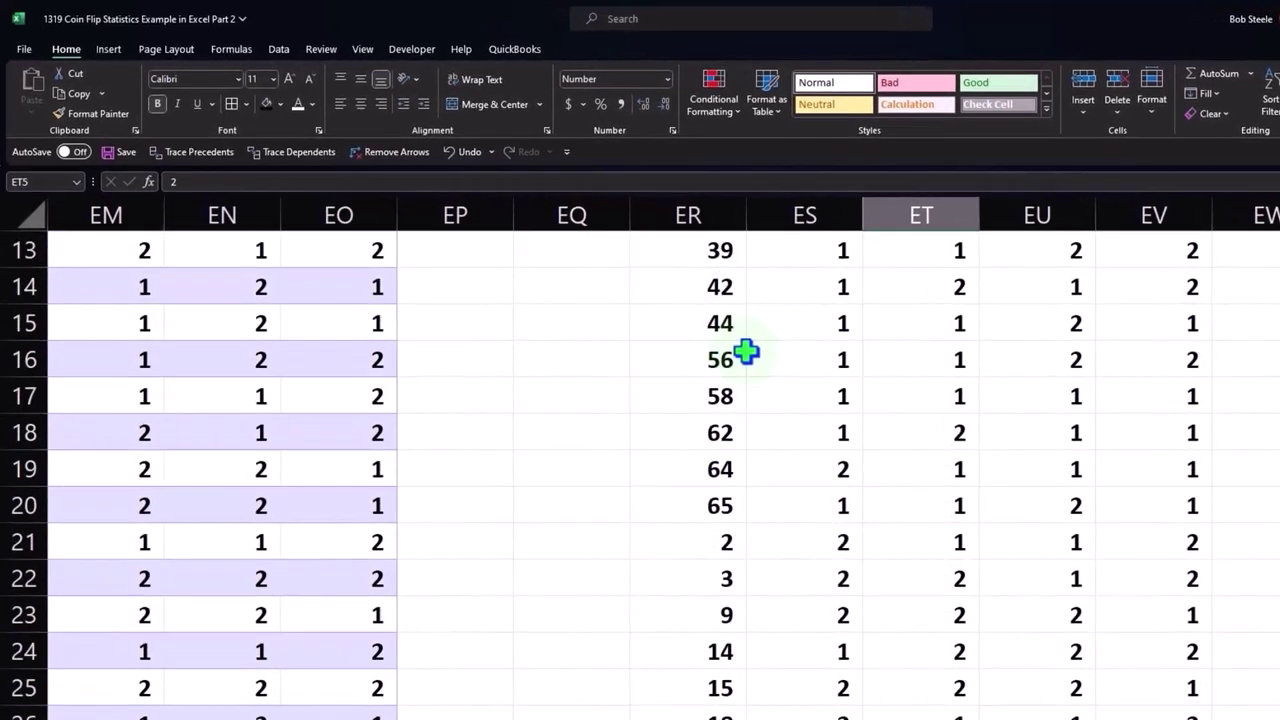
pyautogui.scroll(4, 743, 351)
pyautogui.moveTo(740, 265); pyautogui.dragTo(1275, 266)
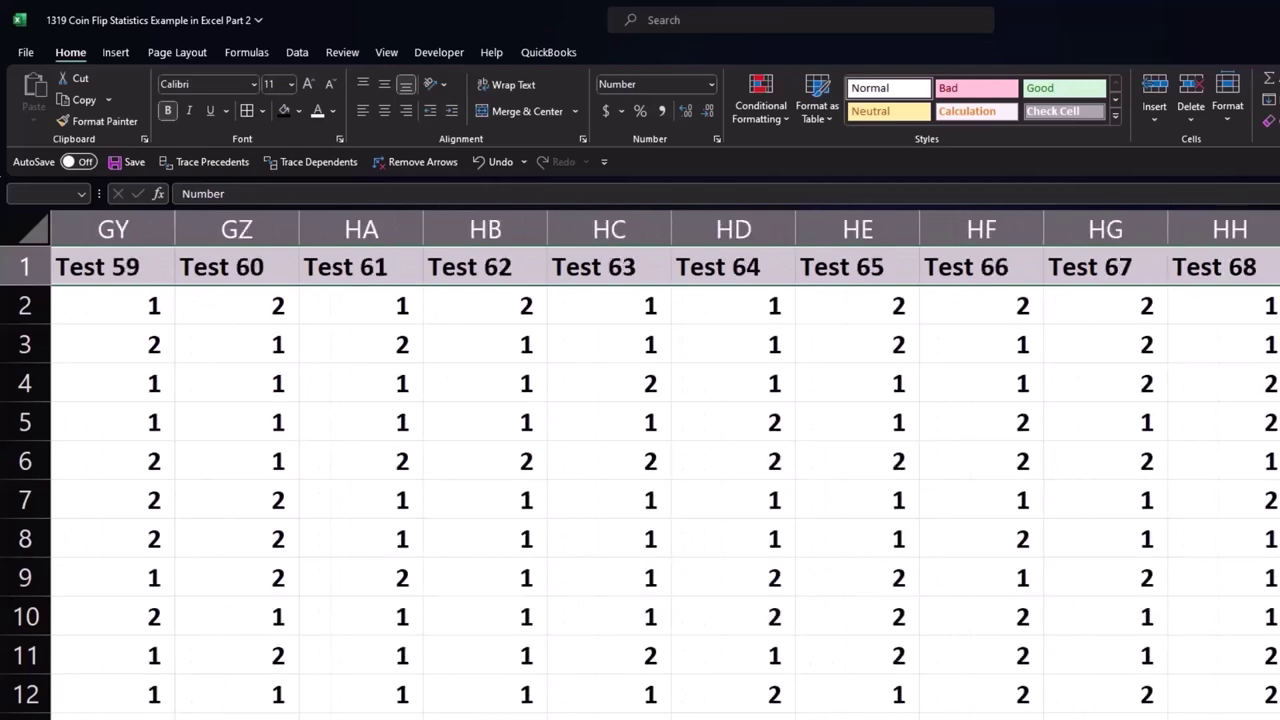
# Step: Give the pasted headers black fill with white centered text, then select results rows 2–76
pyautogui.moveTo(1275, 266); pyautogui.dragTo(1275, 266)
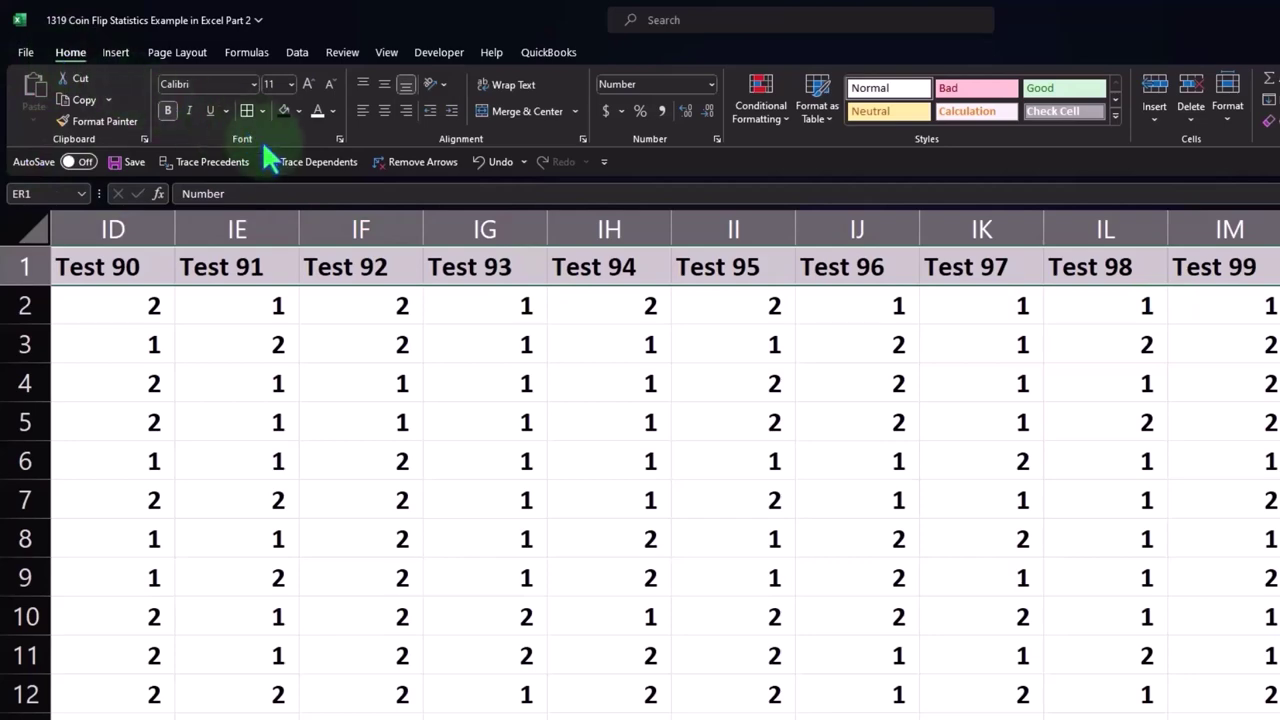
pyautogui.click(285, 111)
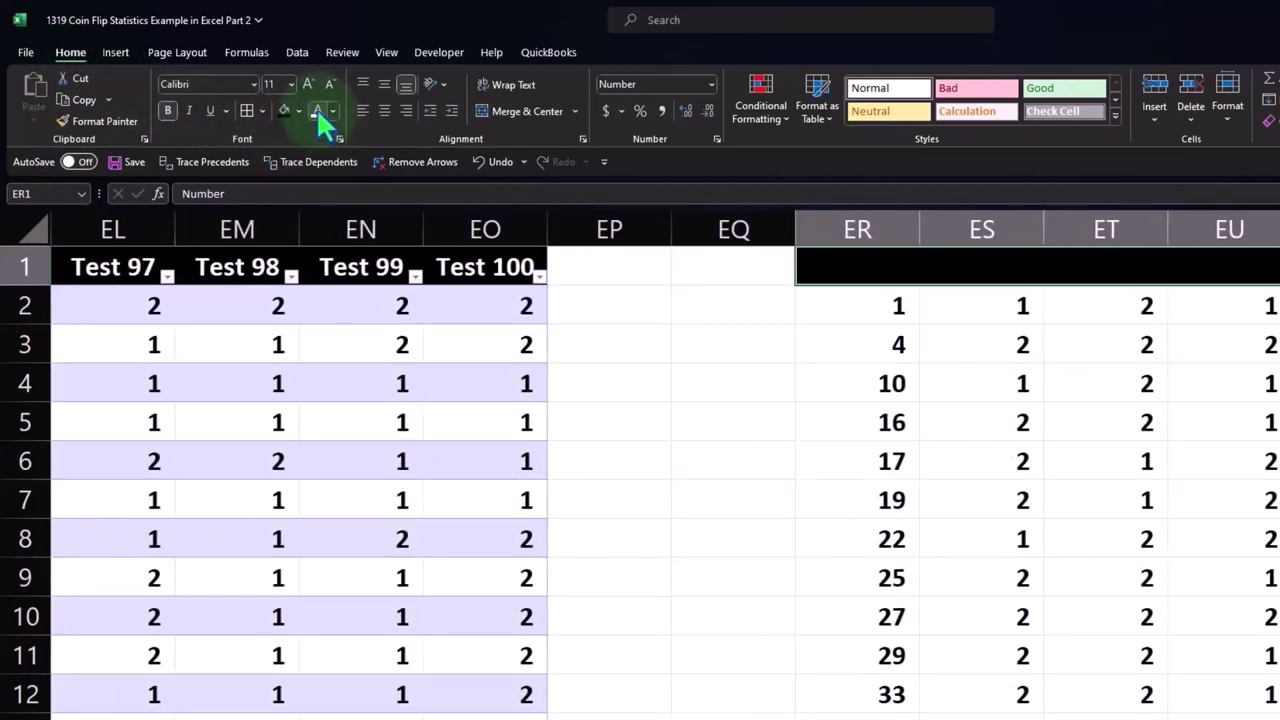
pyautogui.click(316, 107)
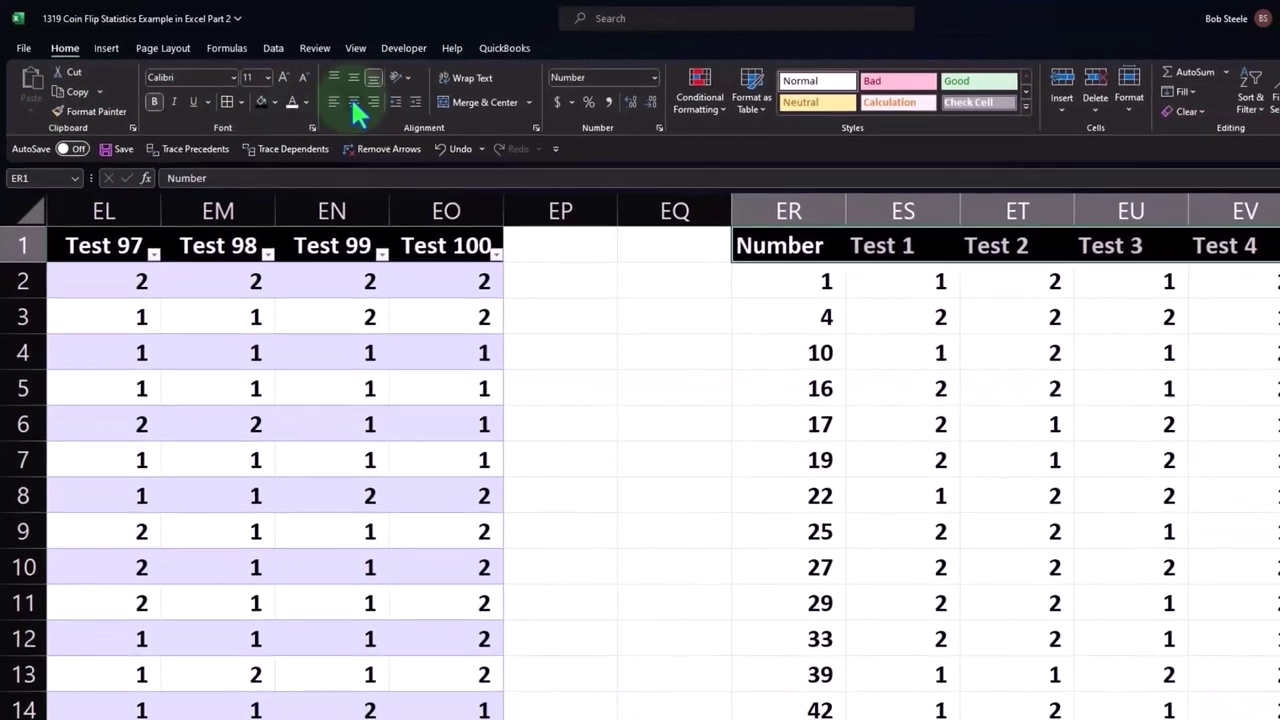
pyautogui.click(384, 110)
pyautogui.moveTo(760, 271); pyautogui.dragTo(1275, 495)
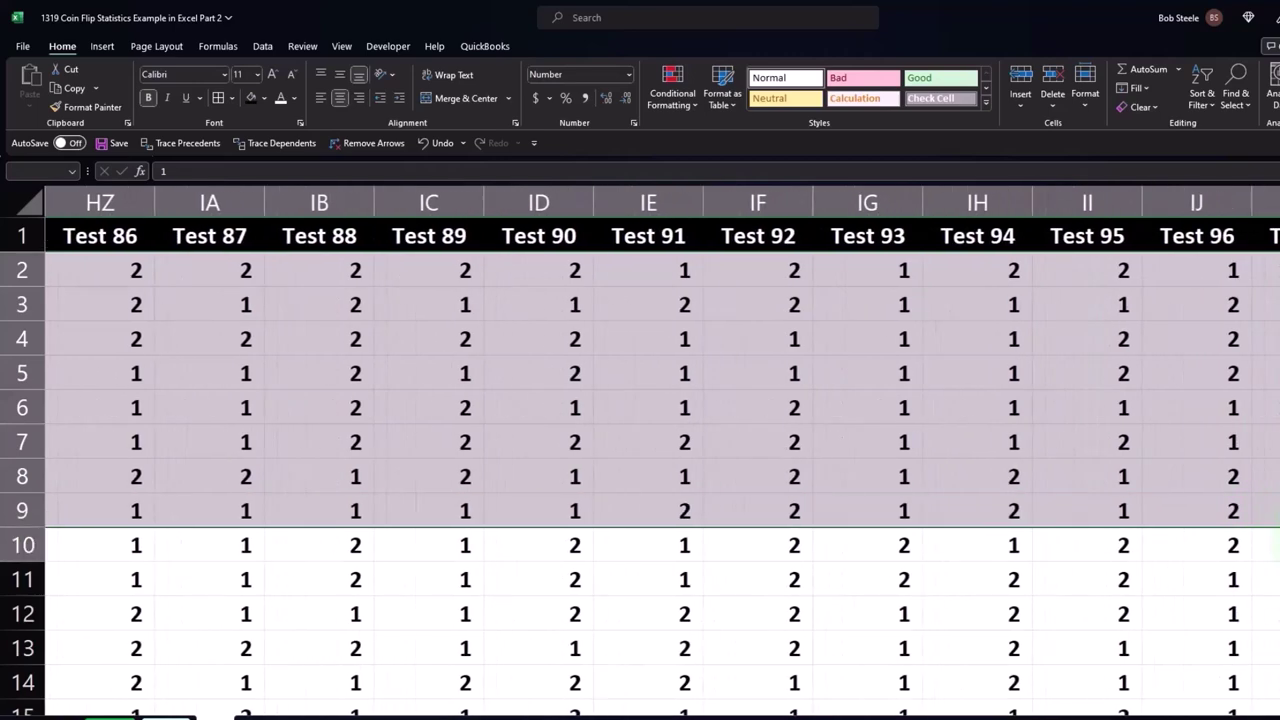
pyautogui.moveTo(1265, 500)
pyautogui.mouseDown()
pyautogui.moveTo(1262, 712)
pyautogui.moveTo(1270, 651)
pyautogui.mouseUp()
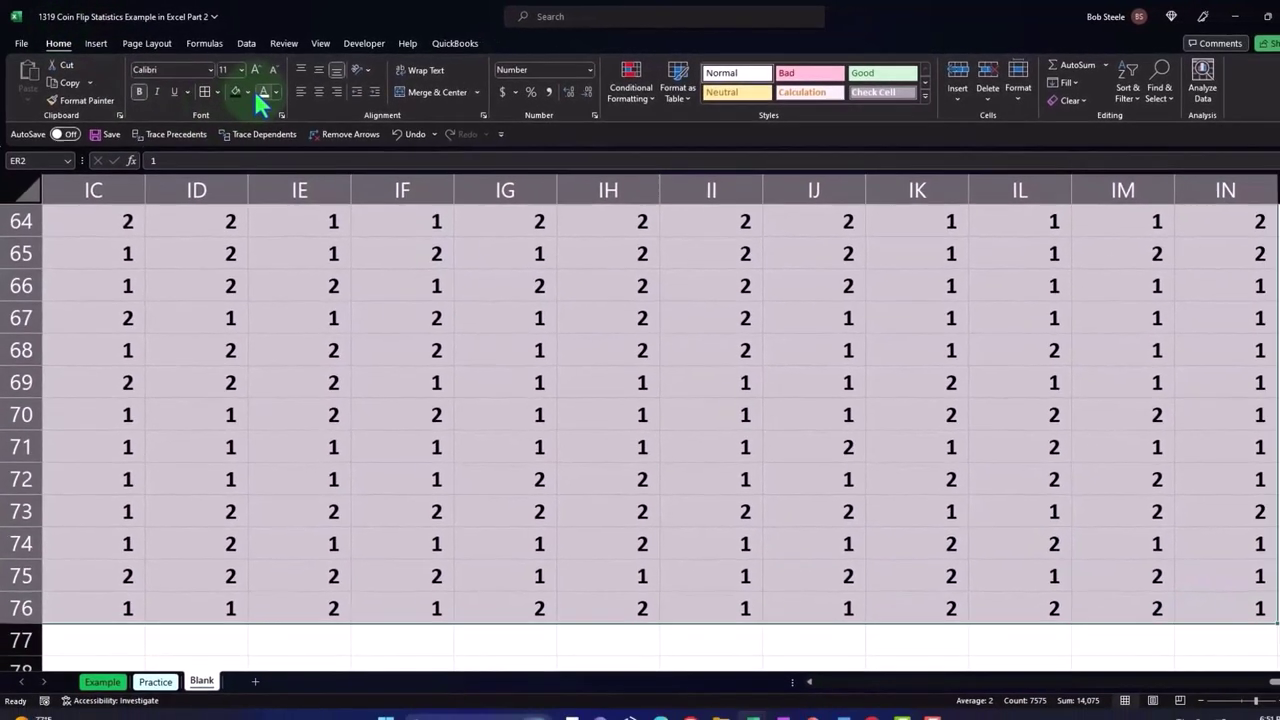
# Step: Fill the selected coin-flip results with a custom light blue from More Colors
pyautogui.click(240, 88)
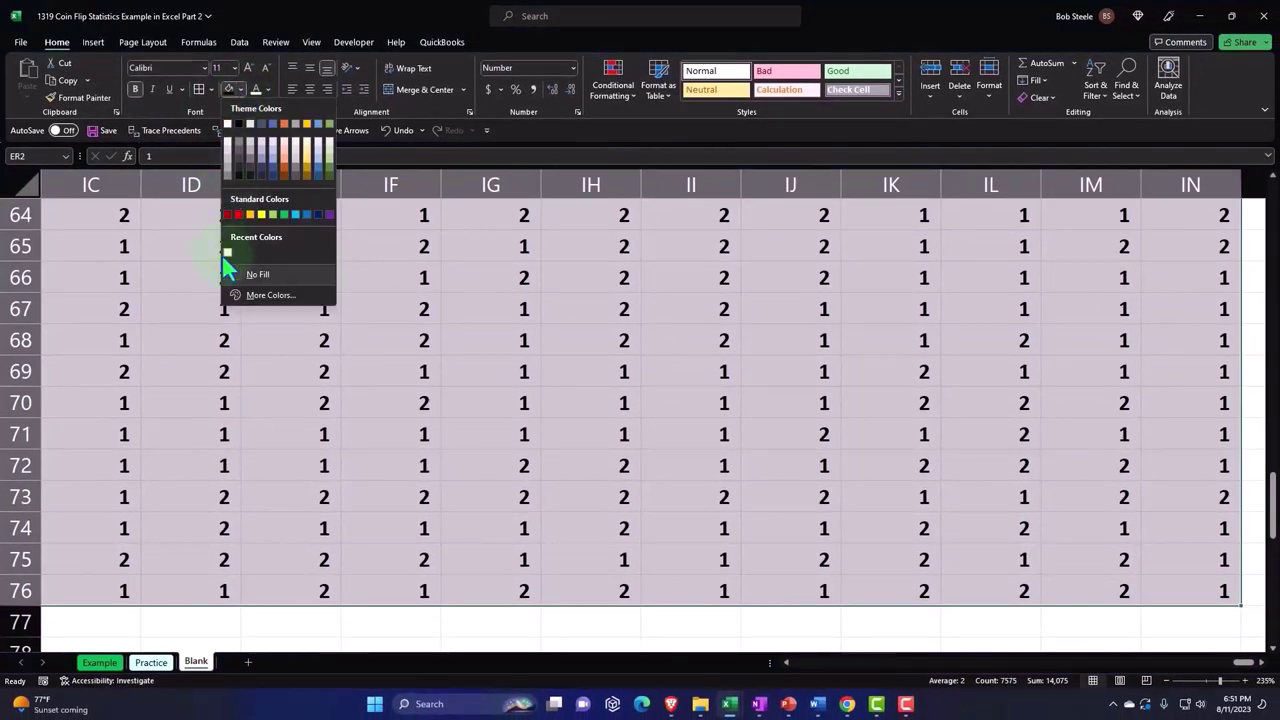
pyautogui.click(242, 295)
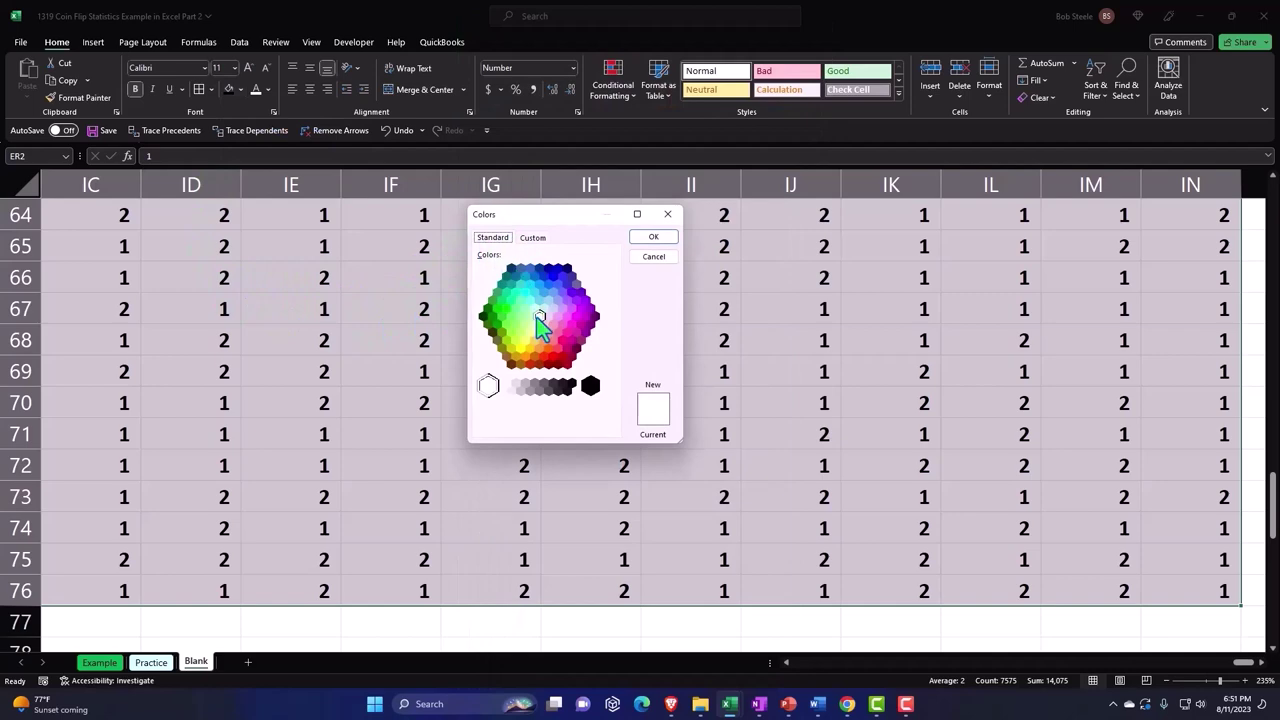
pyautogui.click(653, 239)
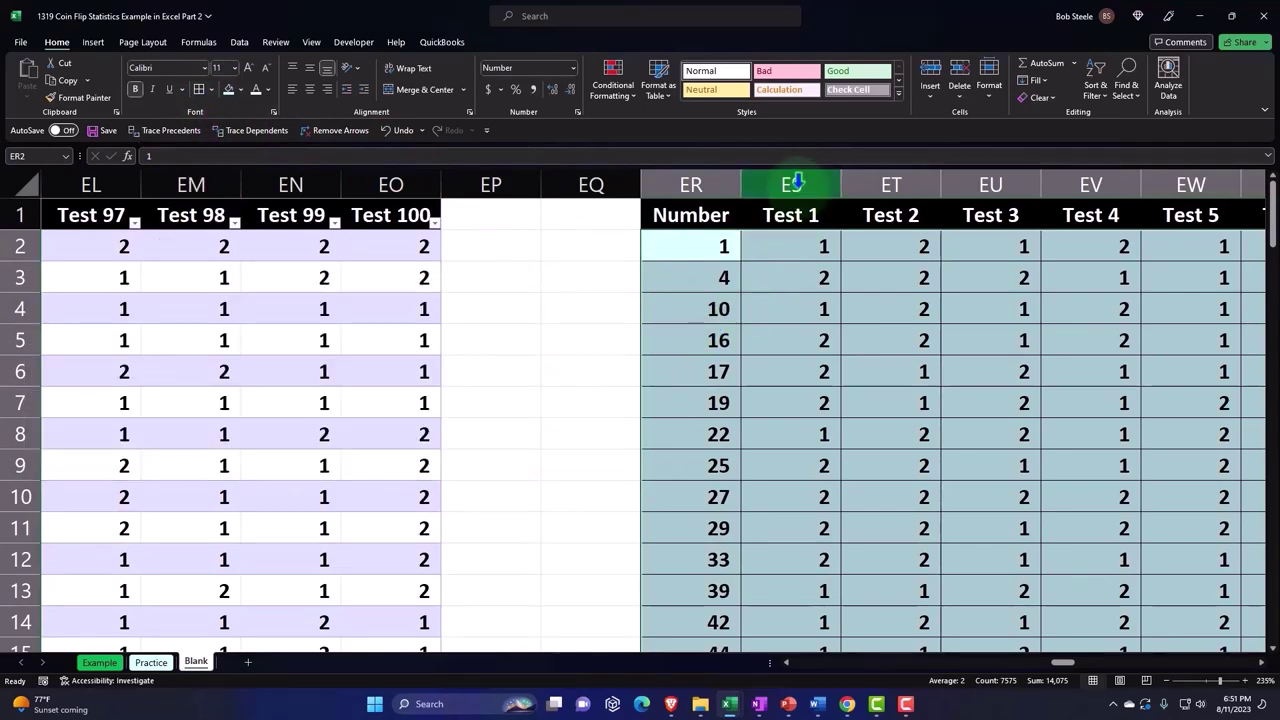
pyautogui.moveTo(795, 182)
pyautogui.mouseDown()
pyautogui.moveTo(1200, 186)
pyautogui.moveTo(1125, 191)
pyautogui.mouseUp()
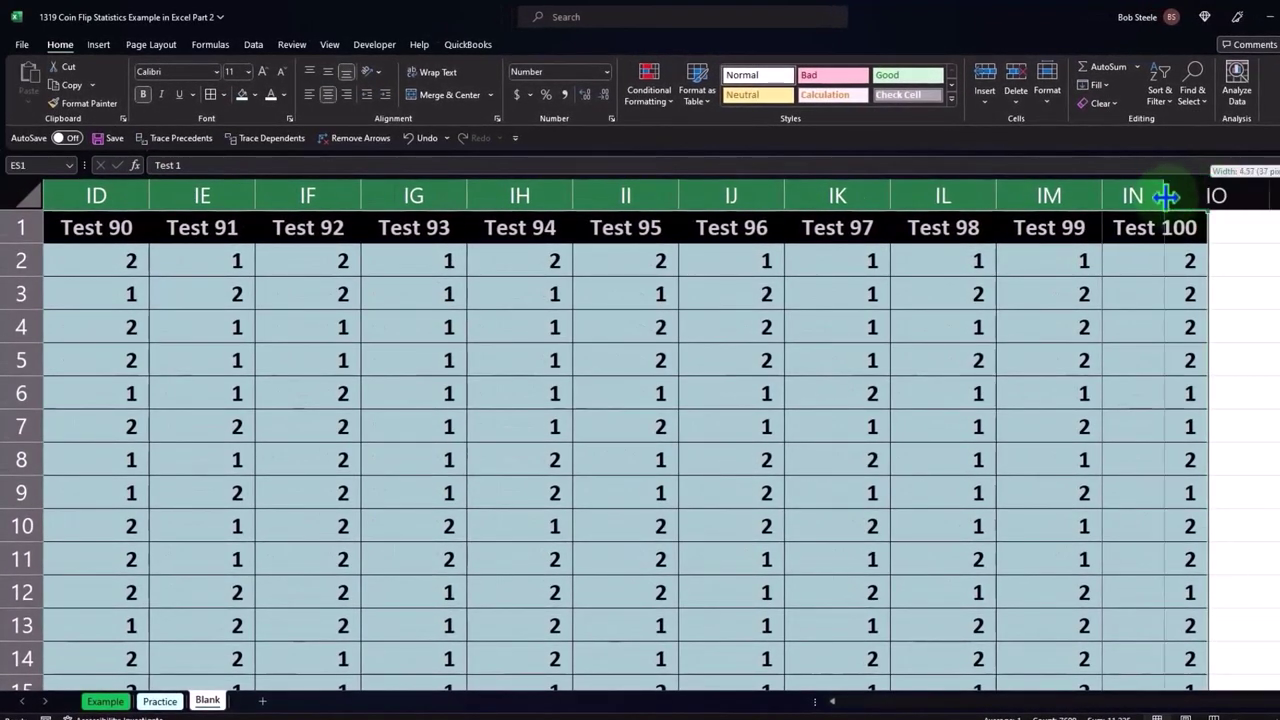
# Step: Narrow Test columns ES:IN to a compact width and select the header row back to ER1
pyautogui.moveTo(1165, 196); pyautogui.dragTo(1165, 195)
pyautogui.click(967, 326)
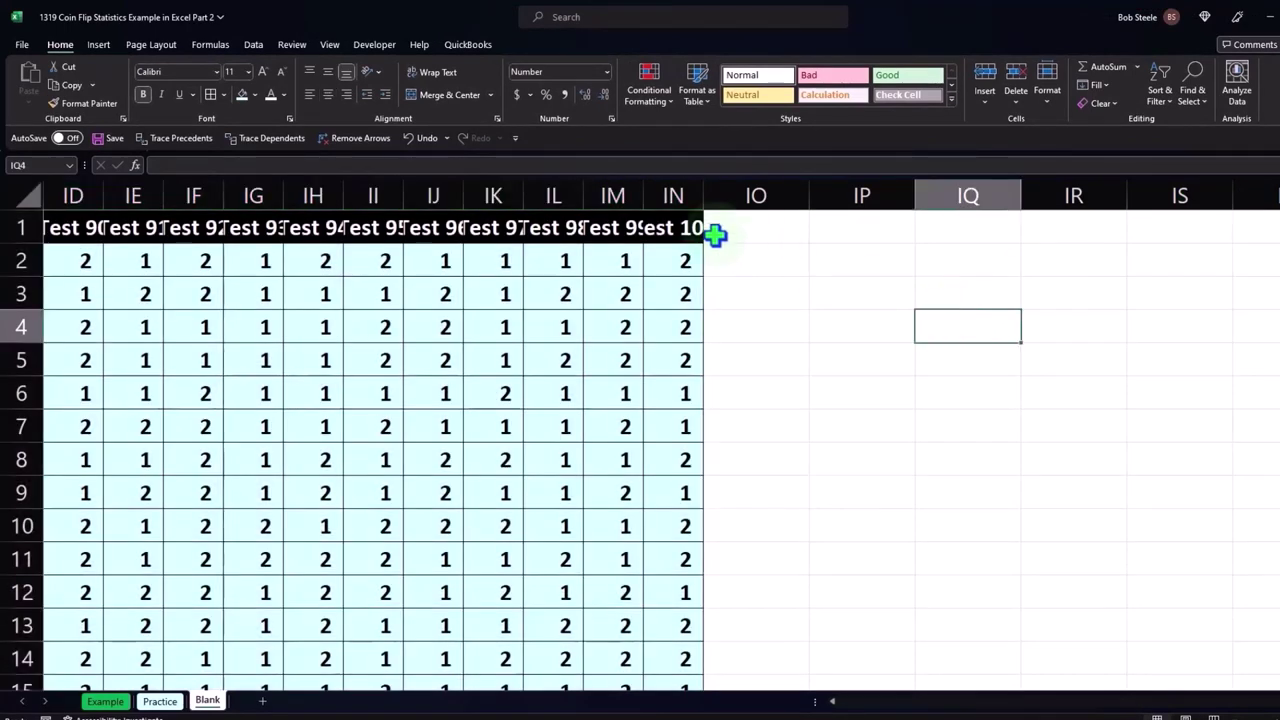
pyautogui.moveTo(675, 228); pyautogui.dragTo(5, 230)
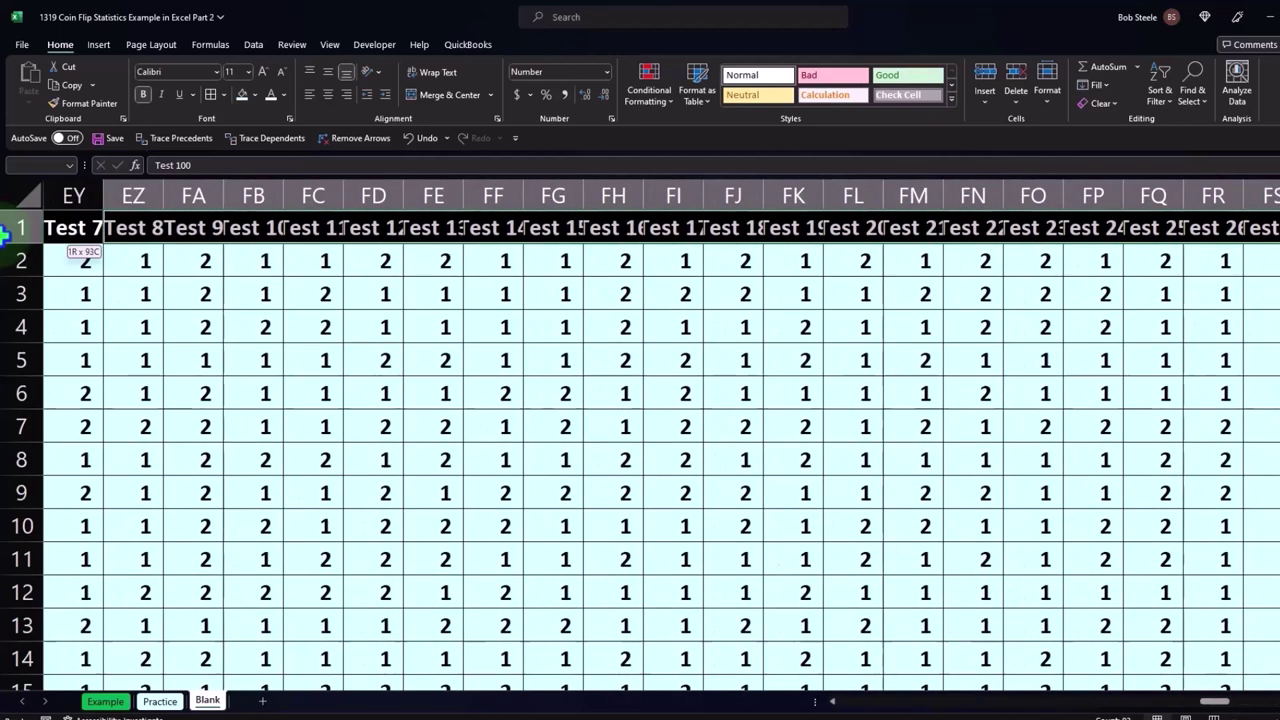
pyautogui.moveTo(5, 230); pyautogui.dragTo(163, 226)
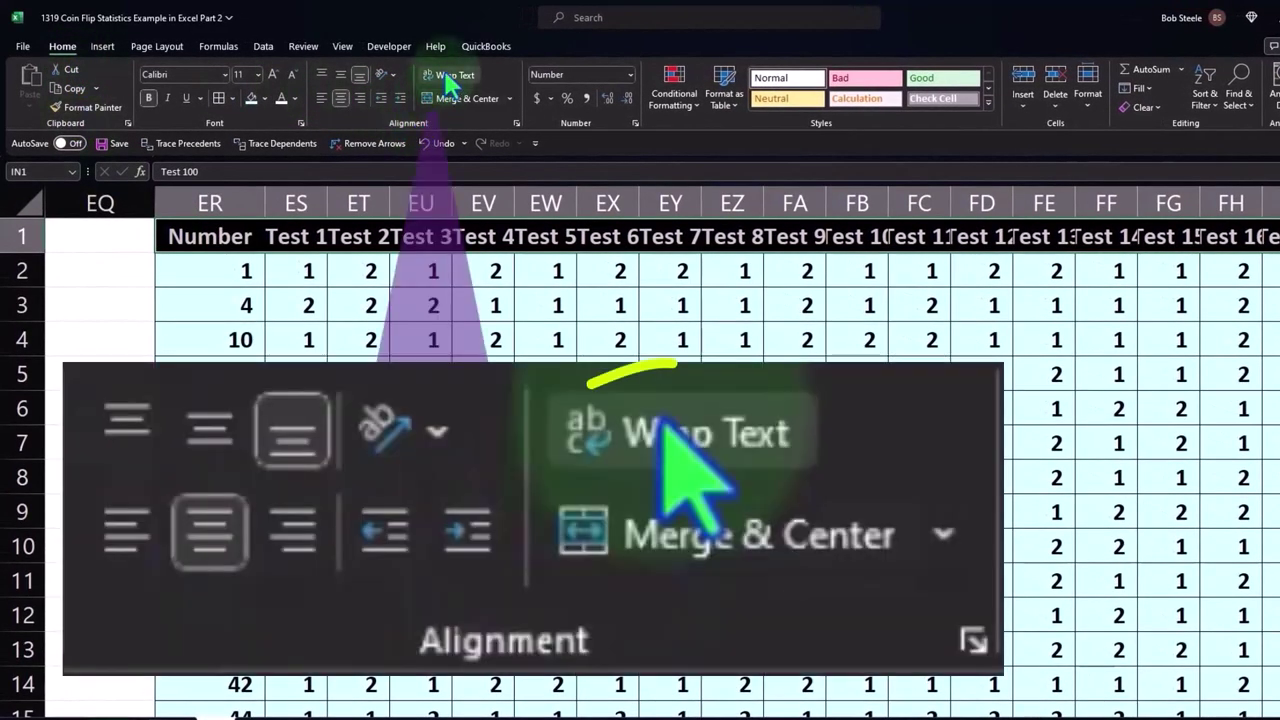
# Step: Wrap the row 1 header text so each narrowed column shows its full Test number
pyautogui.click(447, 80)
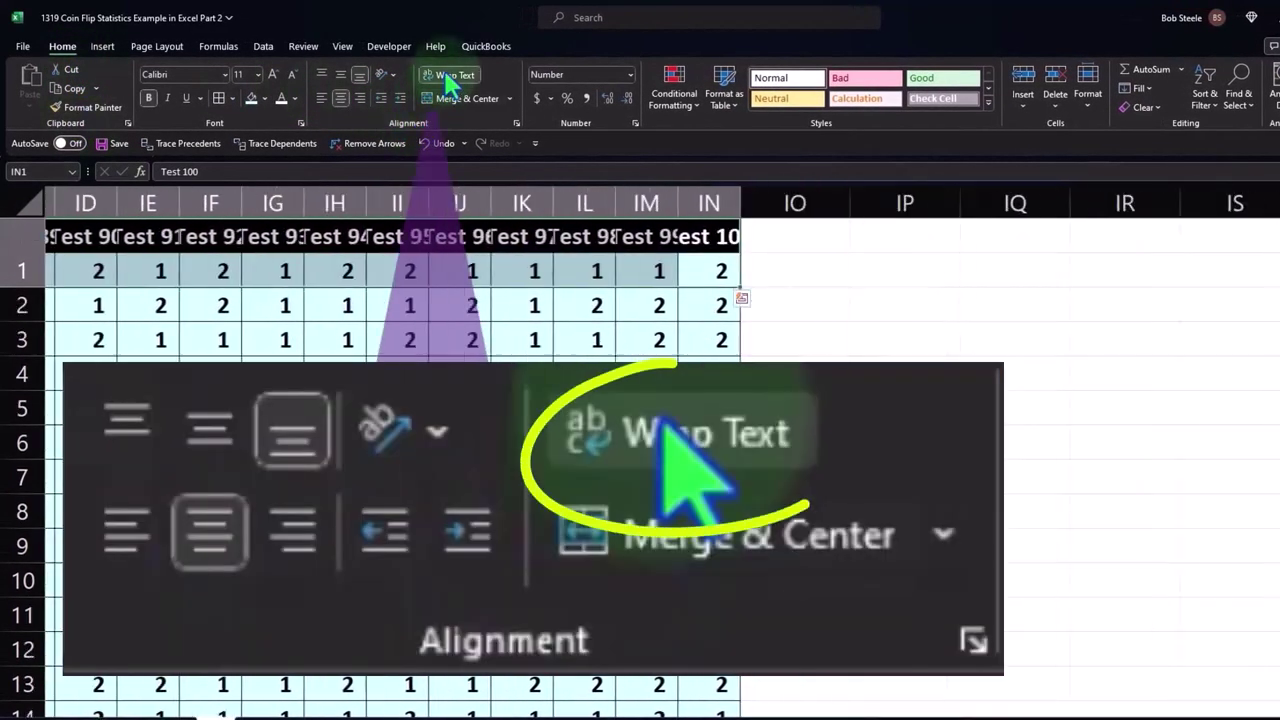
pyautogui.click(895, 512)
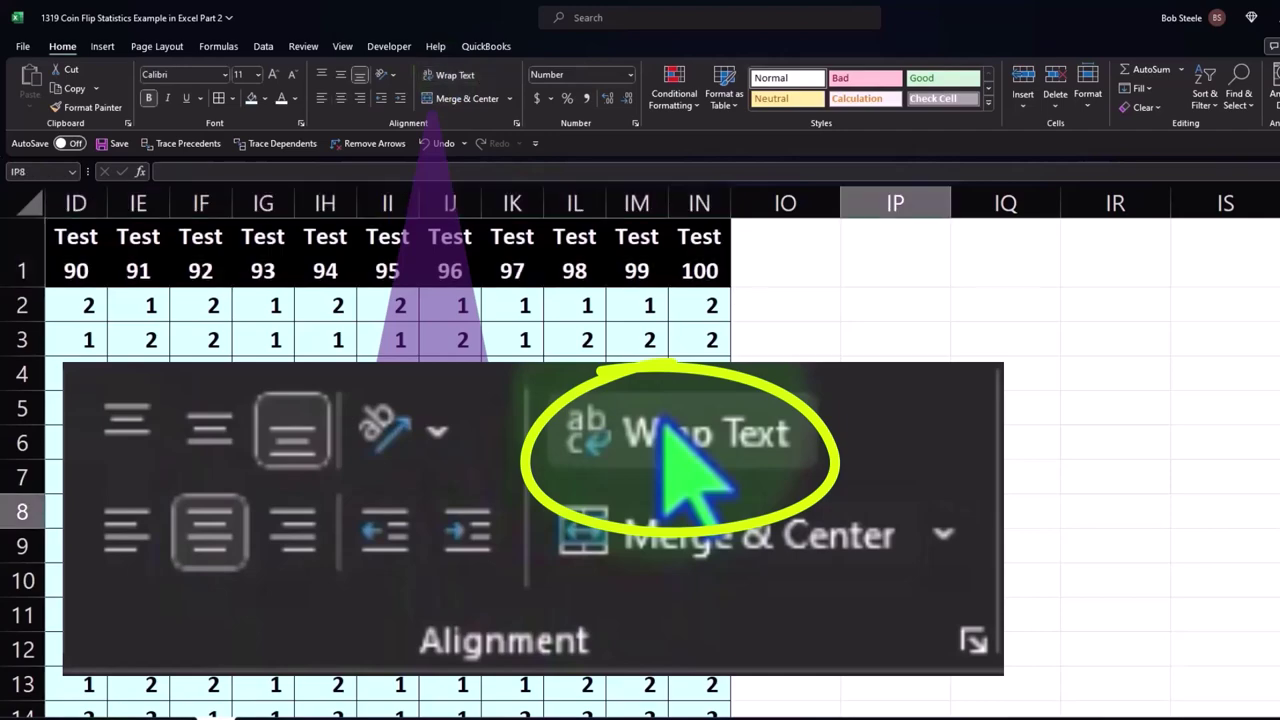
pyautogui.hscroll(-10, 640, 450)
pyautogui.hscroll(-10, 640, 450)
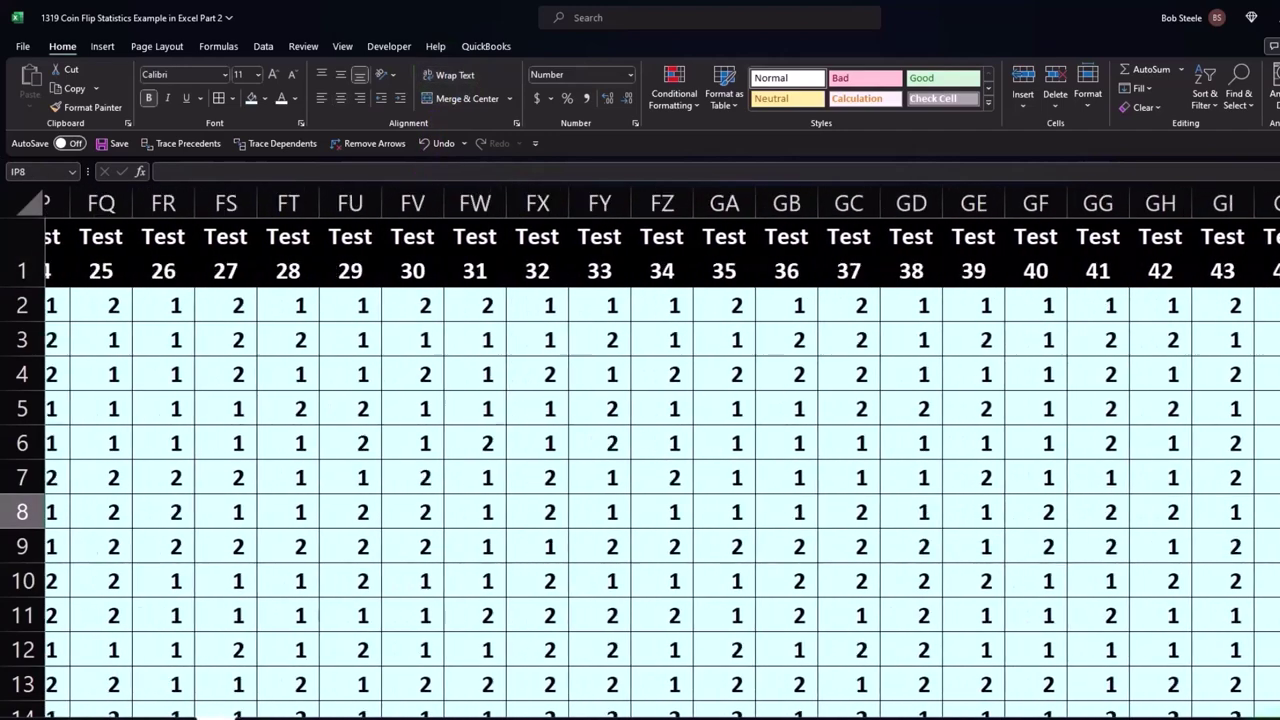
pyautogui.hscroll(-10, 640, 450)
pyautogui.hscroll(-3, 640, 450)
pyautogui.hscroll(2, 640, 450)
pyautogui.hscroll(1, 640, 450)
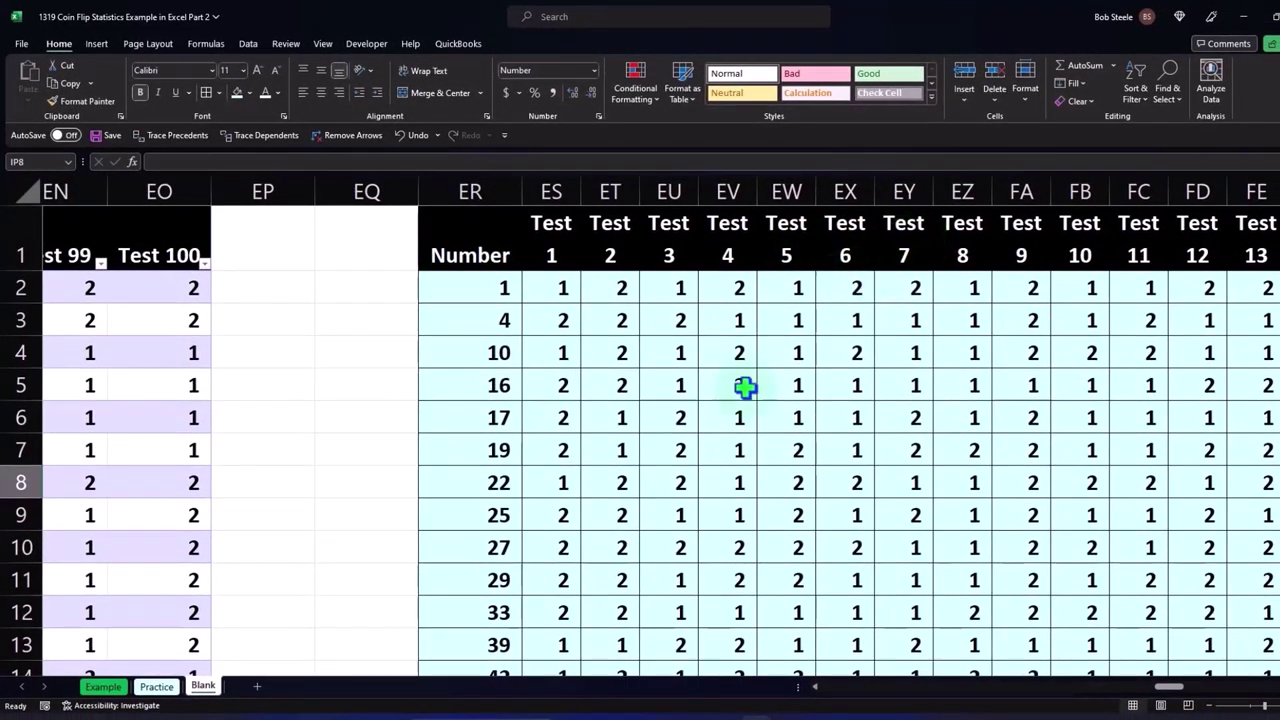
pyautogui.scroll(-2, 634, 410)
pyautogui.scroll(-9, 634, 410)
pyautogui.scroll(-6, 634, 410)
pyautogui.scroll(-11, 634, 410)
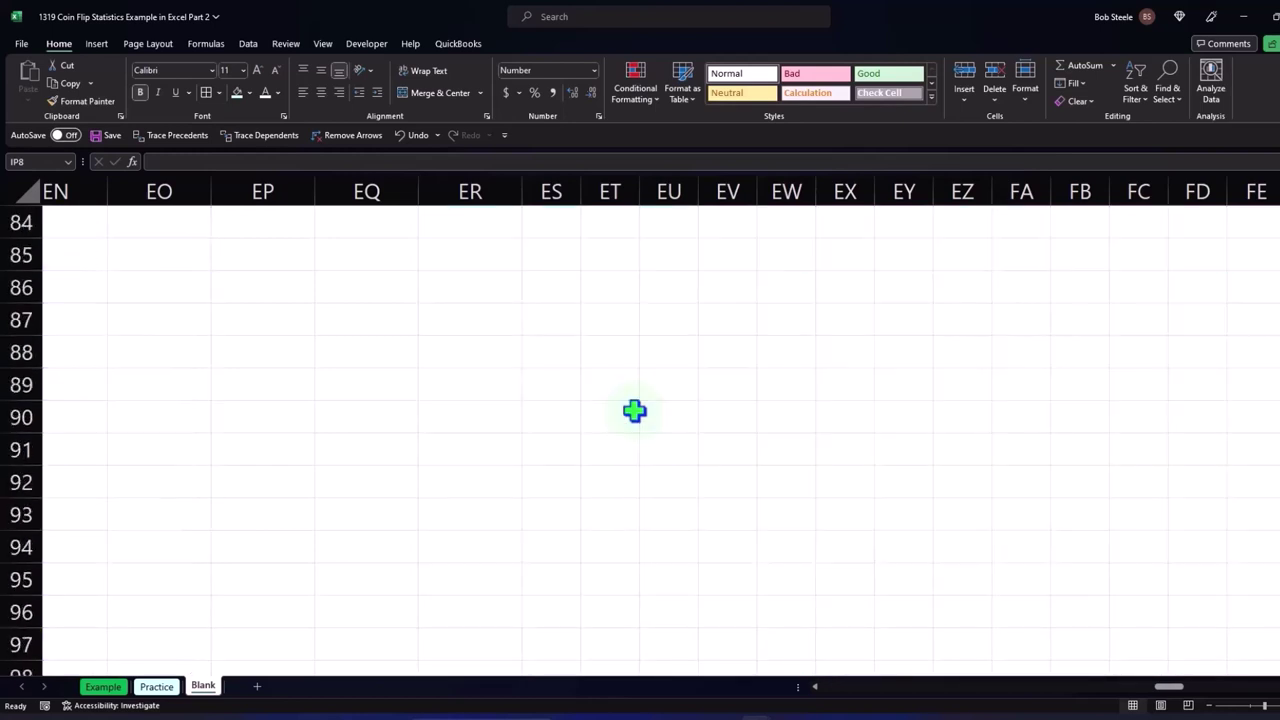
pyautogui.scroll(1, 634, 410)
pyautogui.scroll(4, 634, 410)
pyautogui.scroll(1, 600, 480)
# Step: Label ER77 'Heads' and count Test 1's 1s with =COUNTIF(ES2:ES76,1), giving 34
pyautogui.click(453, 572)
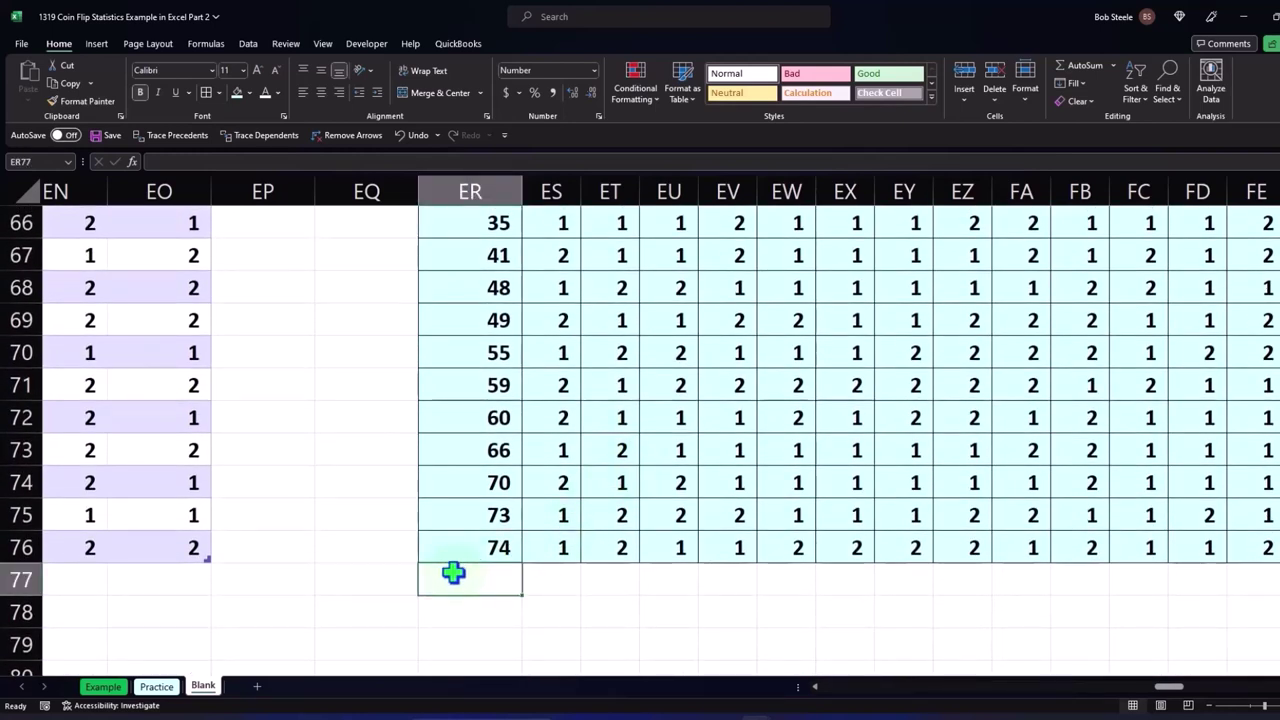
pyautogui.write('Heads')
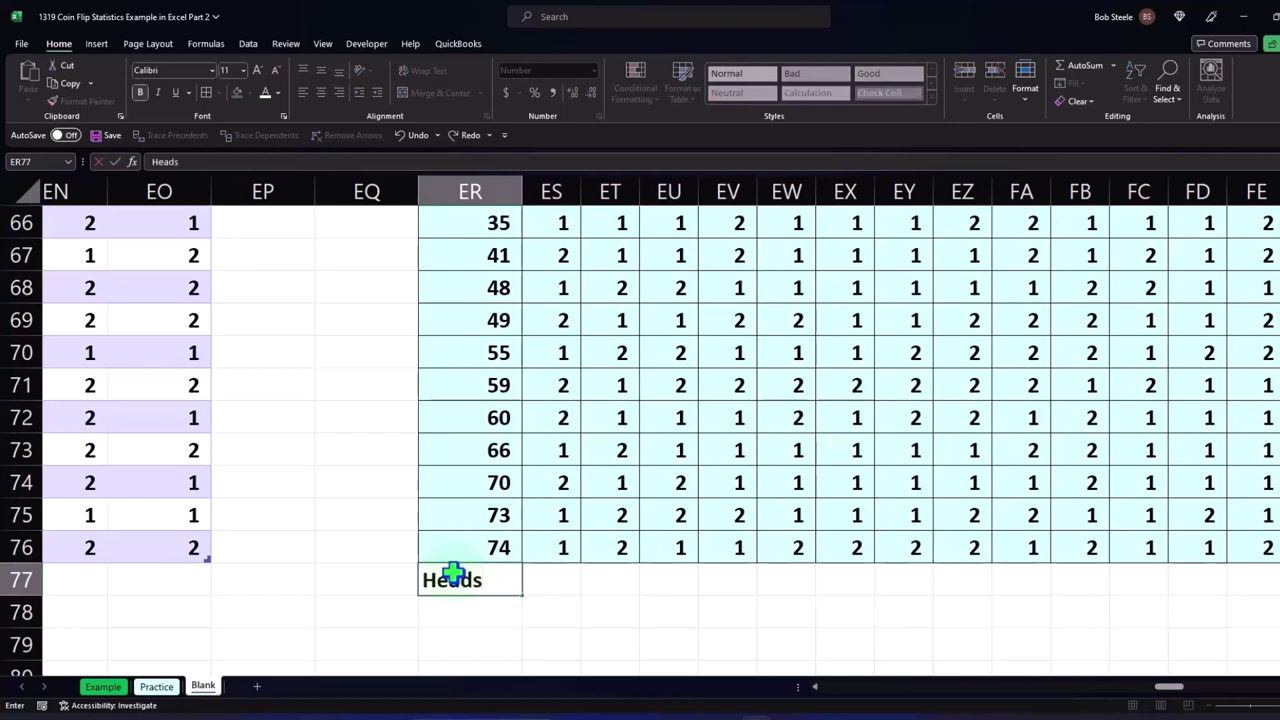
pyautogui.press('Tab')
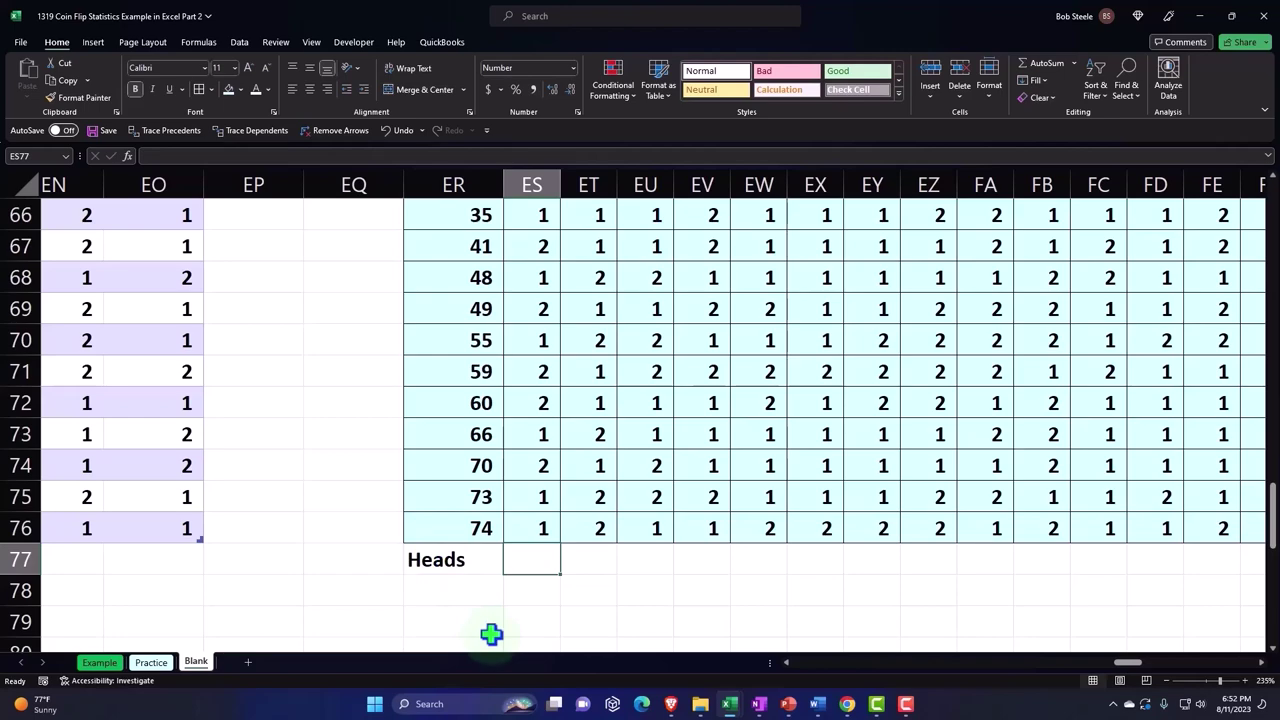
pyautogui.write('=coun')
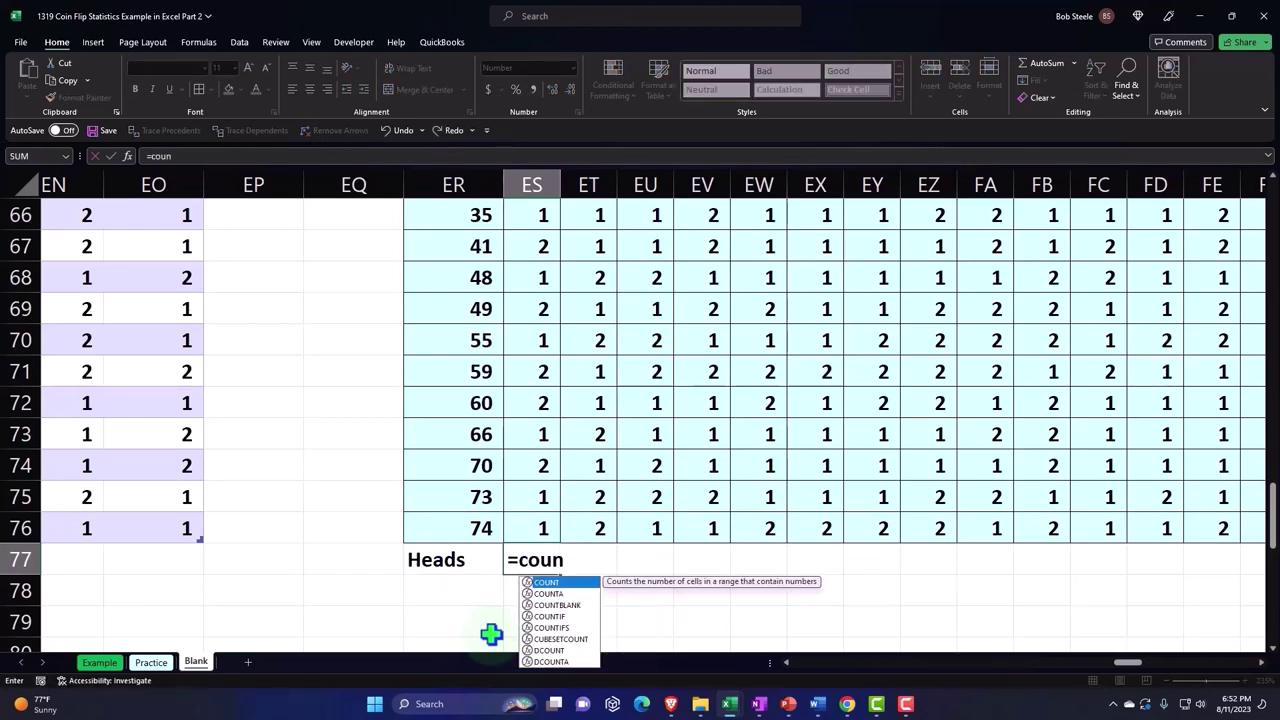
pyautogui.write('tif')
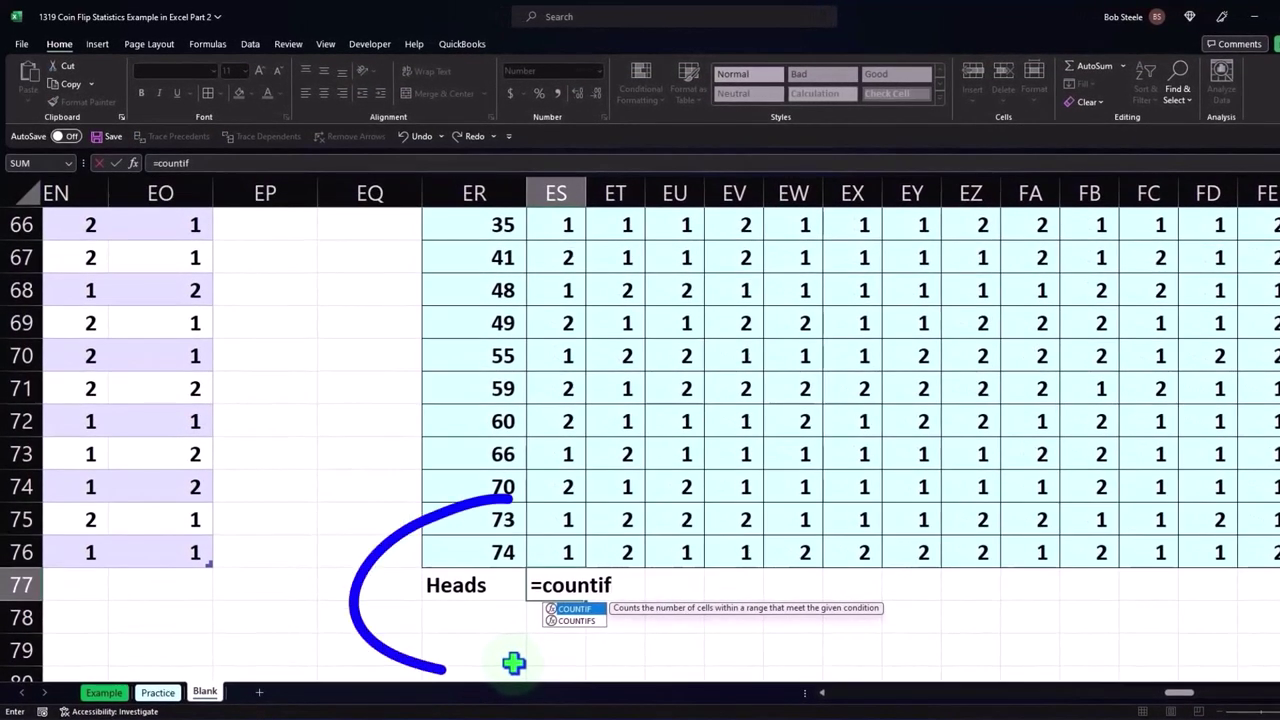
pyautogui.write('(')
pyautogui.click(548, 552)
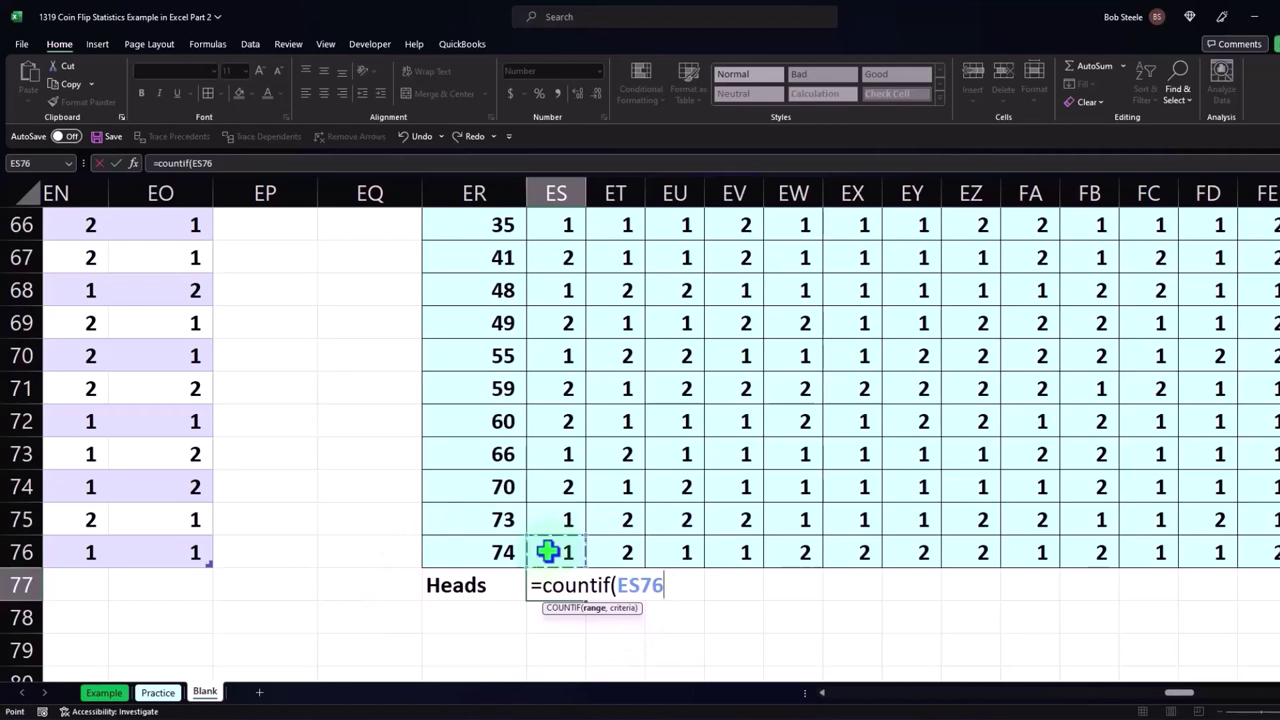
pyautogui.hotkey('ctrl', 'shift', 'Up')
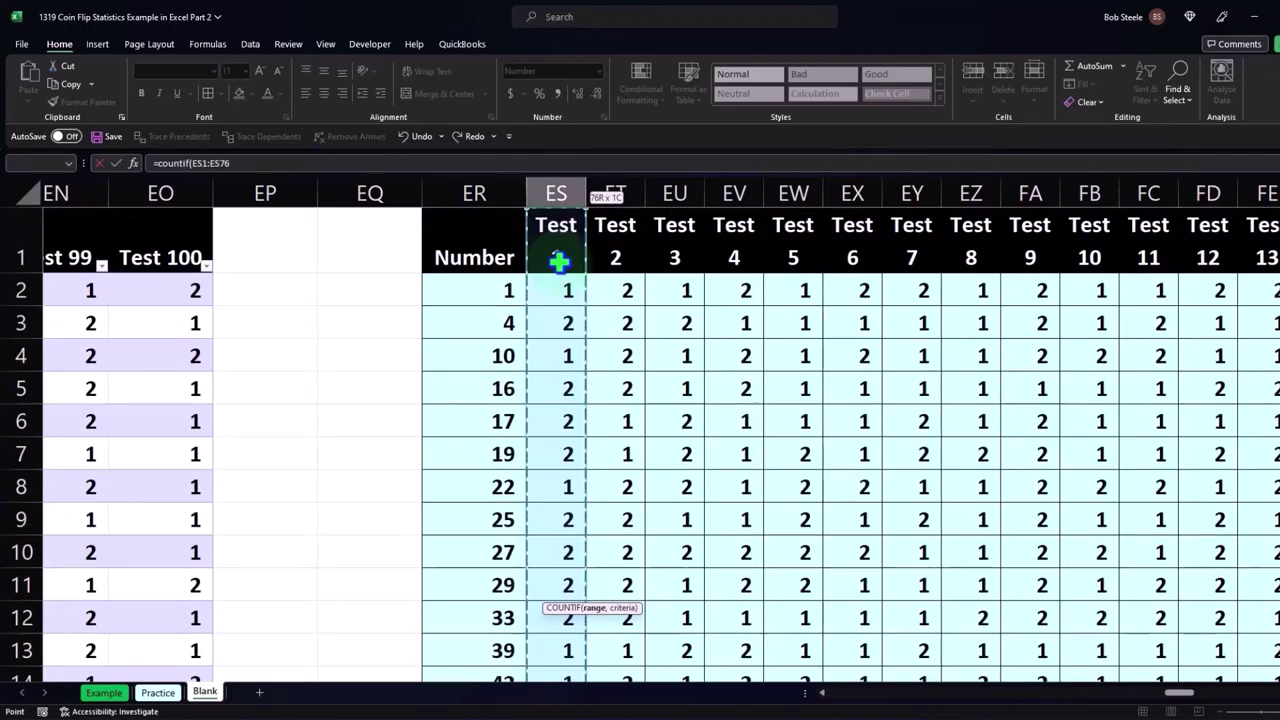
pyautogui.hotkey('shift', 'Down')
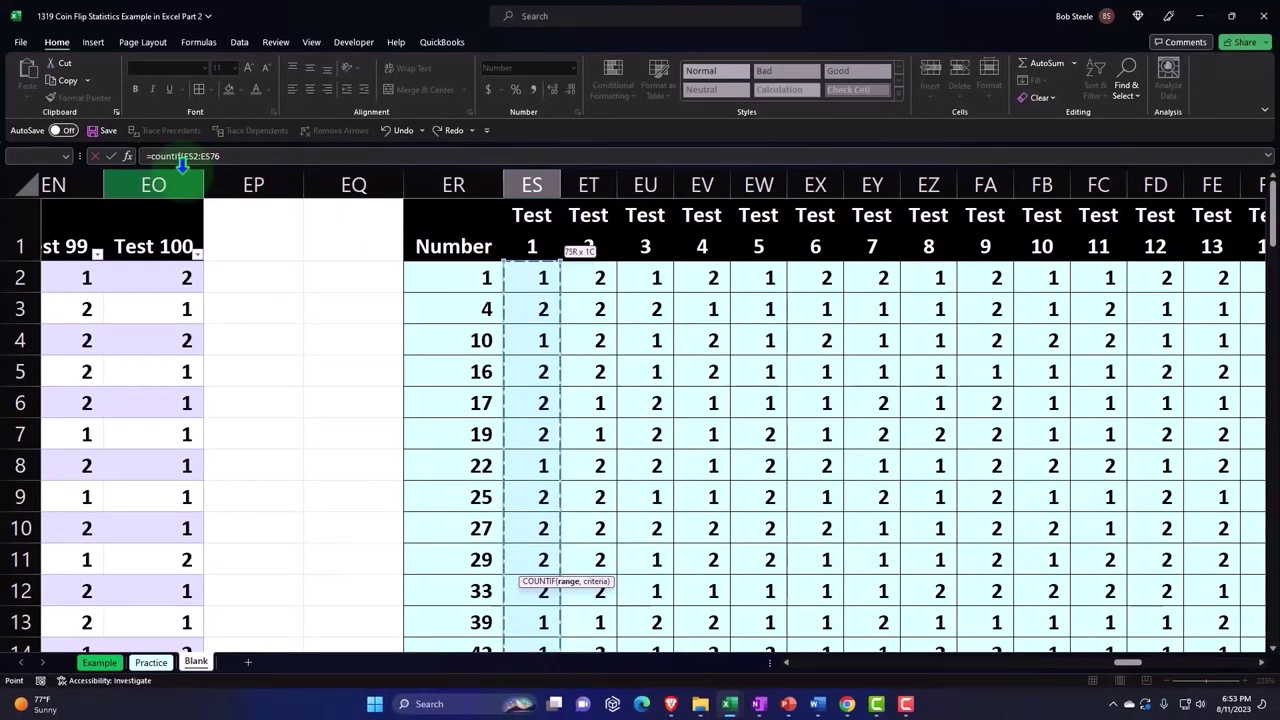
pyautogui.press('Return')
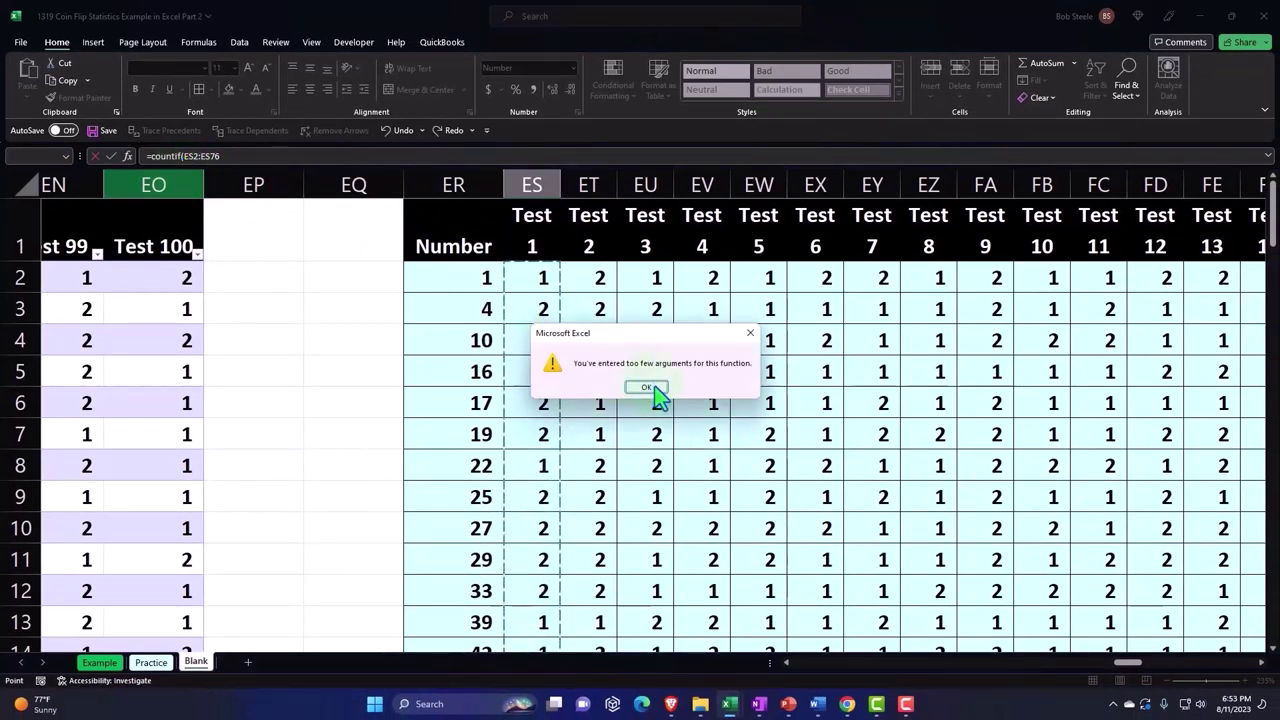
pyautogui.click(750, 334)
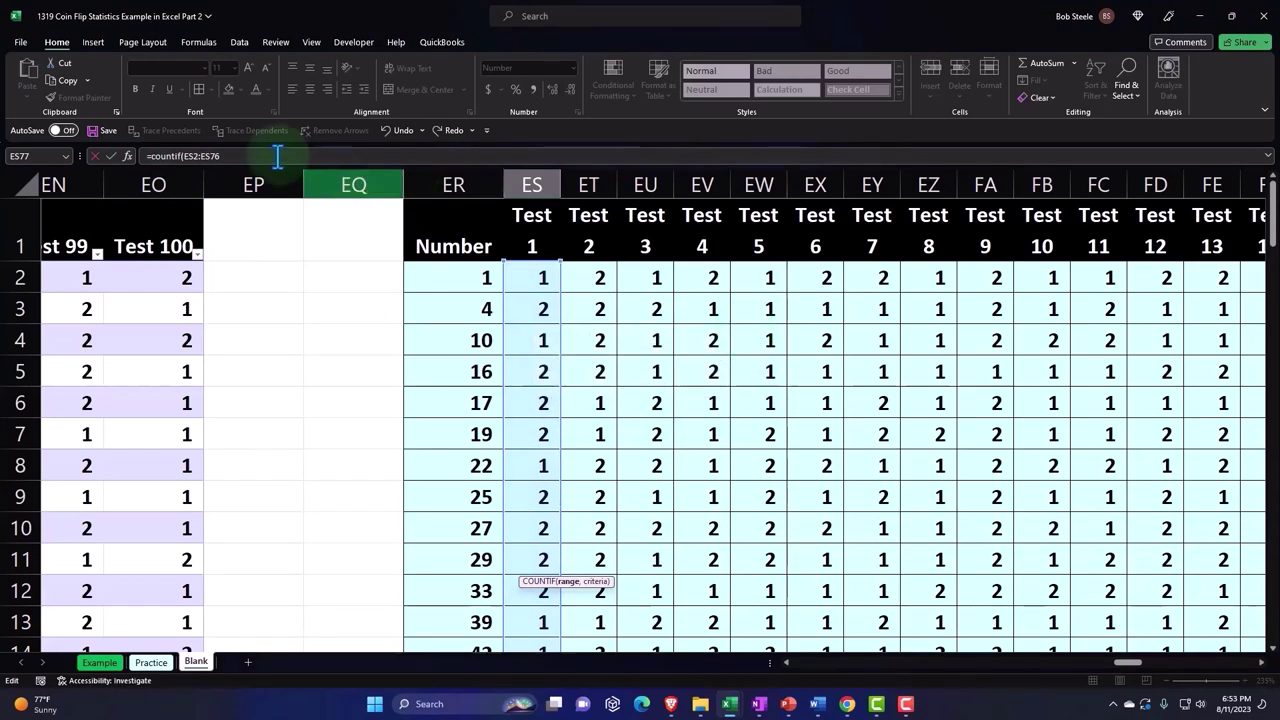
pyautogui.click(241, 155)
pyautogui.write(',1')
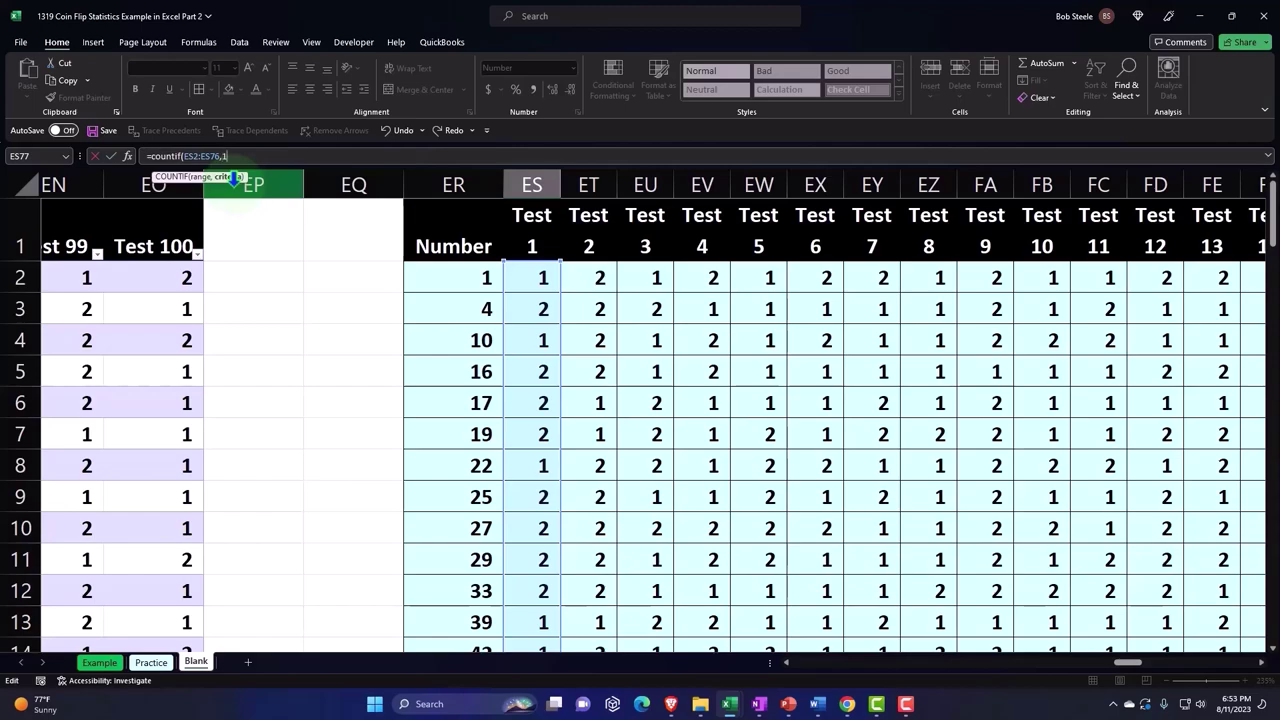
pyautogui.press('Return')
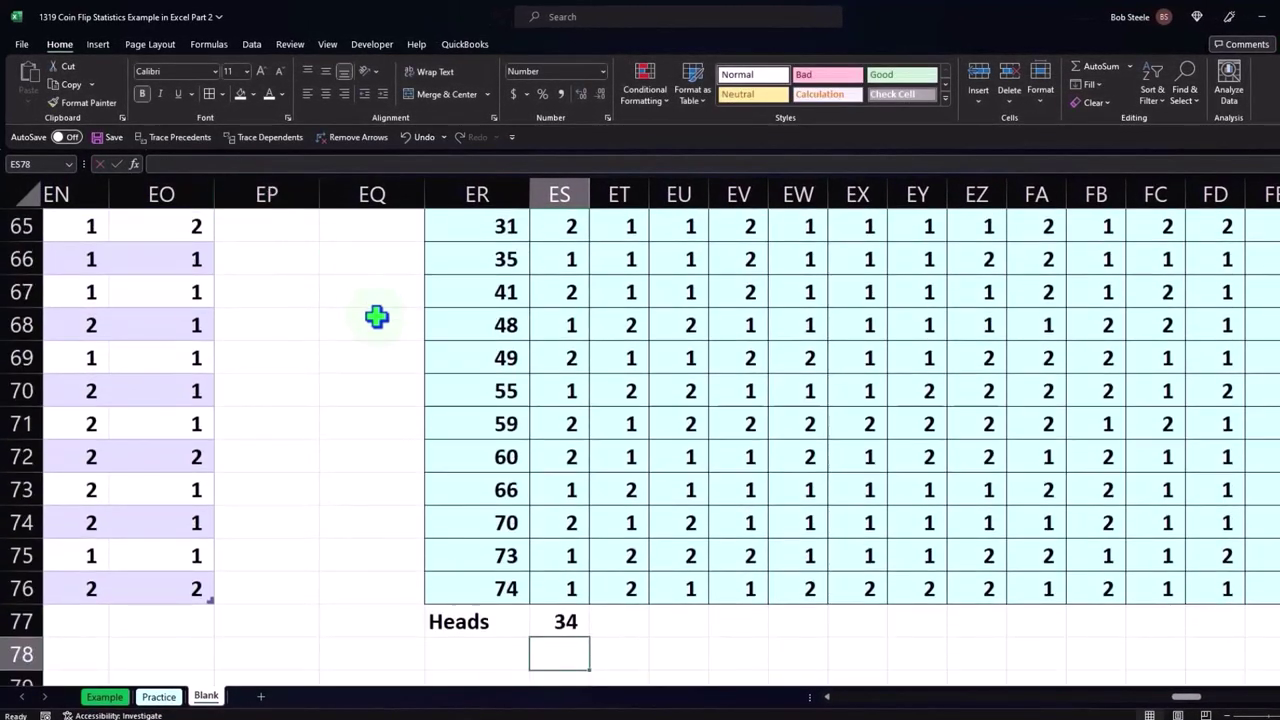
pyautogui.scroll(-2, 537, 537)
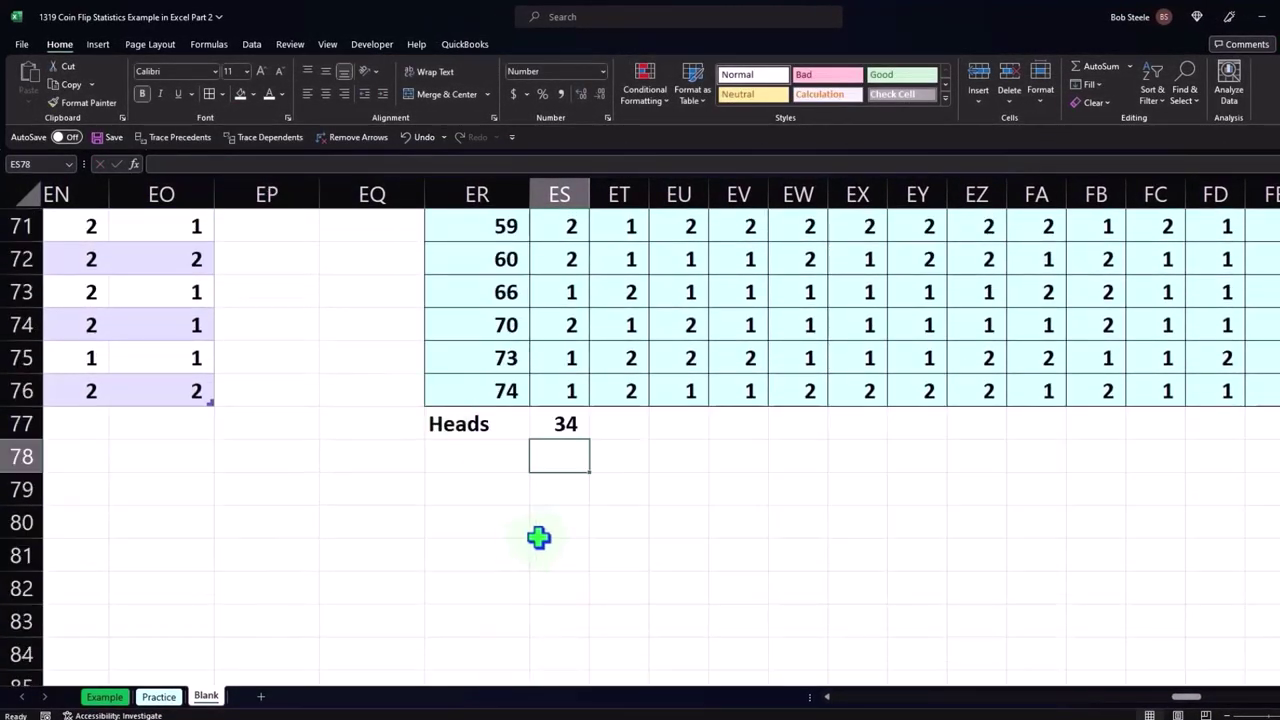
# Step: Label ER78 'Tails' and count Test 1's 2s with =COUNTIF(ES2:ES76,2), giving 41
pyautogui.doubleClick(559, 424)
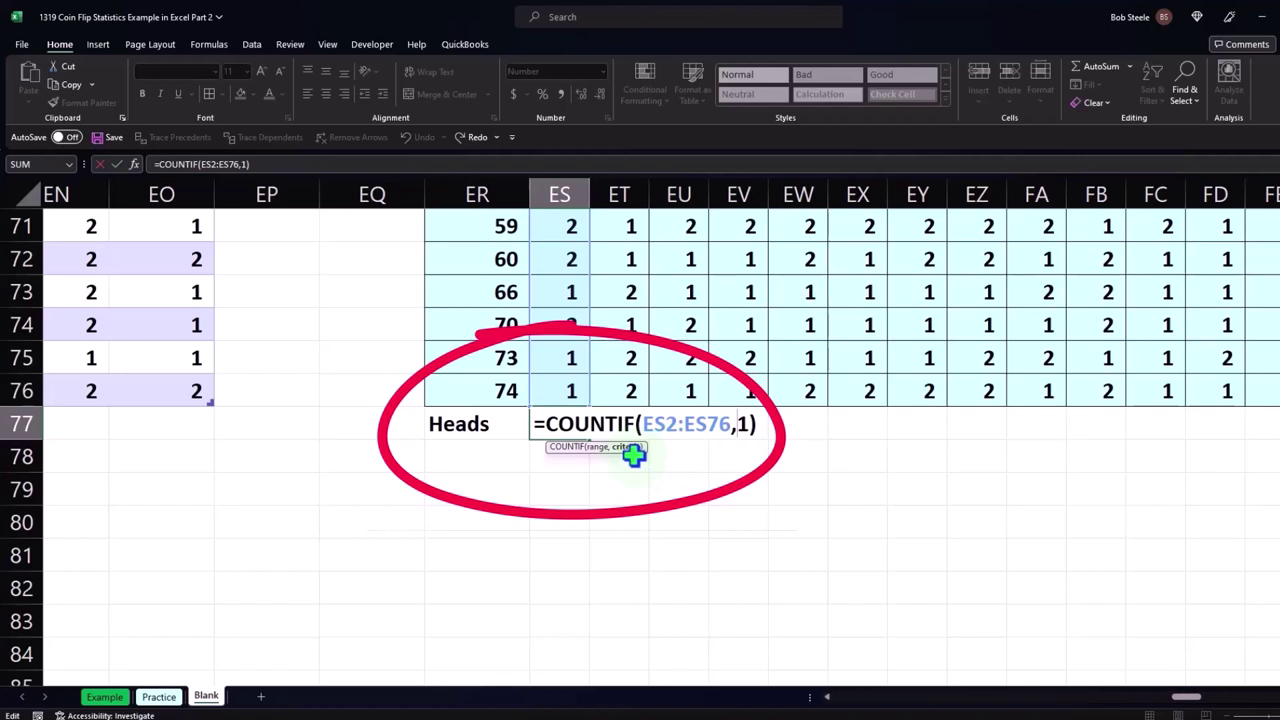
pyautogui.press('Return')
pyautogui.press('Left')
pyautogui.write('Tails')
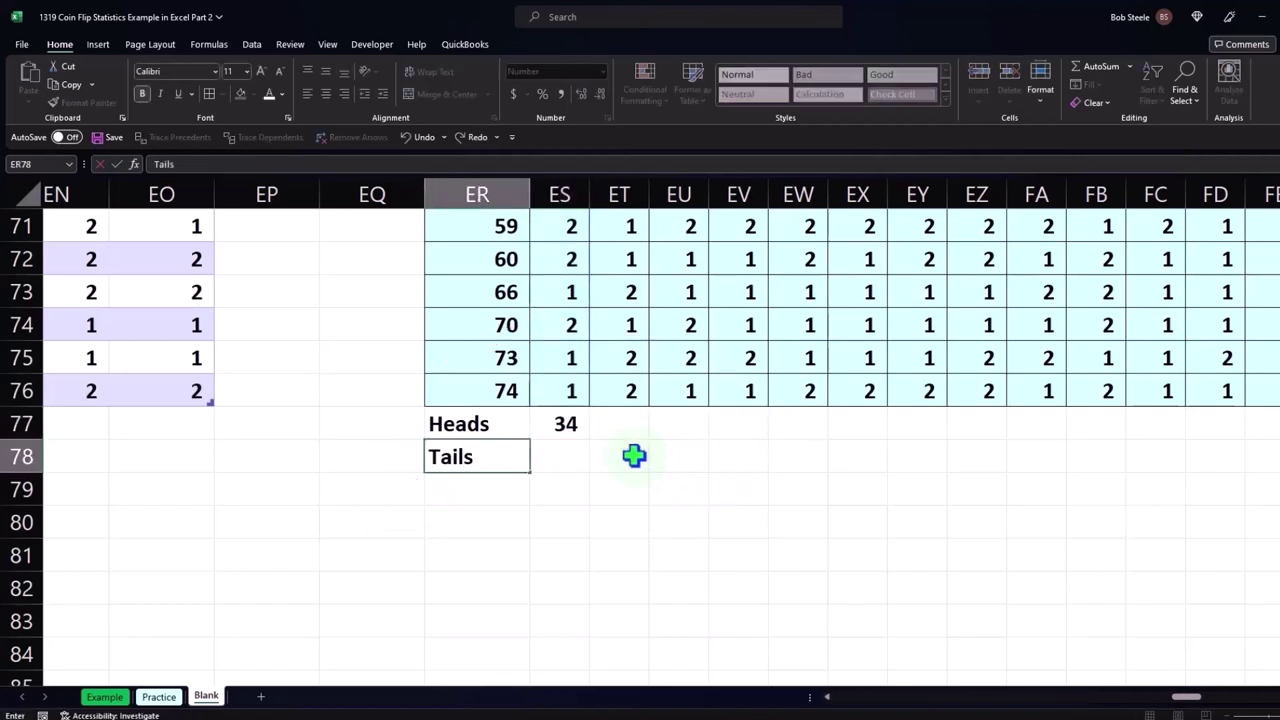
pyautogui.press('Right')
pyautogui.write('=c')
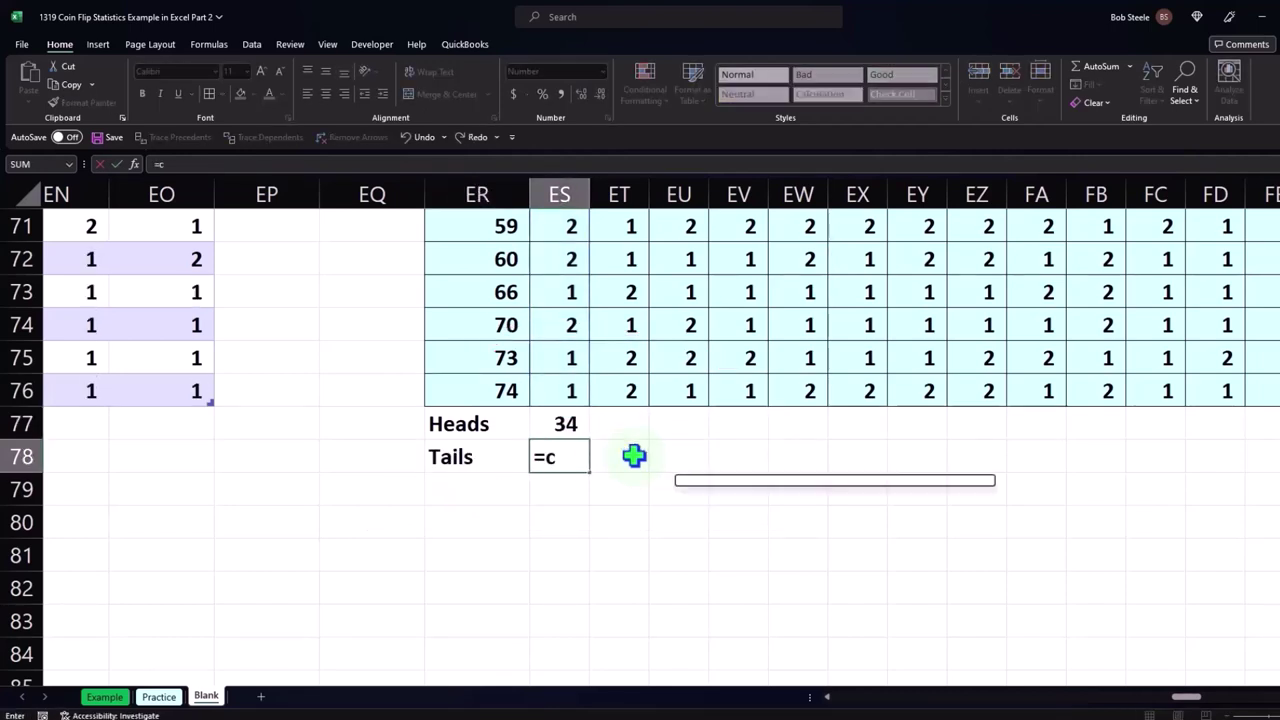
pyautogui.write('ountif')
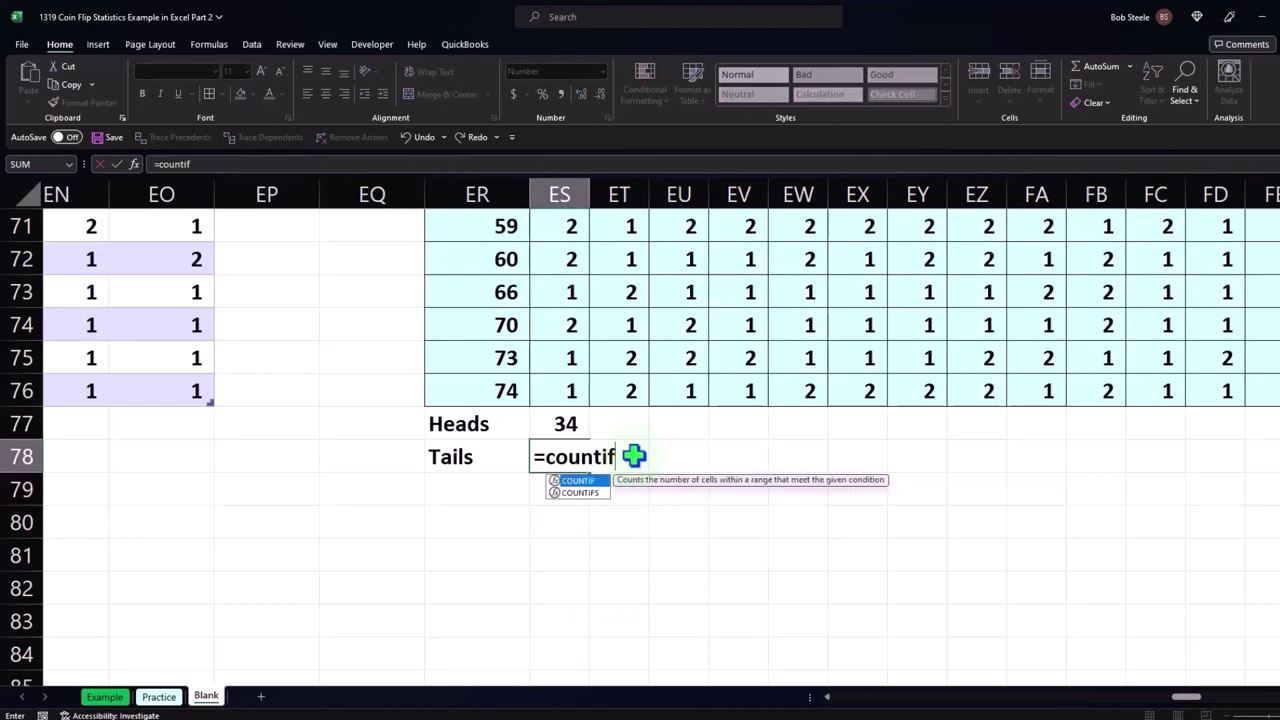
pyautogui.write('(')
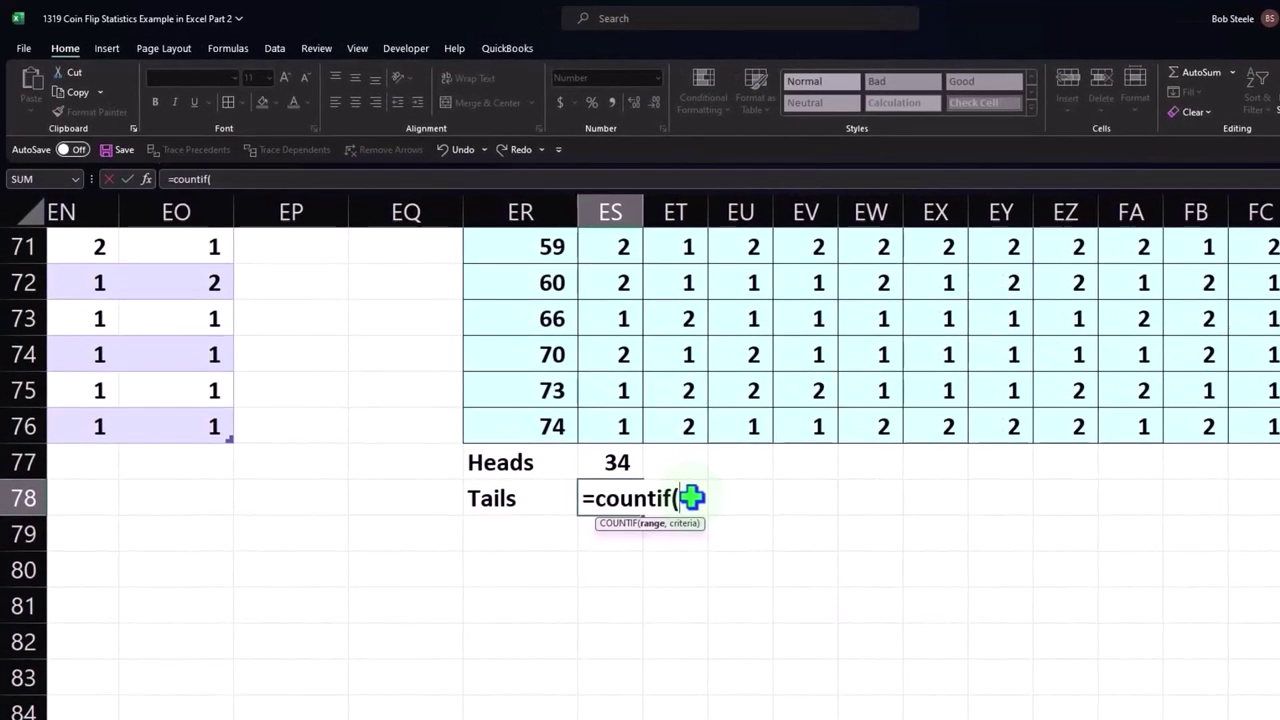
pyautogui.press('Up')
pyautogui.press('Up')
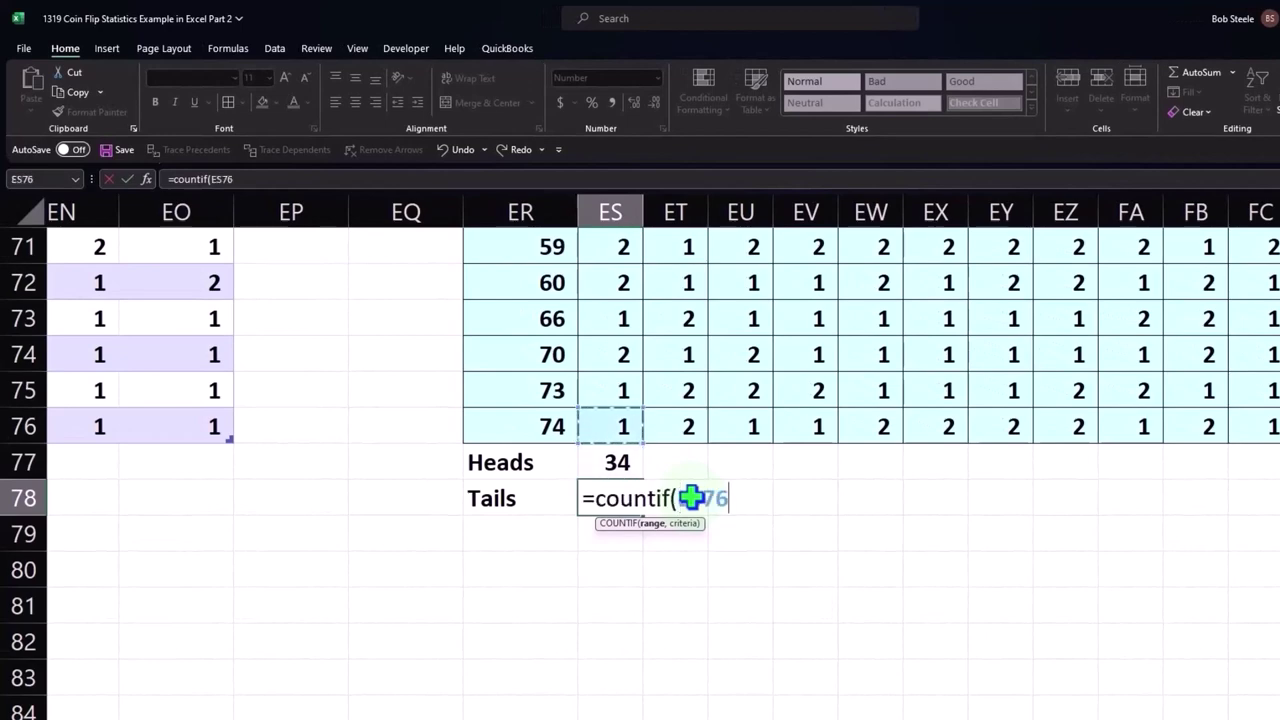
pyautogui.hotkey('ctrl', 'shift', 'Up')
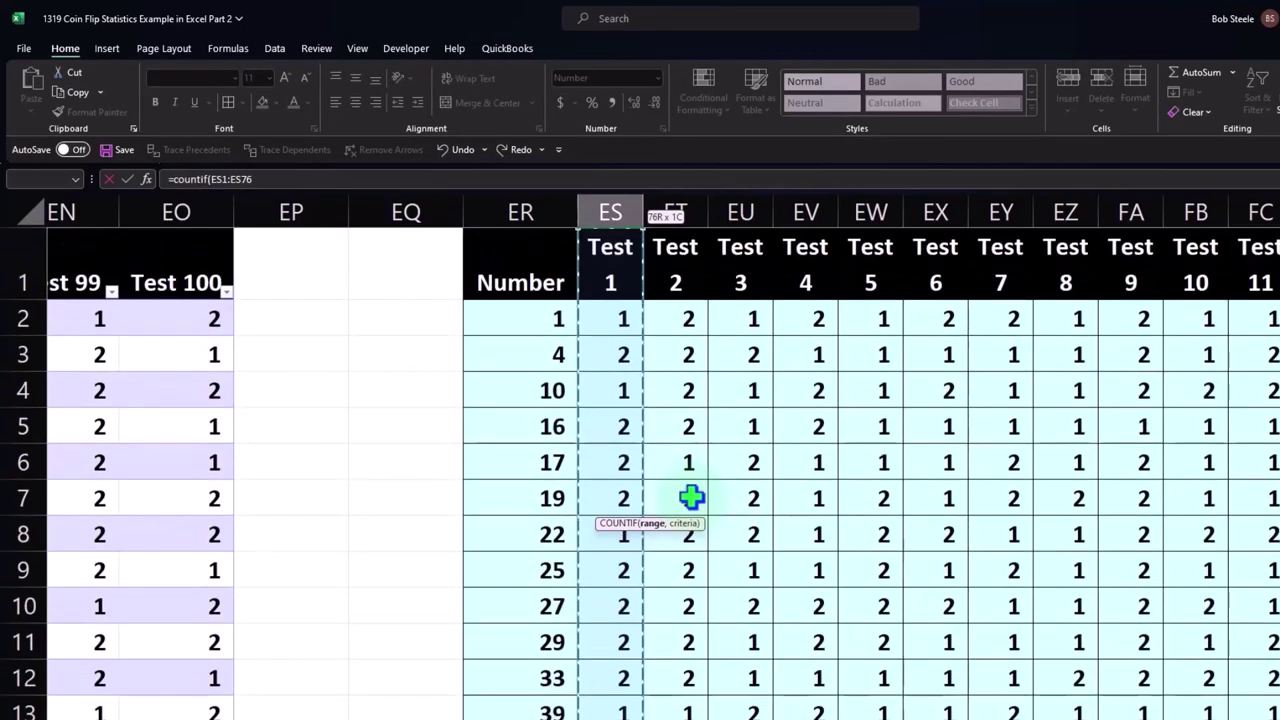
pyautogui.hotkey('shift', 'Down')
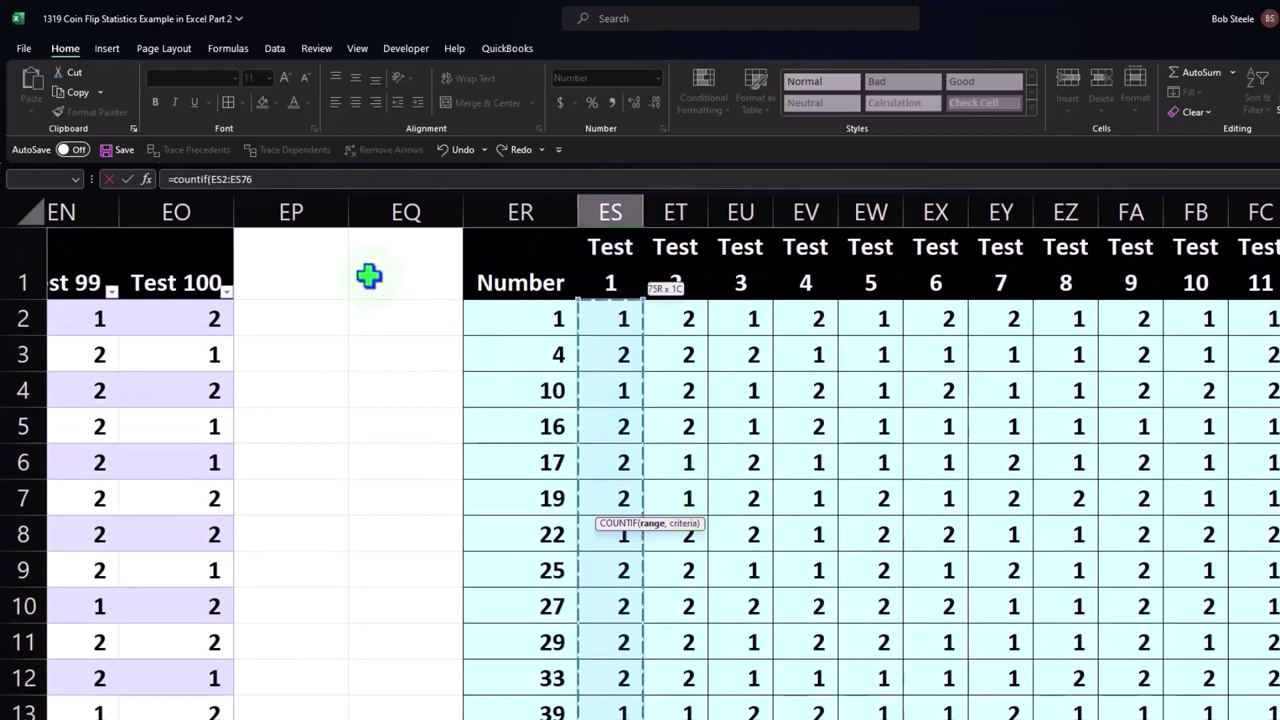
pyautogui.click(262, 180)
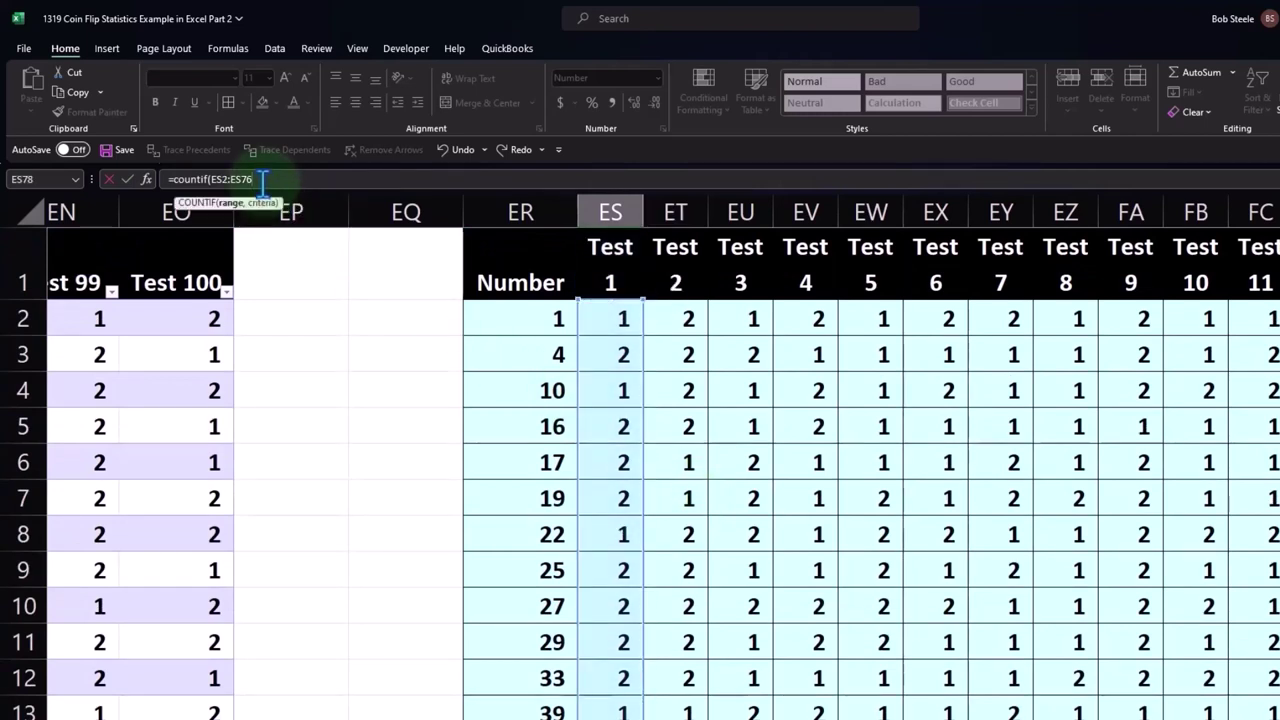
pyautogui.write(',')
pyautogui.write('2')
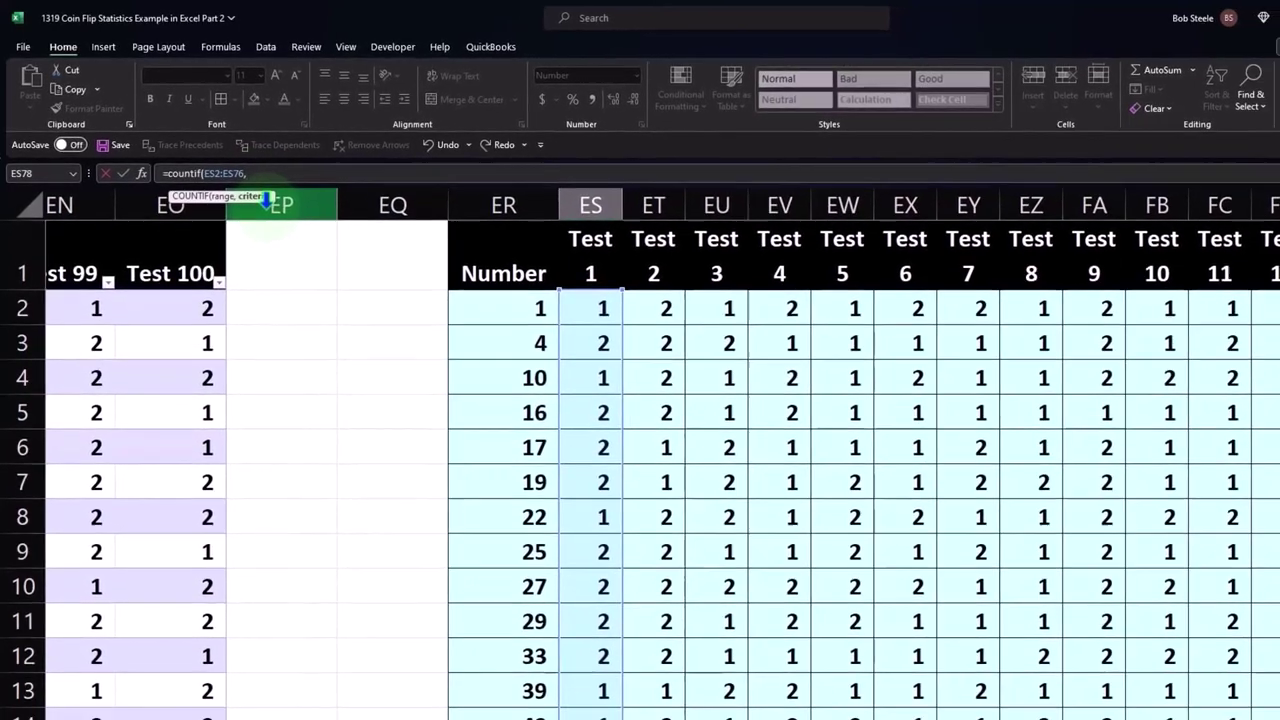
pyautogui.press('Return')
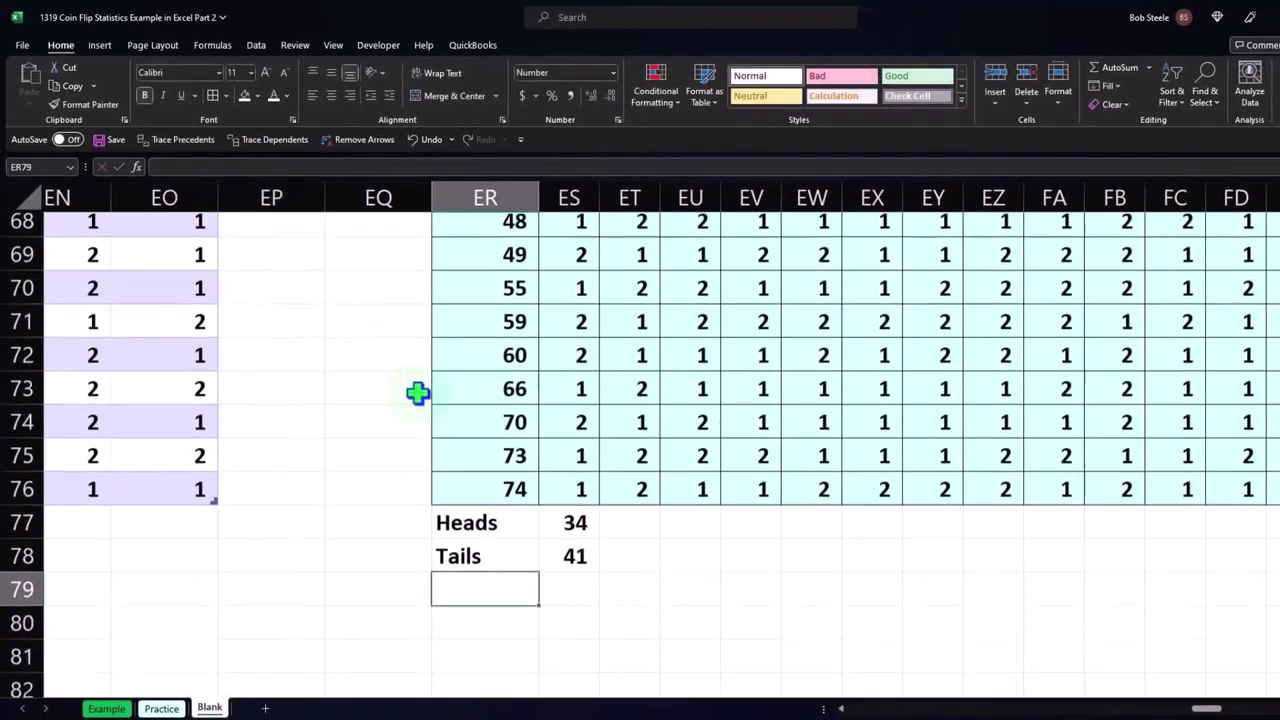
# Step: Label ER79 'Total' and sum the Heads and Tails counts with =SUM(ES77:ES78), giving 75
pyautogui.click(563, 524)
pyautogui.doubleClick(550, 528)
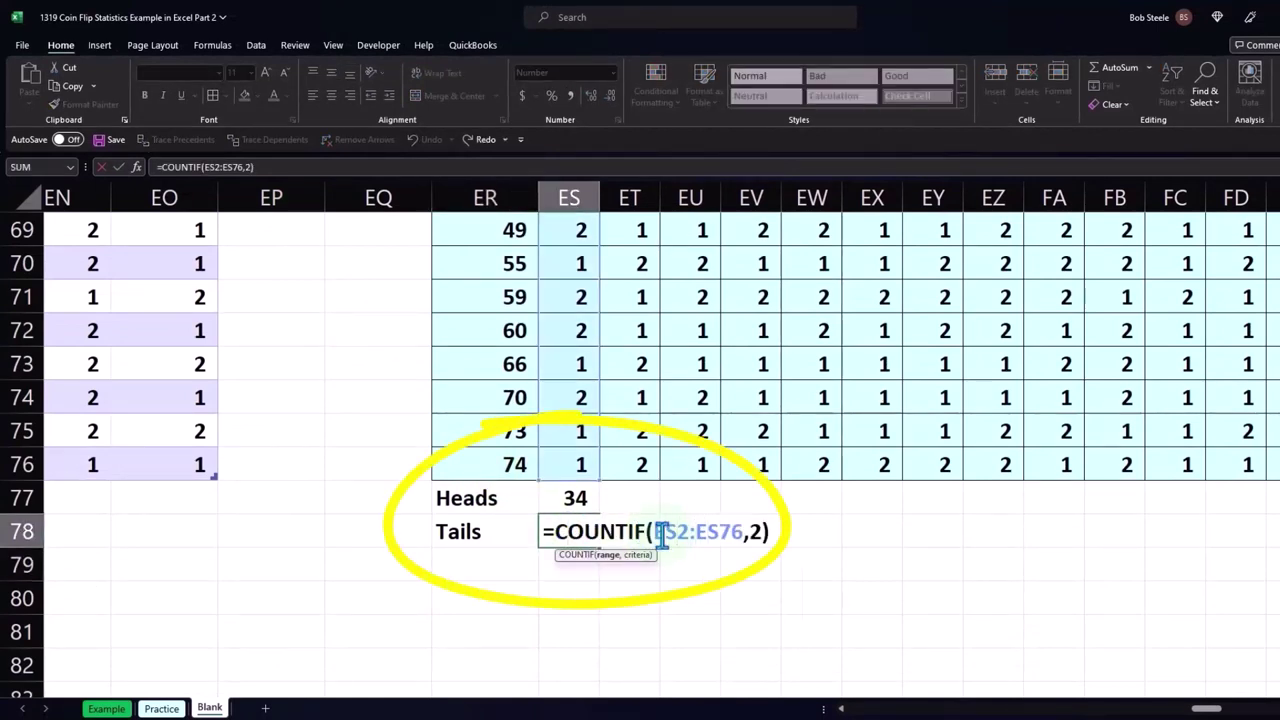
pyautogui.press('Return')
pyautogui.press('Left')
pyautogui.write('Tot')
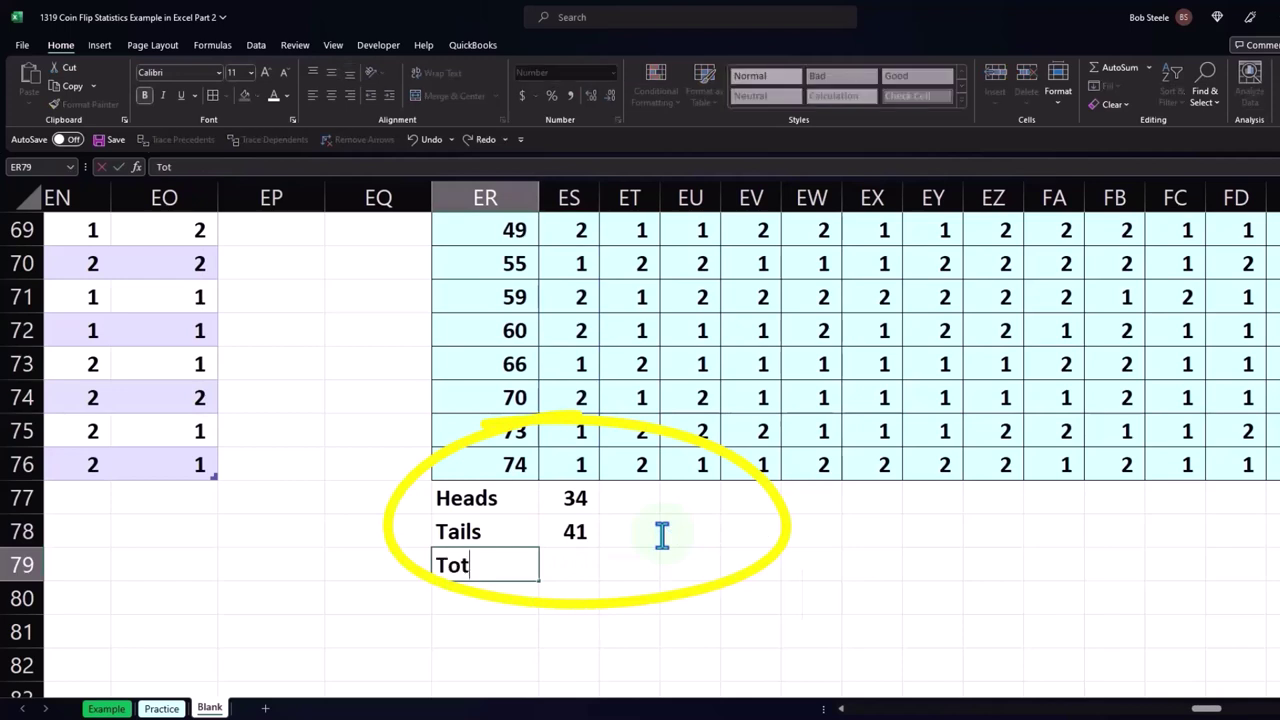
pyautogui.write('al')
pyautogui.press('Right')
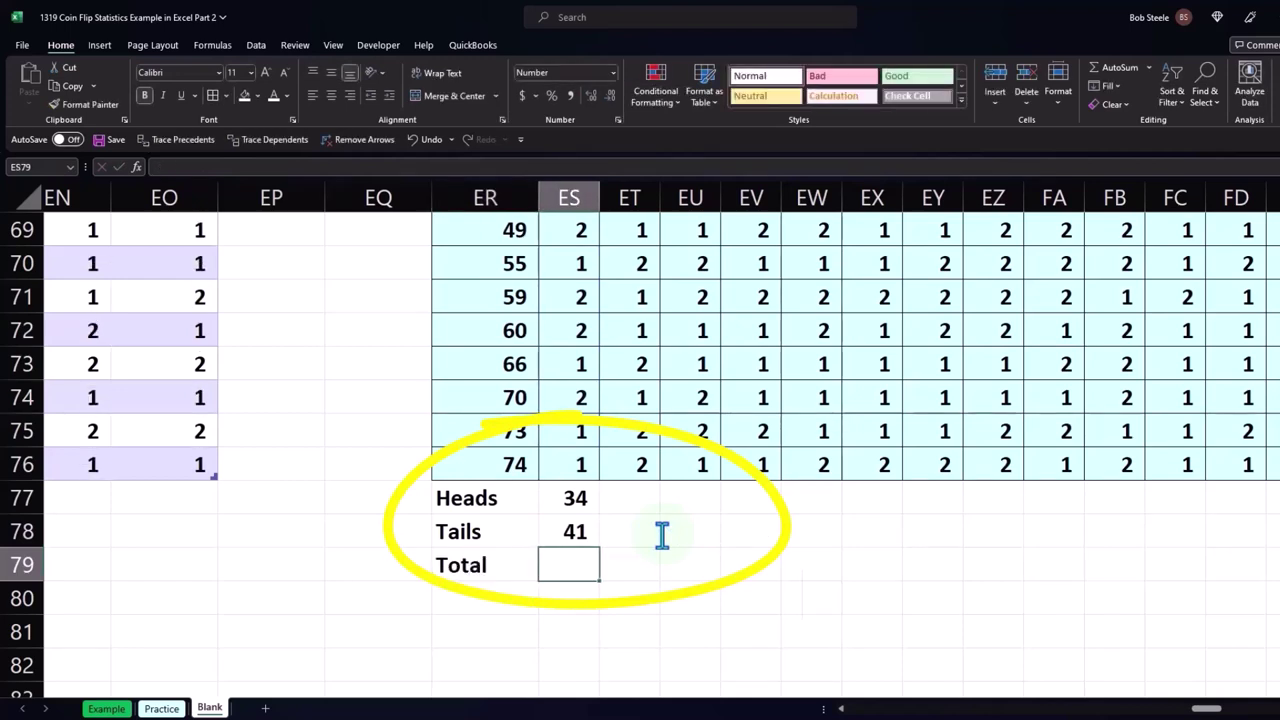
pyautogui.write('=')
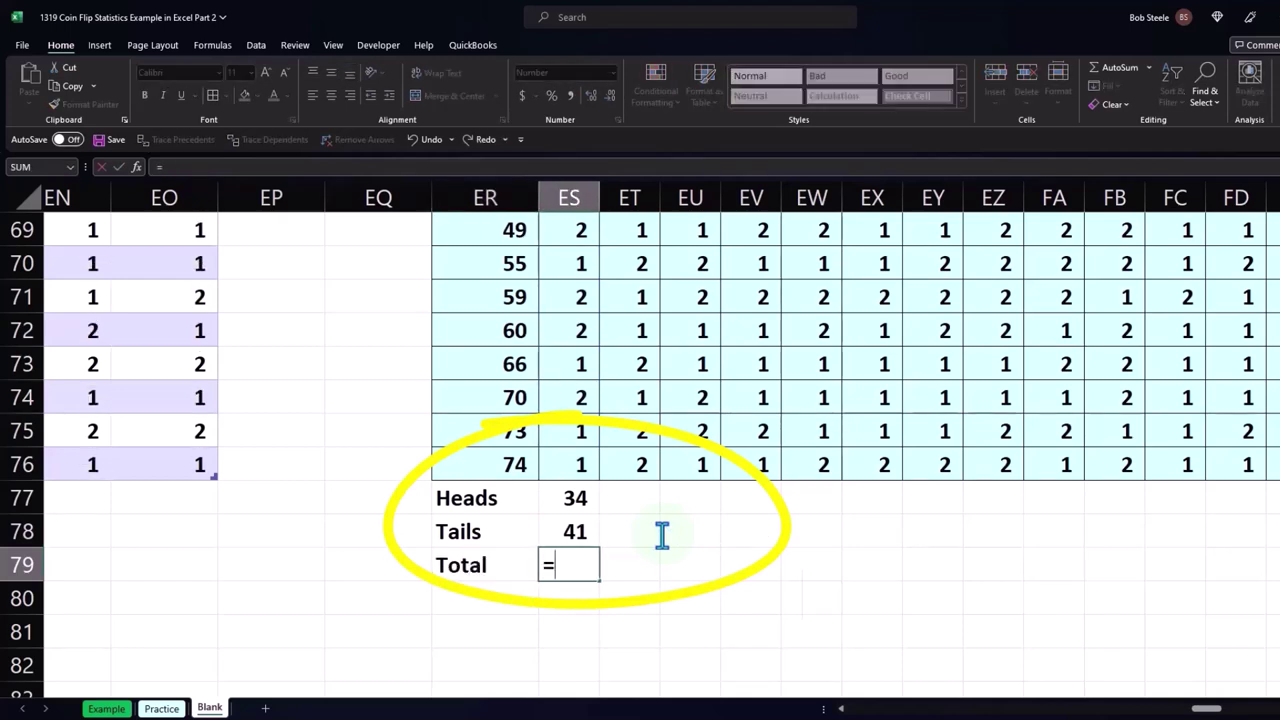
pyautogui.write('sum')
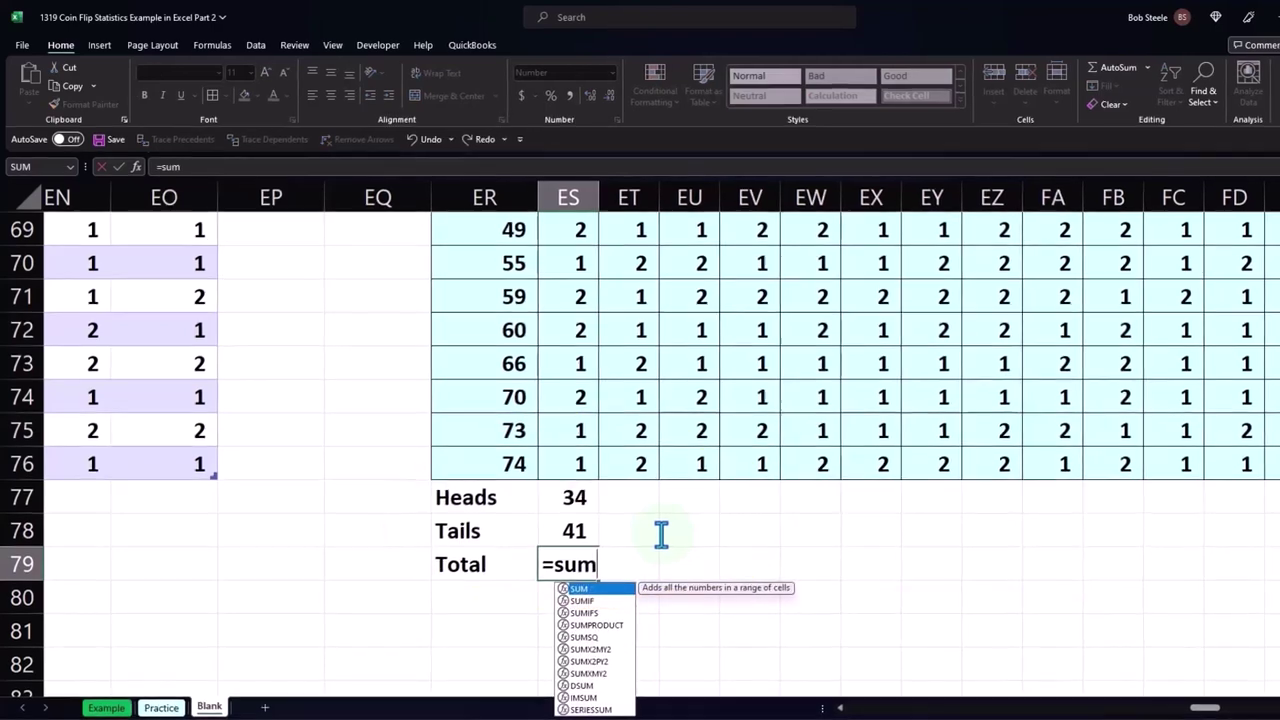
pyautogui.write('(')
pyautogui.press('Up')
pyautogui.hotkey('shift', 'Up')
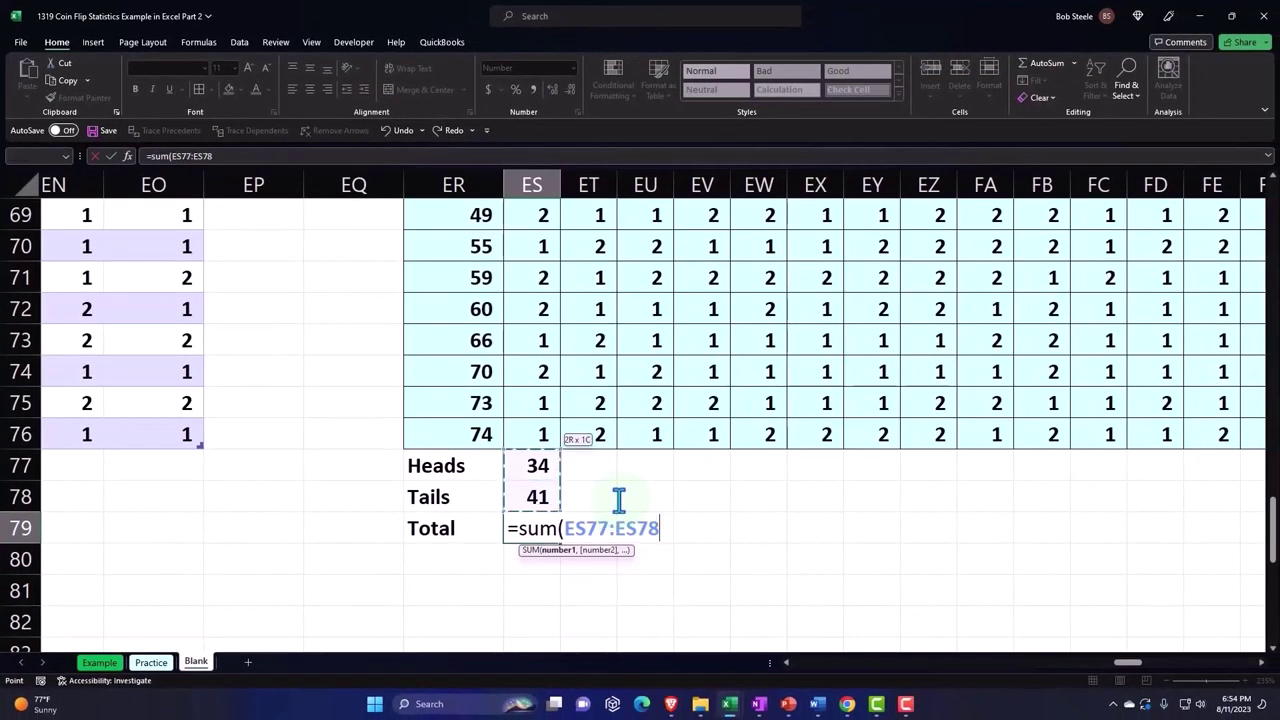
pyautogui.press('Return')
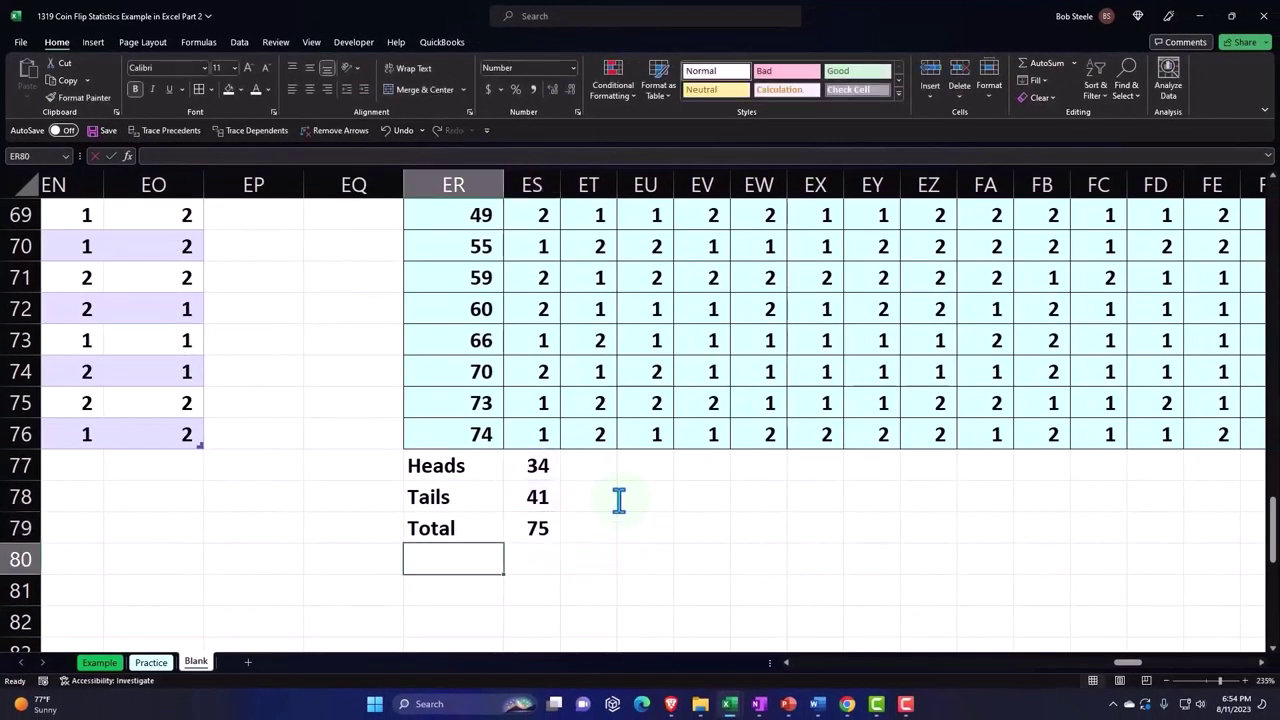
# Step: Underline the Tails count and add a '% Heads' row with =ES77/ES79
pyautogui.click(538, 500)
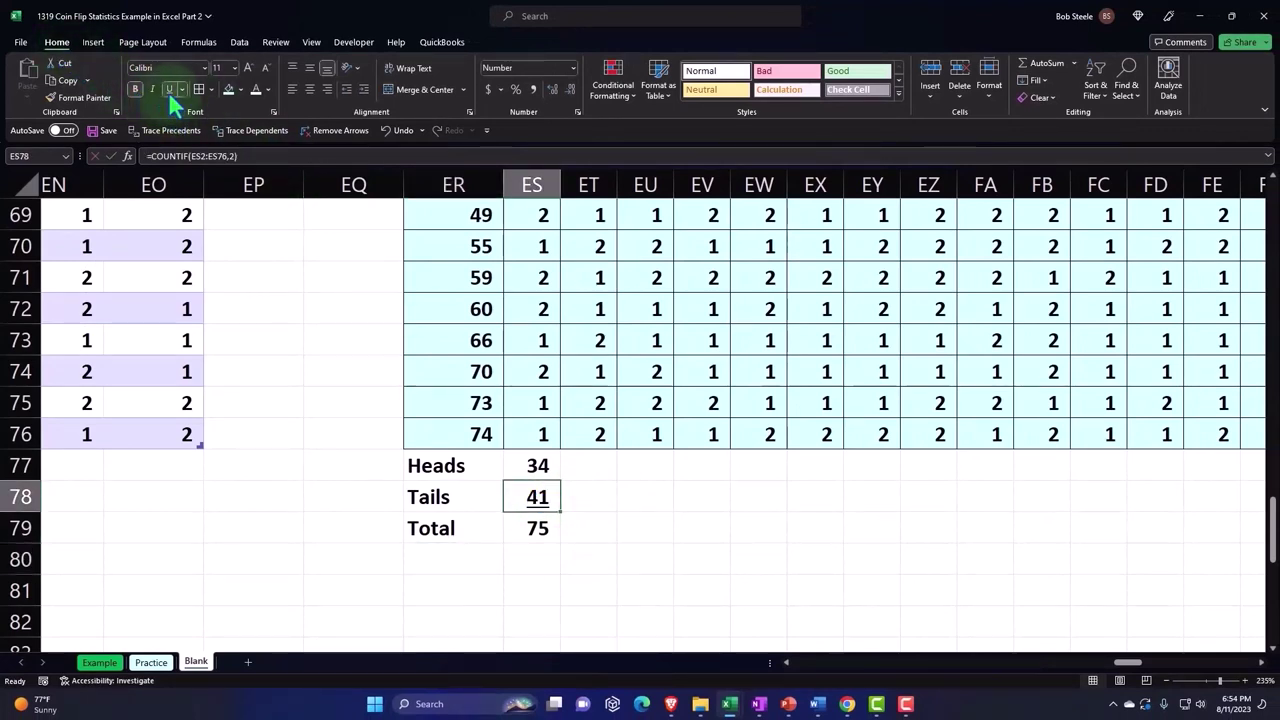
pyautogui.press('Down')
pyautogui.press('Down')
pyautogui.press('Left')
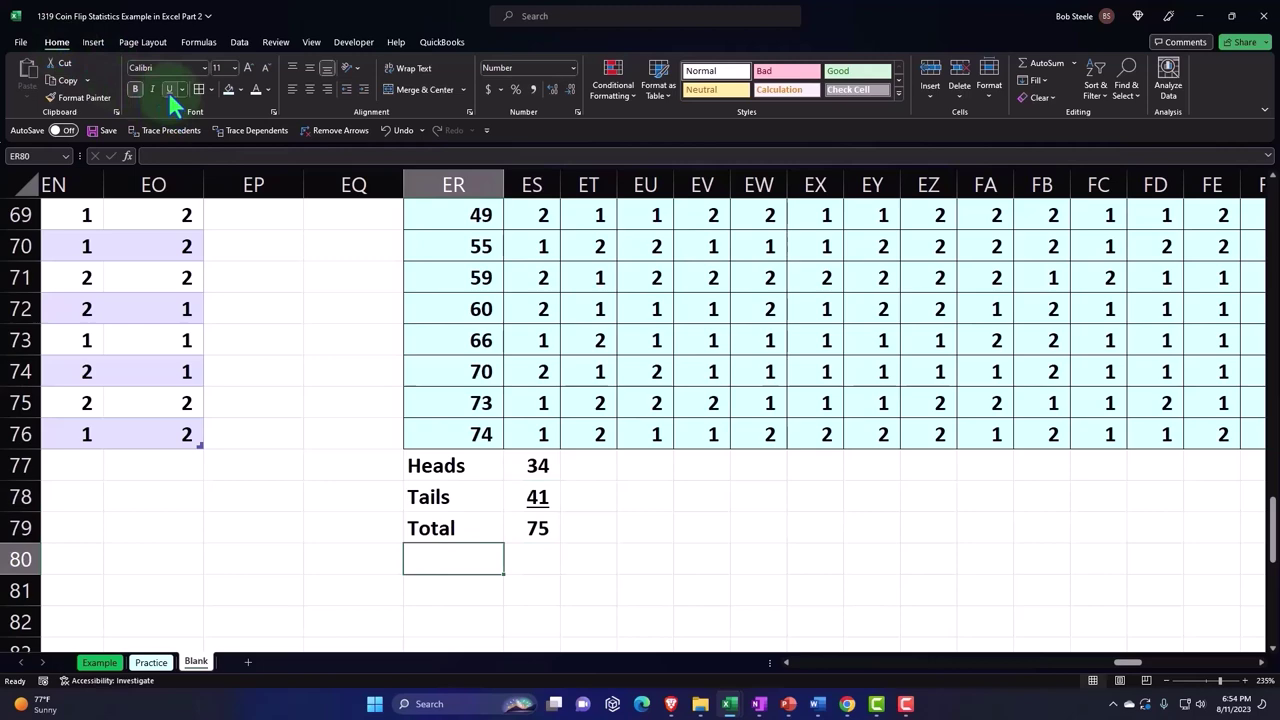
pyautogui.write('%')
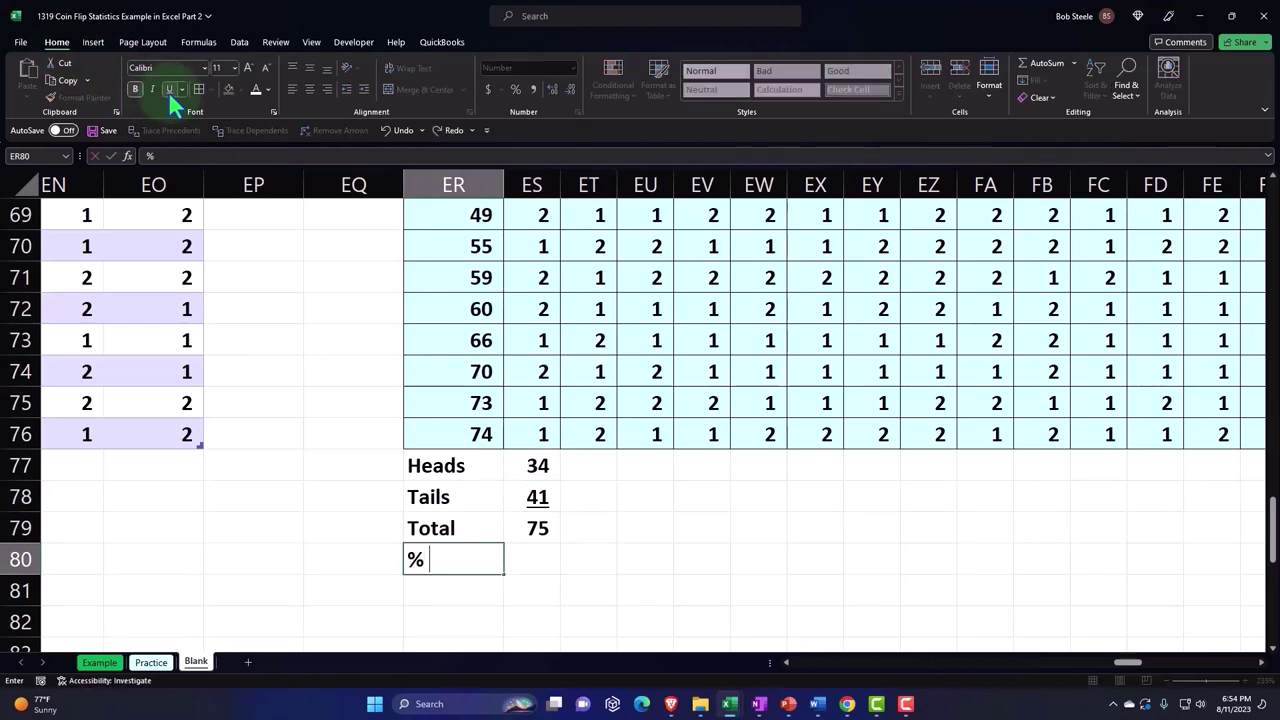
pyautogui.write(' Heads')
pyautogui.press('Tab')
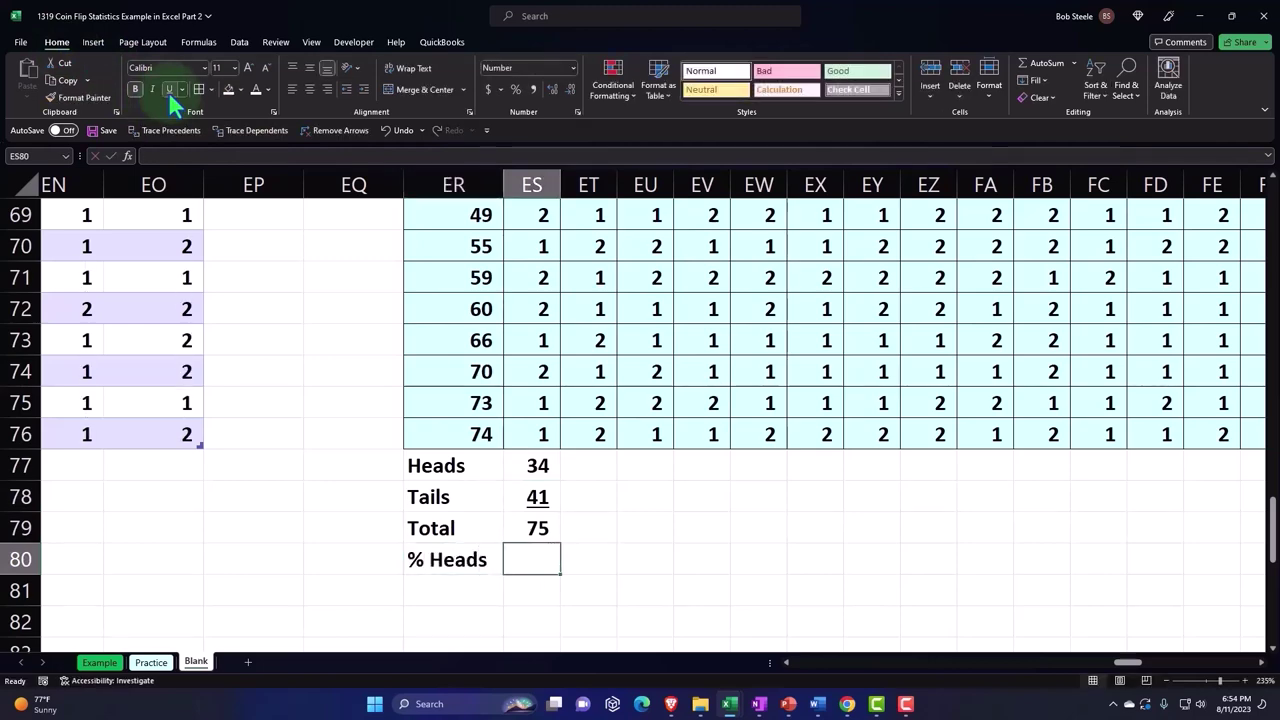
pyautogui.write('=')
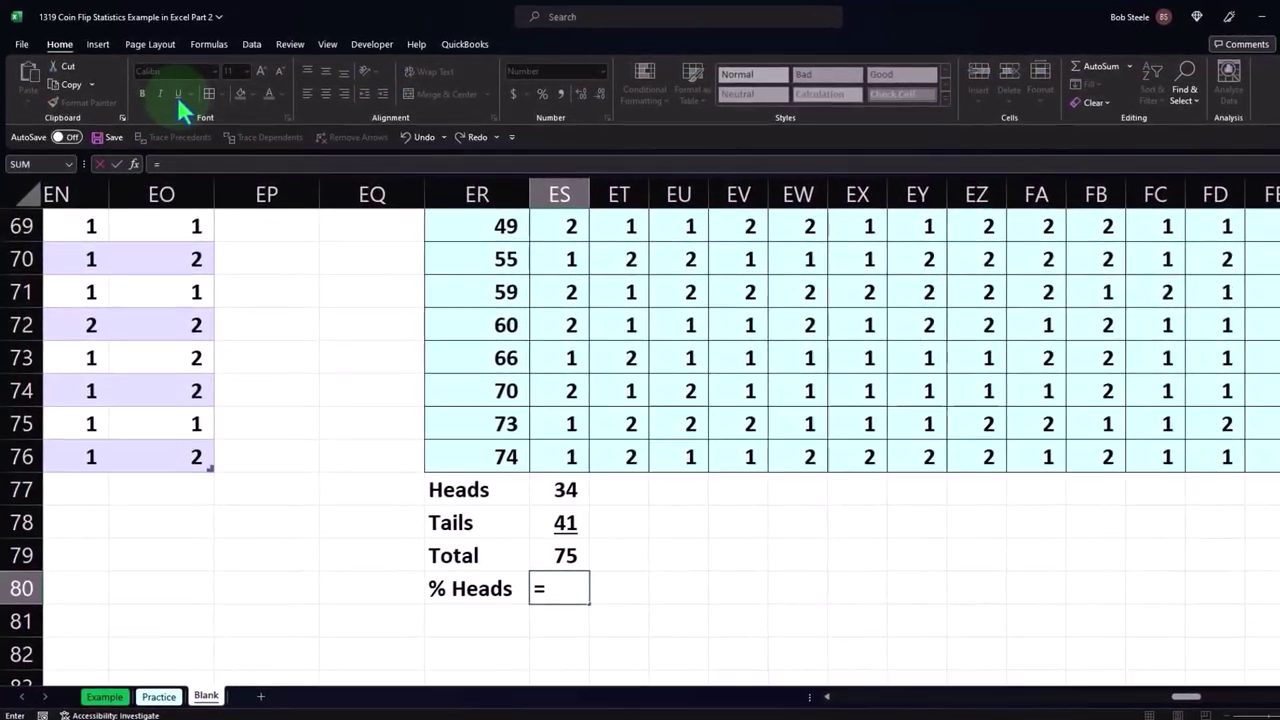
pyautogui.press('Up')
pyautogui.press('Up')
pyautogui.press('Up')
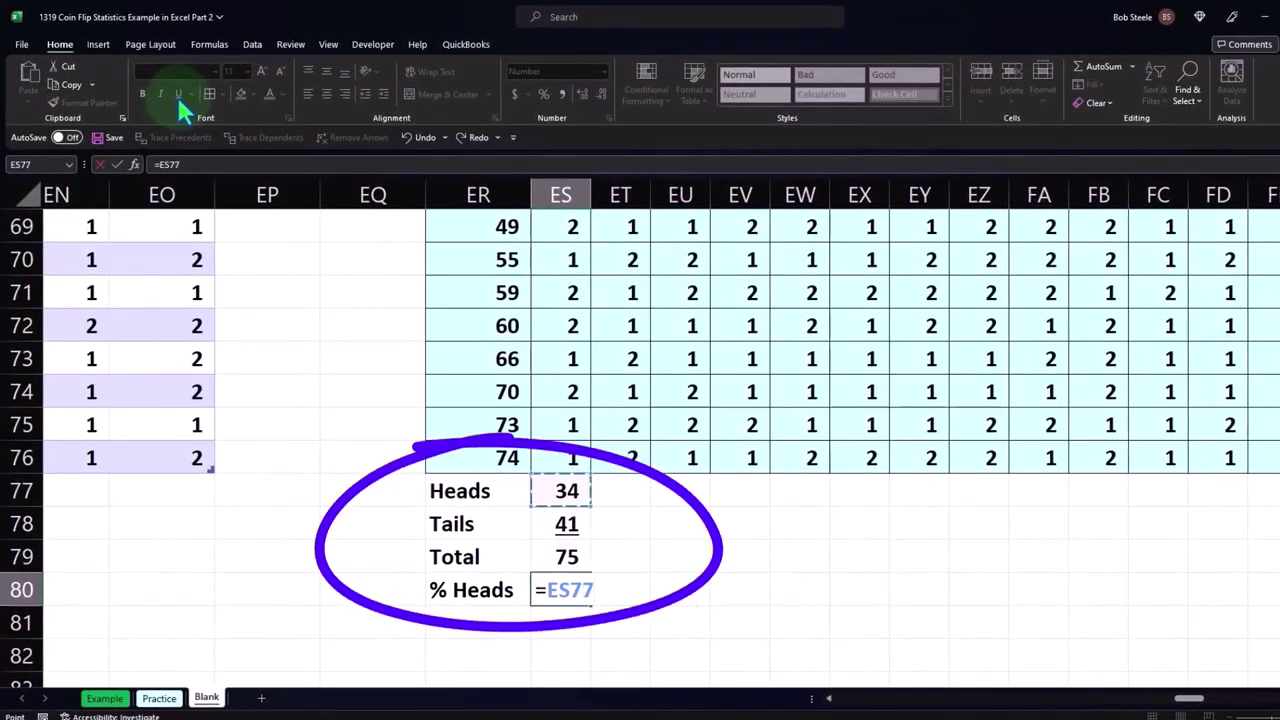
pyautogui.write('/')
pyautogui.press('Up')
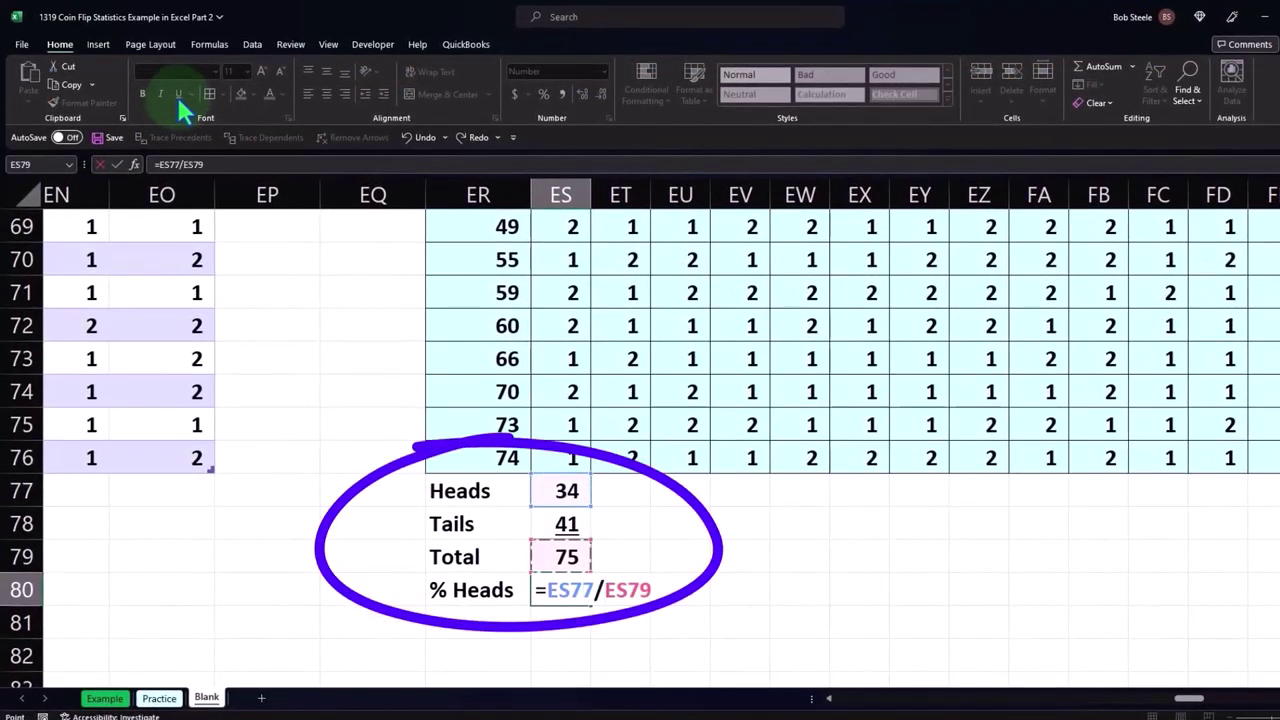
pyautogui.press('Return')
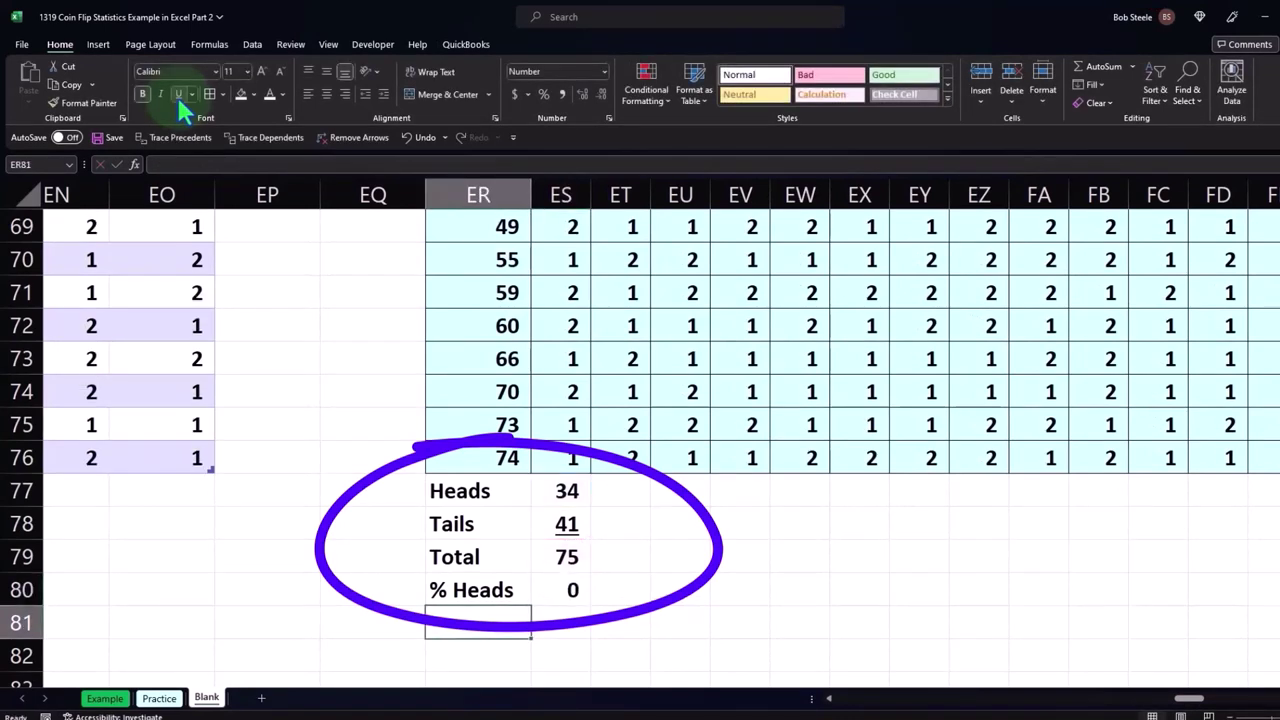
# Step: Format the % Heads result as a percentage with zero decimals, showing 45%
pyautogui.press('Up')
pyautogui.press('Right')
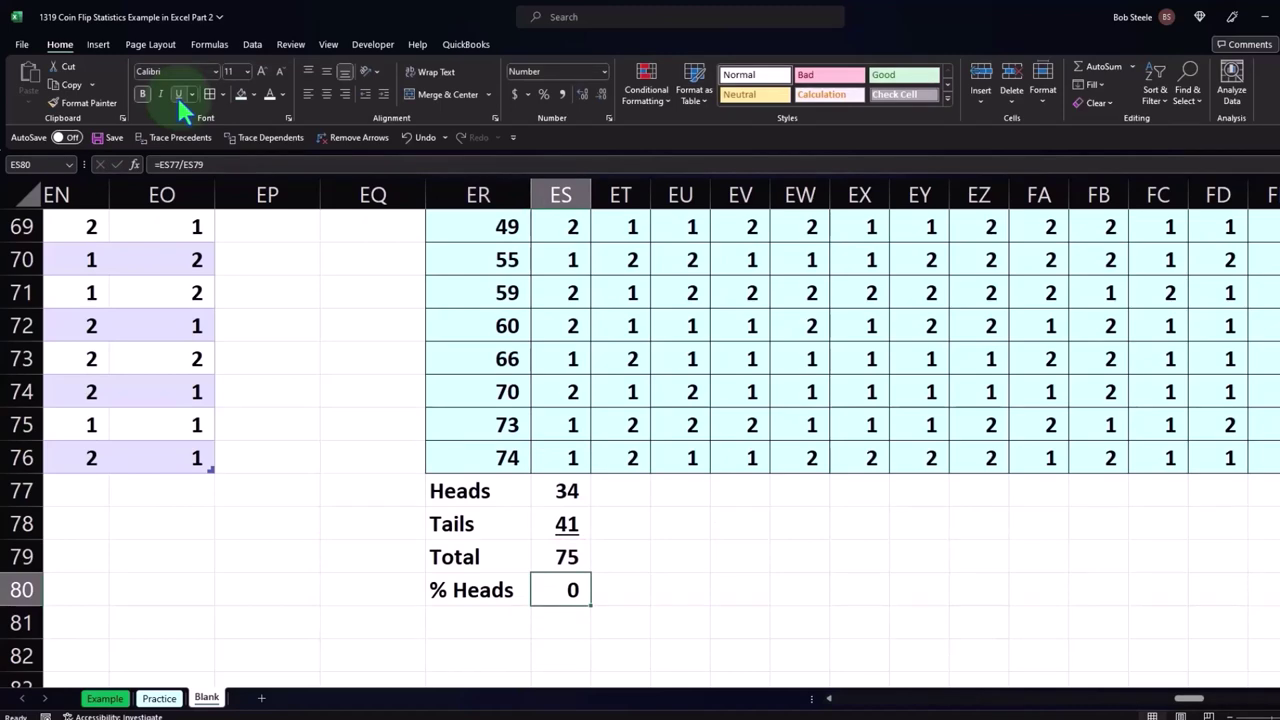
pyautogui.click(544, 95)
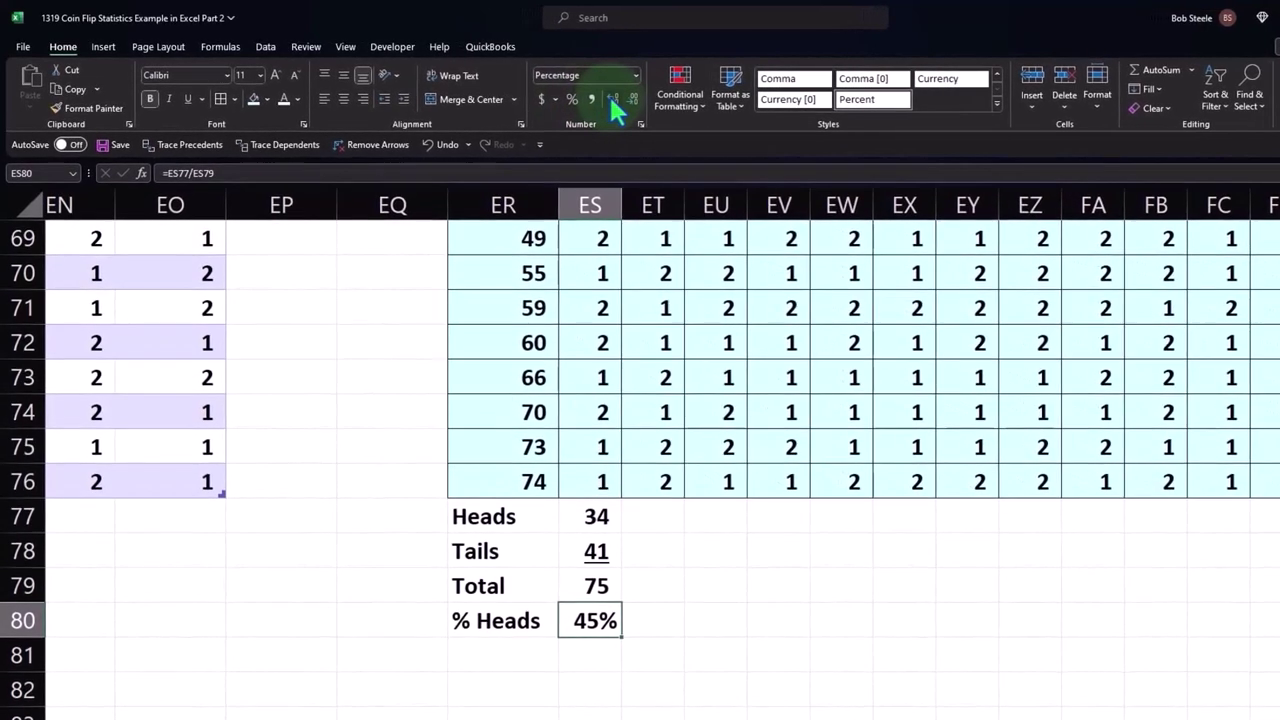
pyautogui.click(604, 98)
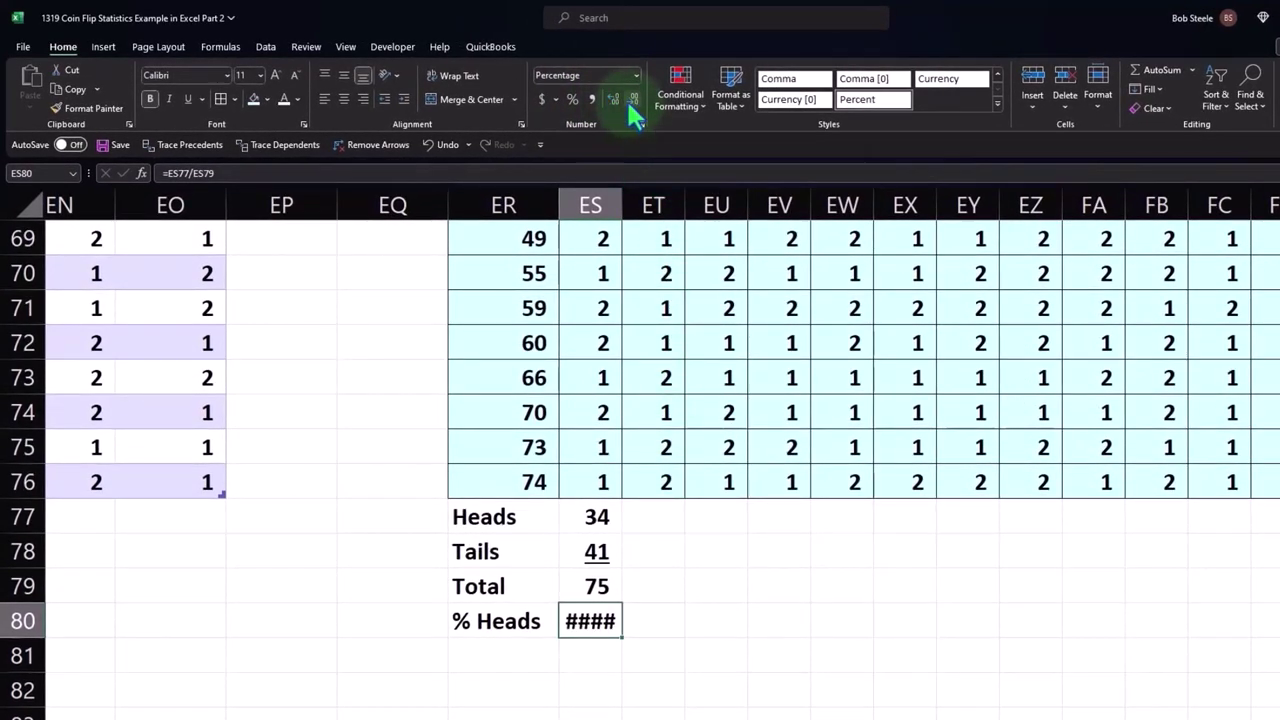
pyautogui.click(632, 100)
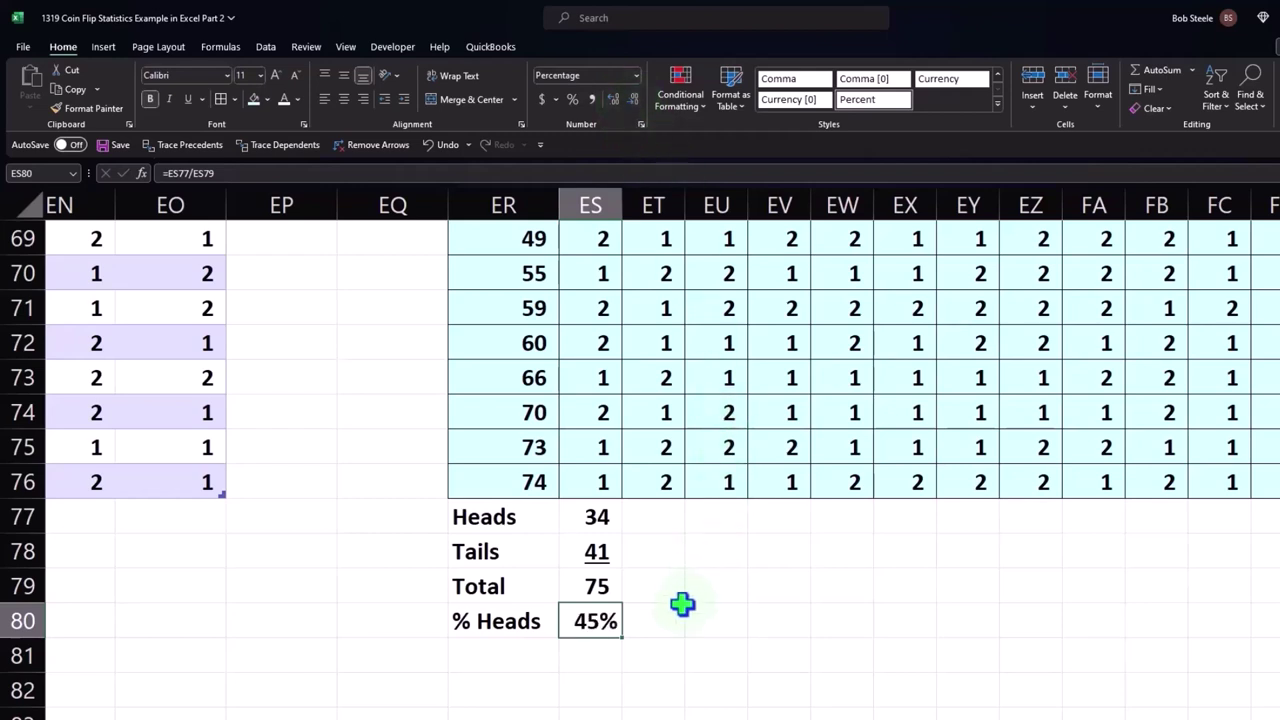
pyautogui.click(540, 665)
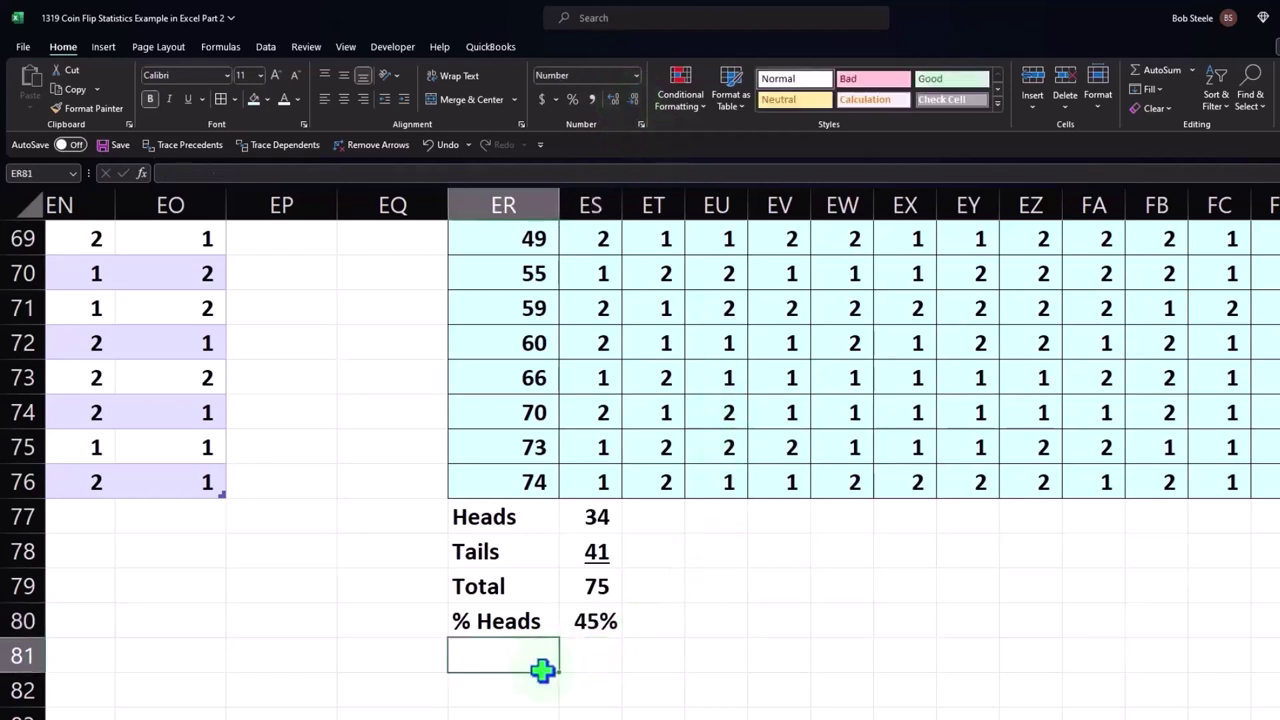
# Step: Add a '% Tails' row with =ES78/ES79 in Percent Style, showing 55%
pyautogui.write('%')
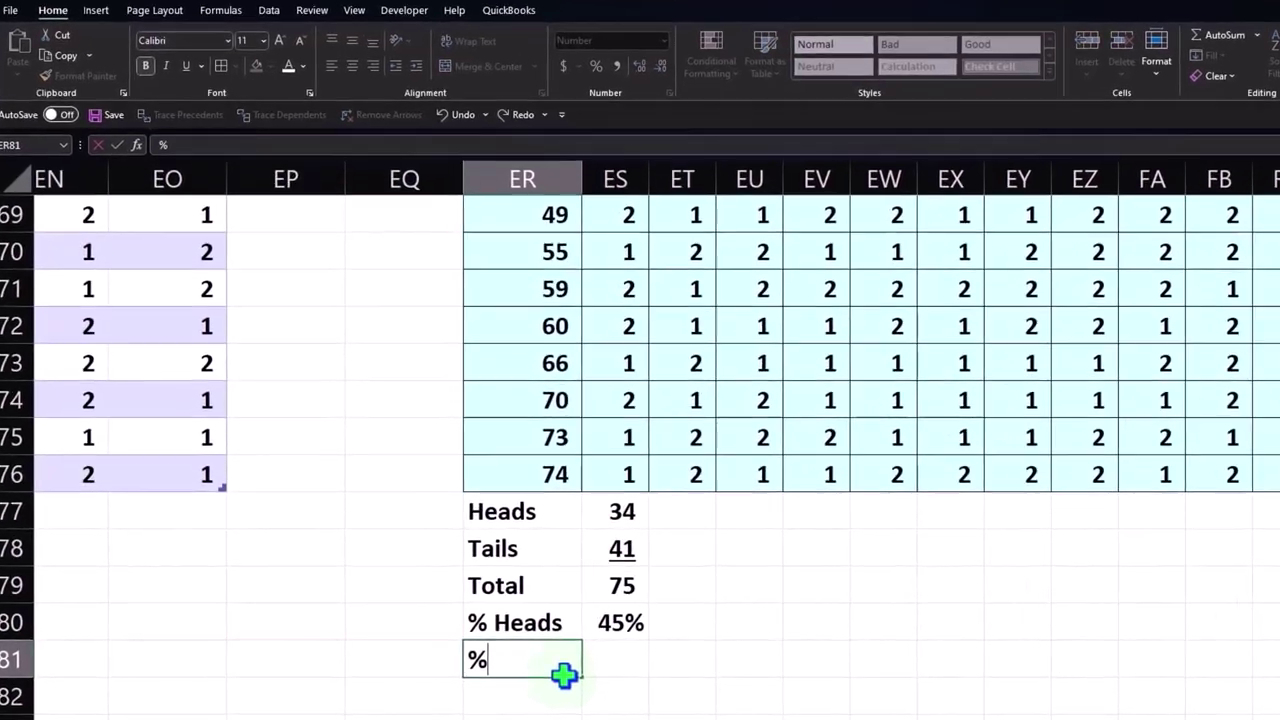
pyautogui.write(' Tails')
pyautogui.press('Tab')
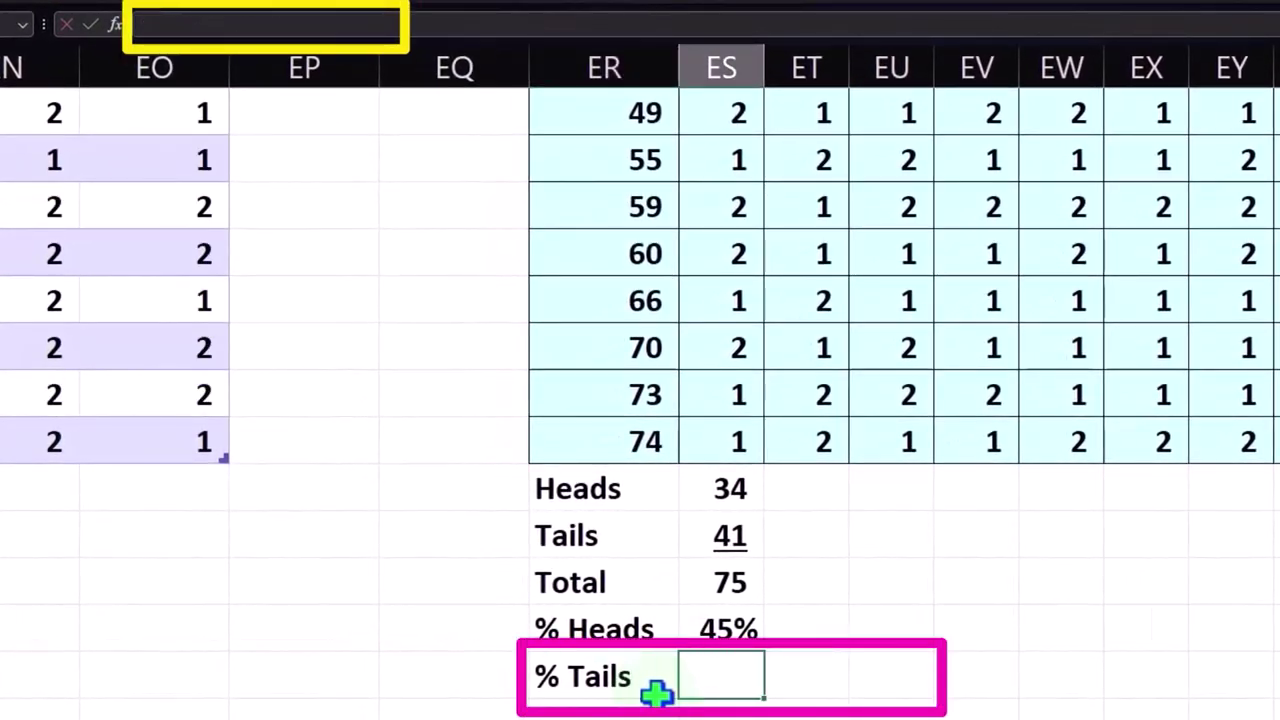
pyautogui.write('=')
pyautogui.press('Up')
pyautogui.press('Up')
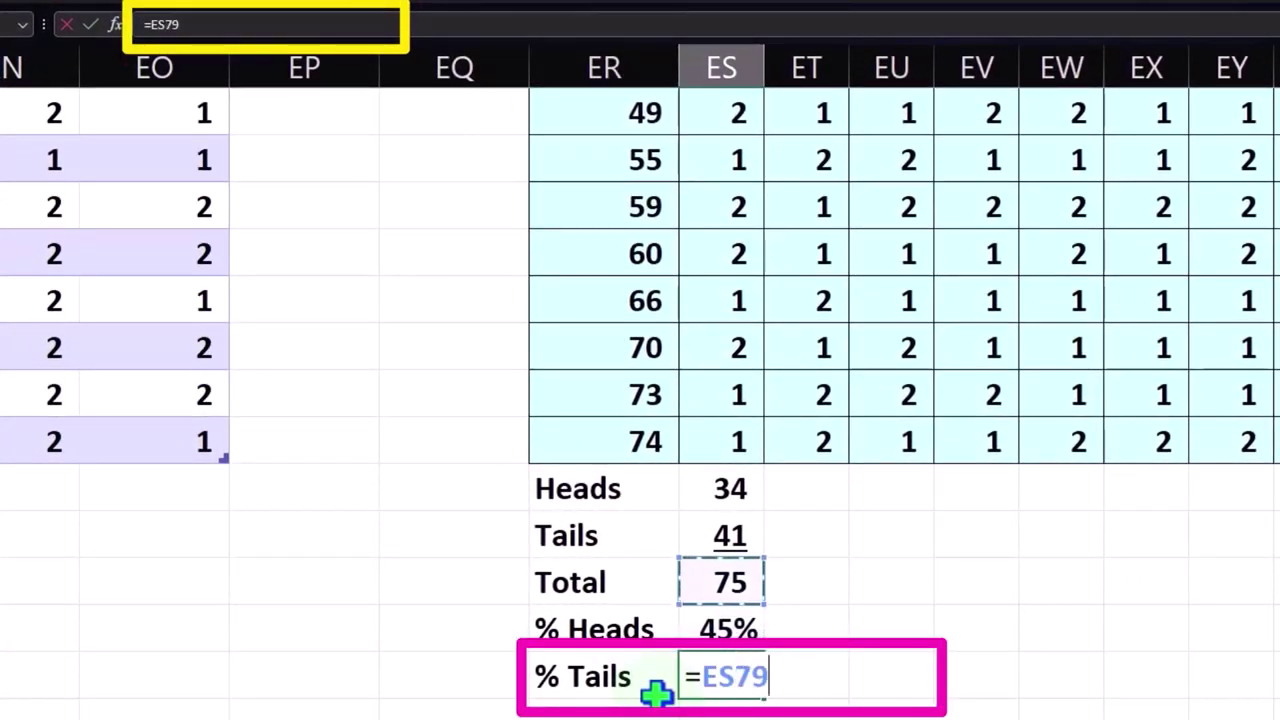
pyautogui.press('Up')
pyautogui.write('/')
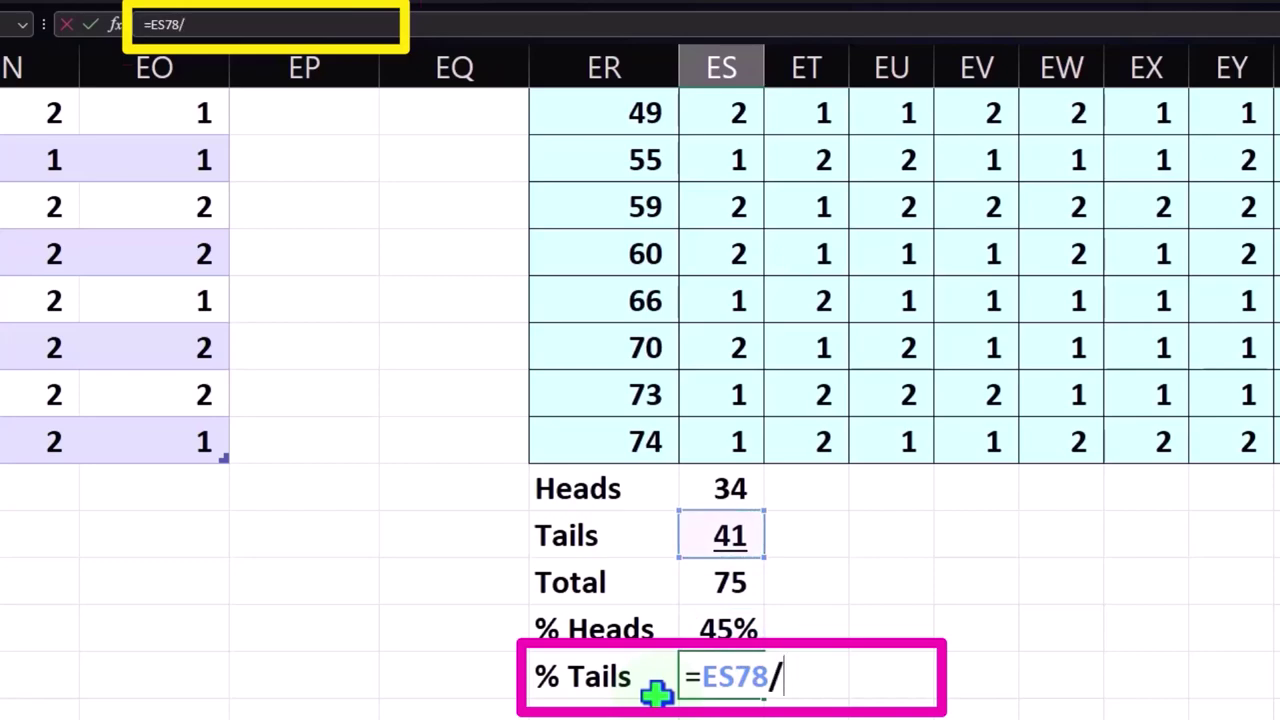
pyautogui.press('Up')
pyautogui.press('Up')
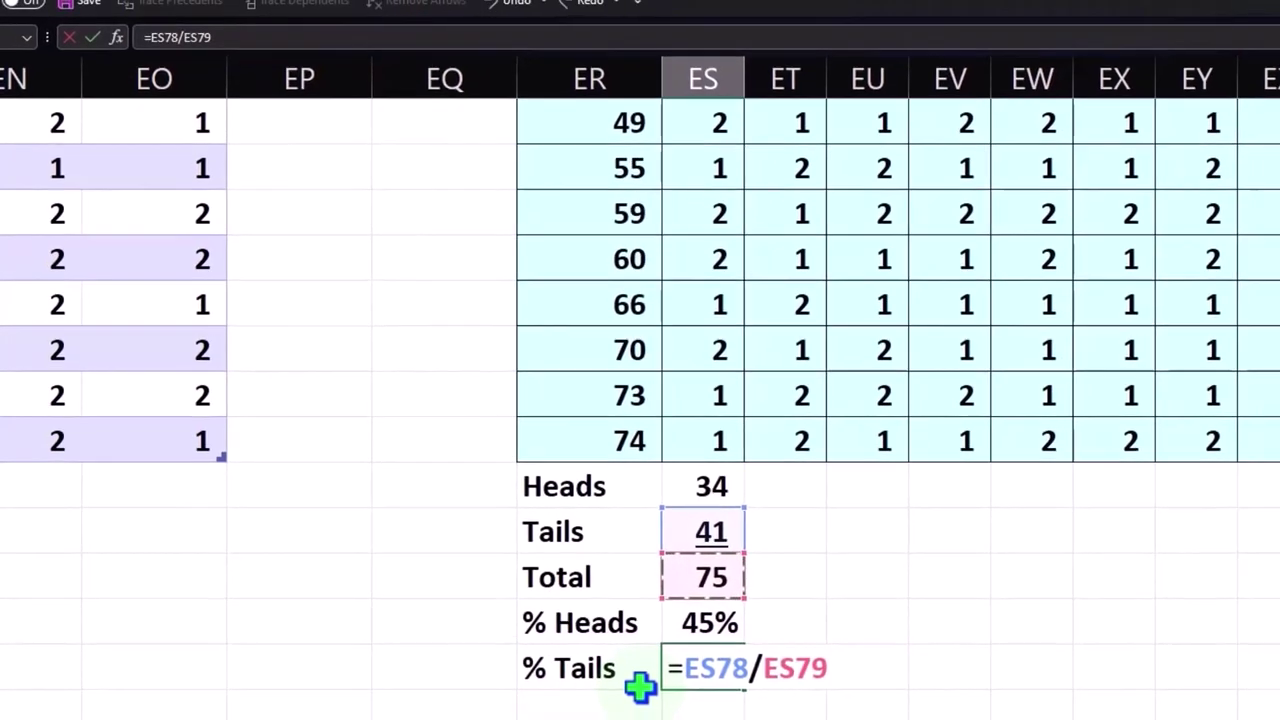
pyautogui.press('Return')
pyautogui.click(608, 650)
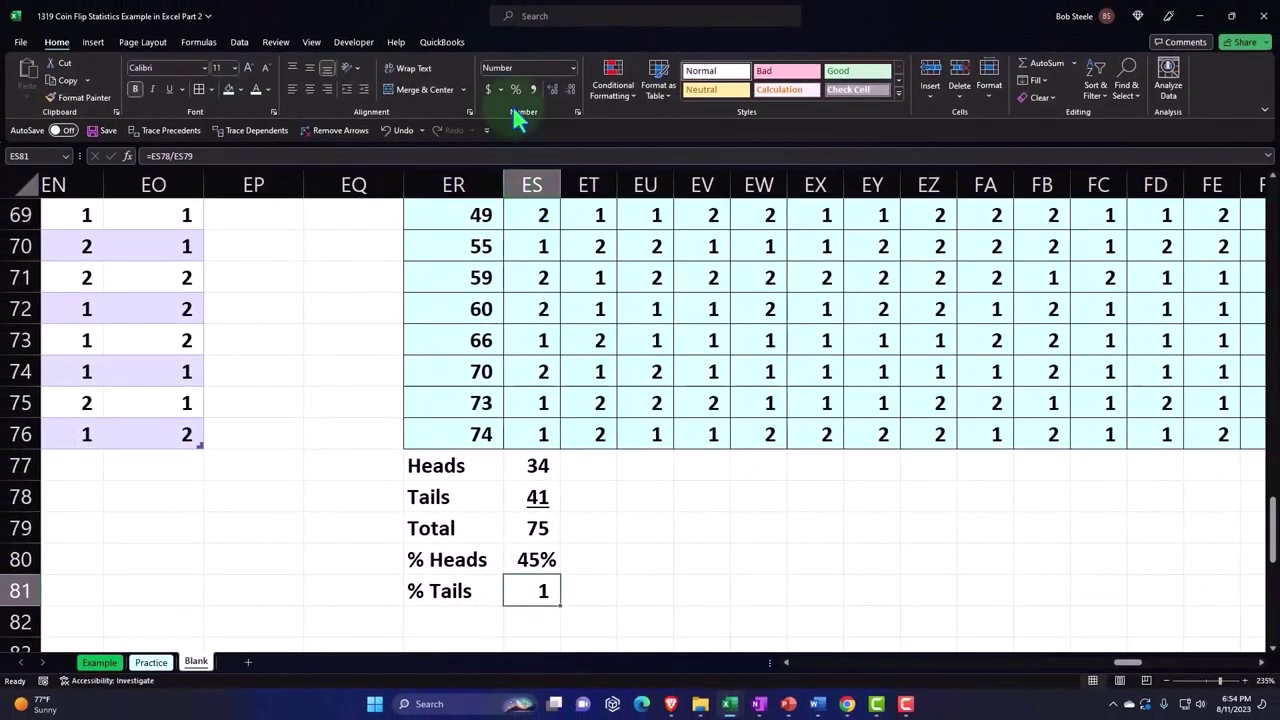
pyautogui.click(511, 89)
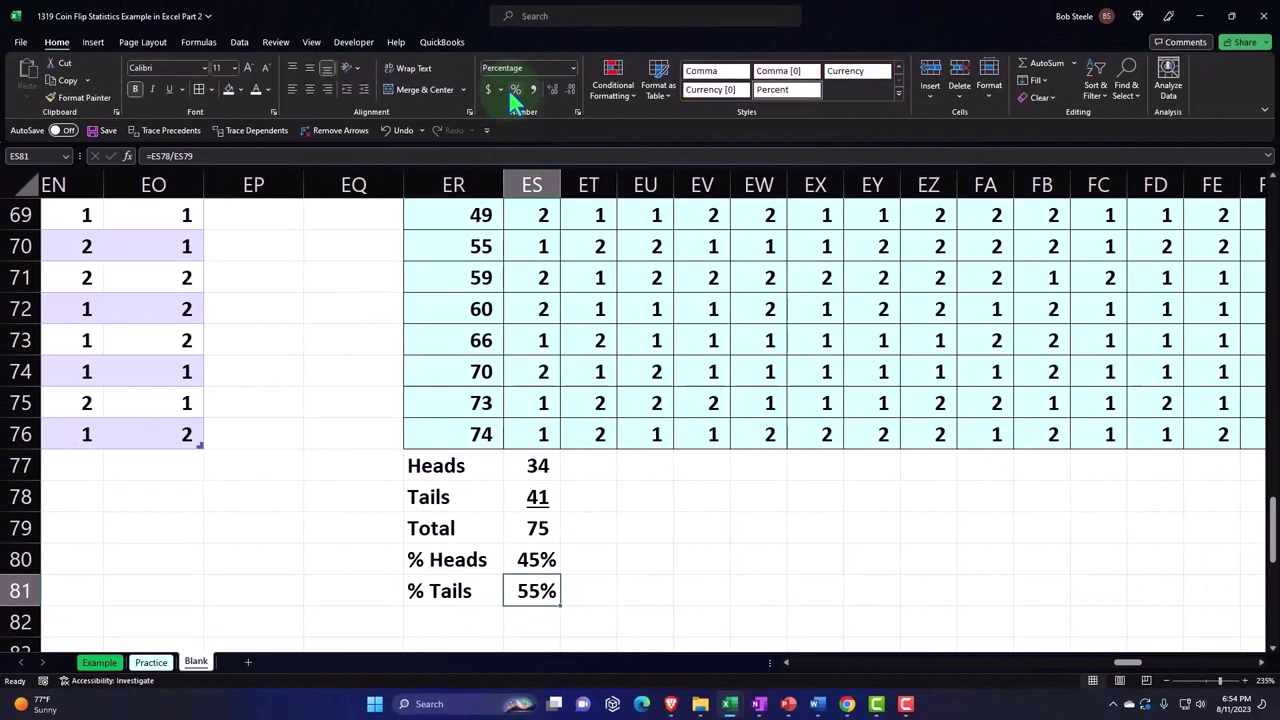
# Step: Add a '% Total' row with =SUM(ES80:ES81) as 100%, widening column ES to fit
pyautogui.press('Return')
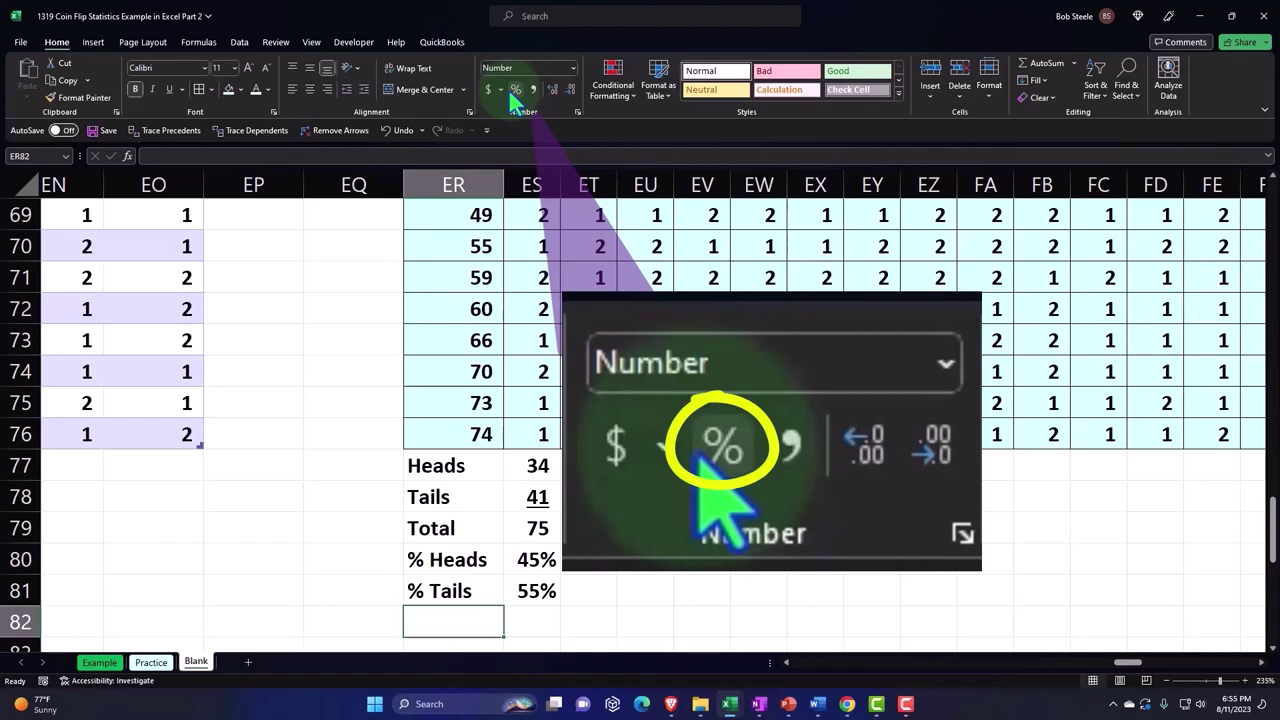
pyautogui.write('% Total')
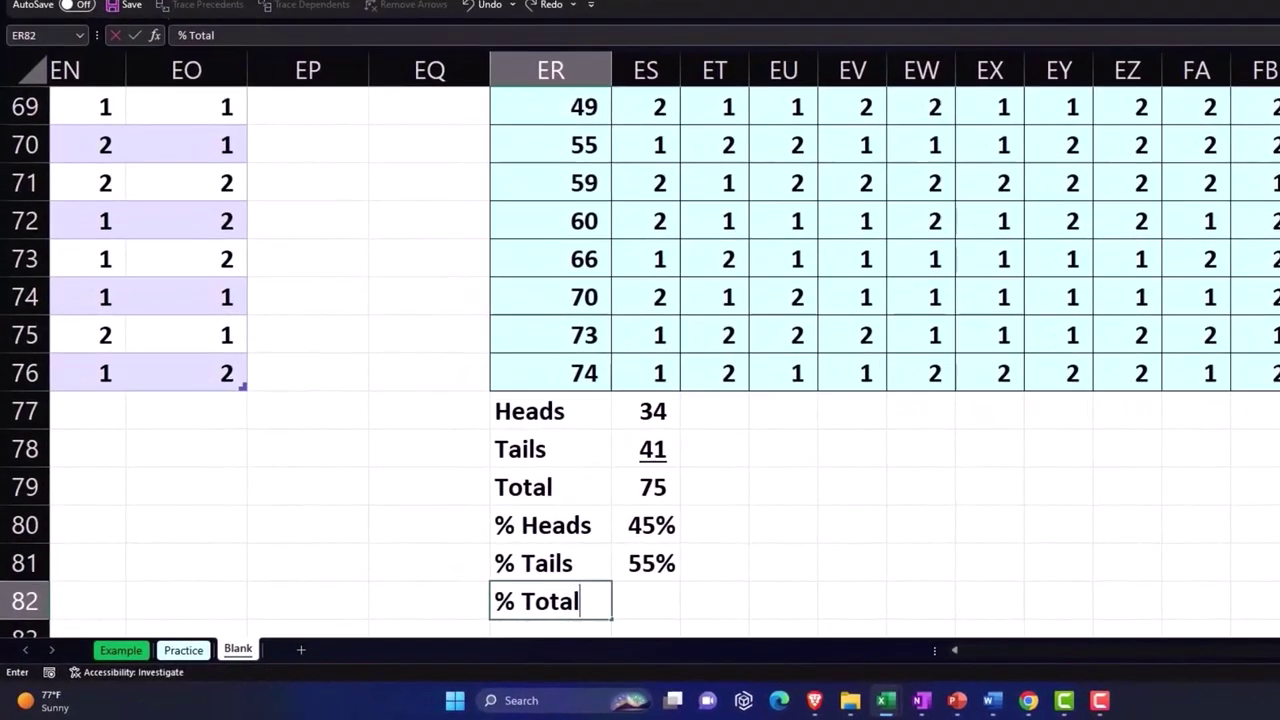
pyautogui.press('Tab')
pyautogui.write('=s')
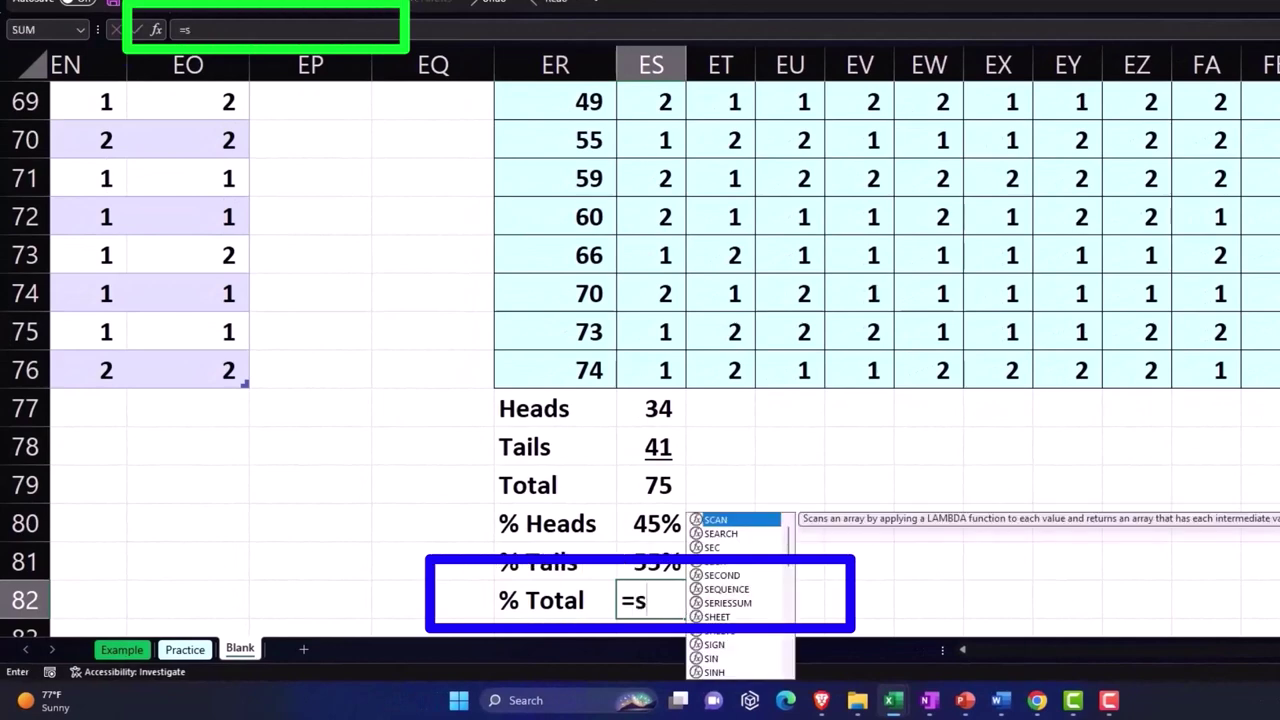
pyautogui.write('um(')
pyautogui.press('Up')
pyautogui.press('Up')
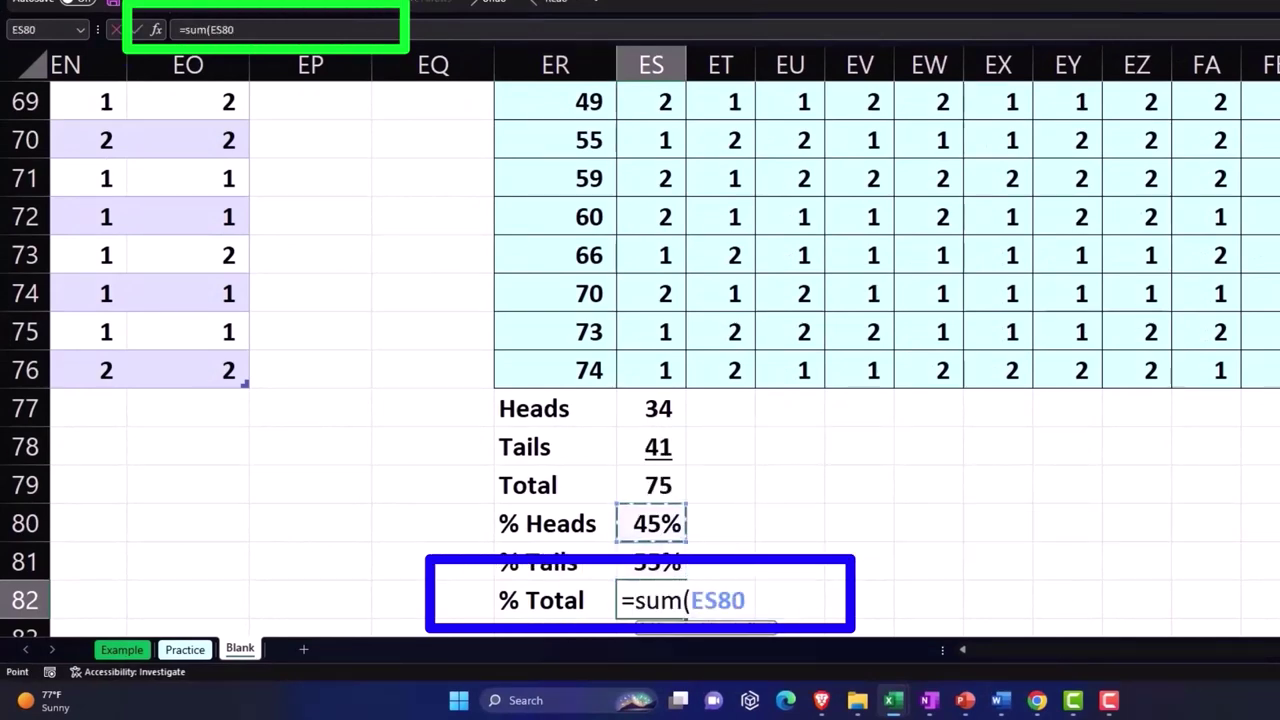
pyautogui.hotkey('shift', 'Down')
pyautogui.press('Return')
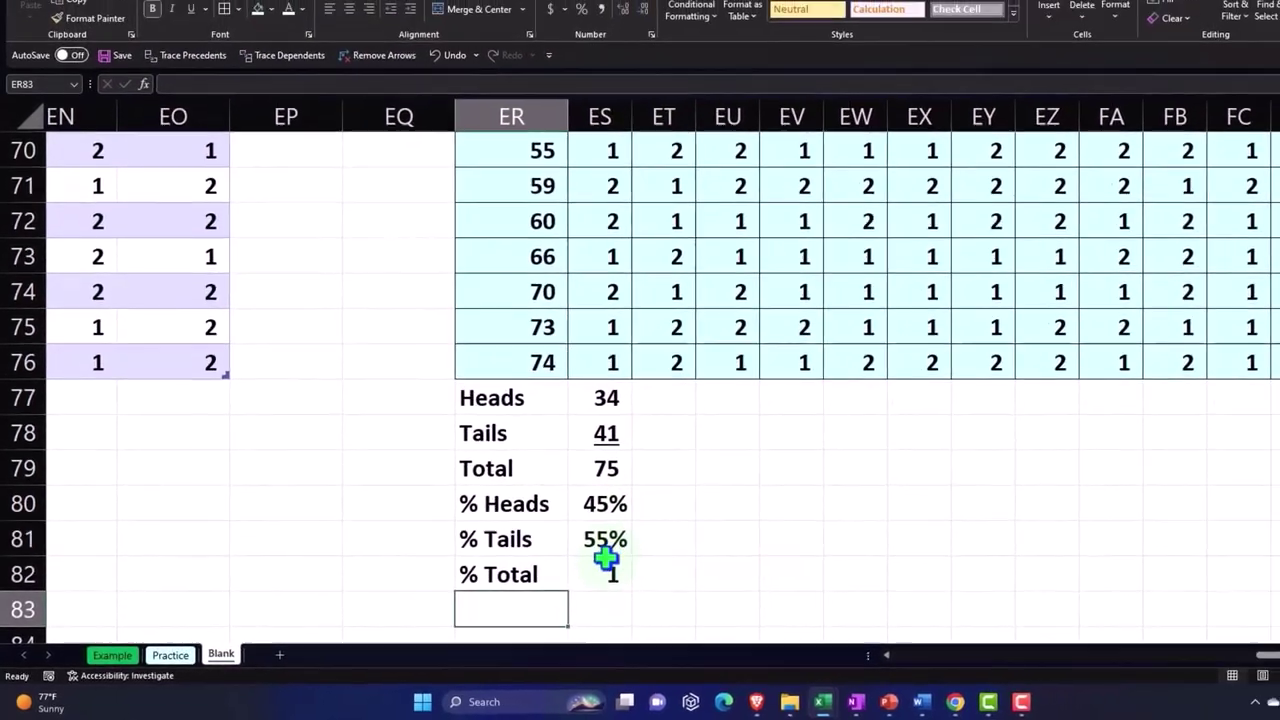
pyautogui.click(553, 582)
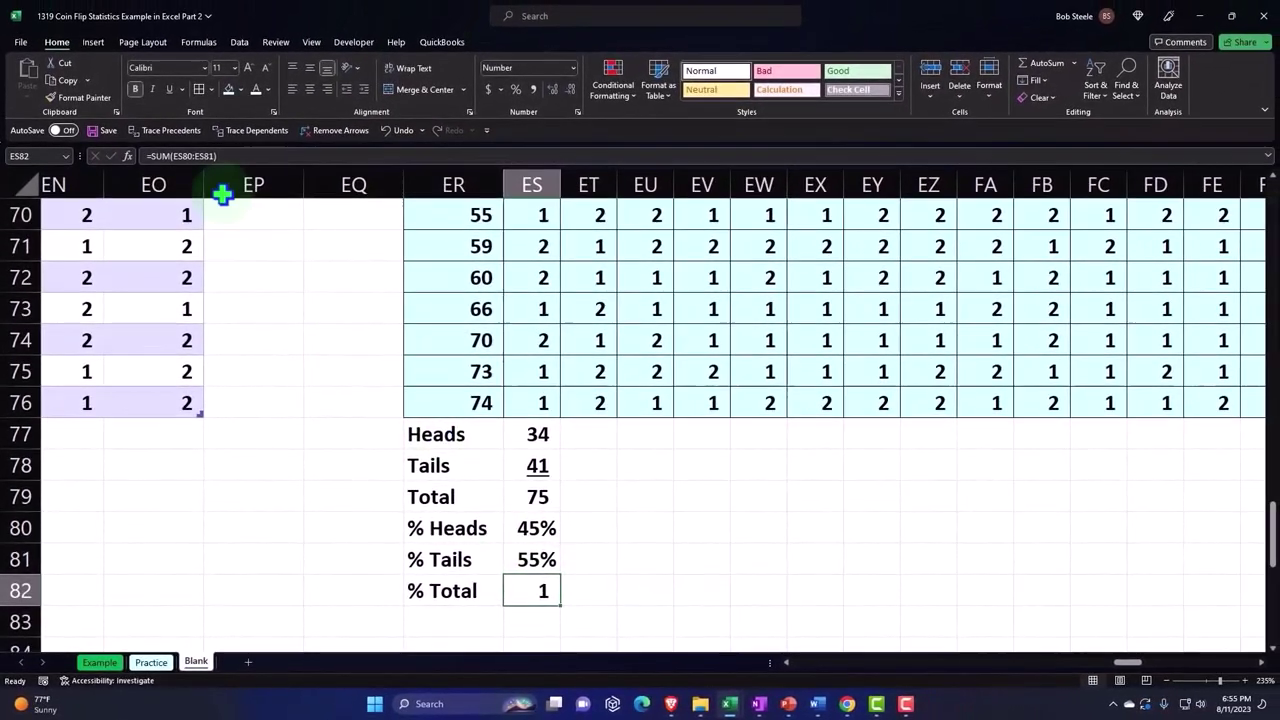
pyautogui.click(516, 90)
pyautogui.press('Return')
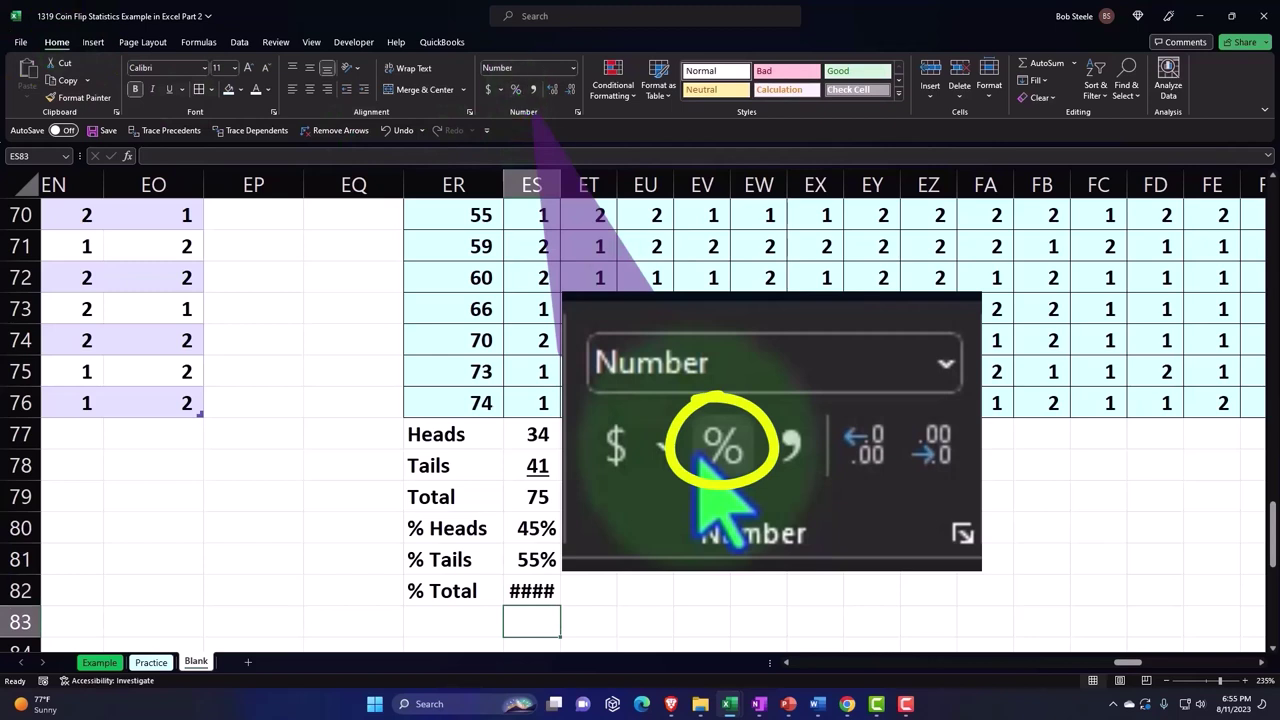
pyautogui.moveTo(561, 188); pyautogui.dragTo(570, 188)
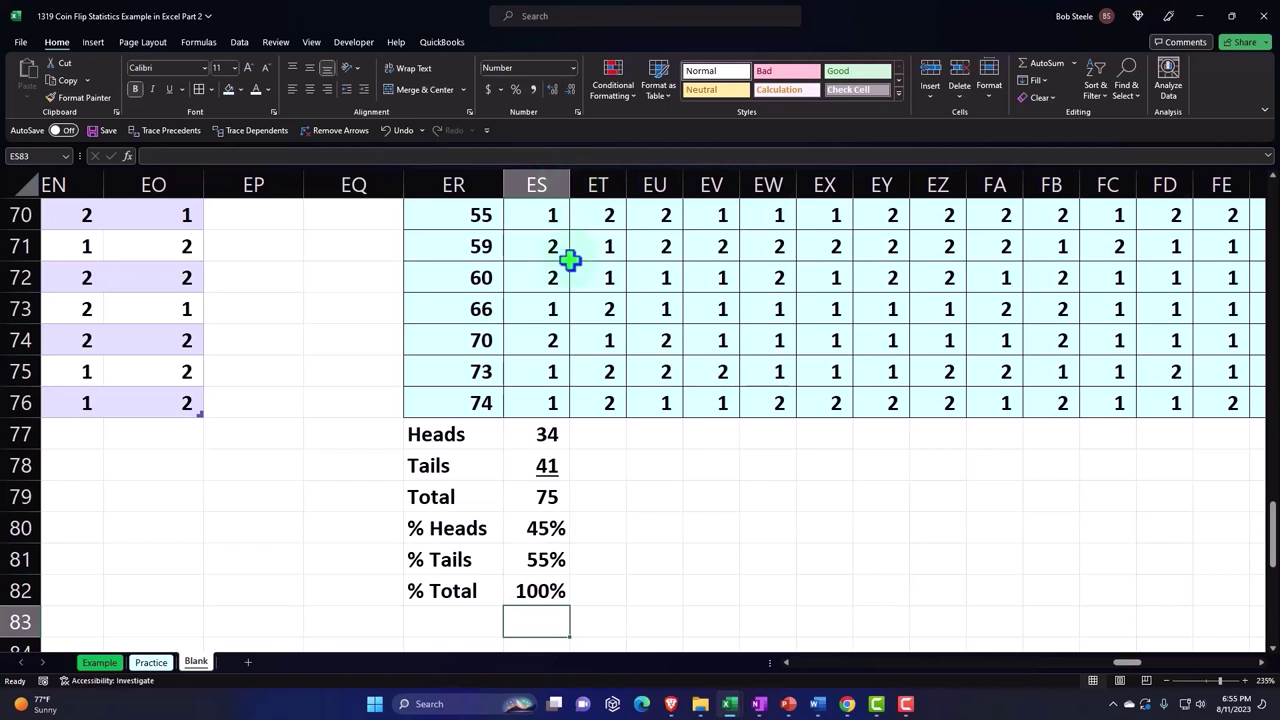
pyautogui.click(549, 560)
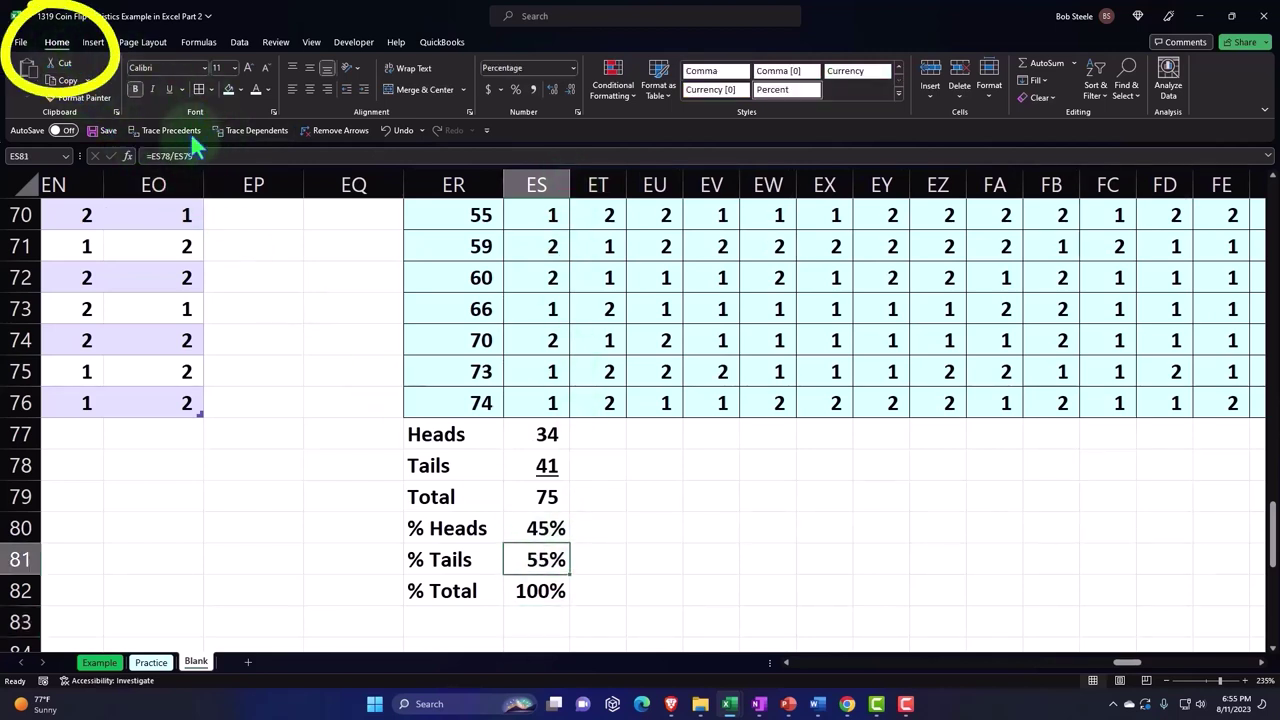
# Step: Underline the 55% % Tails value, then review the count formulas from ES77 down
pyautogui.click(168, 89)
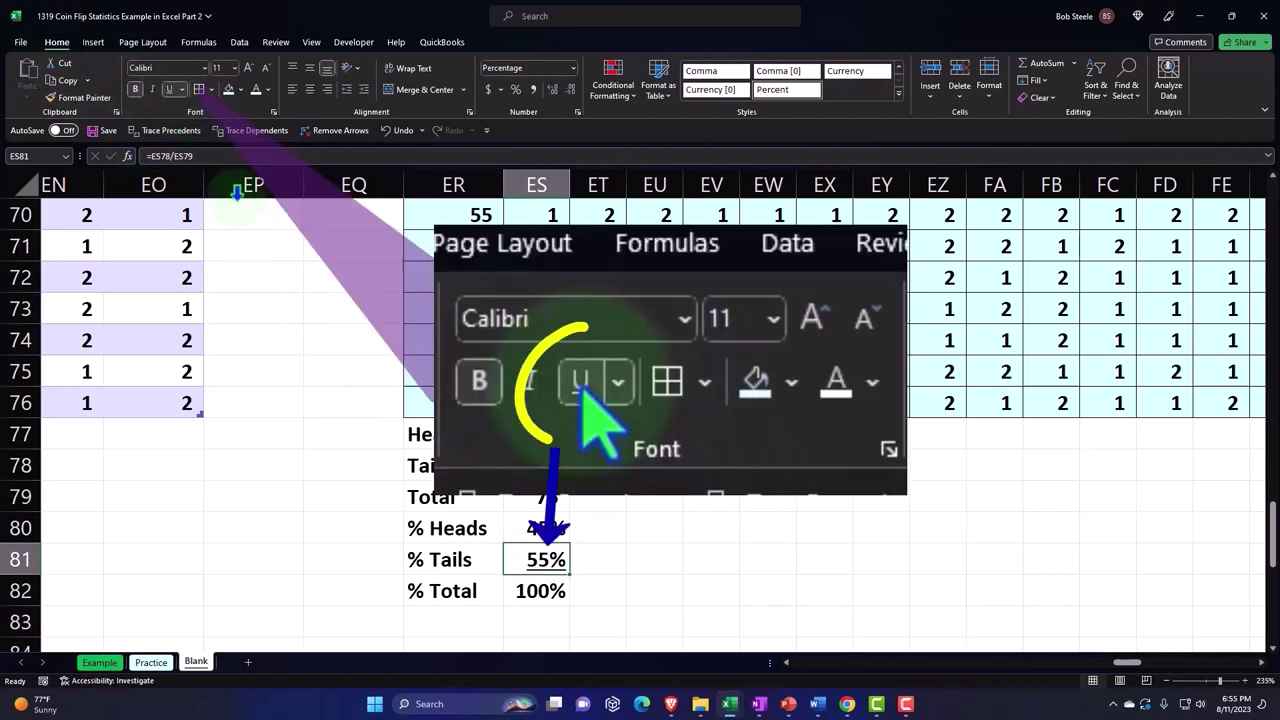
pyautogui.click(621, 580)
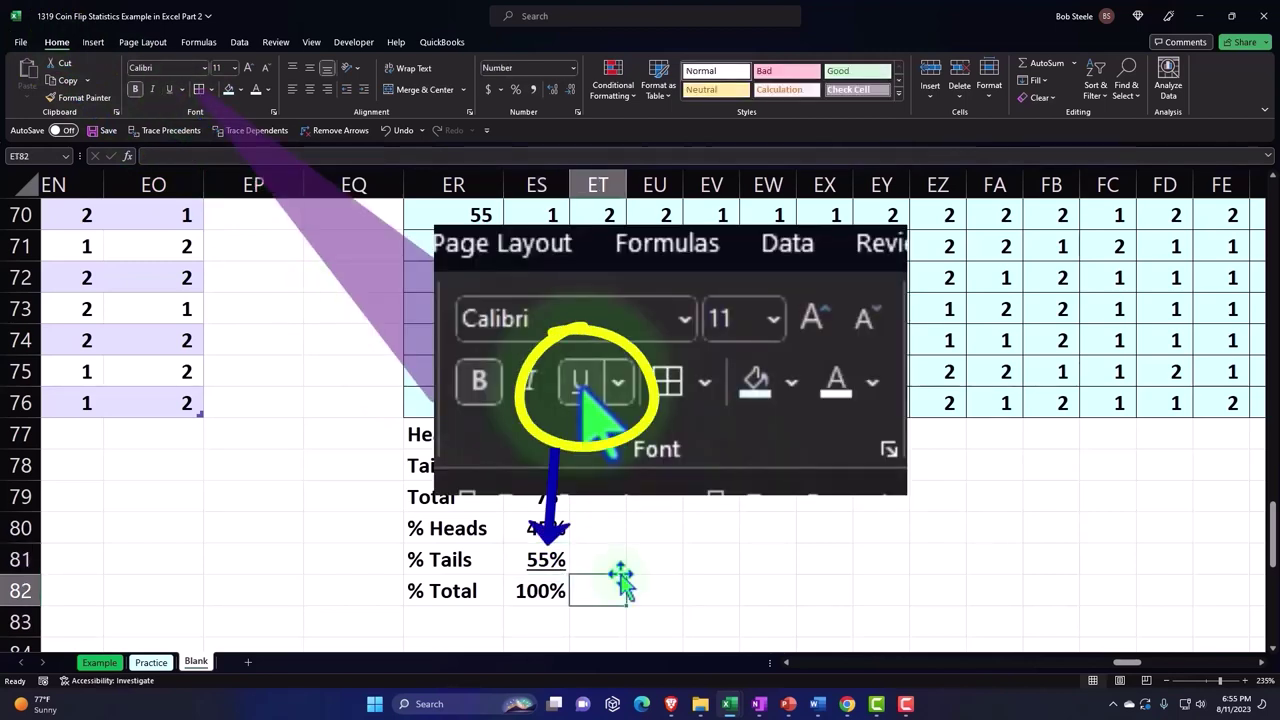
pyautogui.click(537, 434)
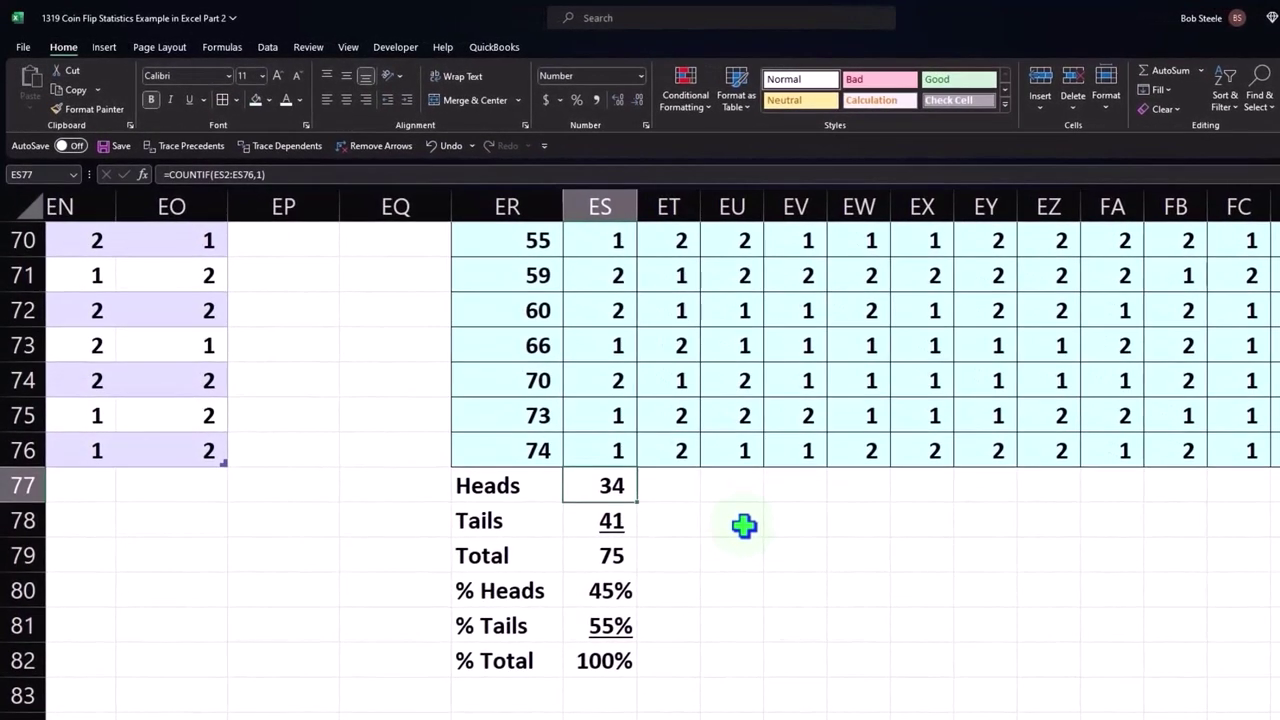
pyautogui.press('Down')
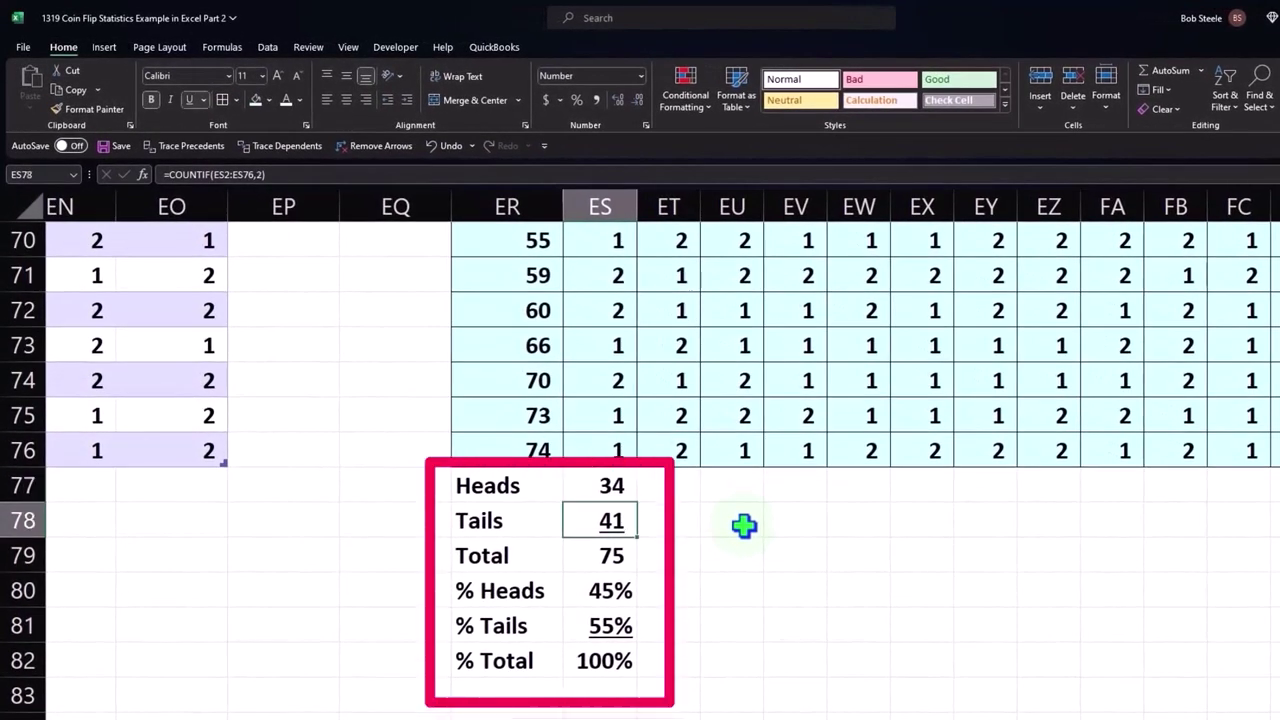
pyautogui.press('Down')
pyautogui.press('Down')
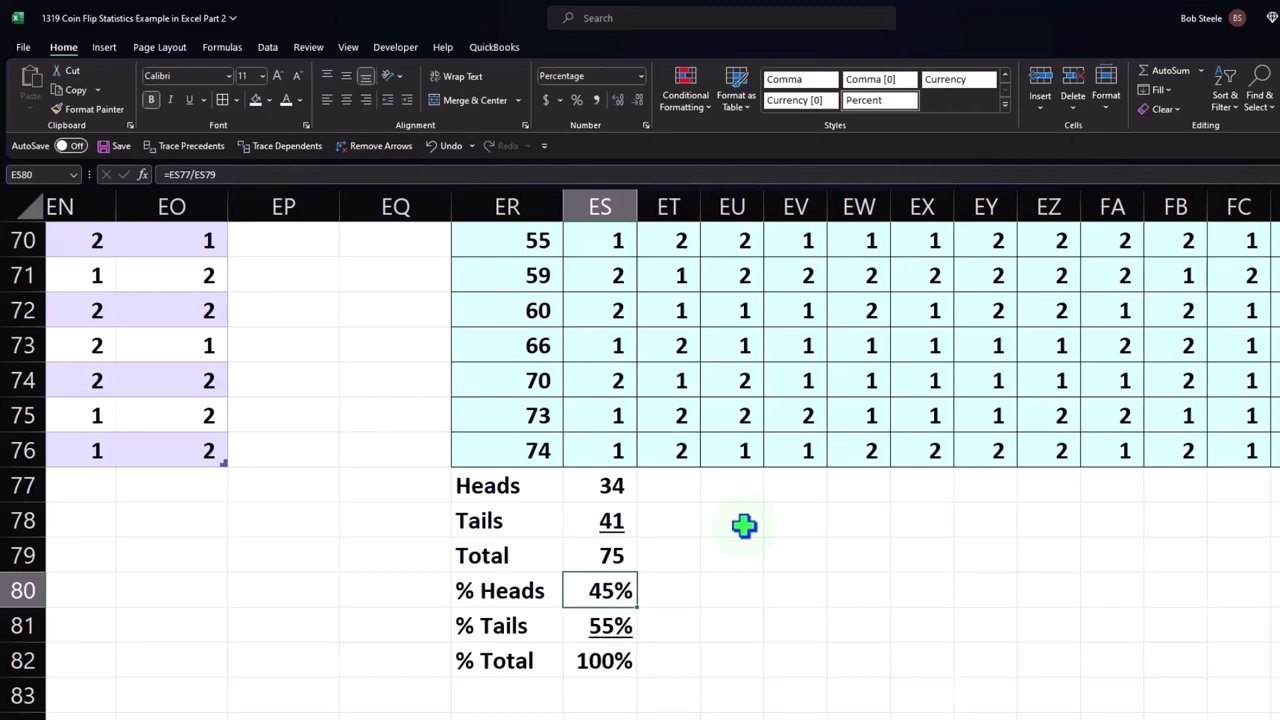
# Step: Fill the Heads through % Total formulas in ES77:ES82 across to column IN
pyautogui.moveTo(614, 490); pyautogui.dragTo(612, 657)
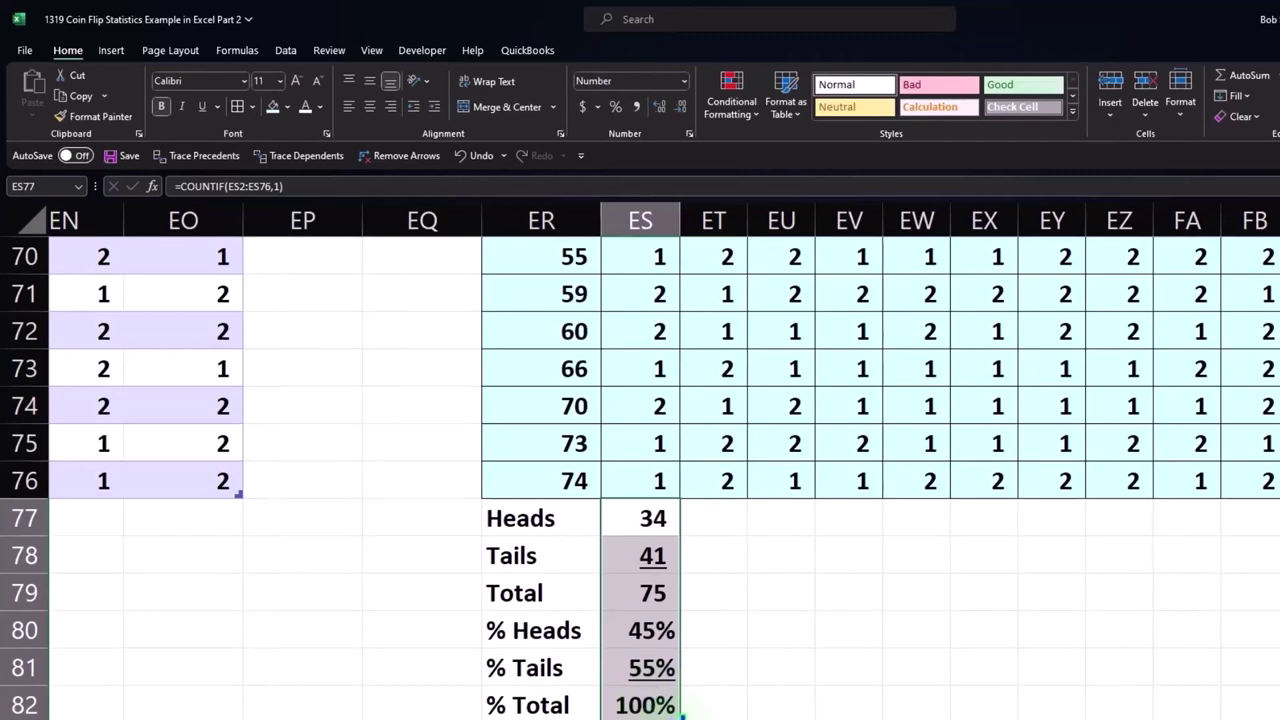
pyautogui.moveTo(681, 712)
pyautogui.mouseDown()
pyautogui.moveTo(1010, 607)
pyautogui.moveTo(1117, 604)
pyautogui.mouseUp()
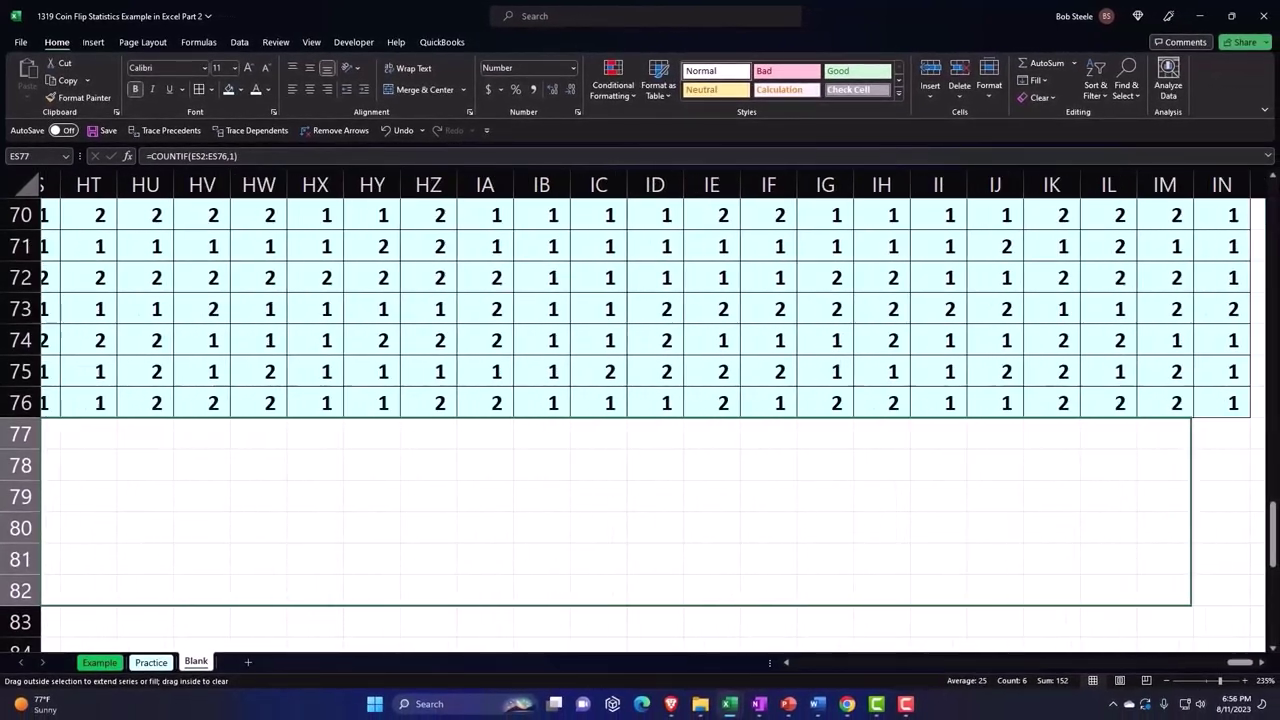
pyautogui.moveTo(1117, 604); pyautogui.dragTo(1076, 594)
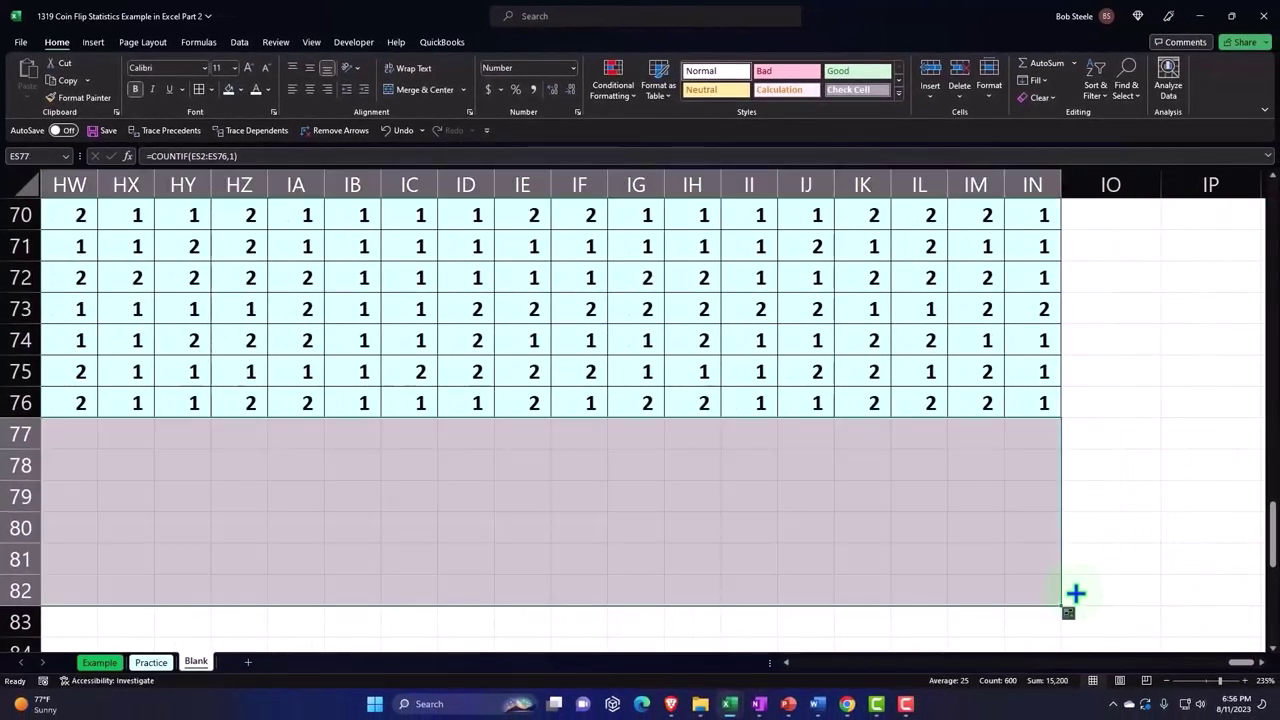
pyautogui.click(1048, 598)
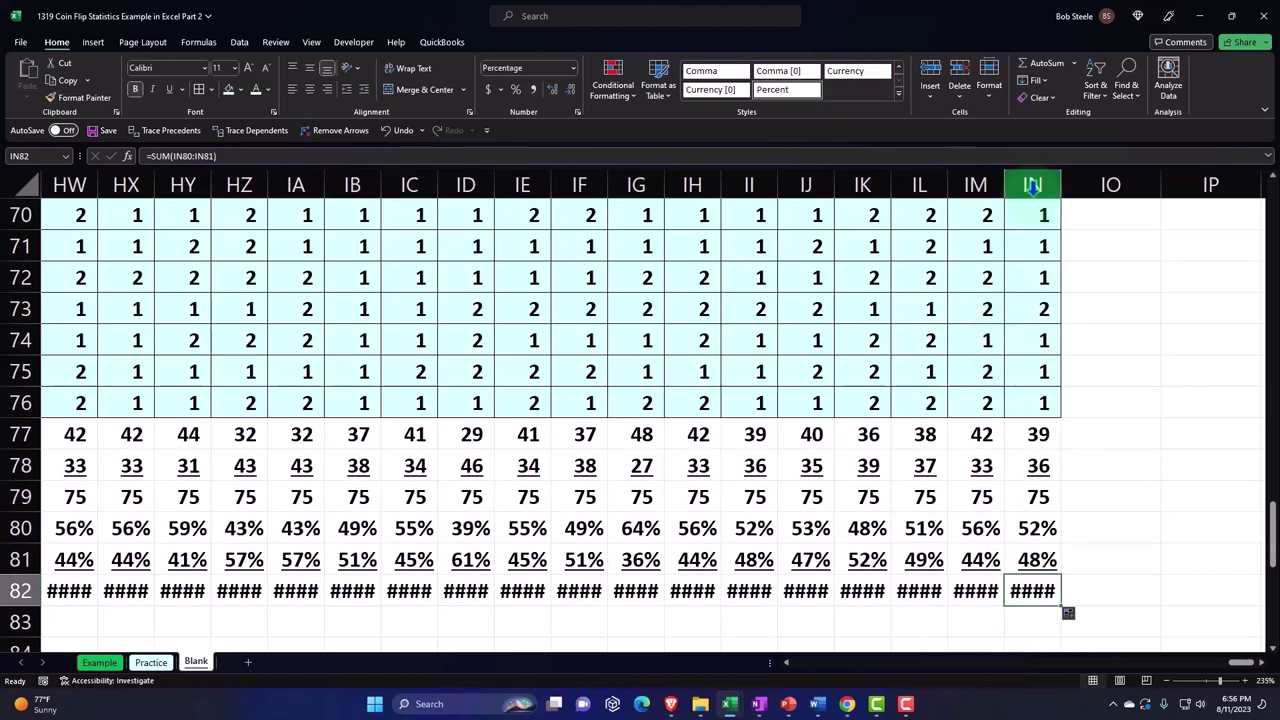
# Step: Widen columns ES through IN so the 100% results fit, then review the % Total and % Heads values
pyautogui.moveTo(1032, 184)
pyautogui.mouseDown()
pyautogui.moveTo(5, 198)
pyautogui.moveTo(5, 212)
pyautogui.mouseUp()
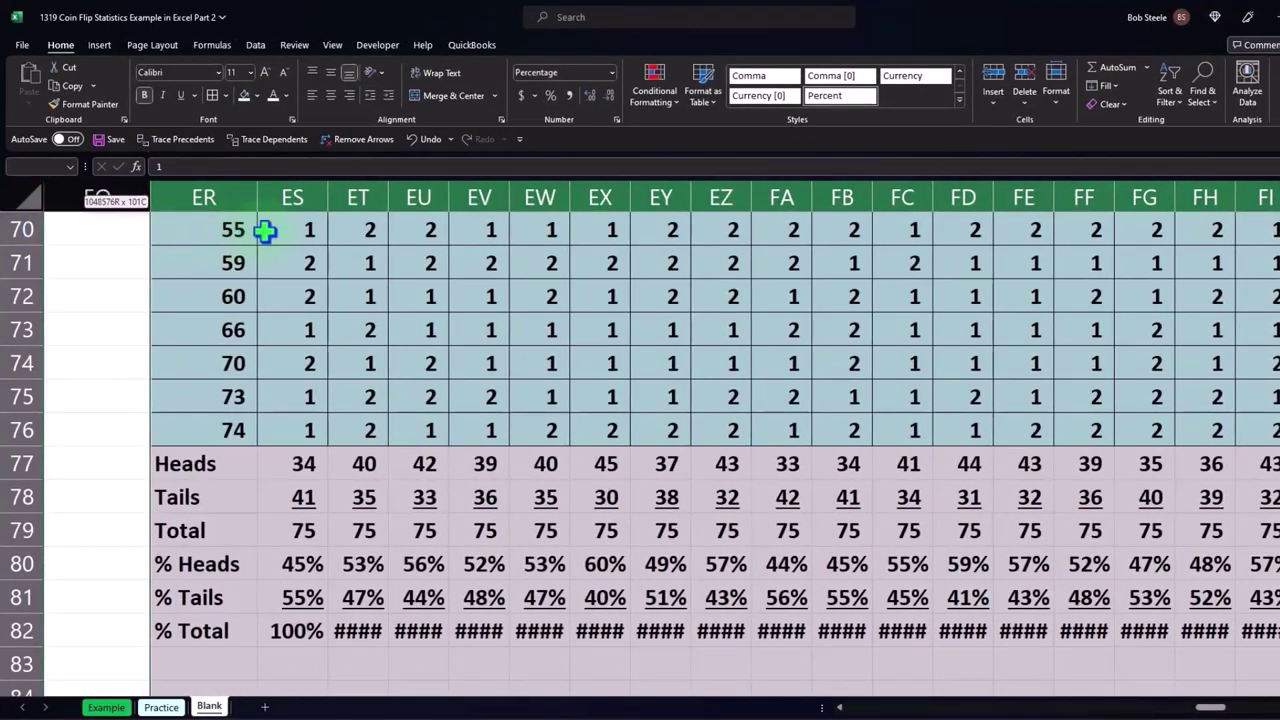
pyautogui.moveTo(5, 212); pyautogui.dragTo(303, 231)
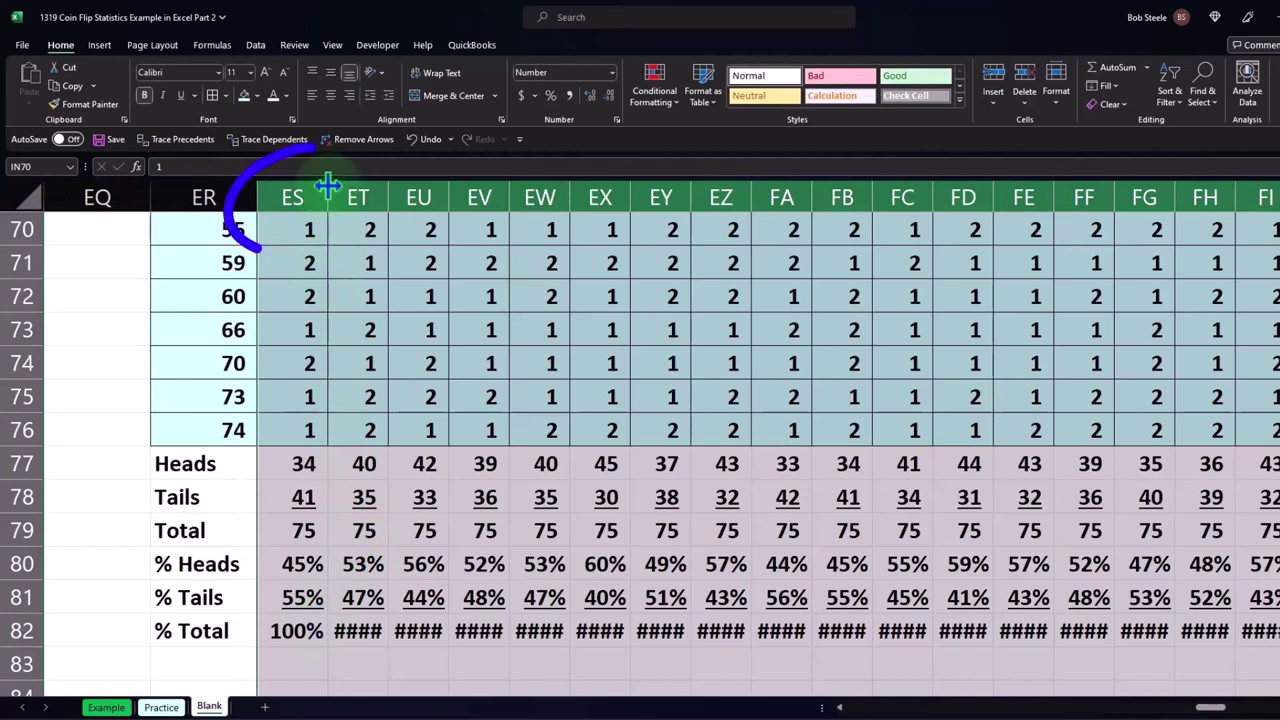
pyautogui.moveTo(328, 186); pyautogui.dragTo(329, 186)
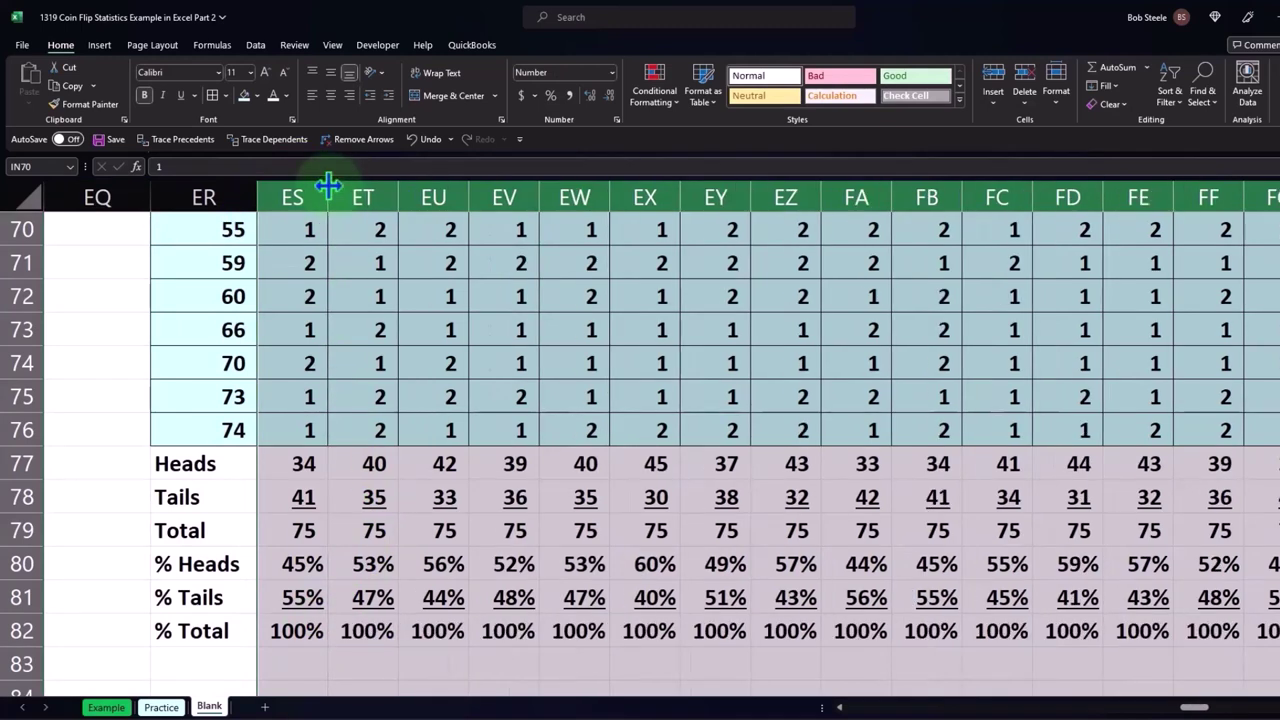
pyautogui.click(292, 630)
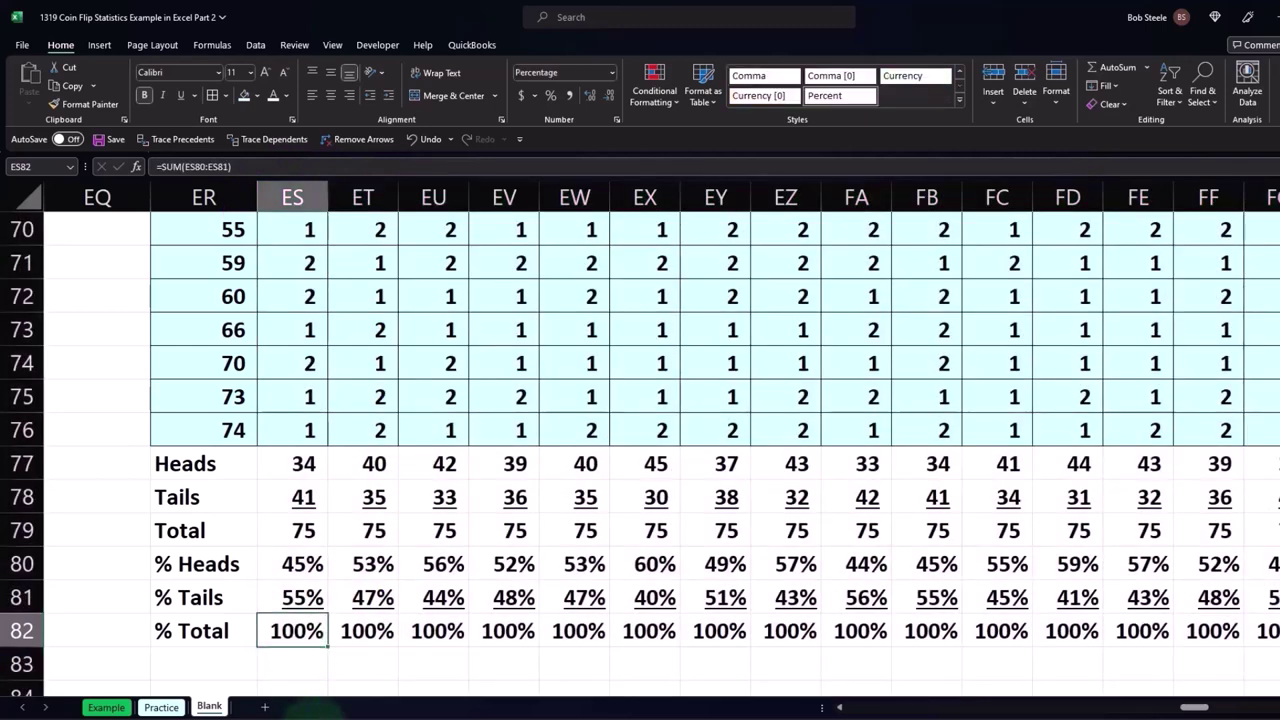
pyautogui.moveTo(335, 583); pyautogui.dragTo(498, 532)
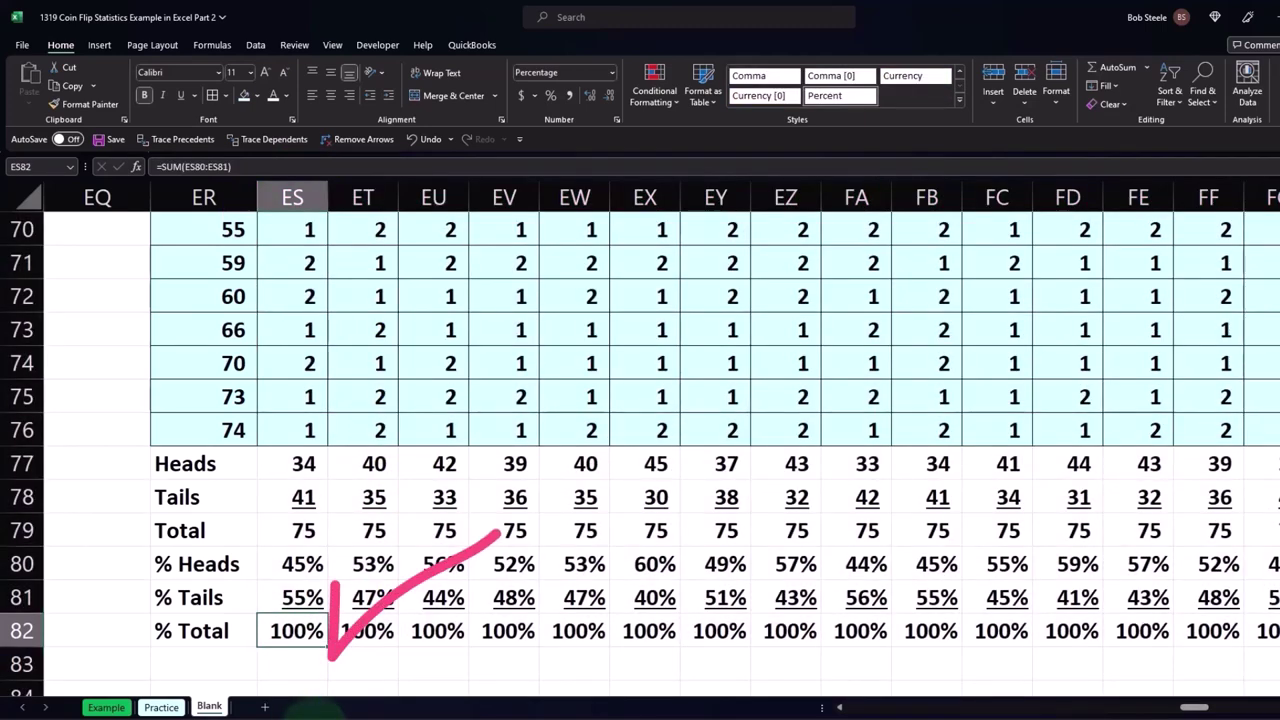
pyautogui.click(300, 563)
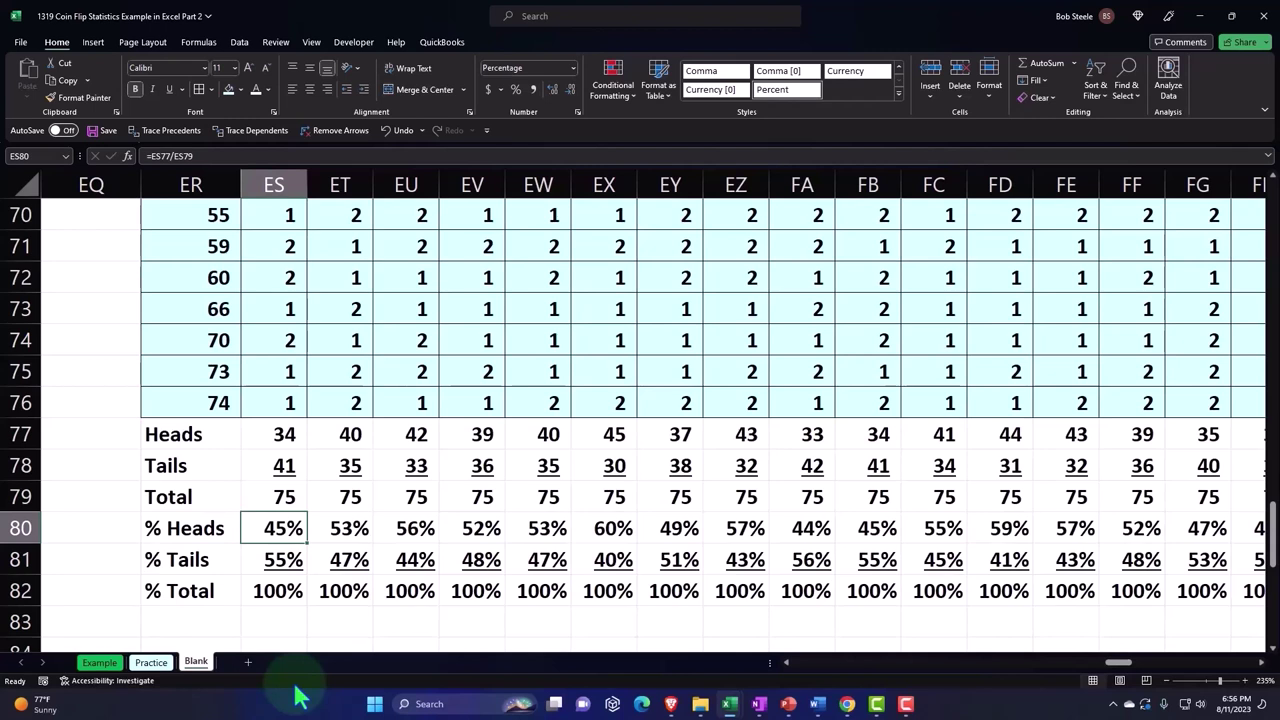
# Step: Check the % Heads values across the Test columns, then select ER77:IN82
pyautogui.press('Right')
pyautogui.press('Right')
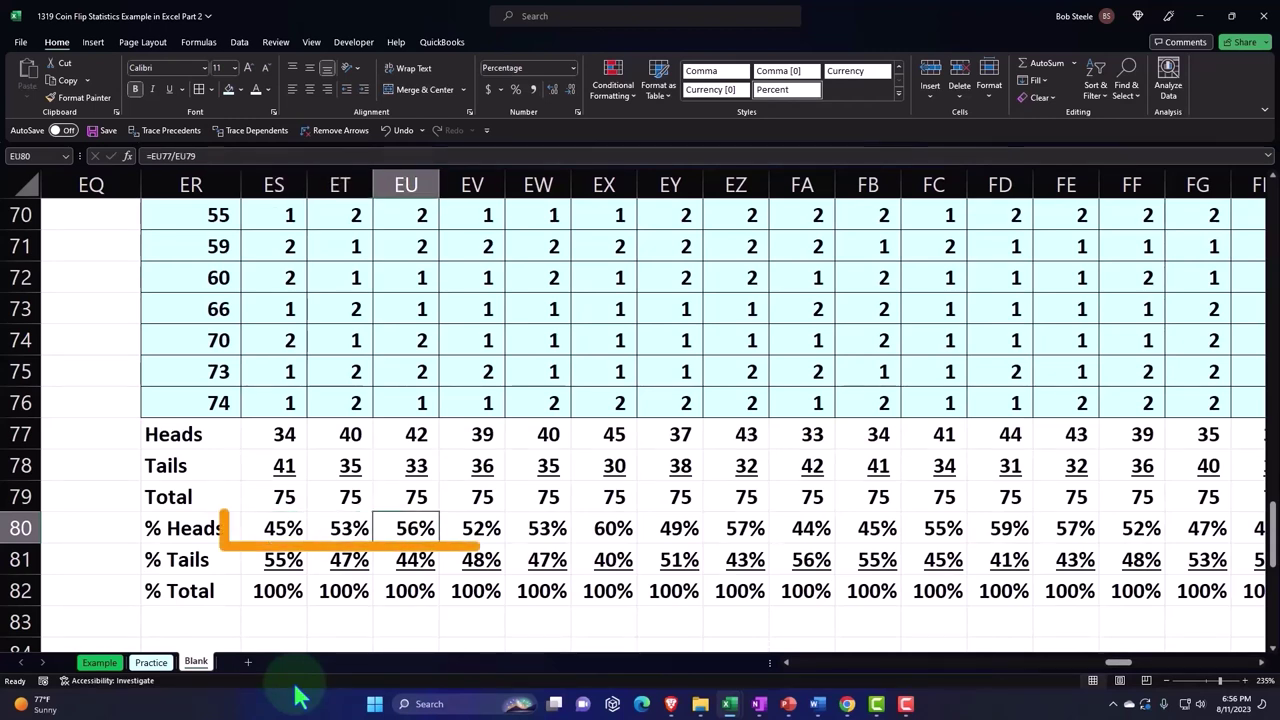
pyautogui.press('Right')
pyautogui.press('Right')
pyautogui.press('Right')
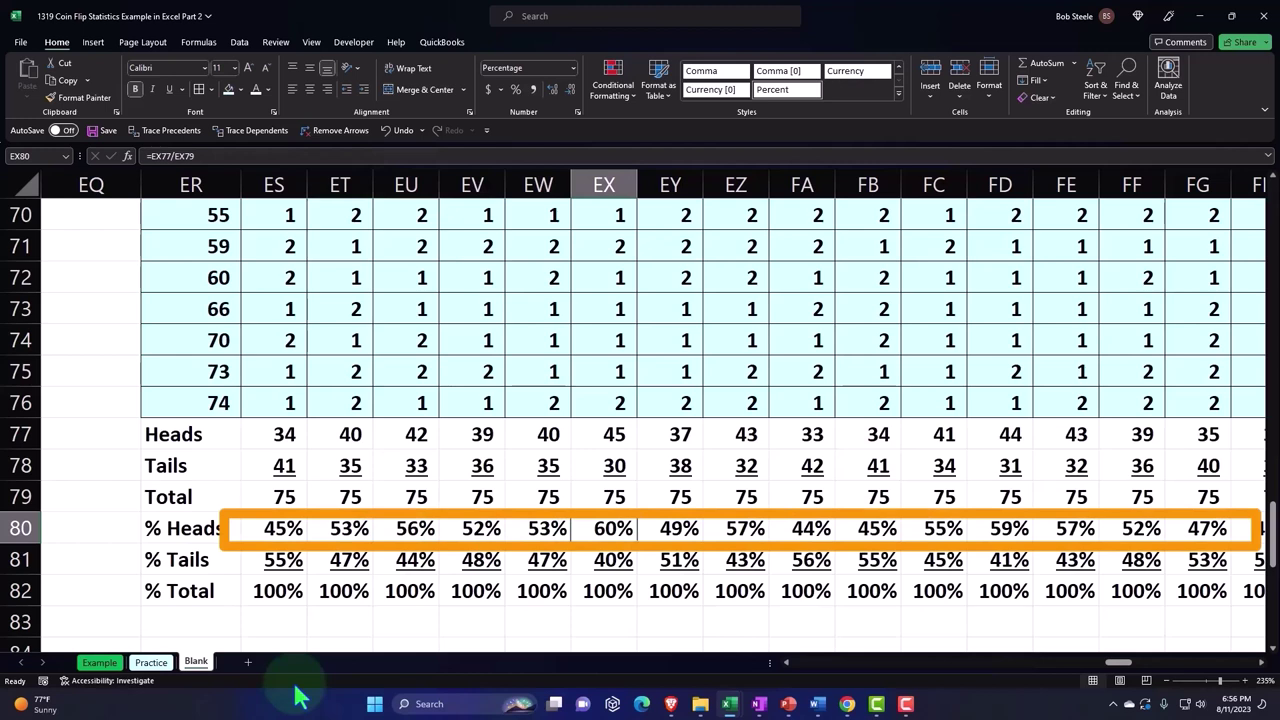
pyautogui.press('Right')
pyautogui.press('Right')
pyautogui.press('Right')
pyautogui.press('Right')
pyautogui.press('Right')
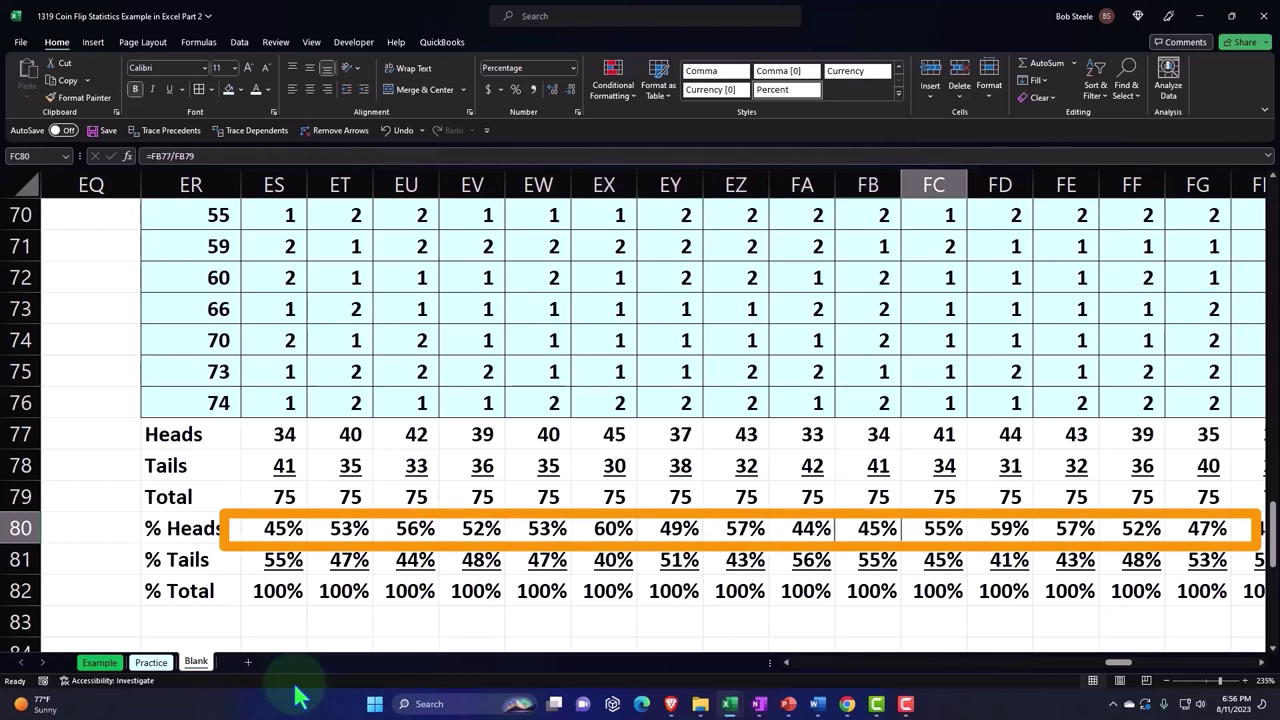
pyautogui.press('Right')
pyautogui.press('Right')
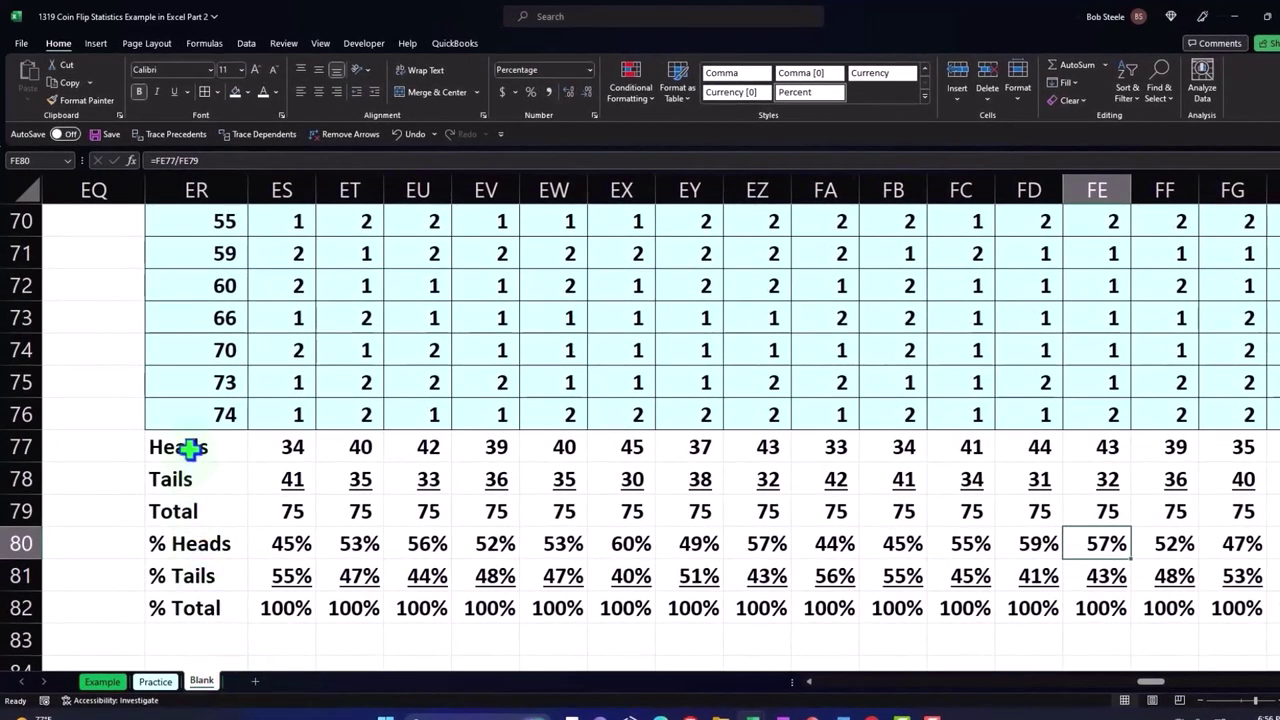
pyautogui.moveTo(190, 449)
pyautogui.mouseDown()
pyautogui.moveTo(1020, 605)
pyautogui.moveTo(1205, 622)
pyautogui.moveTo(1147, 601)
pyautogui.mouseUp()
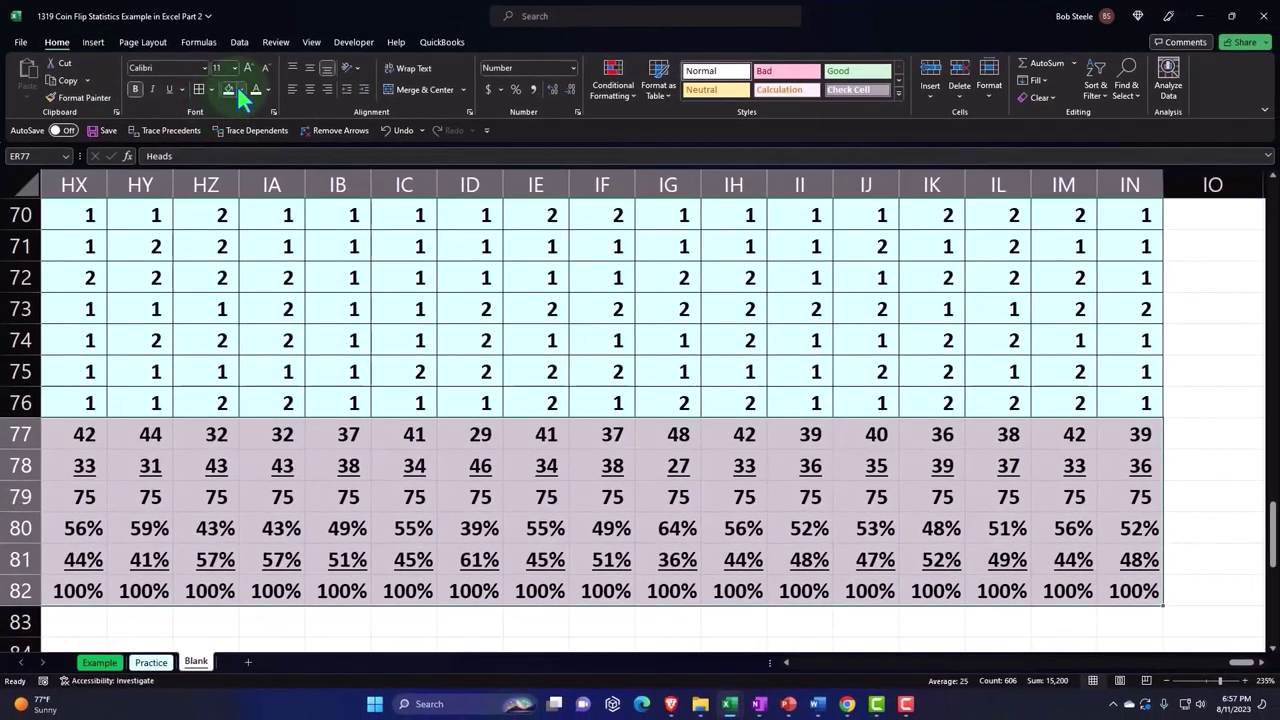
# Step: Give summary rows 77–82 a dark blue fill with white text
pyautogui.click(245, 91)
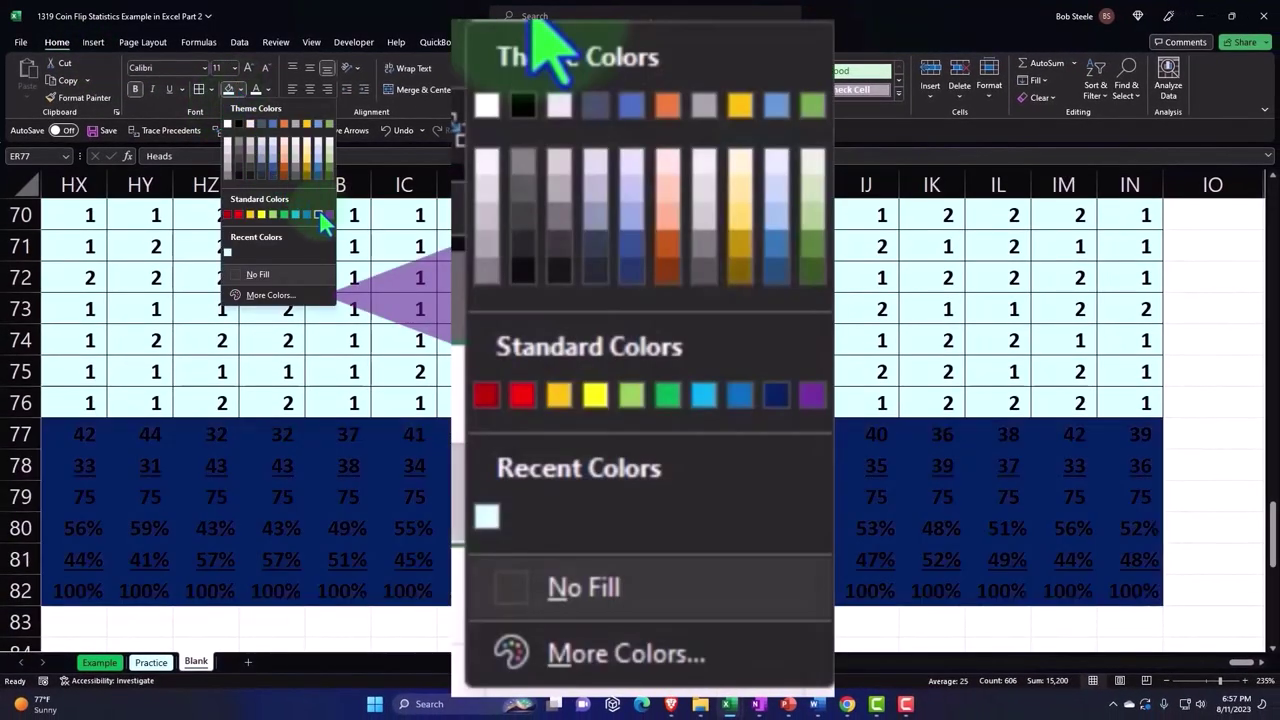
pyautogui.click(318, 215)
pyautogui.hscroll(-15, 325, 222)
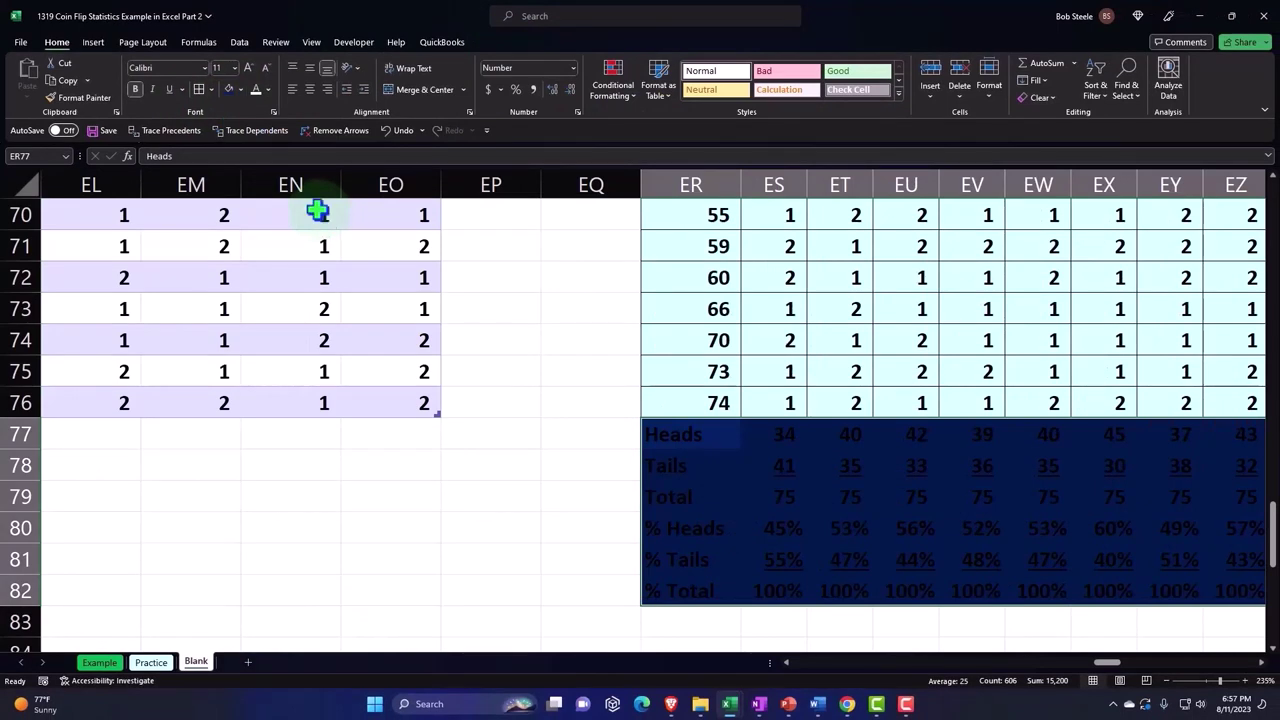
pyautogui.click(255, 95)
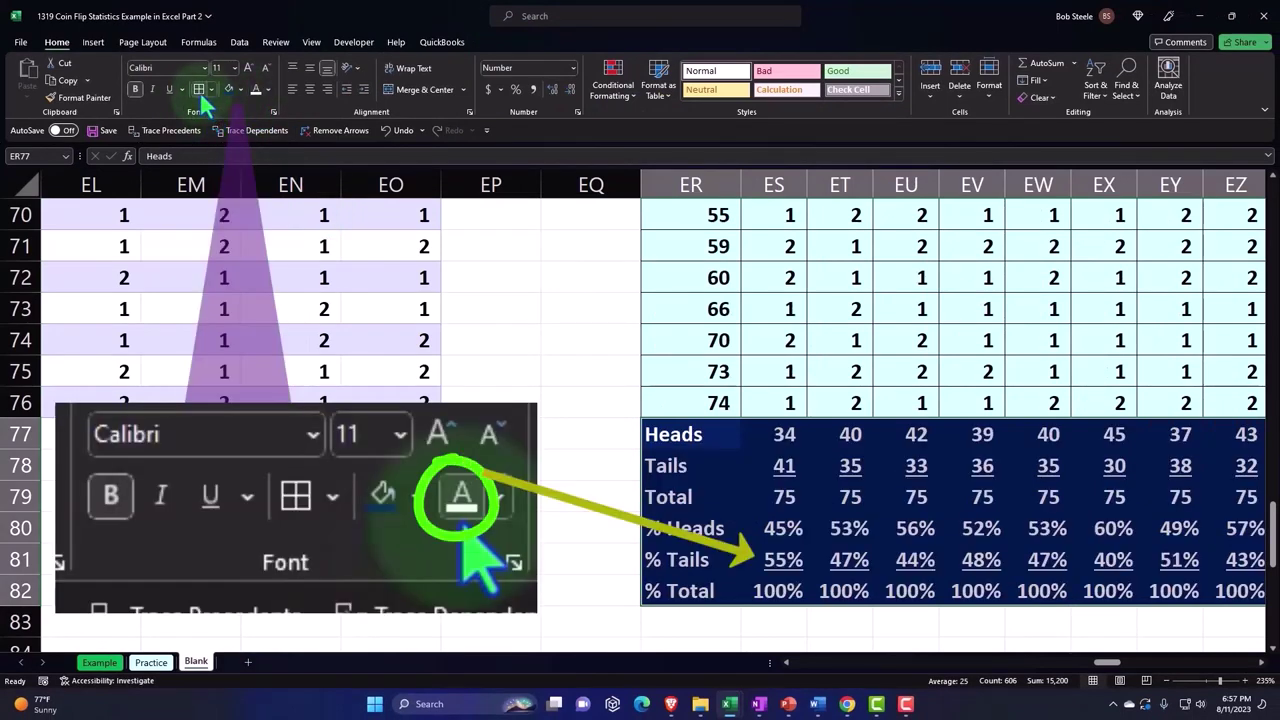
# Step: Check the Total row sums across the Test columns and select the % Heads label in ER80
pyautogui.click(566, 488)
pyautogui.press('Right')
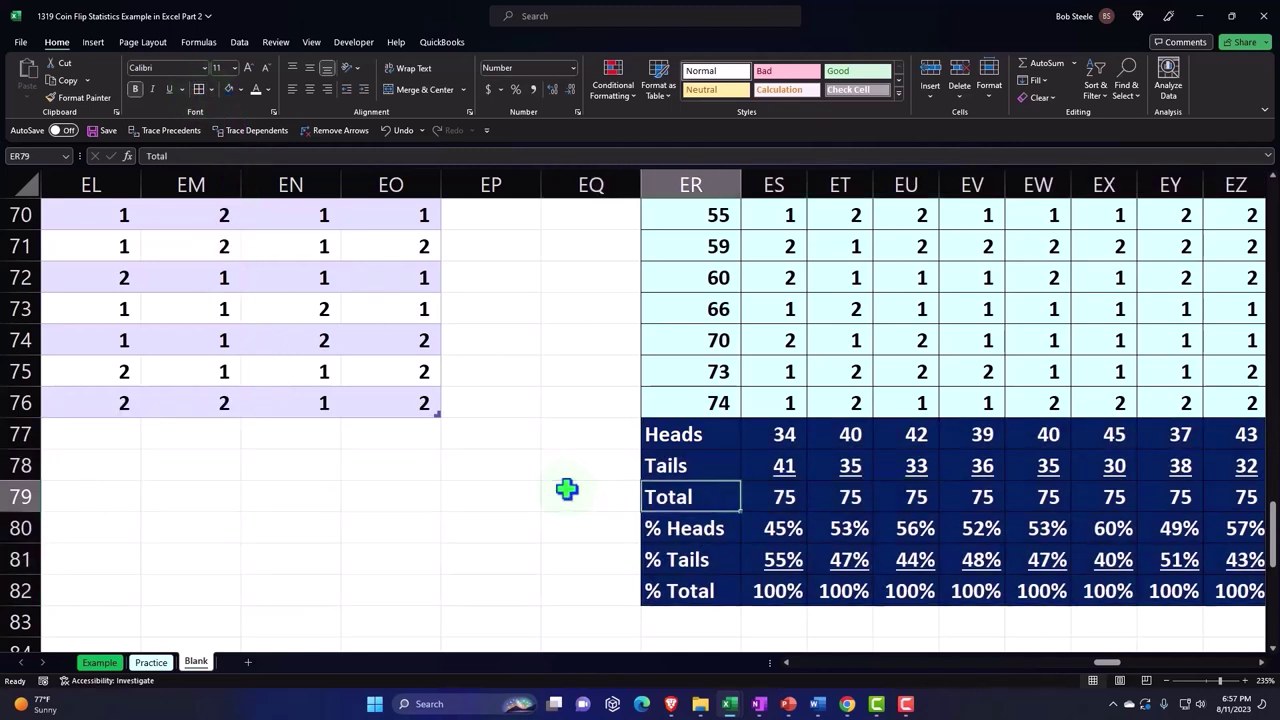
pyautogui.press('Right')
pyautogui.press('Right')
pyautogui.press('Right')
pyautogui.press('Right')
pyautogui.press('Right')
pyautogui.press('Right')
pyautogui.press('Right')
pyautogui.press('Right')
pyautogui.press('Right')
pyautogui.press('Right')
pyautogui.press('Right')
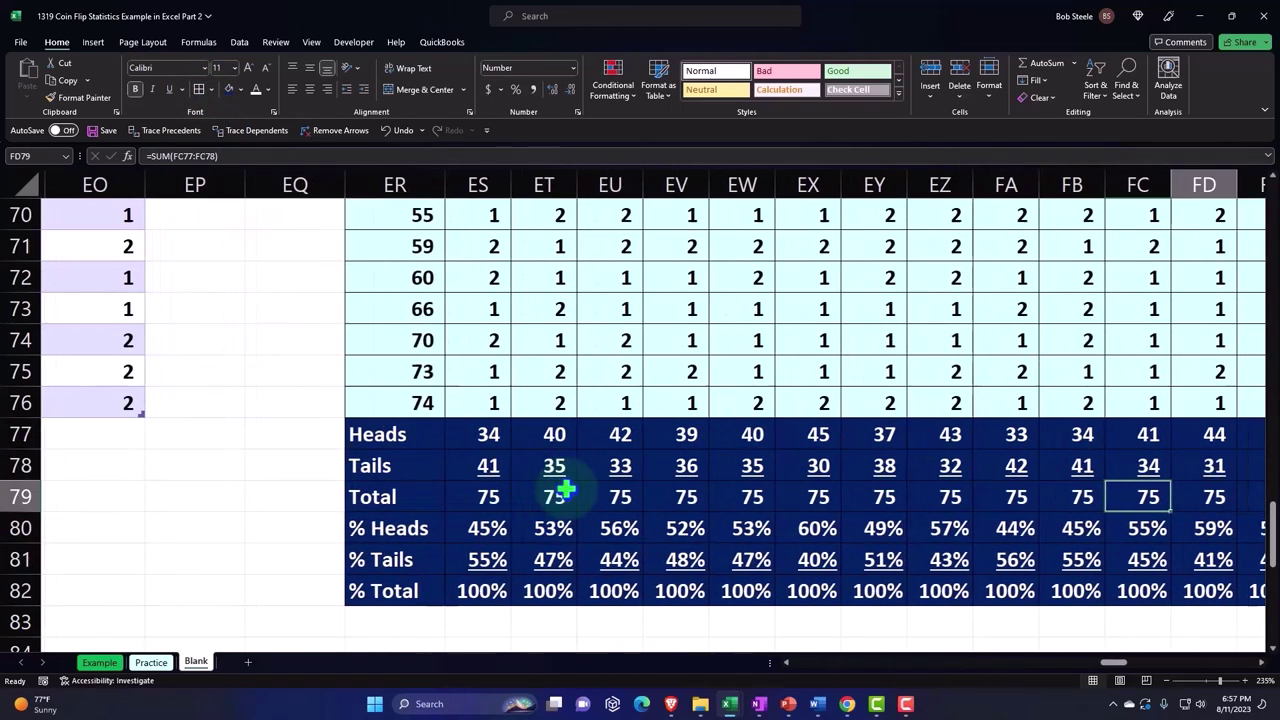
pyautogui.press('Right')
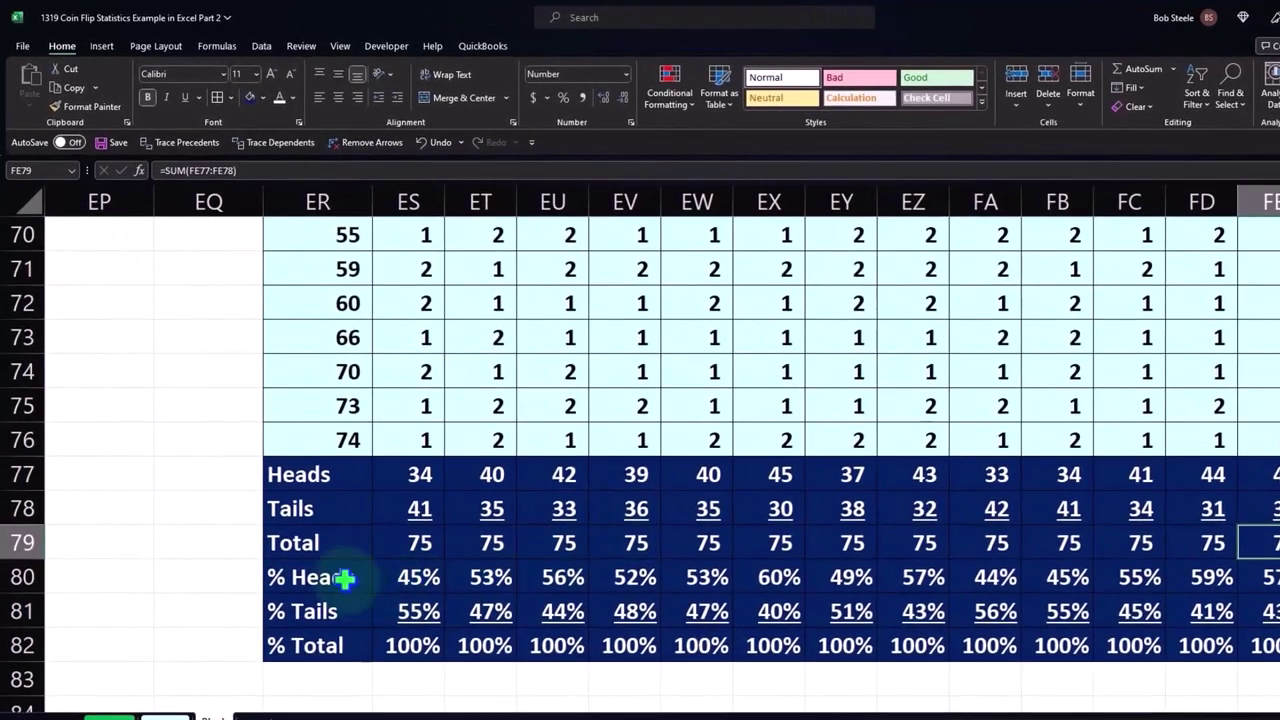
pyautogui.click(342, 577)
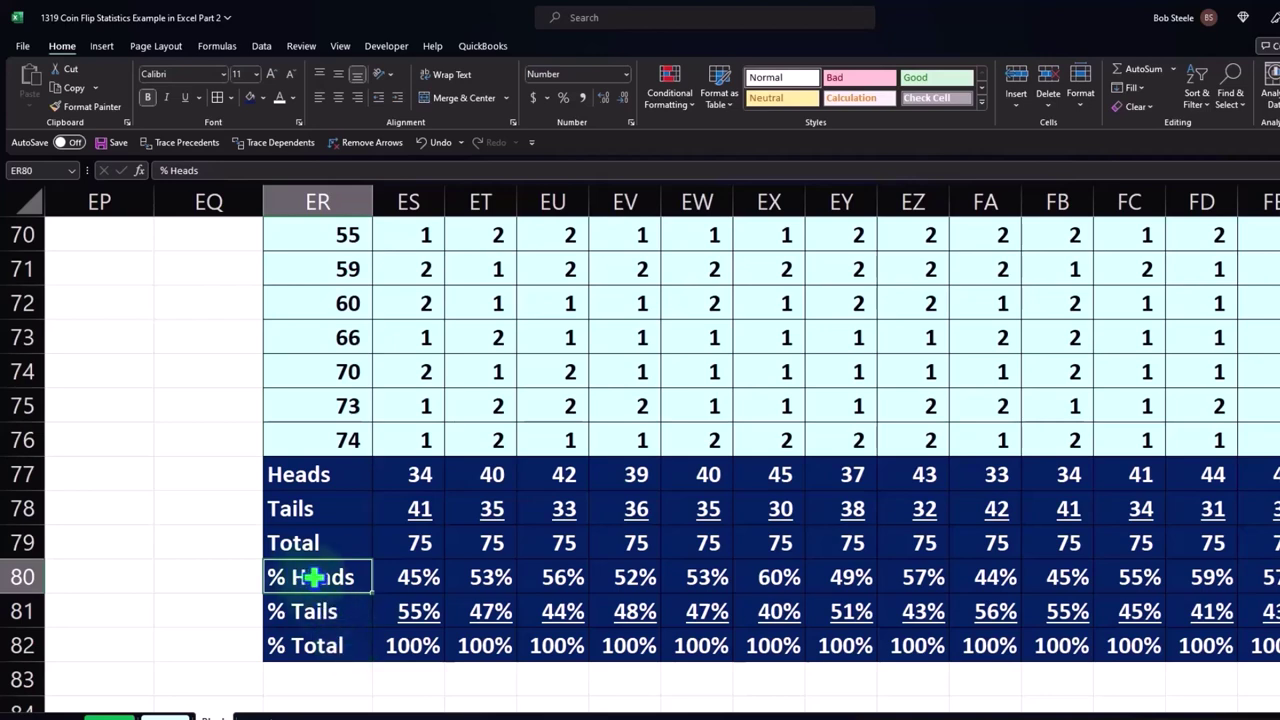
# Step: Copy the % Heads row ER80:IN80 and go to the empty top cells beyond Test 100
pyautogui.moveTo(312, 577); pyautogui.dragTo(572, 576)
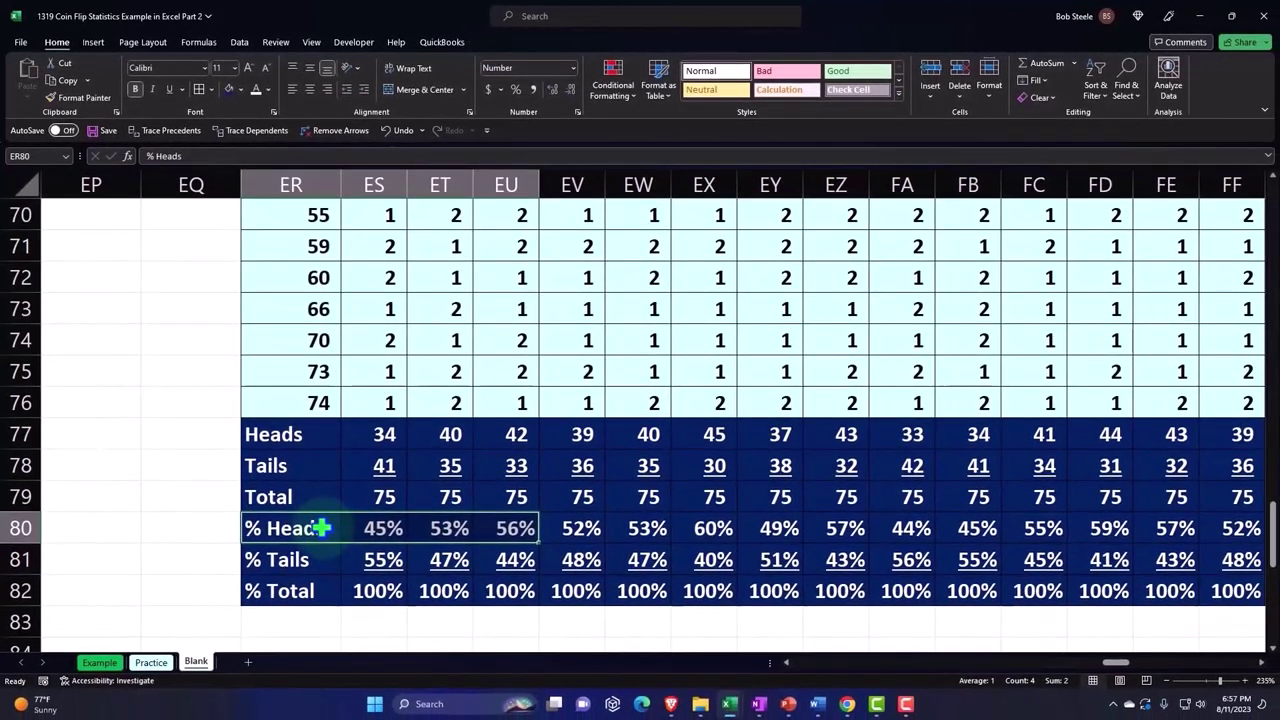
pyautogui.moveTo(320, 528); pyautogui.dragTo(1273, 515)
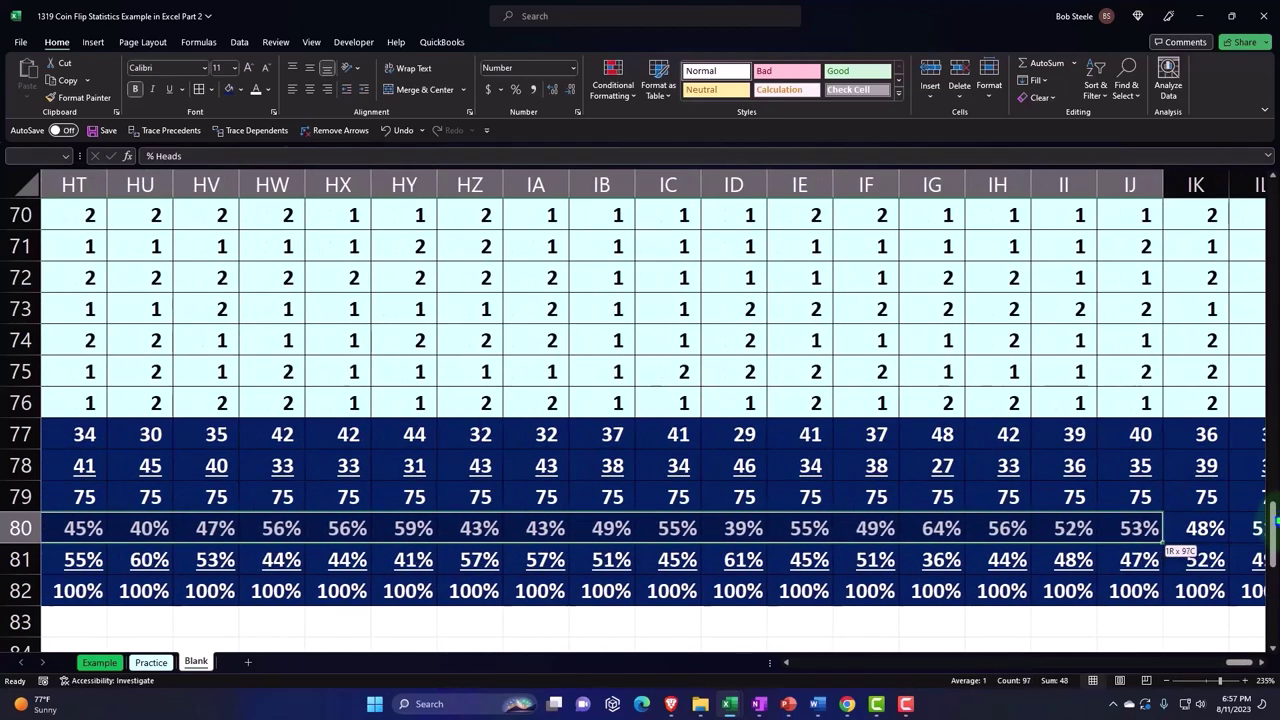
pyautogui.moveTo(1273, 515); pyautogui.dragTo(1114, 532)
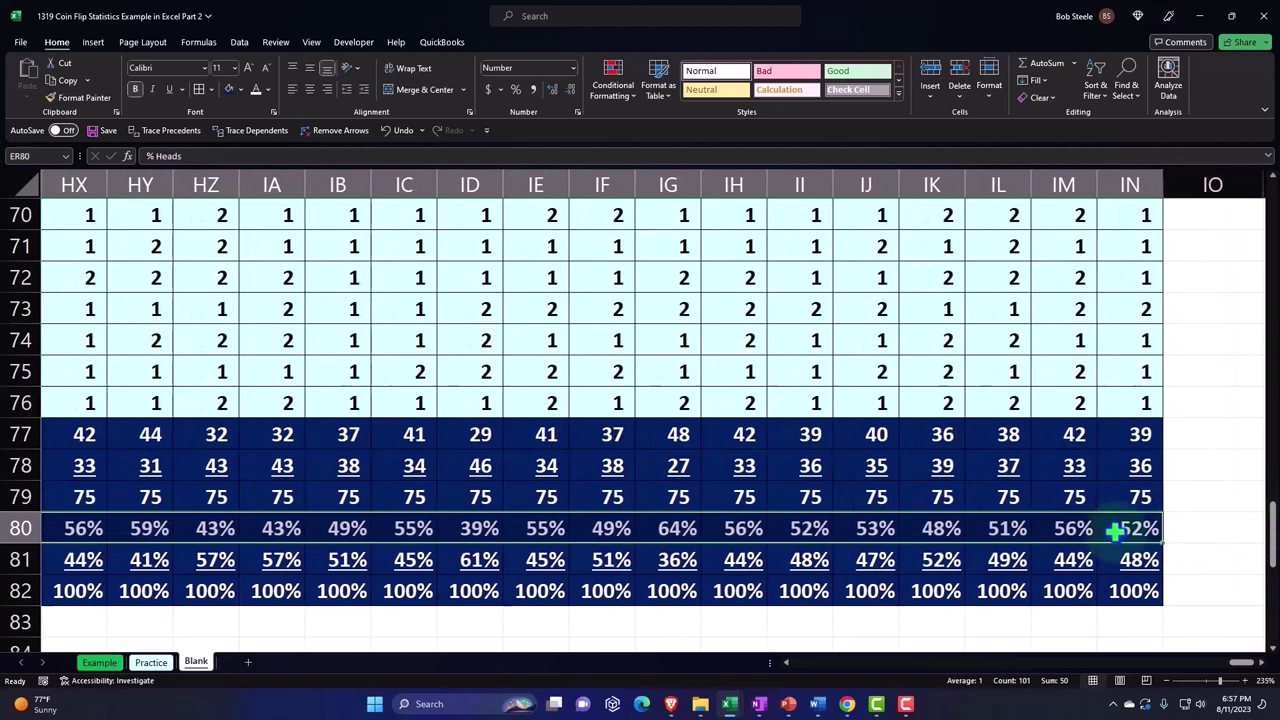
pyautogui.hotkey('ctrl', 'c')
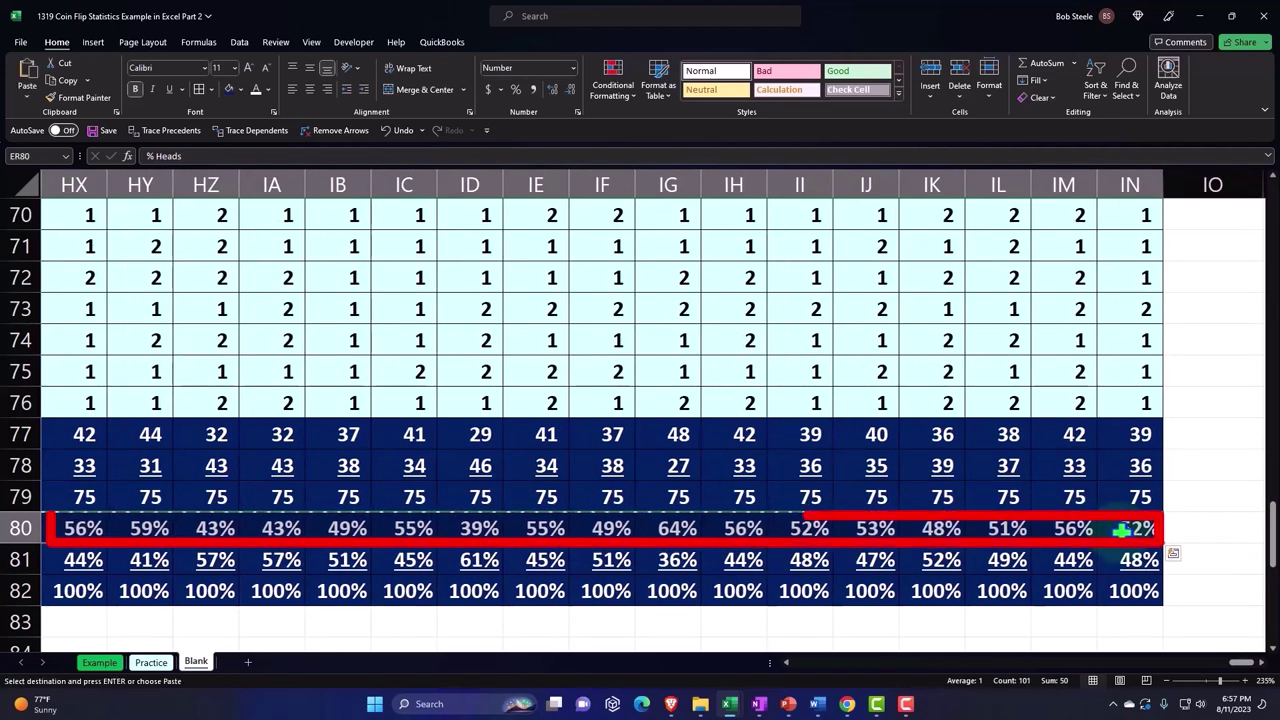
pyautogui.scroll(2, 1220, 508)
pyautogui.scroll(10, 1222, 507)
pyautogui.scroll(11, 1222, 507)
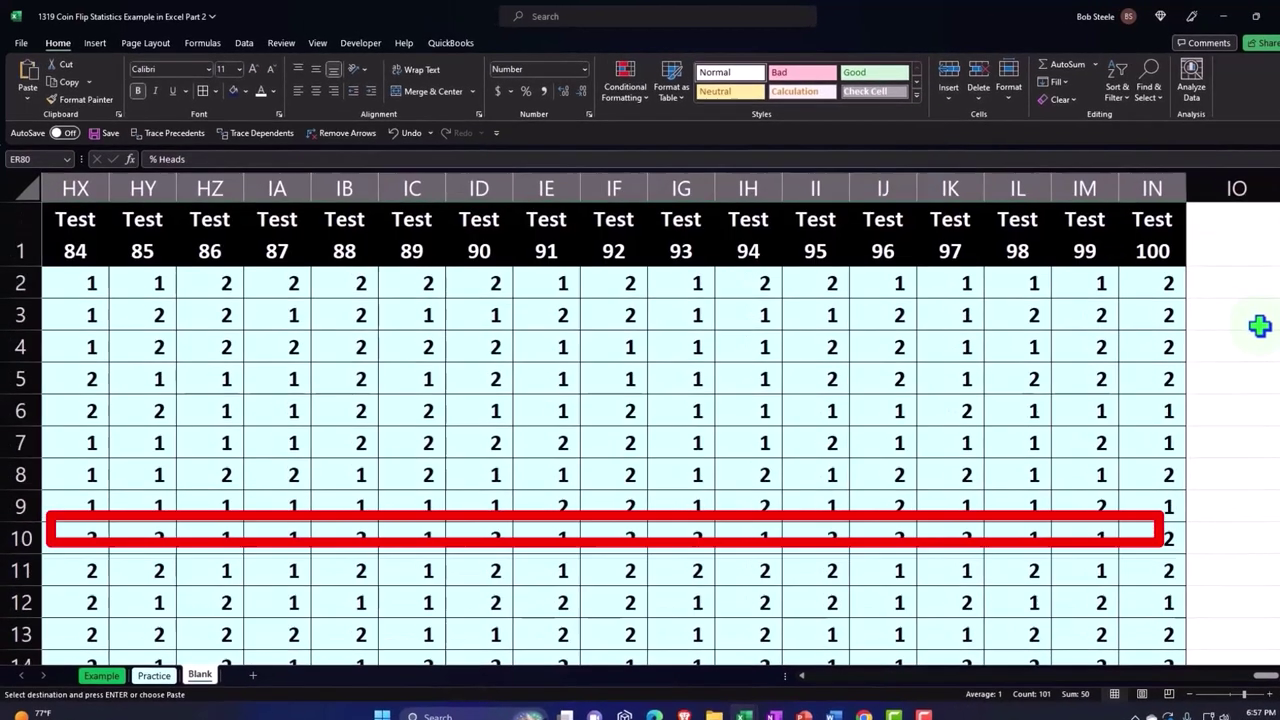
pyautogui.click(1212, 283)
pyautogui.hscroll(2, 1270, 300)
pyautogui.hscroll(3, 1270, 300)
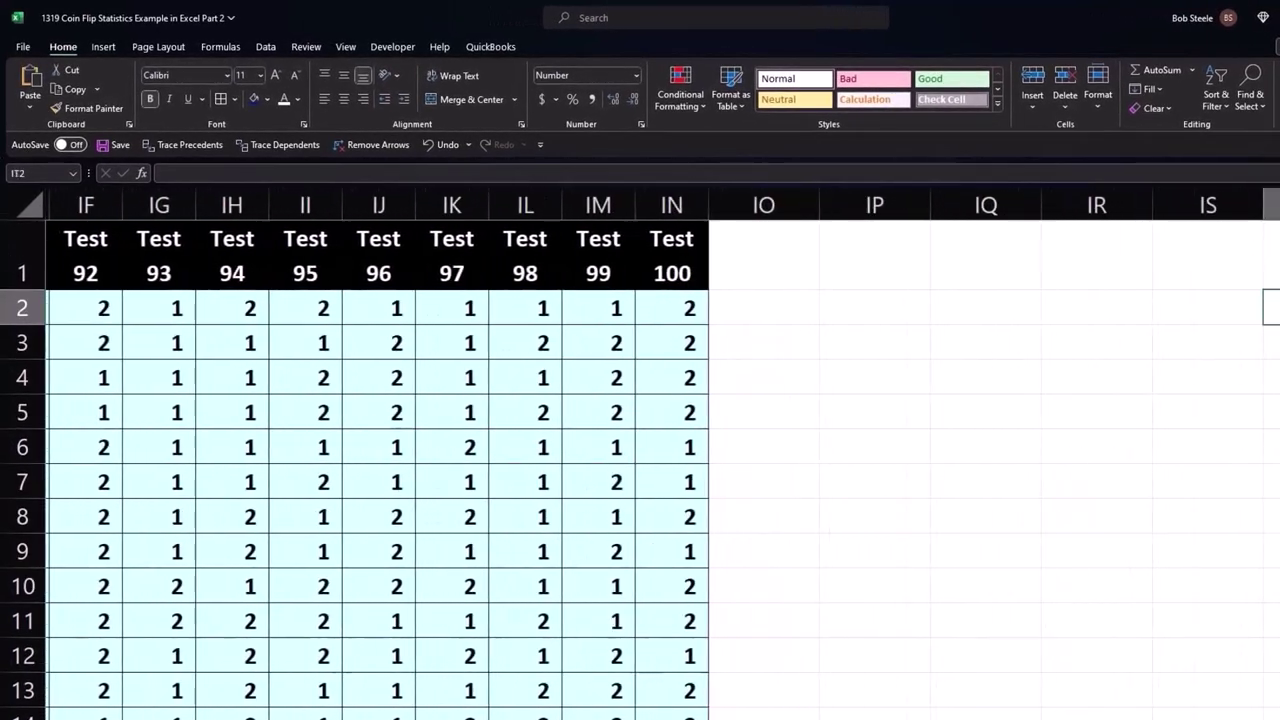
# Step: Paste the % Heads row at IR1, then paste it transposed down column IQ from IQ1
pyautogui.click(1088, 259)
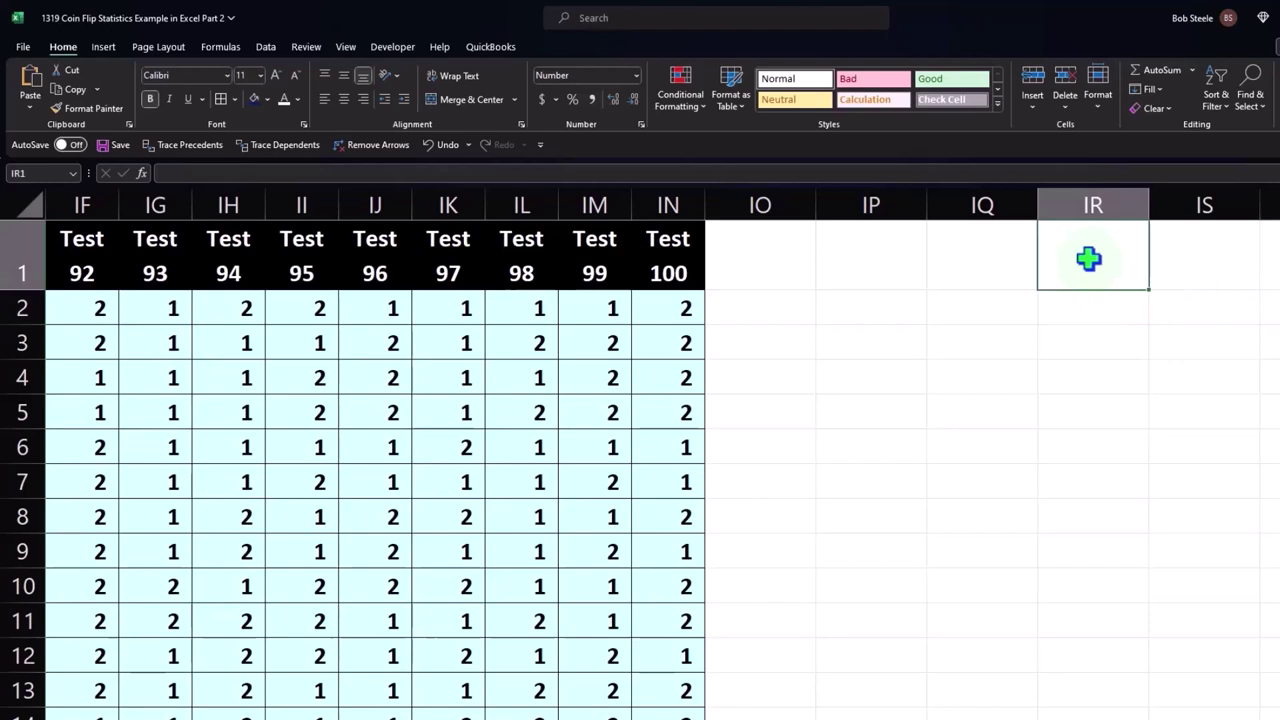
pyautogui.rightClick(1088, 259)
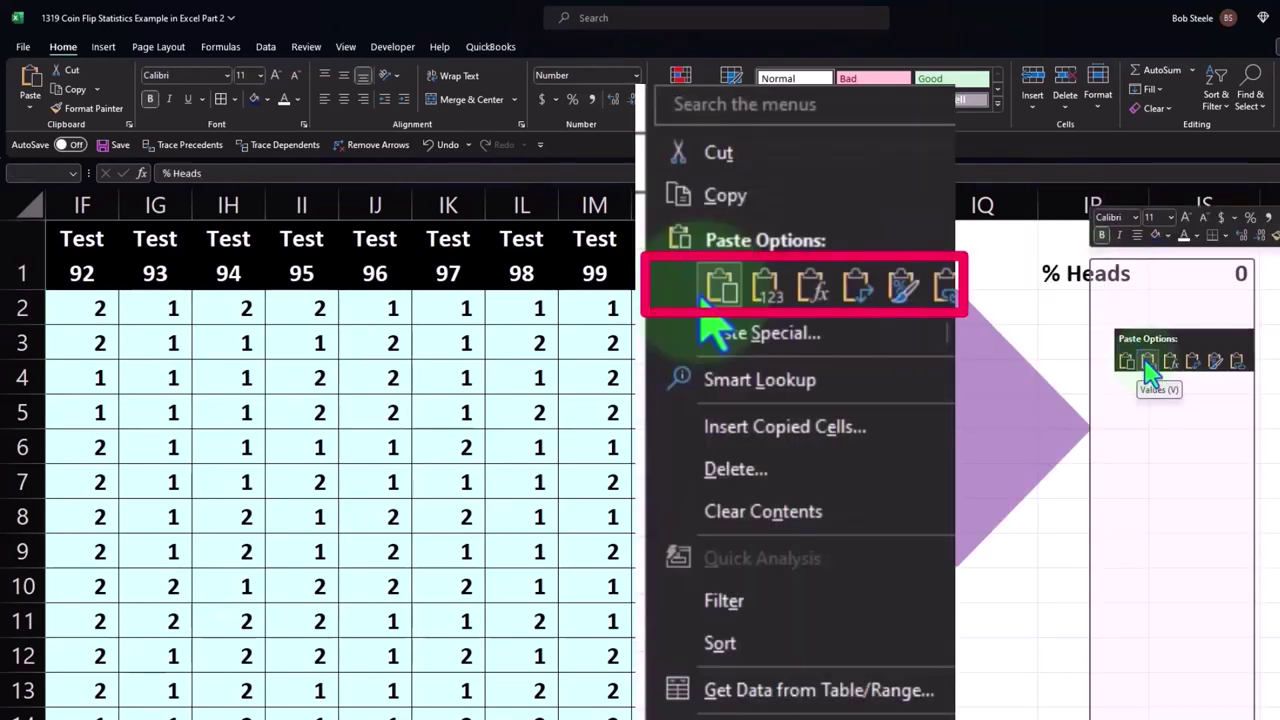
pyautogui.click(1146, 362)
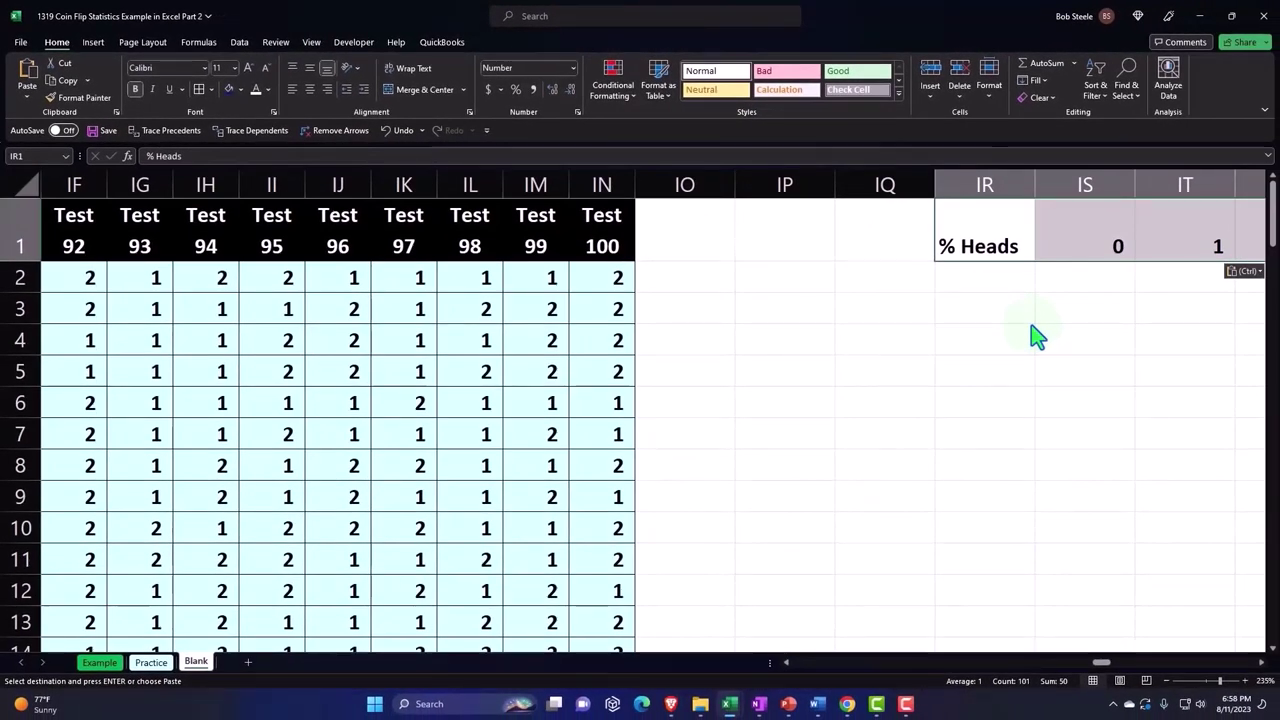
pyautogui.click(891, 232)
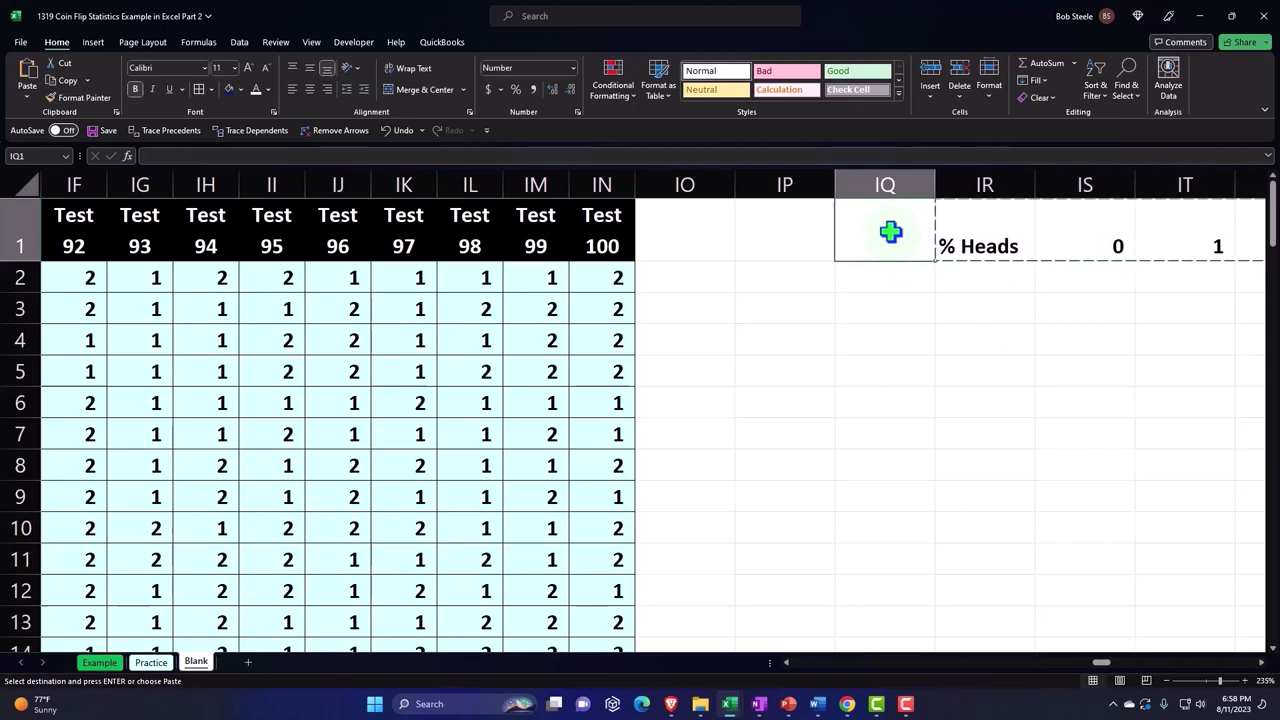
pyautogui.rightClick(891, 232)
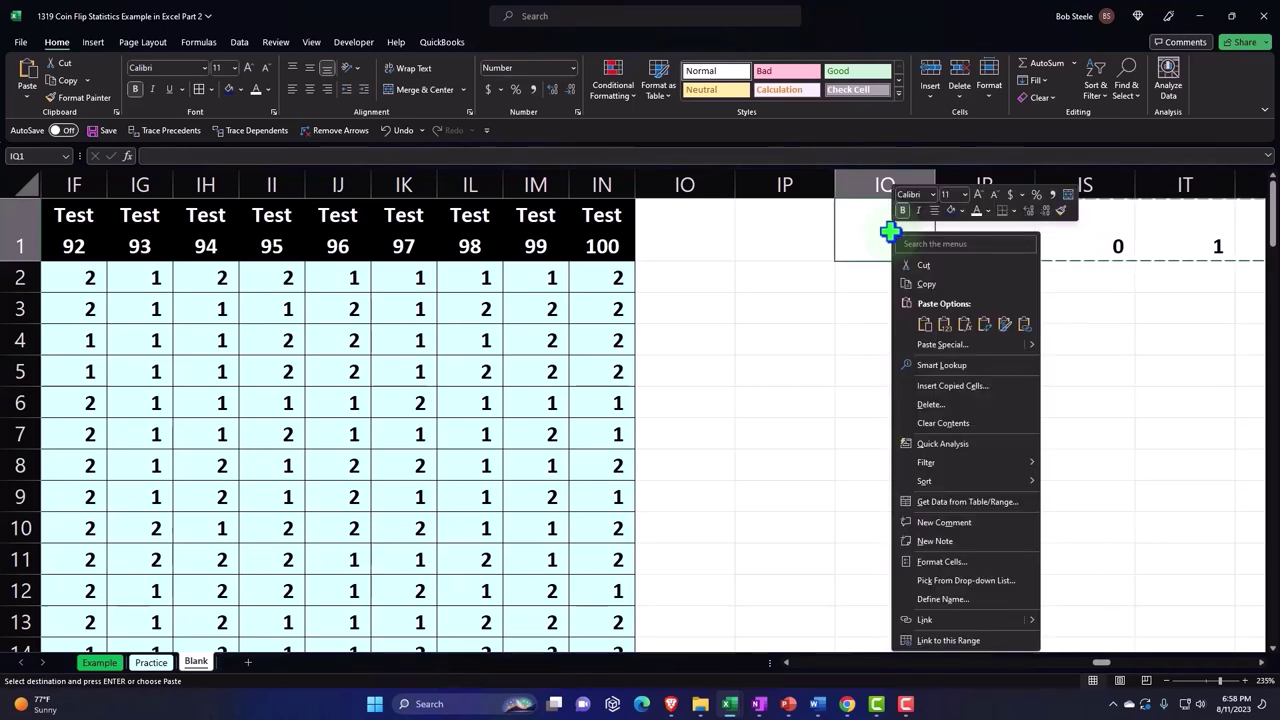
pyautogui.click(940, 346)
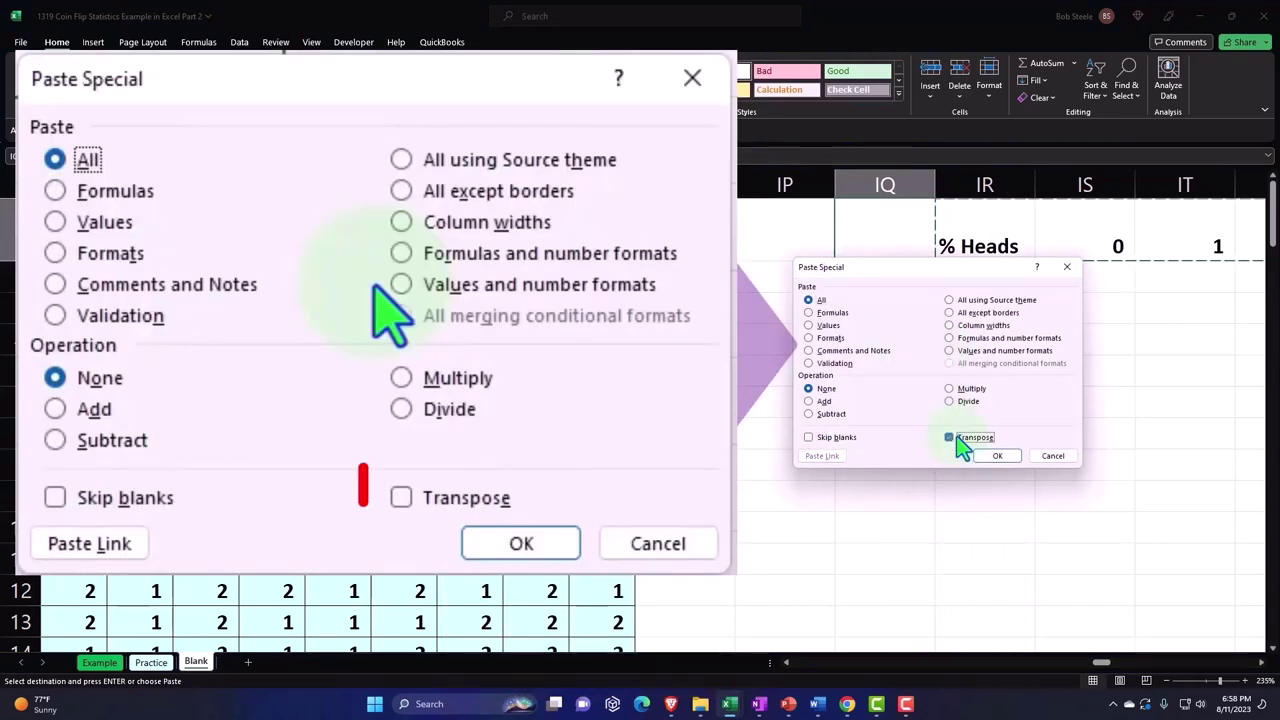
pyautogui.click(1012, 459)
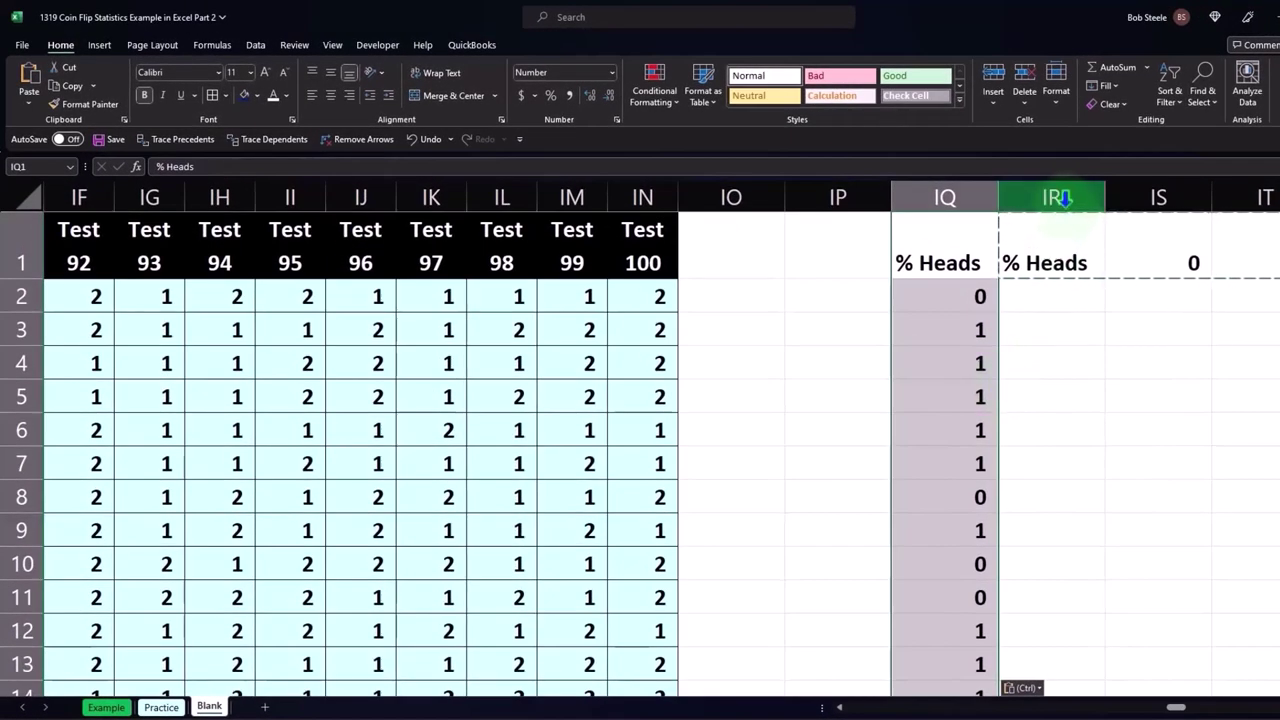
# Step: Delete the leftover horizontal paste in the columns from IR onward
pyautogui.moveTo(1060, 199); pyautogui.dragTo(1250, 197)
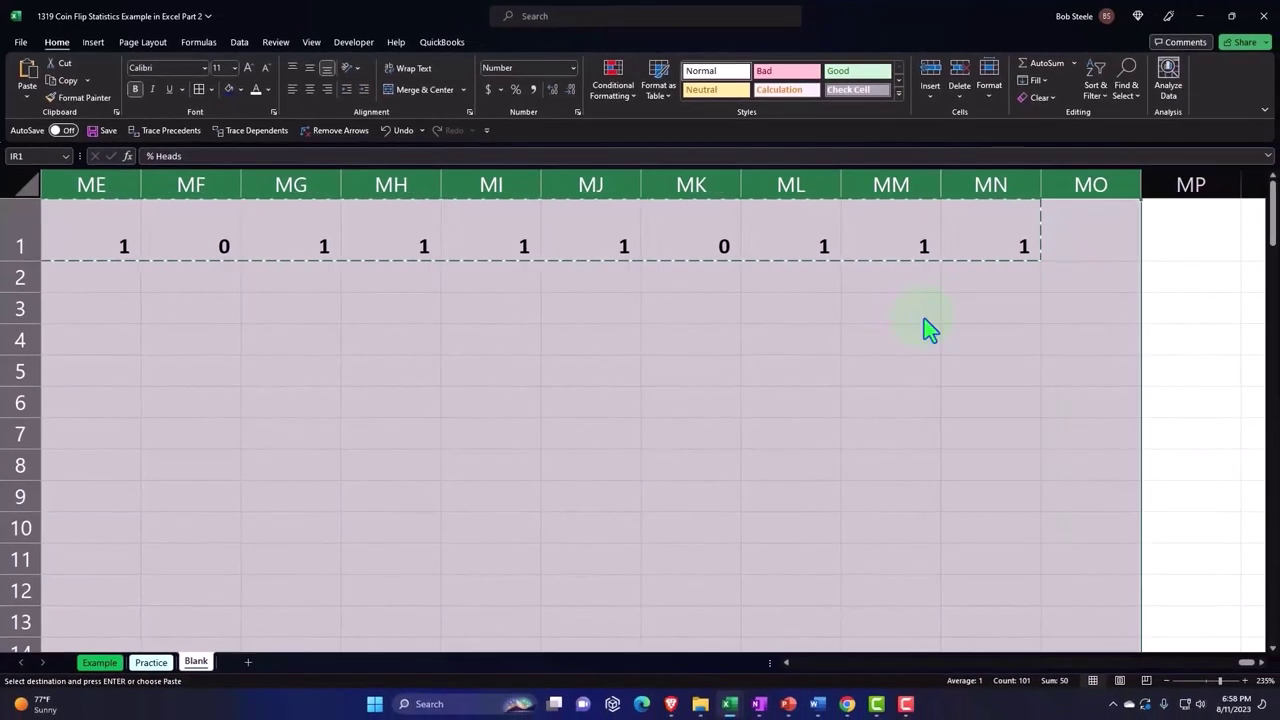
pyautogui.rightClick(924, 320)
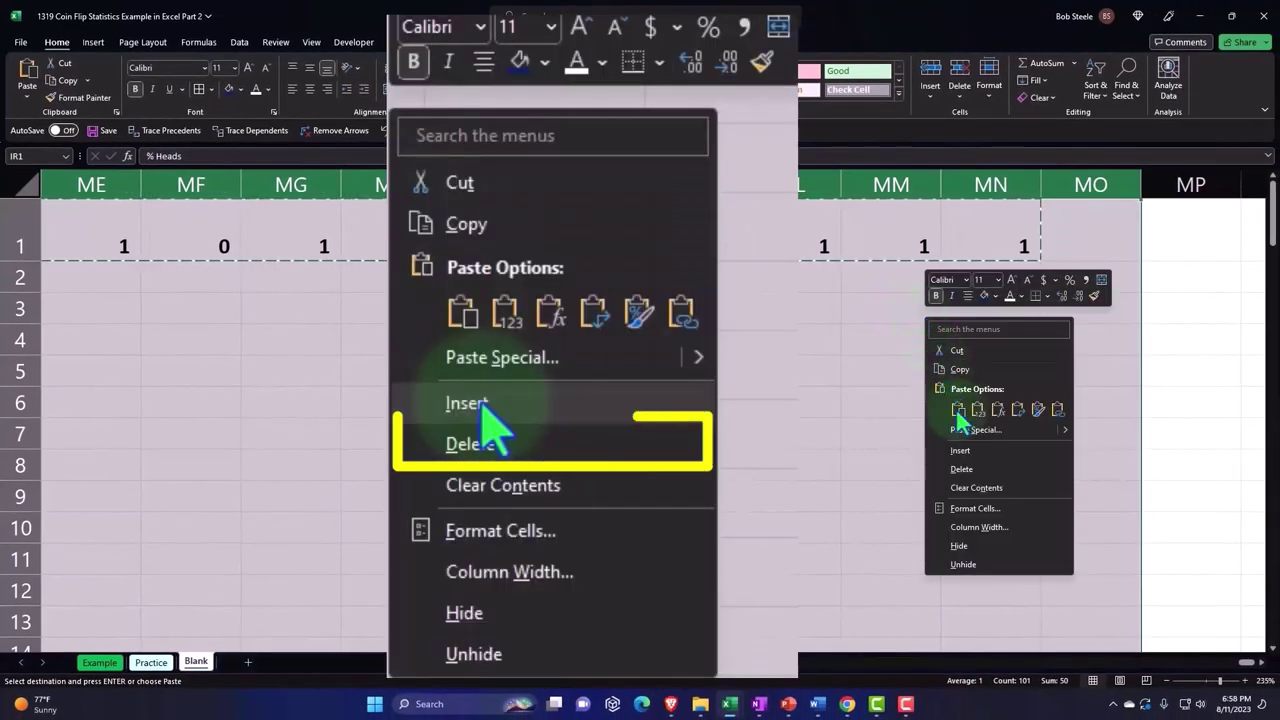
pyautogui.click(967, 469)
pyautogui.click(681, 344)
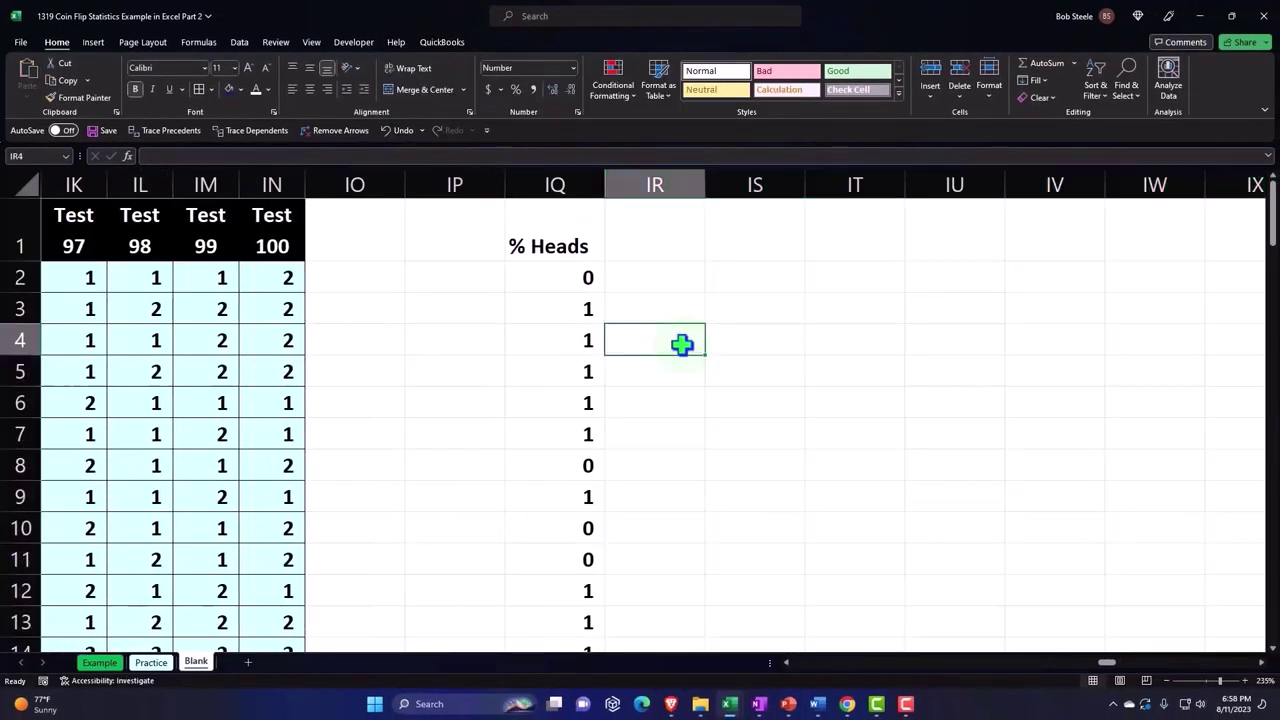
pyautogui.click(543, 314)
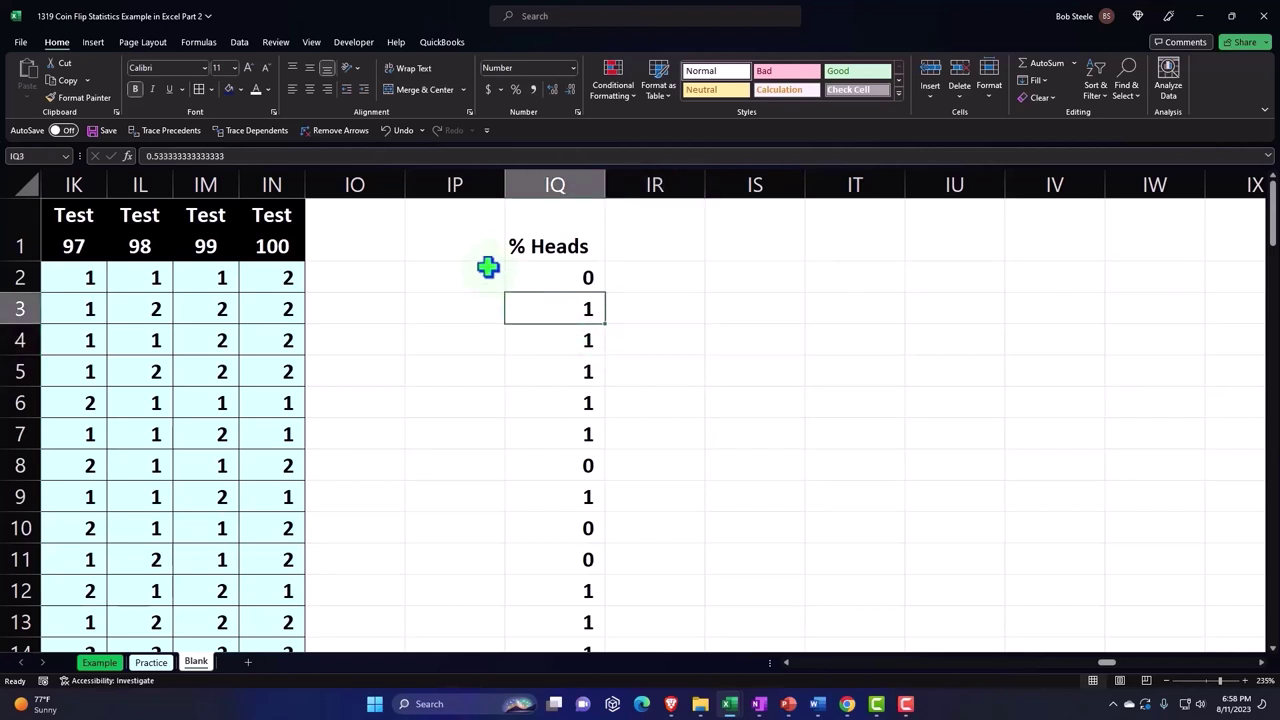
pyautogui.click(93, 42)
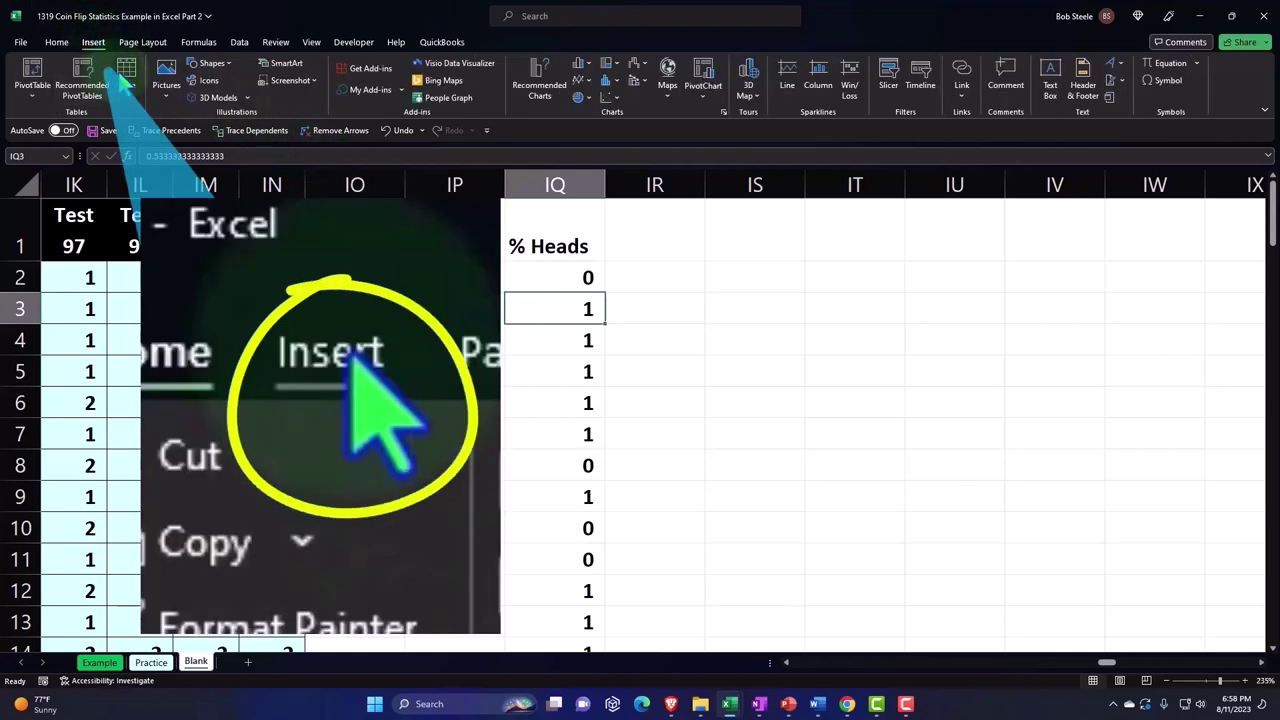
pyautogui.click(126, 78)
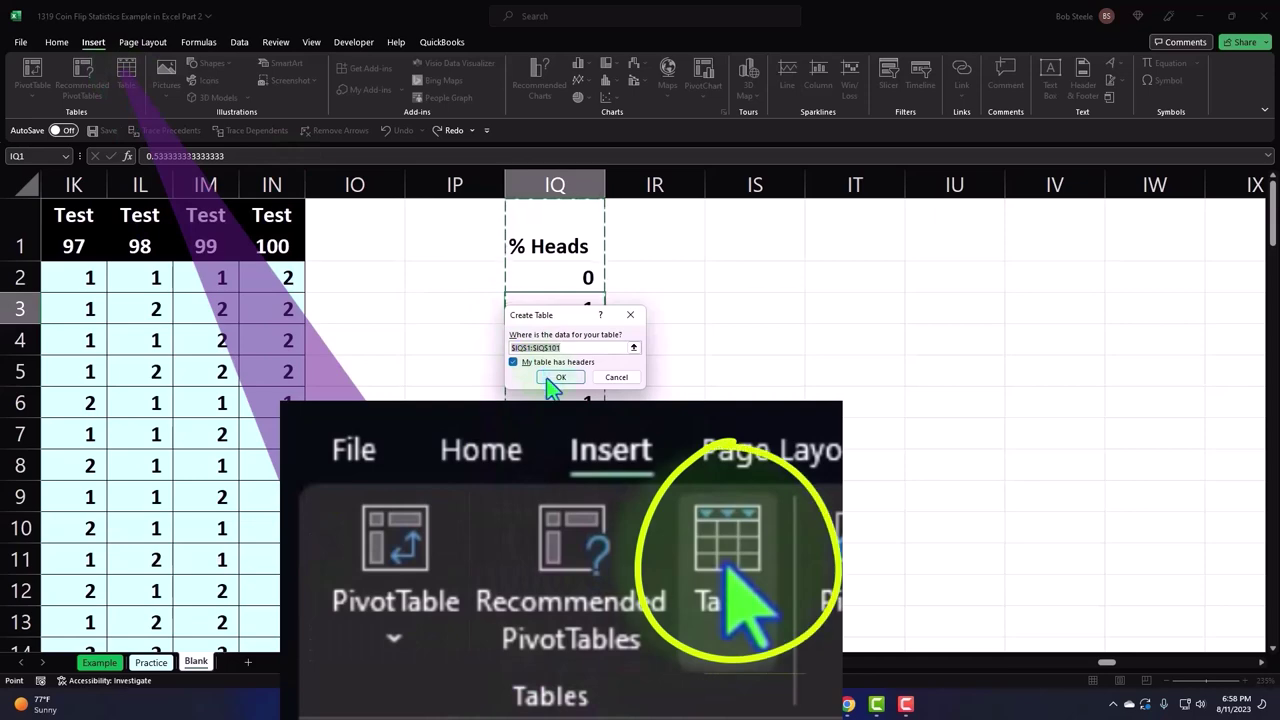
pyautogui.click(553, 380)
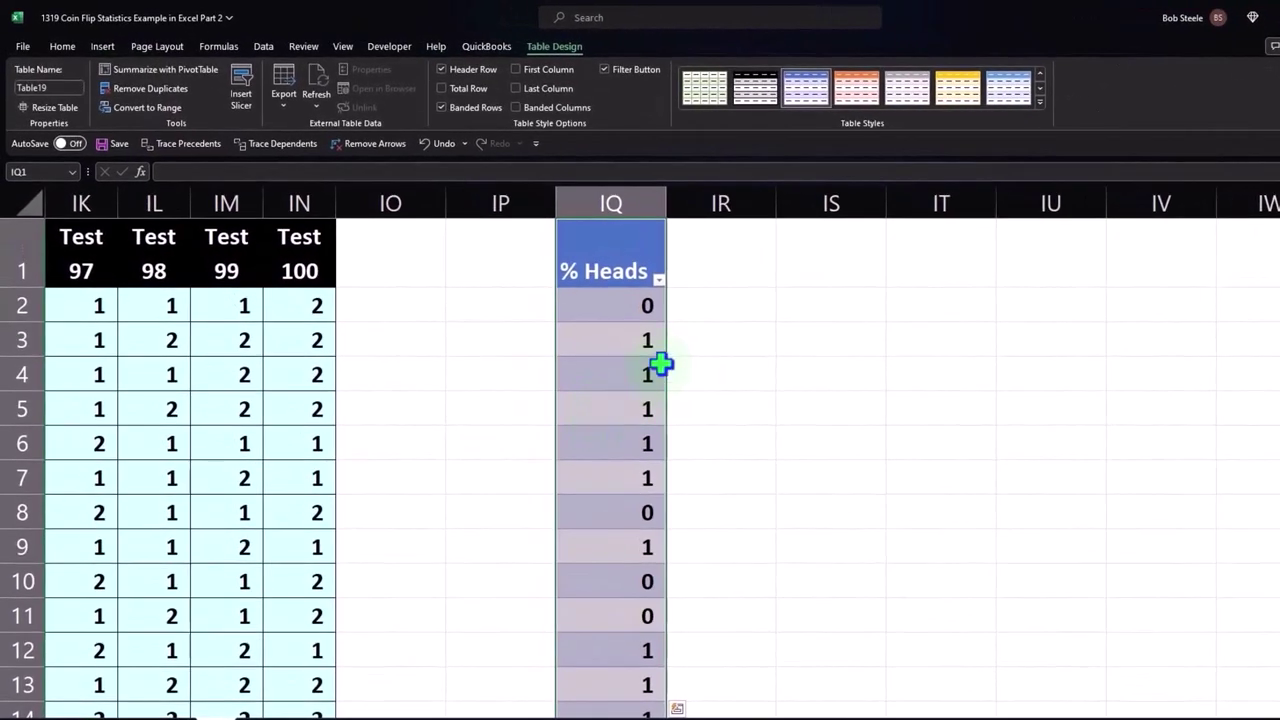
pyautogui.click(691, 268)
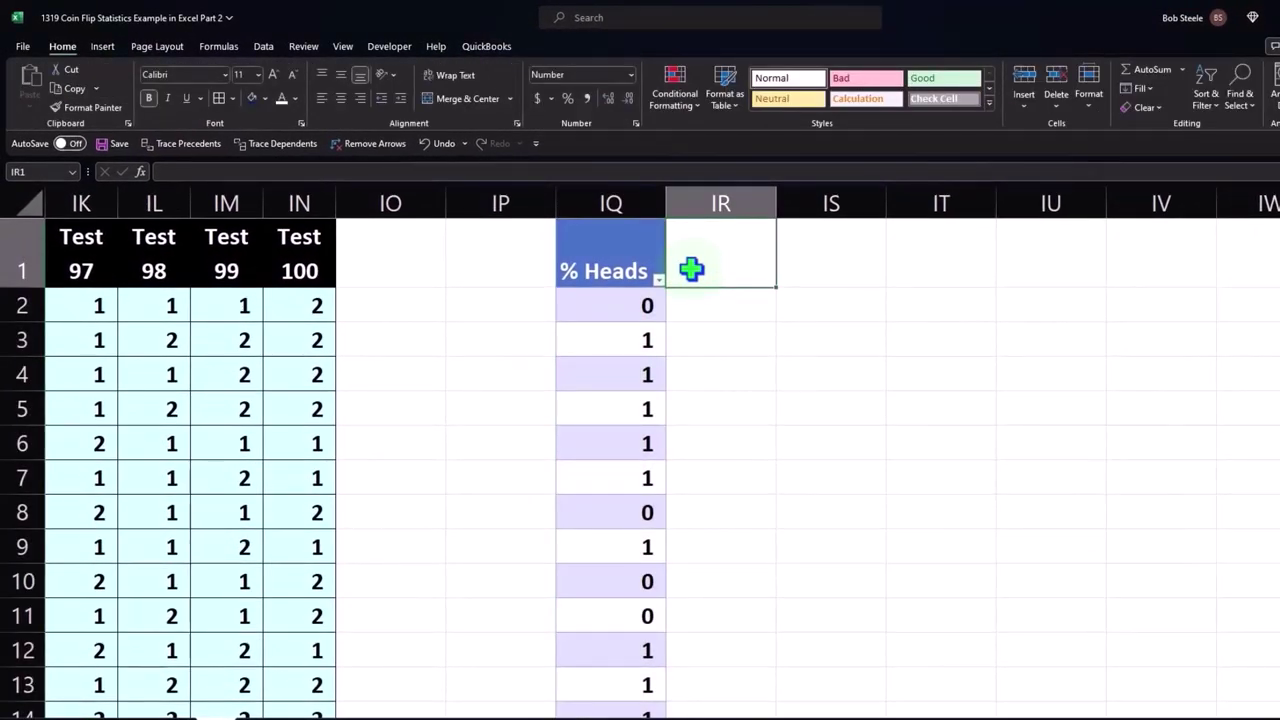
pyautogui.write('Expected')
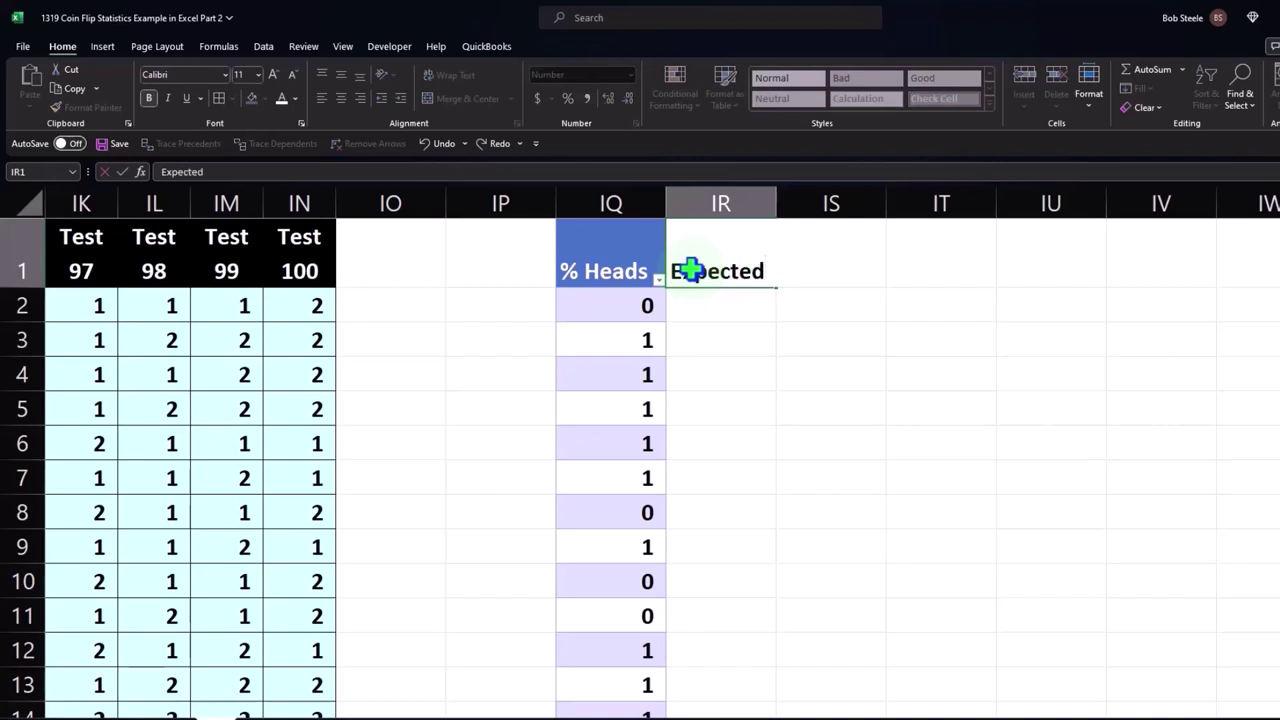
pyautogui.write(' Value')
pyautogui.press('Return')
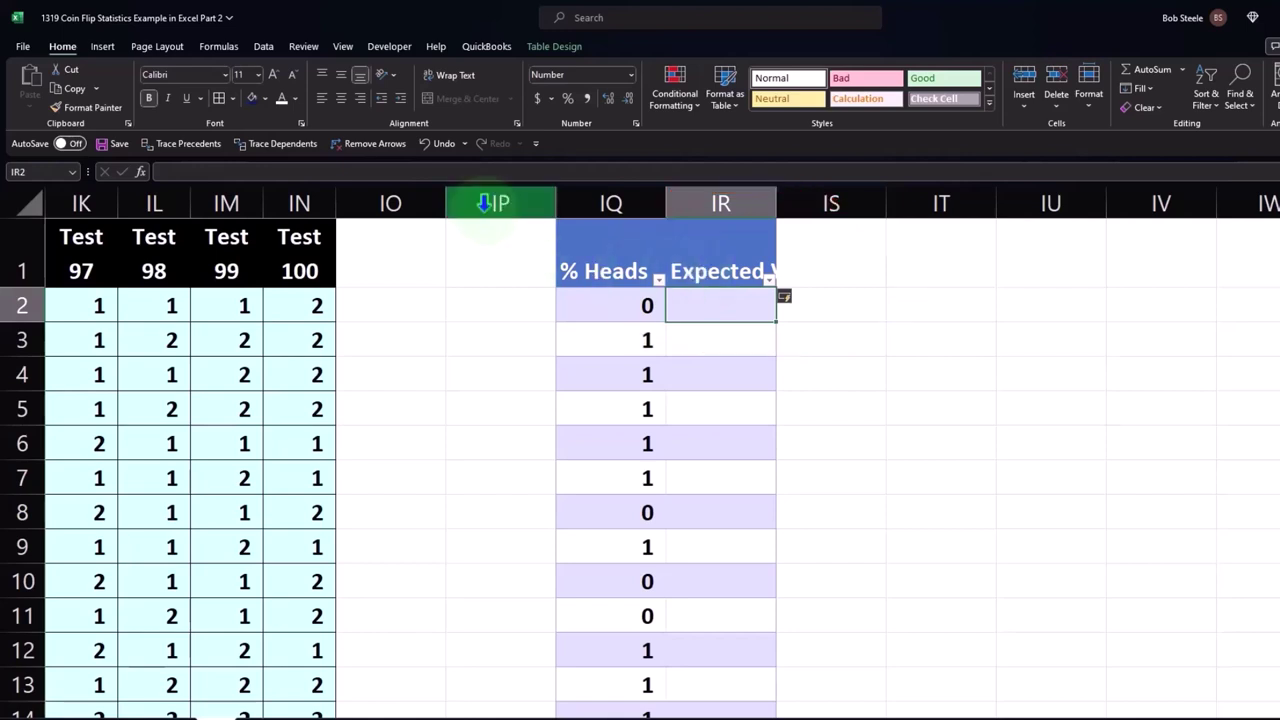
pyautogui.click(424, 146)
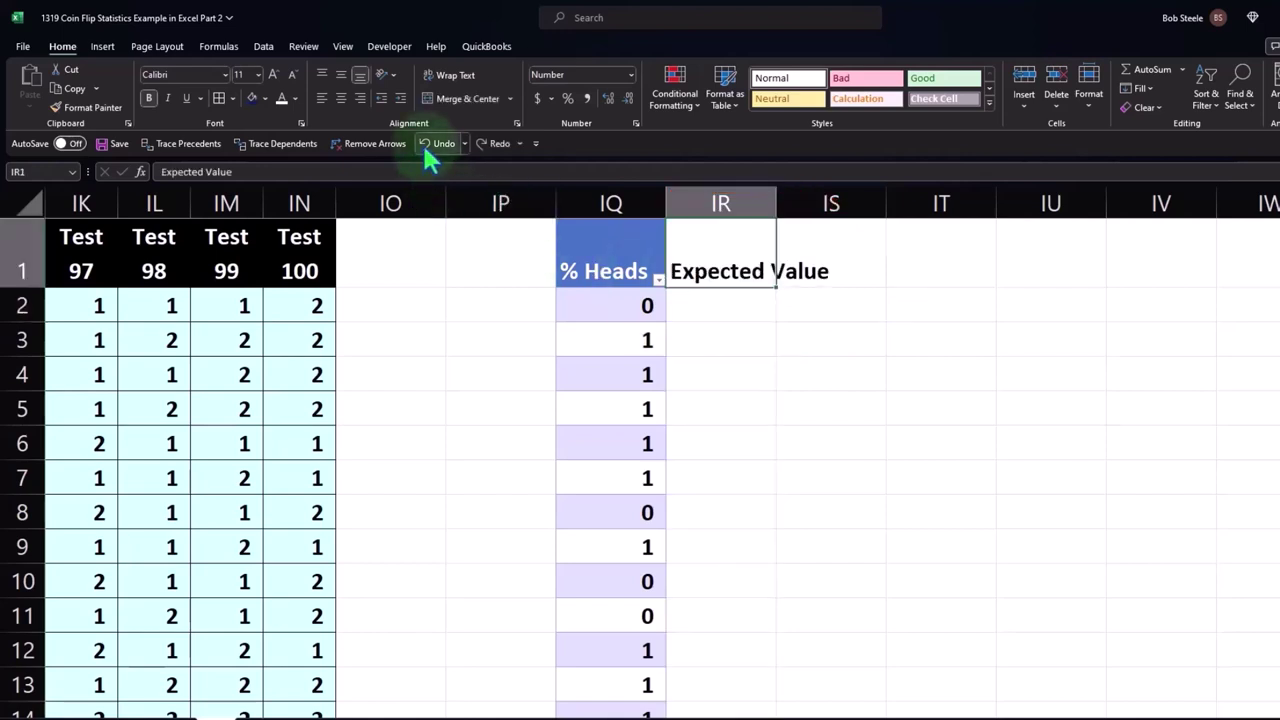
pyautogui.click(491, 306)
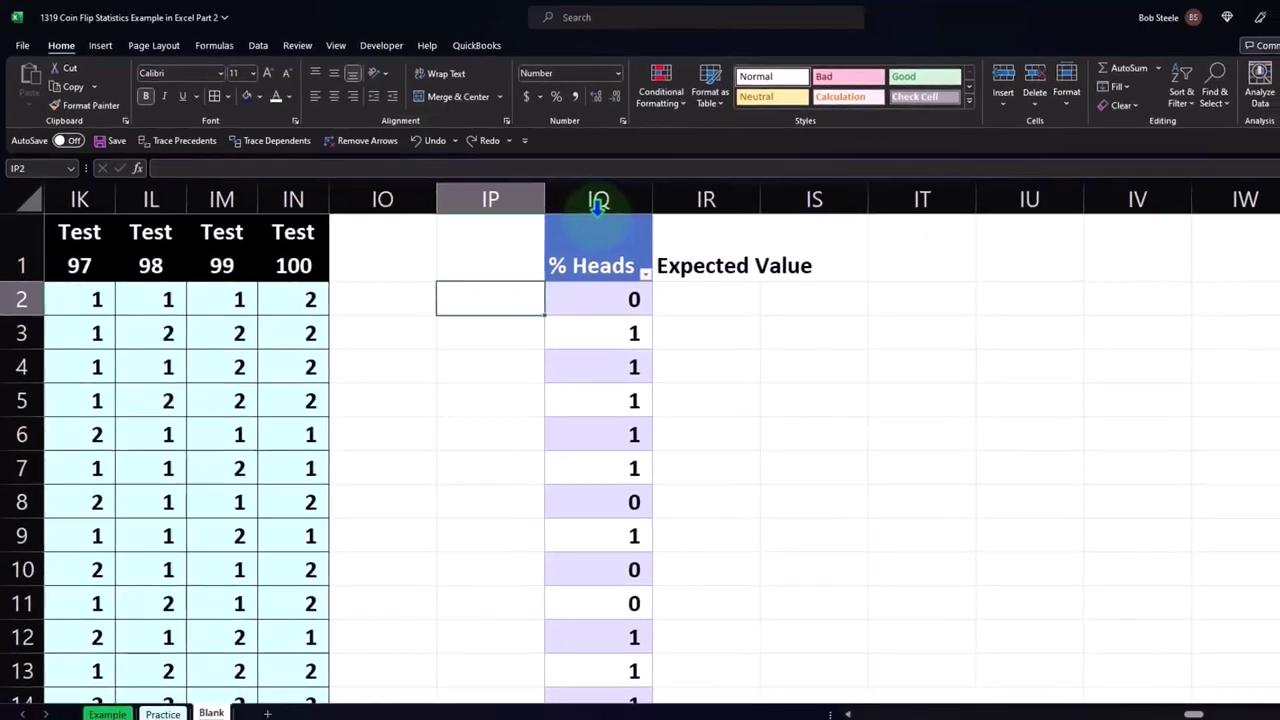
pyautogui.click(677, 246)
pyautogui.press('Delete')
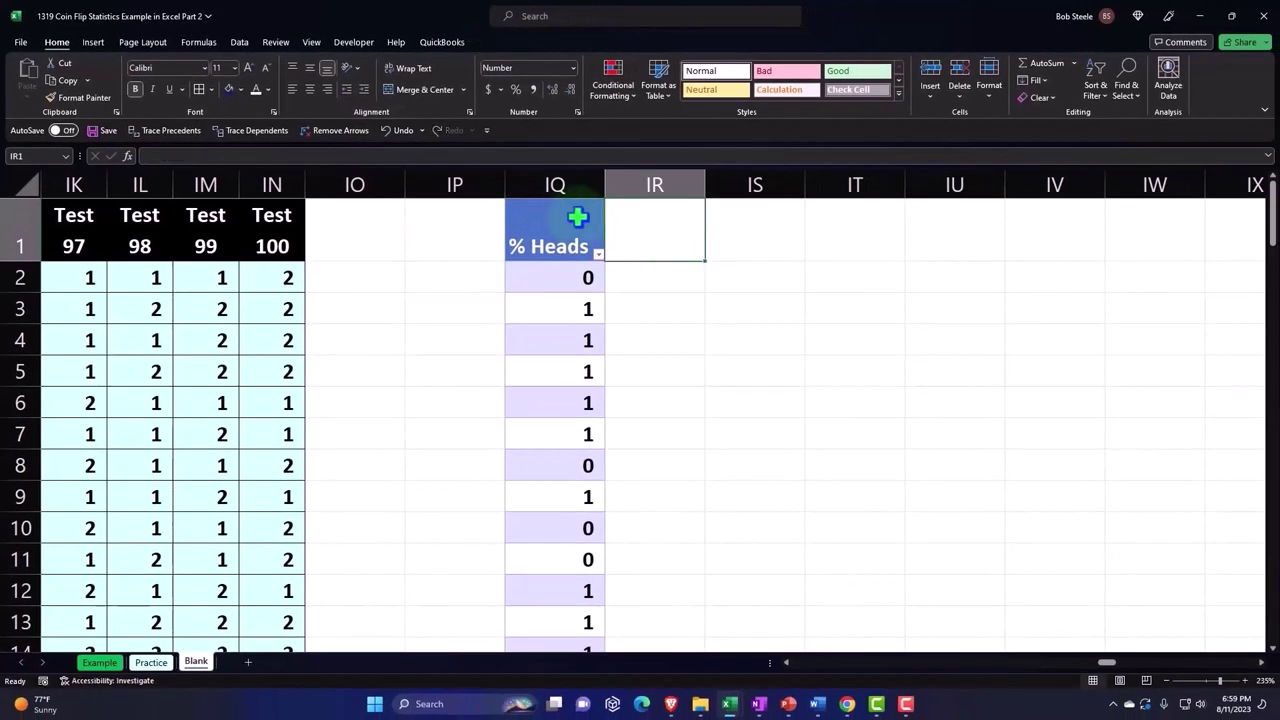
pyautogui.click(558, 193)
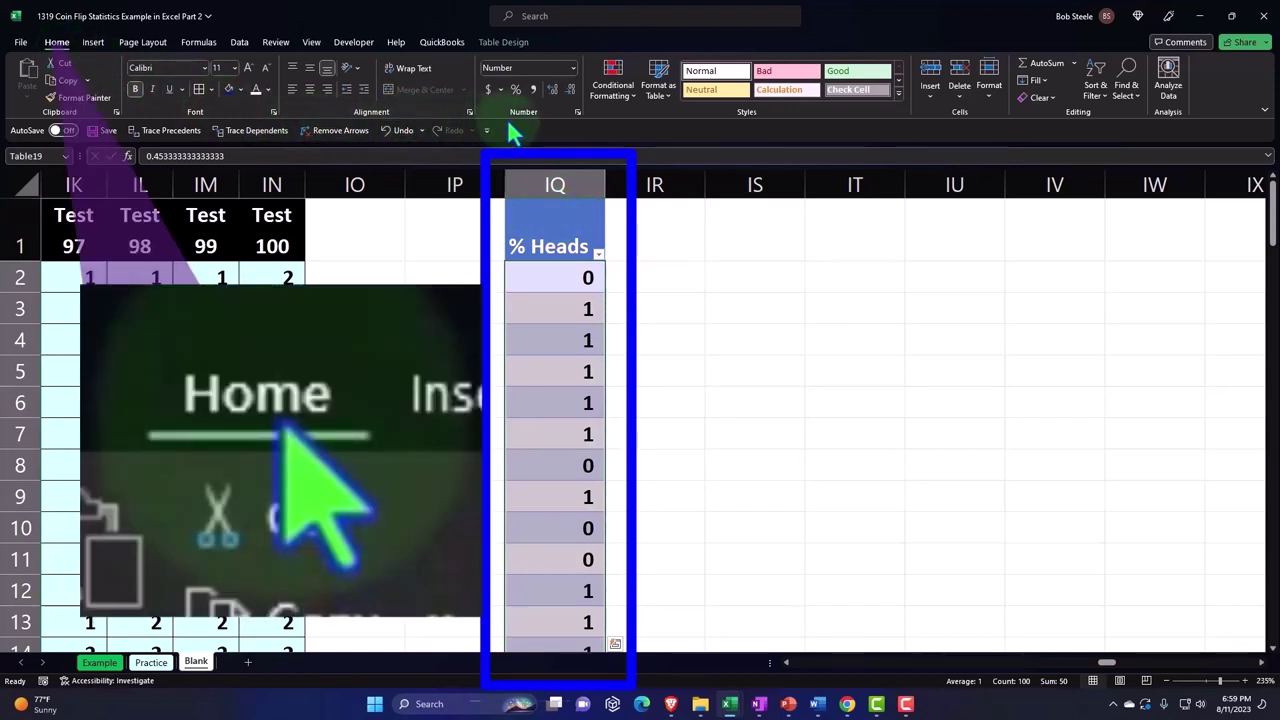
# Step: Format the % Heads values as whole percentages
pyautogui.click(516, 89)
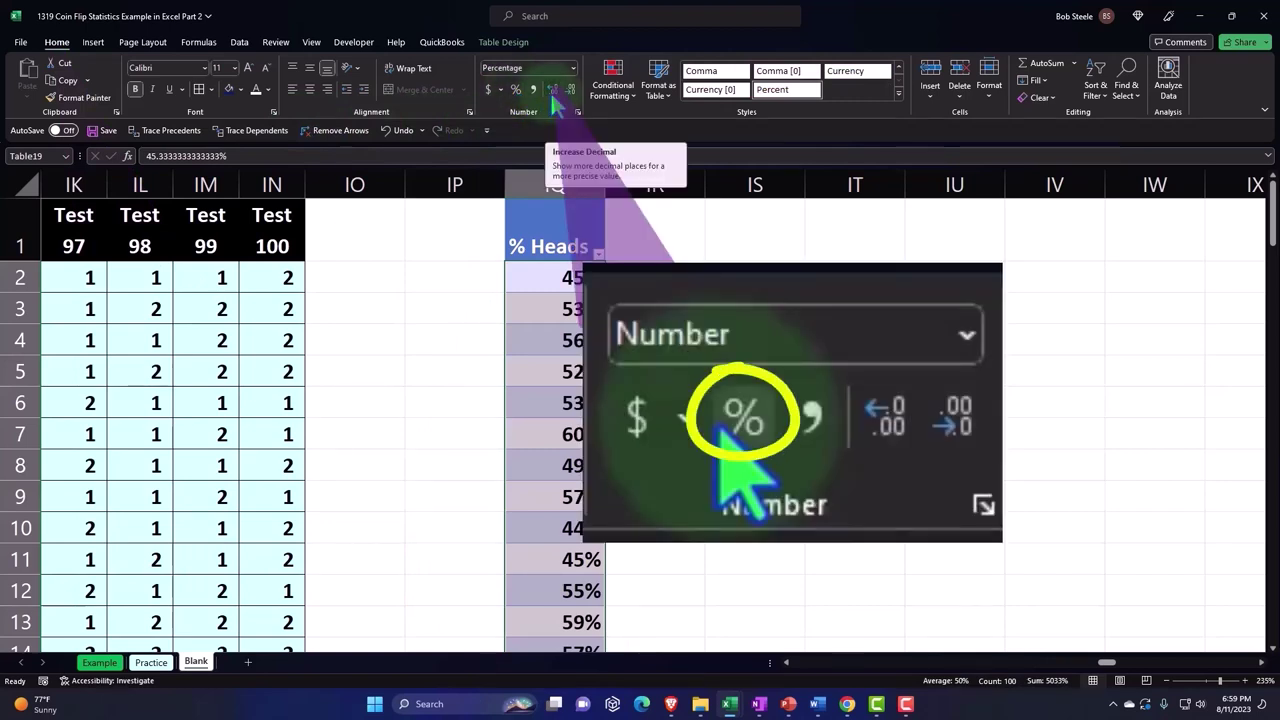
pyautogui.click(554, 97)
pyautogui.click(554, 97)
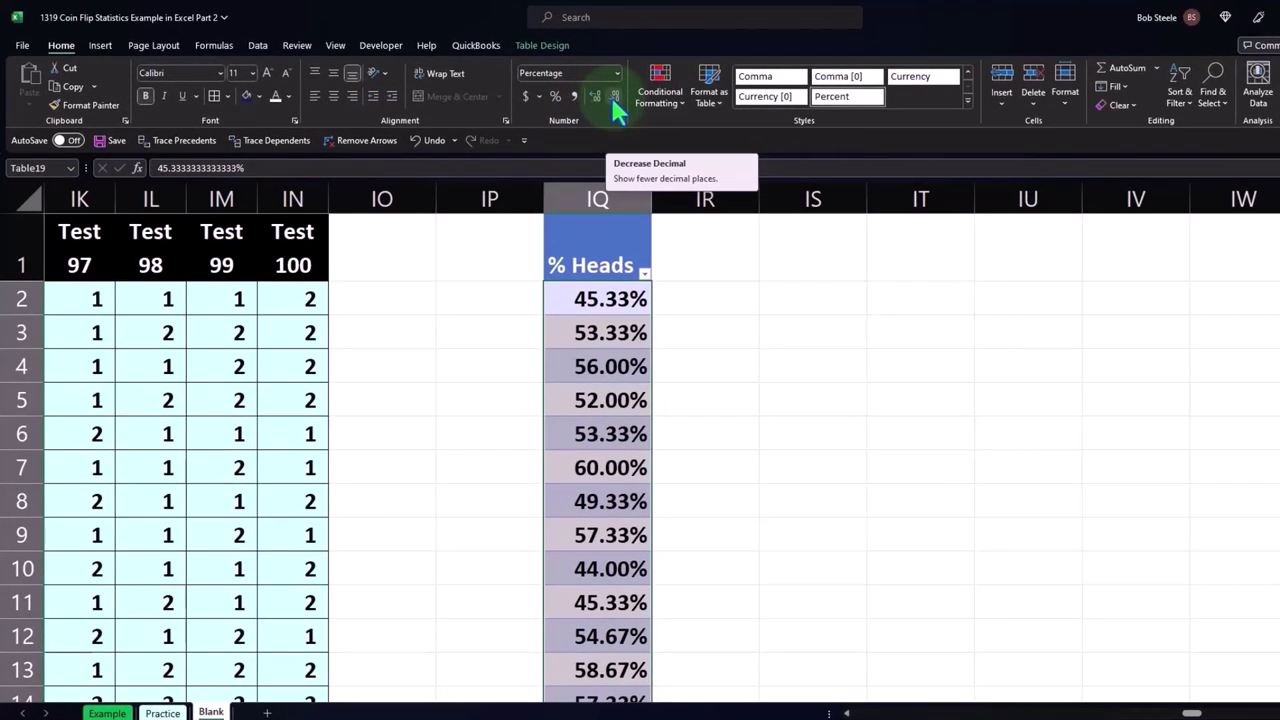
pyautogui.click(614, 97)
pyautogui.click(614, 97)
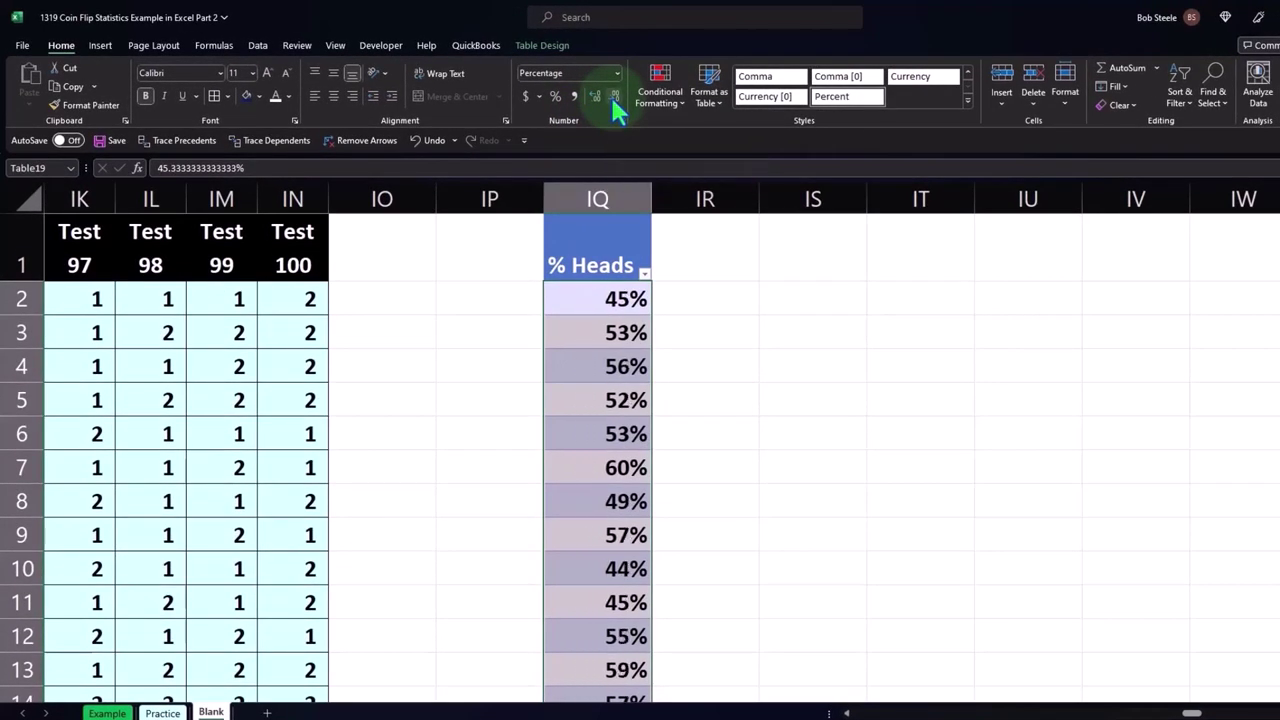
# Step: Add an Expected column with 50% in its first row and a Difference heading beside it
pyautogui.click(702, 257)
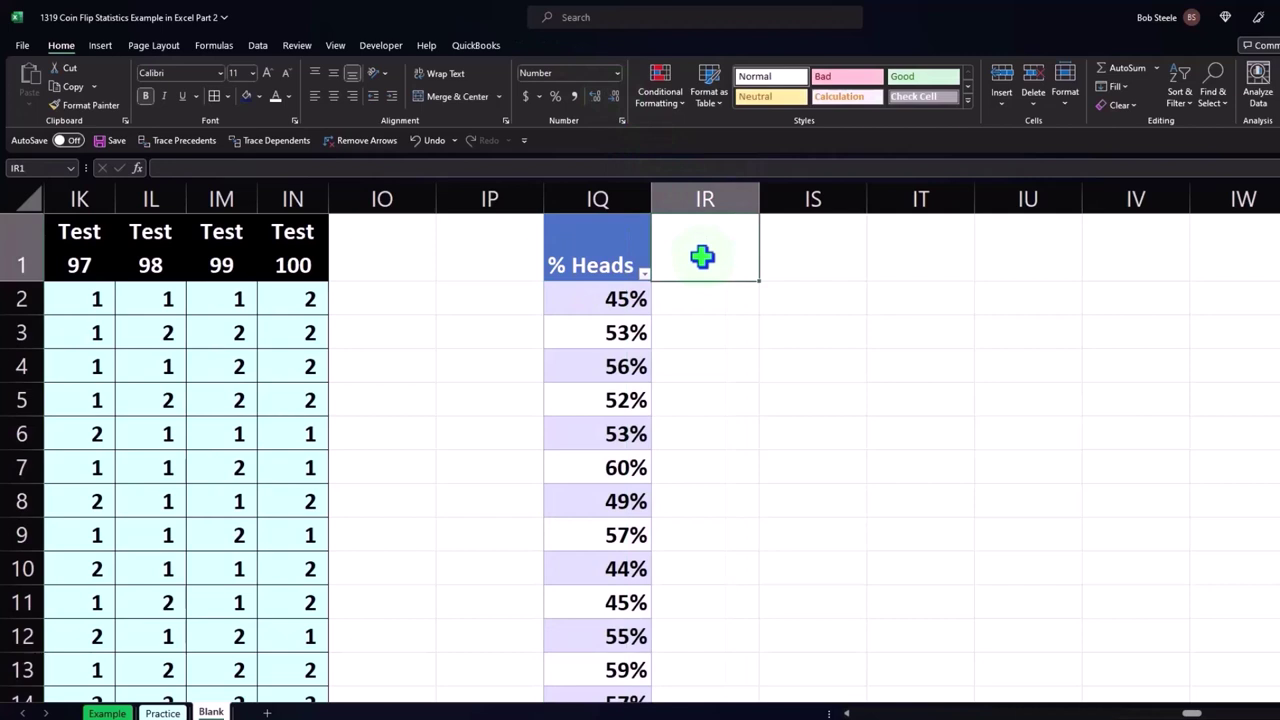
pyautogui.write('Expected')
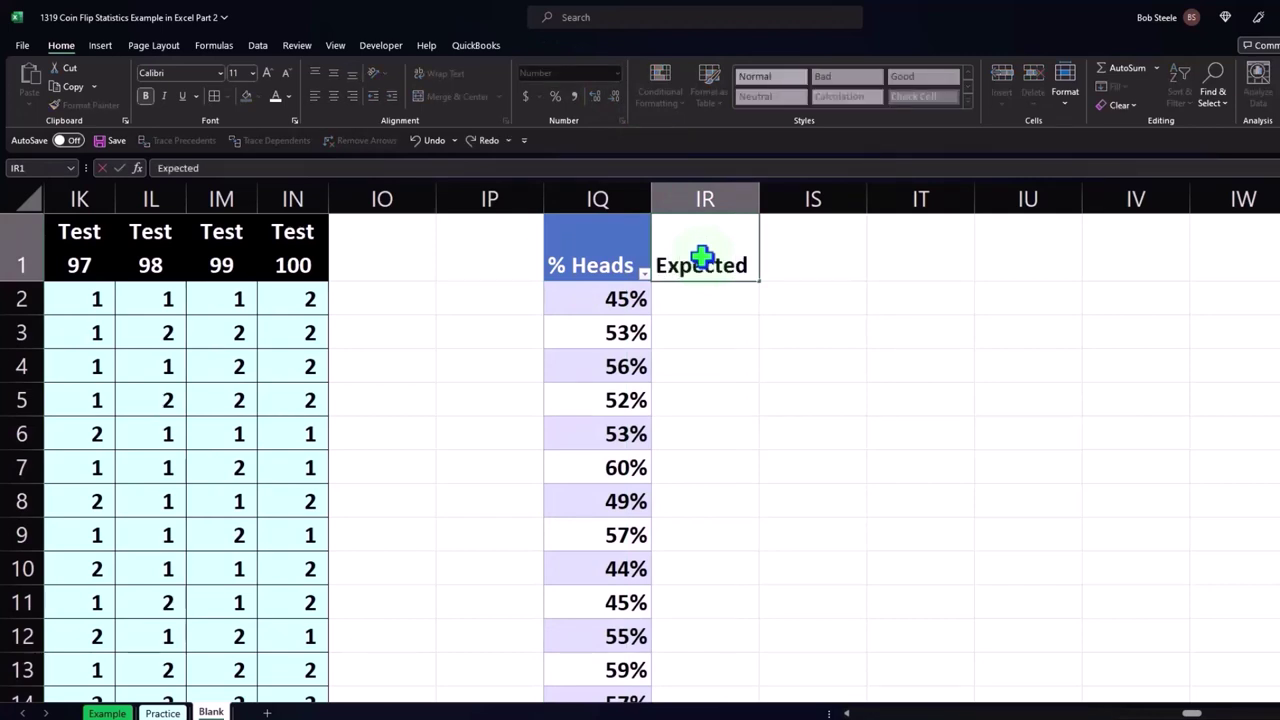
pyautogui.press('Return')
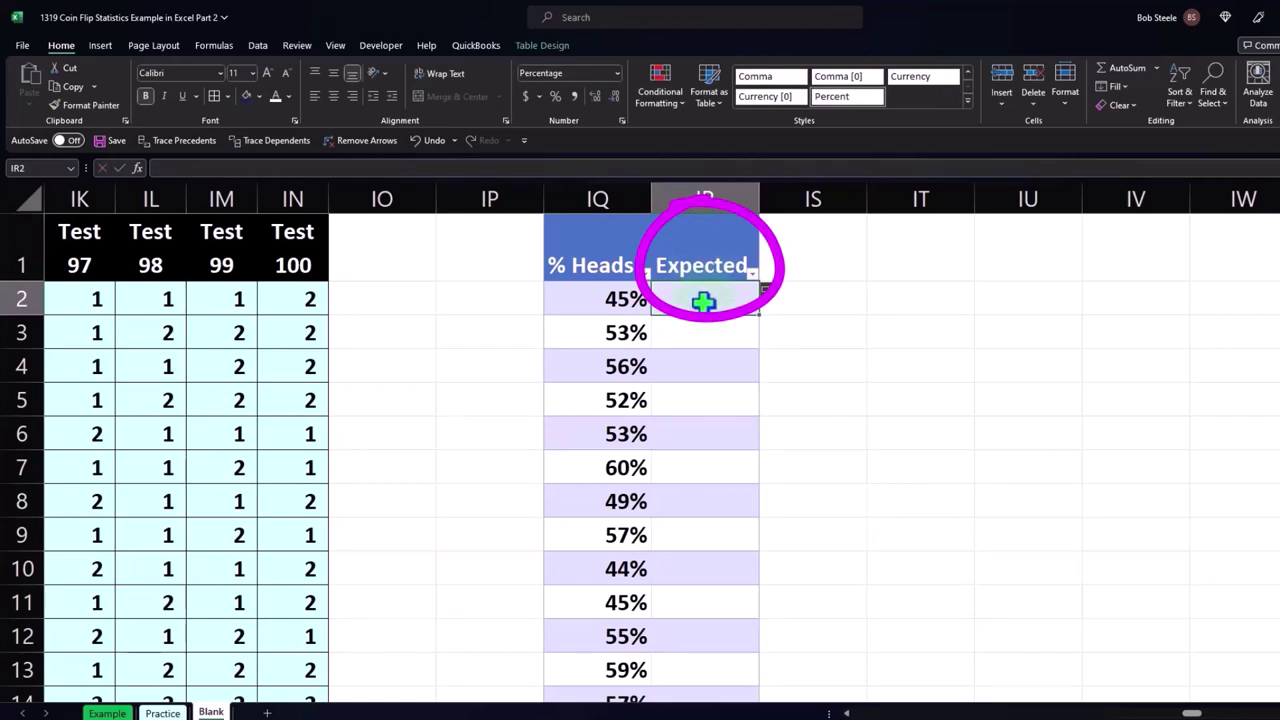
pyautogui.write('.5')
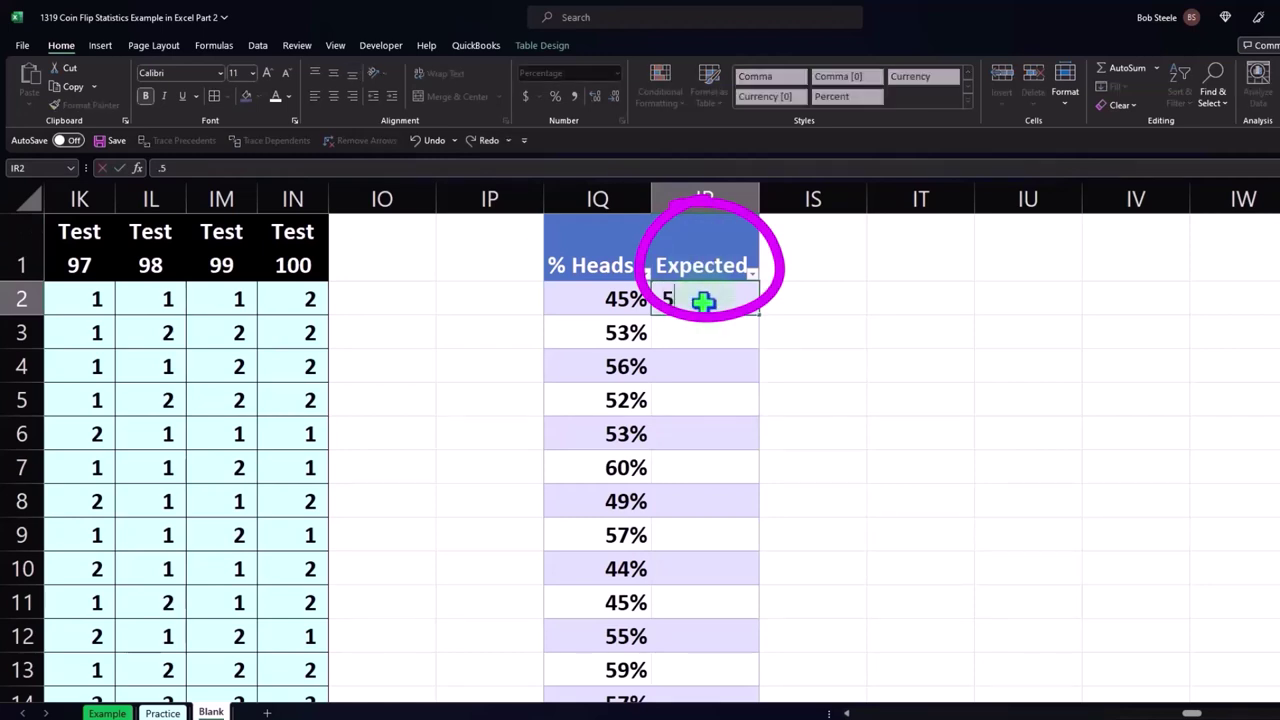
pyautogui.write('0')
pyautogui.press('Return')
pyautogui.click(703, 302)
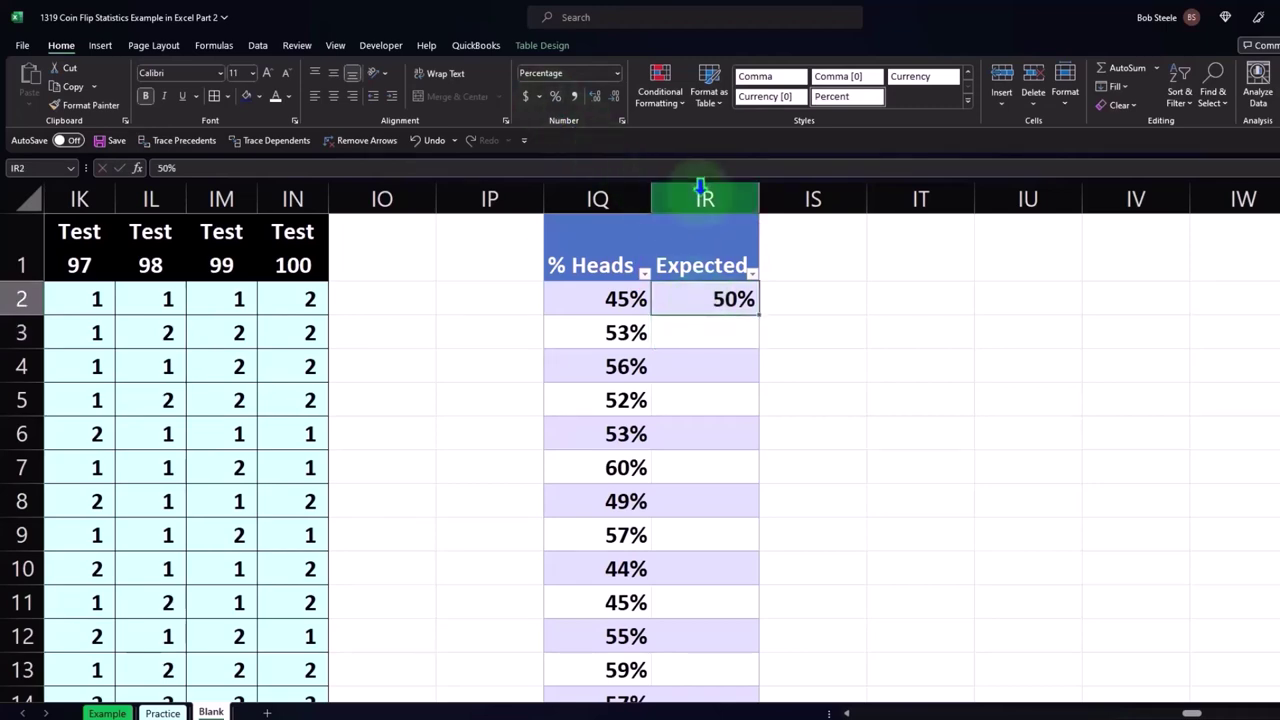
pyautogui.click(789, 251)
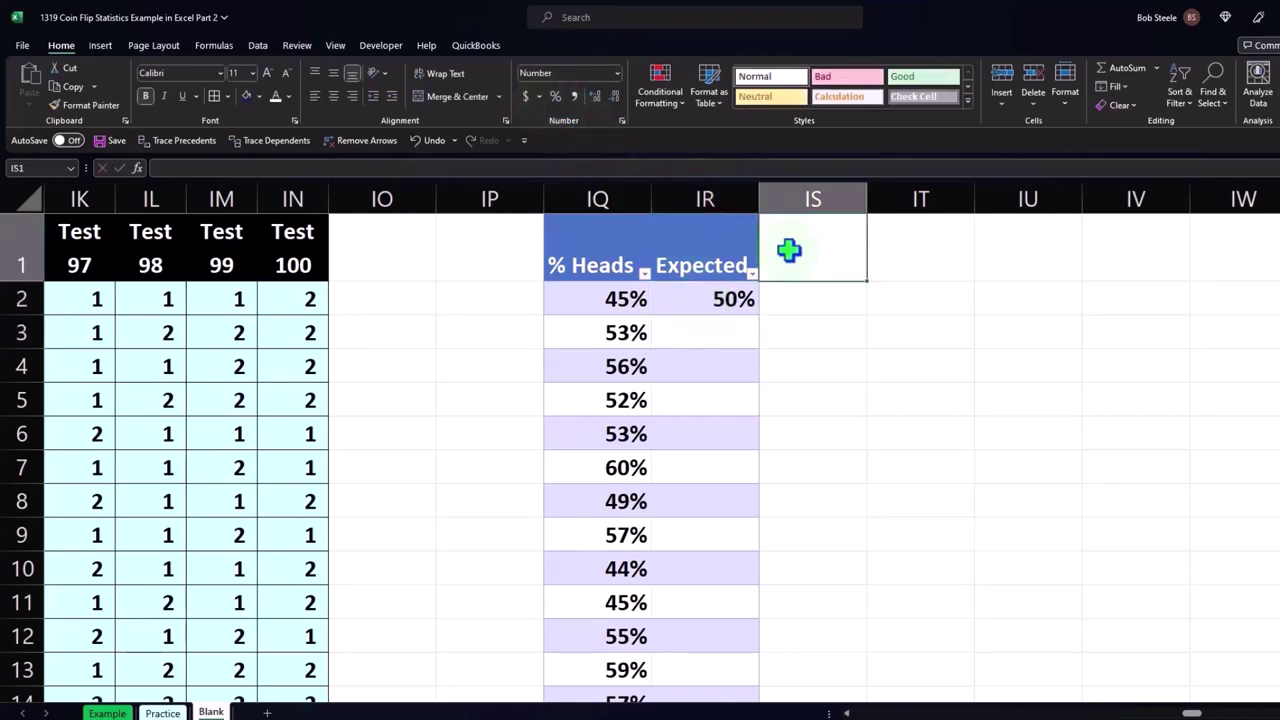
pyautogui.write('D')
pyautogui.write('iff')
pyautogui.write('ere')
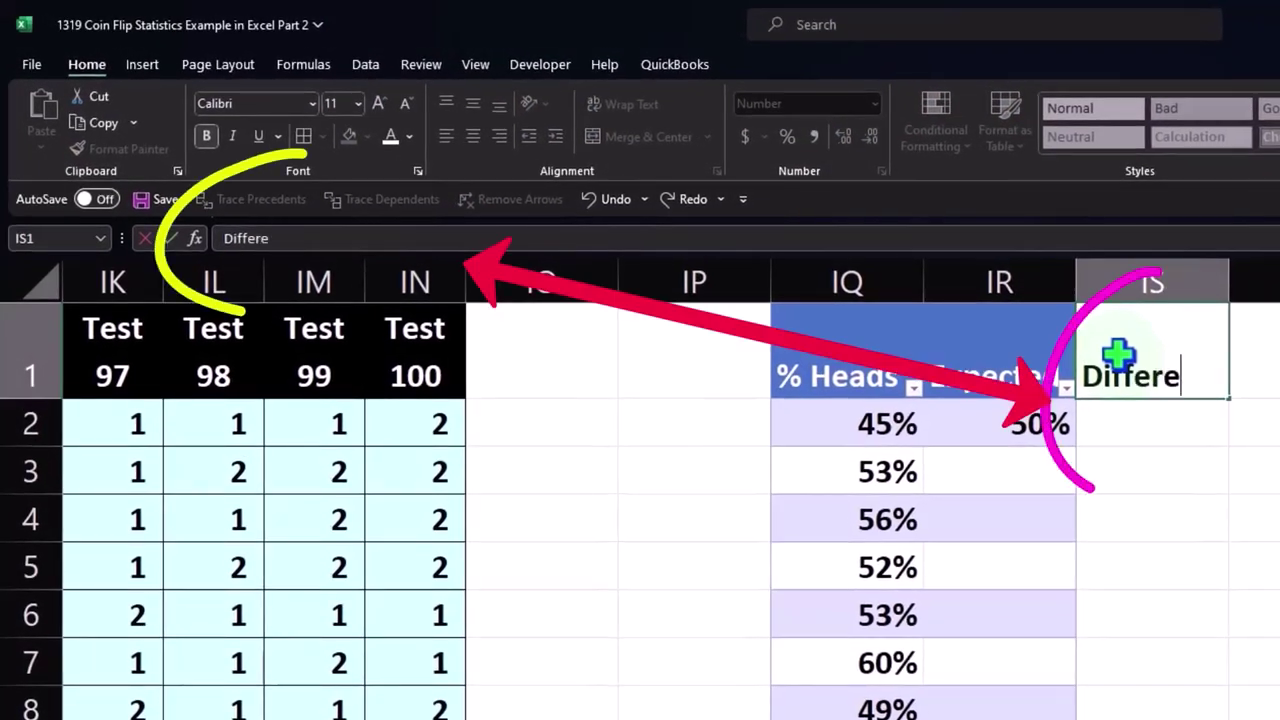
pyautogui.write('nce')
pyautogui.press('Return')
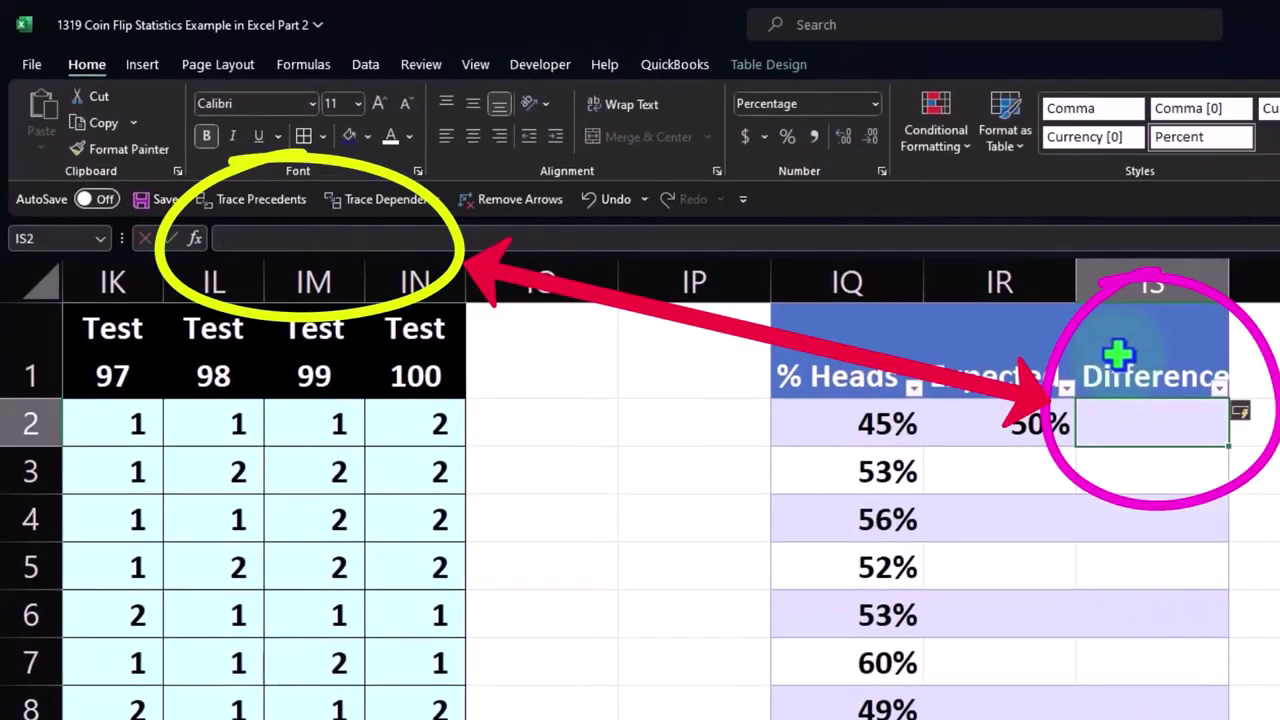
pyautogui.write('=')
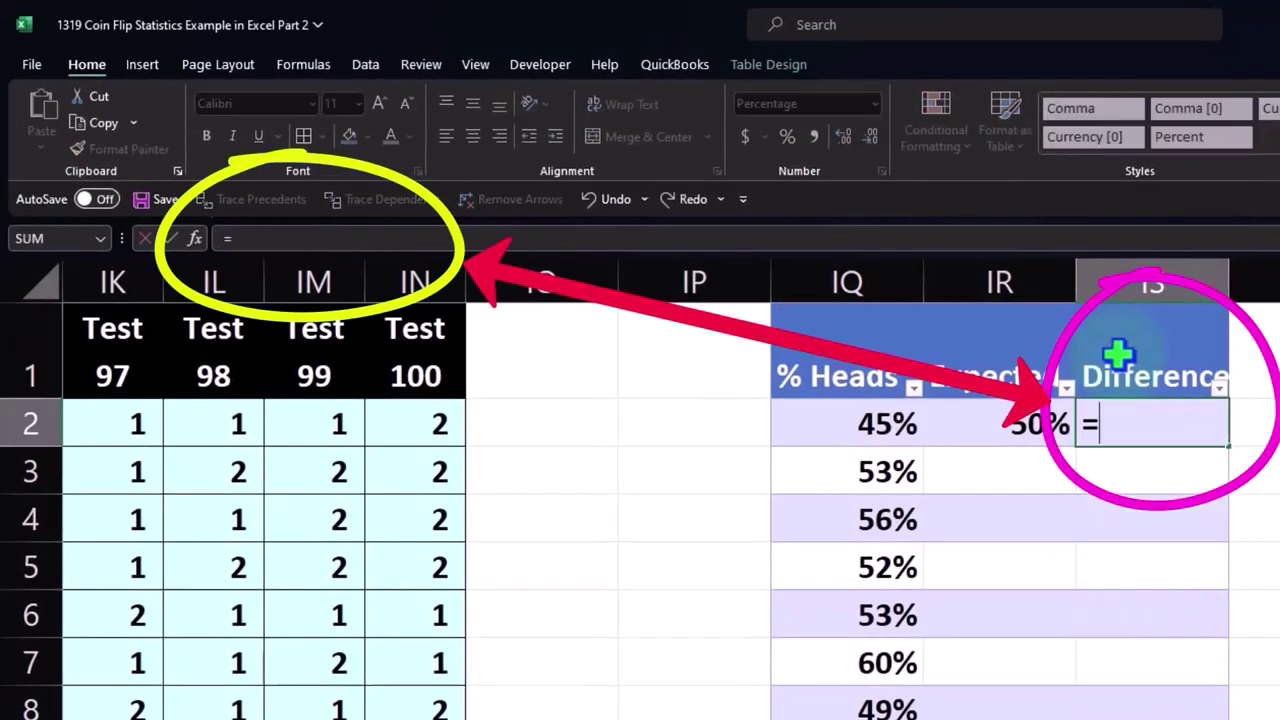
pyautogui.press('Left')
pyautogui.press('Left')
pyautogui.write('-')
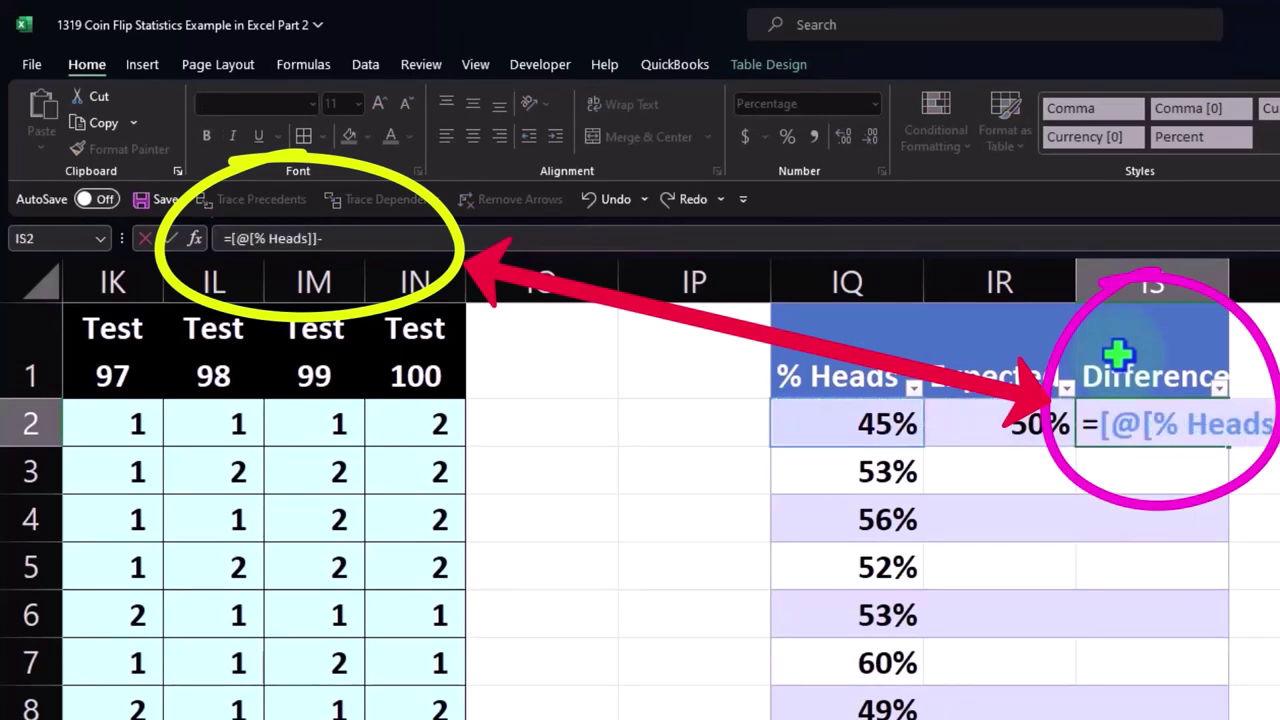
pyautogui.press('Left')
pyautogui.press('Return')
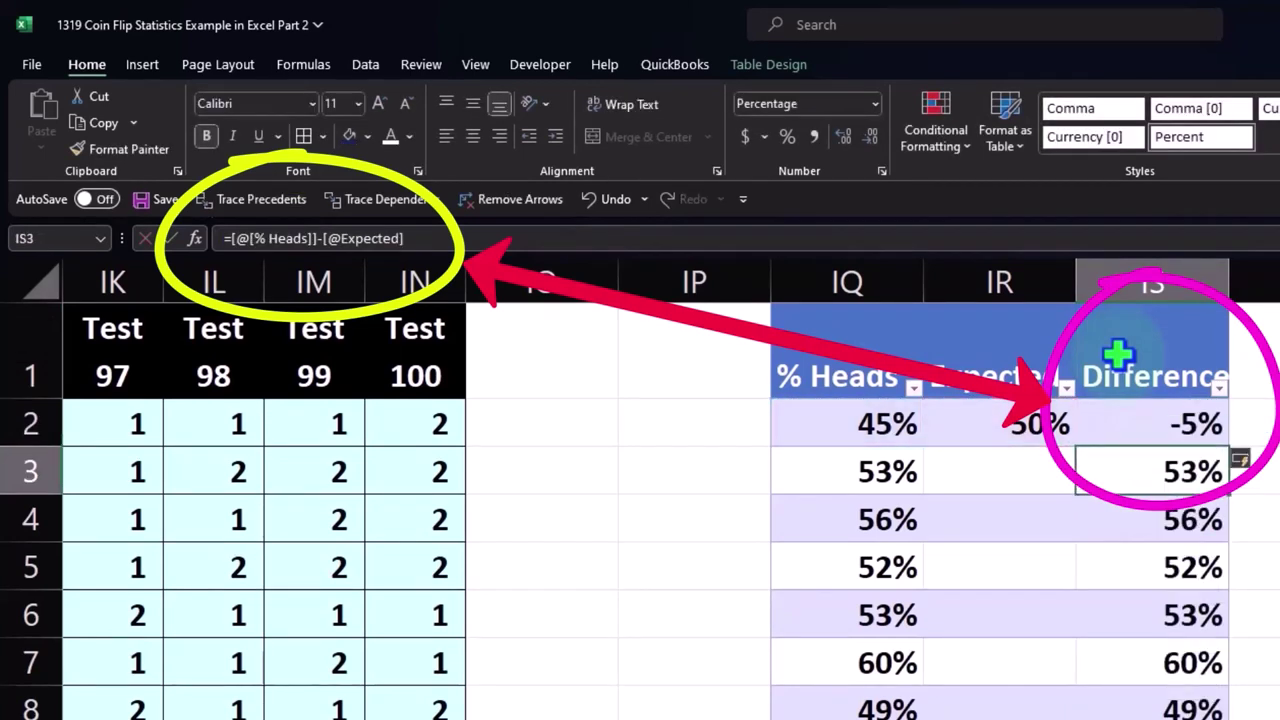
# Step: Fill 50% down the whole Expected column to row 101 and scroll to check the rows
pyautogui.click(1050, 418)
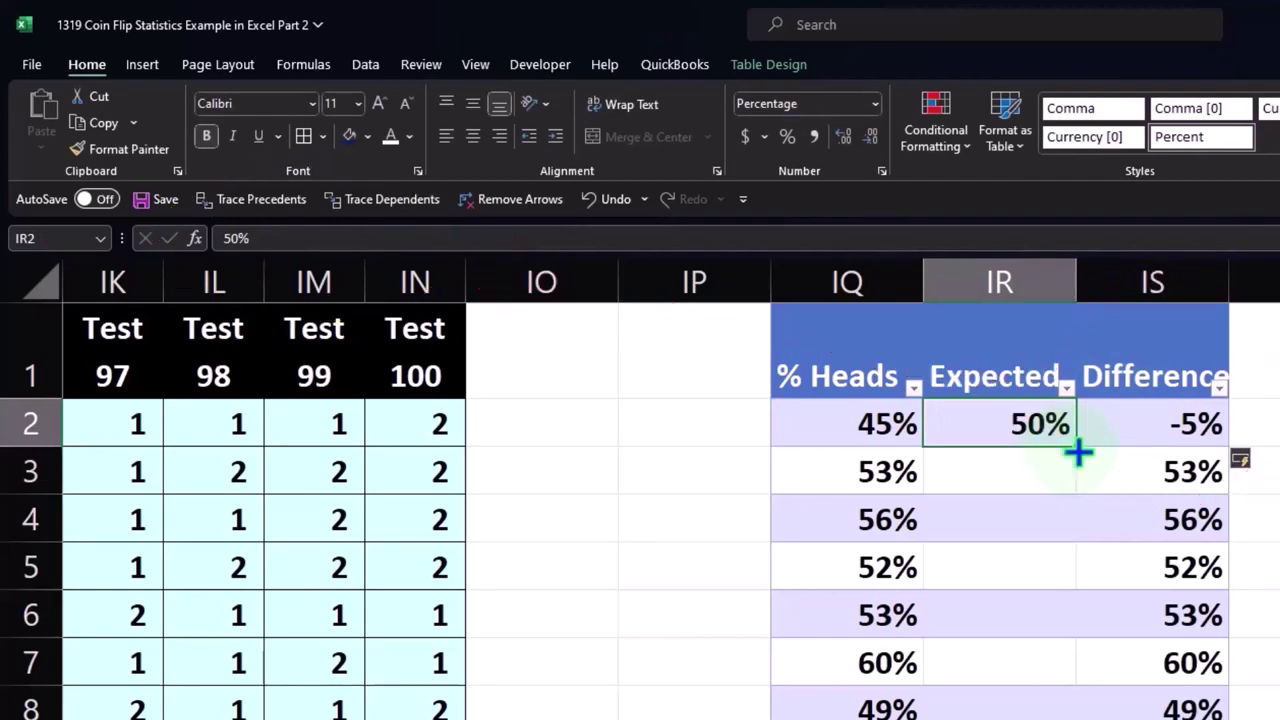
pyautogui.doubleClick(1078, 453)
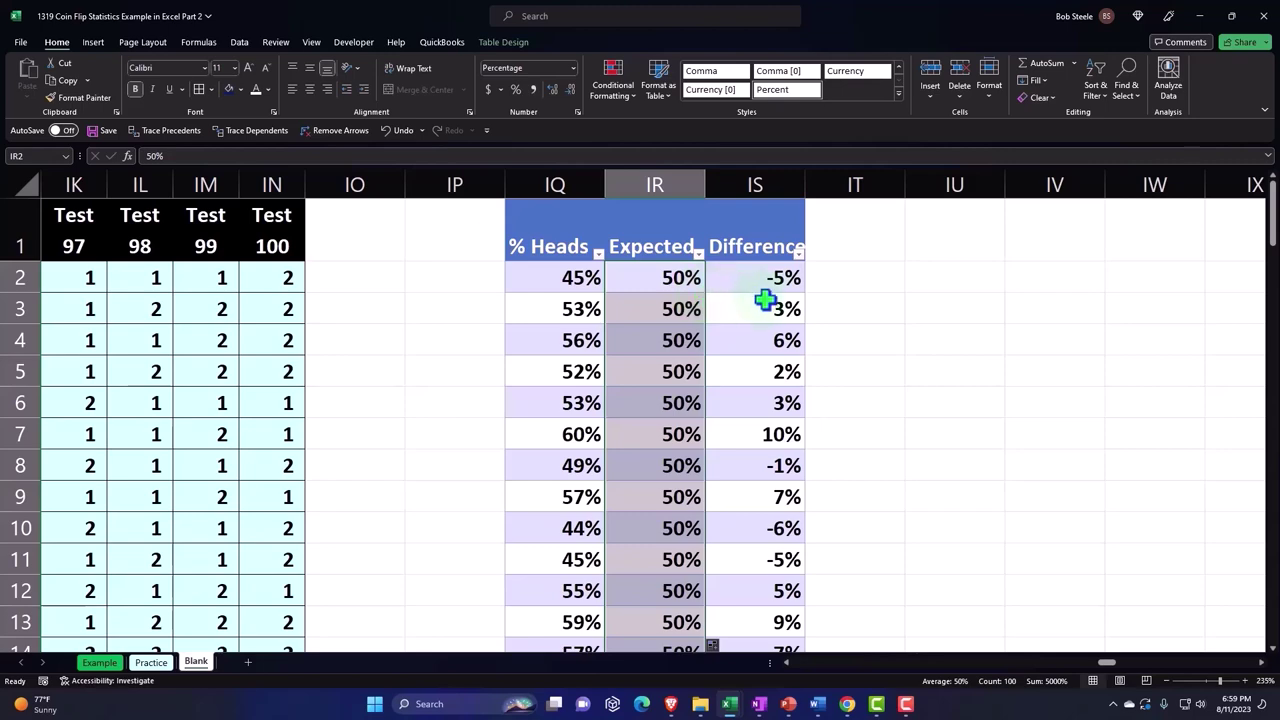
pyautogui.scroll(-1, 765, 300)
pyautogui.scroll(-2, 765, 300)
pyautogui.scroll(-1, 765, 300)
pyautogui.scroll(-3, 765, 300)
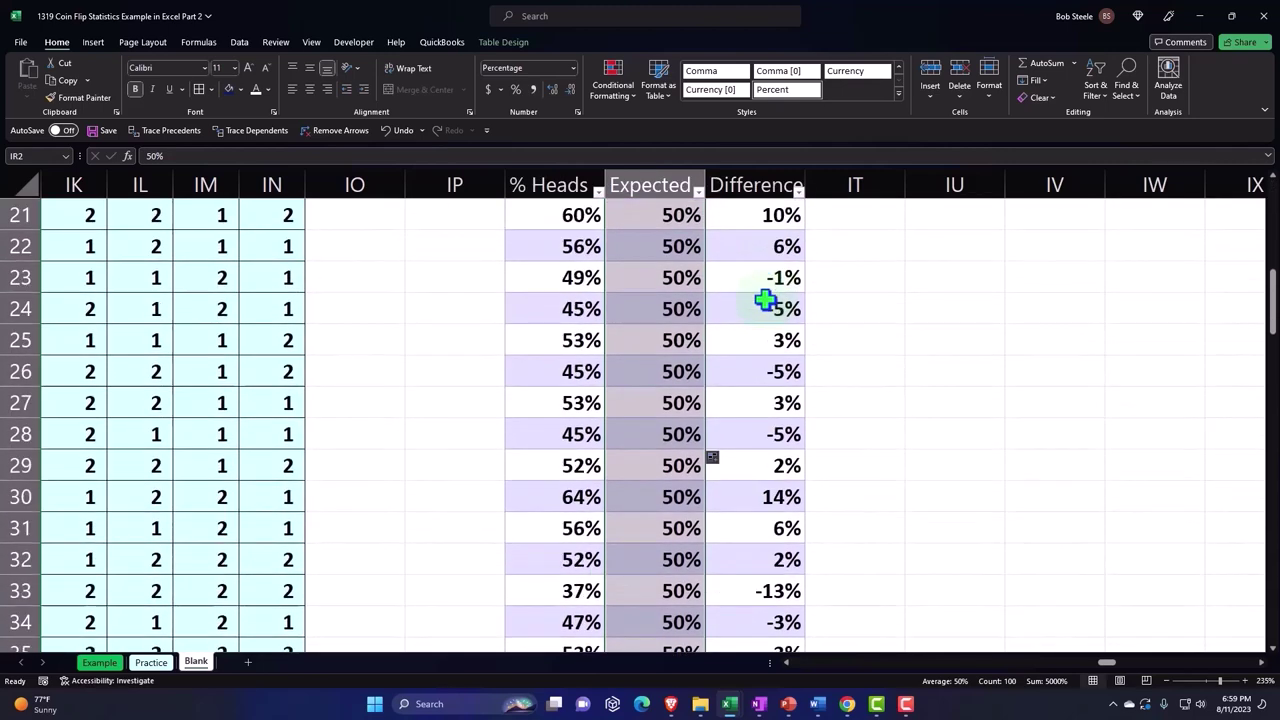
pyautogui.scroll(-1, 765, 300)
pyautogui.scroll(-1, 765, 300)
pyautogui.scroll(-3, 765, 300)
pyautogui.scroll(-2, 765, 300)
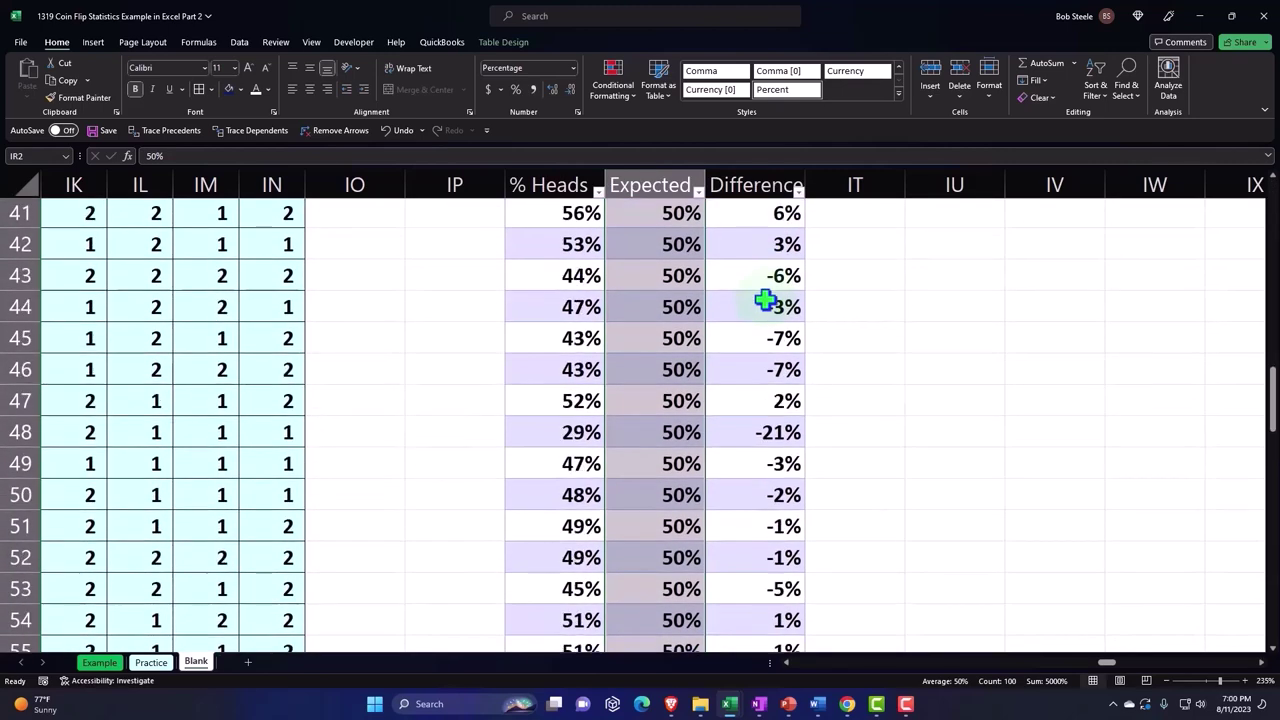
pyautogui.scroll(-1, 765, 300)
pyautogui.scroll(-3, 765, 300)
pyautogui.scroll(-2, 765, 300)
pyautogui.scroll(-4, 765, 300)
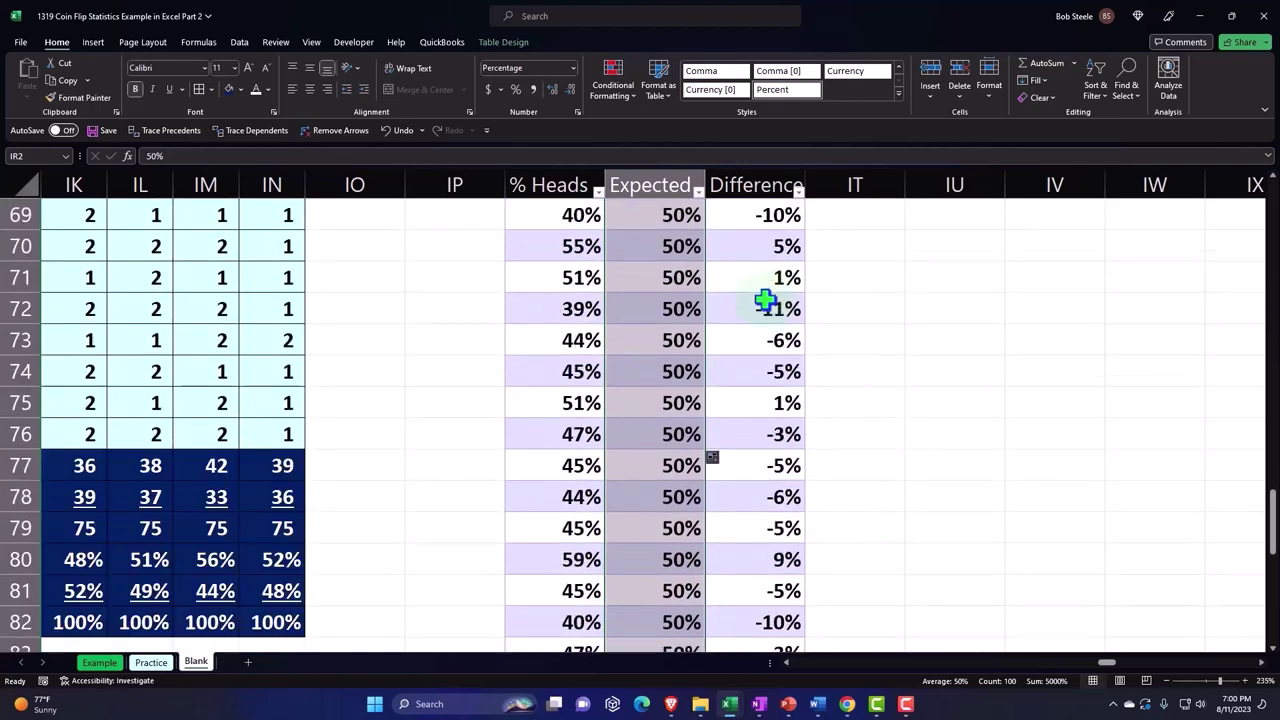
pyautogui.scroll(-4, 765, 300)
pyautogui.scroll(-3, 765, 300)
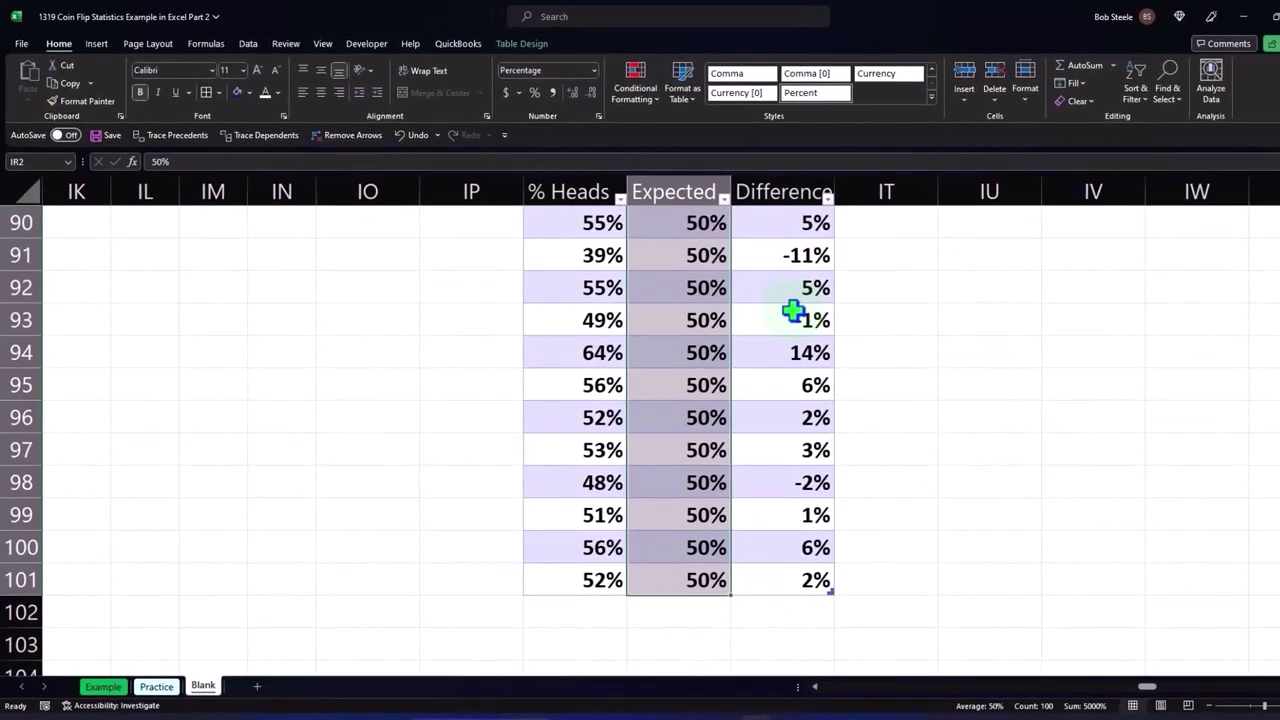
pyautogui.scroll(10, 792, 312)
pyautogui.scroll(10, 792, 312)
pyautogui.scroll(10, 792, 312)
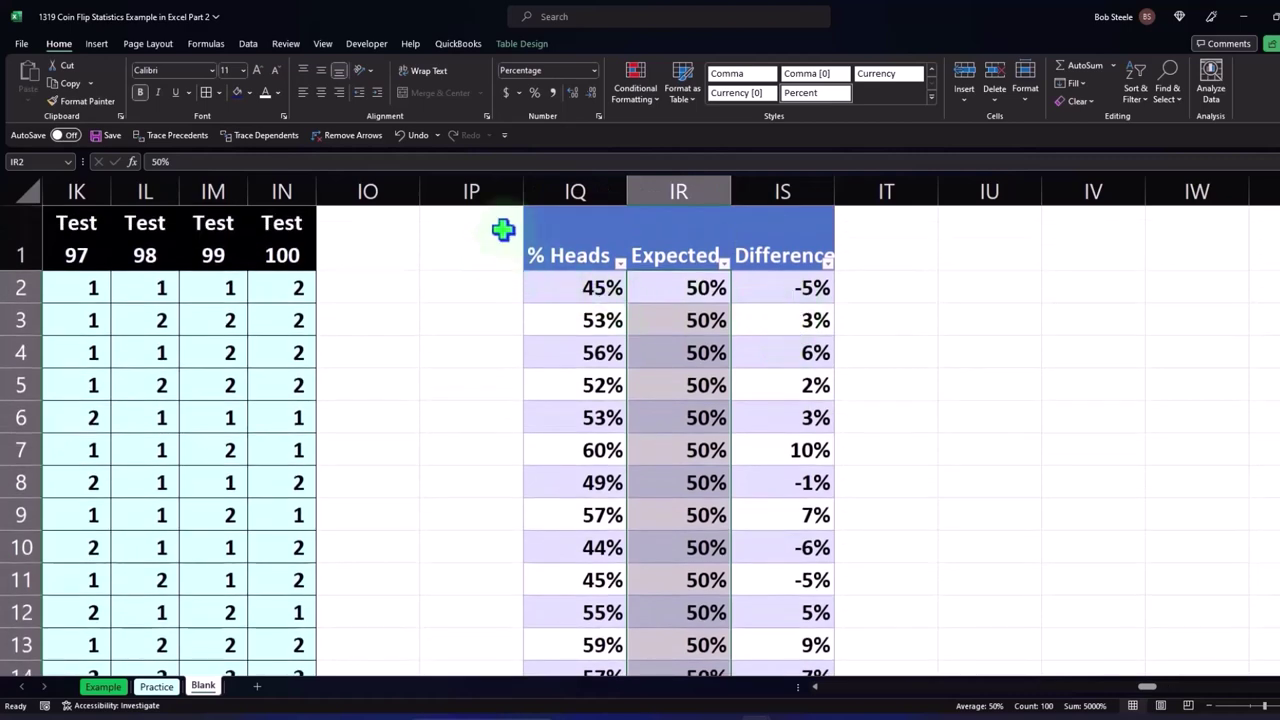
# Step: Delete the empty column IP so the table shifts left, and show the Table Design options
pyautogui.click(466, 190)
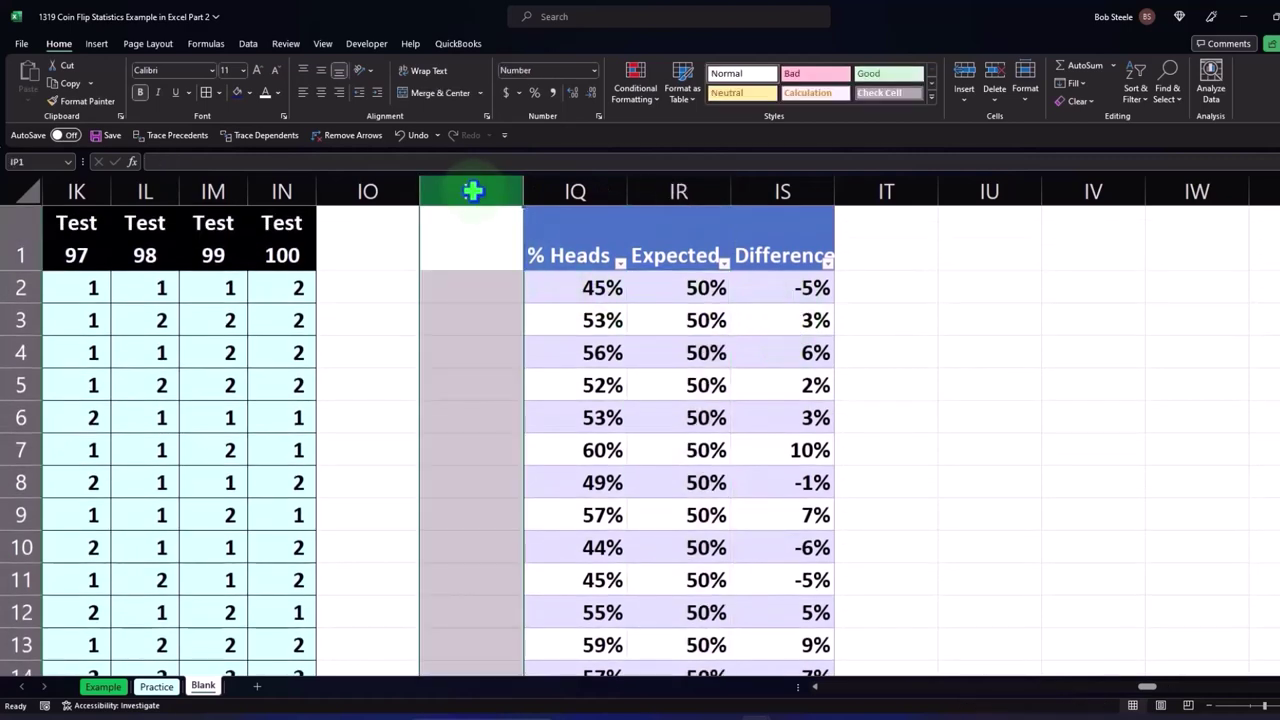
pyautogui.rightClick(446, 266)
pyautogui.click(485, 415)
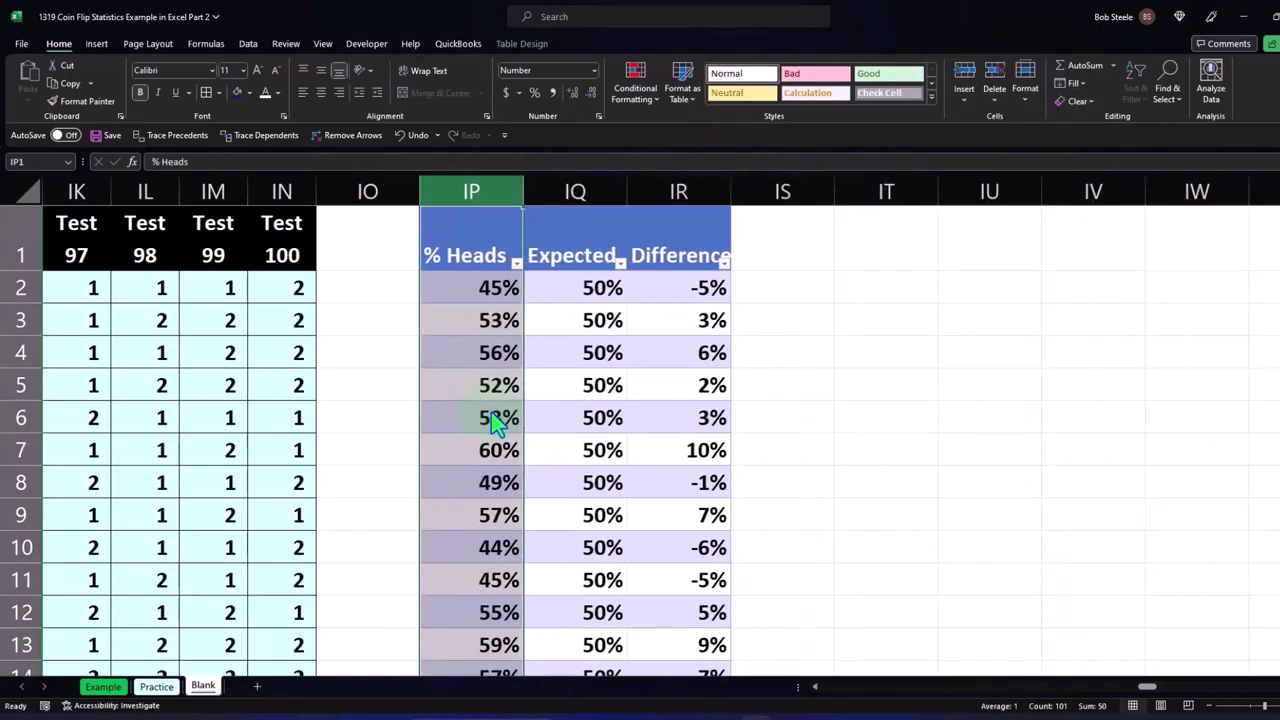
pyautogui.click(488, 359)
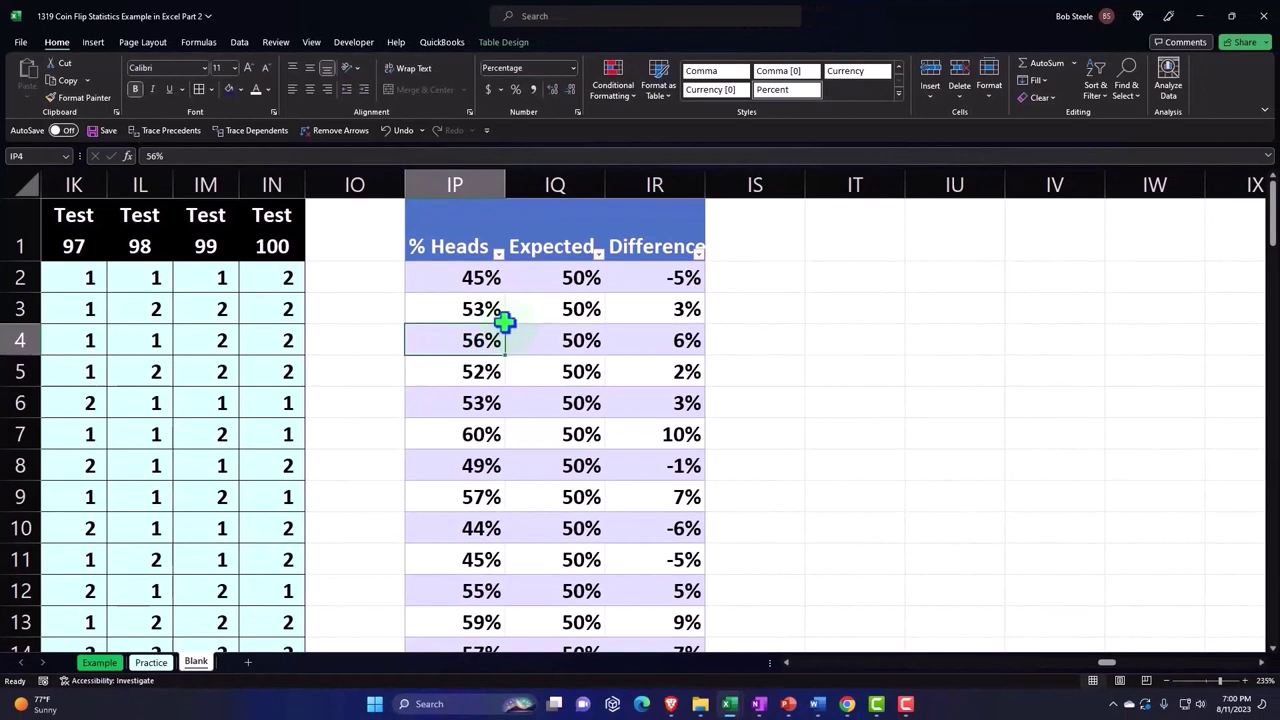
pyautogui.click(503, 44)
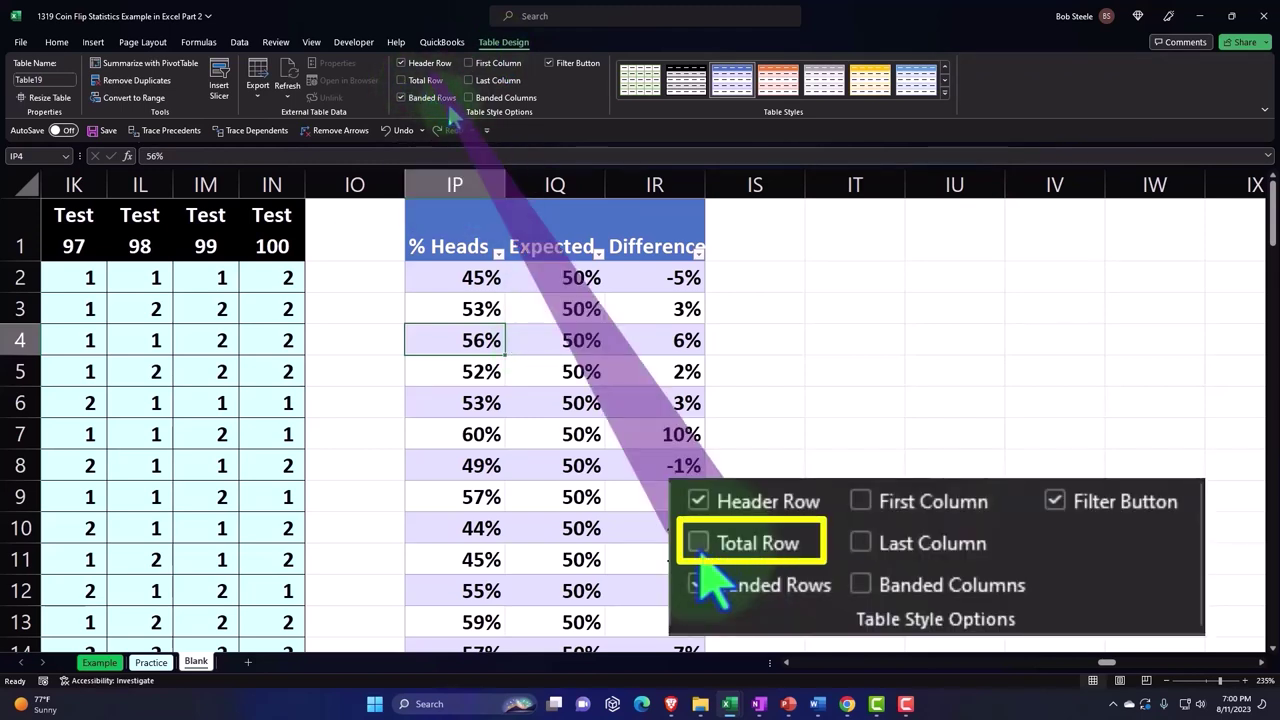
# Step: Add a Total row with the % Heads total set to Average, shown as 50.333%
pyautogui.click(401, 80)
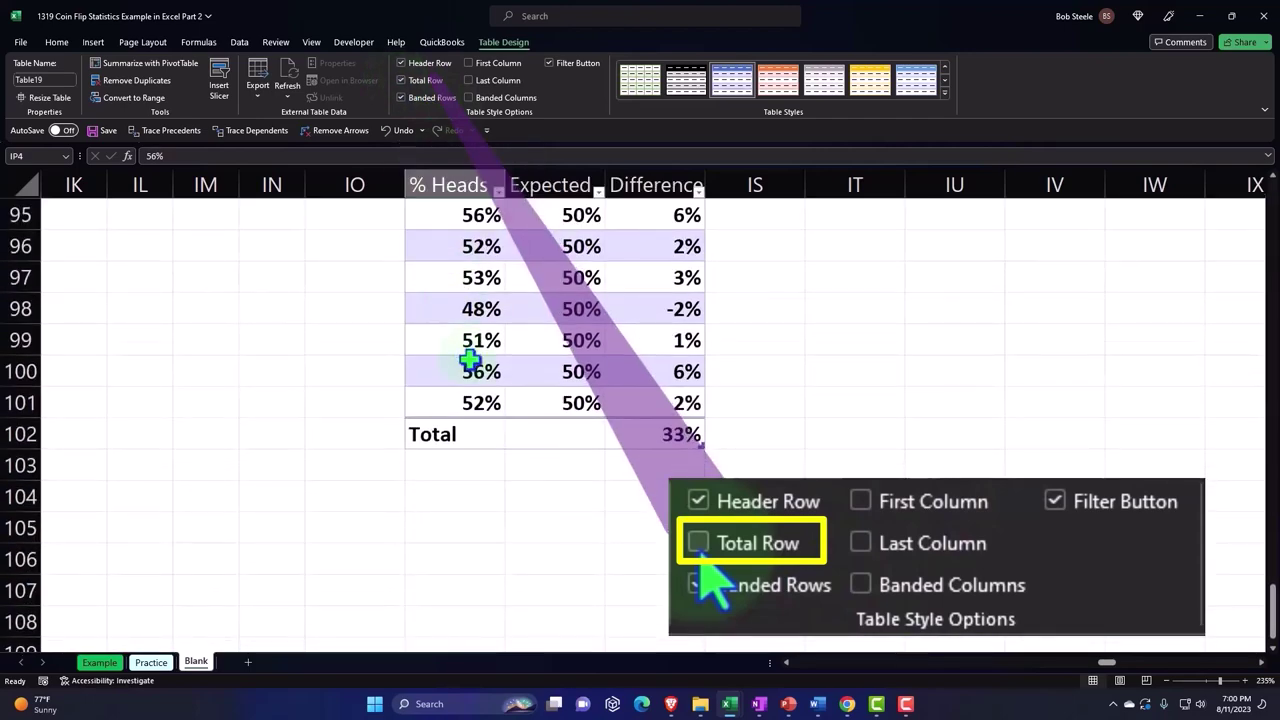
pyautogui.click(479, 444)
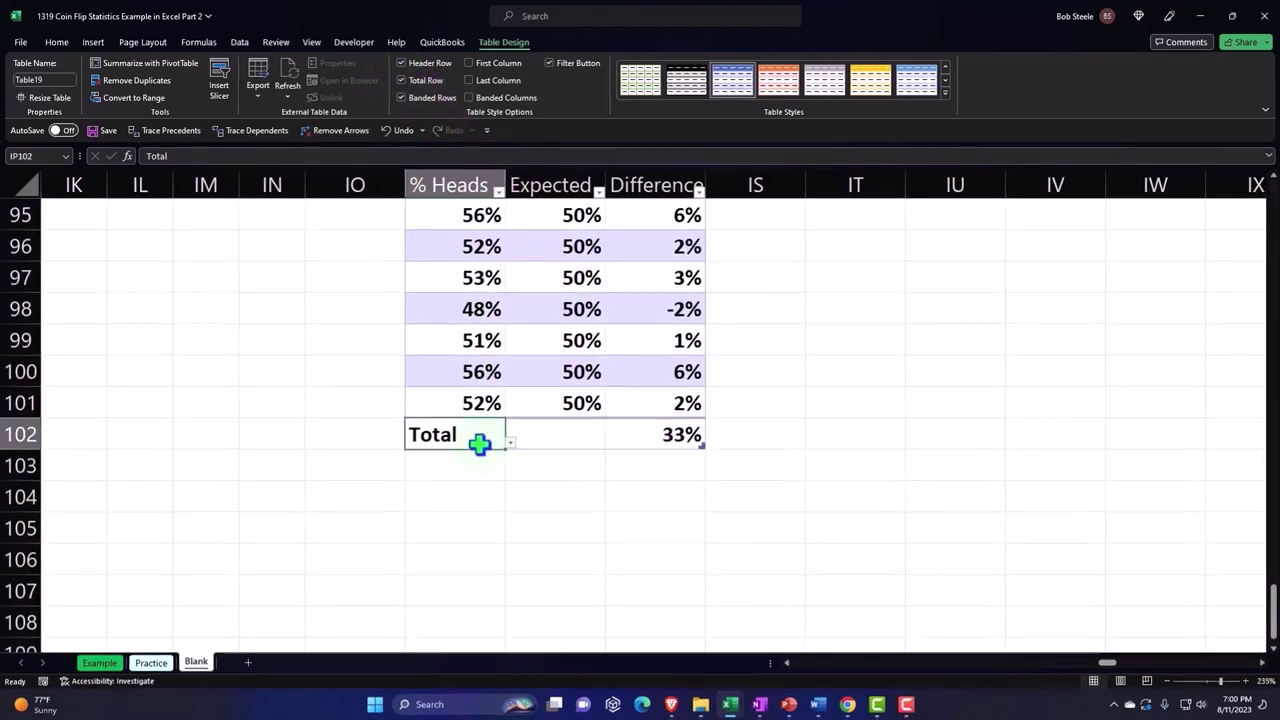
pyautogui.click(561, 487)
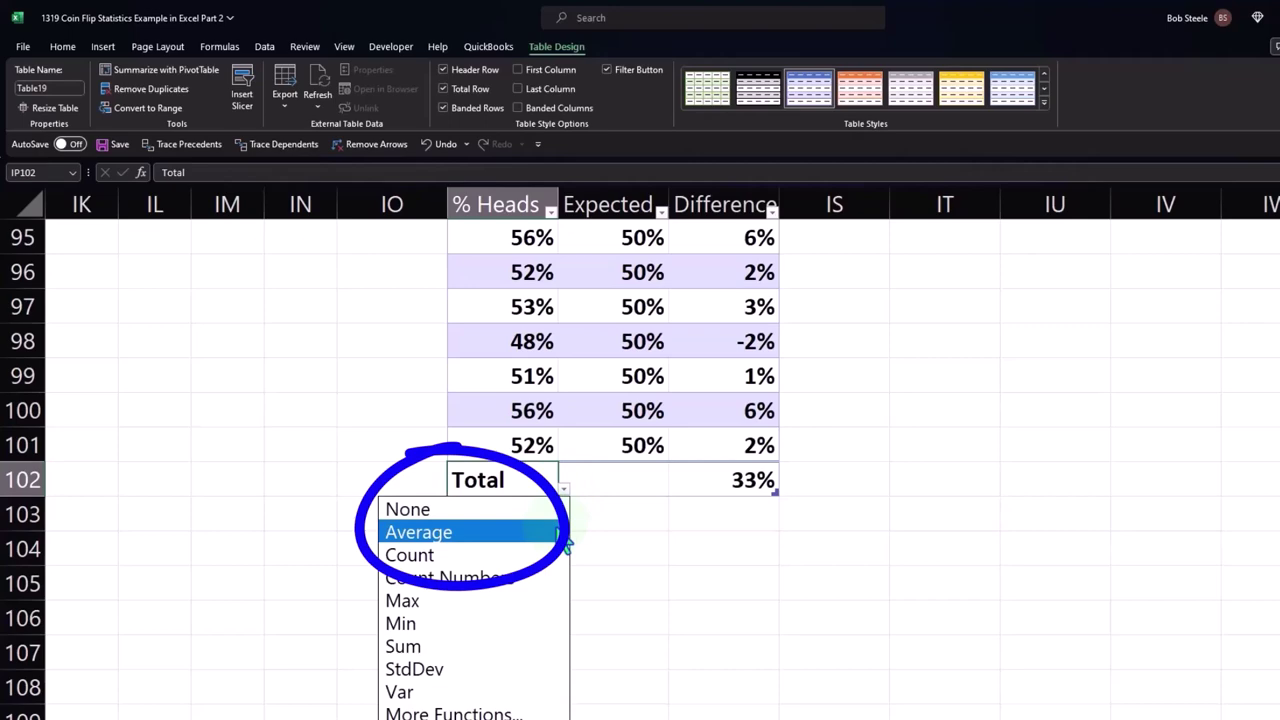
pyautogui.click(470, 532)
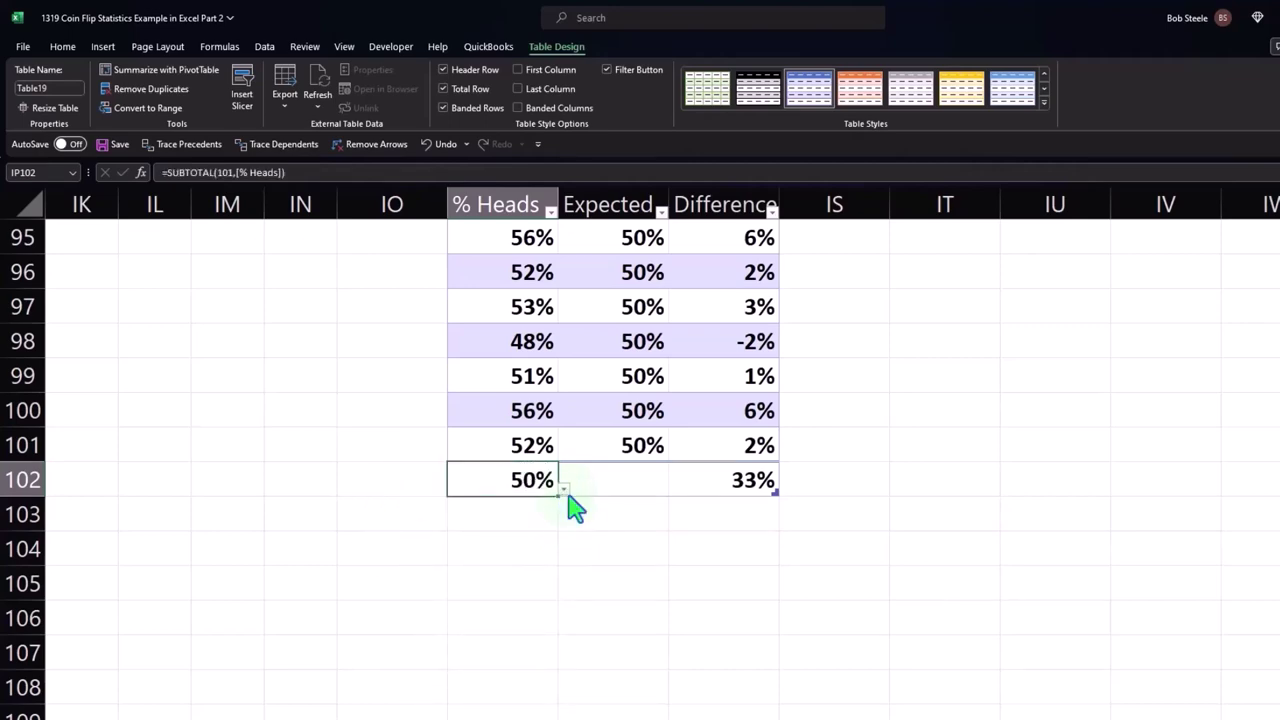
pyautogui.click(566, 490)
pyautogui.press('Escape')
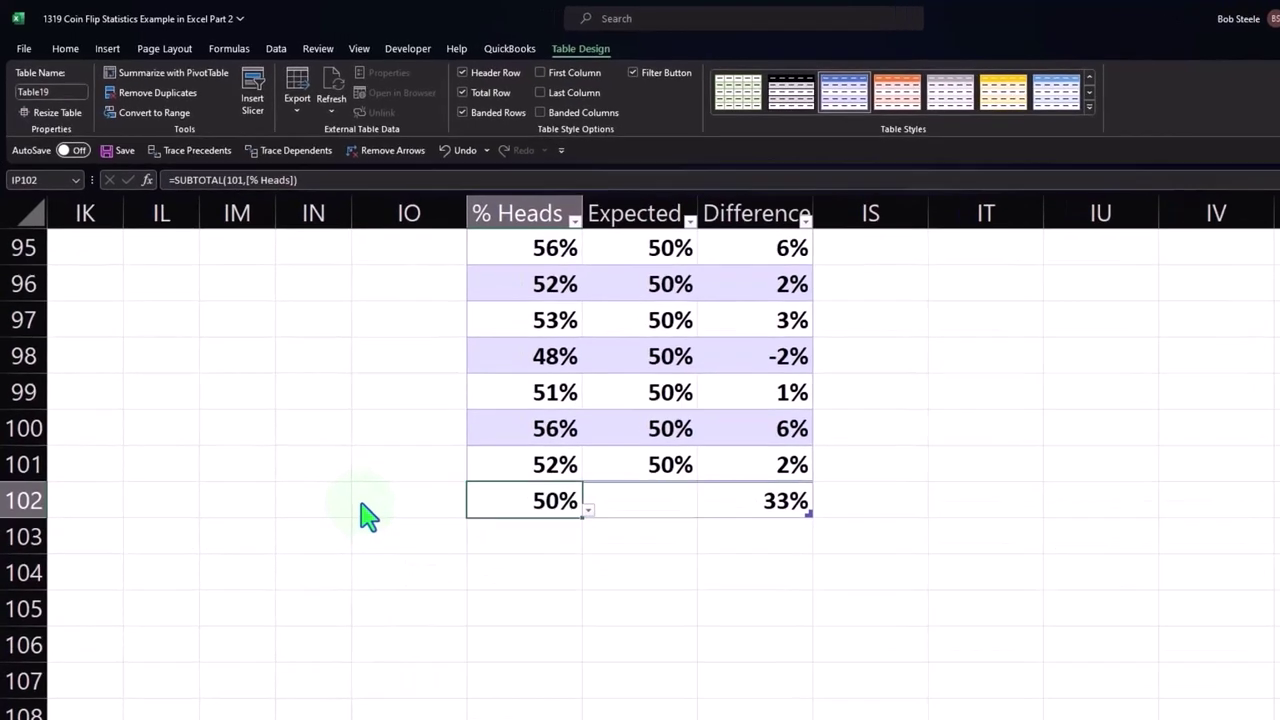
pyautogui.doubleClick(468, 482)
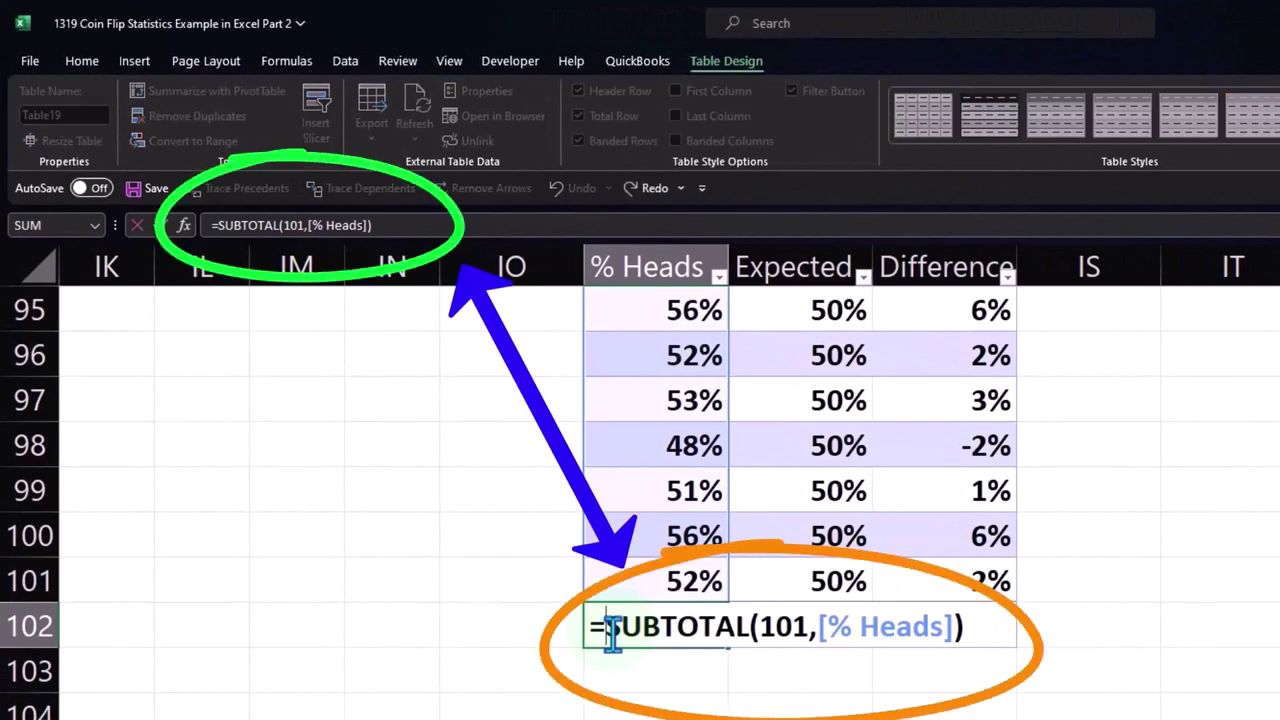
pyautogui.press('Return')
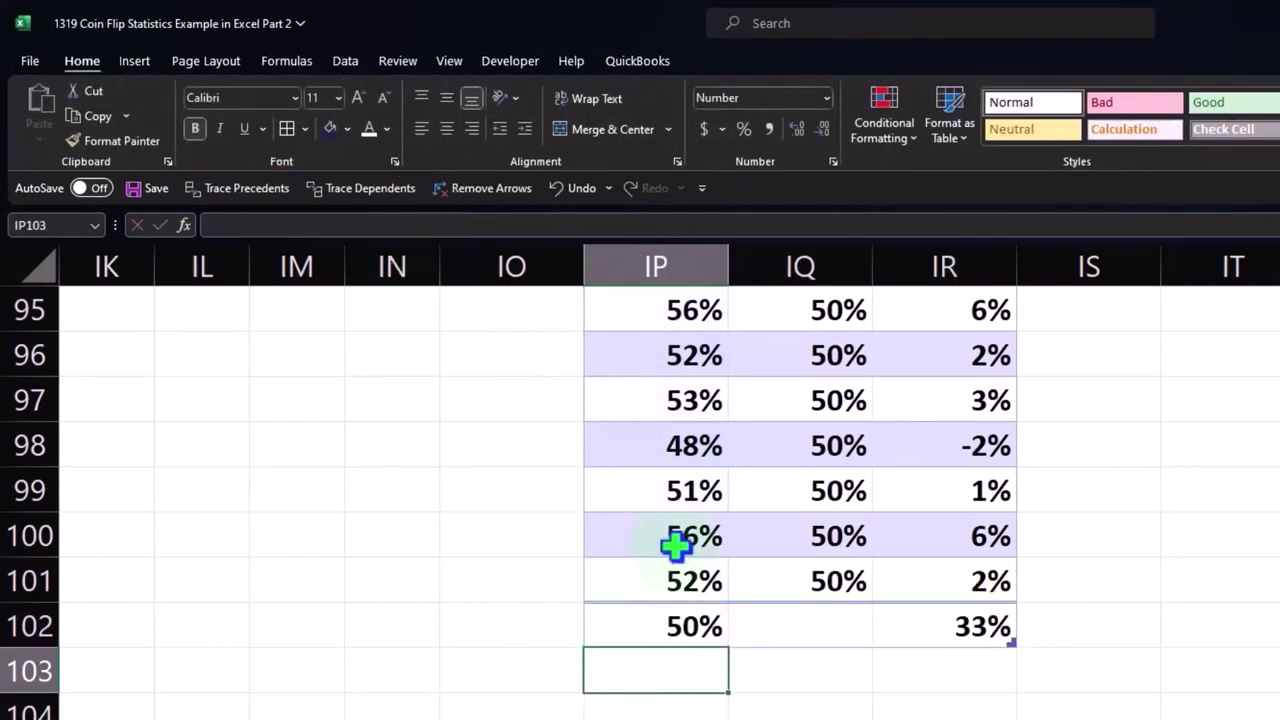
pyautogui.click(677, 611)
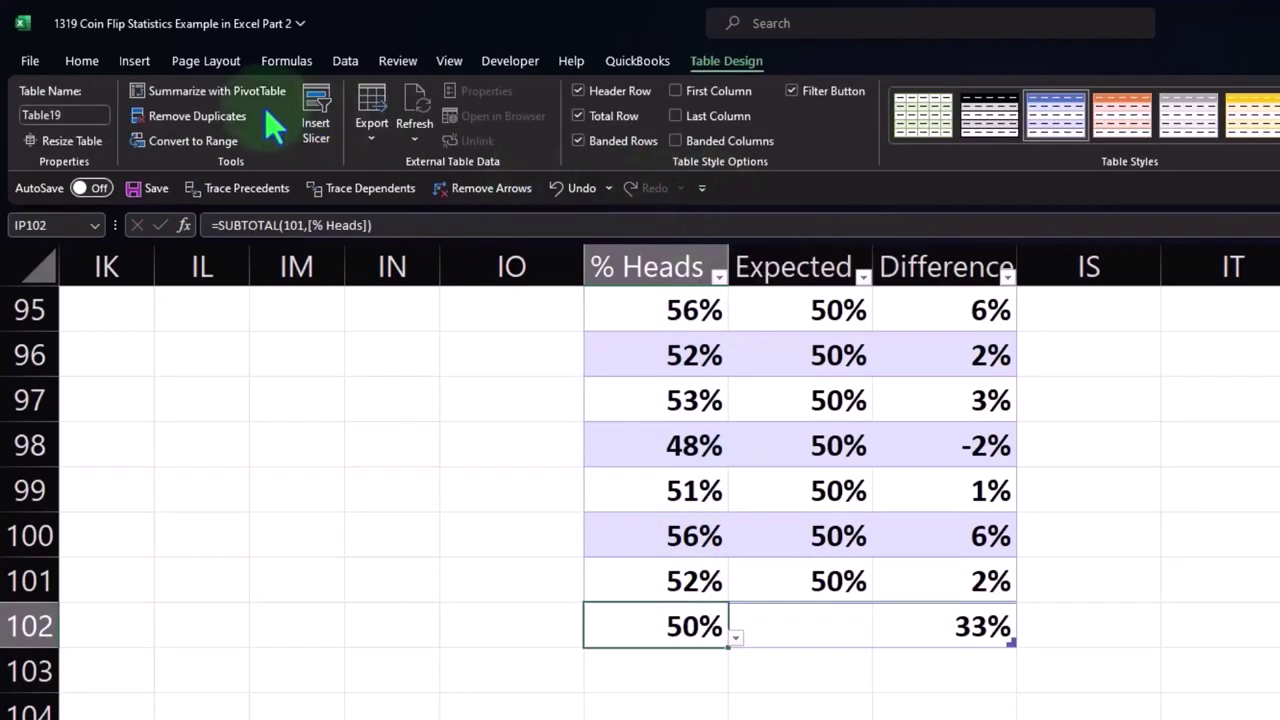
pyautogui.click(82, 62)
pyautogui.click(557, 90)
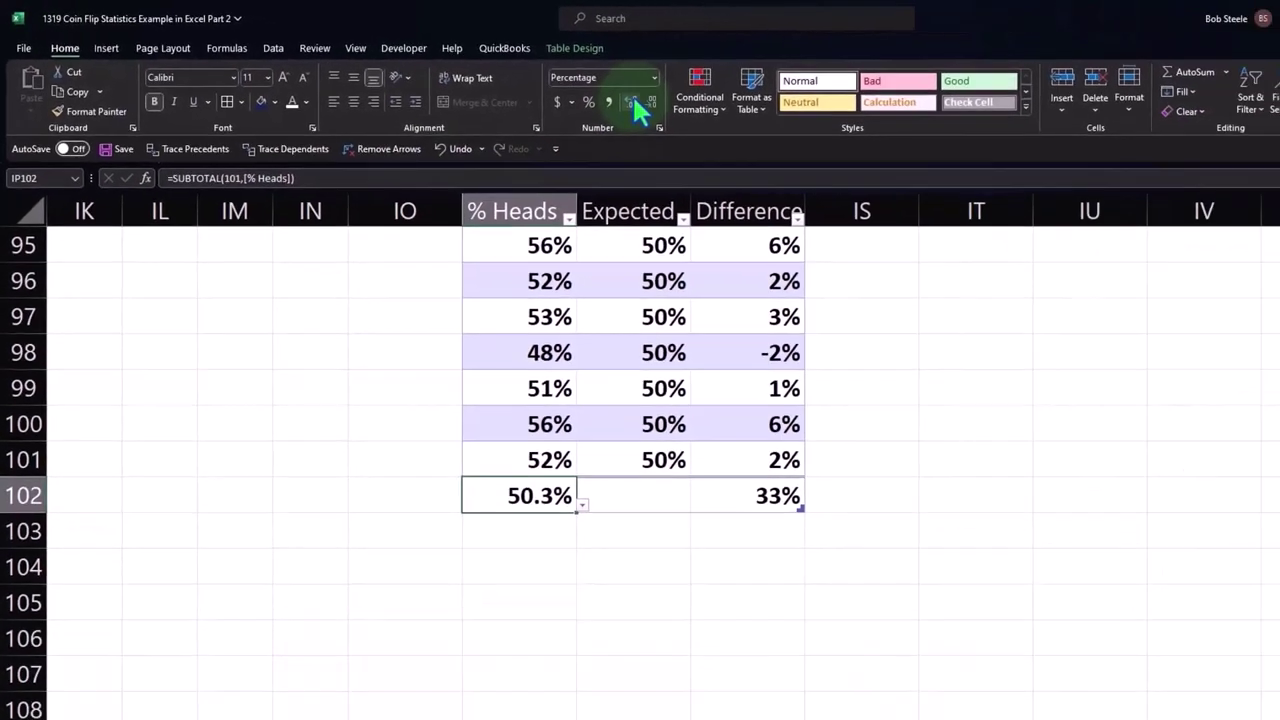
pyautogui.click(557, 90)
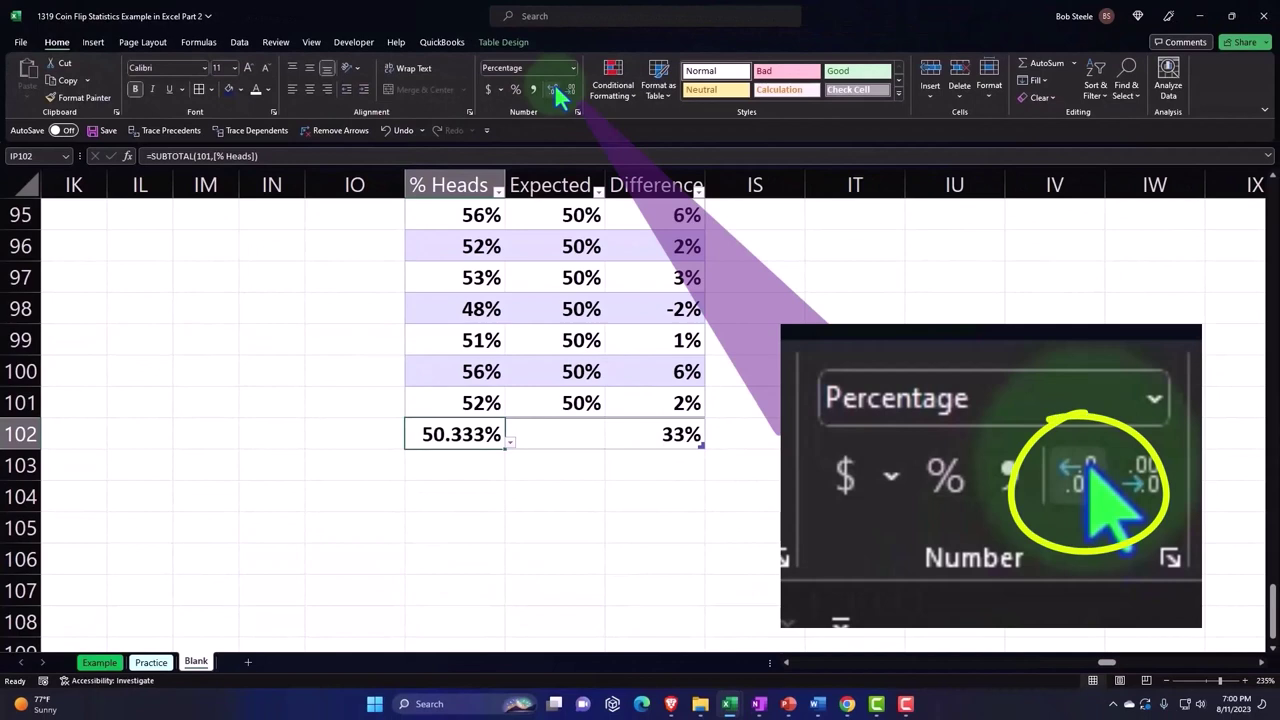
# Step: Change the Difference total to Sum, giving 33%
pyautogui.click(666, 433)
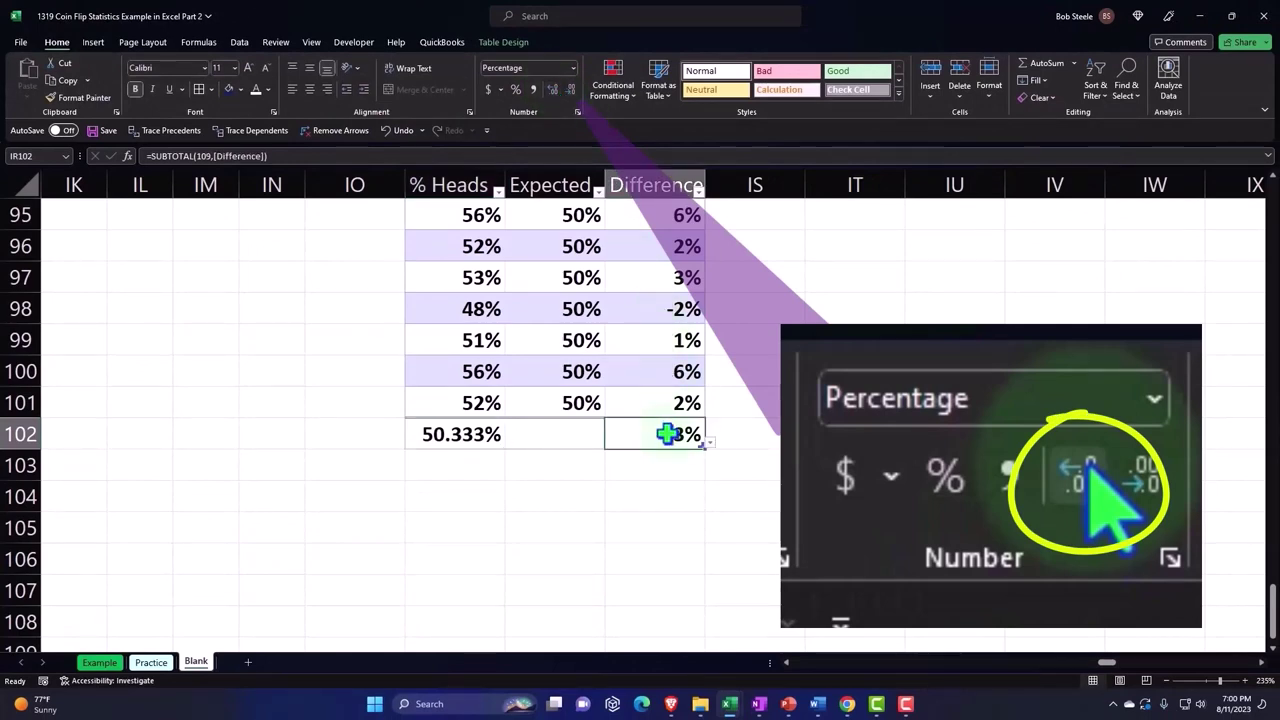
pyautogui.press('Delete')
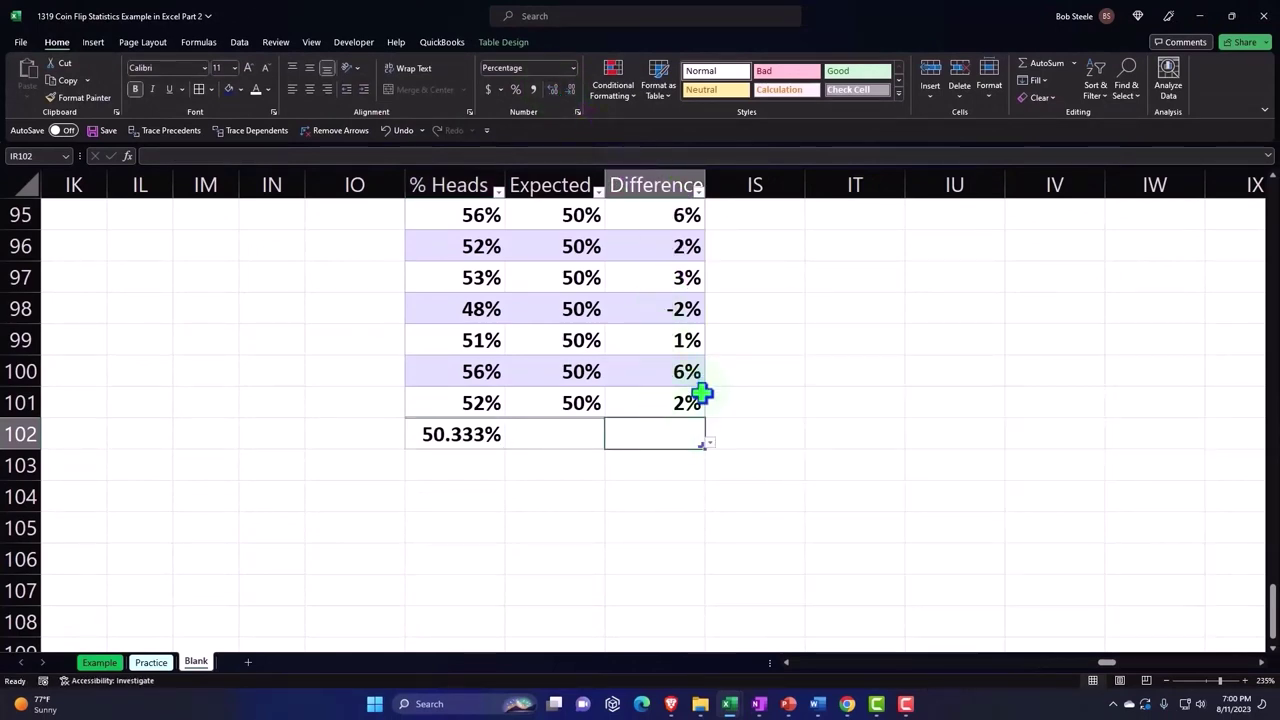
pyautogui.click(706, 445)
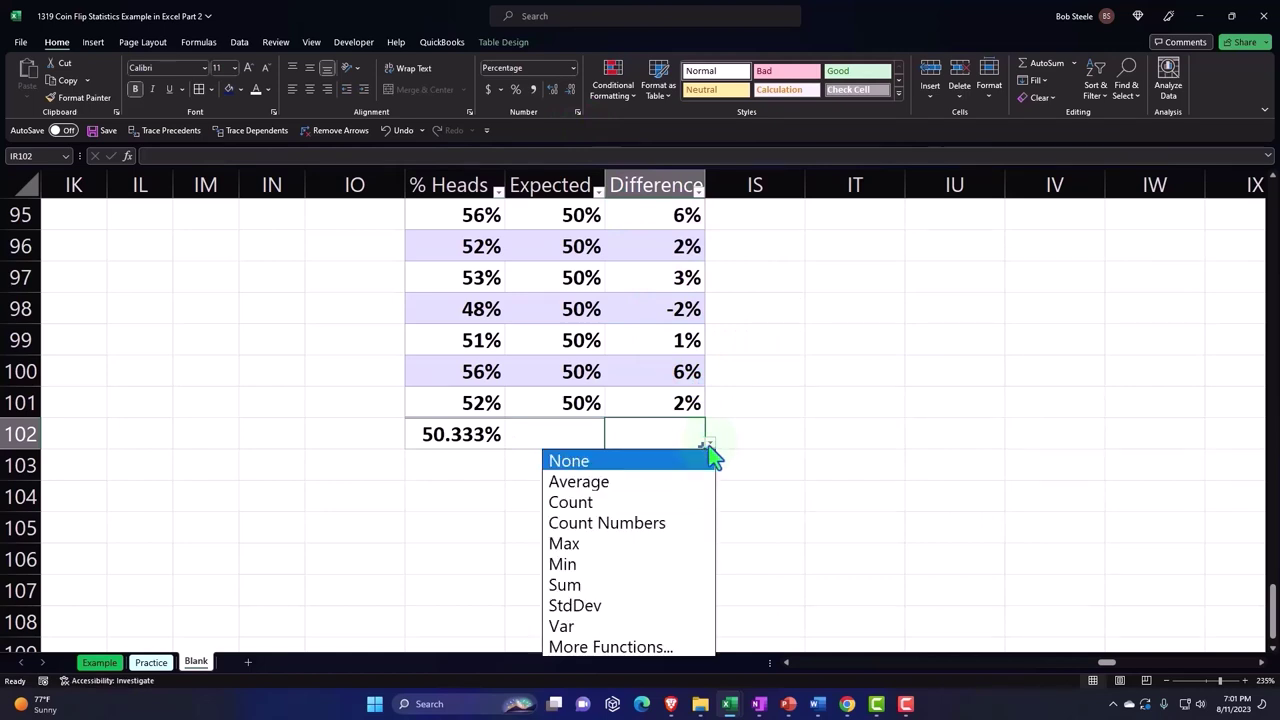
pyautogui.click(646, 585)
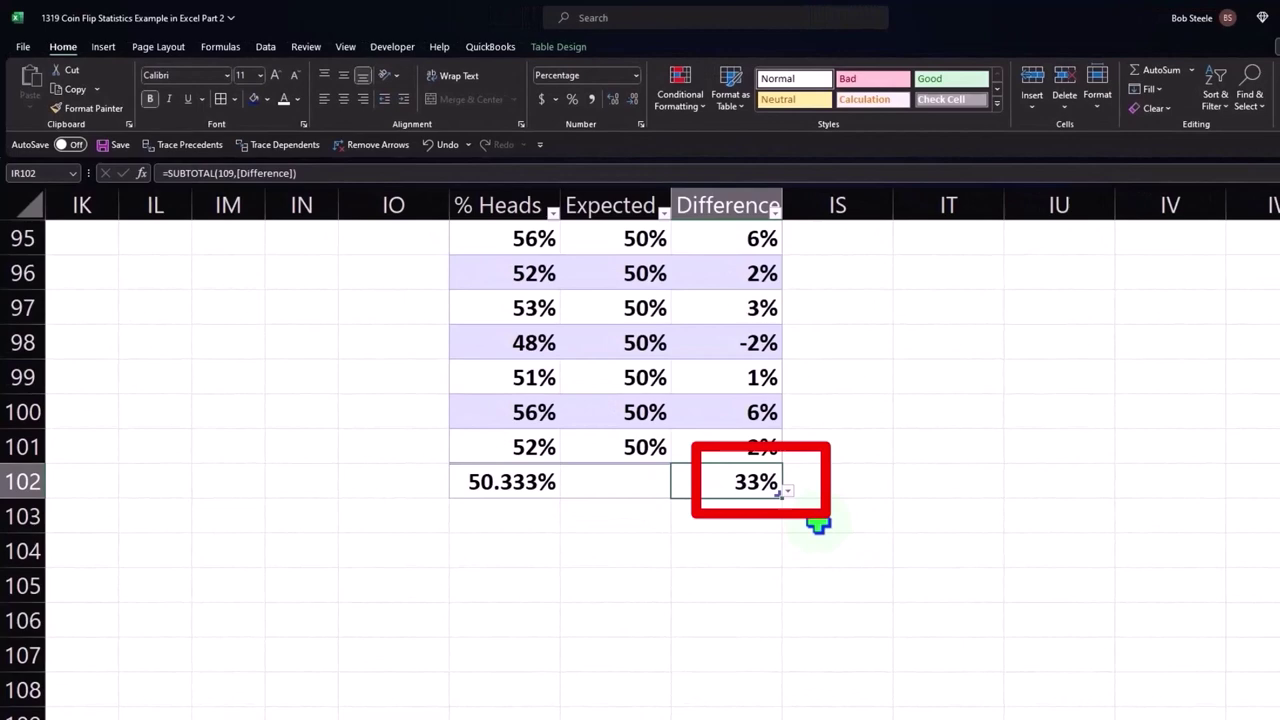
# Step: Narrow spacer column IO between the test grid and Table19
pyautogui.scroll(6, 811, 474)
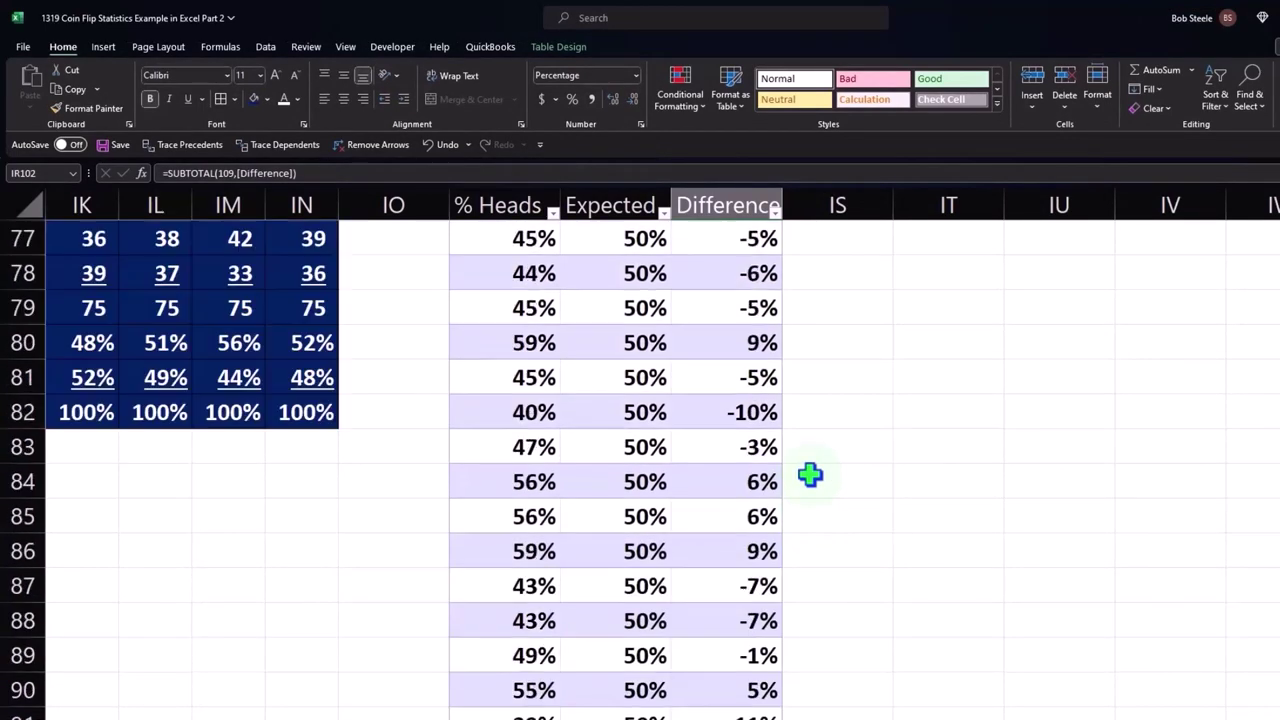
pyautogui.scroll(11, 811, 474)
pyautogui.scroll(8, 811, 474)
pyautogui.scroll(6, 811, 474)
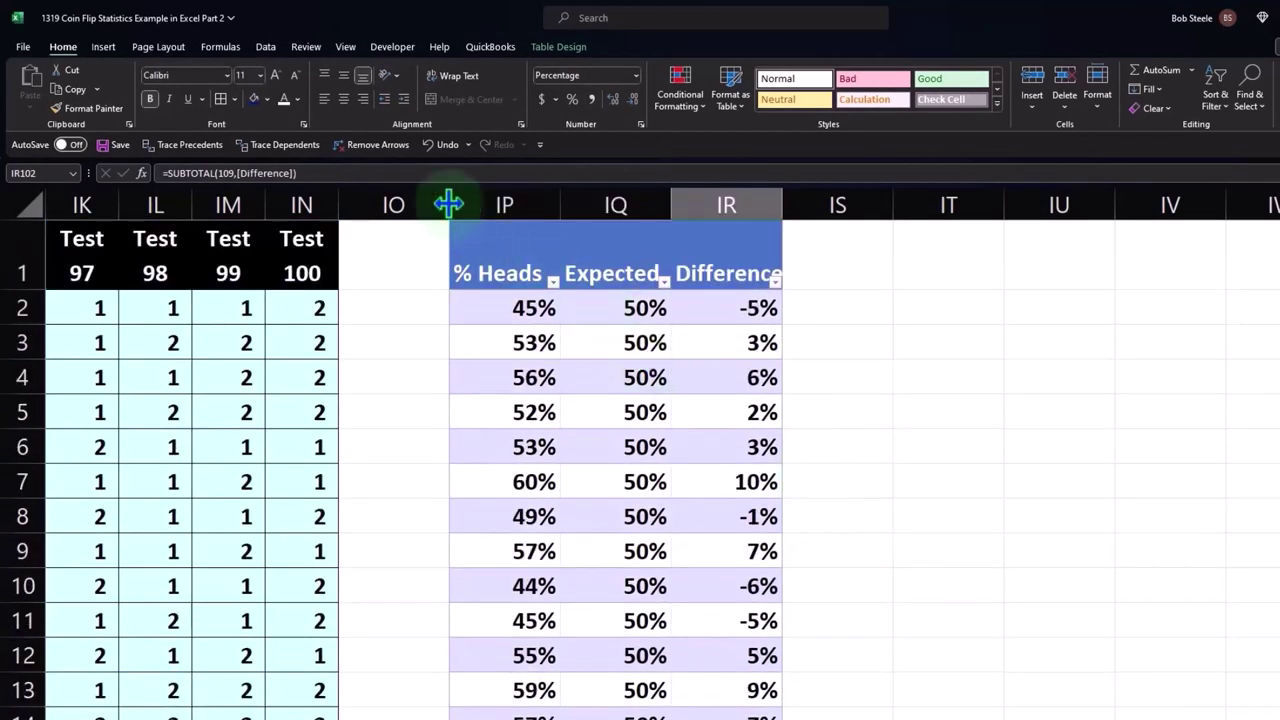
pyautogui.moveTo(449, 204); pyautogui.dragTo(377, 207)
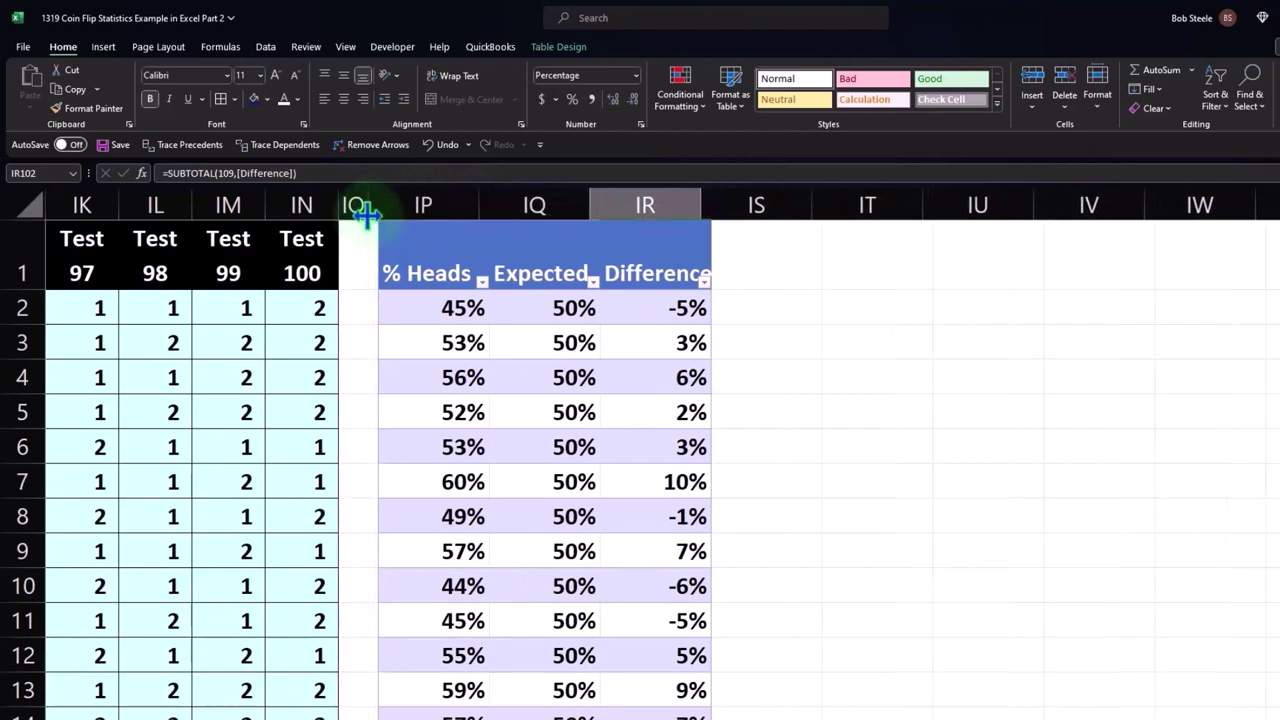
pyautogui.moveTo(377, 207); pyautogui.dragTo(367, 212)
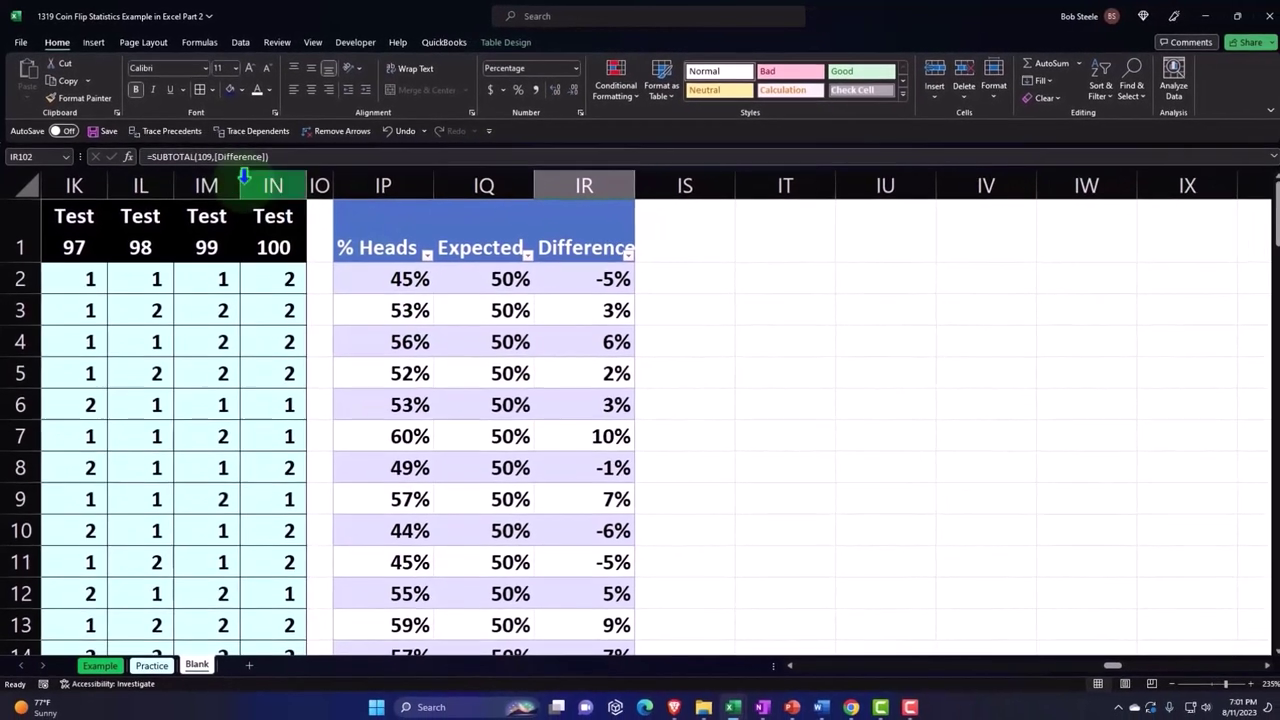
# Step: Insert a histogram chart of the % Heads column values beside Table19
pyautogui.click(93, 42)
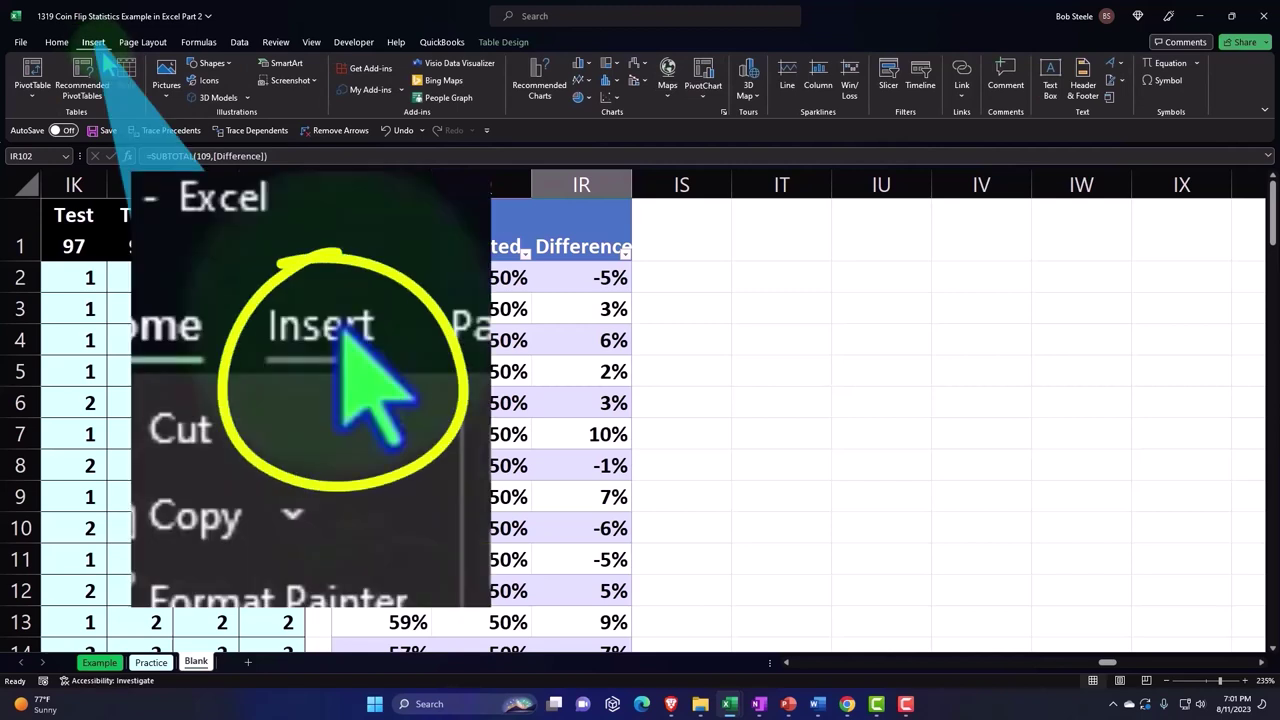
pyautogui.click(370, 201)
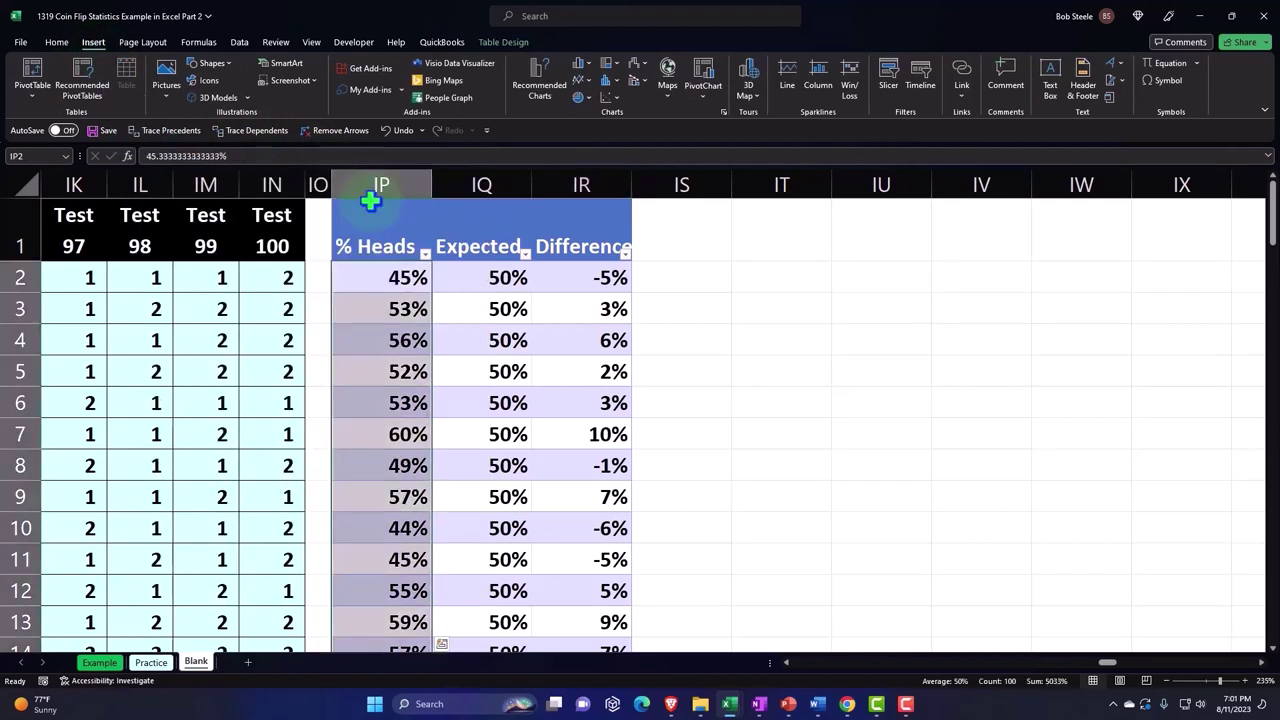
pyautogui.click(606, 80)
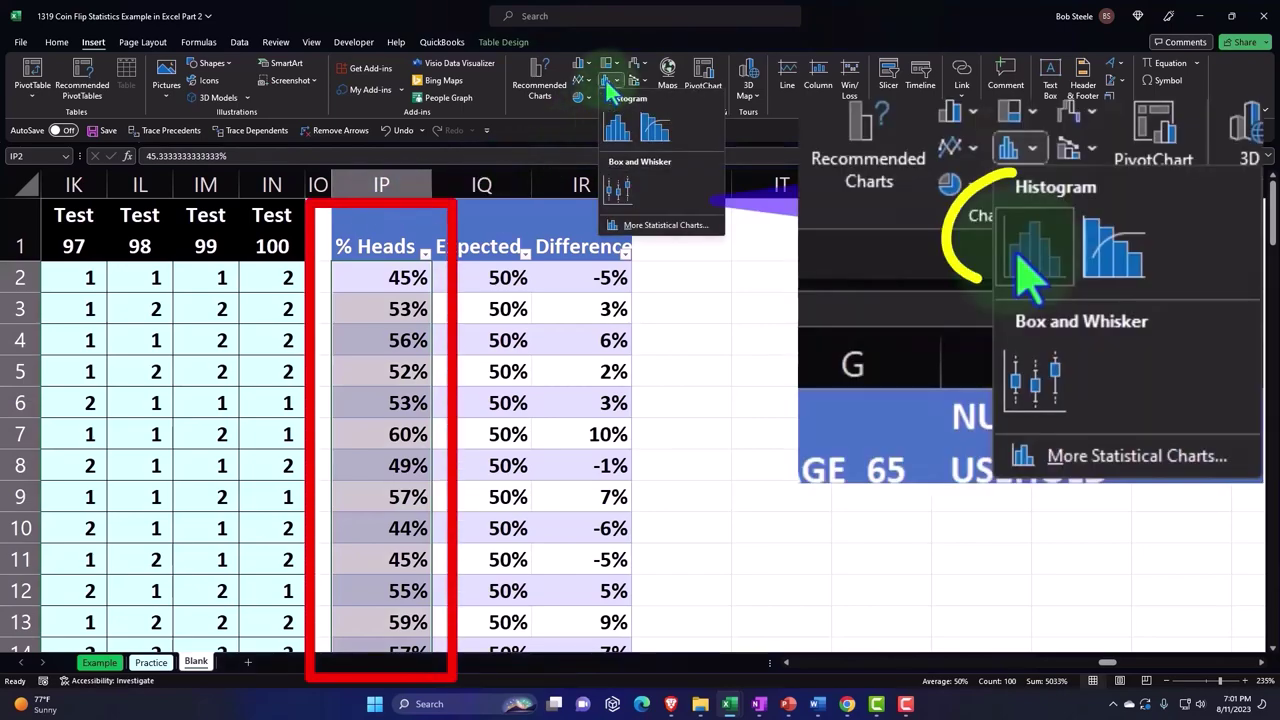
pyautogui.click(620, 132)
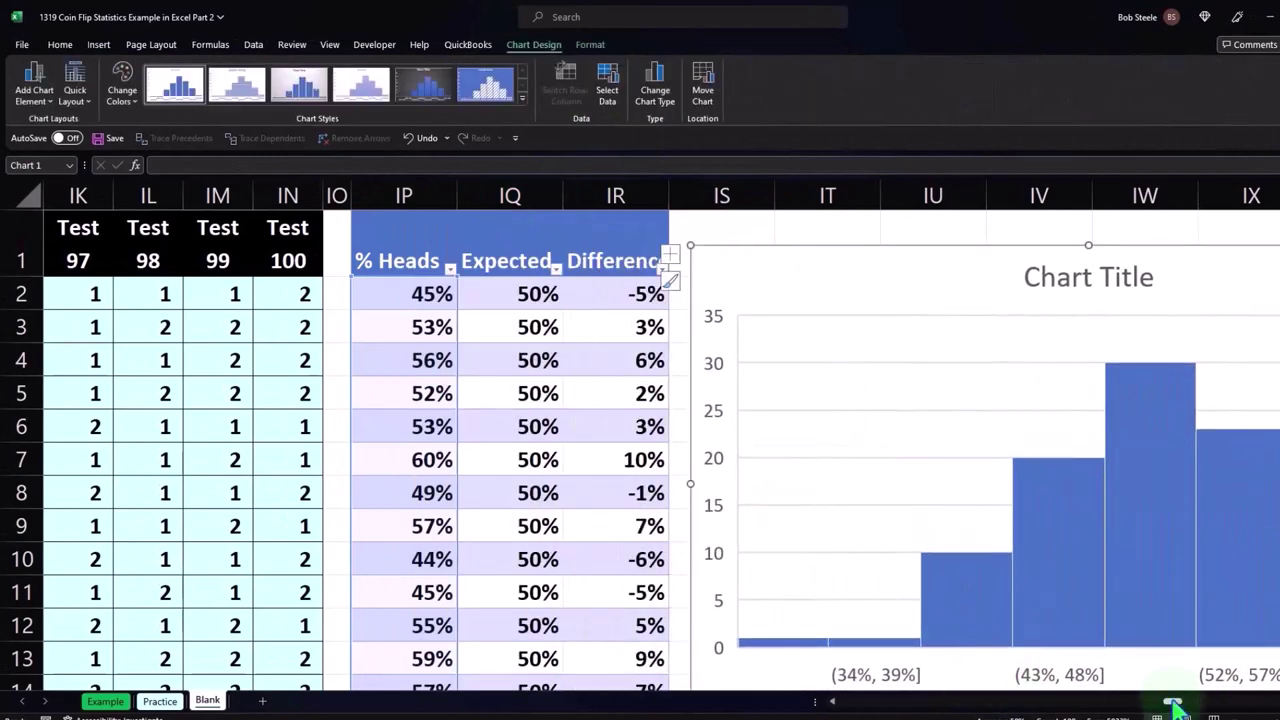
# Step: Delete the histogram's placeholder chart title so the bars fill the chart
pyautogui.moveTo(1180, 702)
pyautogui.mouseDown()
pyautogui.moveTo(1197, 708)
pyautogui.moveTo(1180, 704)
pyautogui.mouseUp()
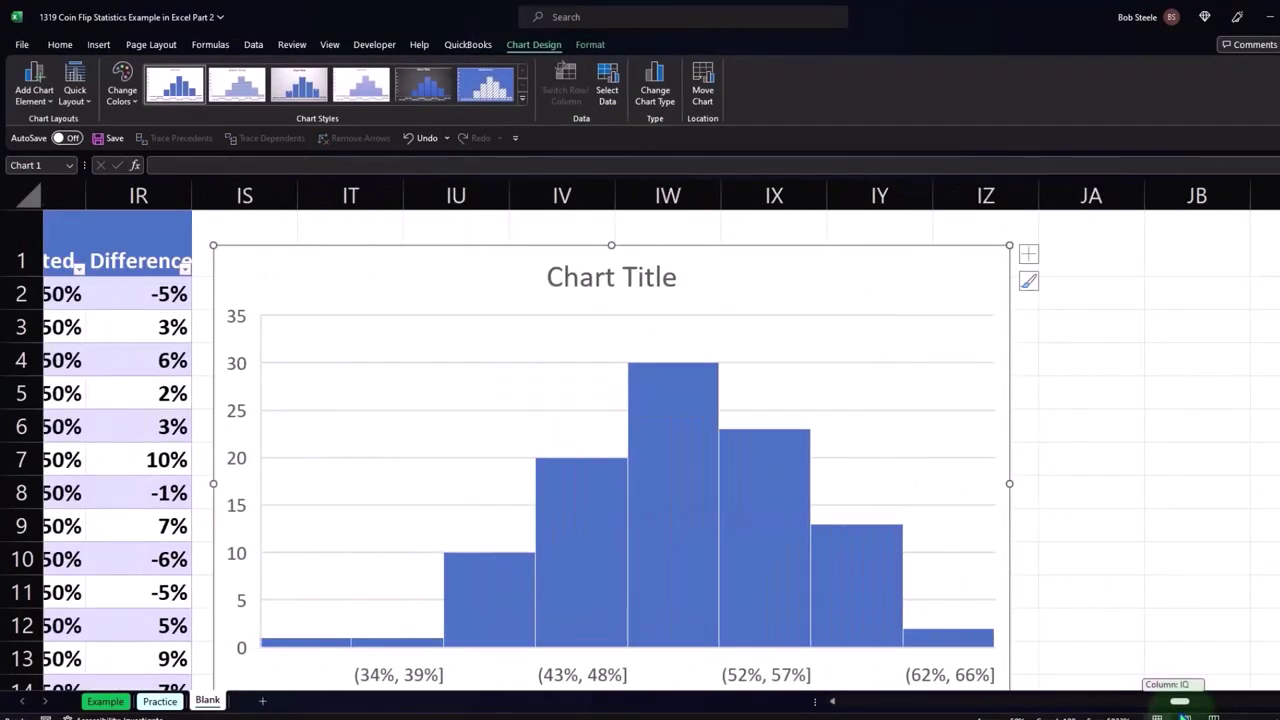
pyautogui.click(660, 285)
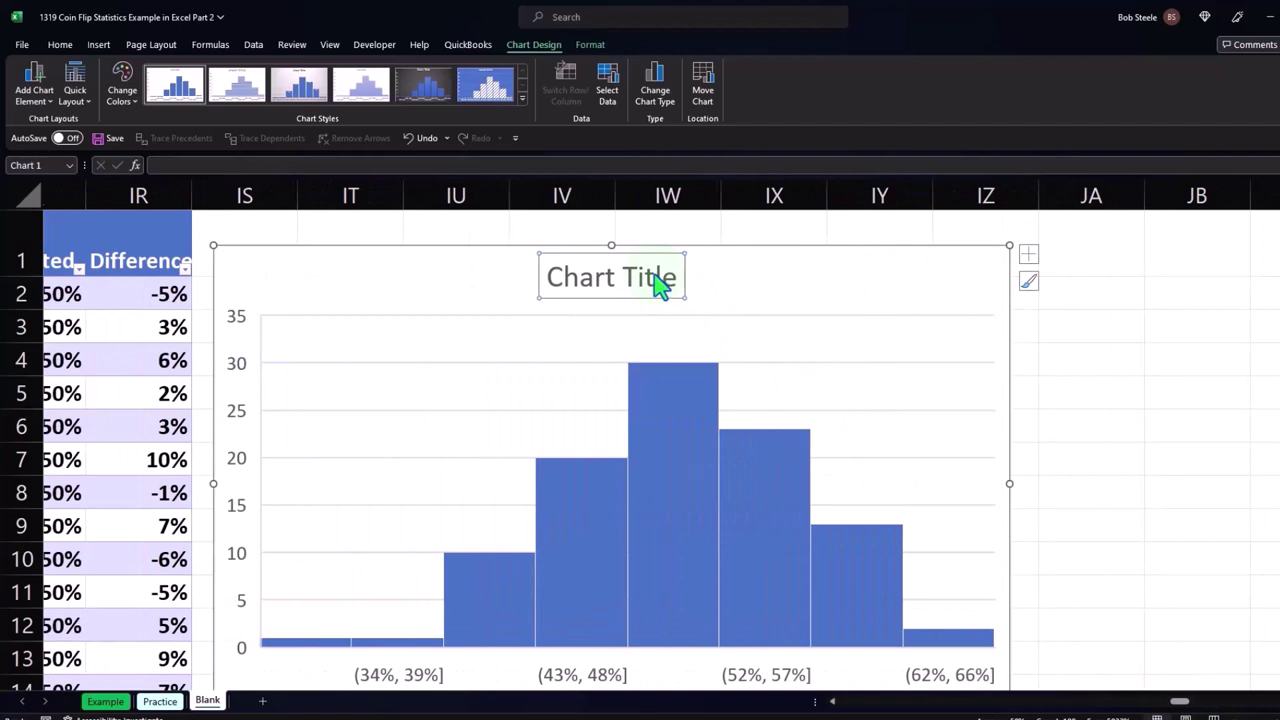
pyautogui.press('Delete')
pyautogui.scroll(-1, 1036, 492)
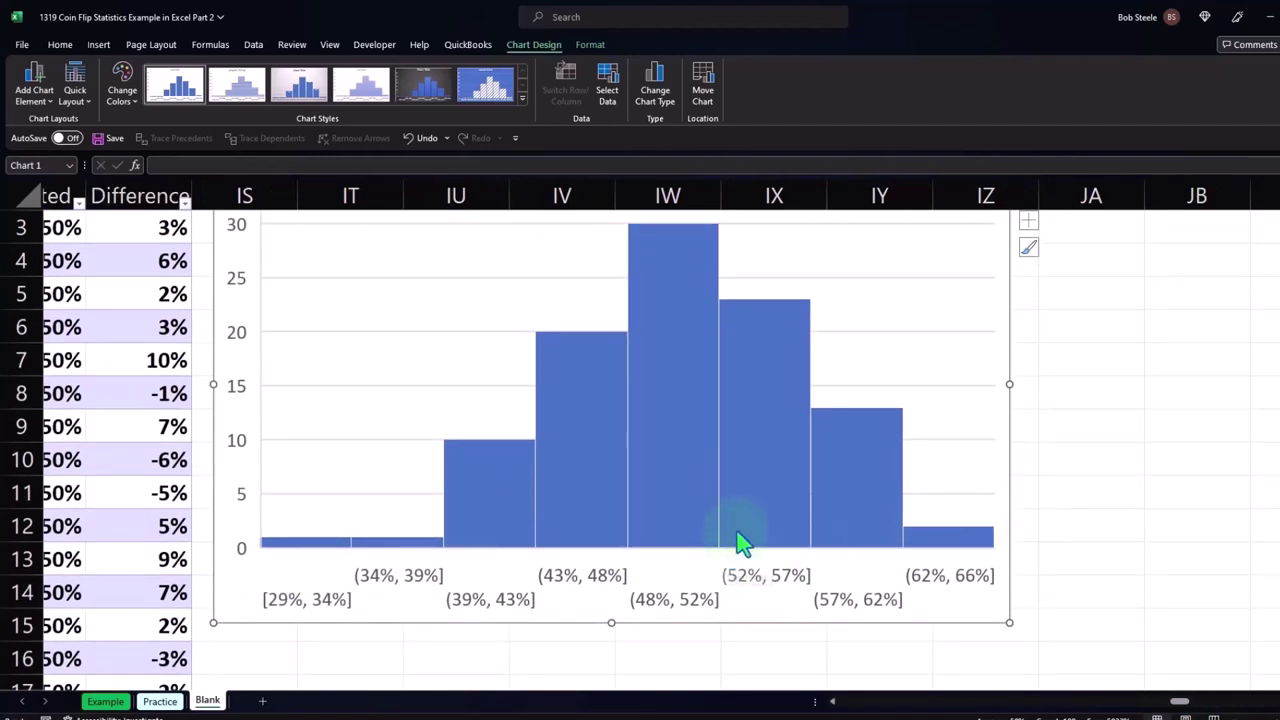
pyautogui.scroll(1, 735, 440)
pyautogui.scroll(1, 732, 441)
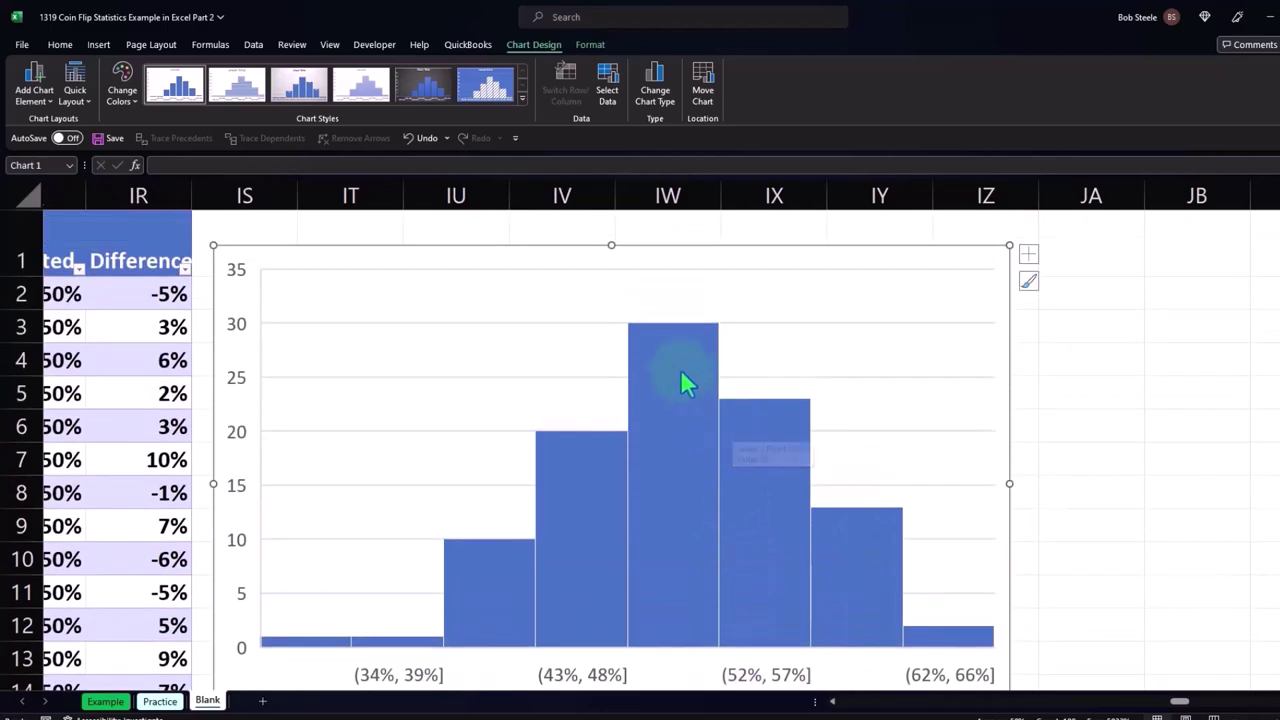
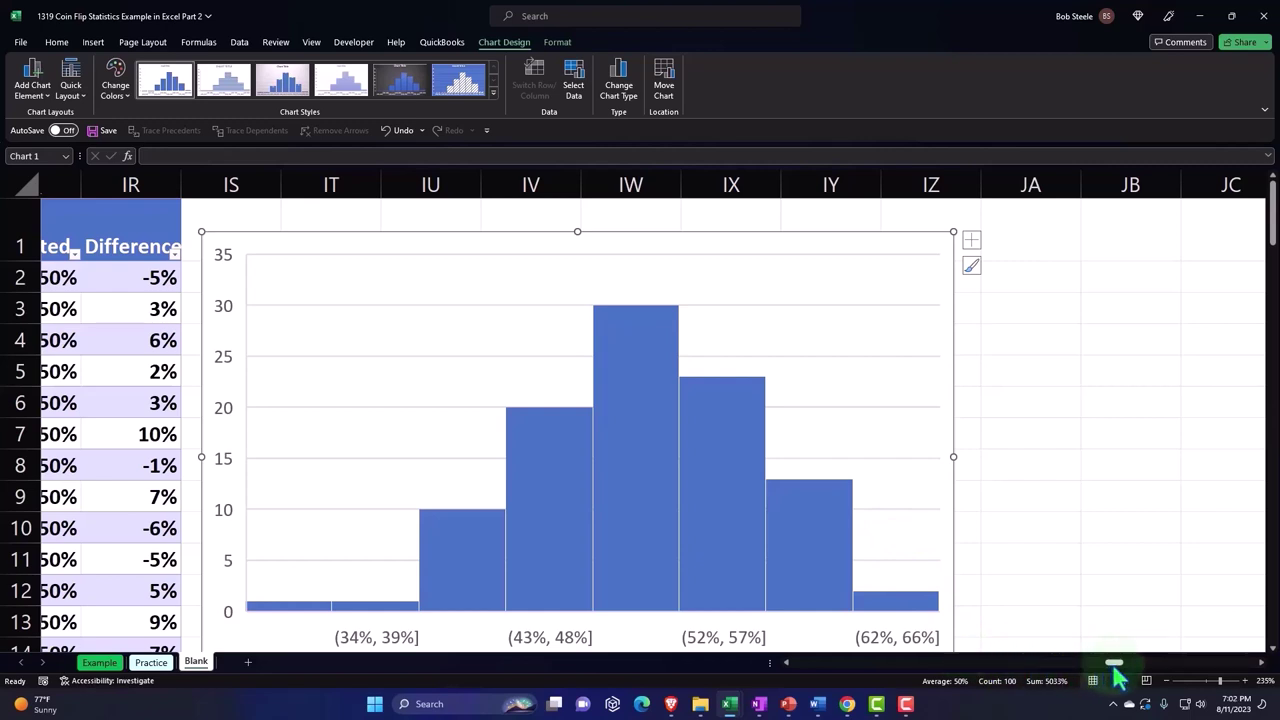
# Step: Widen the coin-flip histogram until all its percentage bin labels fit on one row
pyautogui.moveTo(664, 490)
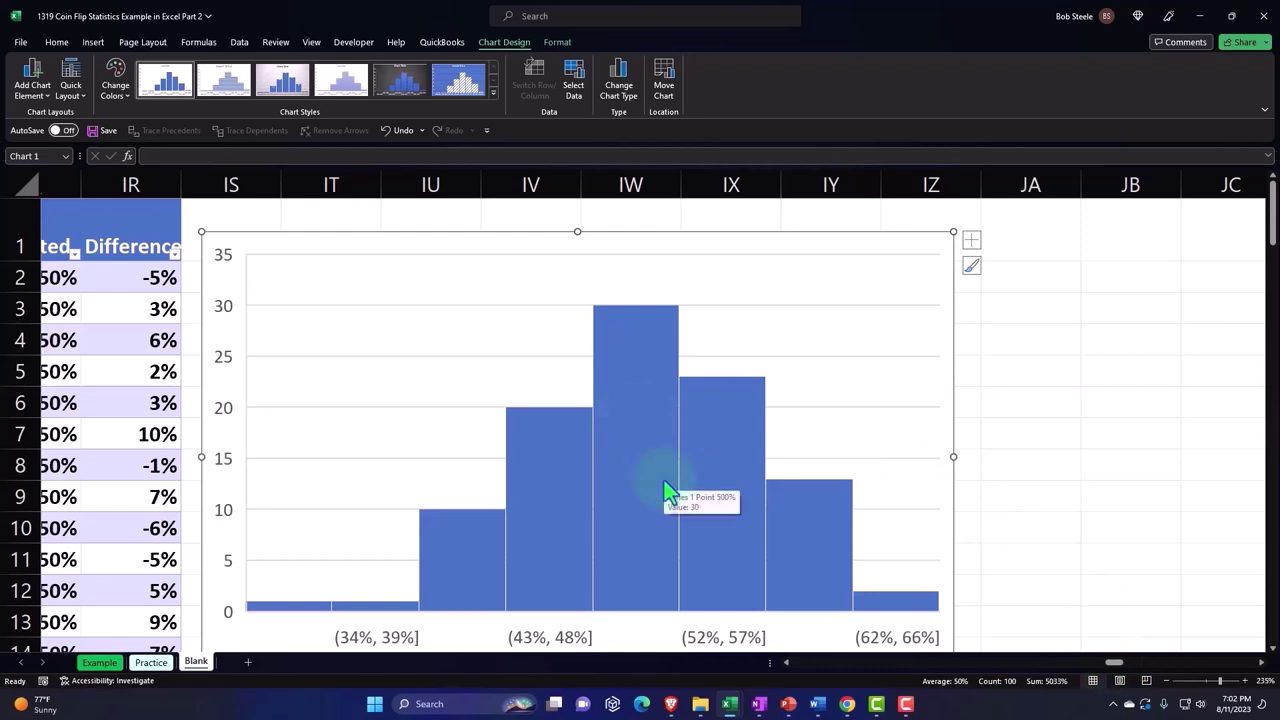
pyautogui.scroll(-1, 665, 495)
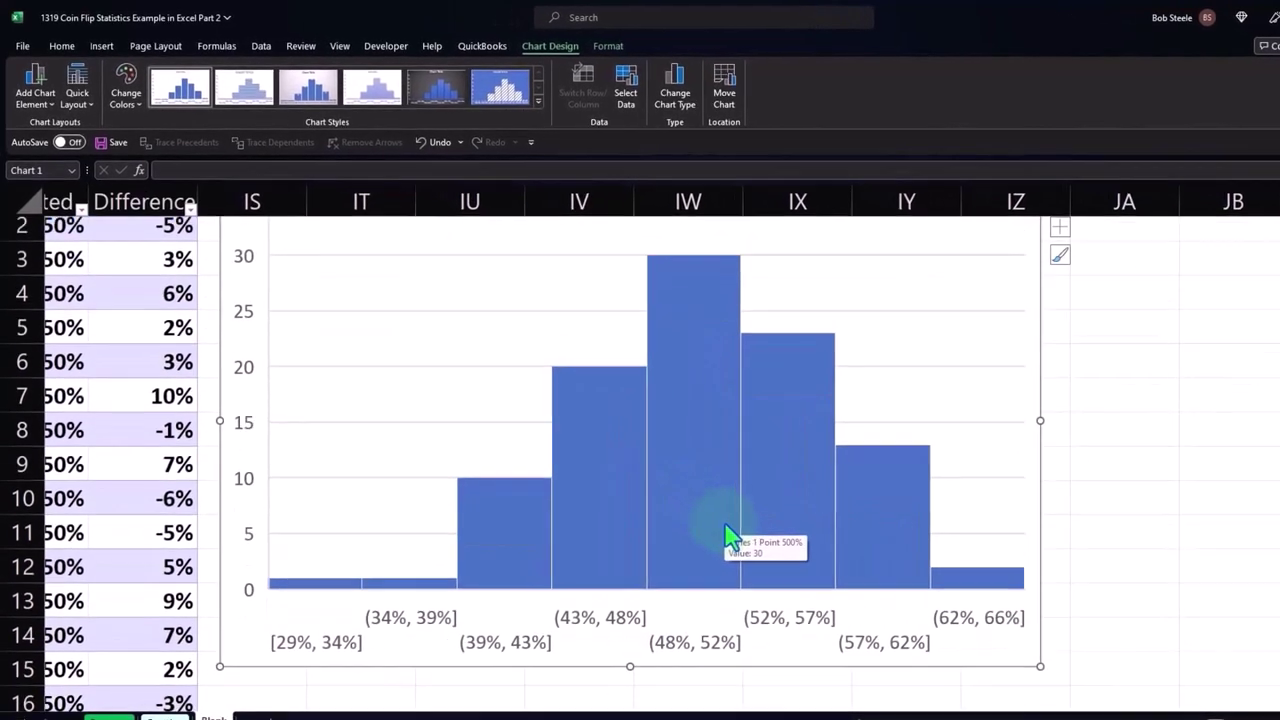
pyautogui.moveTo(1045, 645); pyautogui.dragTo(1105, 662)
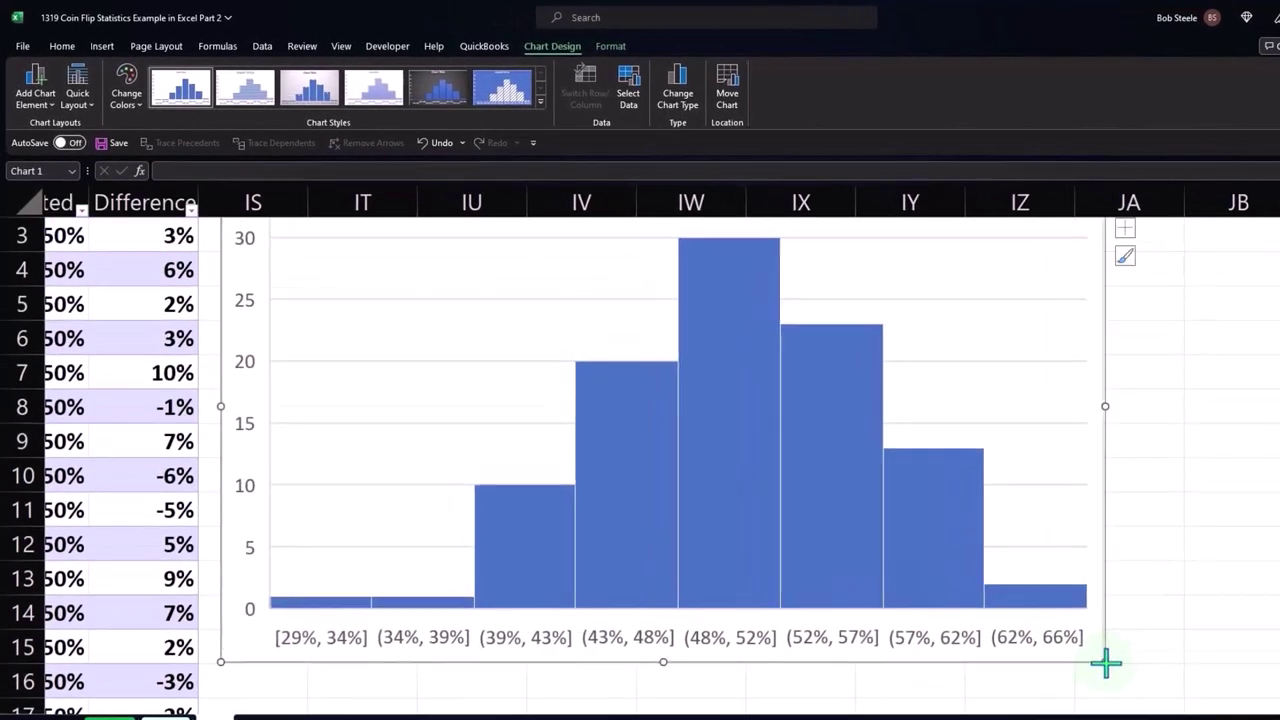
pyautogui.moveTo(1215, 710); pyautogui.dragTo(1117, 710)
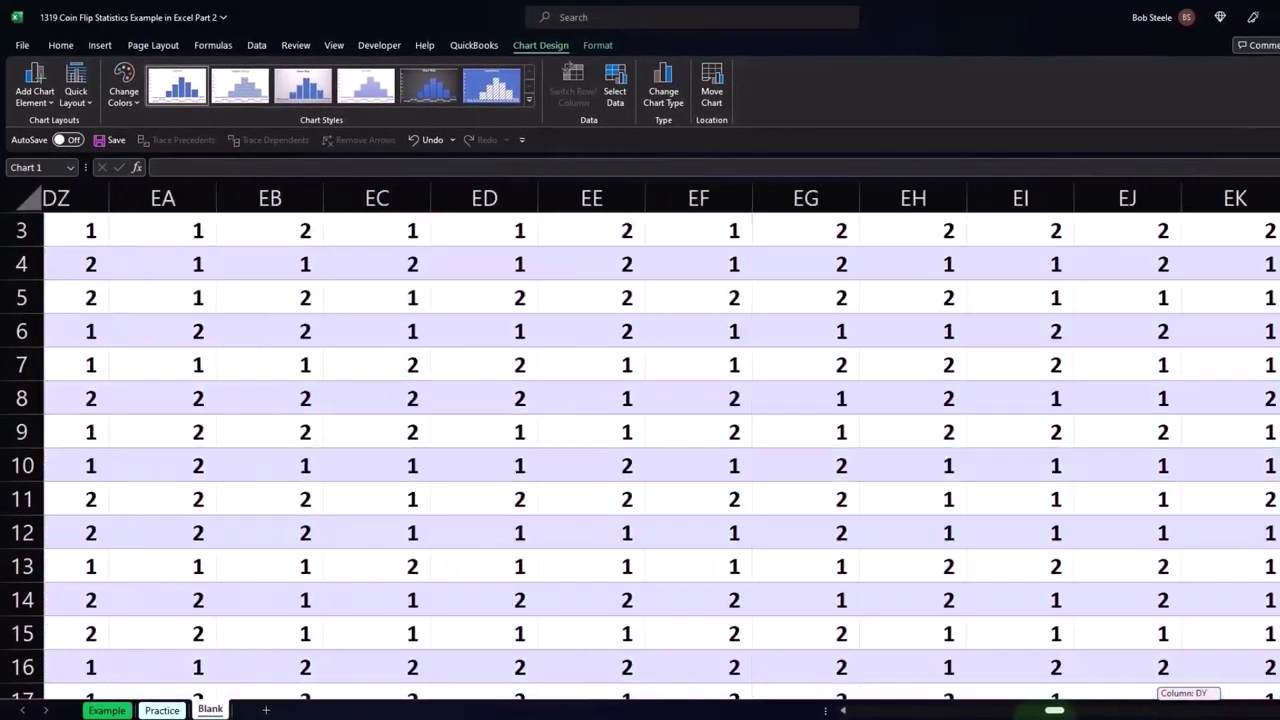
# Step: Re-enter the RANDBETWEEN(1,2) formula in cell CQ5 so the coin flips recalculate
pyautogui.moveTo(1117, 710); pyautogui.dragTo(1038, 710)
pyautogui.scroll(1, 186, 409)
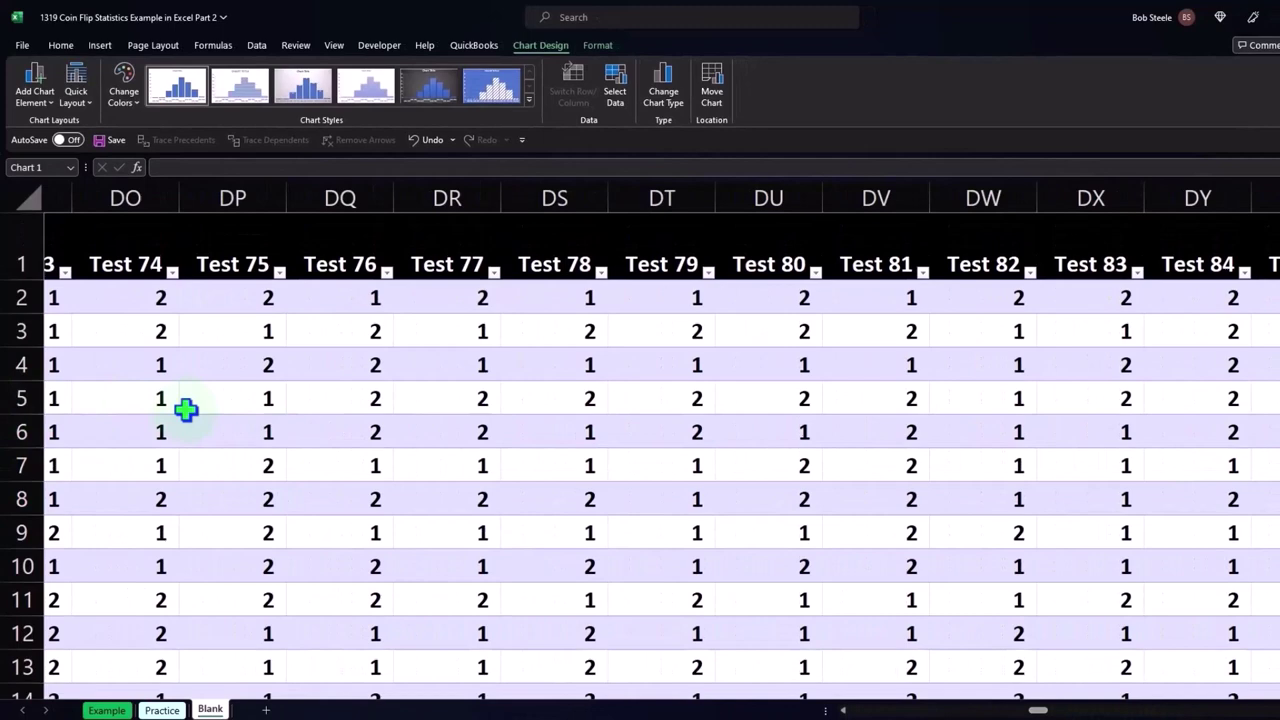
pyautogui.click(356, 262)
pyautogui.press('Left')
pyautogui.press('Left')
pyautogui.press('Left')
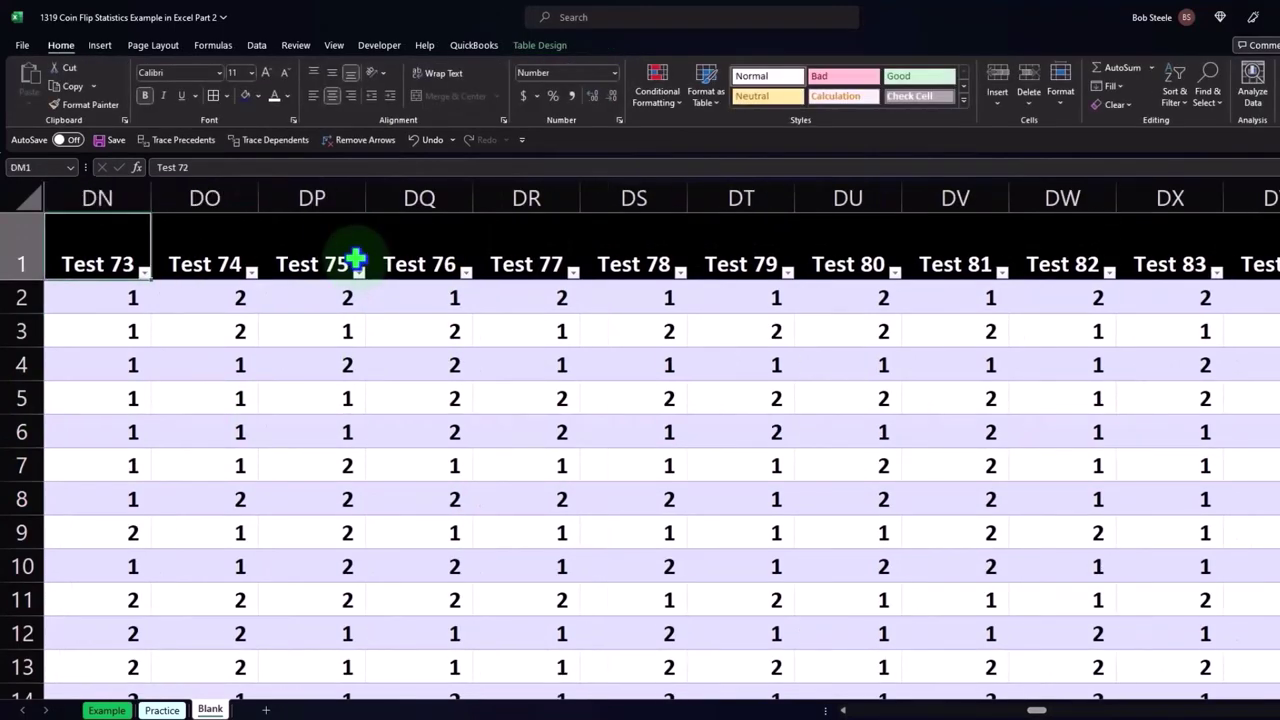
pyautogui.press('Left')
pyautogui.press('Left')
pyautogui.press('Left')
pyautogui.press('Left')
pyautogui.press('Left')
pyautogui.press('Left')
pyautogui.press('Left')
pyautogui.press('Left')
pyautogui.press('Left')
pyautogui.press('Left')
pyautogui.press('Left')
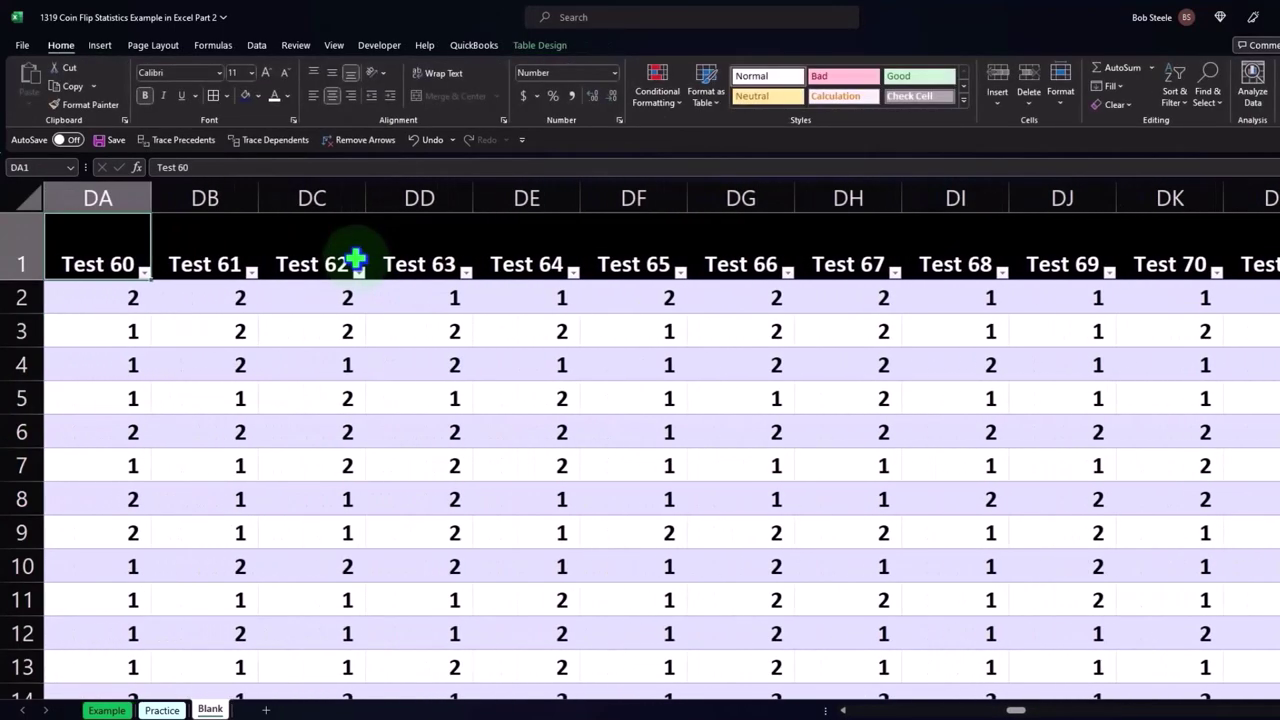
pyautogui.press('Left')
pyautogui.press('Left')
pyautogui.press('Left')
pyautogui.press('Left')
pyautogui.press('Left')
pyautogui.press('Left')
pyautogui.press('Left')
pyautogui.press('Left')
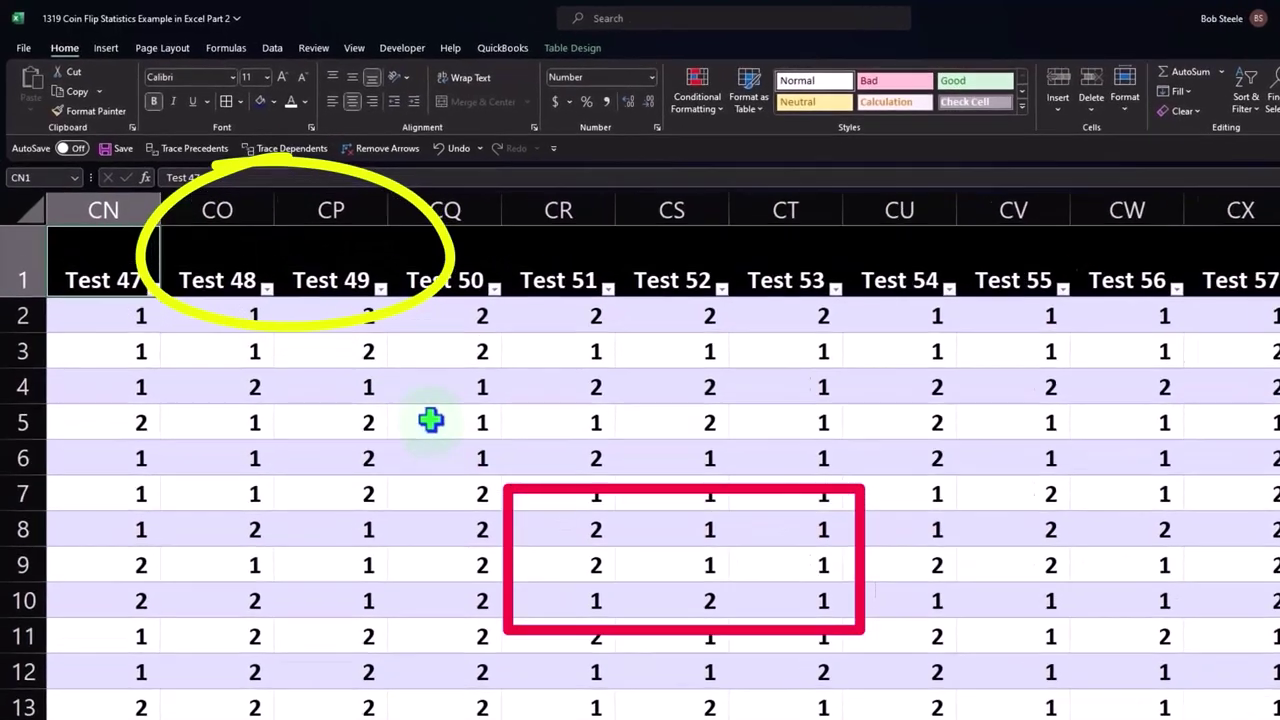
pyautogui.doubleClick(415, 398)
pyautogui.press('Return')
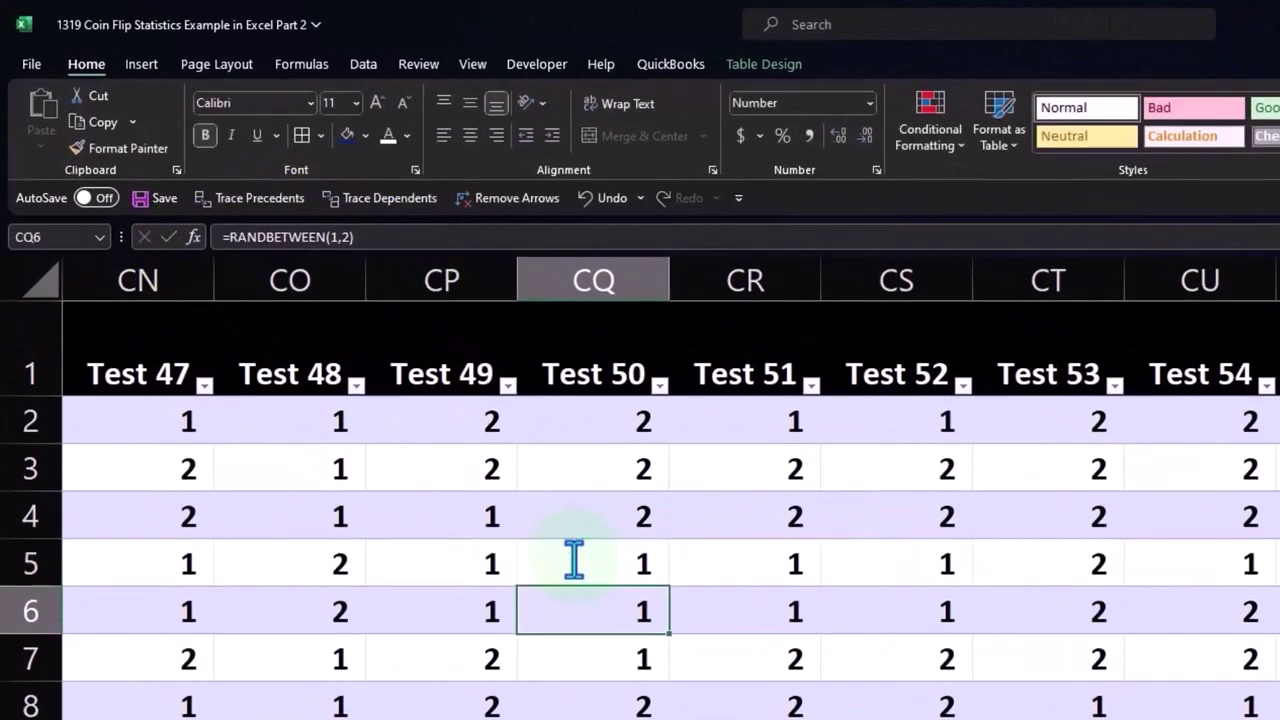
# Step: Back at the Number column, re-enter the RANDBETWEEN formula in AY5 to regenerate the flips
pyautogui.hscroll(-1, 669, 488)
pyautogui.hscroll(-2, 669, 488)
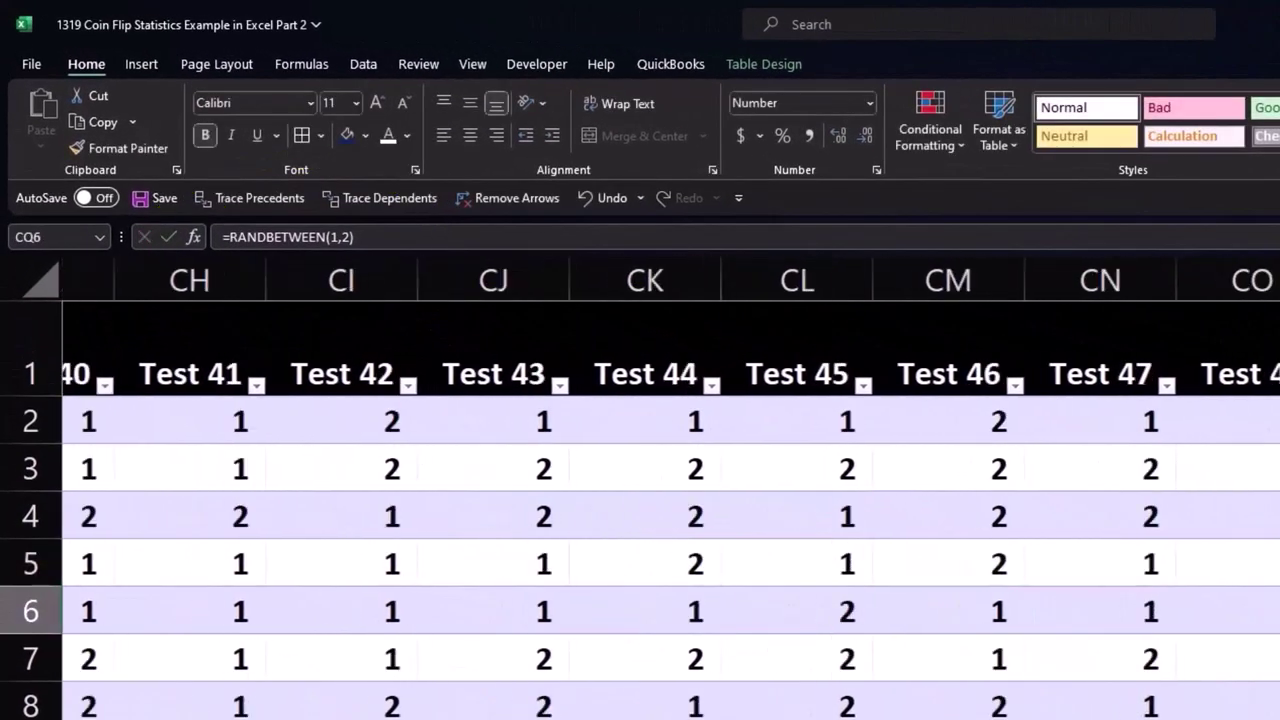
pyautogui.hscroll(-4, 669, 488)
pyautogui.hscroll(-5, 669, 488)
pyautogui.hscroll(-4, 669, 488)
pyautogui.hscroll(-4, 669, 488)
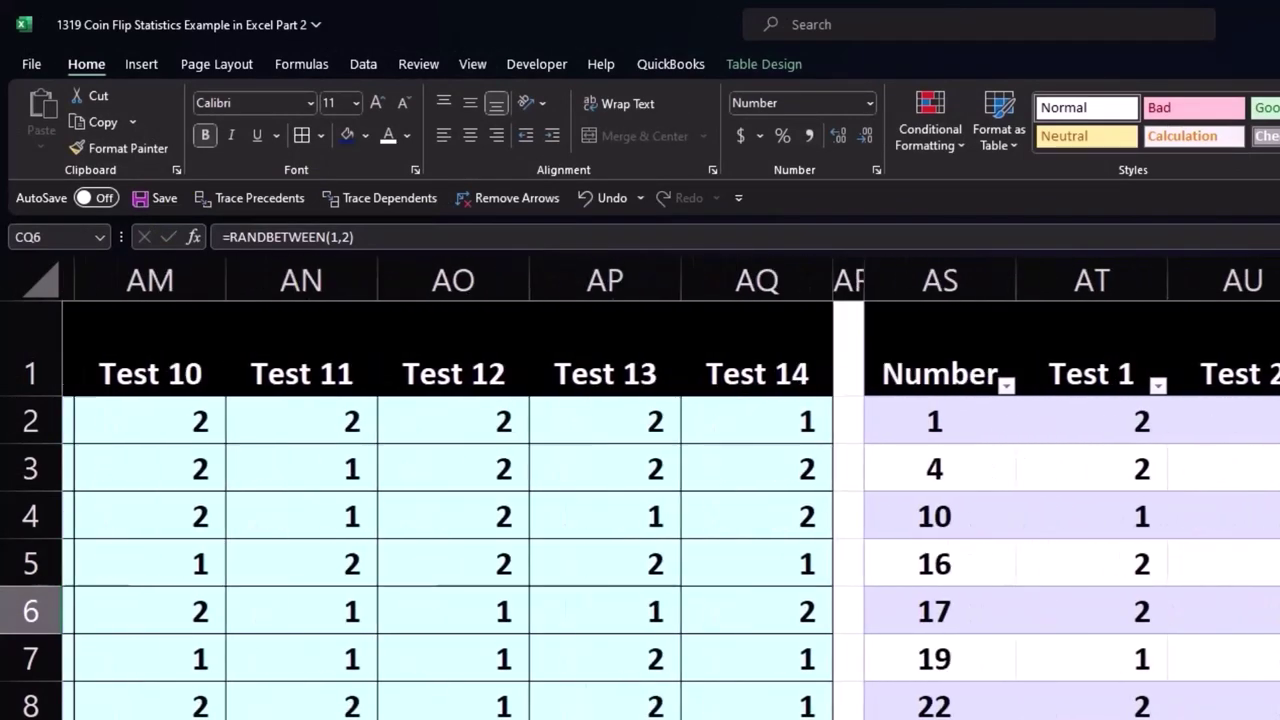
pyautogui.hscroll(2, 669, 488)
pyautogui.hscroll(-1, 669, 488)
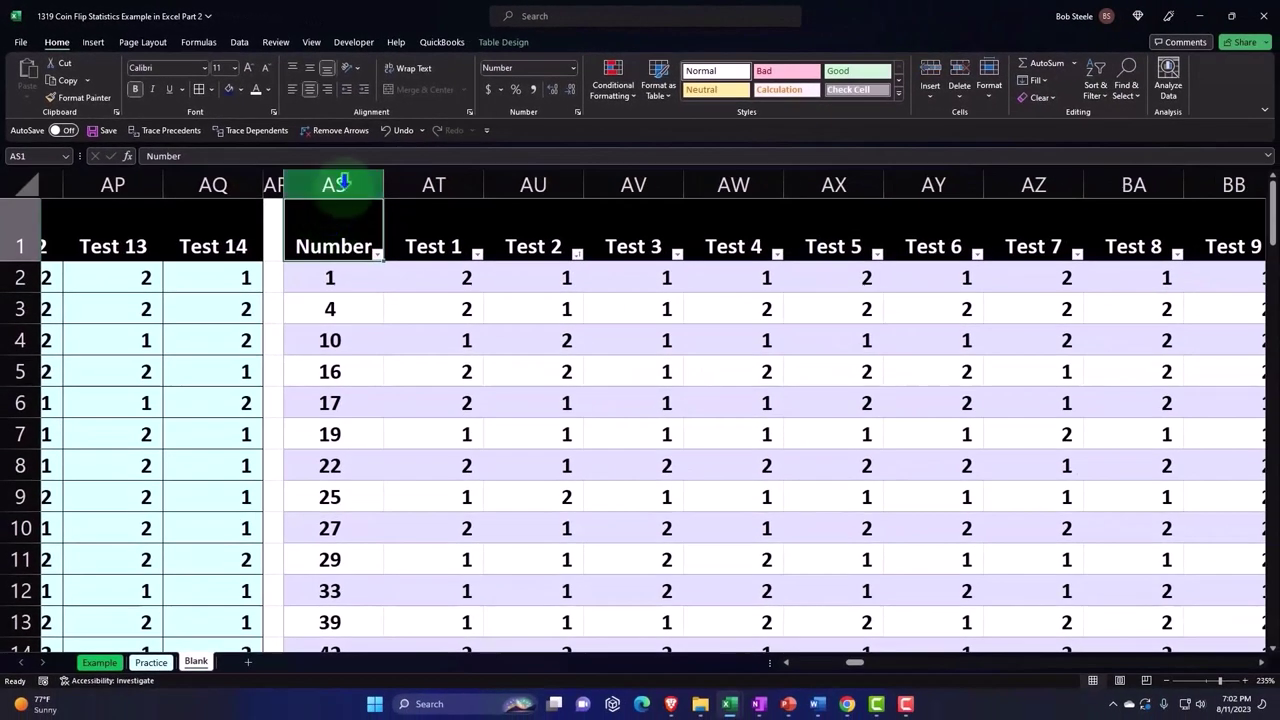
pyautogui.click(343, 182)
pyautogui.doubleClick(617, 311)
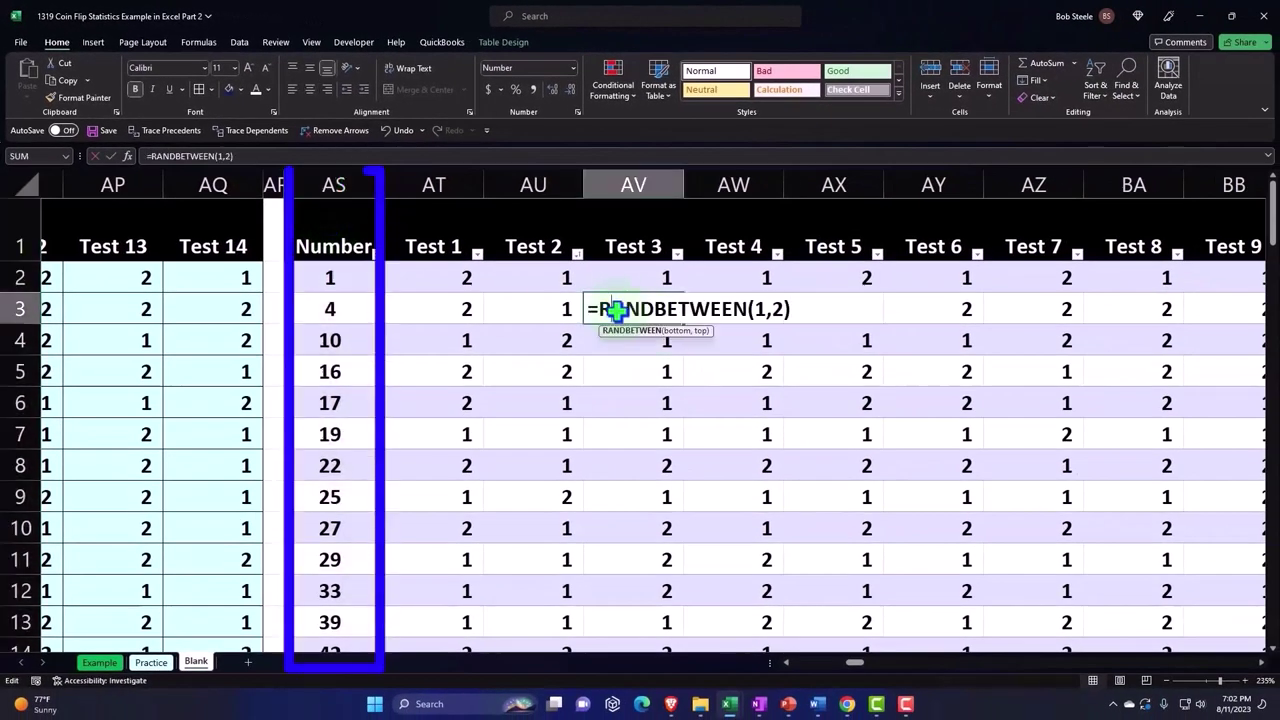
pyautogui.doubleClick(967, 371)
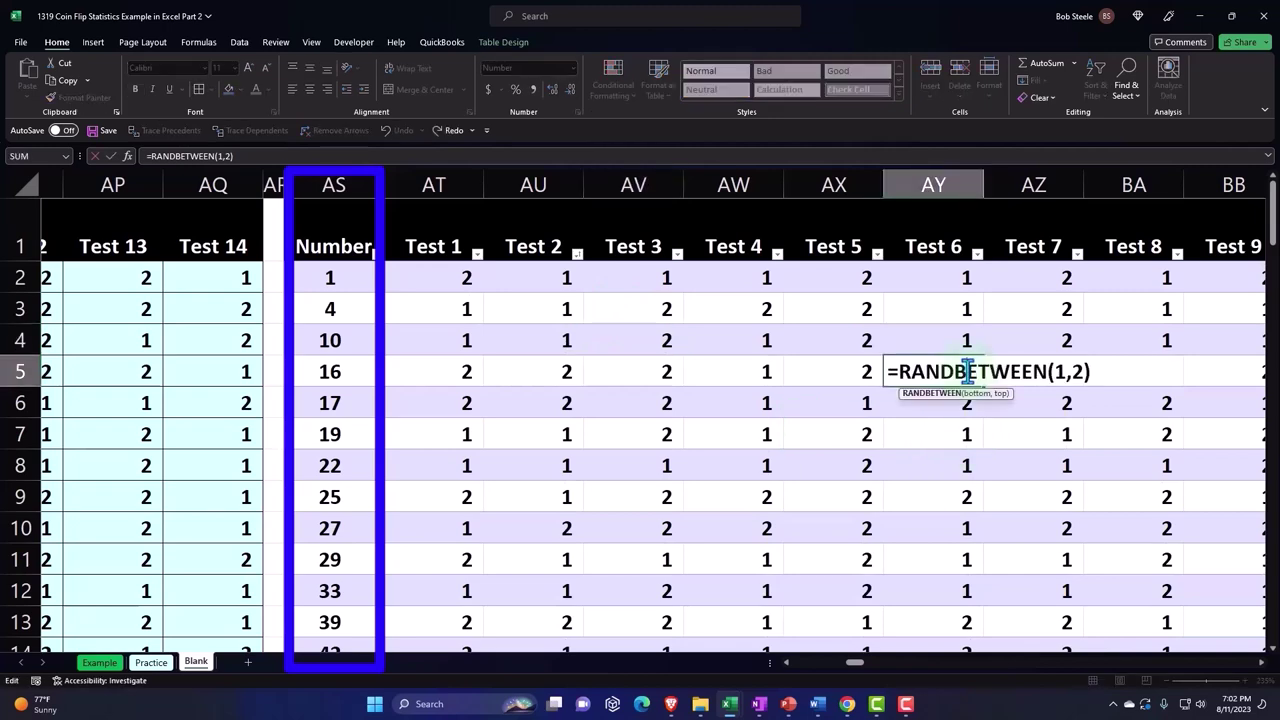
pyautogui.press('Return')
# Step: Copy the Number column and Test 1 to Test 100 columns
pyautogui.moveTo(352, 183); pyautogui.dragTo(1200, 187)
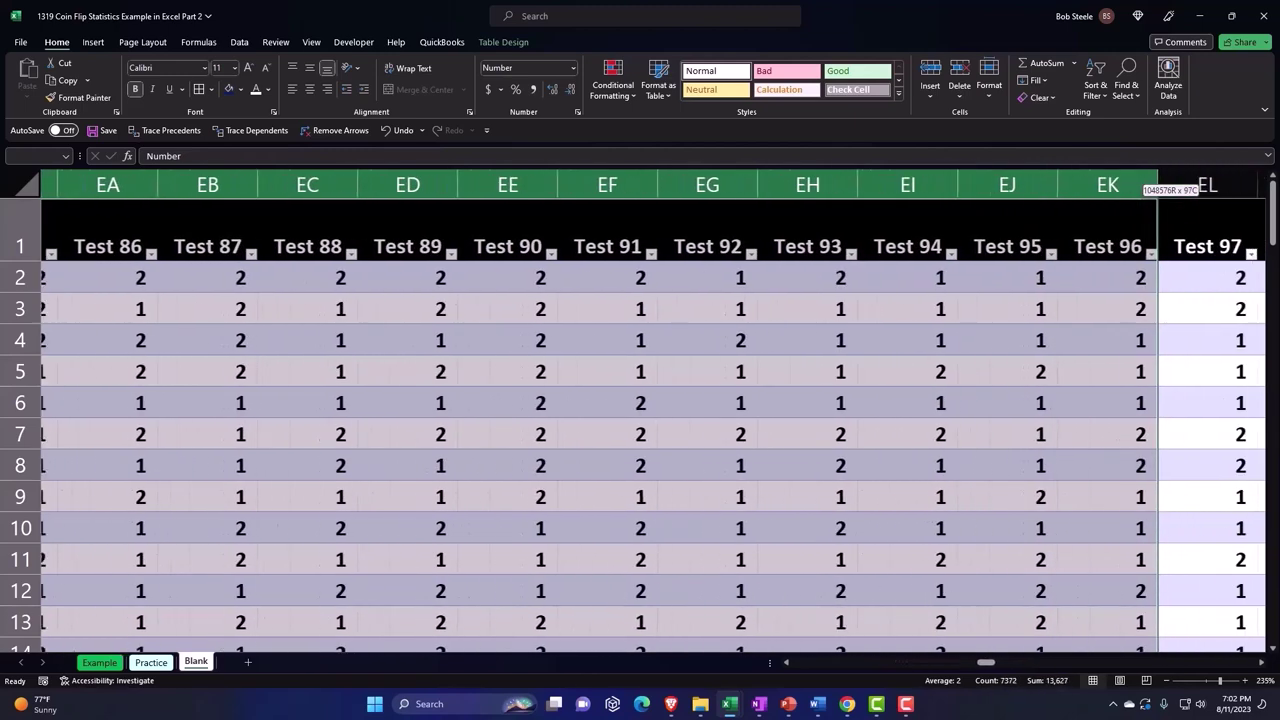
pyautogui.moveTo(1195, 187); pyautogui.dragTo(1023, 211)
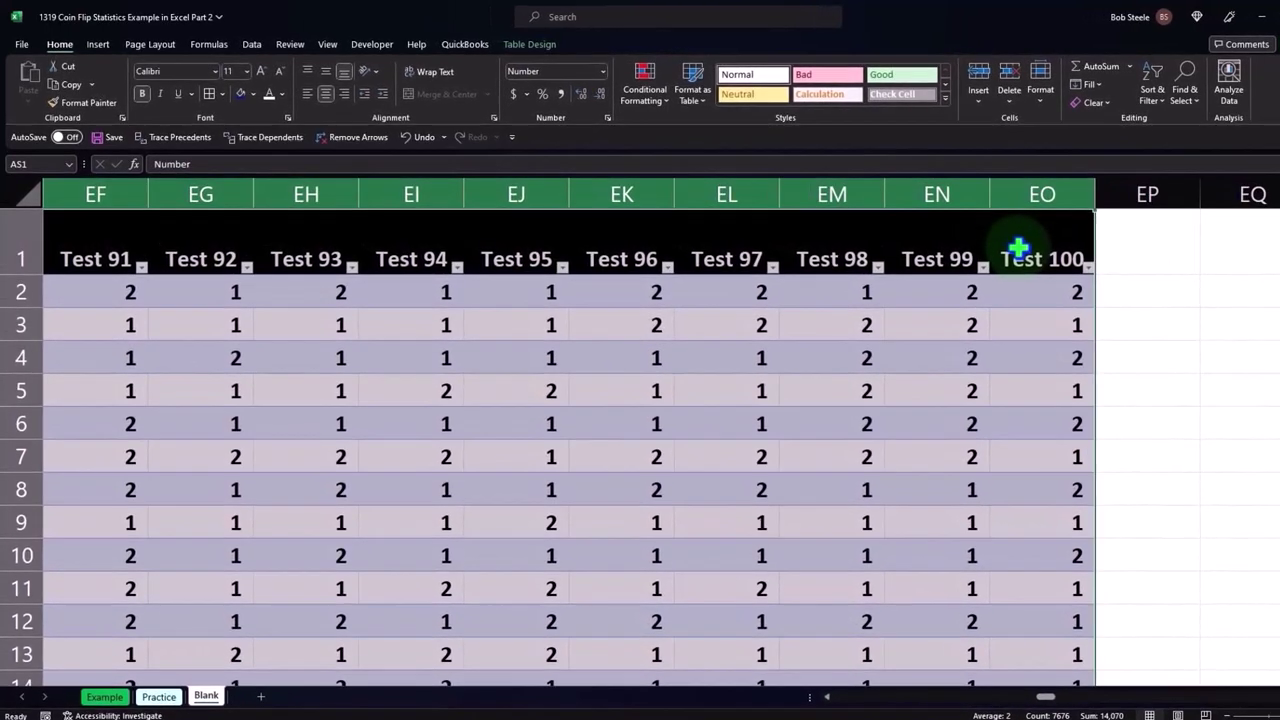
pyautogui.rightClick(1002, 247)
pyautogui.click(1055, 303)
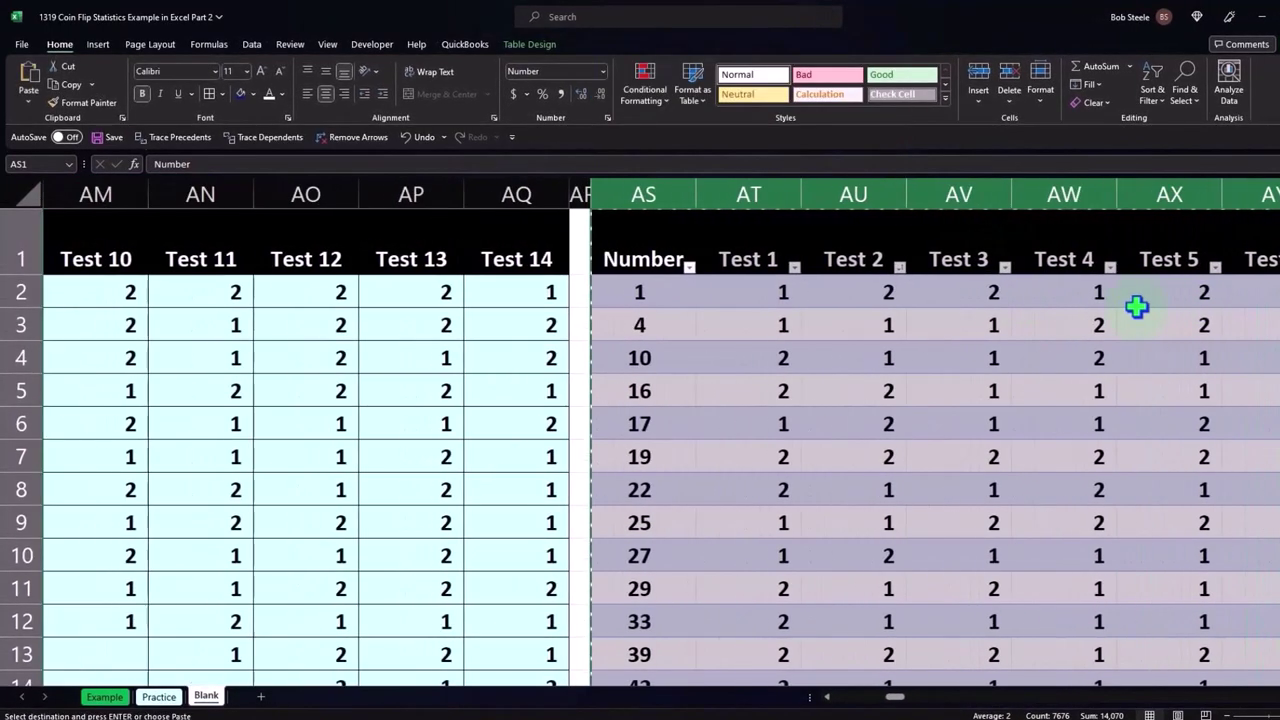
# Step: Move right along row 1 to the empty columns beside the histogram
pyautogui.press('Right')
pyautogui.press('Right')
pyautogui.press('Right')
pyautogui.press('Right')
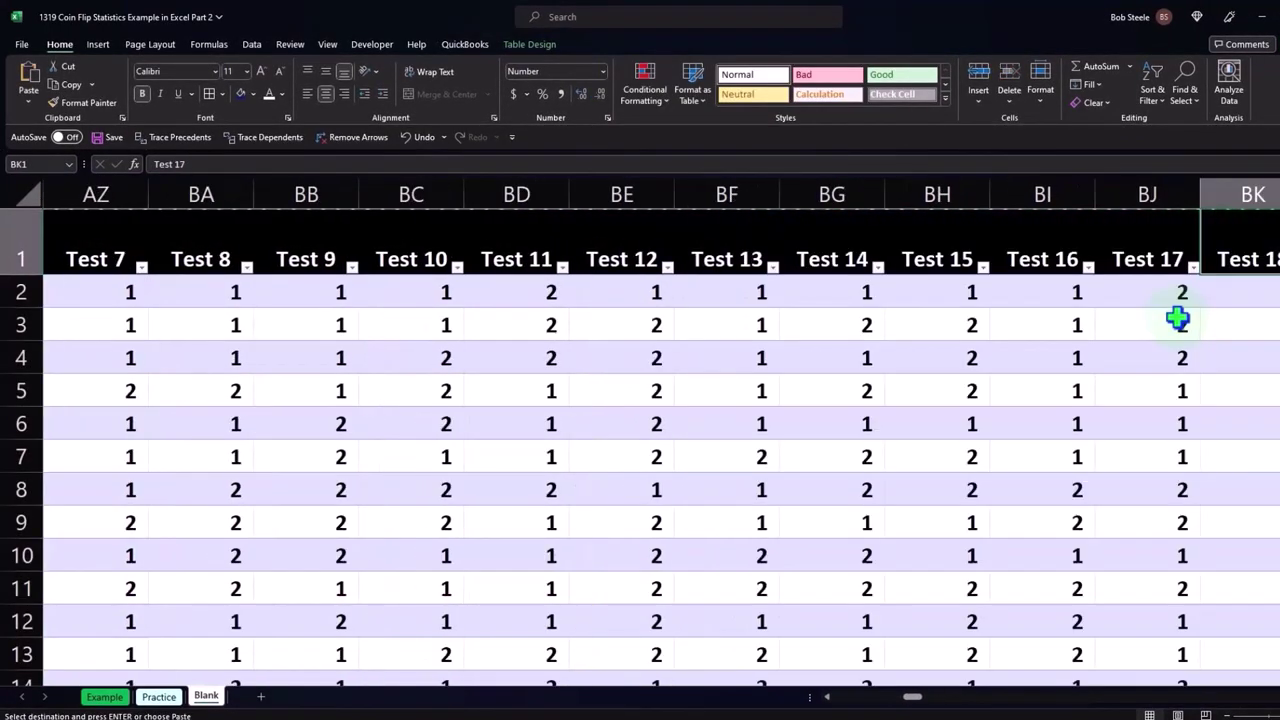
pyautogui.press('Right')
pyautogui.press('Right')
pyautogui.press('Right')
pyautogui.press('Right')
pyautogui.press('Right')
pyautogui.press('Right')
pyautogui.press('Right')
pyautogui.press('Right')
pyautogui.press('Right')
pyautogui.press('Right')
pyautogui.press('Right')
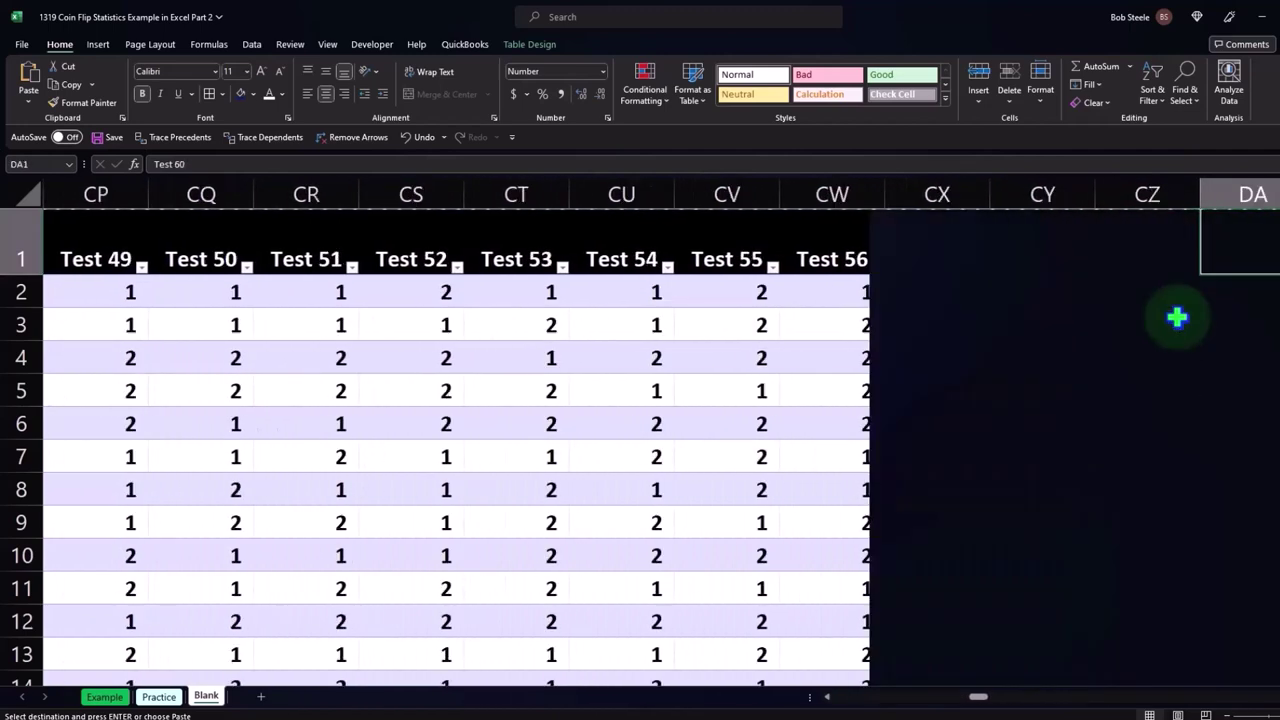
pyautogui.press('Right')
pyautogui.press('Right')
pyautogui.press('Right')
pyautogui.press('Right')
pyautogui.press('Right')
pyautogui.press('Right')
pyautogui.press('Right')
pyautogui.press('Right')
pyautogui.press('Right')
pyautogui.press('Right')
pyautogui.press('Right')
pyautogui.press('Right')
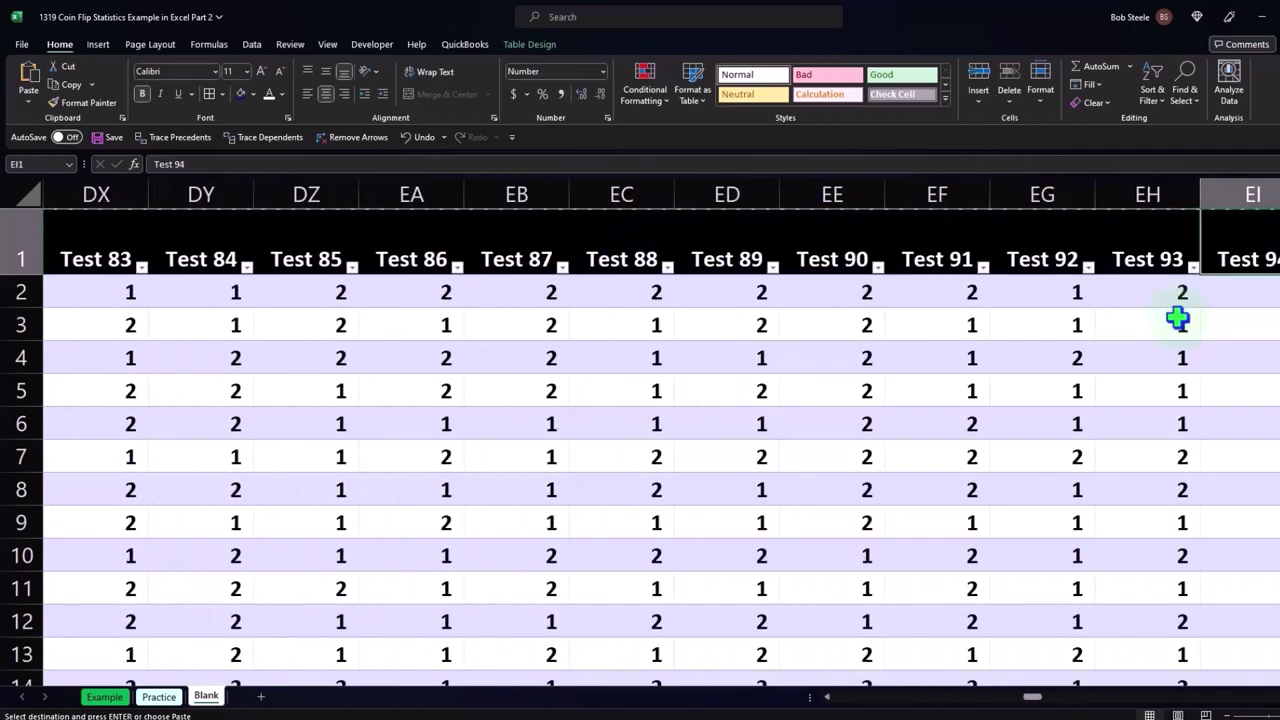
pyautogui.press('Right')
pyautogui.press('Right')
pyautogui.press('Right')
pyautogui.press('Right')
pyautogui.press('Right')
pyautogui.press('Right')
pyautogui.press('Right')
pyautogui.press('Right')
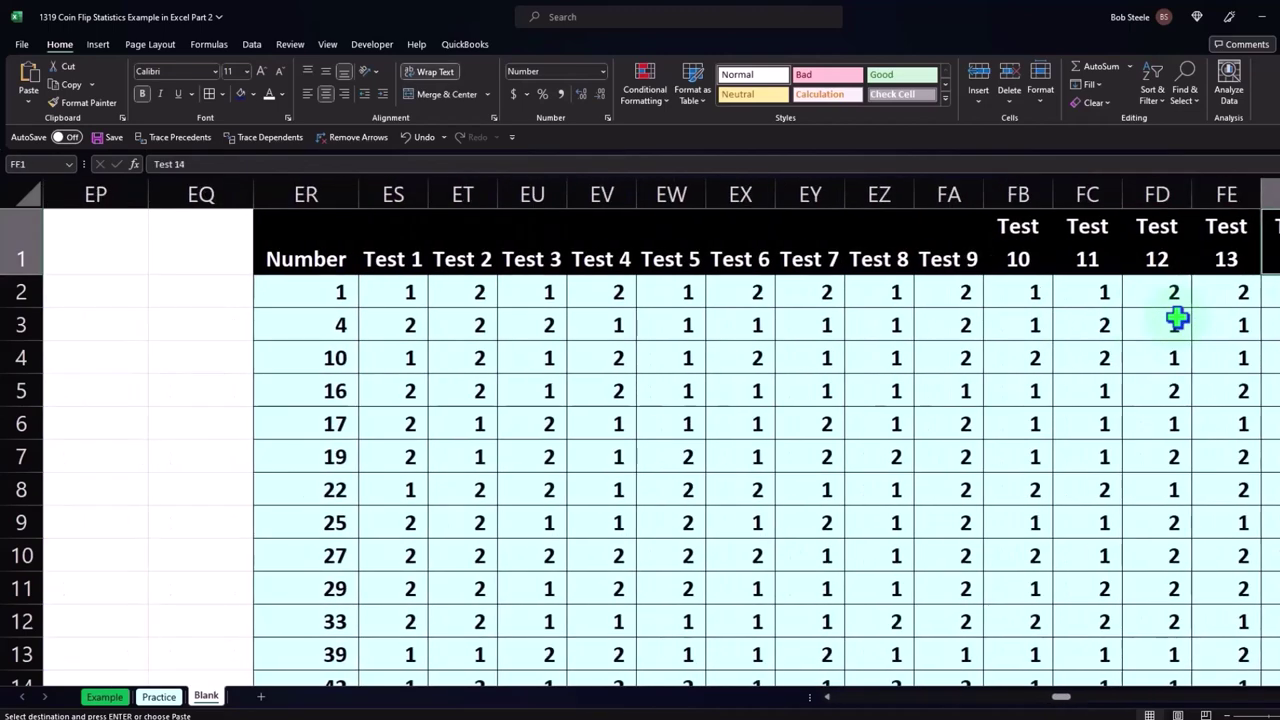
pyautogui.press('Right')
pyautogui.press('Right')
pyautogui.press('Right')
pyautogui.press('Right')
pyautogui.press('Right')
pyautogui.press('Right')
pyautogui.press('Right')
pyautogui.press('Right')
pyautogui.press('Right')
pyautogui.press('Right')
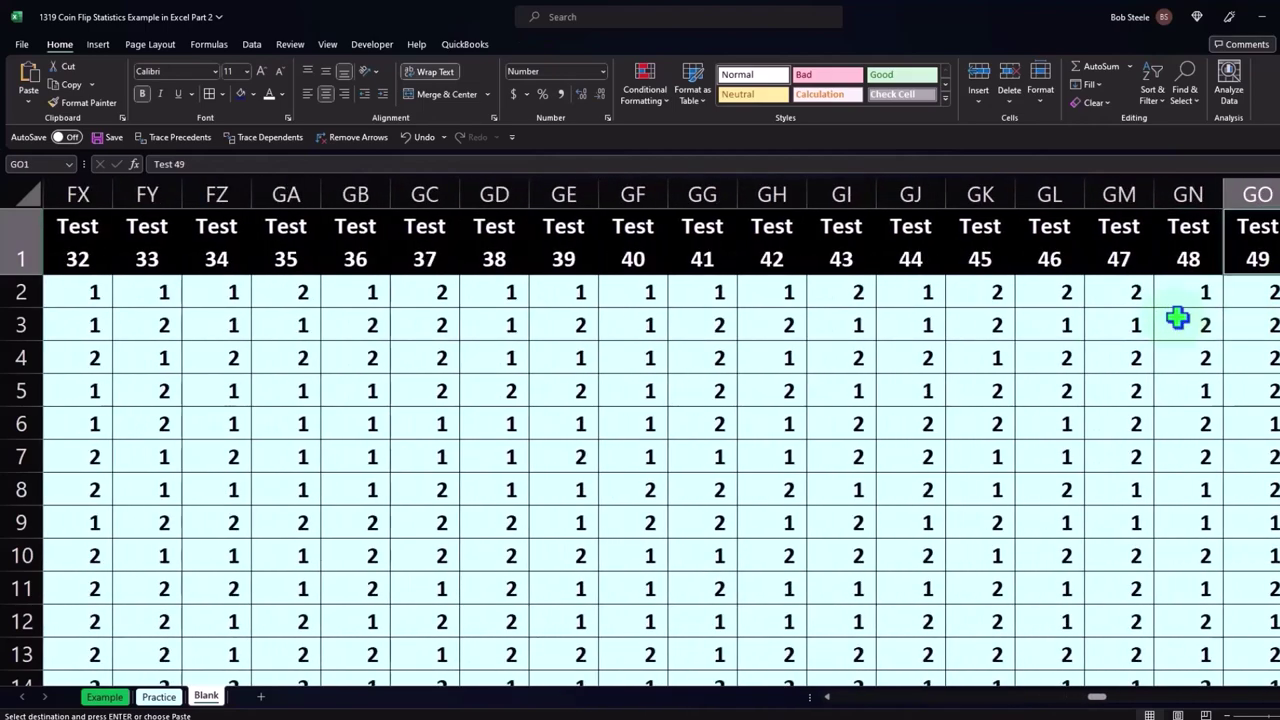
pyautogui.press('Right')
pyautogui.press('Right')
pyautogui.press('Right')
pyautogui.press('Right')
pyautogui.press('Right')
pyautogui.press('Right')
pyautogui.press('Right')
pyautogui.press('Right')
pyautogui.press('Right')
pyautogui.press('Right')
pyautogui.press('Right')
pyautogui.press('Right')
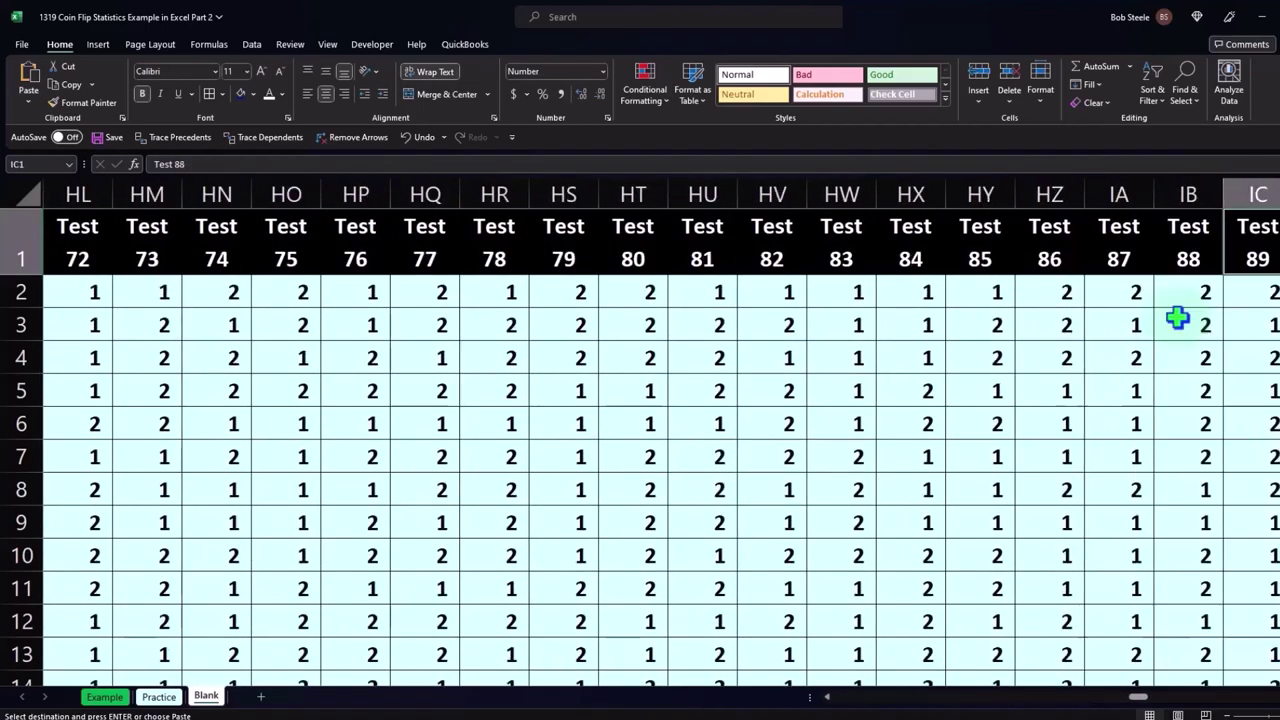
pyautogui.press('Right')
pyautogui.press('Right')
pyautogui.press('Right')
pyautogui.press('Right')
pyautogui.press('Right')
pyautogui.press('Right')
pyautogui.press('Right')
pyautogui.press('Right')
pyautogui.press('Right')
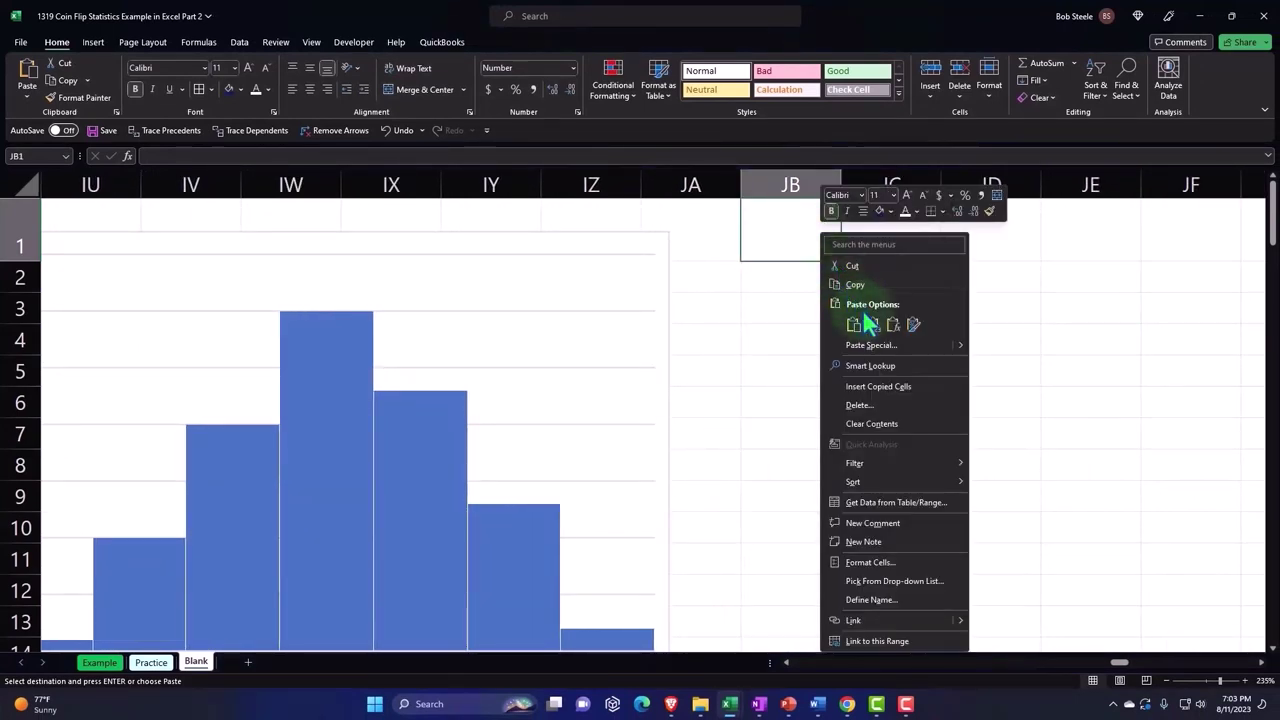
# Step: Paste the copied columns at JB1 and give the header row a black fill with centred labels
pyautogui.click(874, 327)
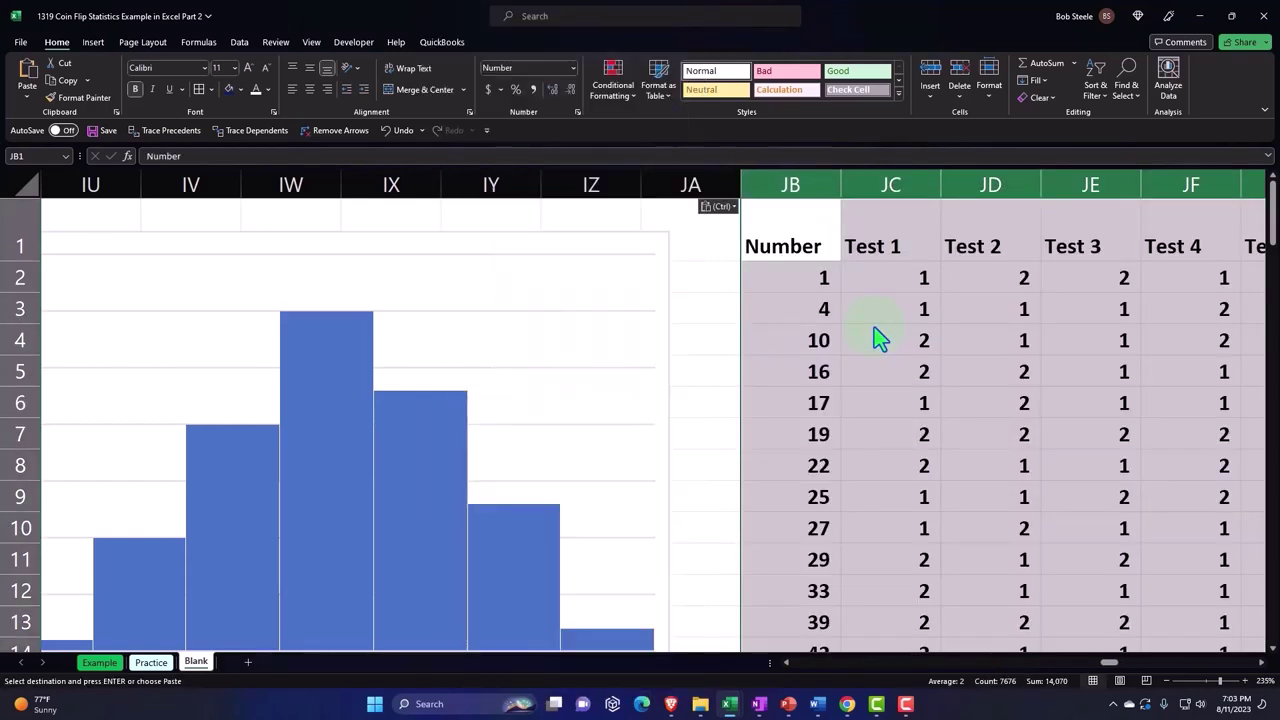
pyautogui.click(800, 232)
pyautogui.moveTo(798, 232); pyautogui.dragTo(1160, 258)
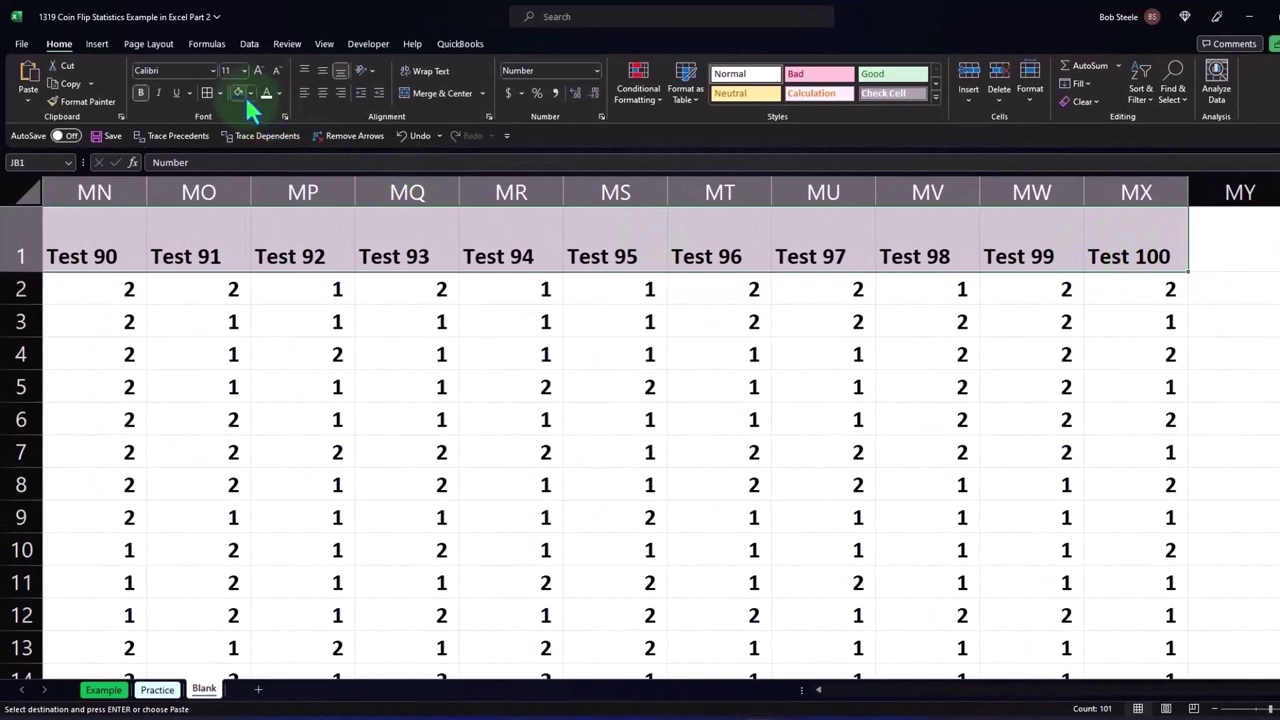
pyautogui.click(251, 95)
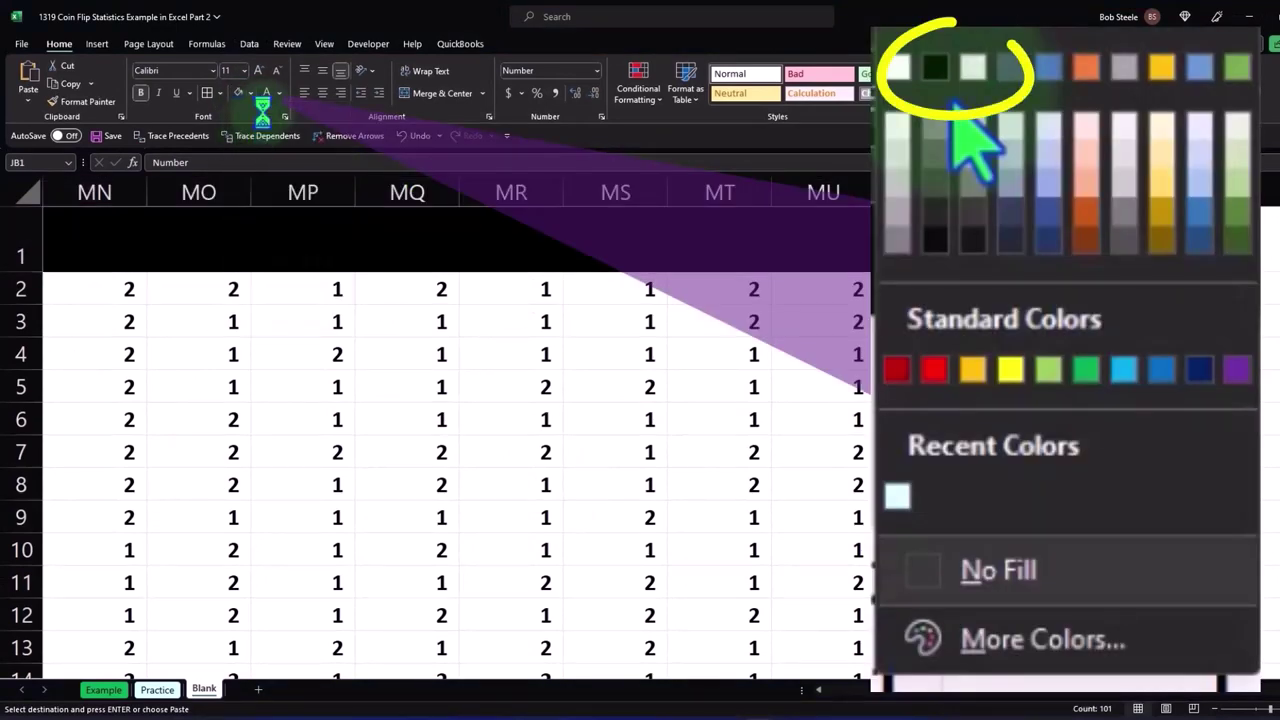
pyautogui.click(268, 102)
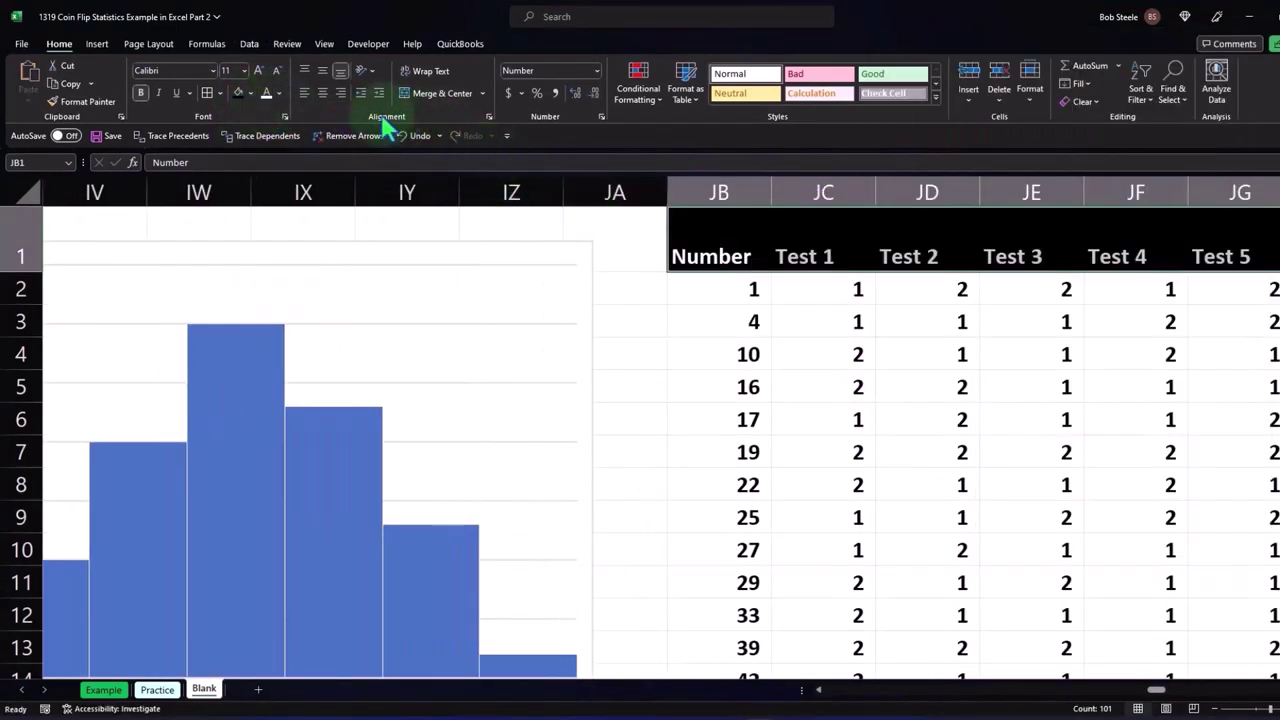
pyautogui.click(321, 93)
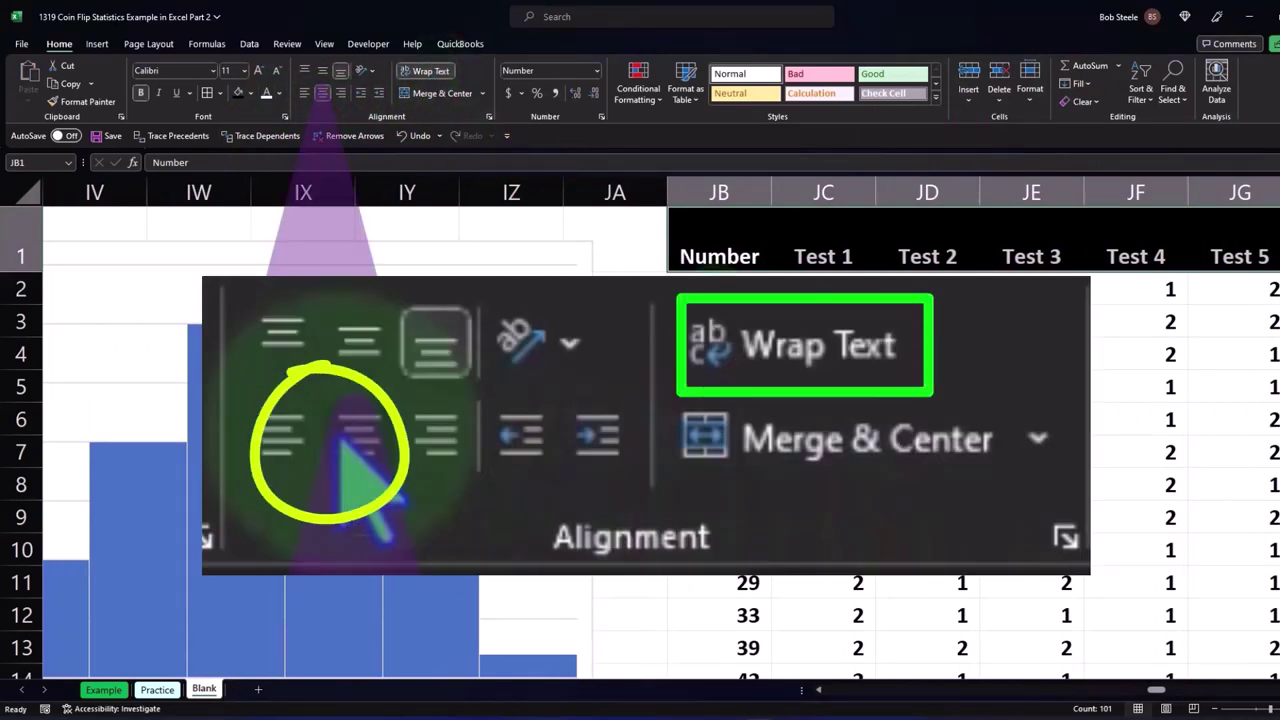
# Step: Shade the pasted coin-flip data below the headers light blue
pyautogui.moveTo(720, 289)
pyautogui.mouseDown()
pyautogui.moveTo(1178, 626)
pyautogui.moveTo(1141, 386)
pyautogui.moveTo(1274, 330)
pyautogui.moveTo(1080, 364)
pyautogui.mouseUp()
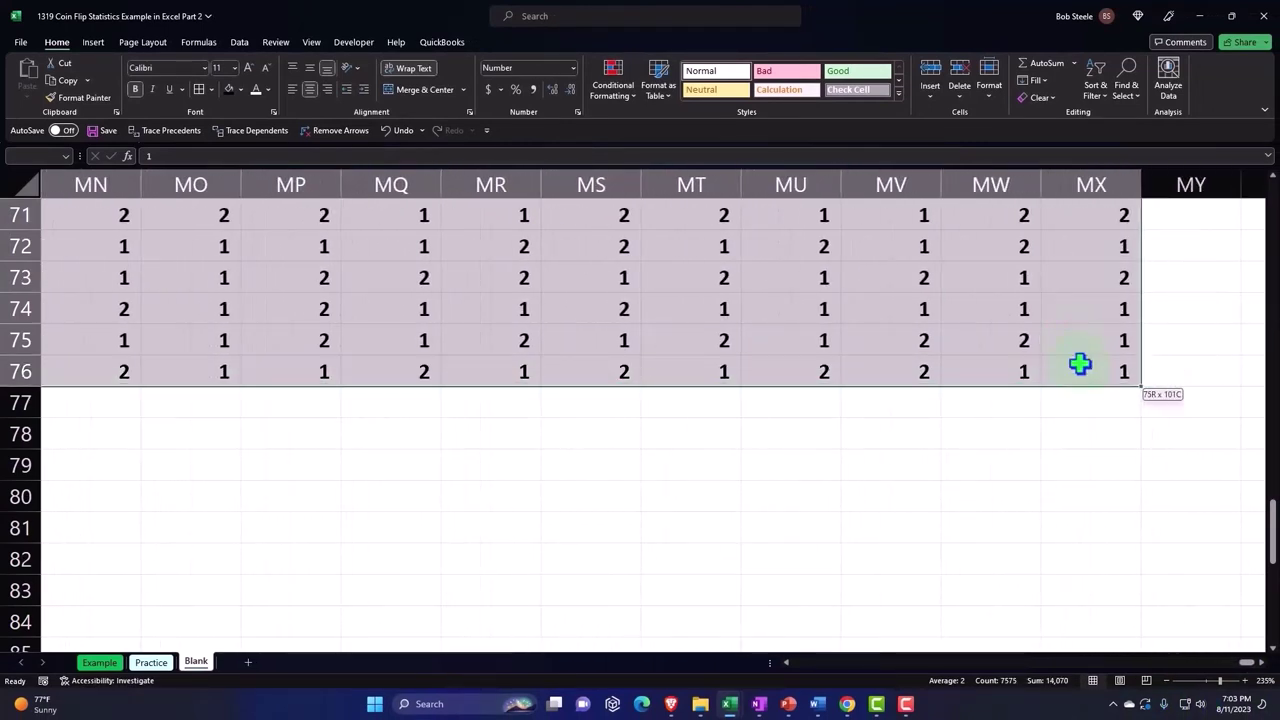
pyautogui.hotkey('ctrl', 'BackSpace')
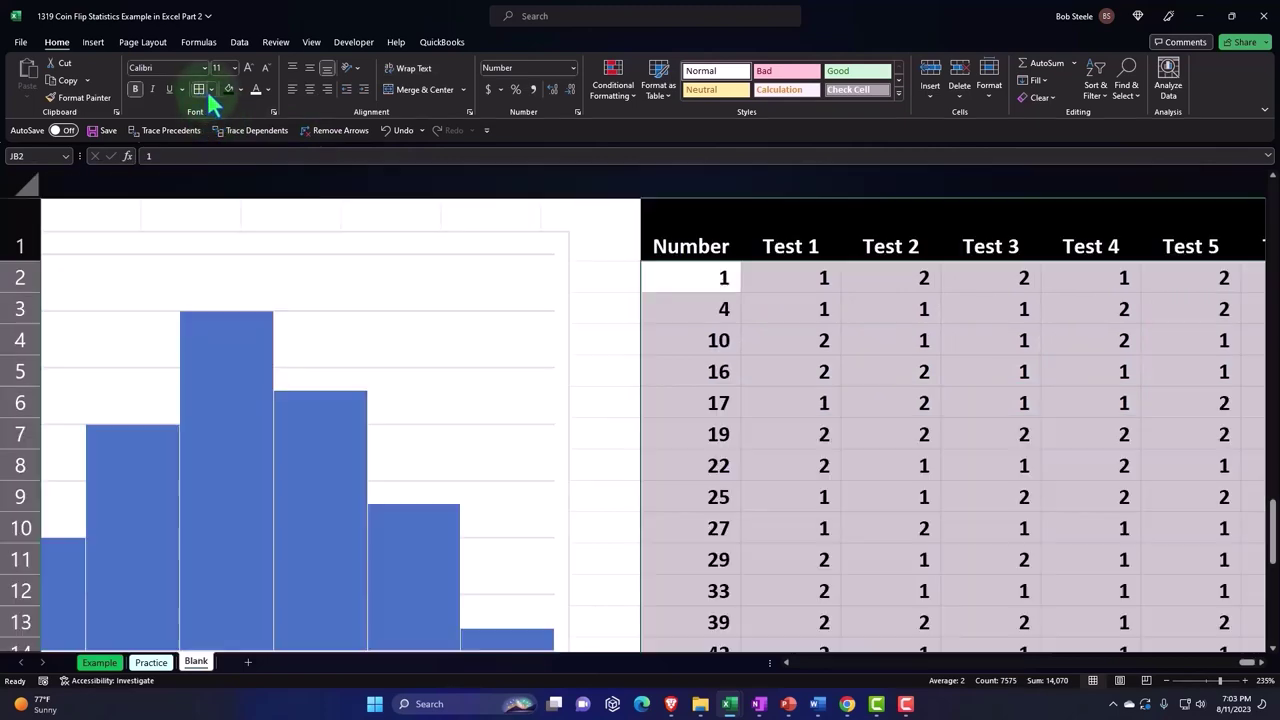
pyautogui.click(241, 89)
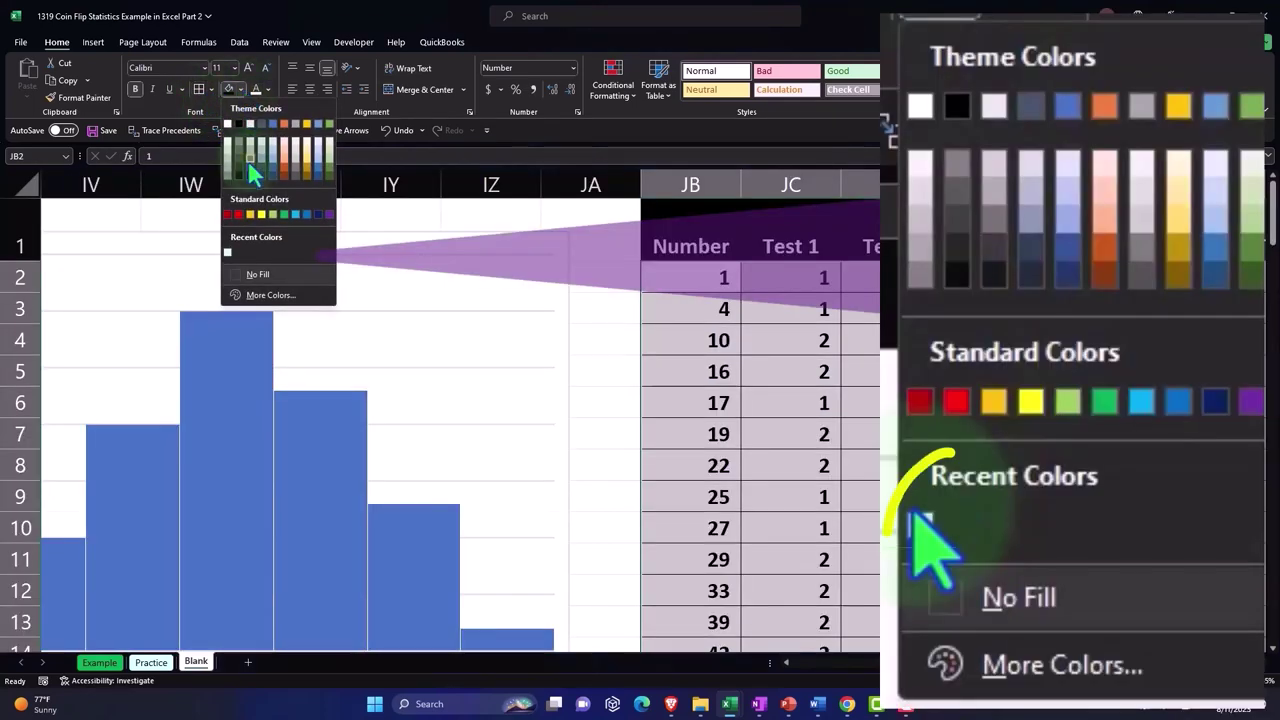
pyautogui.click(227, 255)
pyautogui.scroll(-3, 763, 337)
pyautogui.scroll(-5, 763, 337)
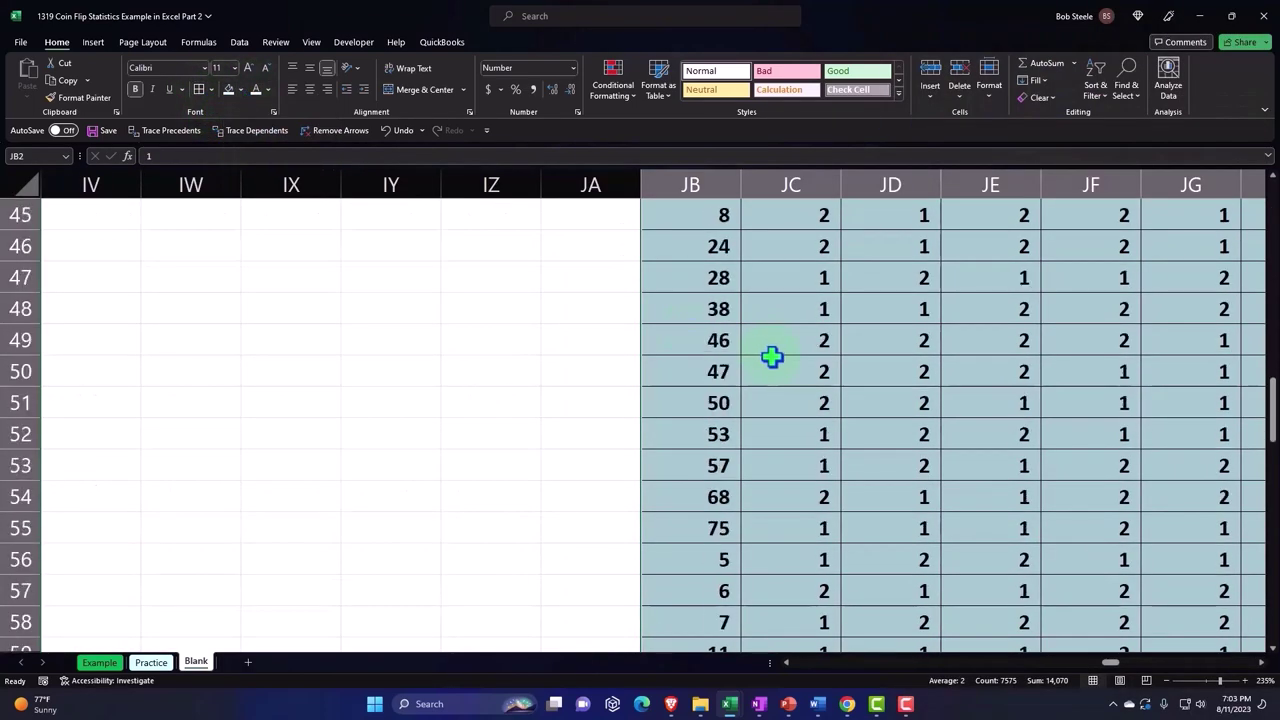
pyautogui.scroll(-6, 771, 357)
# Step: Move left along row 77 from JB77 to the earlier Heads summary at ER77
pyautogui.scroll(-3, 771, 357)
pyautogui.click(700, 387)
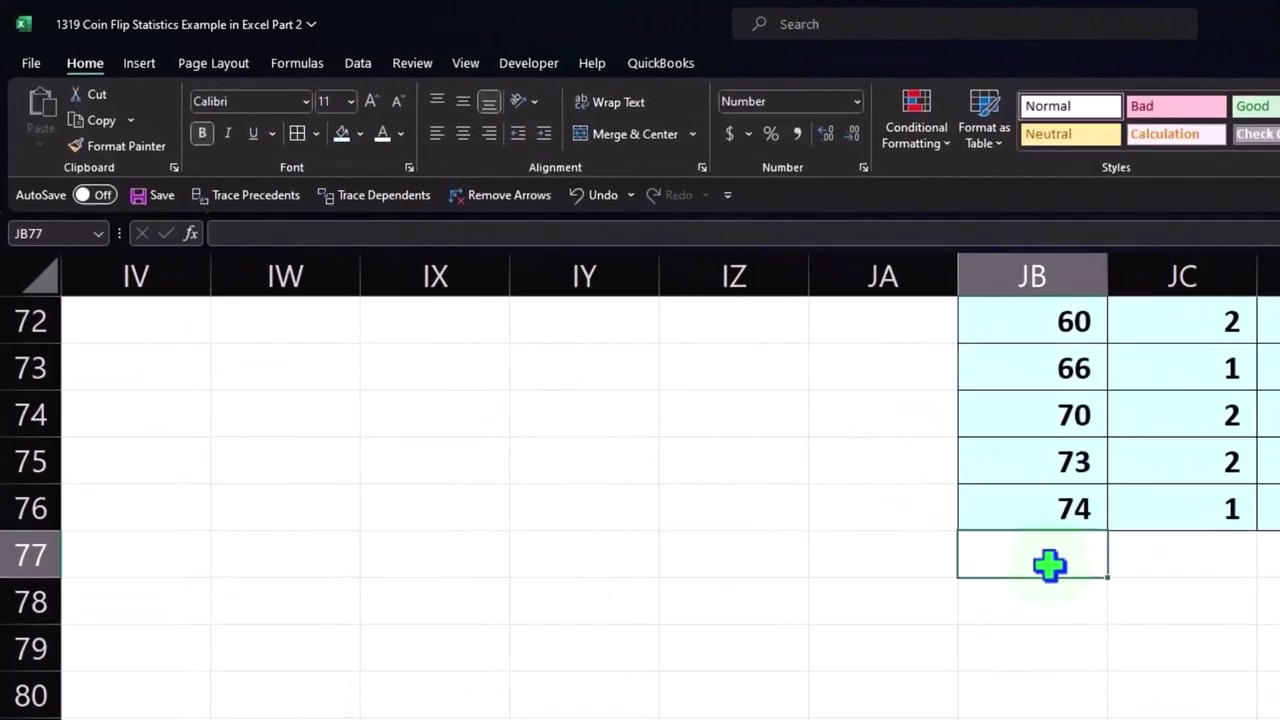
pyautogui.write('HeaD')
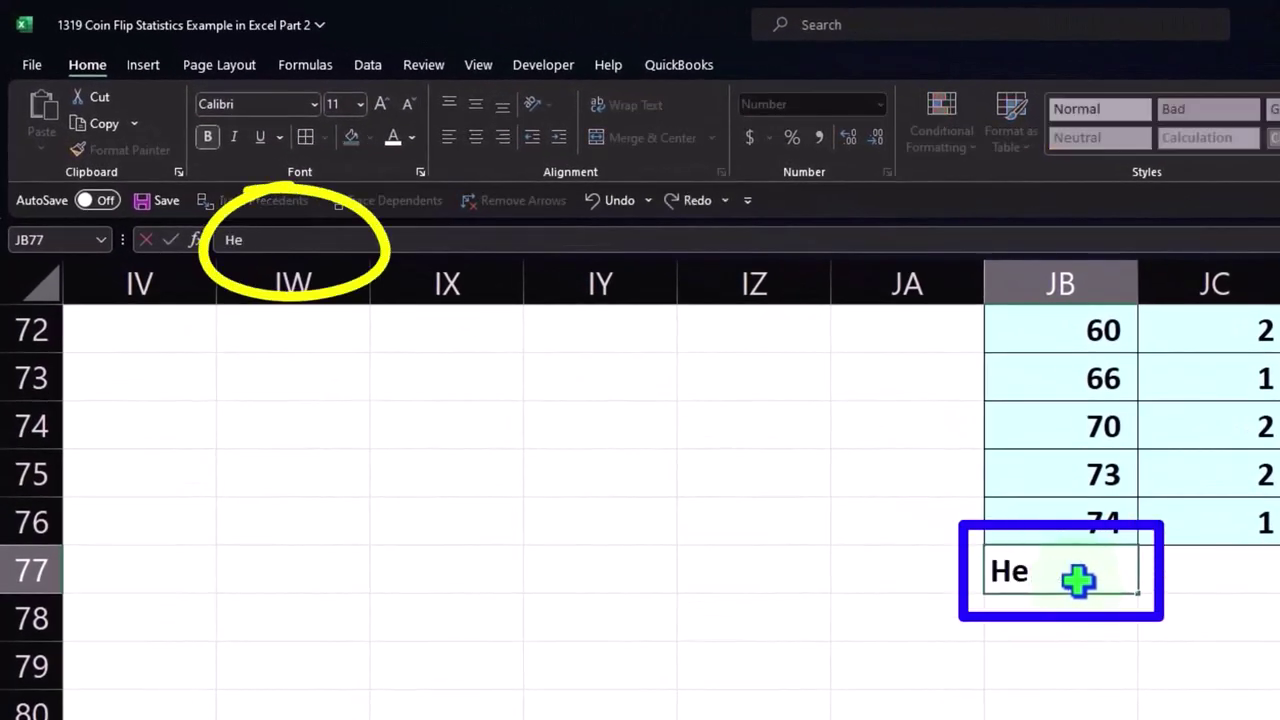
pyautogui.press('Left')
pyautogui.press('Left')
pyautogui.press('Left')
pyautogui.press('Left')
pyautogui.press('Left')
pyautogui.press('Left')
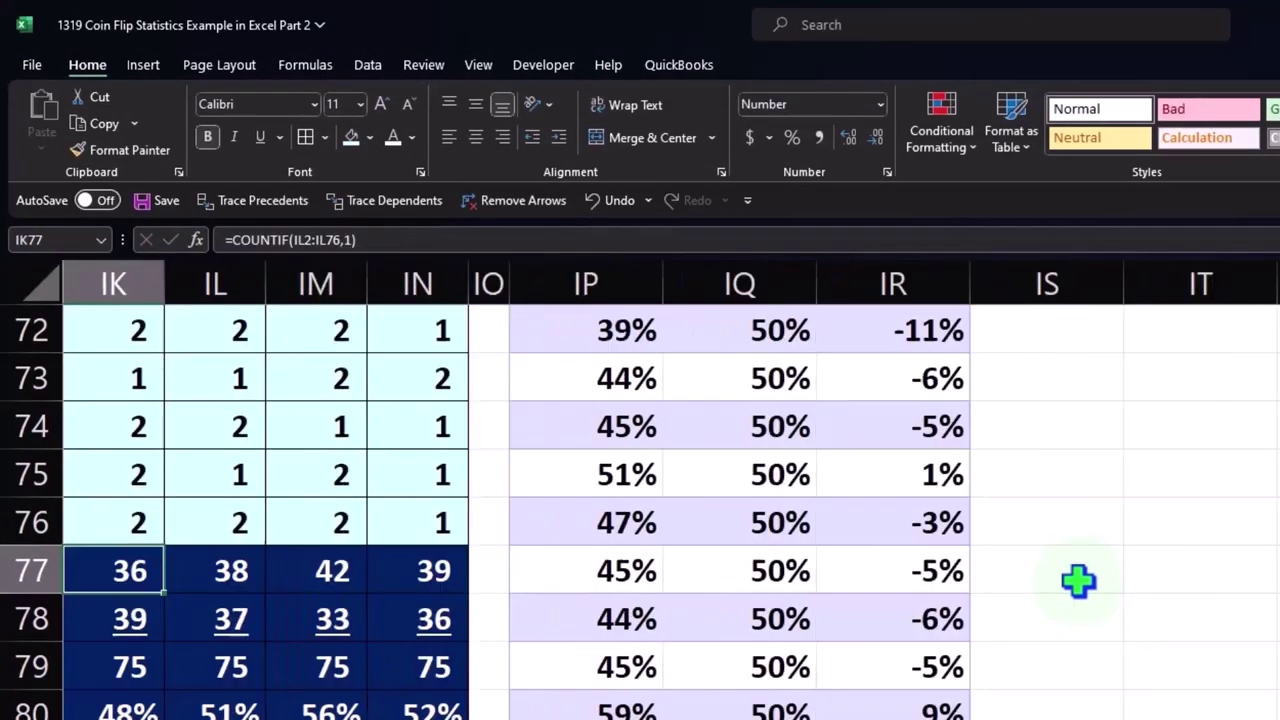
pyautogui.press('Left')
pyautogui.press('Left')
pyautogui.press('Left')
pyautogui.press('Left')
pyautogui.press('Left')
pyautogui.press('Left')
pyautogui.press('Left')
pyautogui.press('Left')
pyautogui.press('Left')
pyautogui.press('Left')
pyautogui.press('Left')
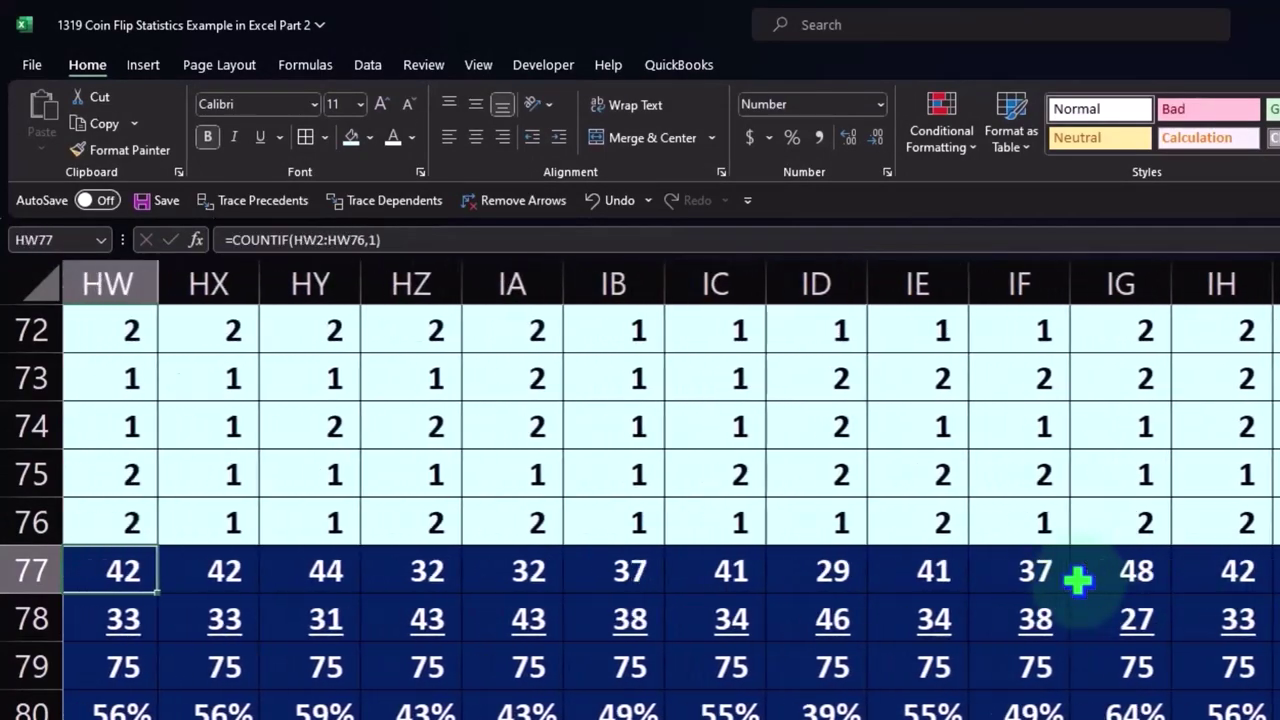
pyautogui.press('Left')
pyautogui.press('Left')
pyautogui.press('Left')
pyautogui.press('Left')
pyautogui.press('Left')
pyautogui.press('Left')
pyautogui.press('Left')
pyautogui.press('Left')
pyautogui.press('Left')
pyautogui.press('Left')
pyautogui.press('Left')
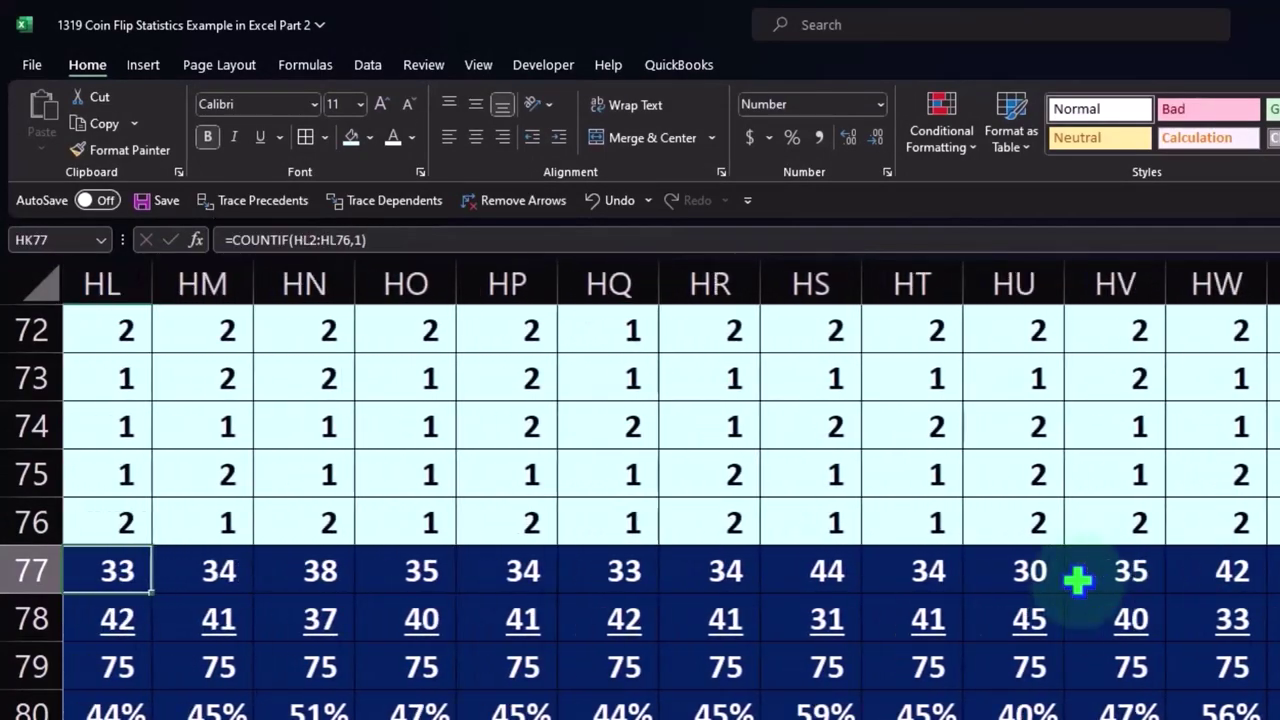
pyautogui.press('Left')
pyautogui.press('Left')
pyautogui.press('Left')
pyautogui.press('Left')
pyautogui.press('Left')
pyautogui.press('Left')
pyautogui.press('Left')
pyautogui.press('Left')
pyautogui.press('Left')
pyautogui.press('Left')
pyautogui.press('Left')
pyautogui.press('Left')
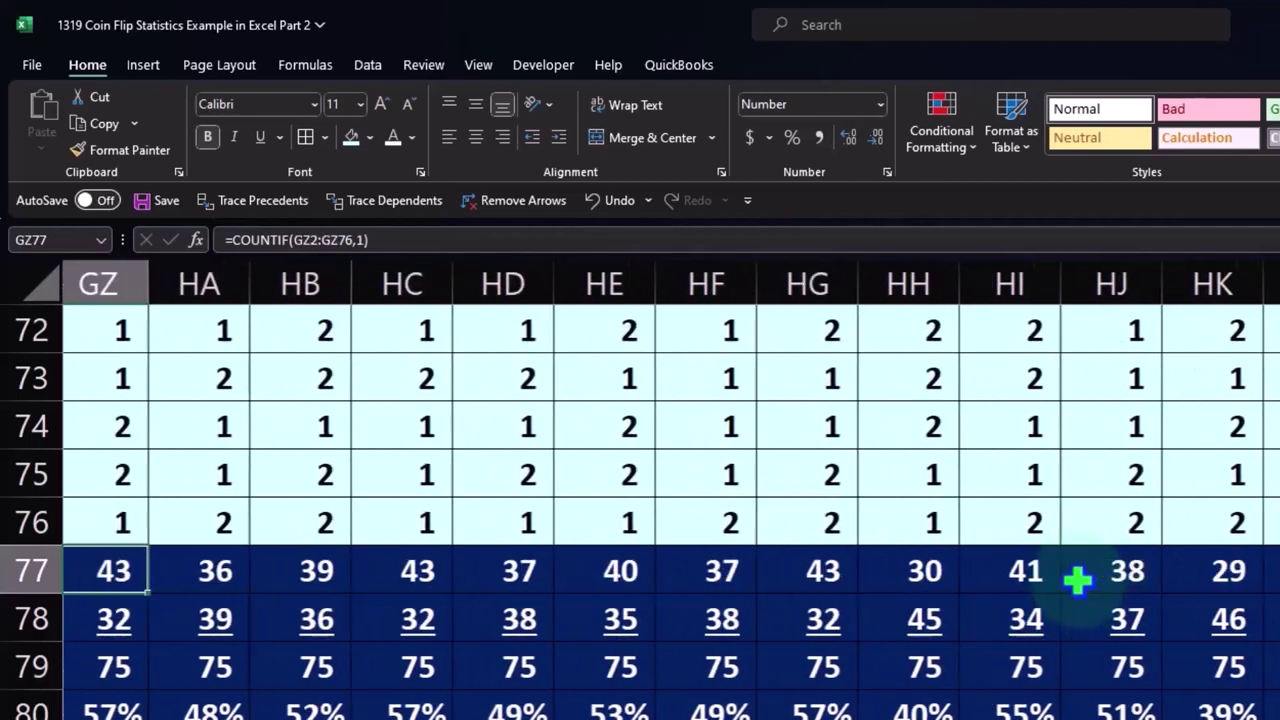
pyautogui.press('Left')
pyautogui.press('Left')
pyautogui.press('Left')
pyautogui.press('Left')
pyautogui.press('Left')
pyautogui.press('Left')
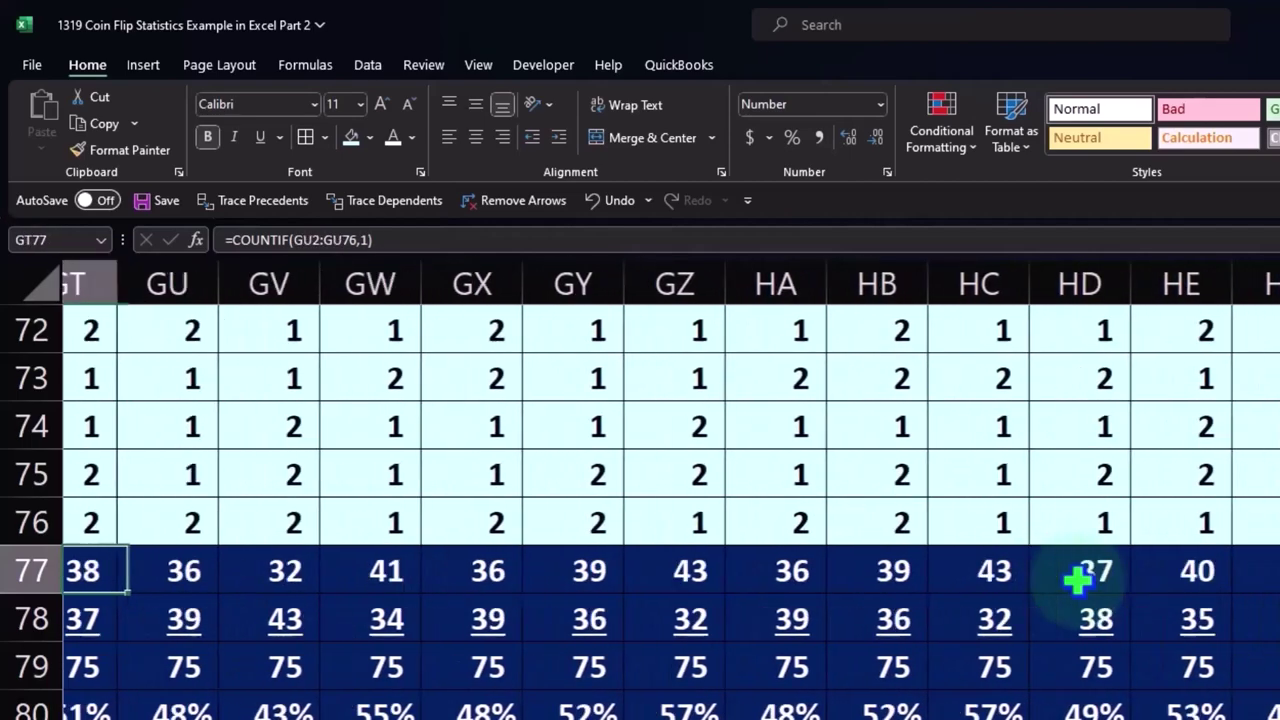
pyautogui.press('Left')
pyautogui.press('Left')
pyautogui.press('Left')
pyautogui.press('Left')
pyautogui.press('Left')
pyautogui.press('Left')
pyautogui.press('Left')
pyautogui.press('Left')
pyautogui.press('Left')
pyautogui.press('Left')
pyautogui.press('Left')
pyautogui.press('Left')
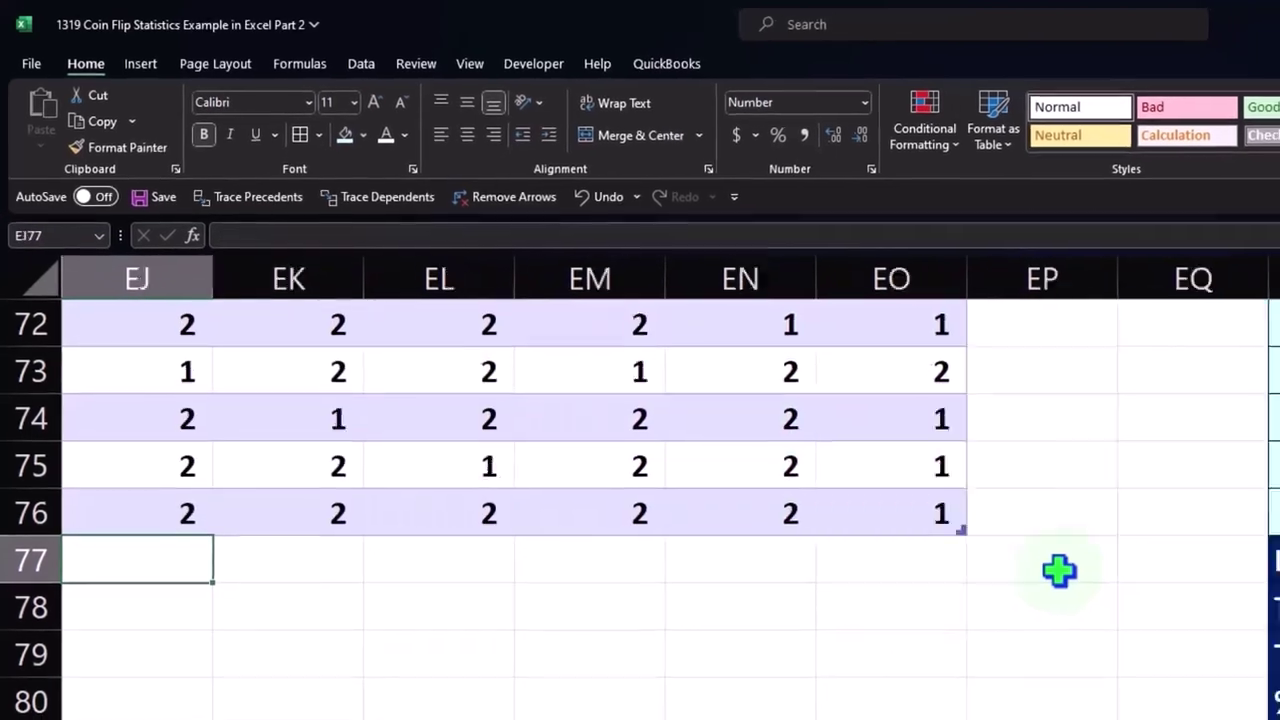
pyautogui.press('Left')
pyautogui.press('Left')
pyautogui.hotkey('ctrl', 'Right')
pyautogui.press('Right')
pyautogui.press('Right')
pyautogui.press('Right')
pyautogui.press('Right')
pyautogui.press('Right')
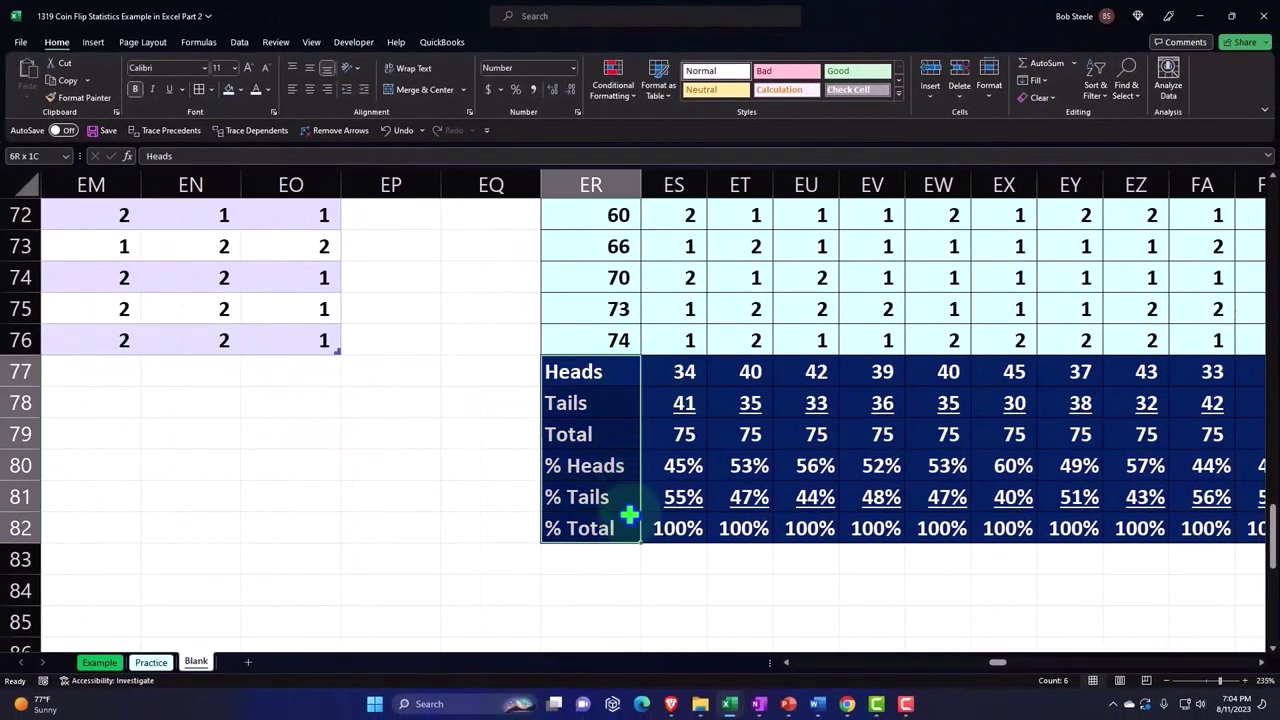
# Step: Copy the Heads-to-% Total summary rows 77–82, then return to the new data's first column
pyautogui.moveTo(629, 514)
pyautogui.mouseDown()
pyautogui.moveTo(1175, 538)
pyautogui.moveTo(1165, 541)
pyautogui.mouseUp()
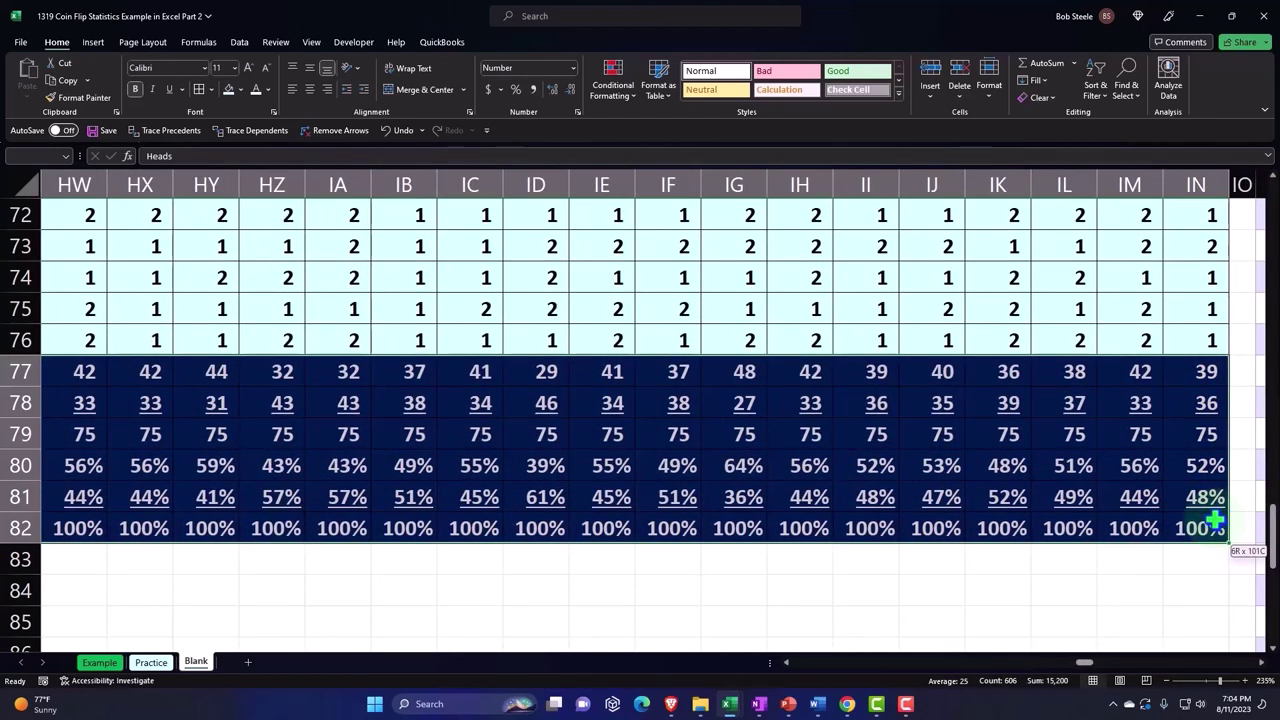
pyautogui.click(1245, 331)
pyautogui.press('Right')
pyautogui.press('Right')
pyautogui.press('Right')
pyautogui.press('Right')
pyautogui.press('Right')
pyautogui.press('Right')
pyautogui.press('Right')
pyautogui.press('Right')
pyautogui.press('Right')
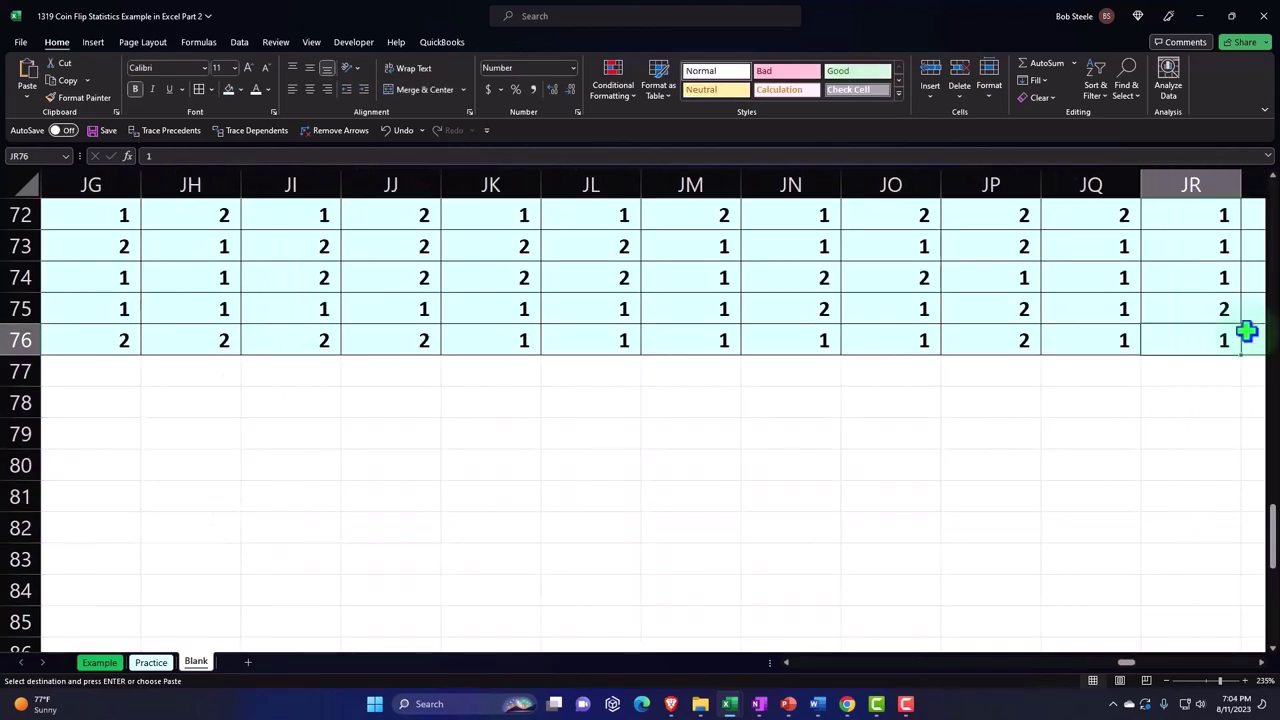
pyautogui.press('Left')
pyautogui.press('Left')
pyautogui.press('Left')
pyautogui.press('Left')
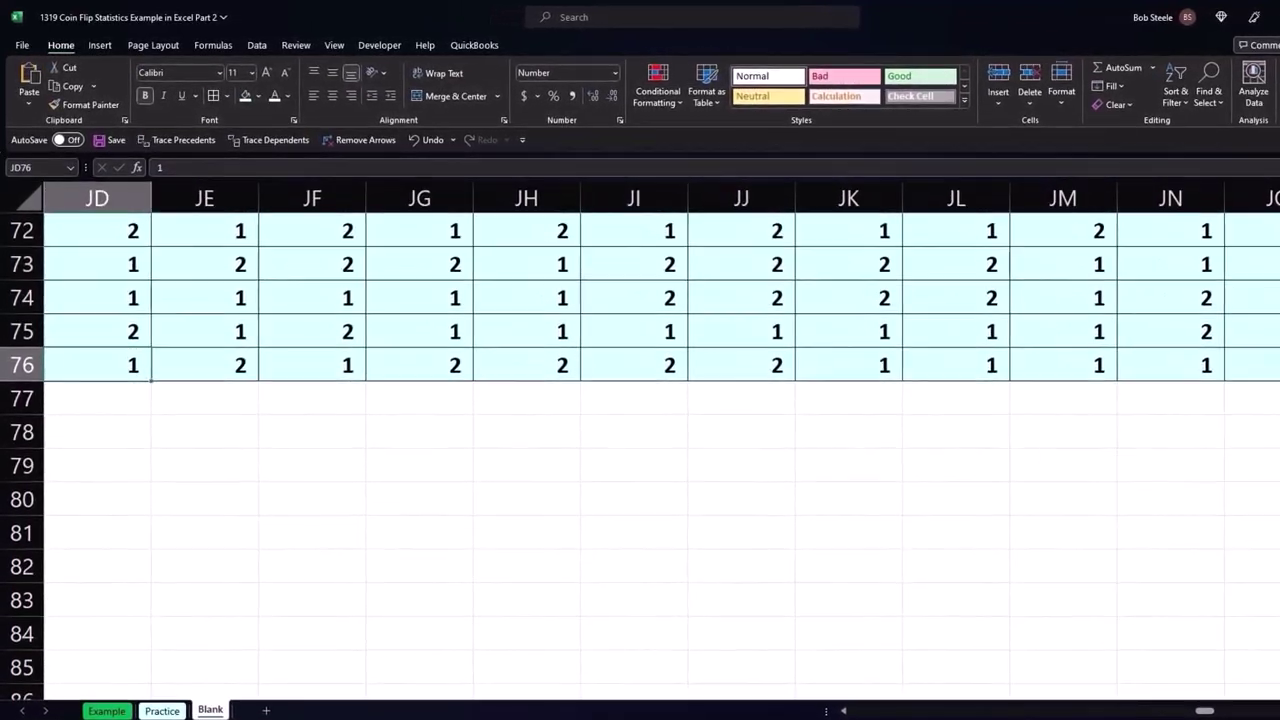
pyautogui.press('Left')
pyautogui.press('Left')
pyautogui.press('Left')
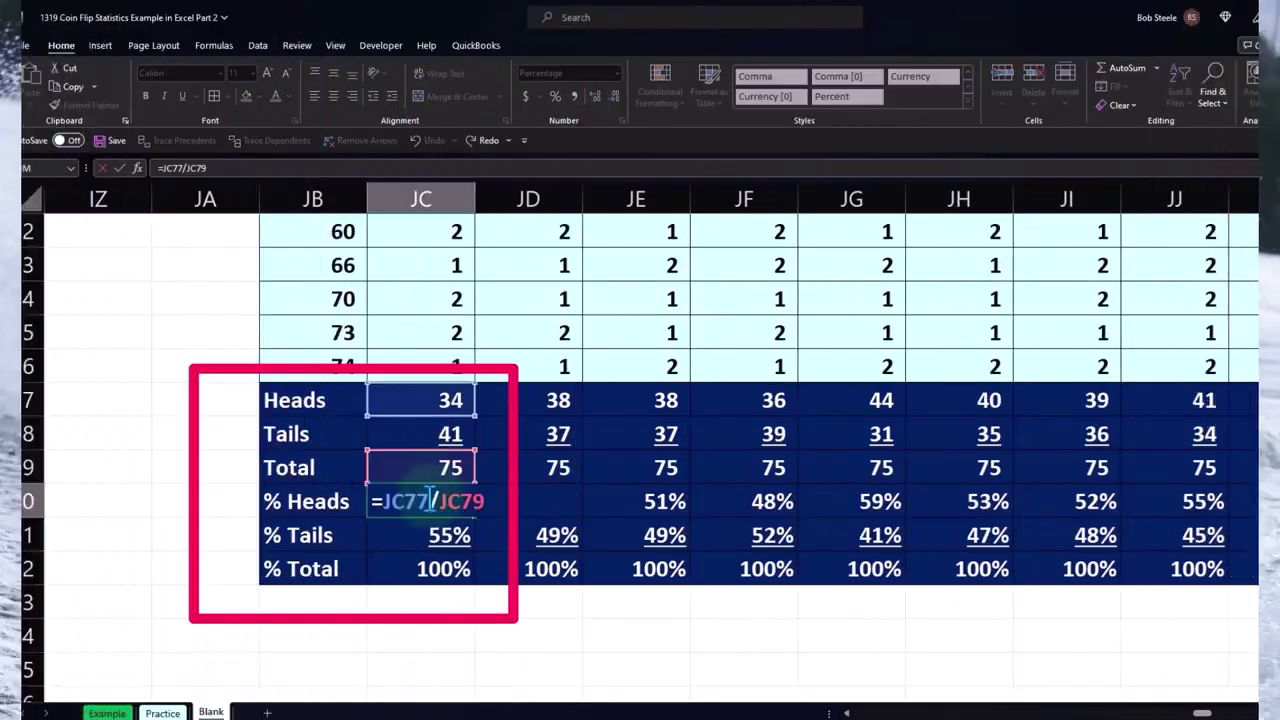
# Step: Confirm Test 1's % Heads (45%) and % Total (100%) formulas in the new summary
pyautogui.press('Return')
pyautogui.doubleClick(438, 567)
pyautogui.press('Return')
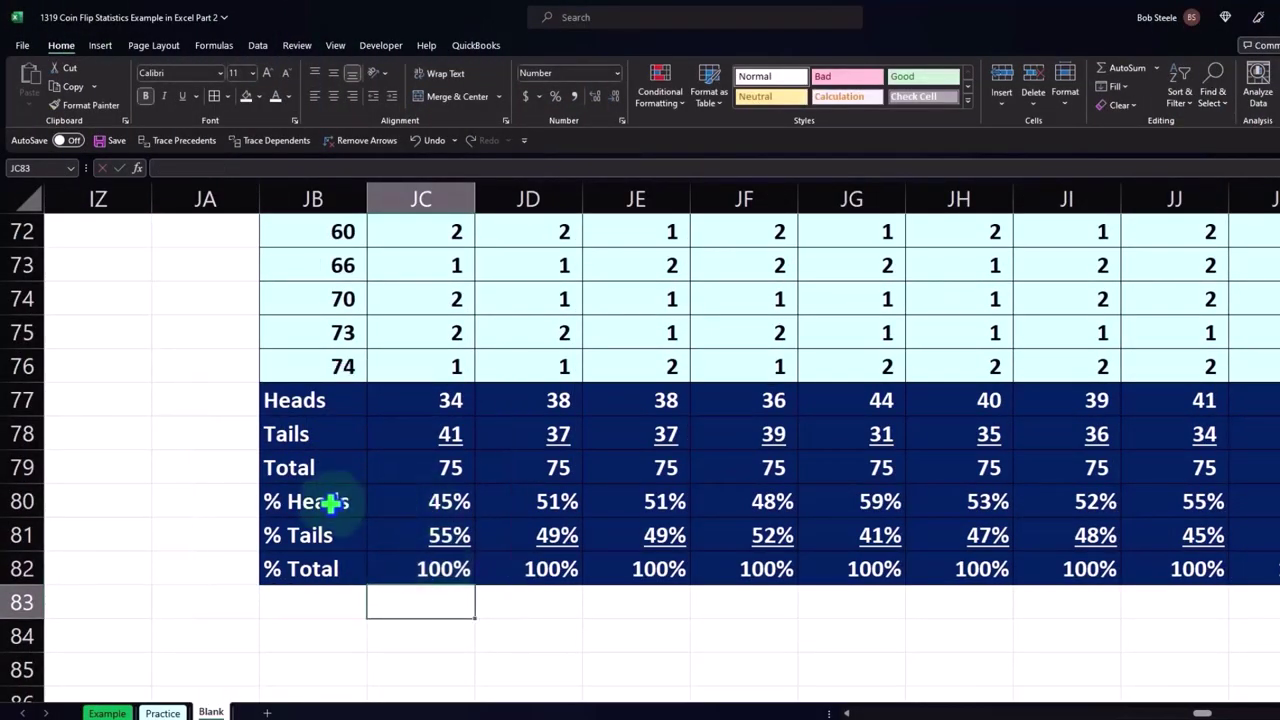
# Step: Select the % Heads row across all tests and go to the empty columns past Test 100
pyautogui.moveTo(330, 503); pyautogui.dragTo(1140, 480)
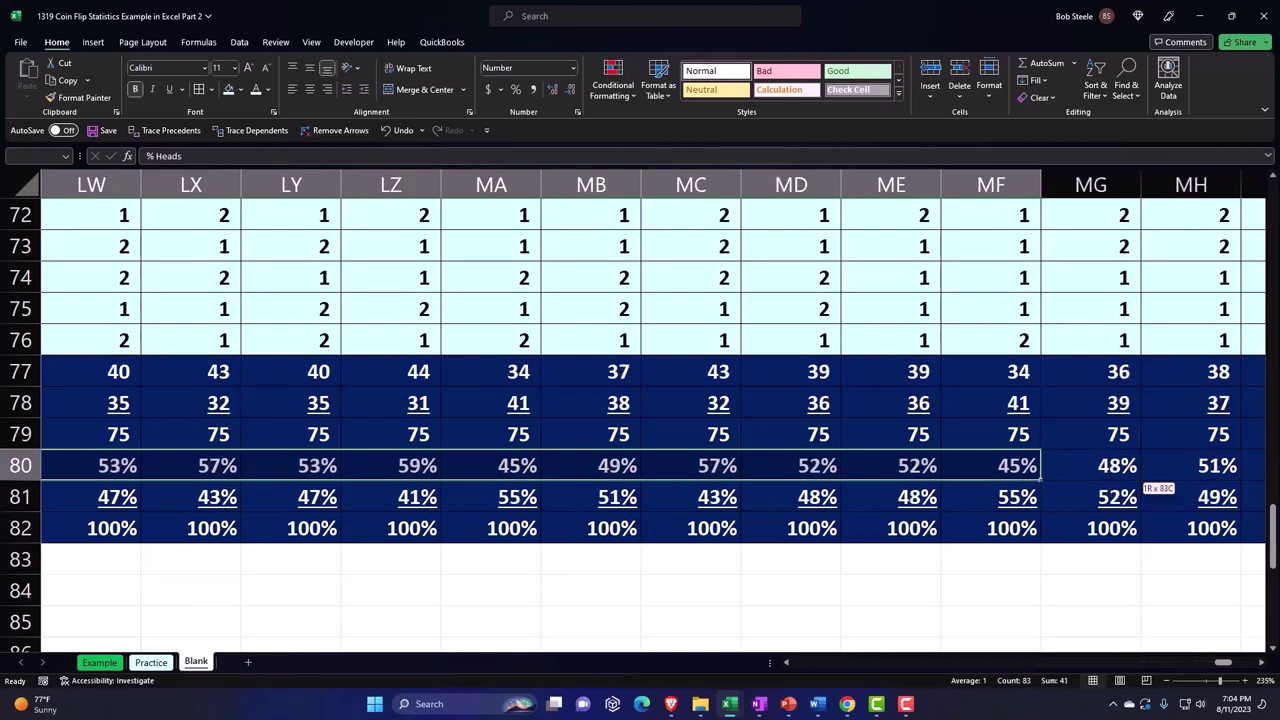
pyautogui.moveTo(1142, 487)
pyautogui.mouseDown()
pyautogui.moveTo(1218, 463)
pyautogui.moveTo(1137, 458)
pyautogui.mouseUp()
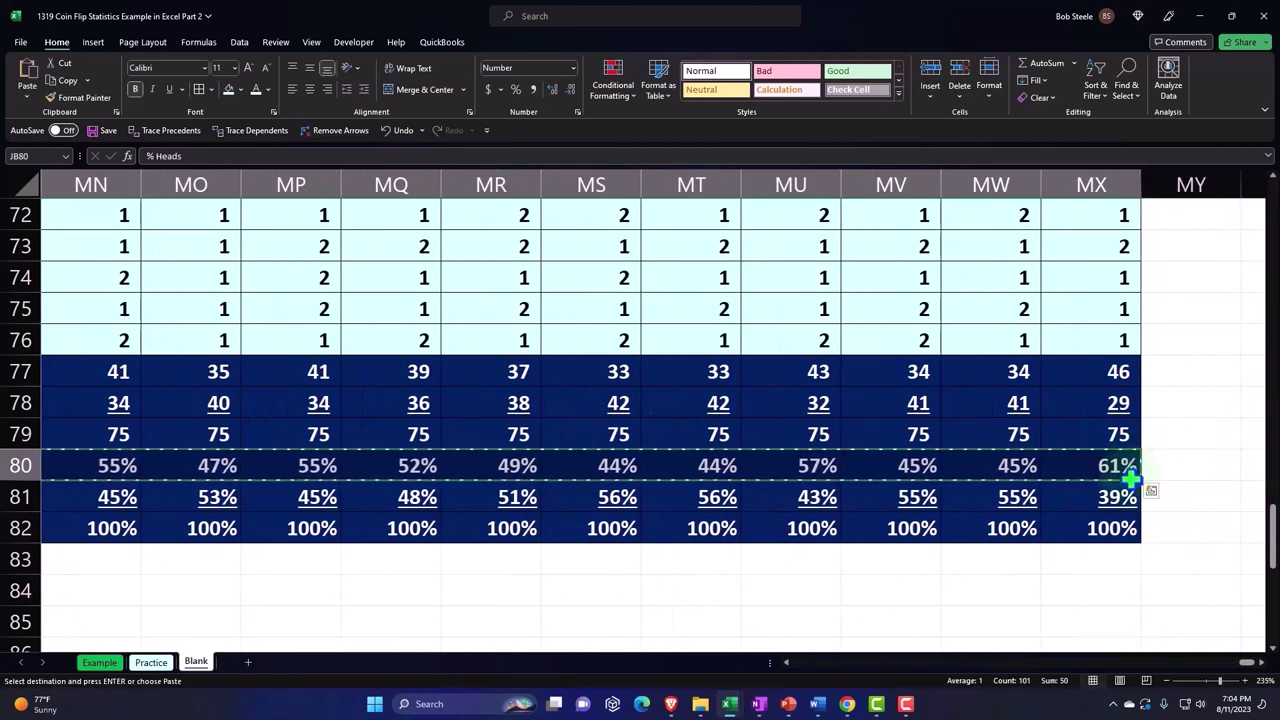
pyautogui.scroll(9, 1130, 480)
pyautogui.scroll(9, 1130, 480)
pyautogui.scroll(9, 1130, 480)
pyautogui.click(1178, 285)
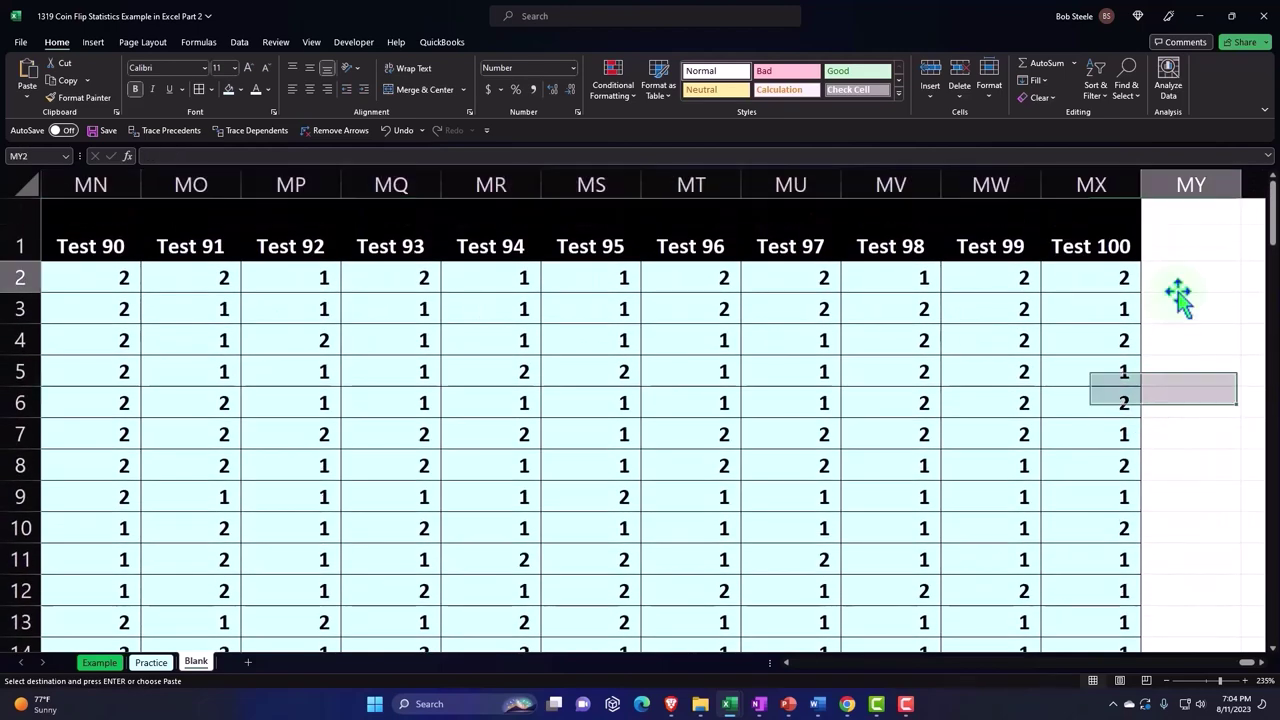
pyautogui.press('Right')
pyautogui.press('Right')
pyautogui.press('Right')
pyautogui.press('Right')
pyautogui.press('Right')
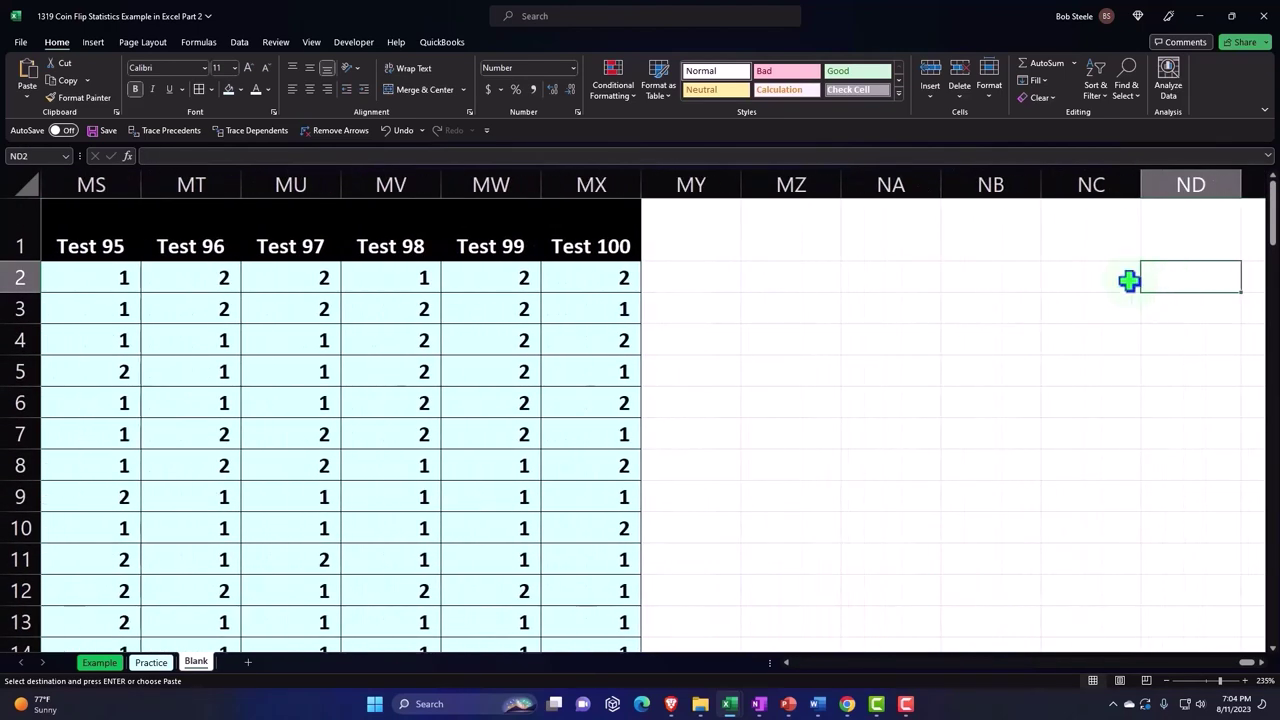
# Step: Paste the copied % Heads row at NB1 and copy the pasted cells
pyautogui.click(986, 227)
pyautogui.rightClick(985, 227)
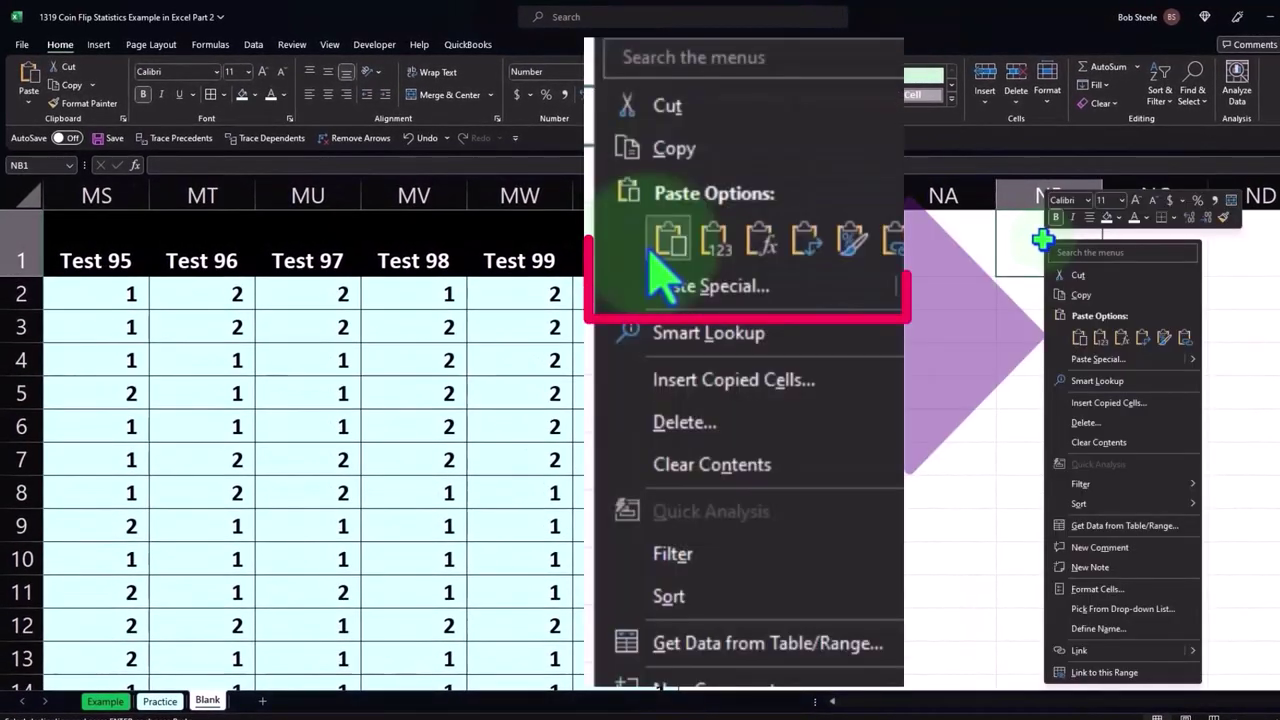
pyautogui.click(1100, 340)
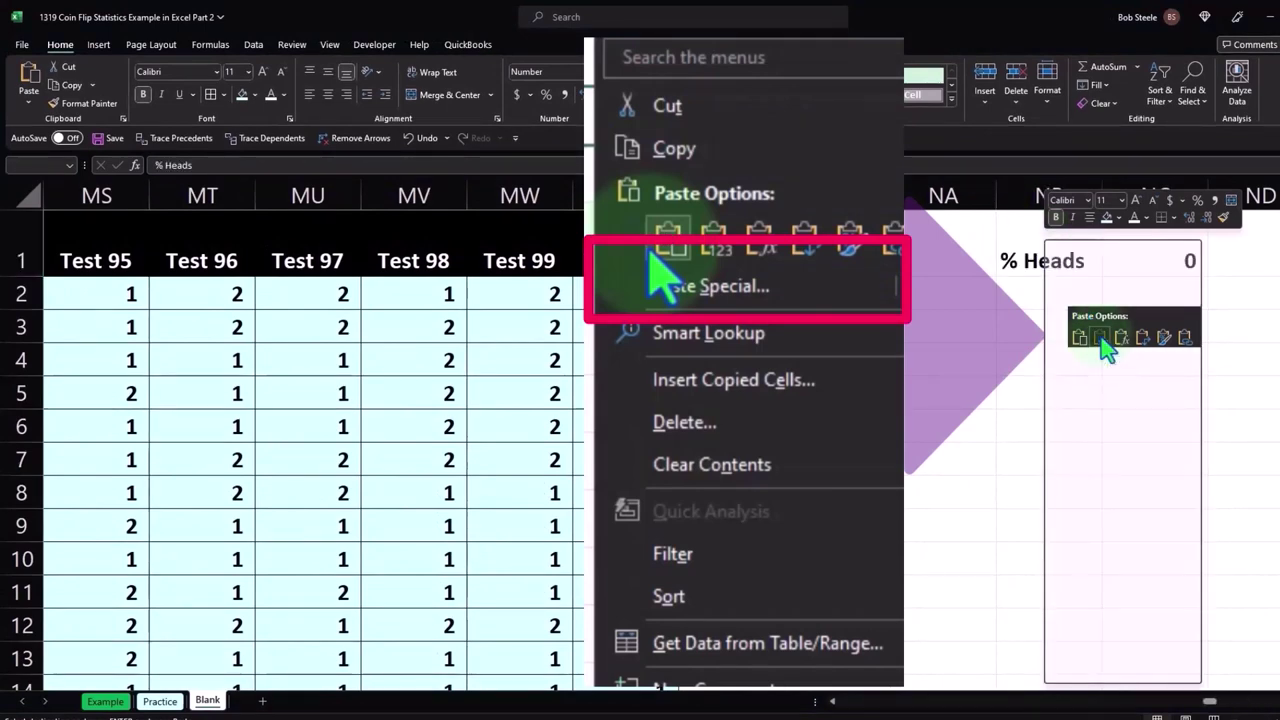
pyautogui.rightClick(1119, 243)
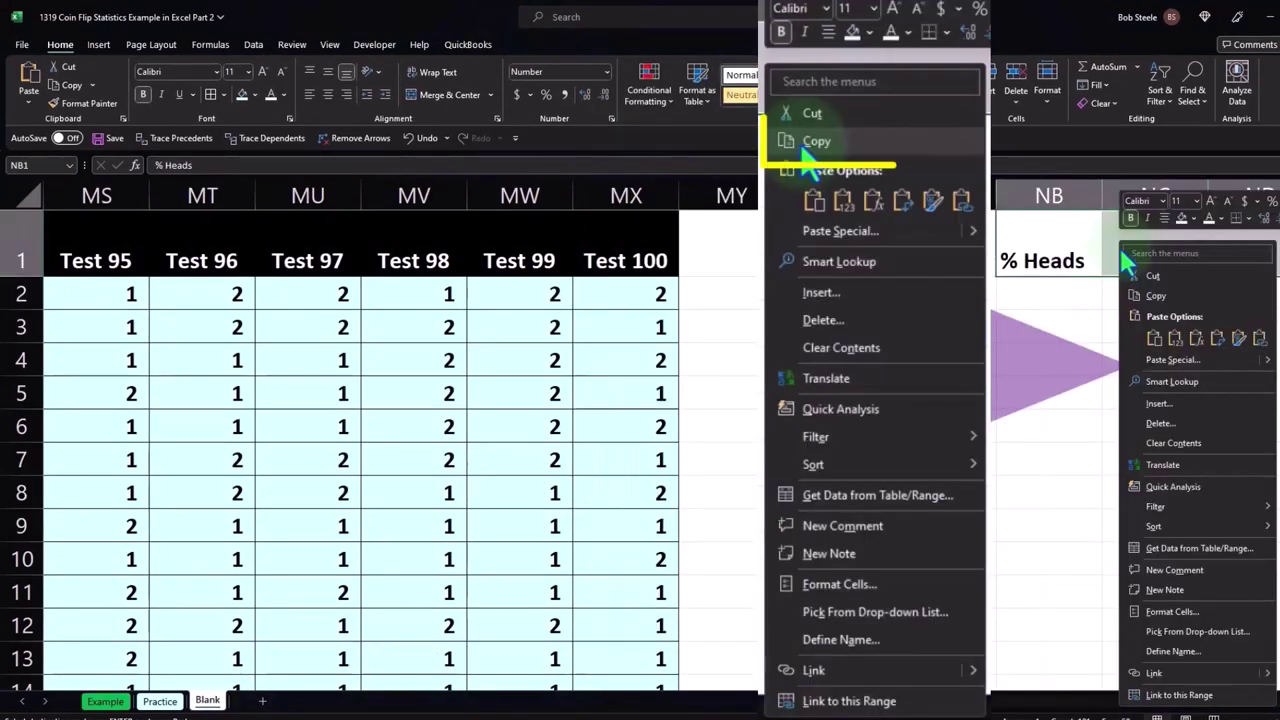
pyautogui.click(1150, 298)
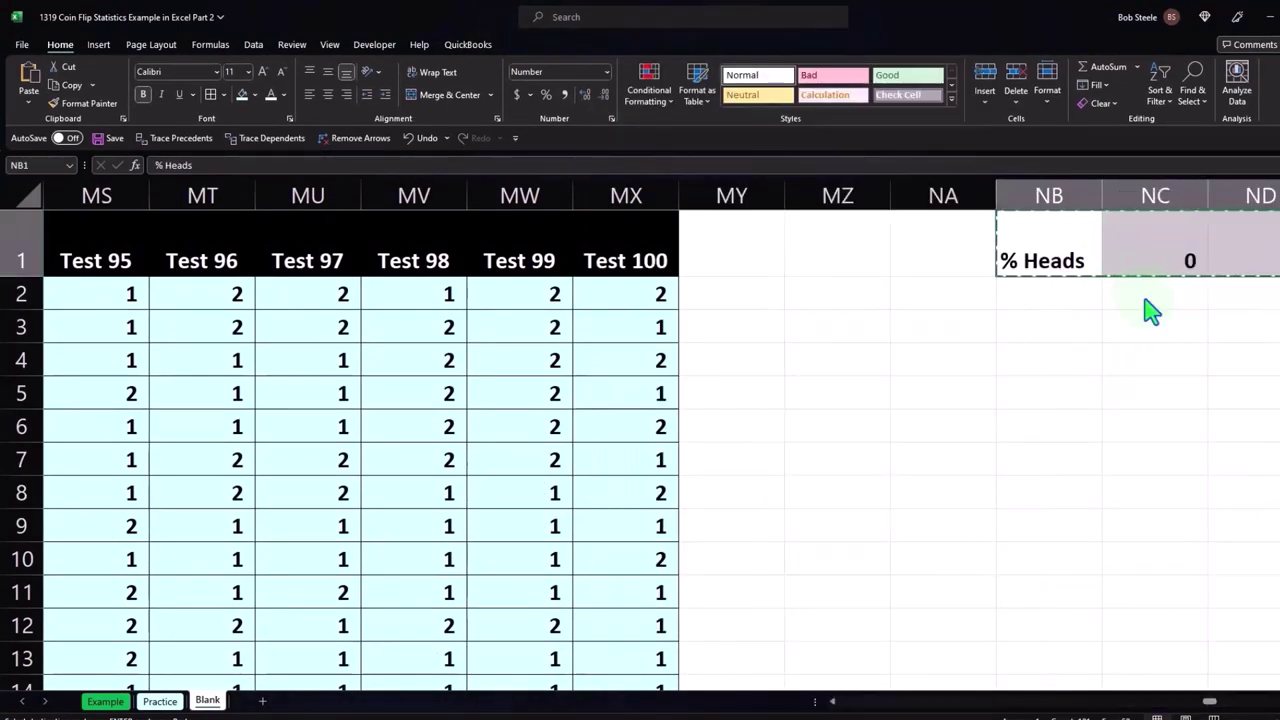
# Step: Paste Special the % Heads values at NA1 with Transpose so they run down the column
pyautogui.click(945, 241)
pyautogui.rightClick(945, 241)
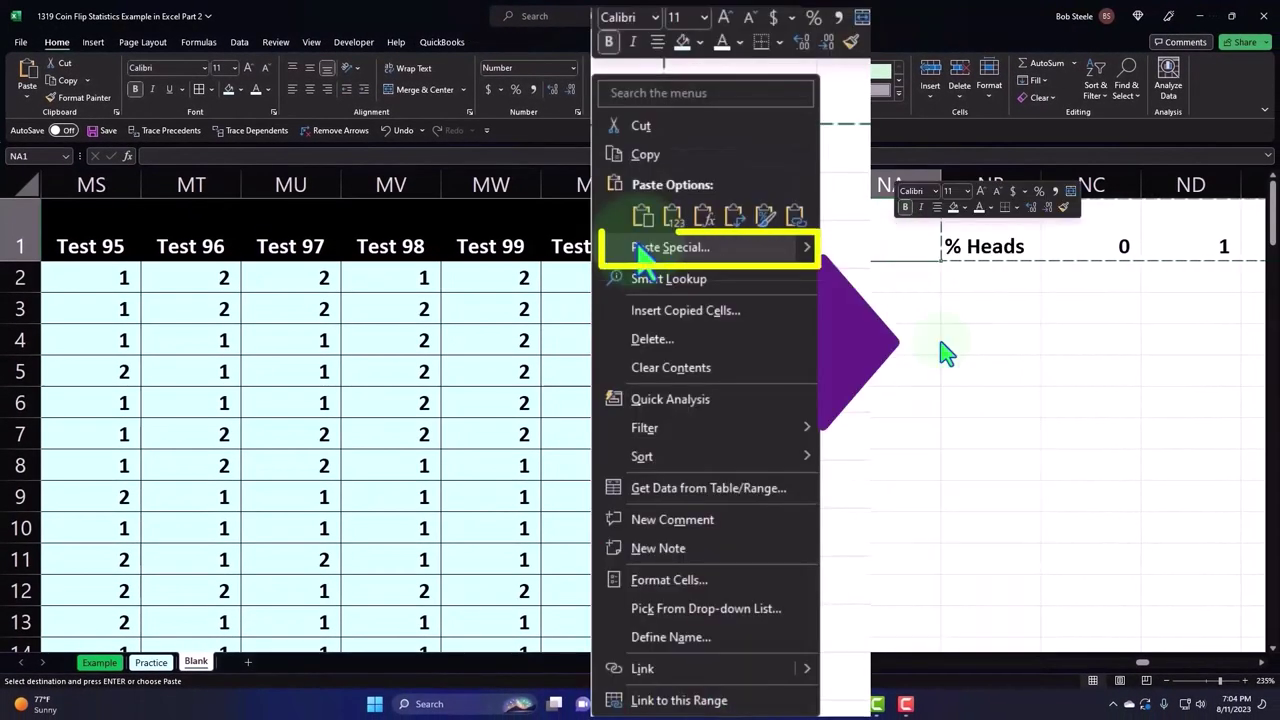
pyautogui.click(940, 341)
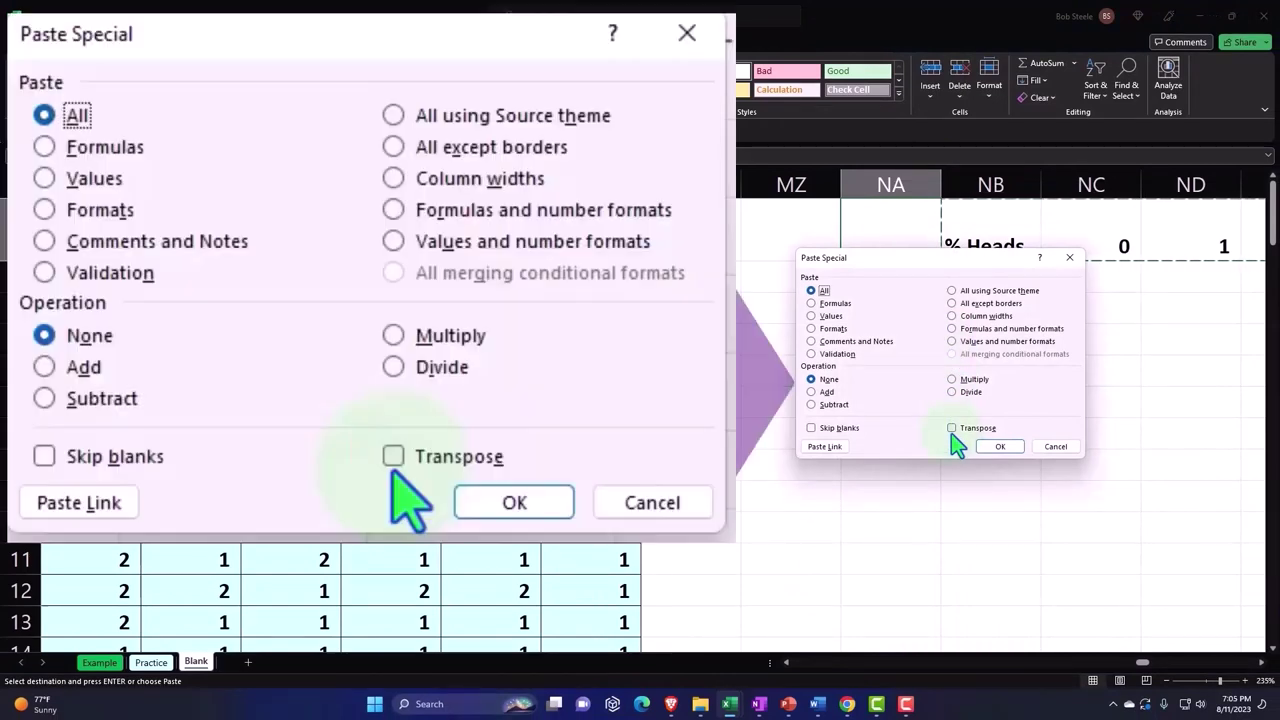
pyautogui.click(951, 428)
pyautogui.click(986, 447)
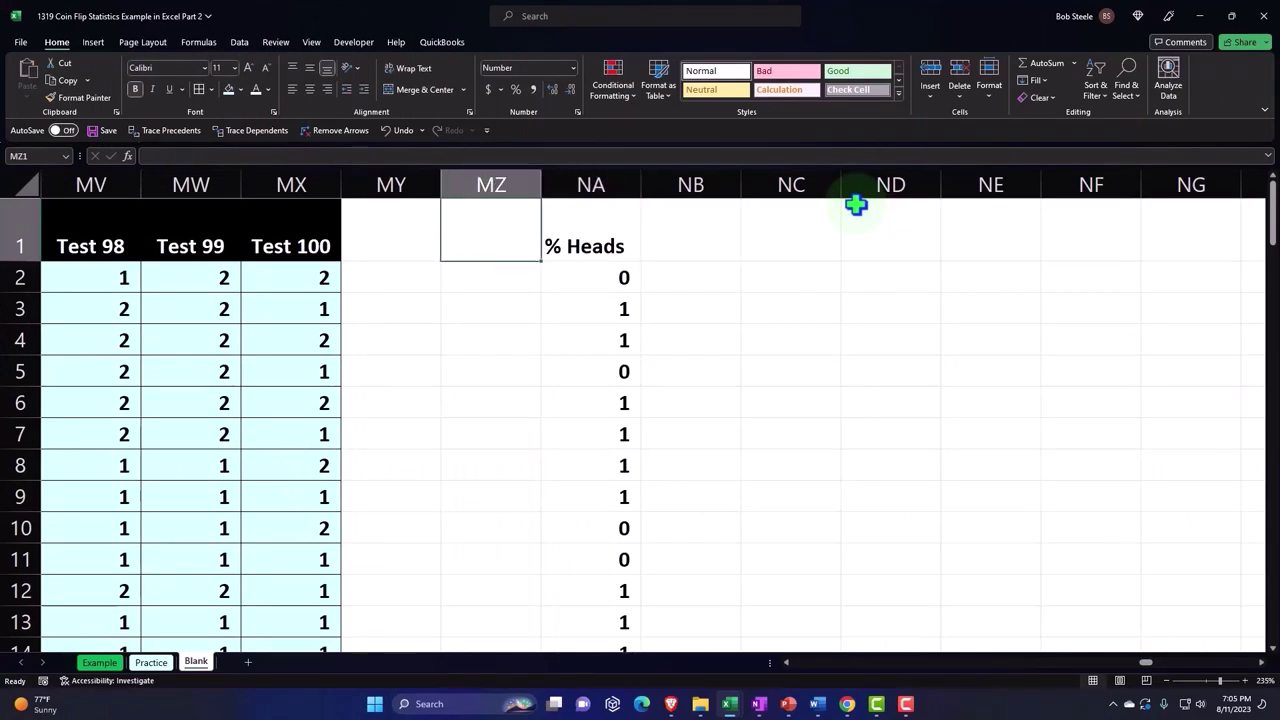
# Step: Format the % Heads values in column NA as percentages
pyautogui.click(584, 314)
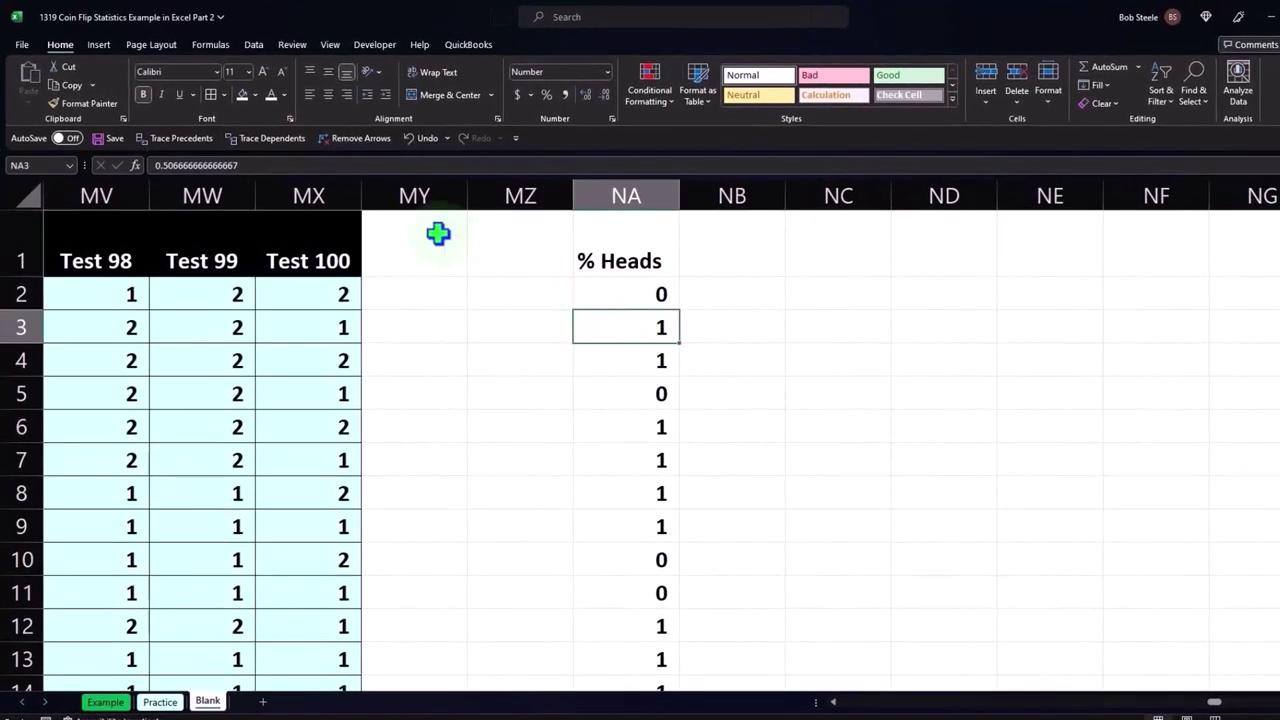
pyautogui.click(100, 48)
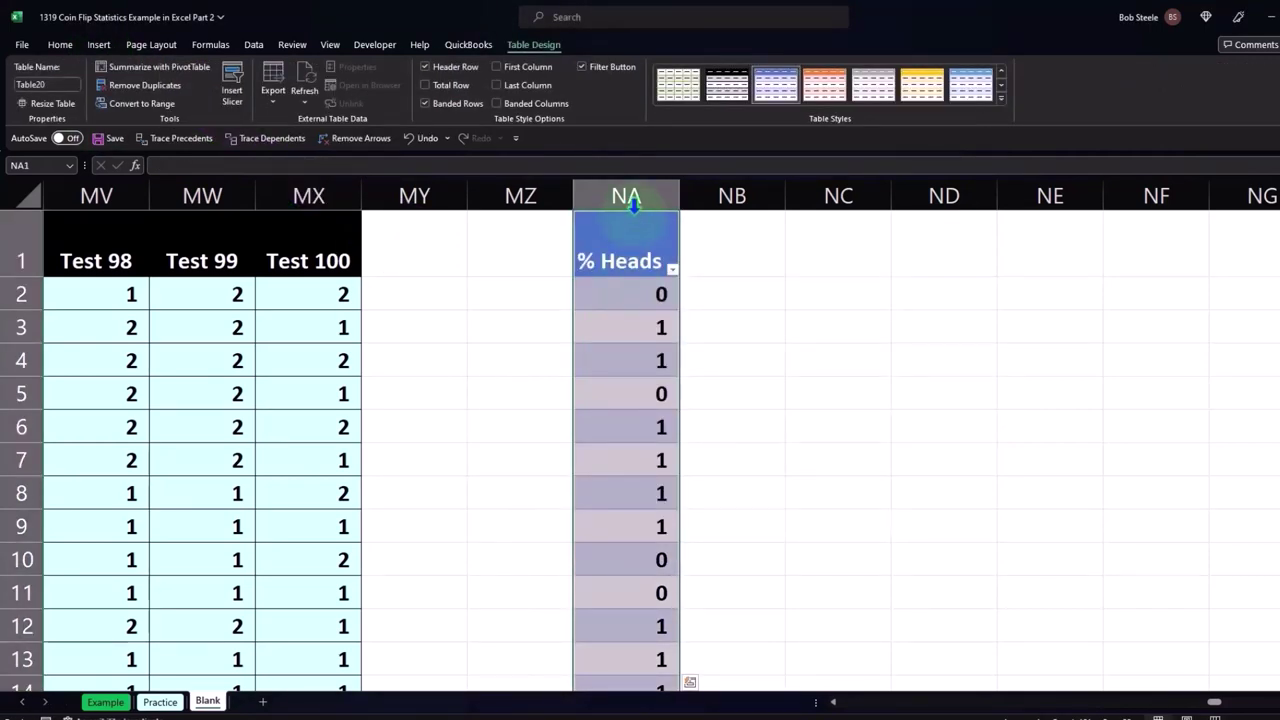
pyautogui.click(60, 46)
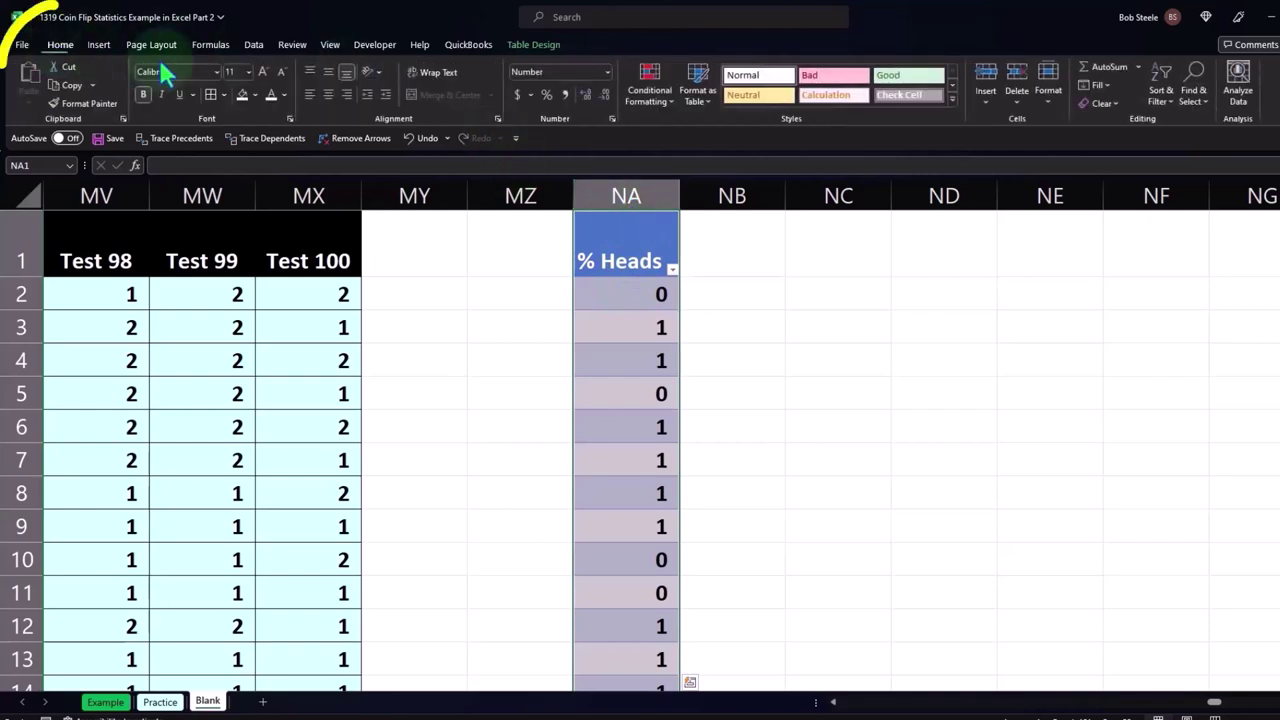
pyautogui.click(541, 94)
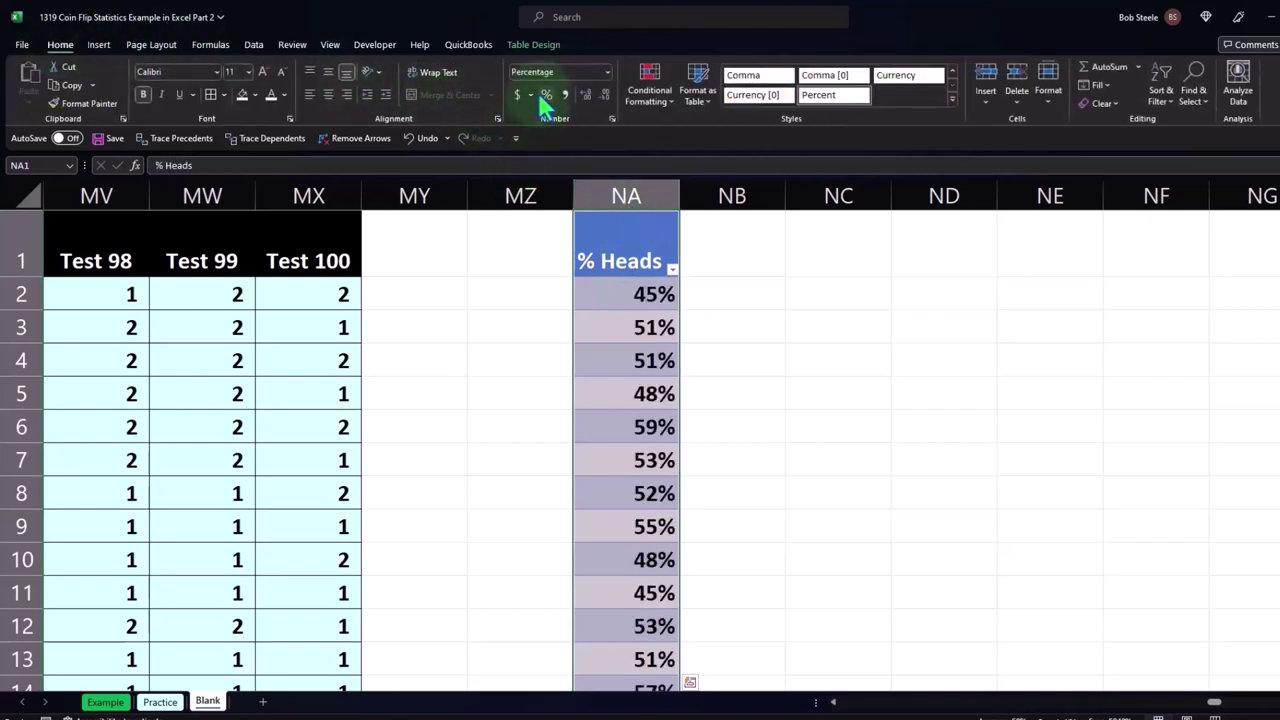
# Step: Delete empty column MZ, shrink the spacer column to a sliver, and select the % Heads values
pyautogui.click(471, 183)
pyautogui.rightClick(484, 242)
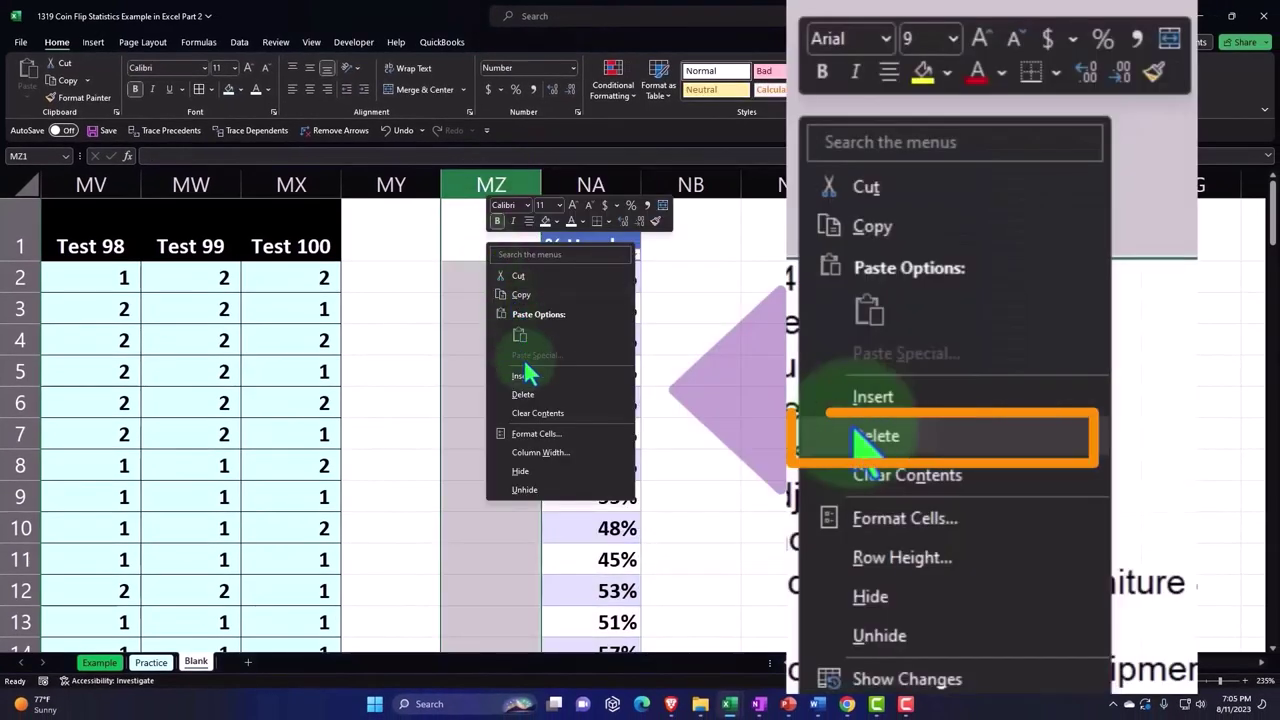
pyautogui.click(535, 403)
pyautogui.click(414, 277)
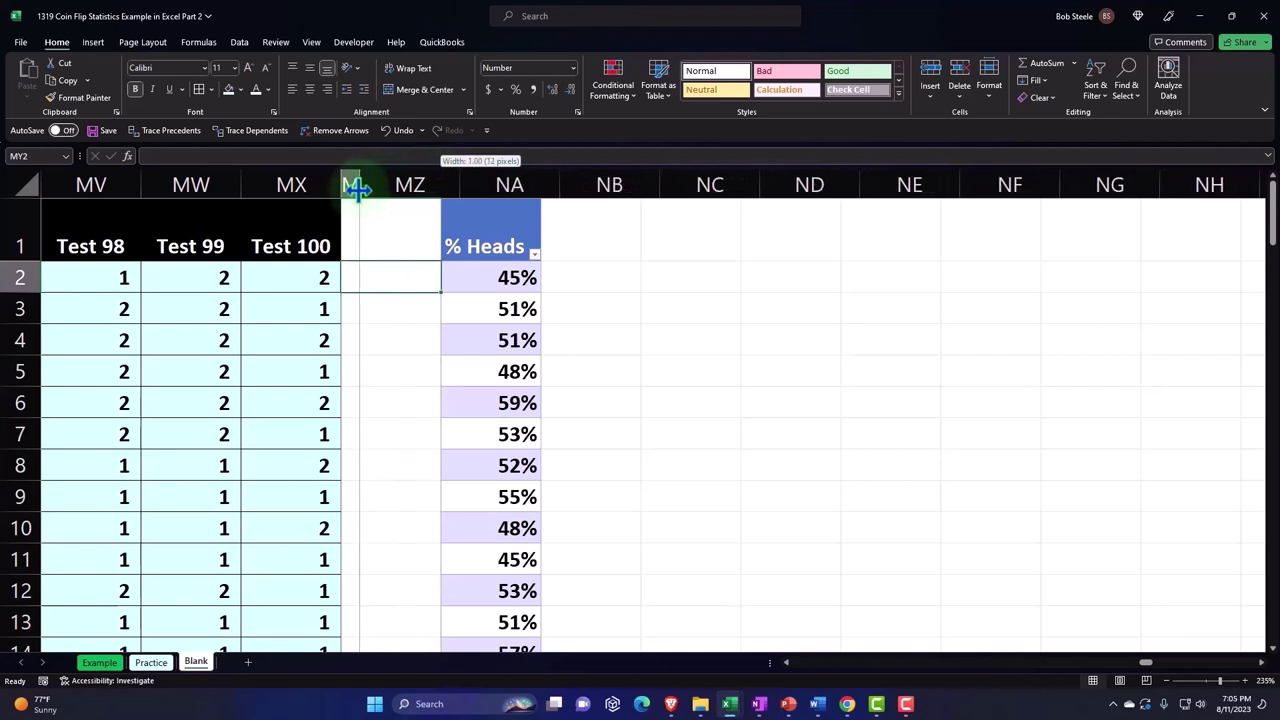
pyautogui.moveTo(356, 187); pyautogui.dragTo(358, 187)
pyautogui.click(405, 197)
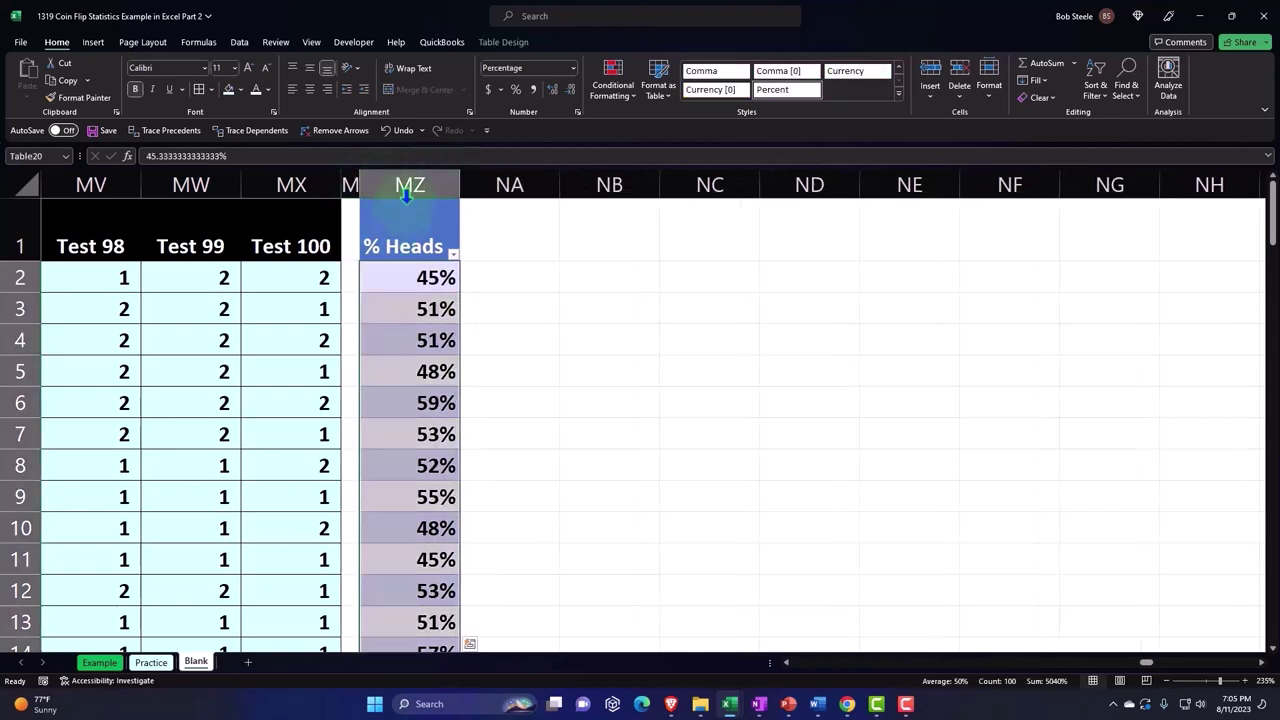
pyautogui.click(93, 44)
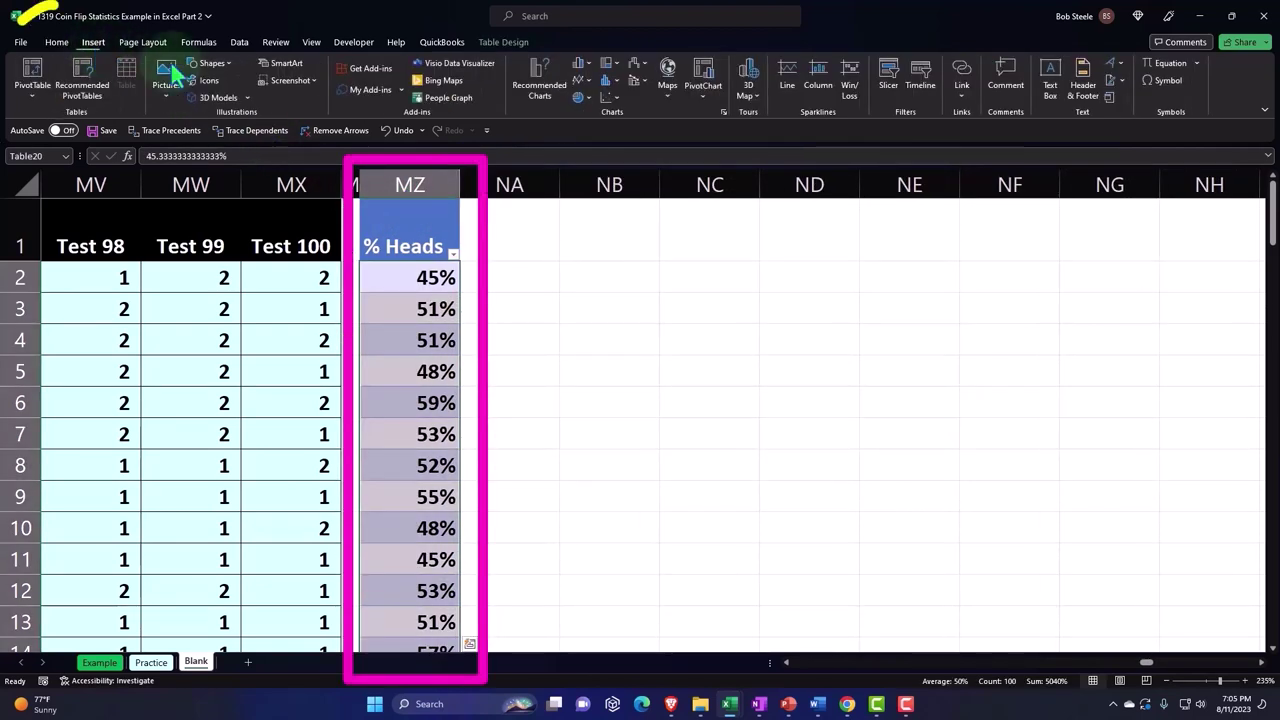
# Step: Insert an untitled histogram of % Heads, move it right of the column and enlarge it
pyautogui.click(611, 80)
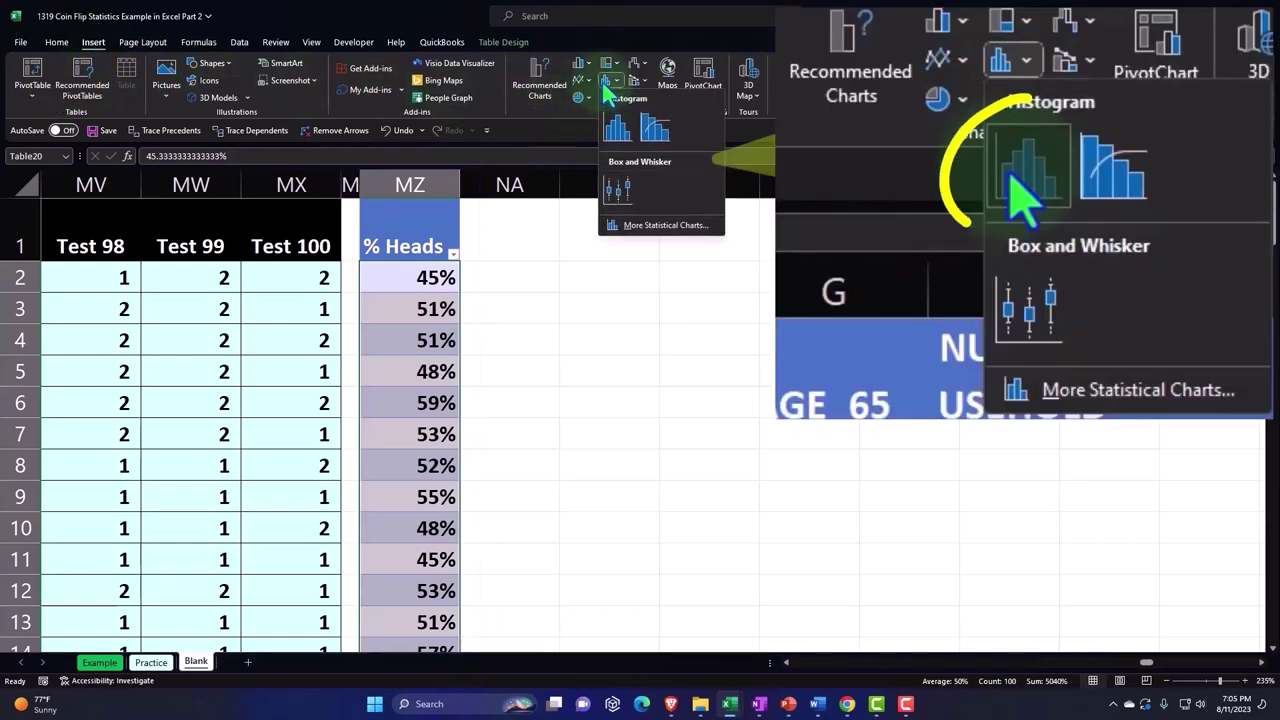
pyautogui.click(619, 131)
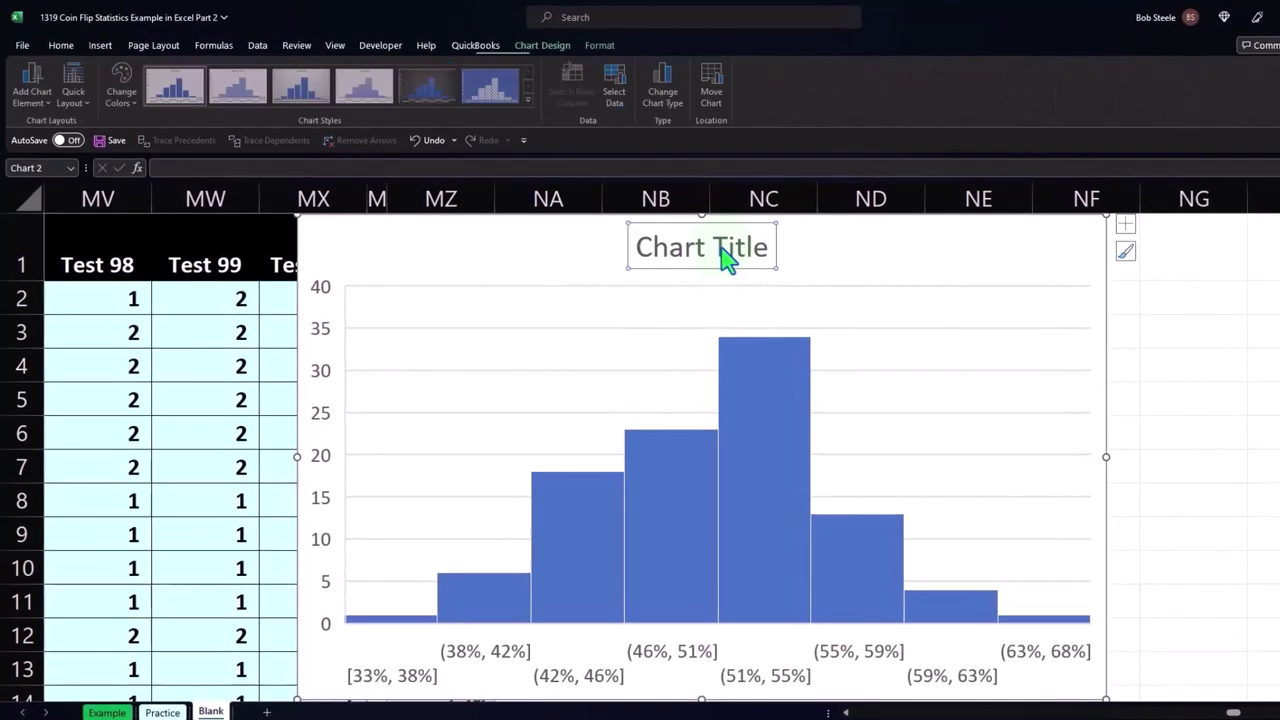
pyautogui.press('Delete')
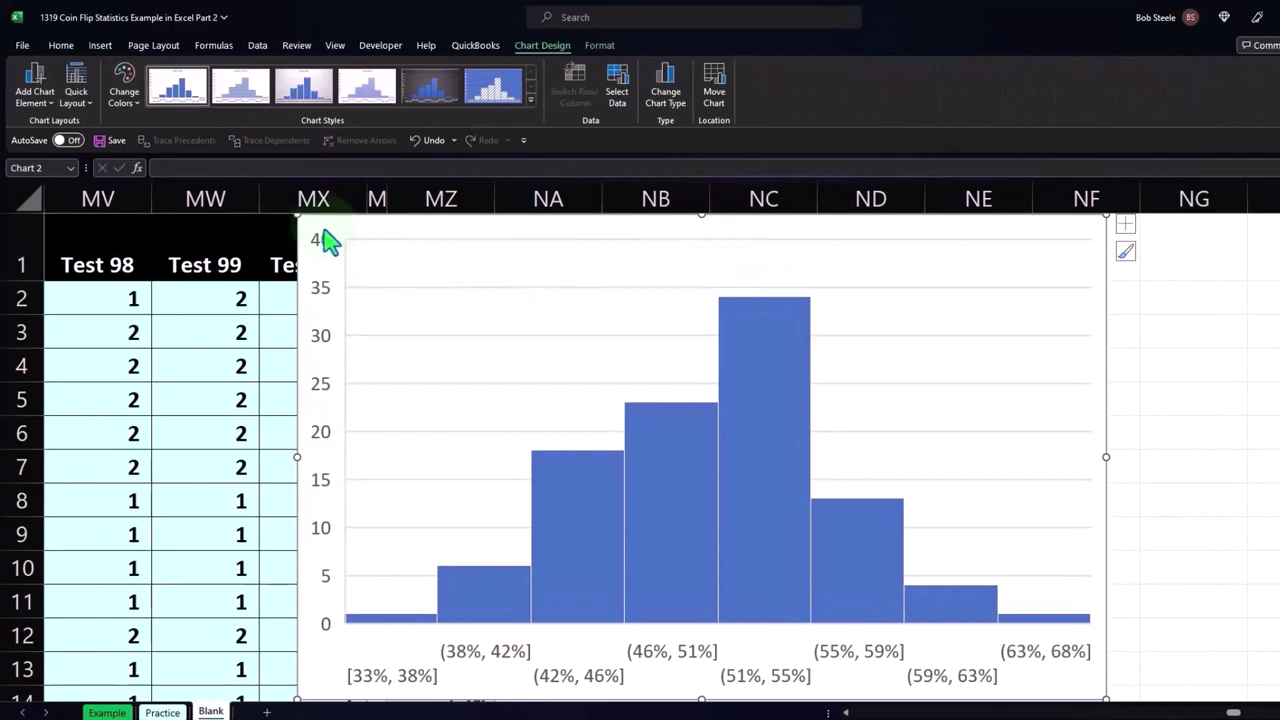
pyautogui.moveTo(320, 236); pyautogui.dragTo(545, 237)
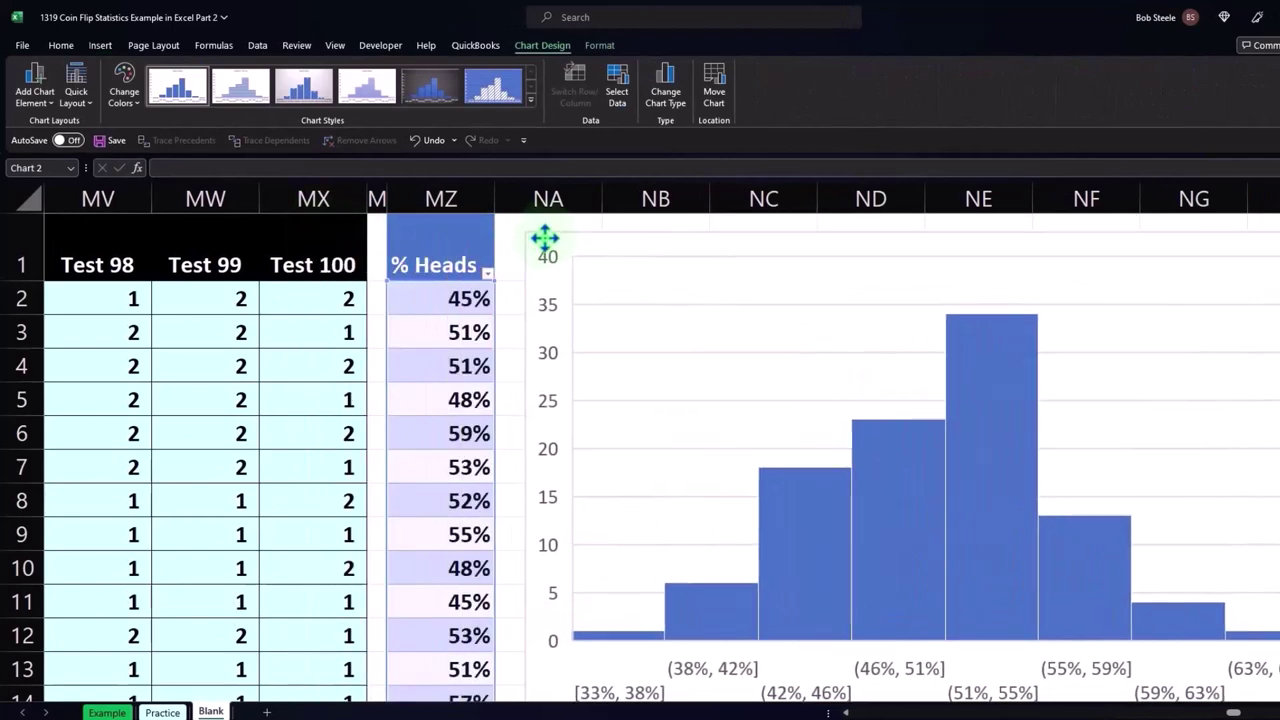
pyautogui.hscroll(3, 880, 517)
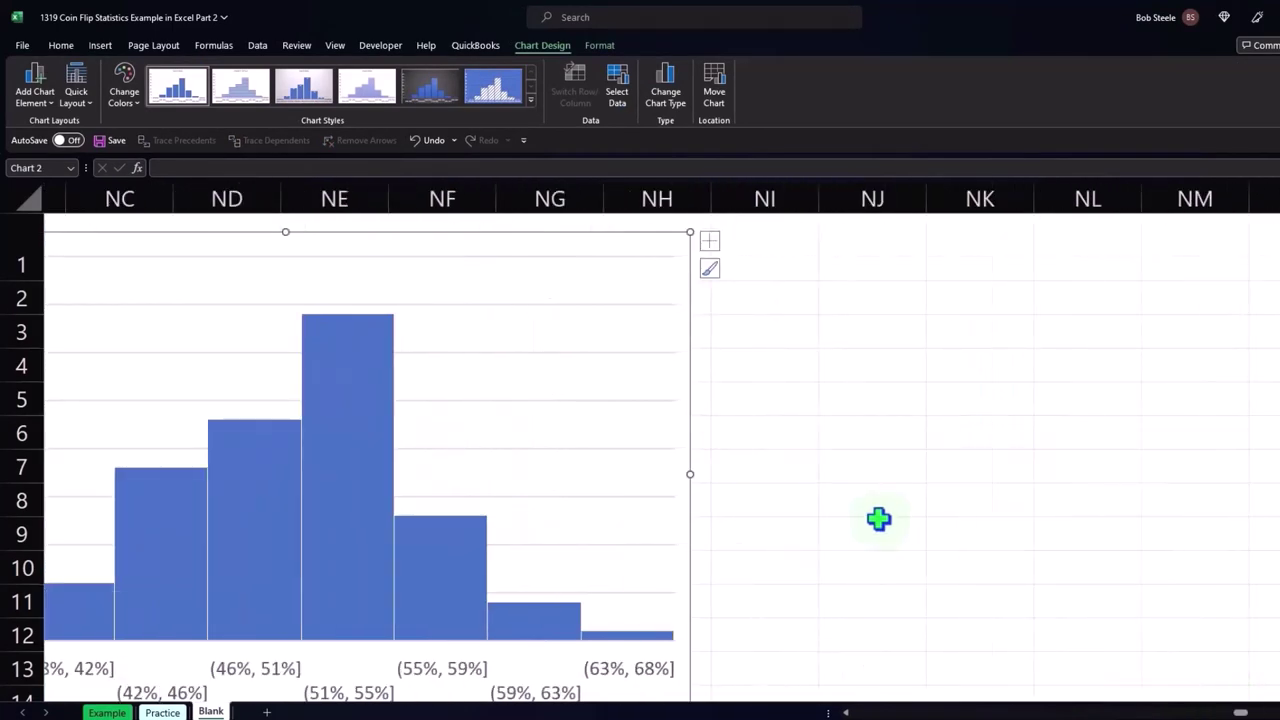
pyautogui.scroll(-2, 815, 557)
pyautogui.moveTo(689, 515); pyautogui.dragTo(751, 551)
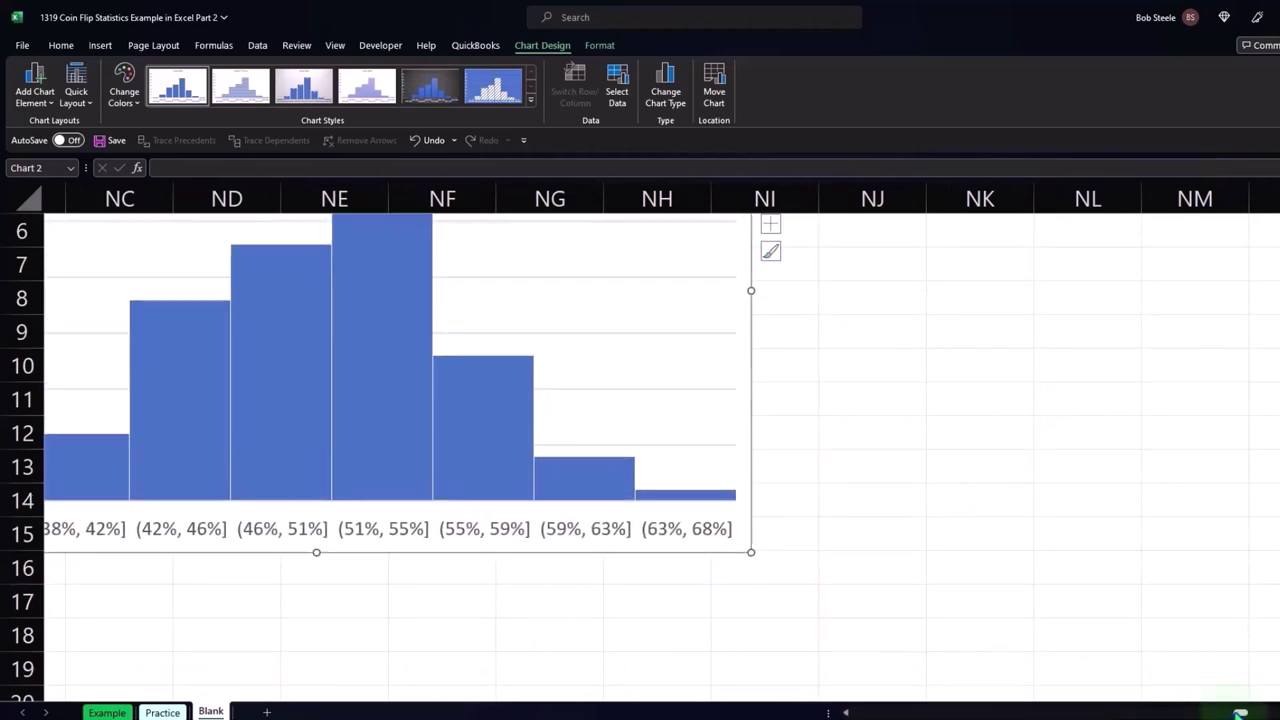
pyautogui.moveTo(1240, 714); pyautogui.dragTo(1107, 713)
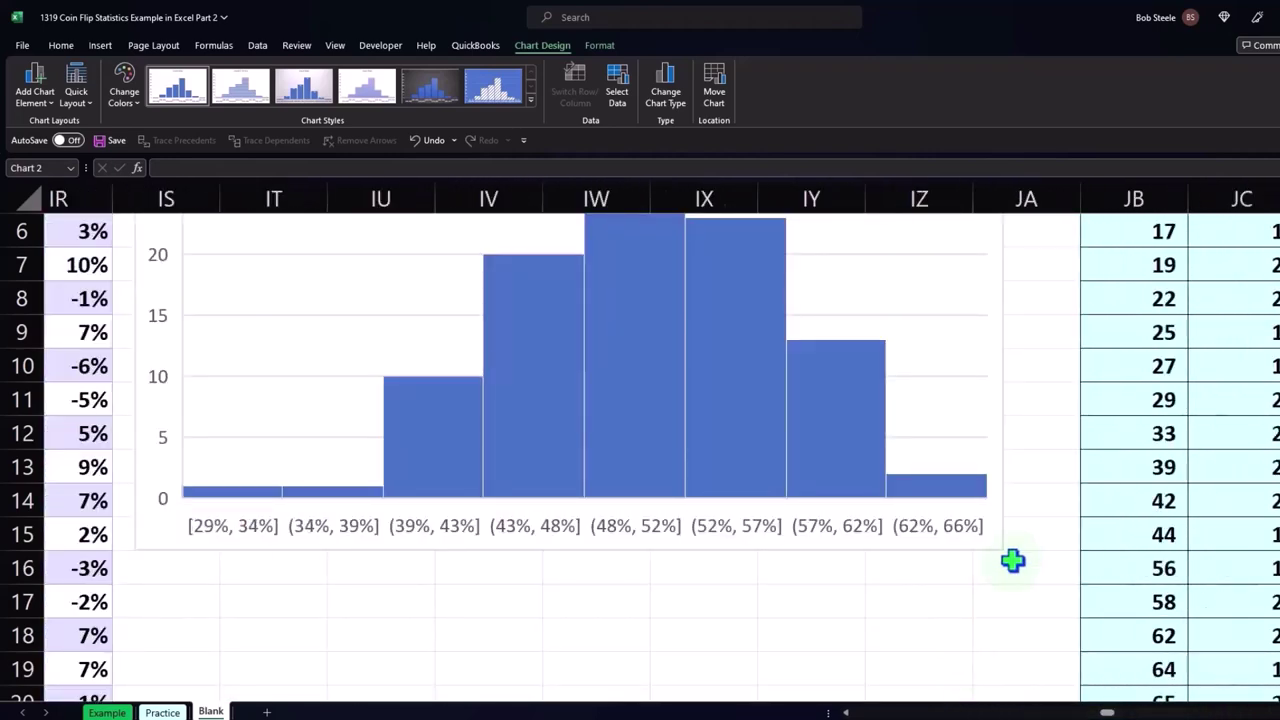
# Step: Paste a copy of the earlier histogram, then delete the misplaced copy
pyautogui.click(924, 505)
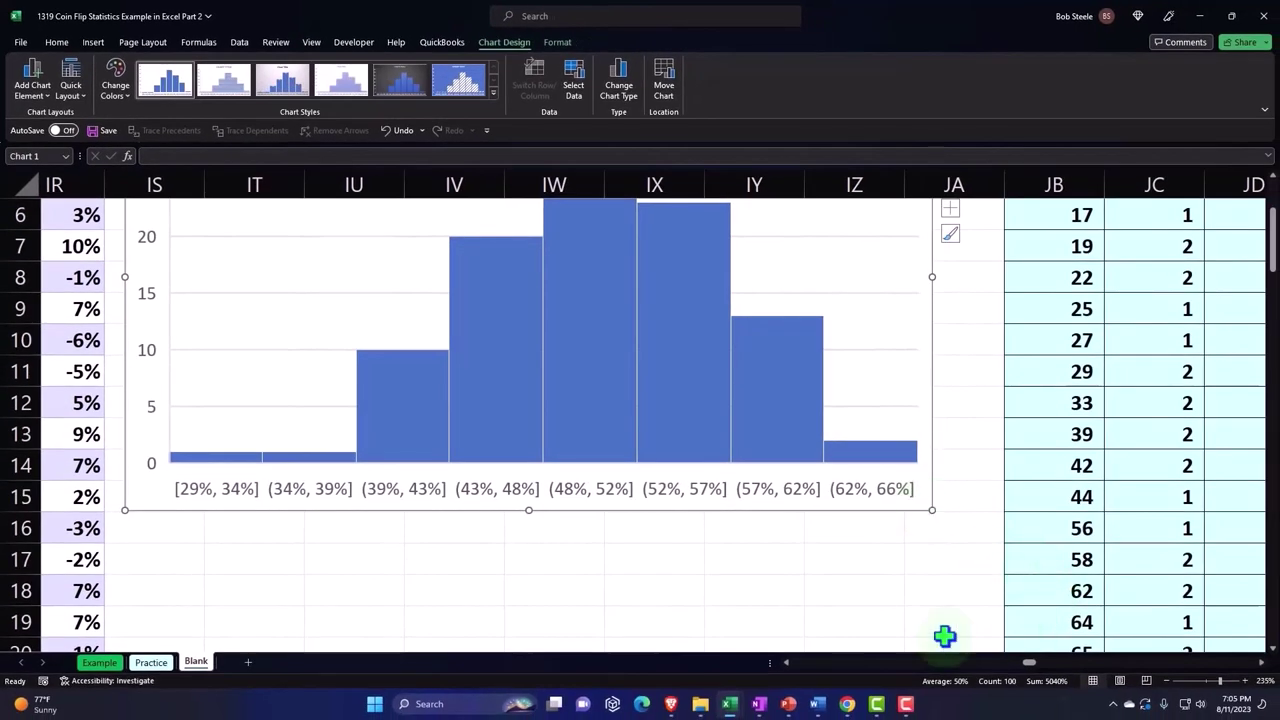
pyautogui.click(617, 585)
pyautogui.hotkey('ctrl', 'v')
pyautogui.scroll(-4, 633, 560)
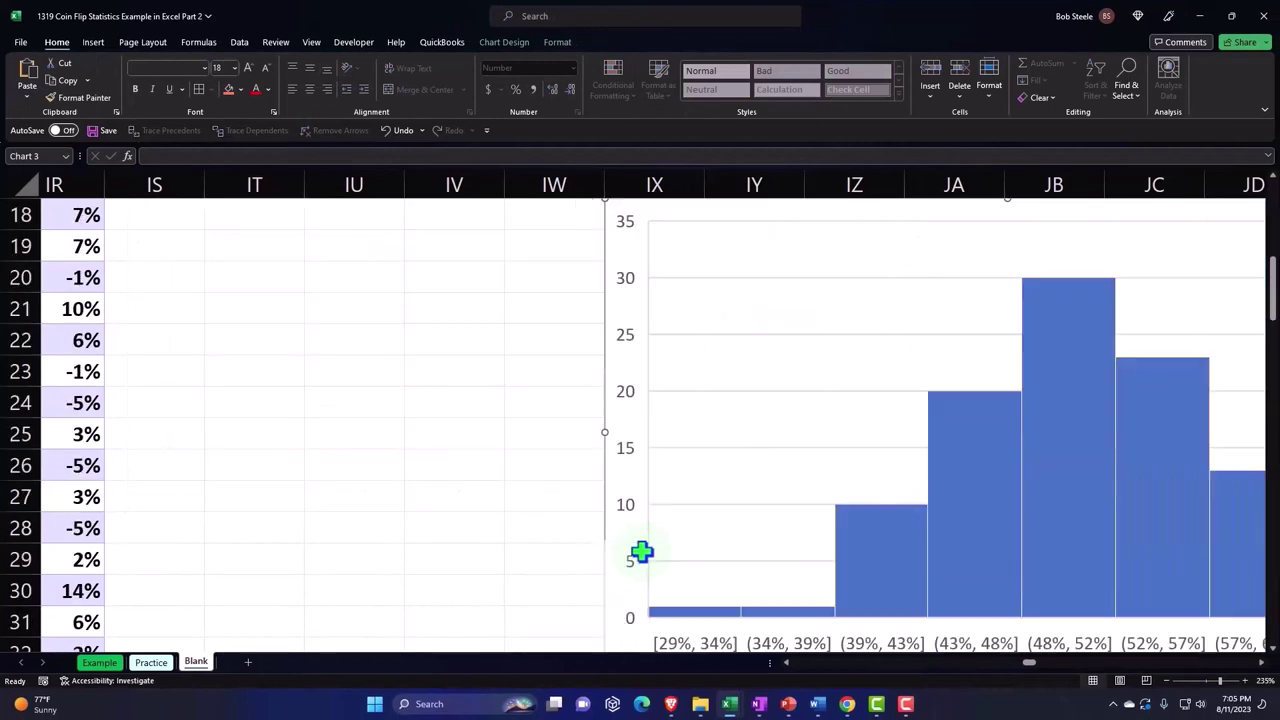
pyautogui.scroll(2, 757, 584)
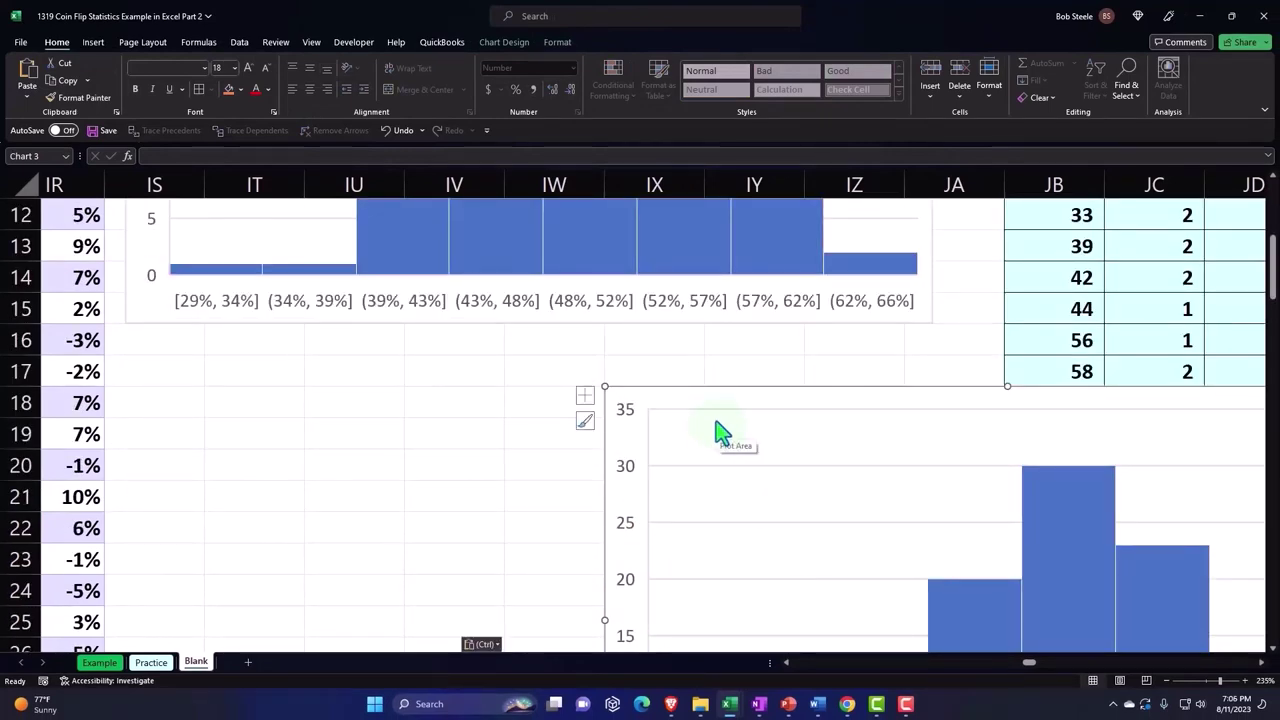
pyautogui.press('Delete')
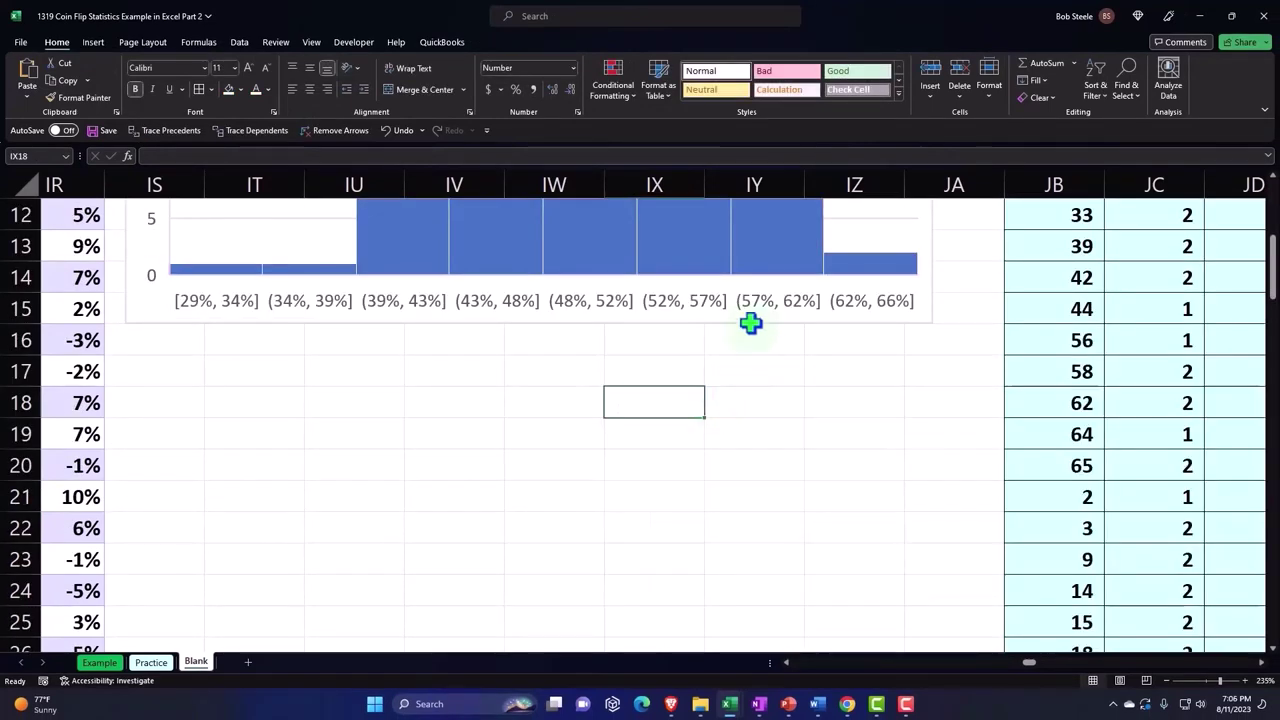
# Step: Paste the earlier histogram again and position it directly beneath the new % Heads histogram
pyautogui.click(750, 322)
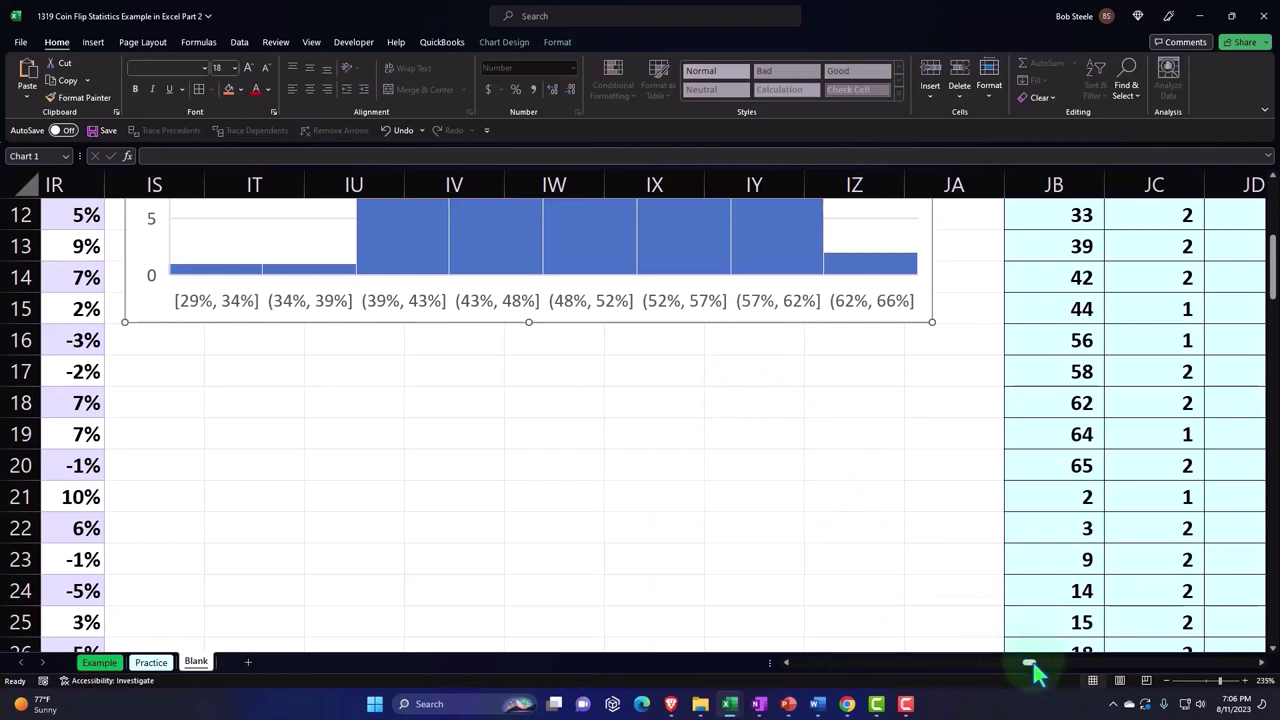
pyautogui.moveTo(1033, 665)
pyautogui.mouseDown()
pyautogui.moveTo(1175, 670)
pyautogui.moveTo(1143, 677)
pyautogui.mouseUp()
pyautogui.click(686, 386)
pyautogui.hotkey('ctrl', 'v')
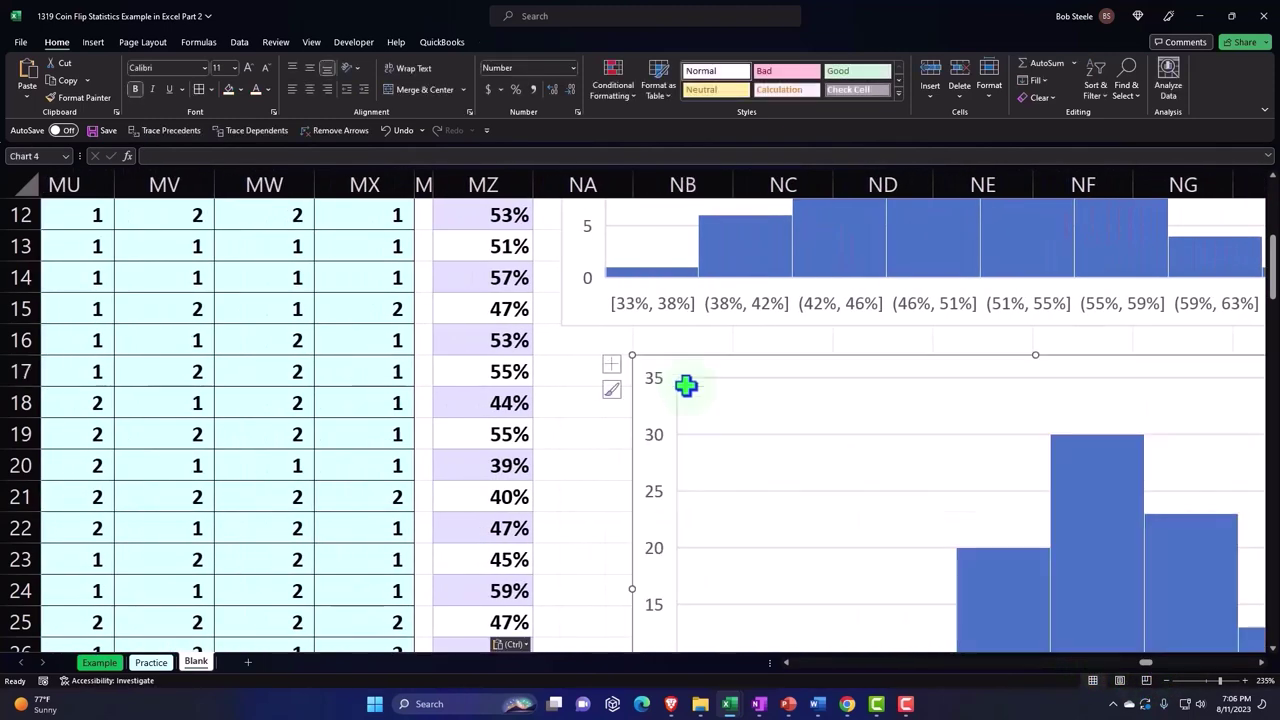
pyautogui.moveTo(690, 357)
pyautogui.mouseDown()
pyautogui.moveTo(629, 362)
pyautogui.moveTo(660, 378)
pyautogui.mouseUp()
pyautogui.scroll(2, 894, 420)
pyautogui.scroll(2, 894, 420)
pyautogui.scroll(-3, 894, 420)
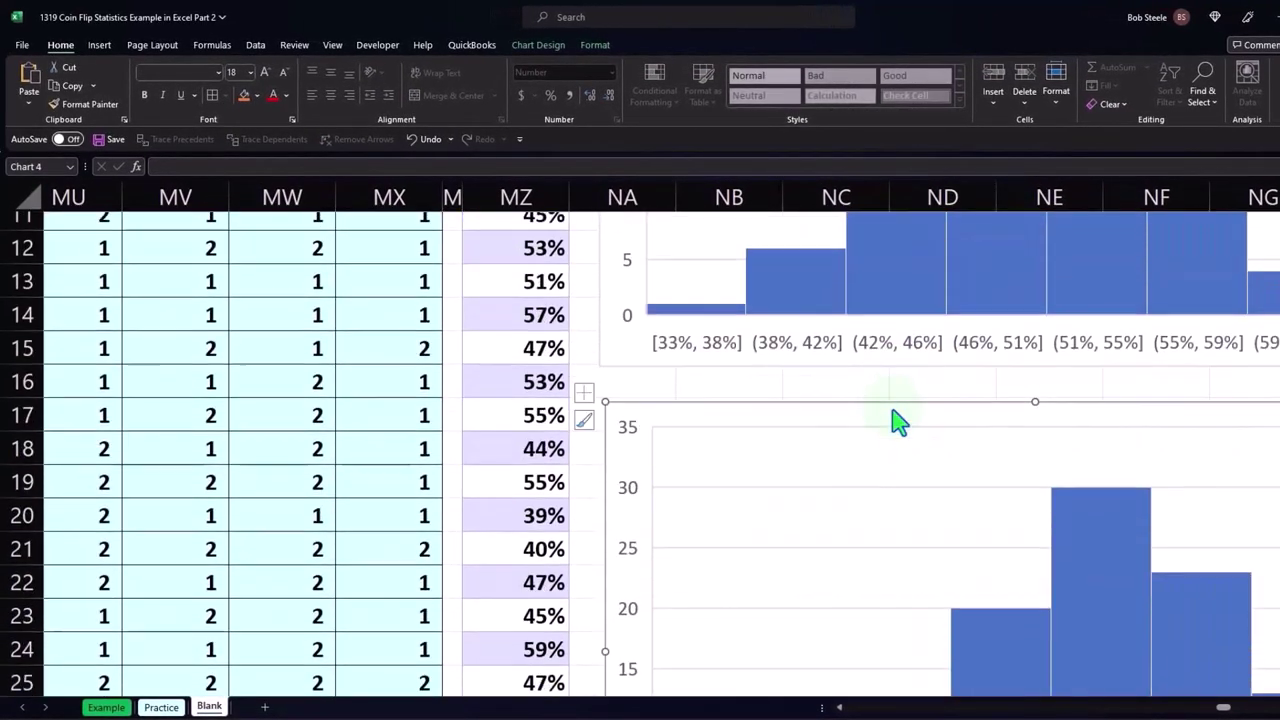
pyautogui.scroll(-2, 897, 420)
pyautogui.scroll(3, 897, 420)
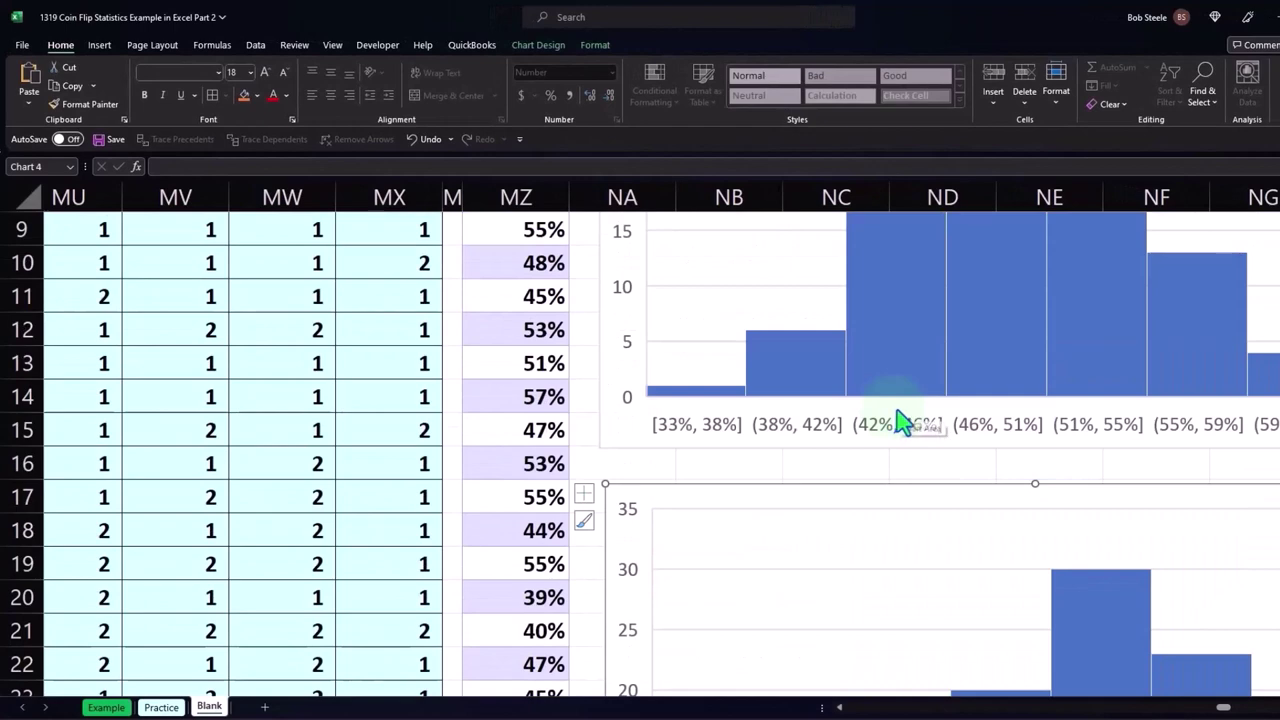
pyautogui.scroll(-2, 905, 430)
pyautogui.scroll(-2, 880, 500)
pyautogui.scroll(1, 805, 575)
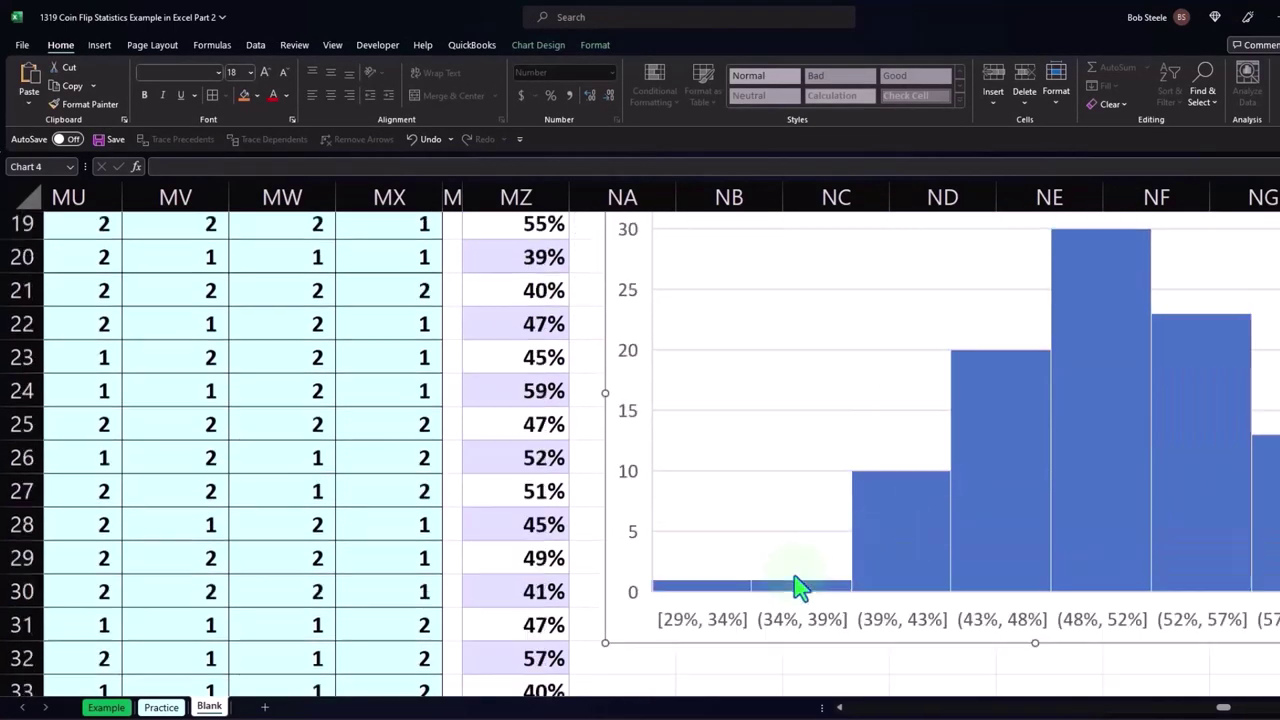
pyautogui.scroll(3, 794, 571)
pyautogui.scroll(2, 794, 570)
pyautogui.scroll(-1, 794, 578)
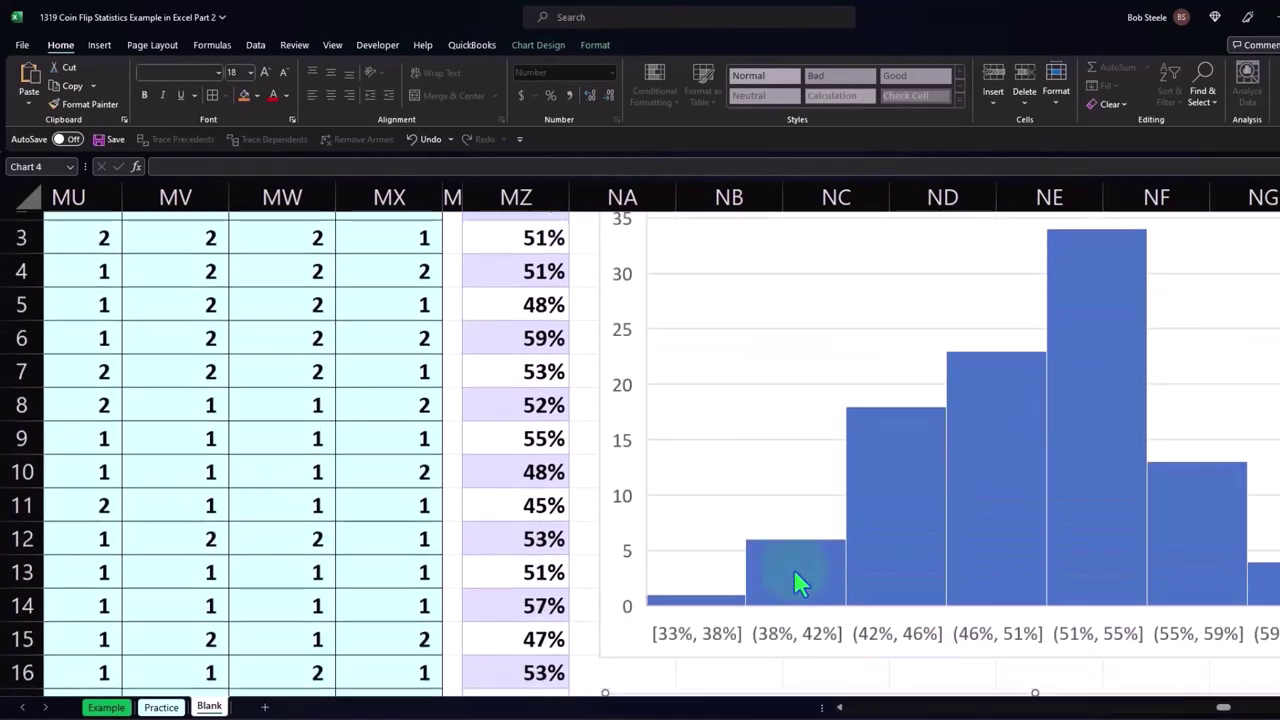
pyautogui.scroll(-2, 794, 580)
pyautogui.scroll(-2, 800, 582)
pyautogui.scroll(-2, 800, 582)
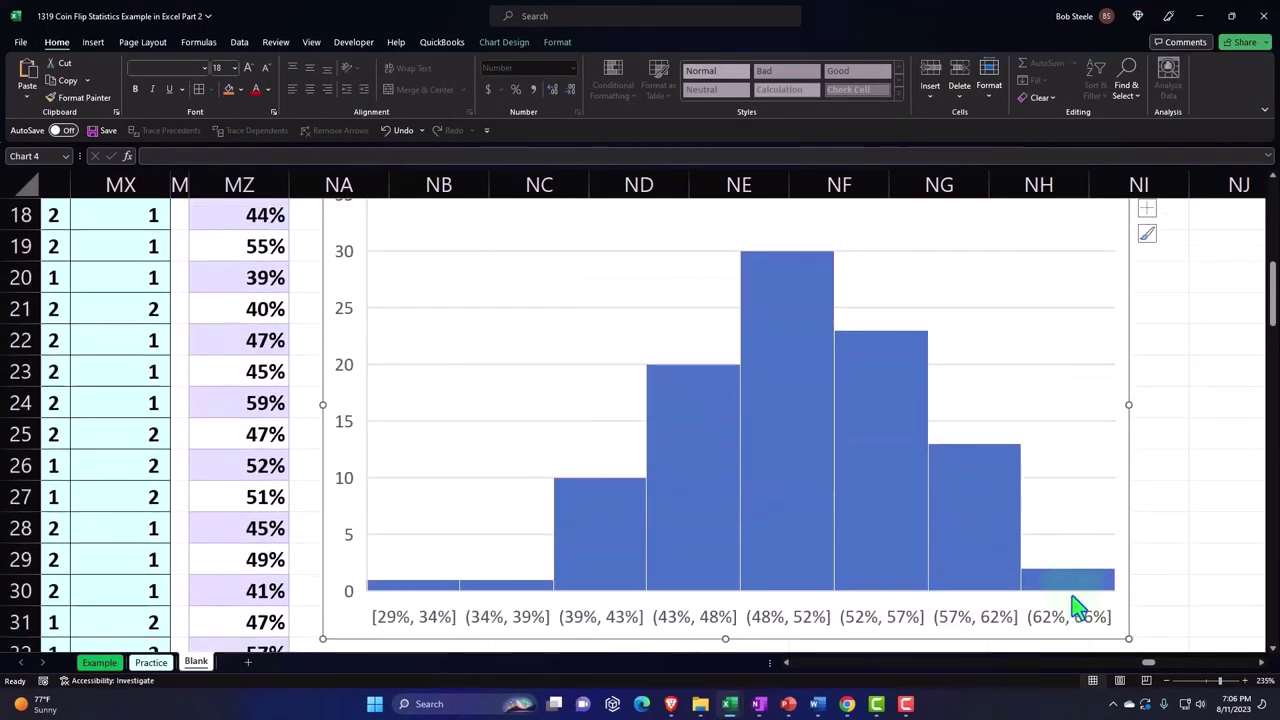
# Step: Deselect the chart and move over to the empty columns on the right
pyautogui.click(1177, 314)
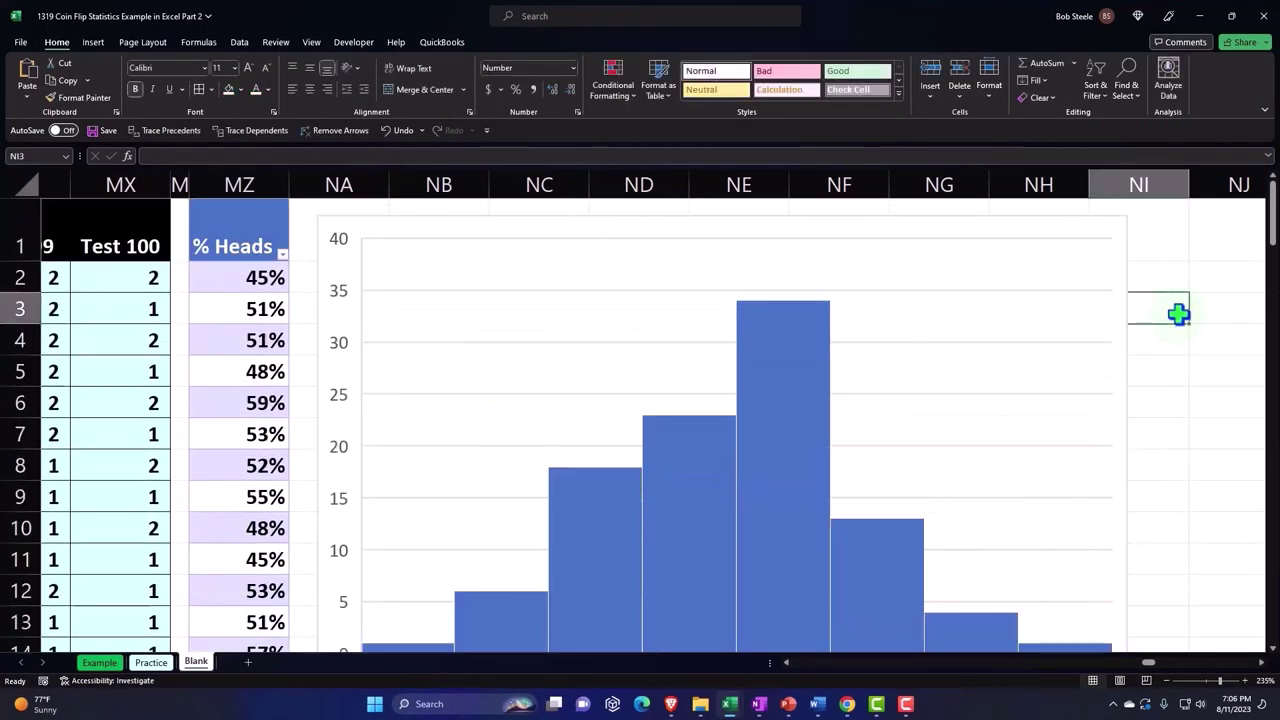
pyautogui.press('Right')
pyautogui.press('Right')
pyautogui.press('Right')
pyautogui.press('Right')
pyautogui.press('Right')
pyautogui.press('Right')
pyautogui.press('Right')
pyautogui.press('Right')
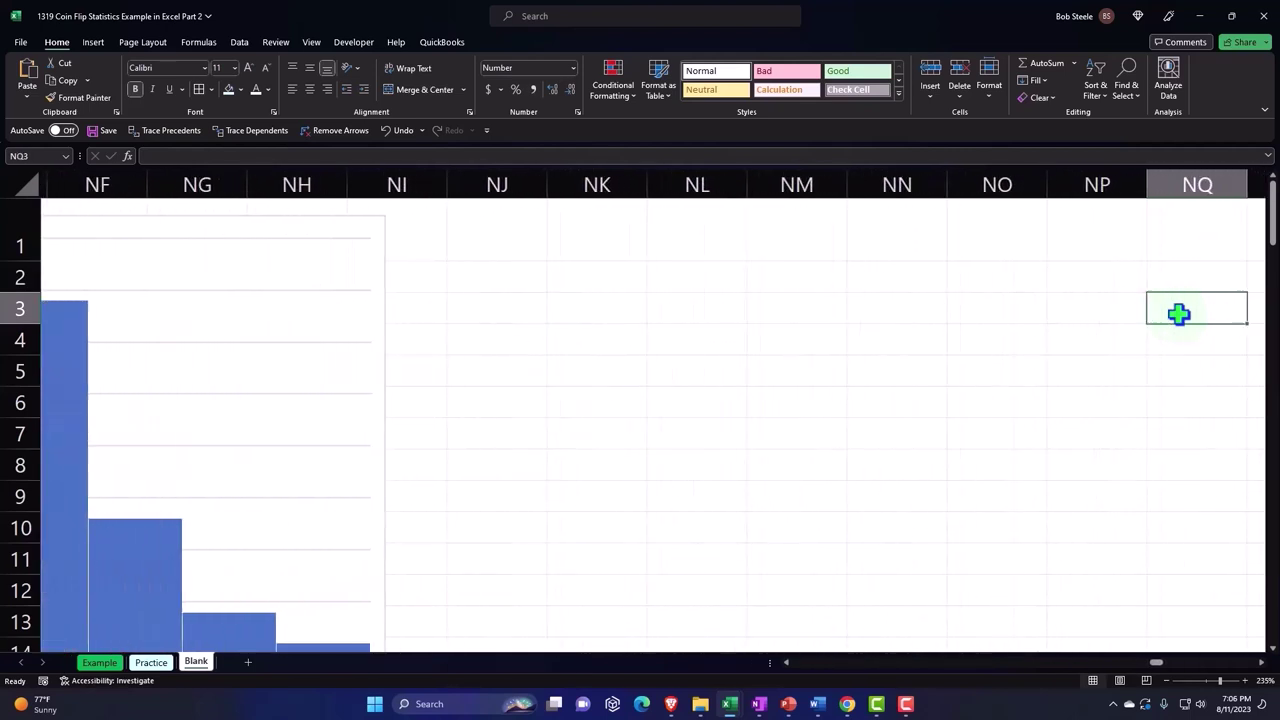
pyautogui.press('Right')
pyautogui.press('Right')
pyautogui.press('Right')
pyautogui.press('Right')
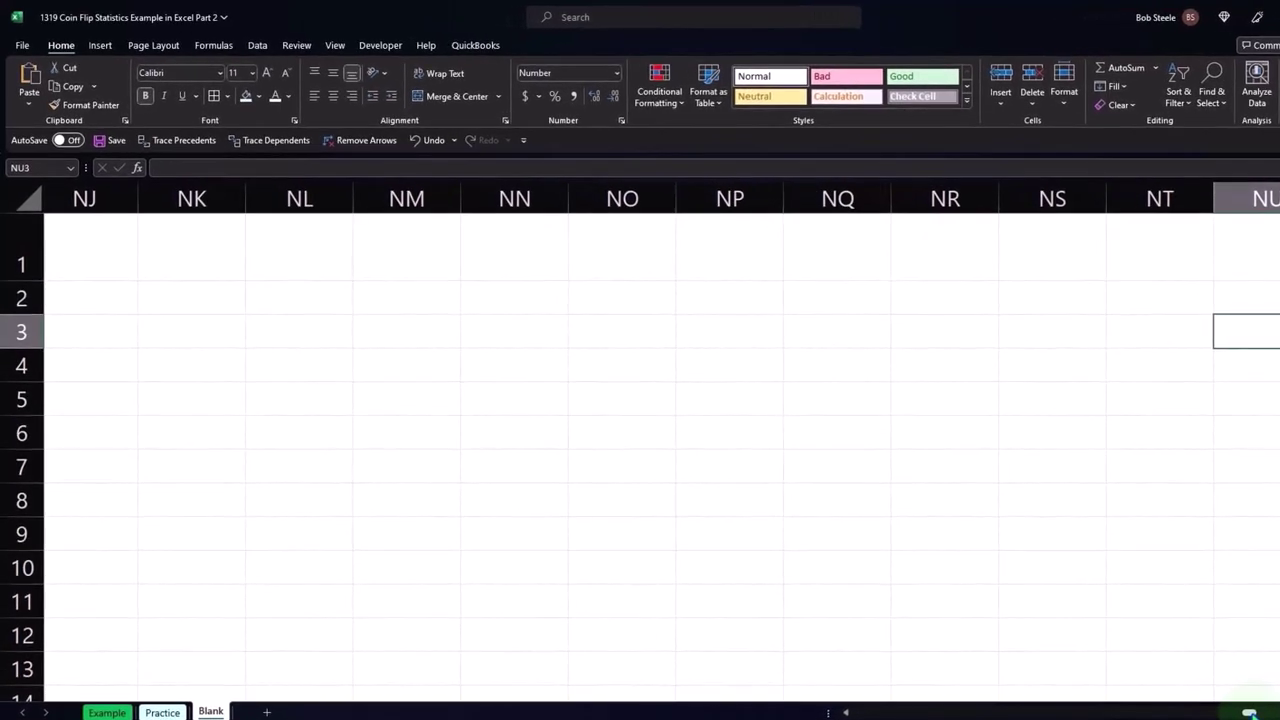
# Step: Enter the Tests heading in cell NK1
pyautogui.click(905, 505)
pyautogui.click(454, 291)
pyautogui.press('Left')
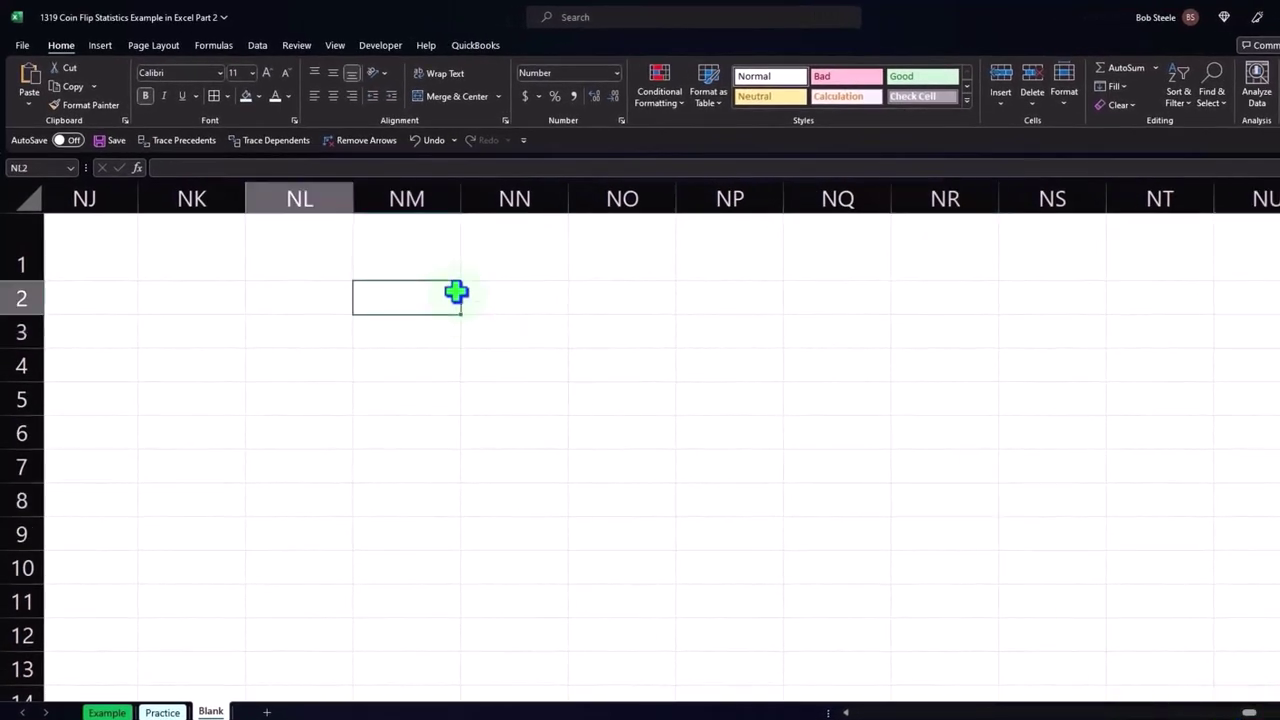
pyautogui.press('Left')
pyautogui.press('Left')
pyautogui.press('Left')
pyautogui.press('Right')
pyautogui.press('Right')
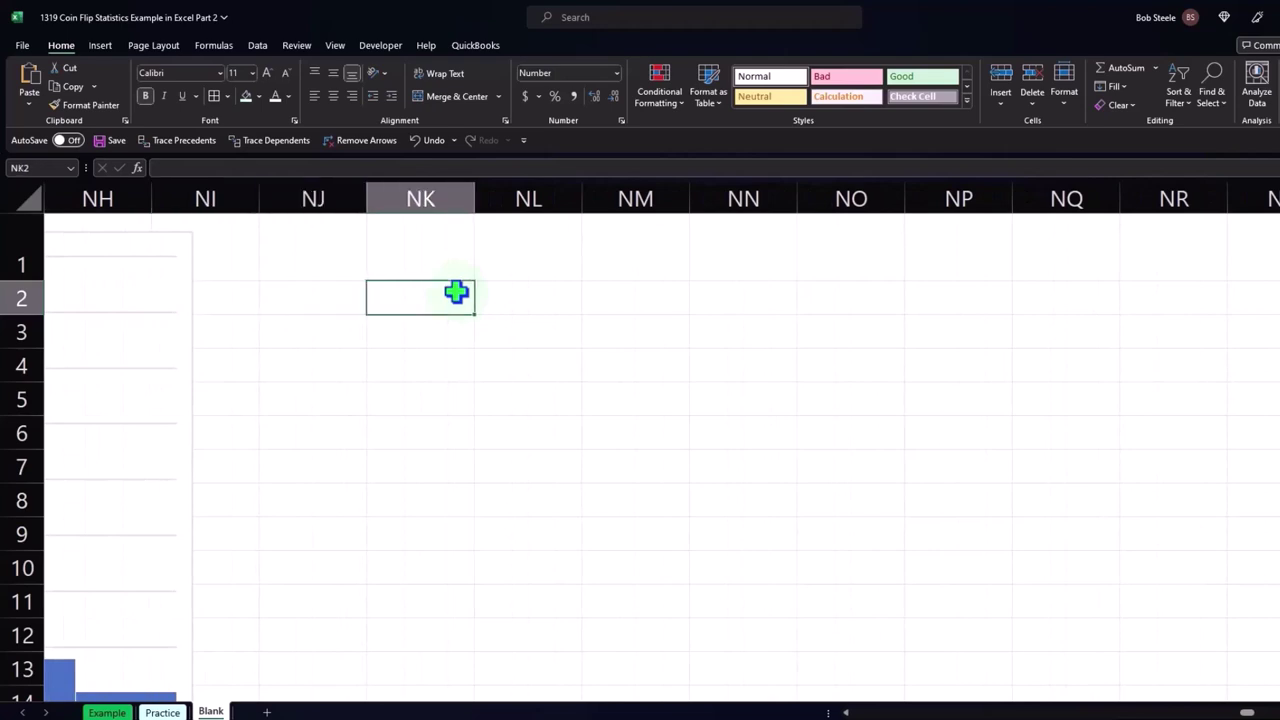
pyautogui.press('Up')
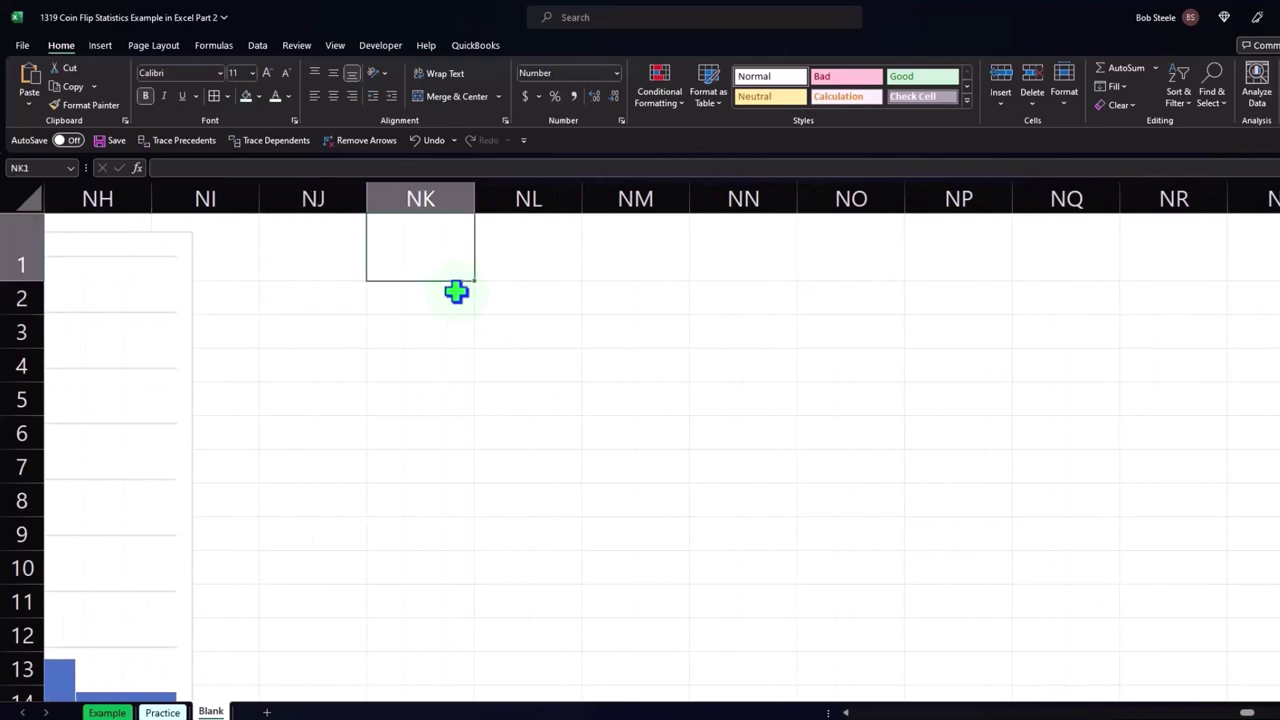
pyautogui.write('tE')
pyautogui.press('Escape')
pyautogui.press('Right')
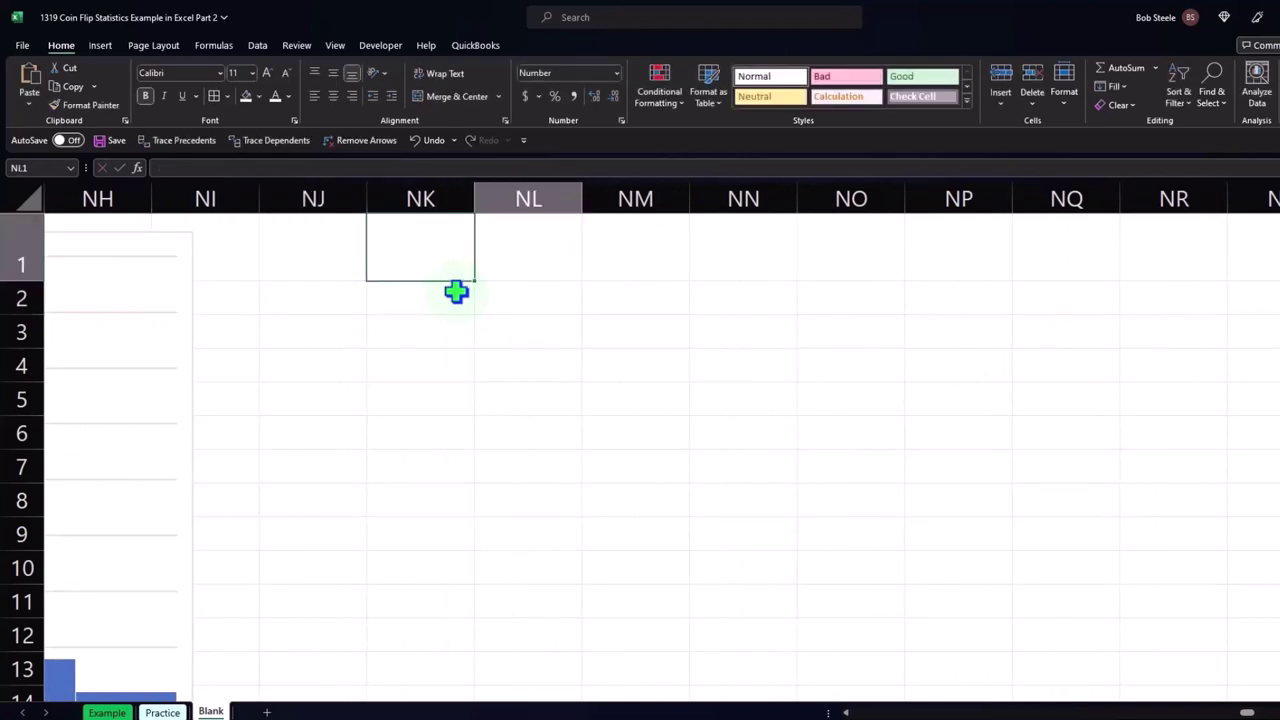
pyautogui.write('t')
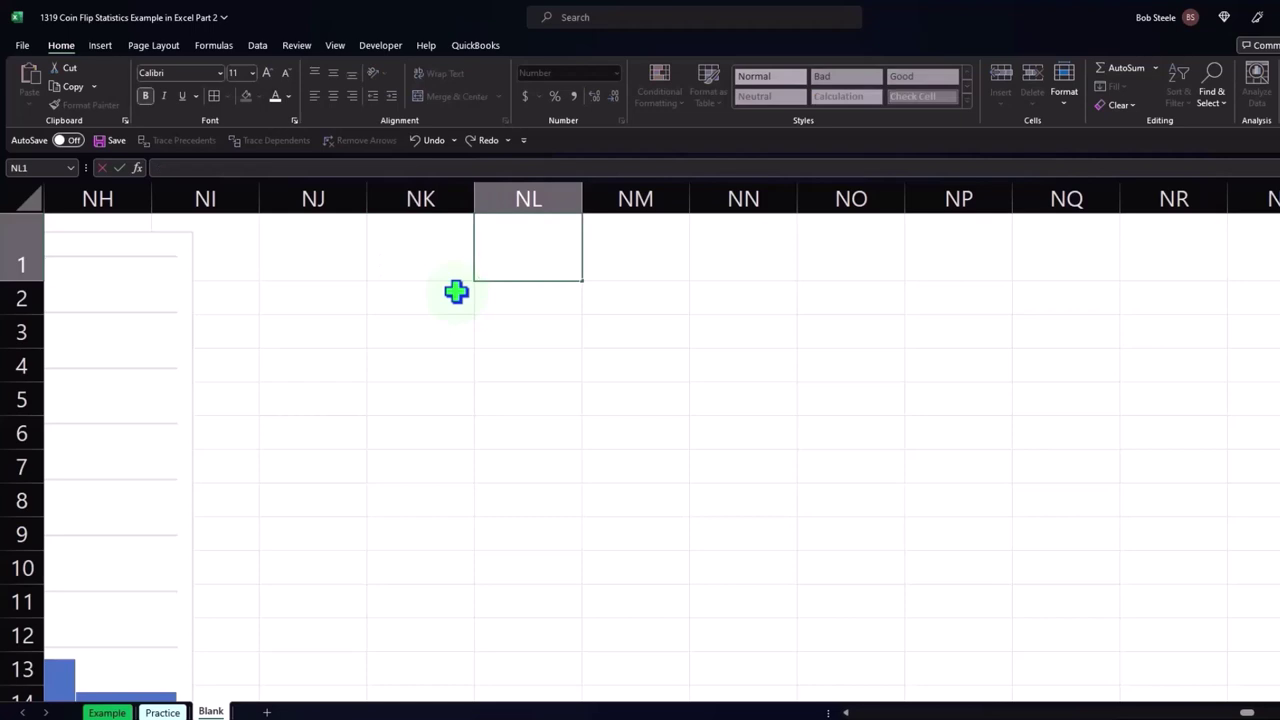
pyautogui.press('Left')
pyautogui.write('t')
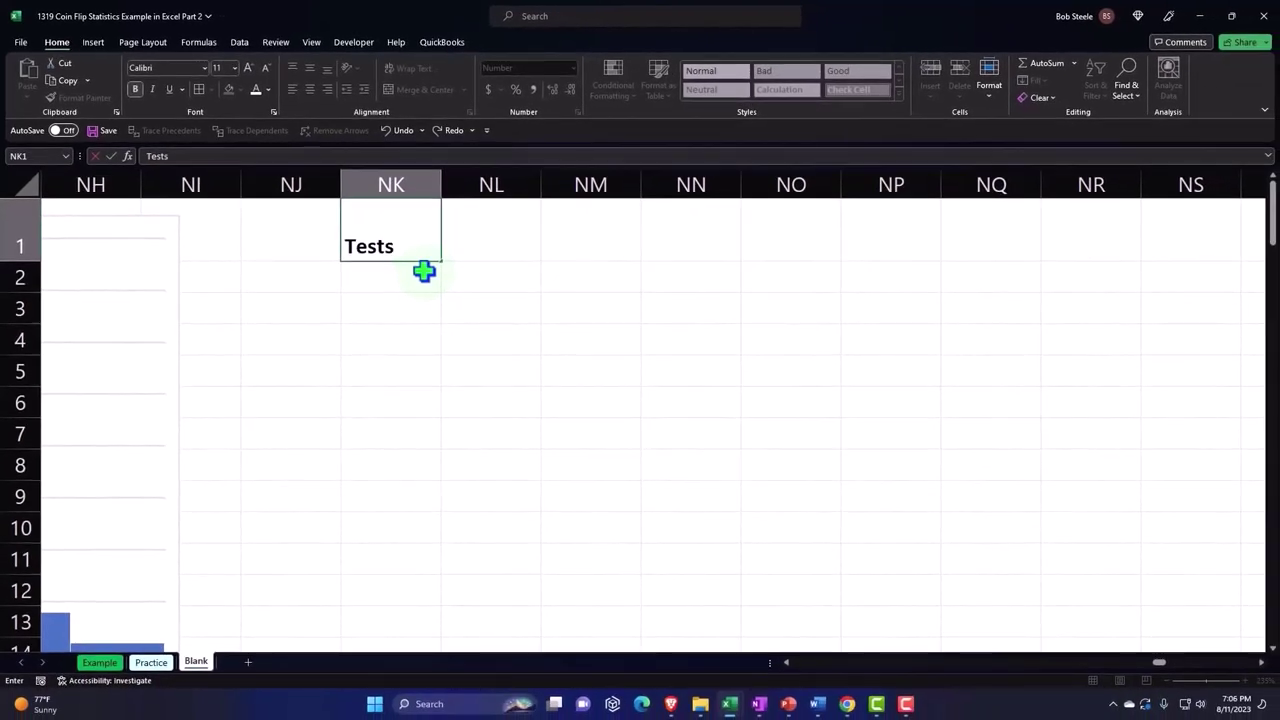
pyautogui.press('Return')
# Step: Number the Tests column 1 through 74 down to row 75 and centre the numbers
pyautogui.press('Return')
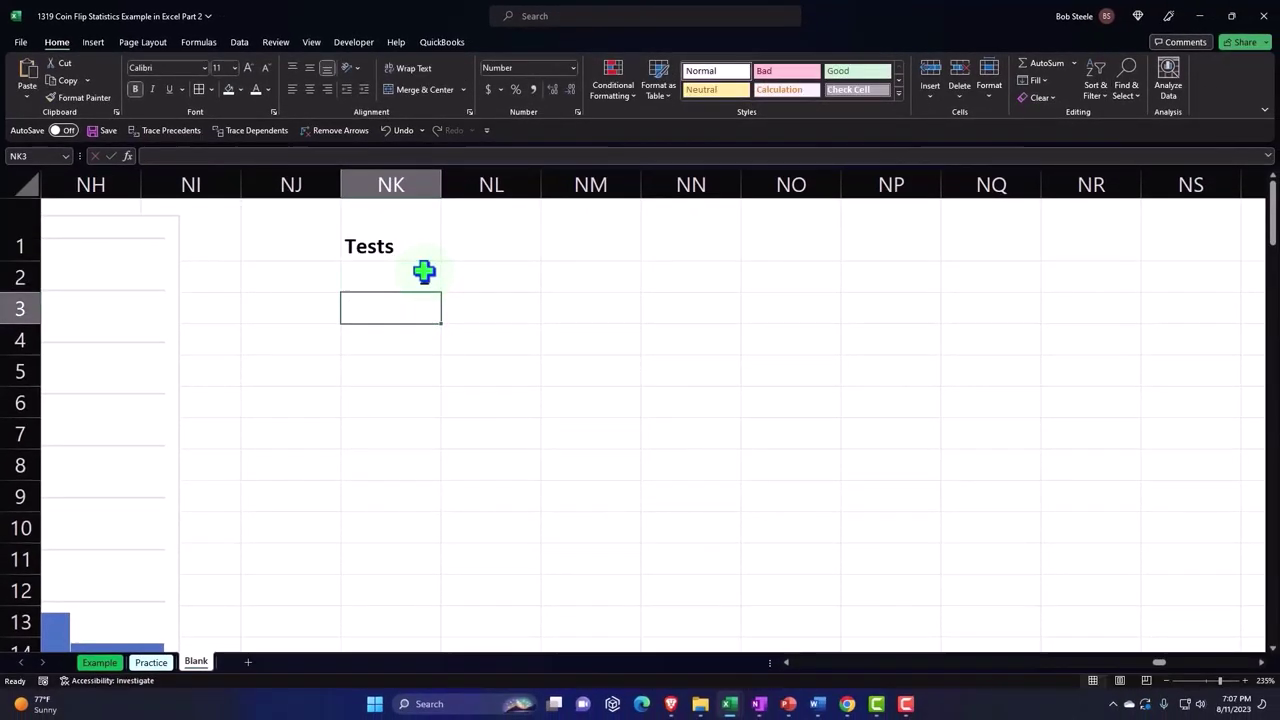
pyautogui.write('2')
pyautogui.press('Return')
pyautogui.moveTo(424, 272); pyautogui.dragTo(432, 316)
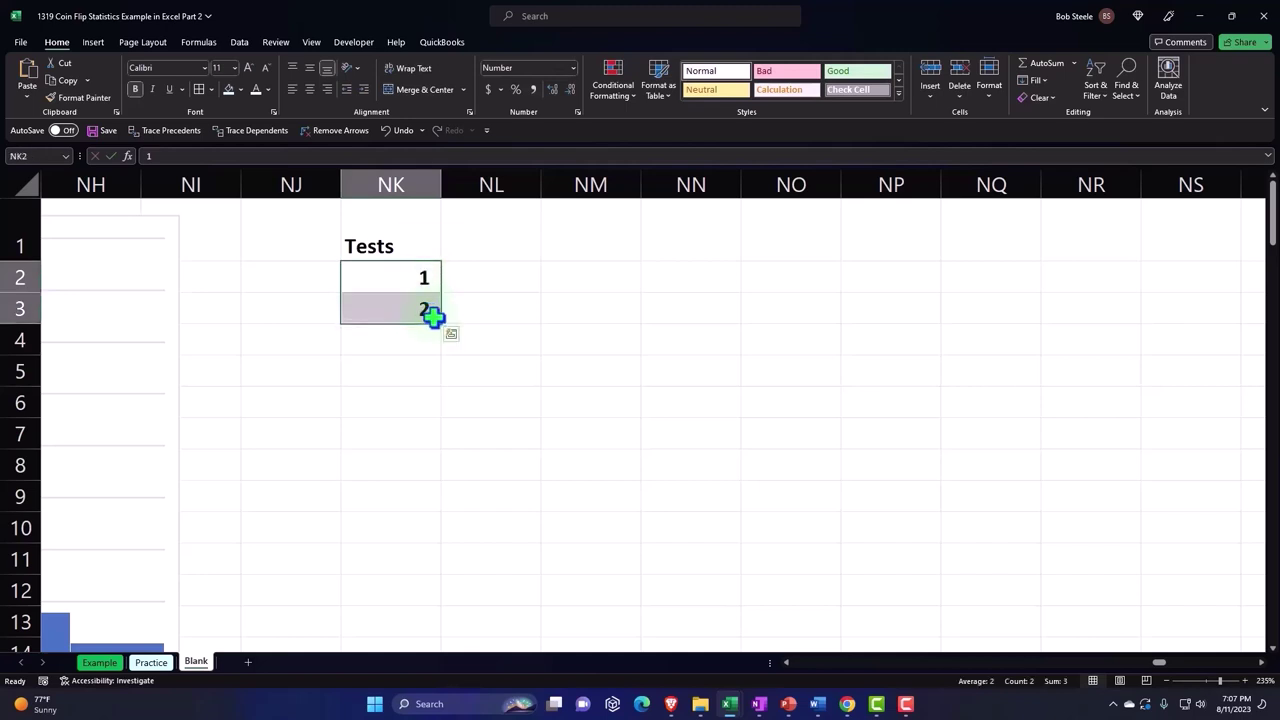
pyautogui.moveTo(444, 540)
pyautogui.mouseDown()
pyautogui.moveTo(433, 703)
pyautogui.moveTo(405, 150)
pyautogui.mouseUp()
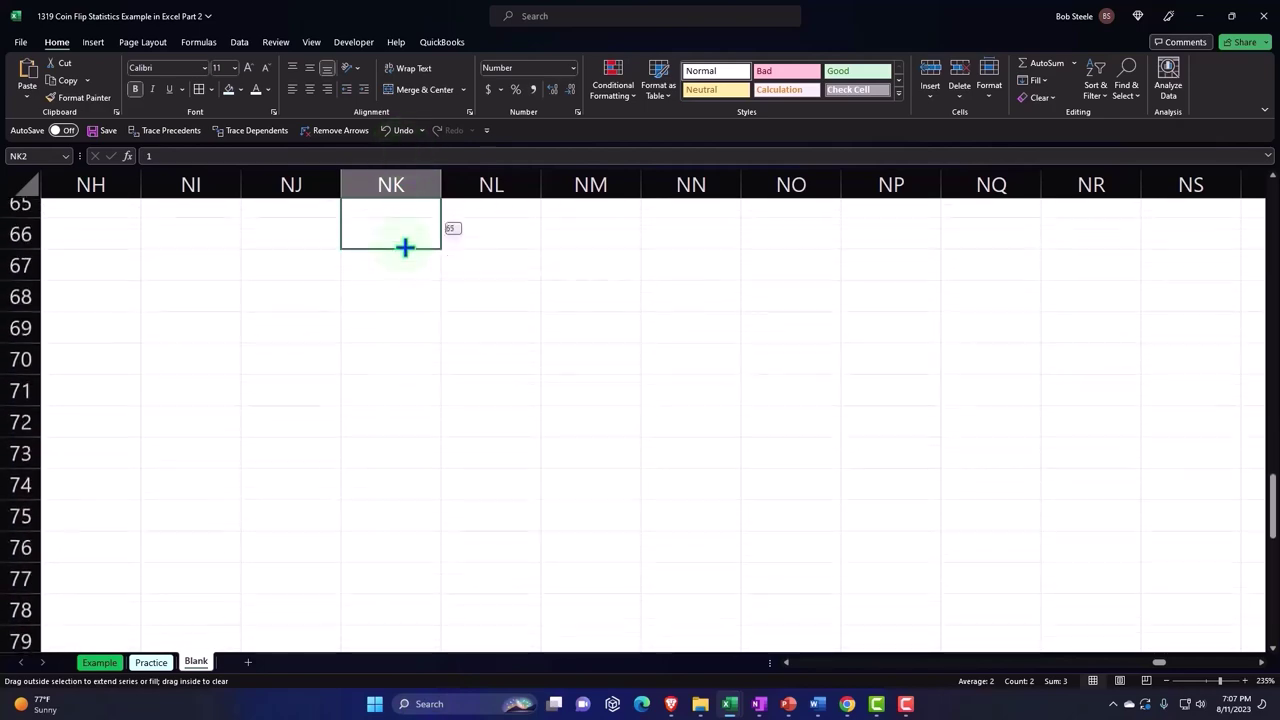
pyautogui.moveTo(405, 150); pyautogui.dragTo(418, 357)
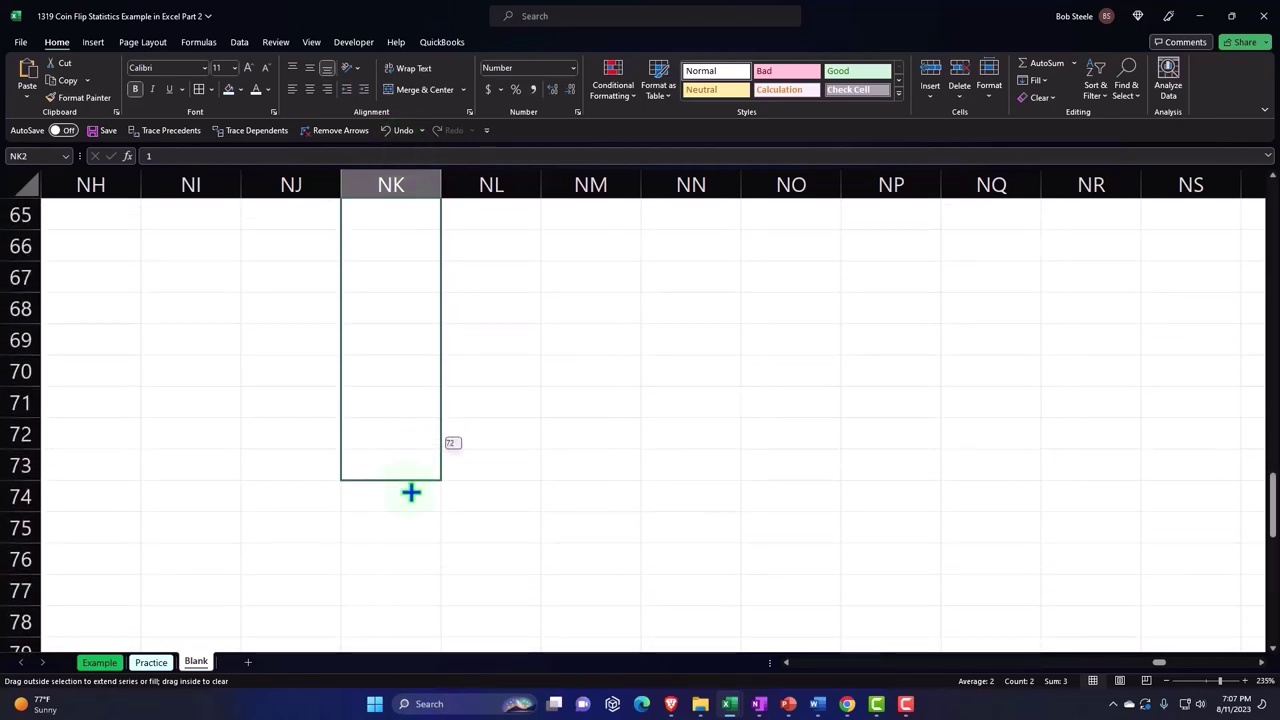
pyautogui.moveTo(411, 512); pyautogui.dragTo(414, 543)
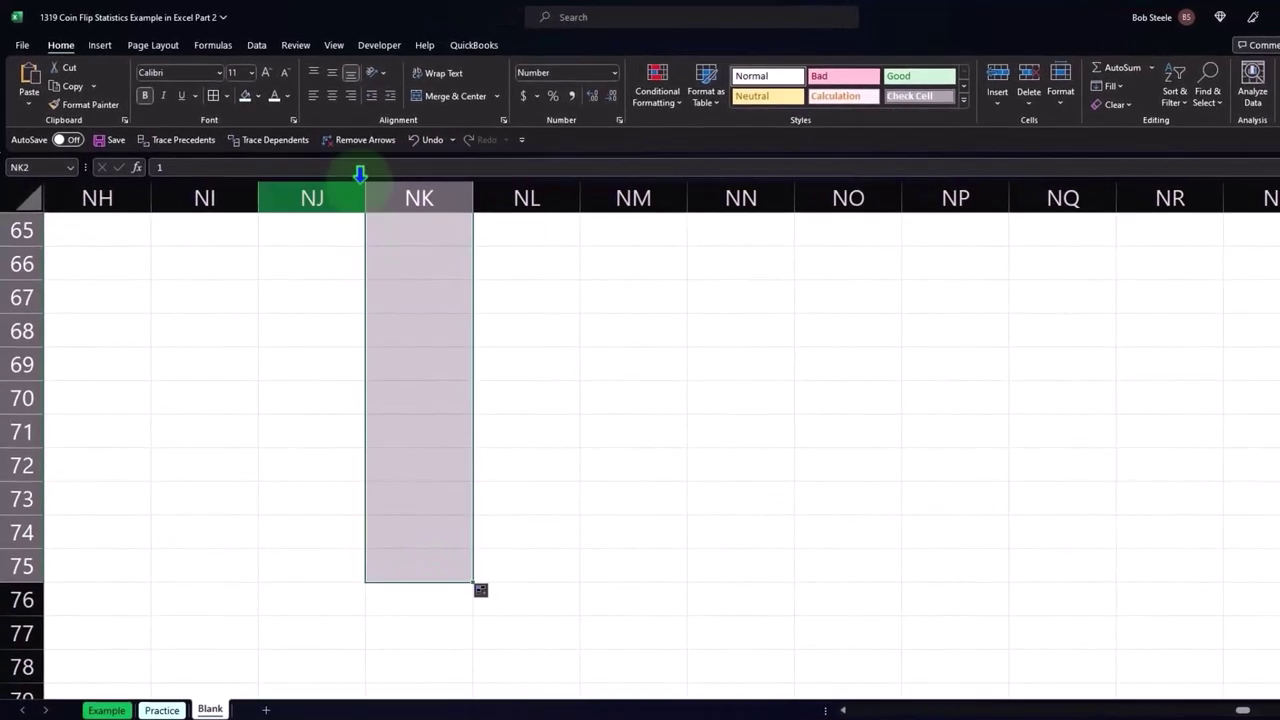
pyautogui.click(332, 95)
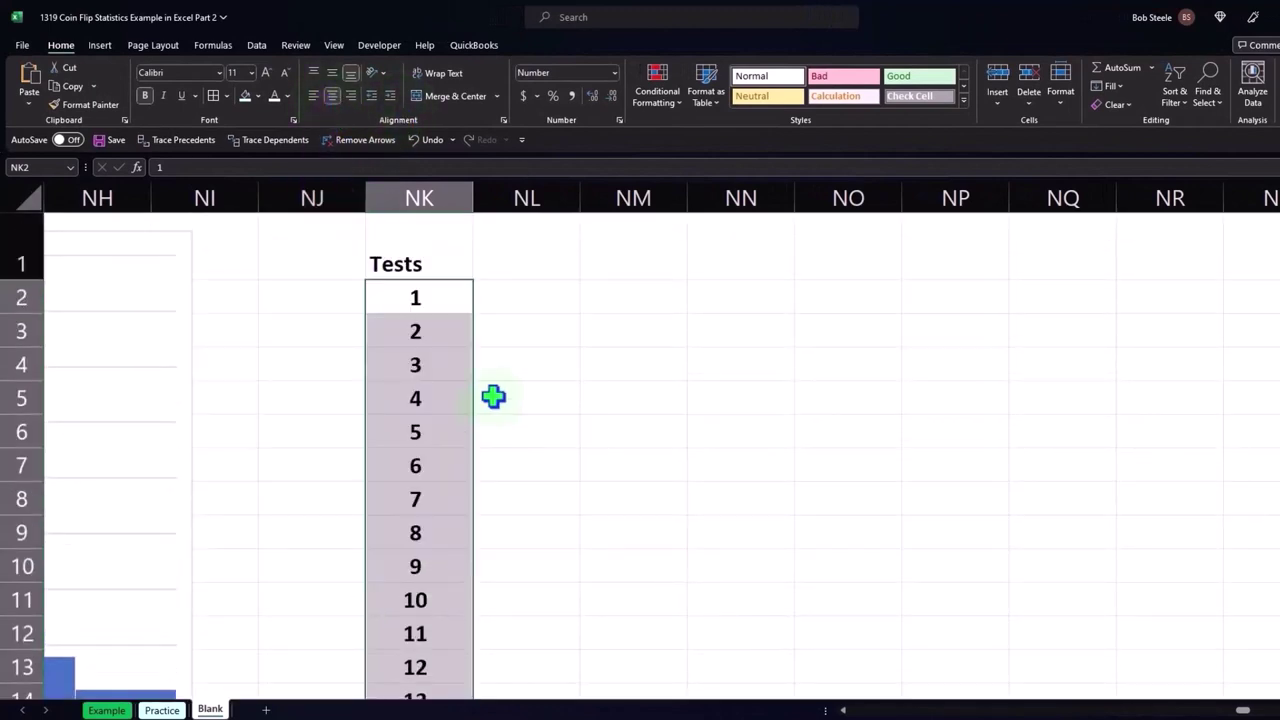
# Step: Type the heading 'Test 1' in NL1
pyautogui.click(530, 256)
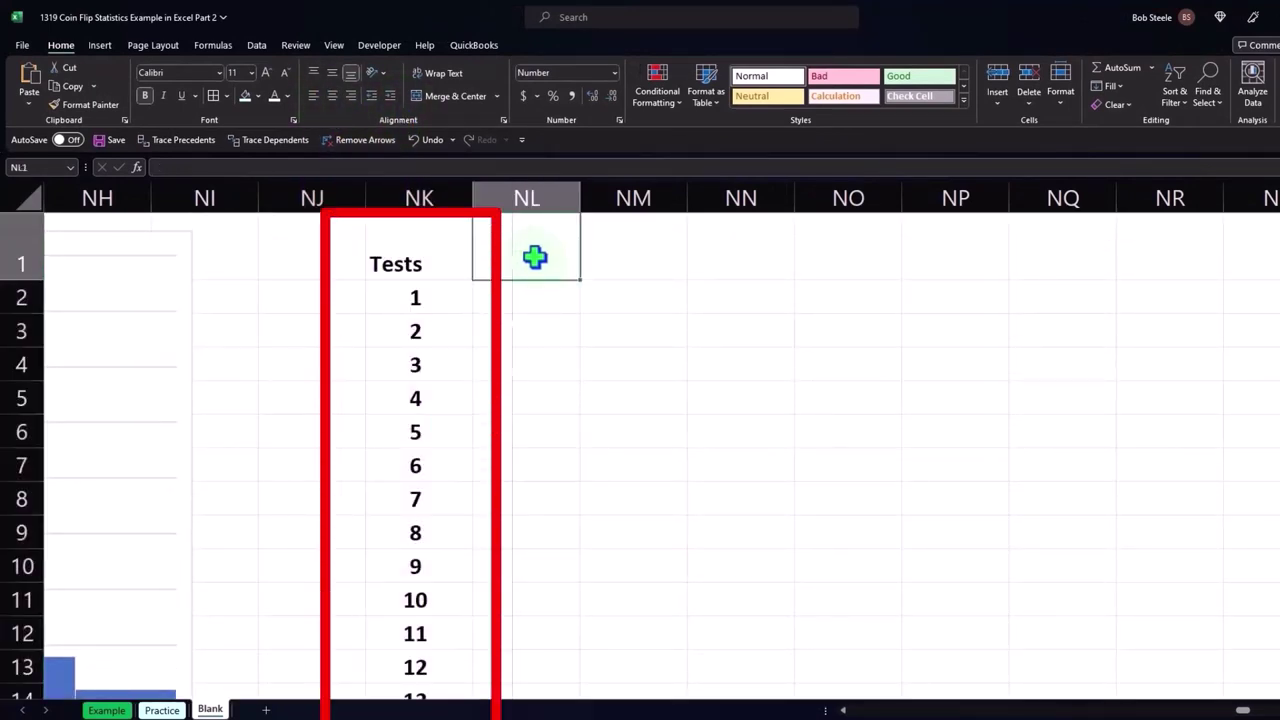
pyautogui.write('Te')
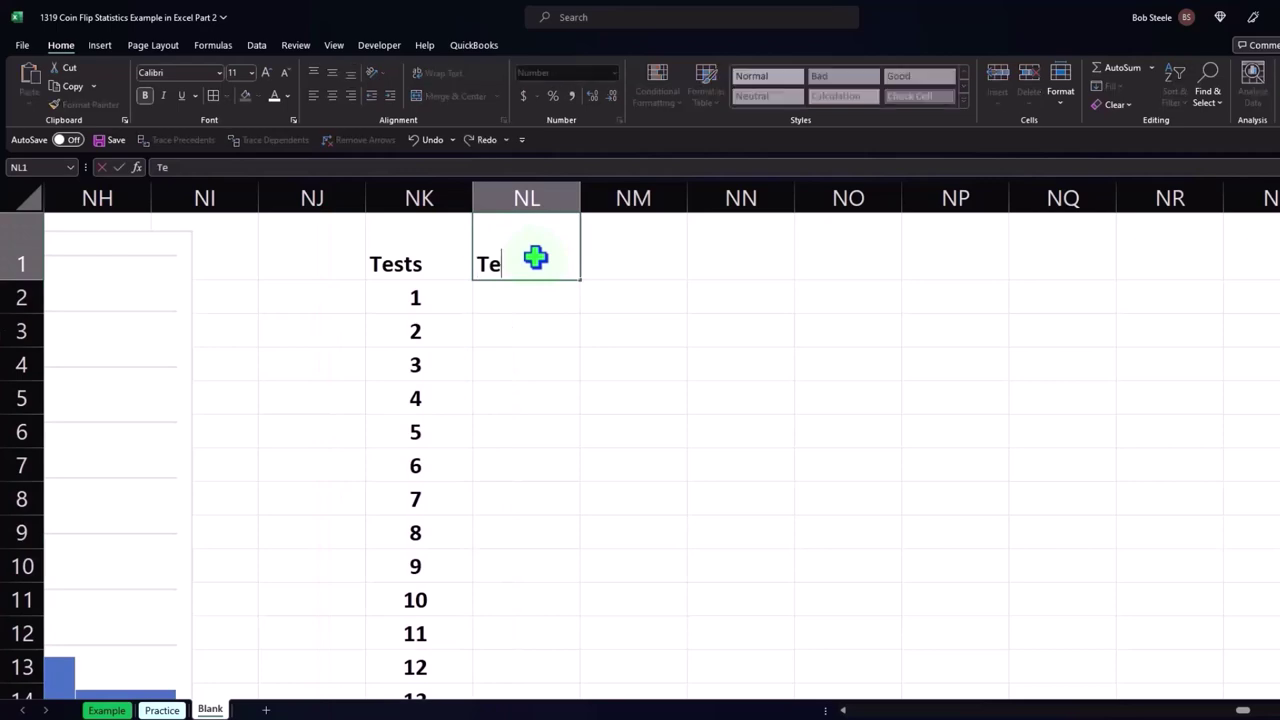
pyautogui.write('st 1')
pyautogui.press('Return')
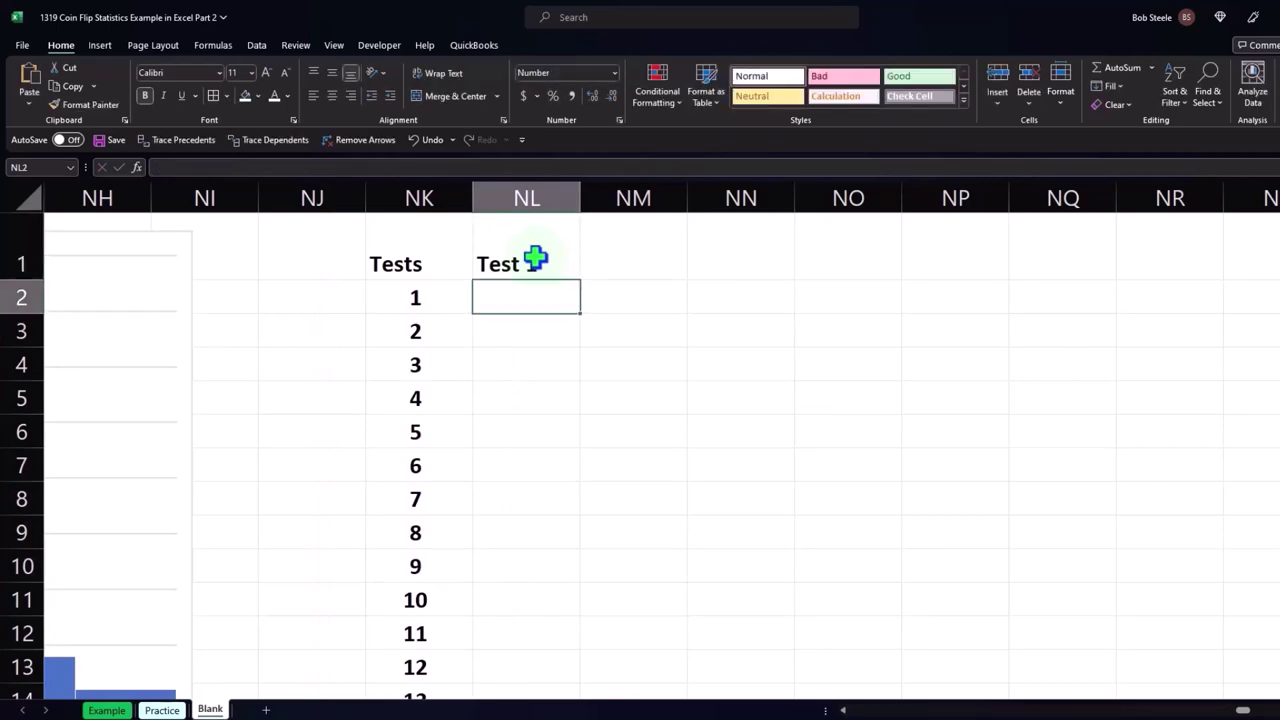
# Step: Enter =RANDBETWEEN(1,3) in cell NL2 using the function autocomplete
pyautogui.write('=rand')
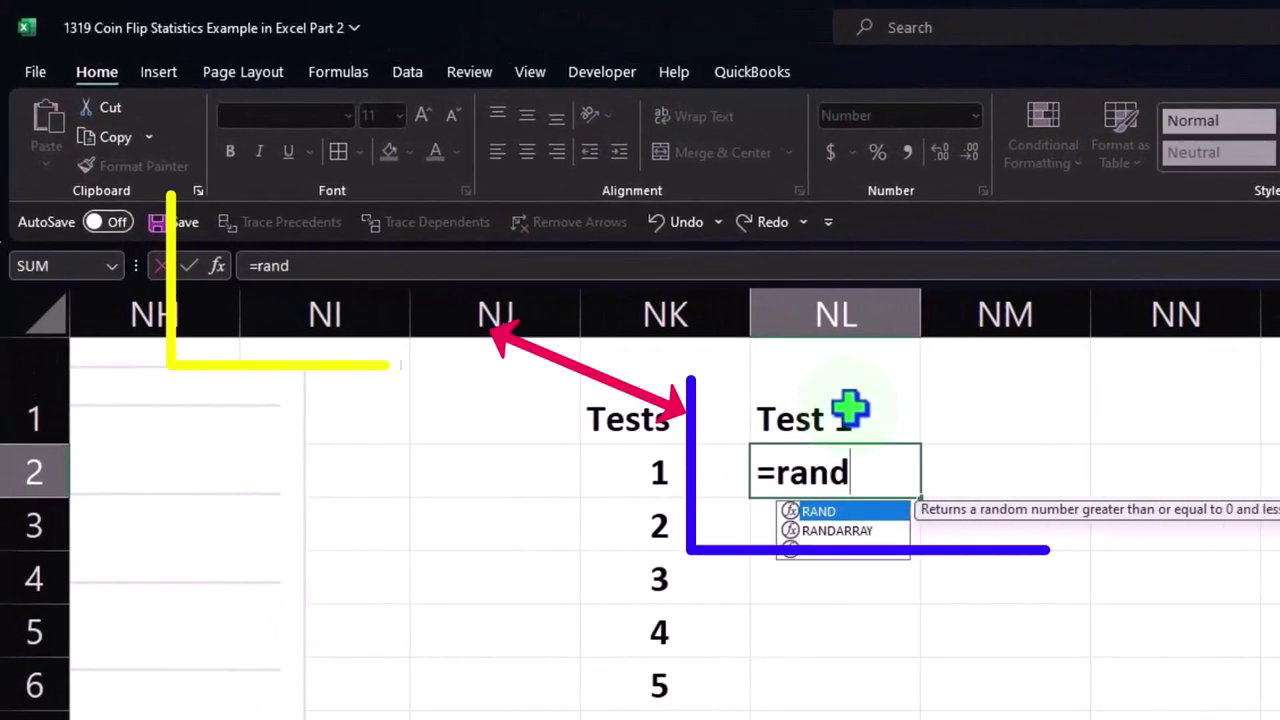
pyautogui.doubleClick(852, 550)
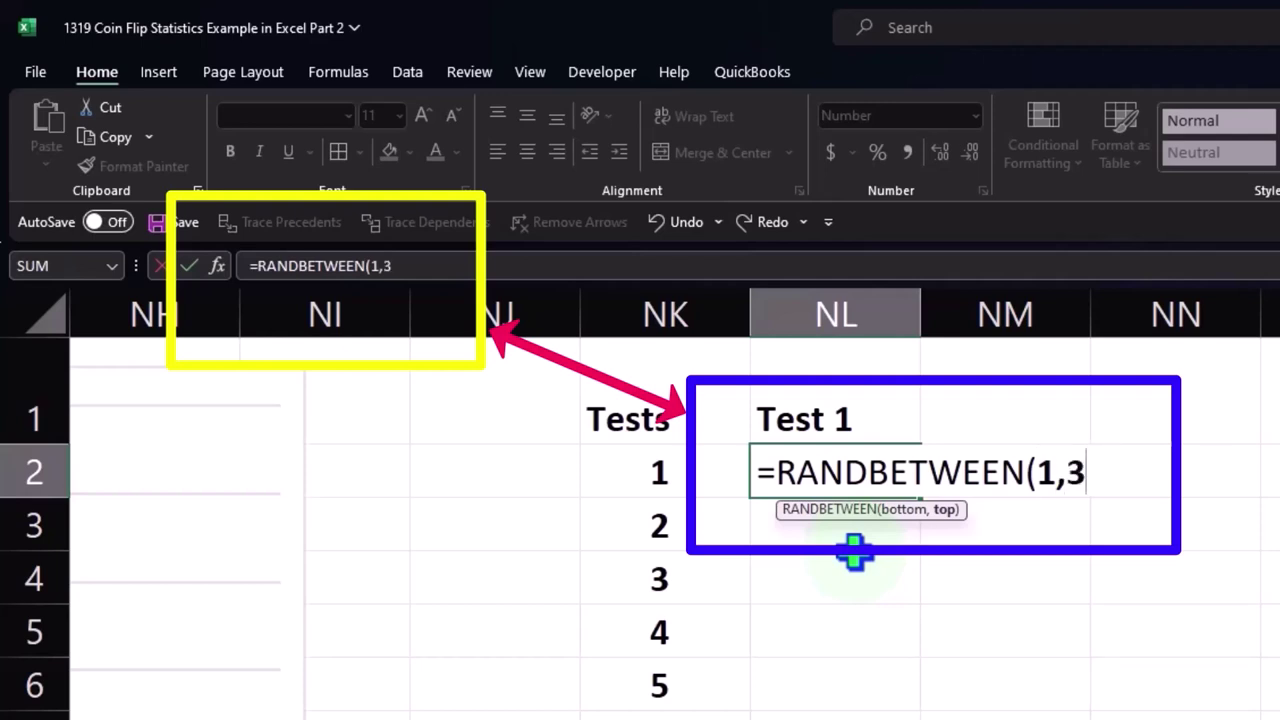
pyautogui.write(')')
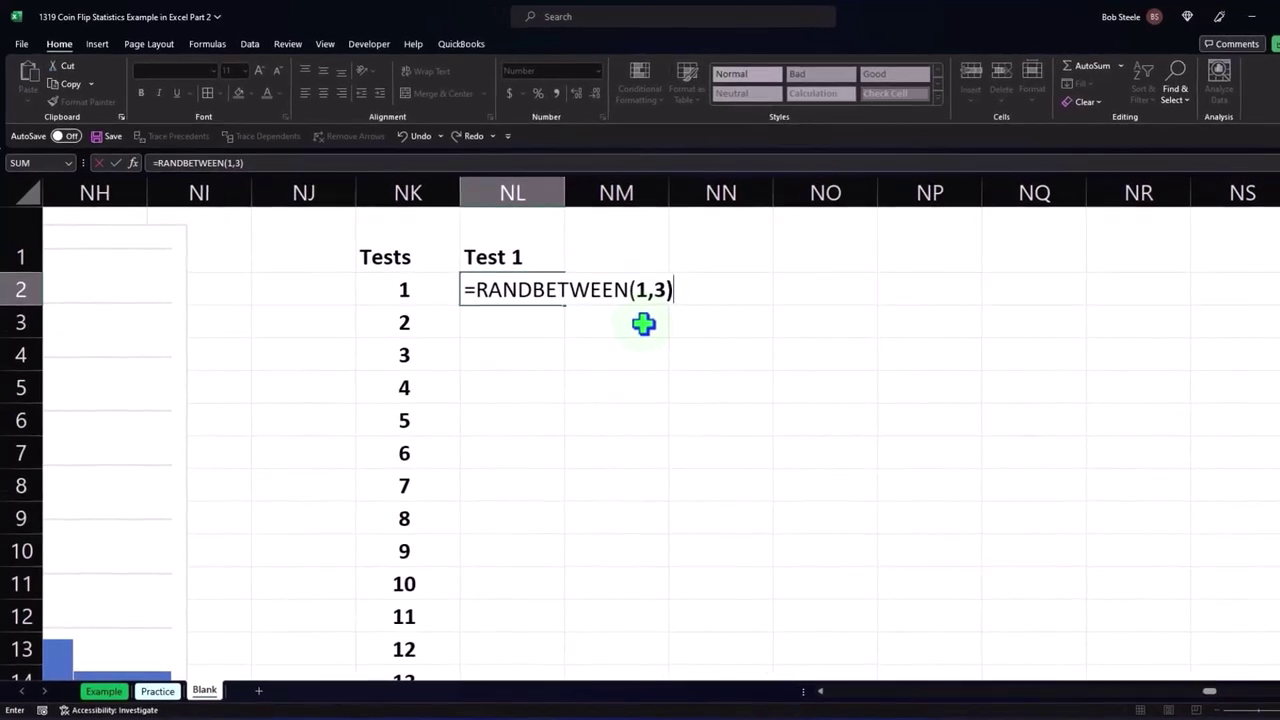
pyautogui.press('Return')
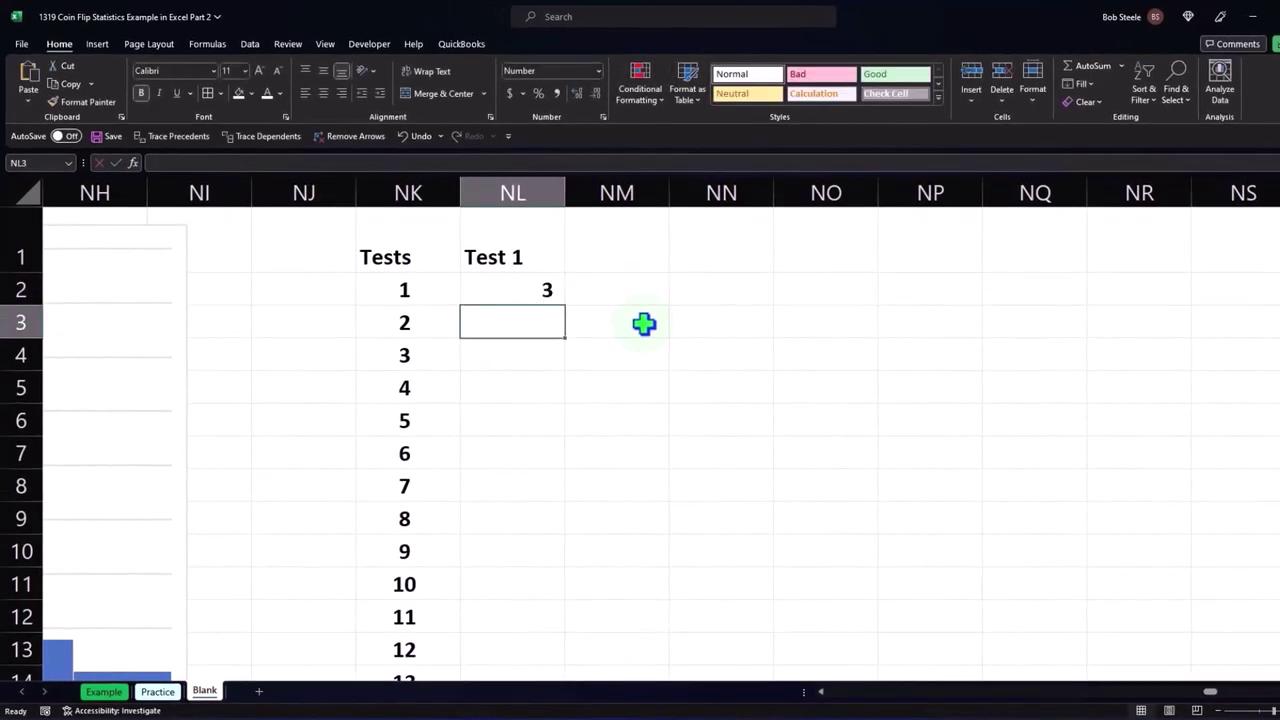
pyautogui.click(541, 300)
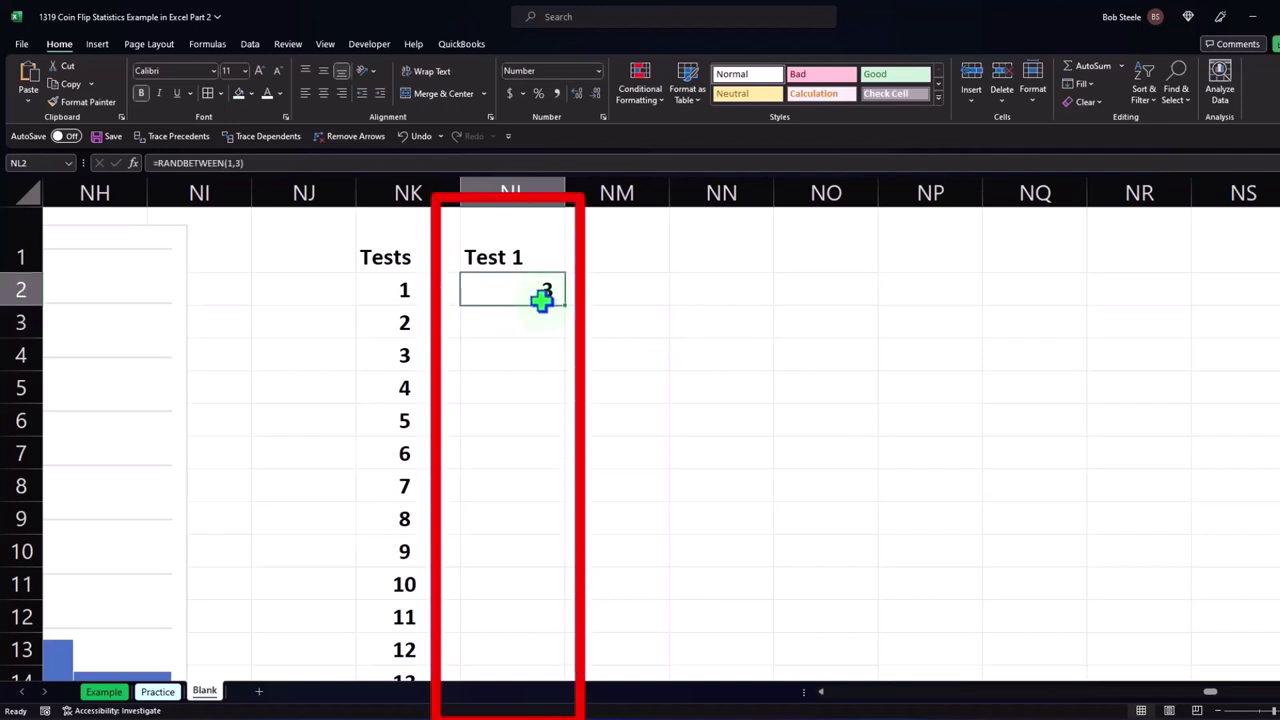
# Step: Enter the heading 'Test 2' in NM1
pyautogui.click(595, 251)
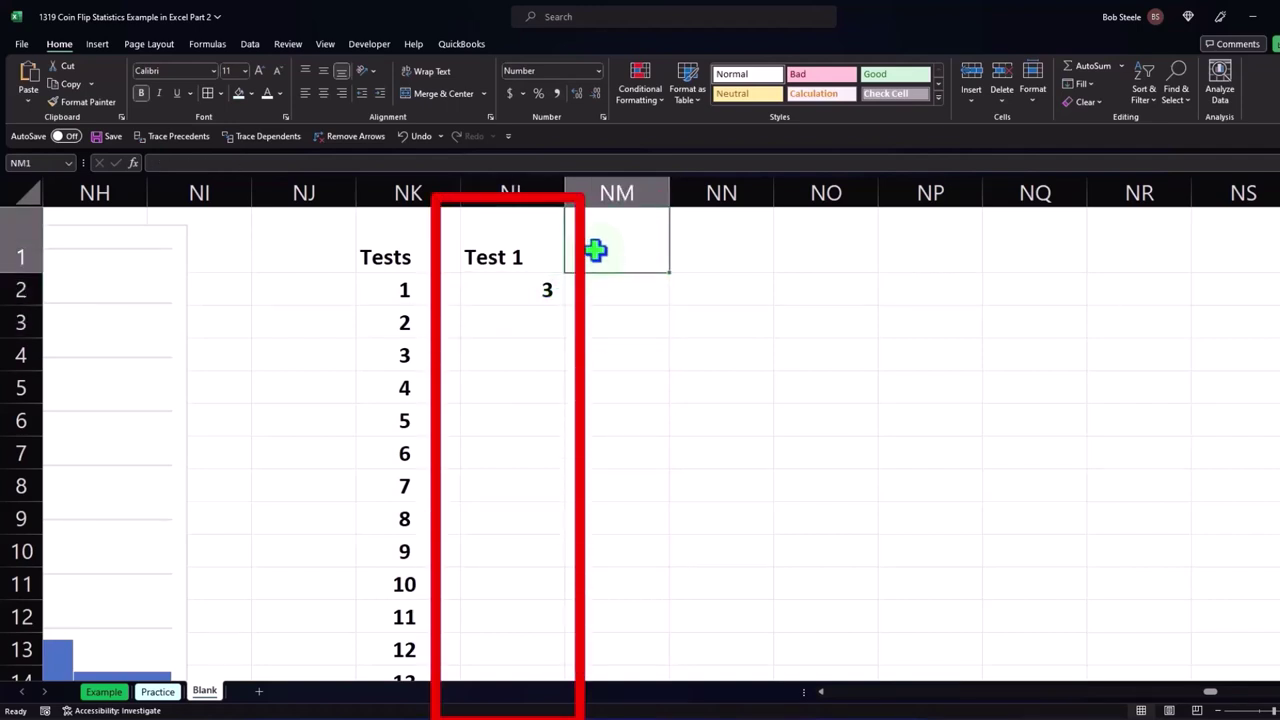
pyautogui.write('Test')
pyautogui.press('Return')
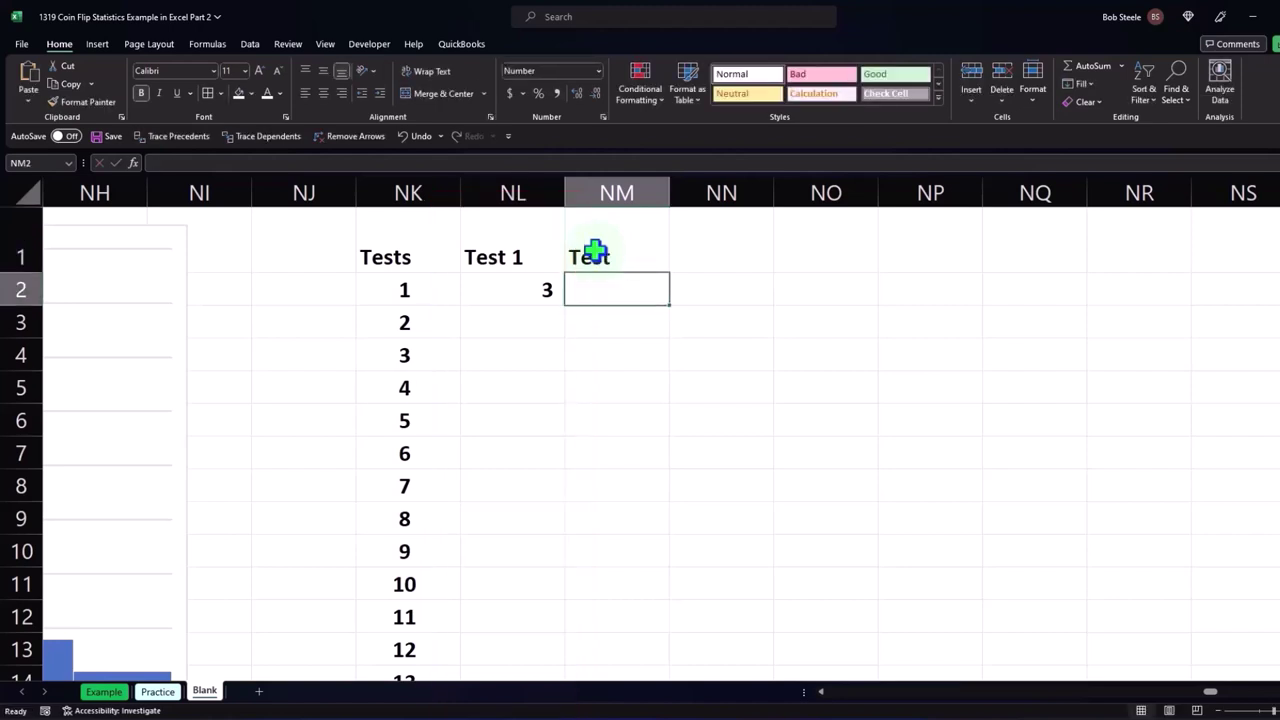
pyautogui.doubleClick(628, 257)
pyautogui.write('2')
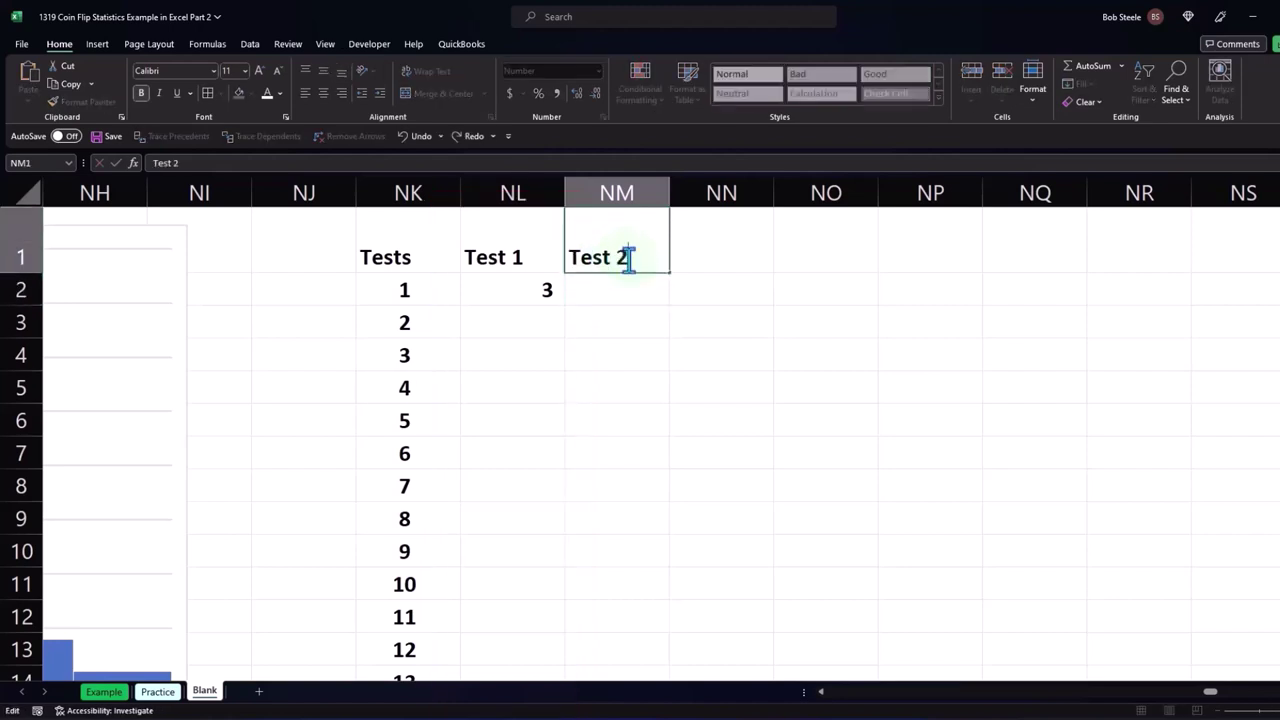
pyautogui.press('Return')
# Step: Extend the Test 1–Test 2 heading series across row 1 to Test 100 in RG1
pyautogui.moveTo(519, 247); pyautogui.dragTo(596, 241)
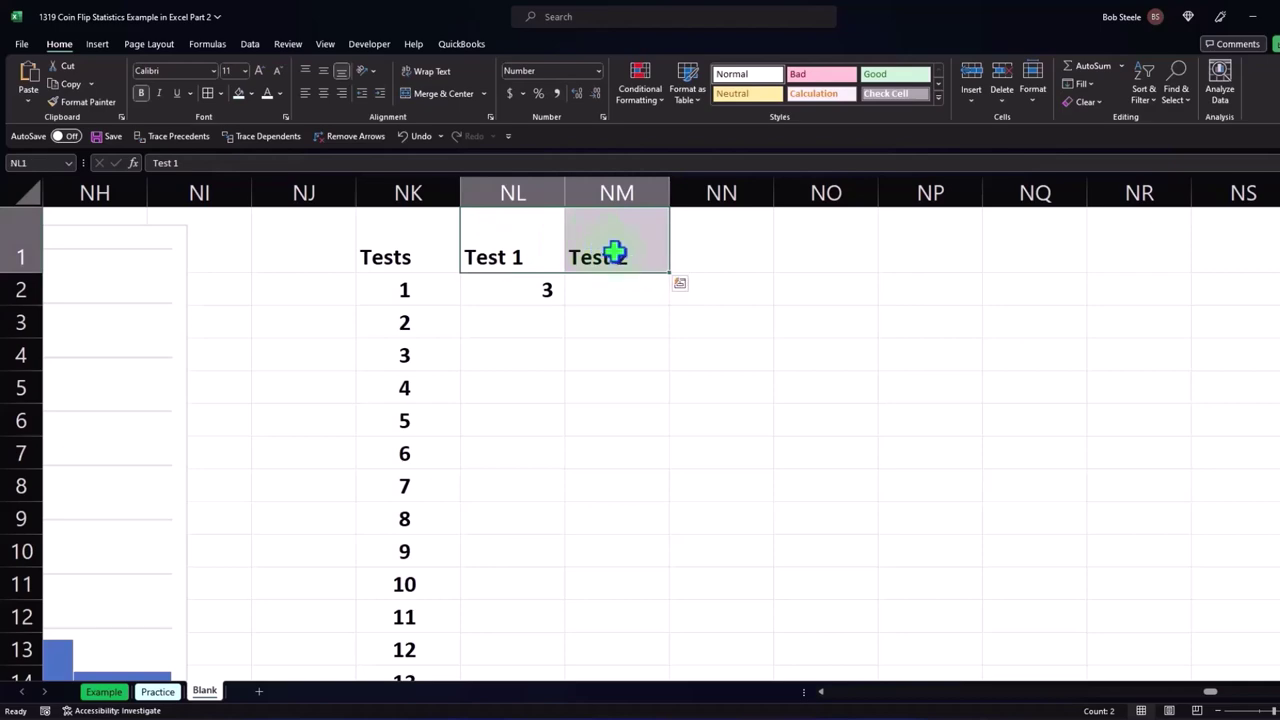
pyautogui.moveTo(663, 274)
pyautogui.mouseDown()
pyautogui.moveTo(1160, 262)
pyautogui.moveTo(1130, 262)
pyautogui.mouseUp()
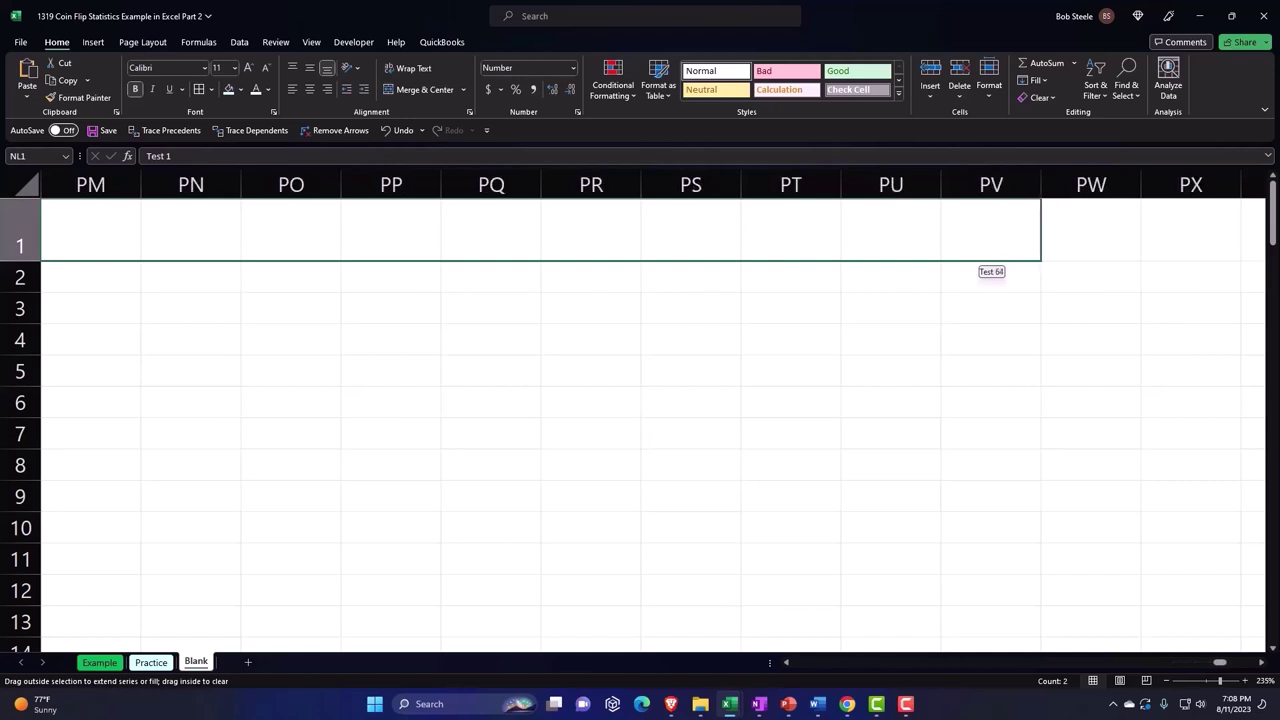
pyautogui.moveTo(1130, 262)
pyautogui.mouseDown()
pyautogui.moveTo(1095, 269)
pyautogui.moveTo(1226, 250)
pyautogui.mouseUp()
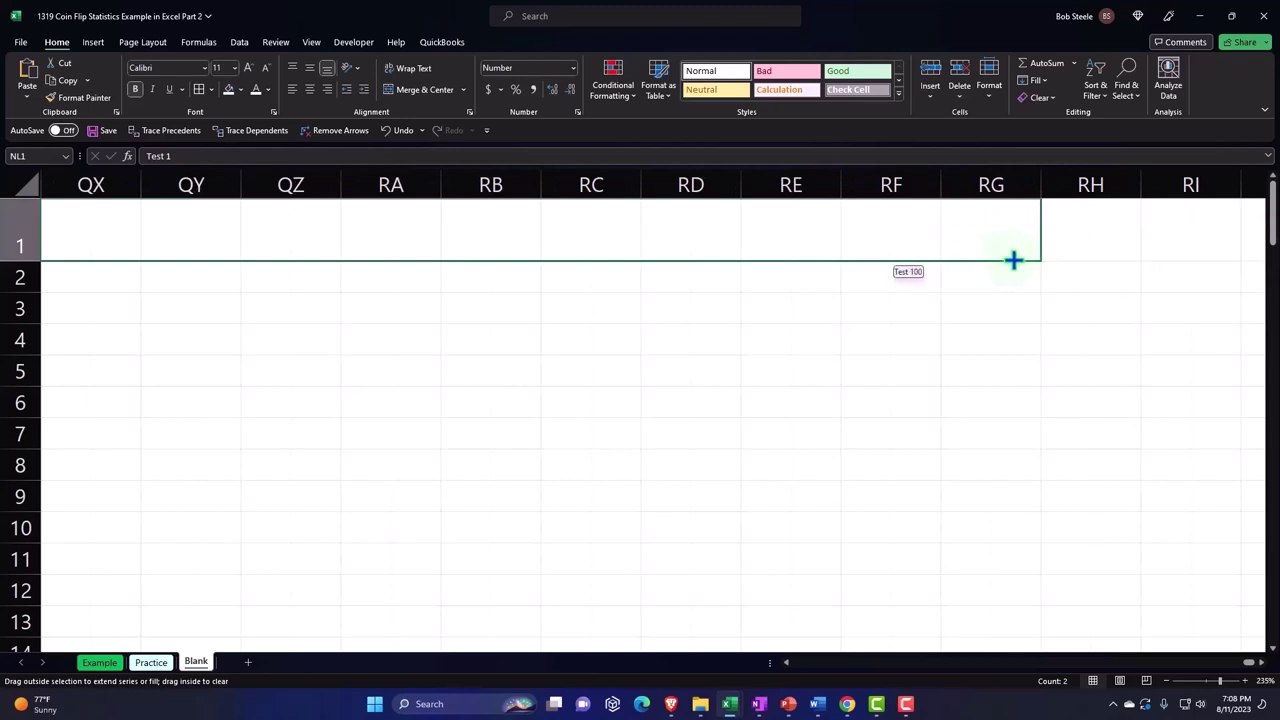
pyautogui.moveTo(1013, 260); pyautogui.dragTo(1014, 260)
pyautogui.click(809, 306)
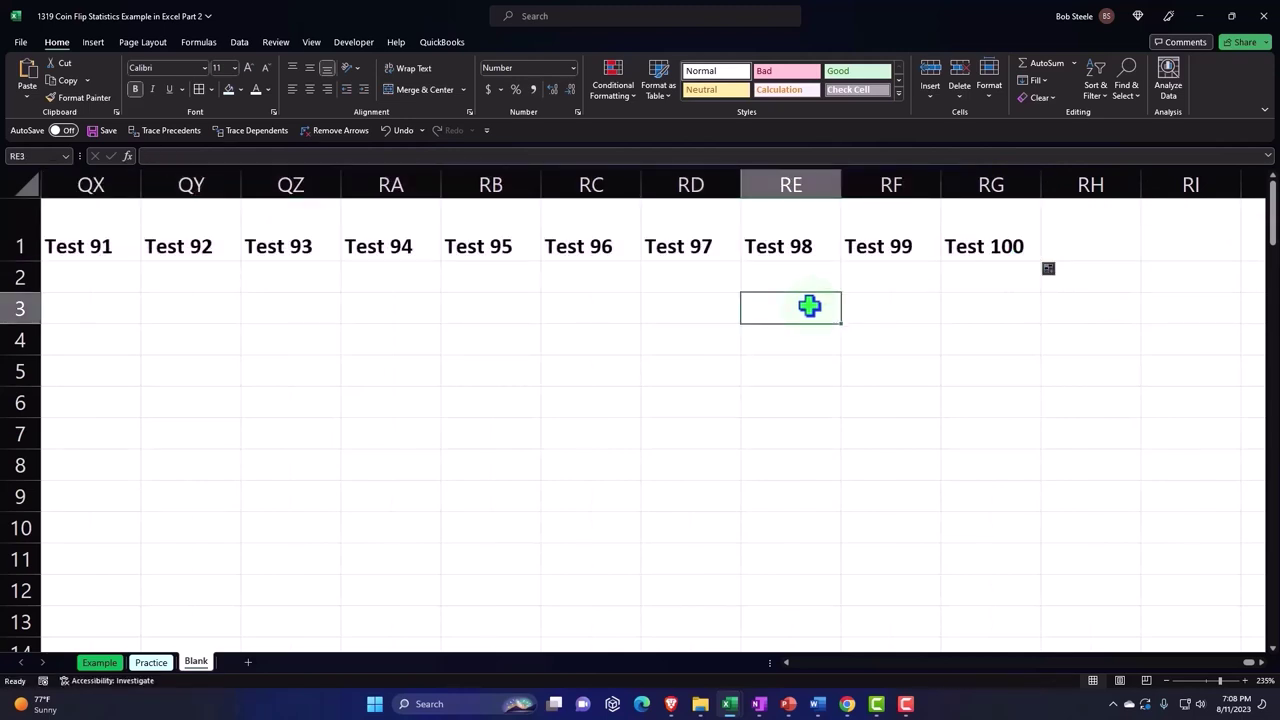
pyautogui.press('Left')
pyautogui.press('Left')
pyautogui.press('Left')
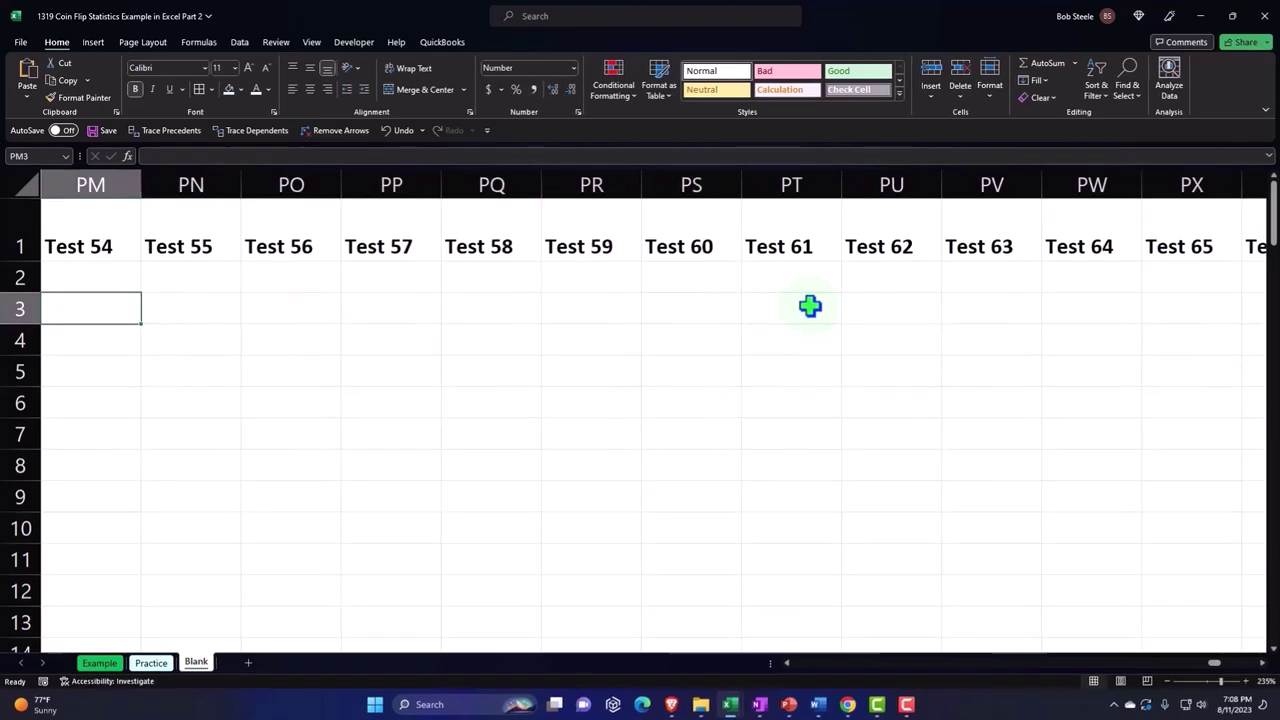
pyautogui.press('Left')
pyautogui.press('Left')
pyautogui.press('Left')
# Step: Fill NL2's =RANDBETWEEN(1,3) down to NL75, then copy it across Test 2 through Test 100
pyautogui.press('Left')
pyautogui.press('Left')
pyautogui.press('Left')
pyautogui.press('Left')
pyautogui.press('Left')
pyautogui.press('Left')
pyautogui.press('Left')
pyautogui.press('Left')
pyautogui.press('Left')
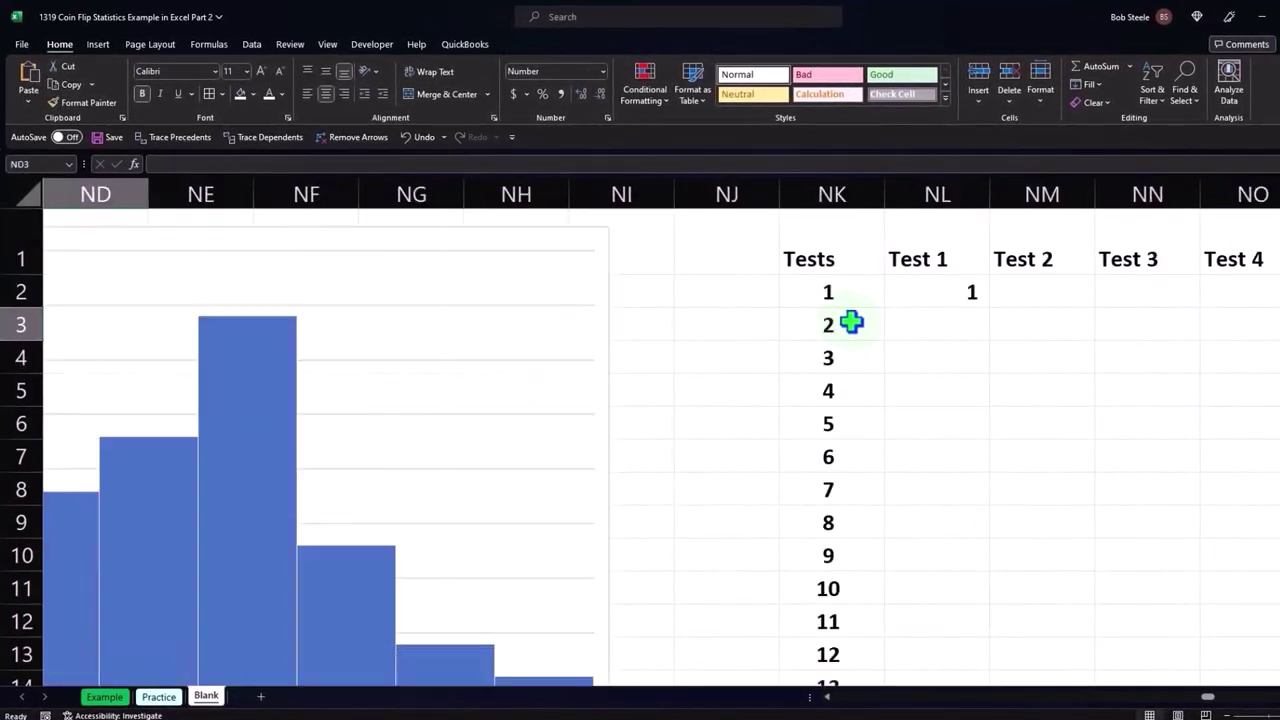
pyautogui.press('Left')
pyautogui.press('Right')
pyautogui.press('Right')
pyautogui.press('Right')
pyautogui.press('Right')
pyautogui.press('Right')
pyautogui.press('Right')
pyautogui.press('Right')
pyautogui.press('Right')
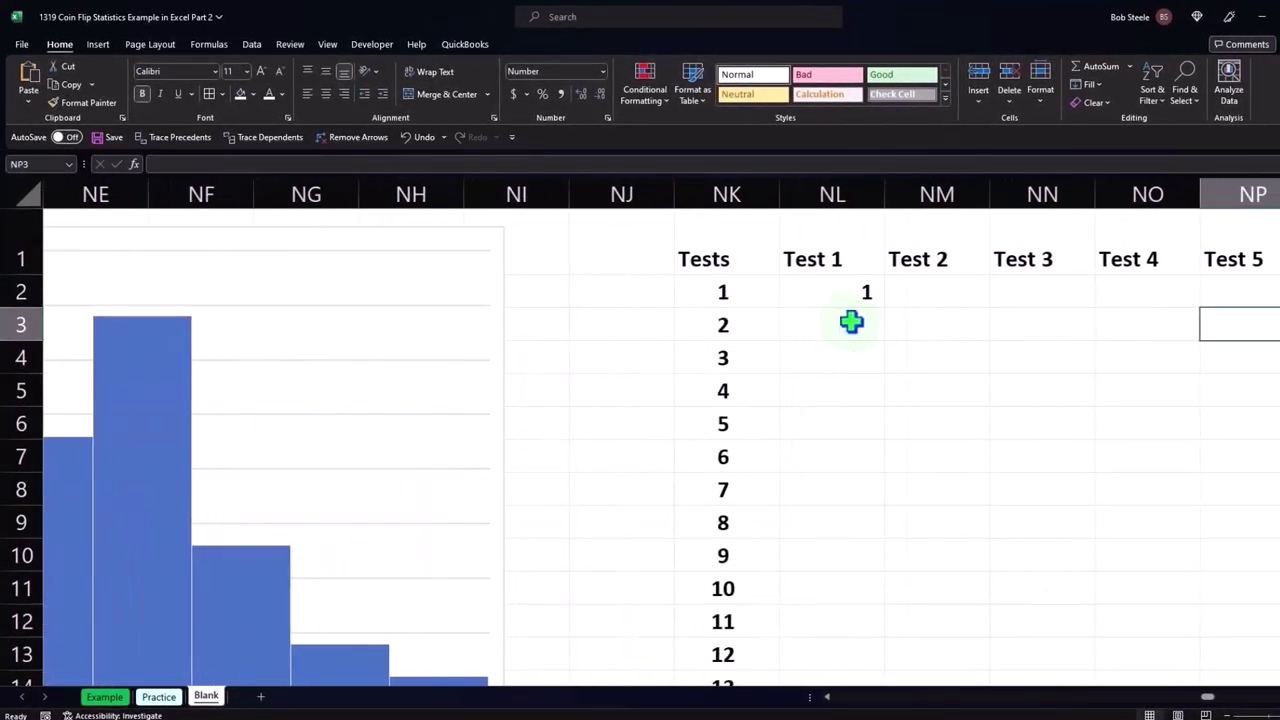
pyautogui.click(864, 290)
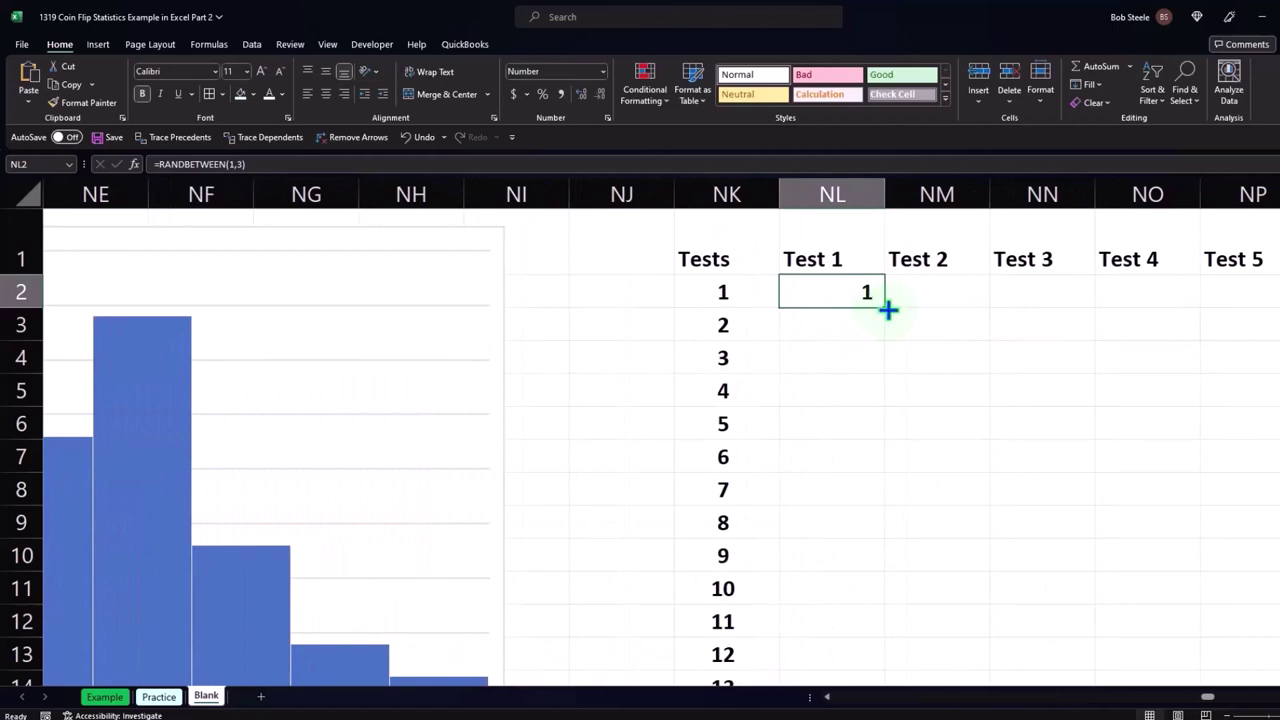
pyautogui.moveTo(888, 310)
pyautogui.mouseDown()
pyautogui.moveTo(870, 705)
pyautogui.moveTo(848, 625)
pyautogui.mouseUp()
pyautogui.scroll(5, 836, 518)
pyautogui.scroll(9, 836, 518)
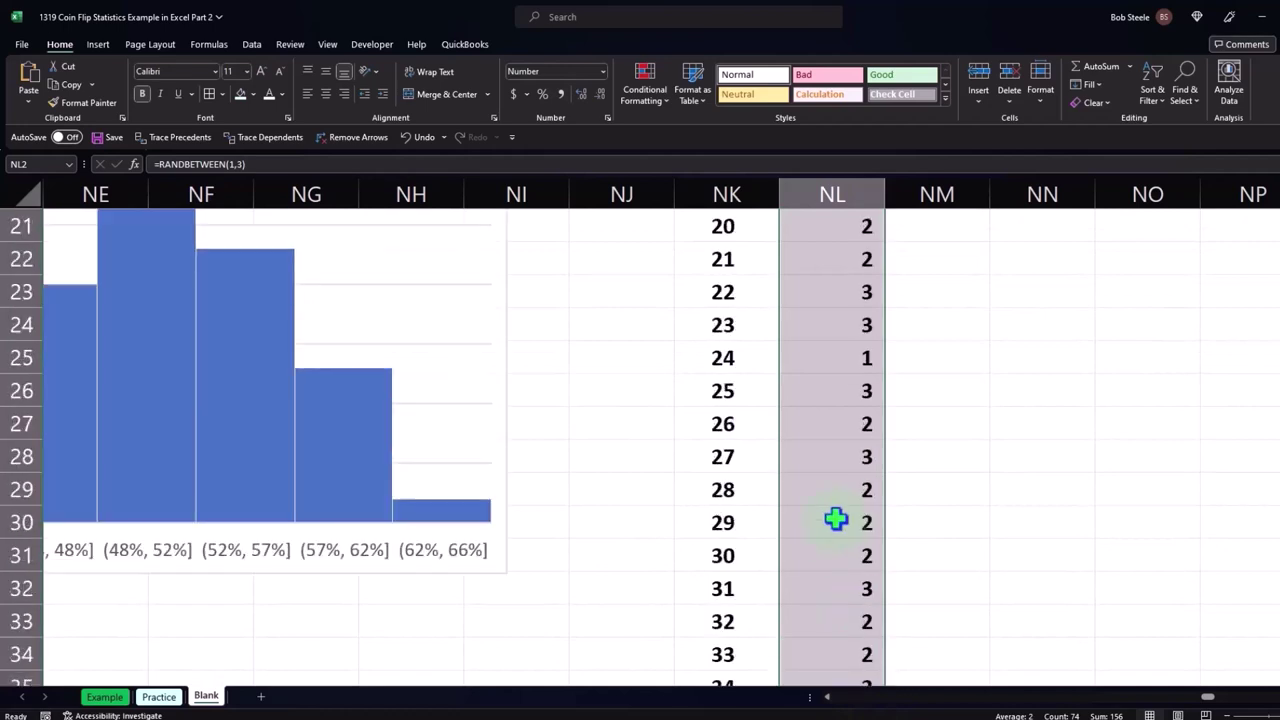
pyautogui.scroll(7, 836, 518)
pyautogui.hotkey('ctrl', 'c')
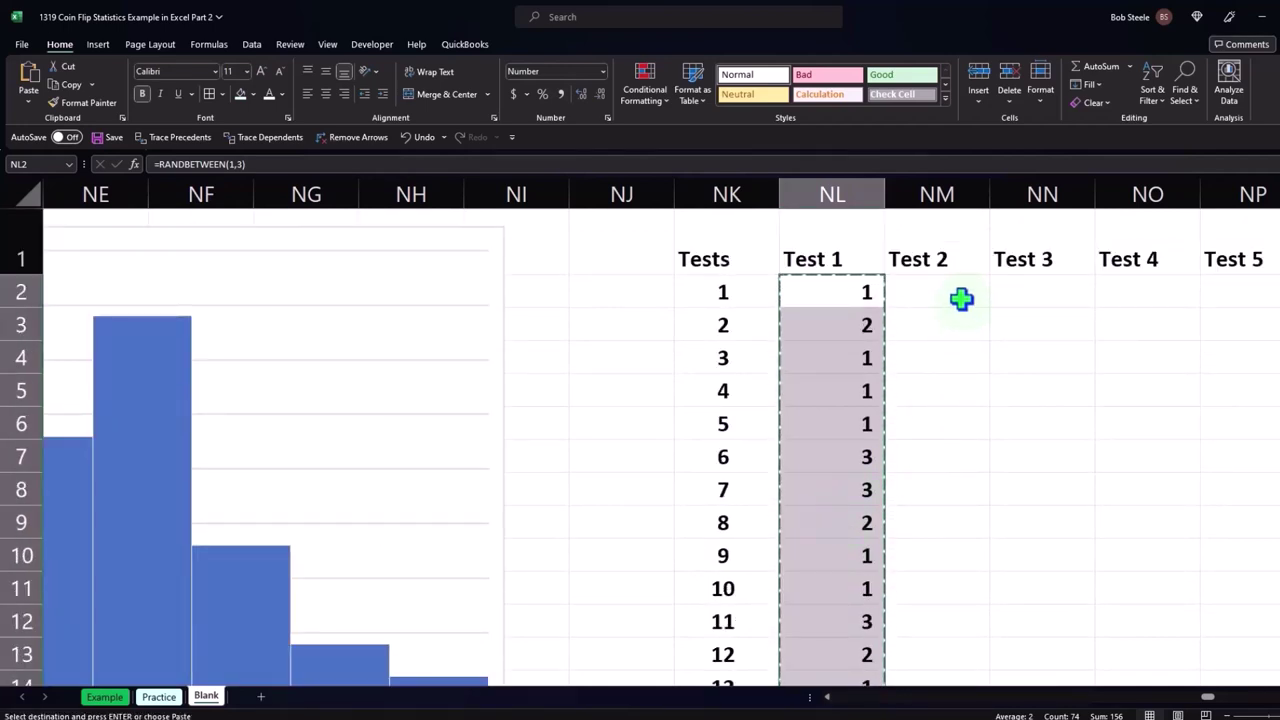
pyautogui.moveTo(961, 298); pyautogui.dragTo(1275, 292)
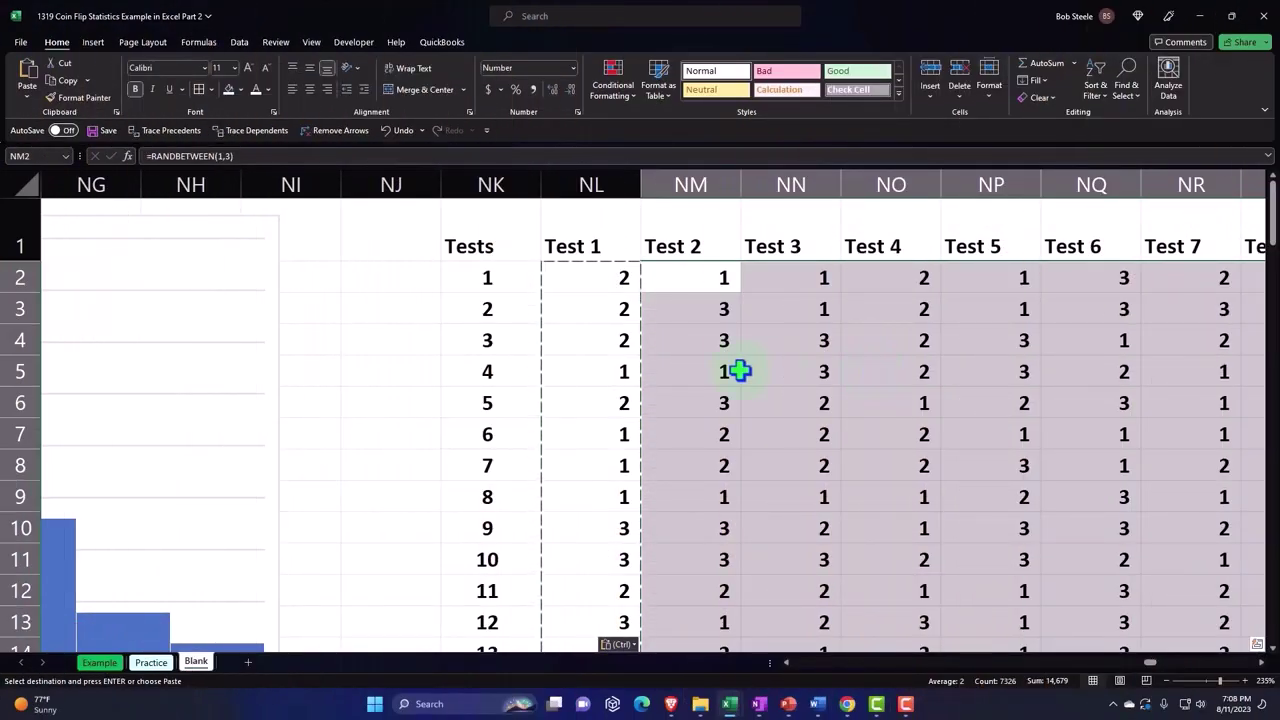
pyautogui.click(739, 371)
# Step: Convert the Tests and Test 1–100 range into an Excel table with headers
pyautogui.click(95, 45)
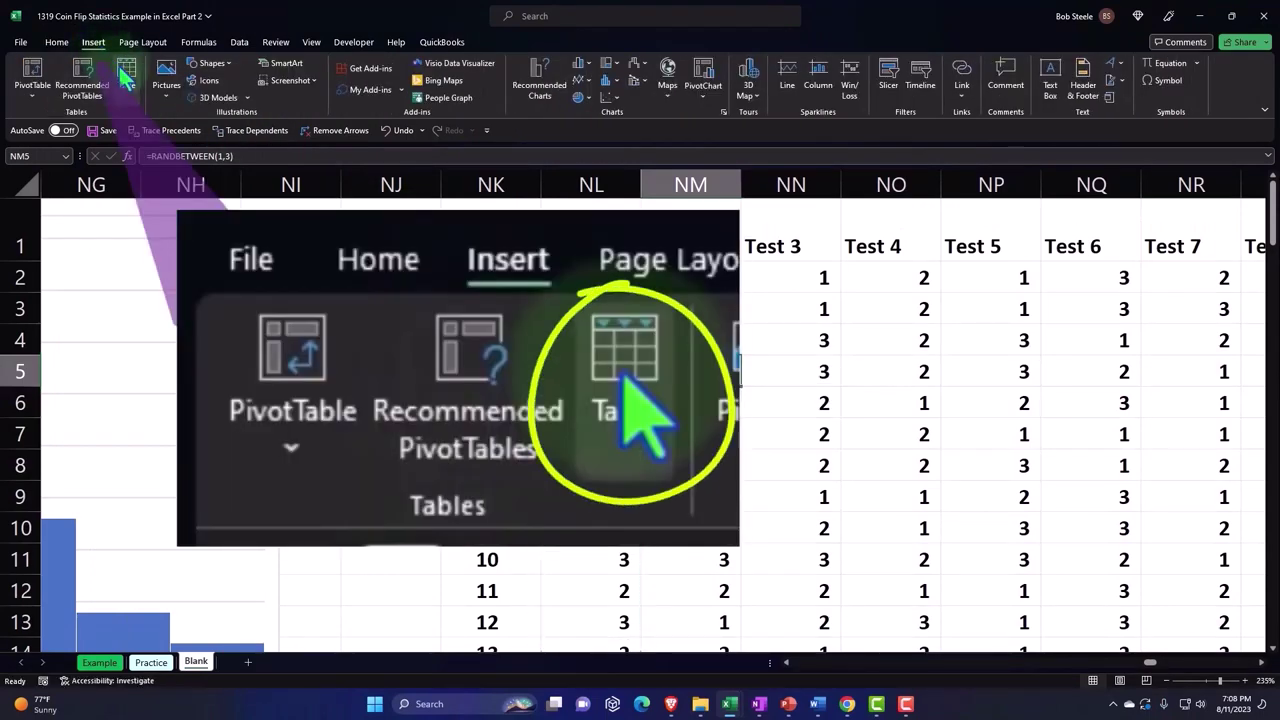
pyautogui.click(126, 72)
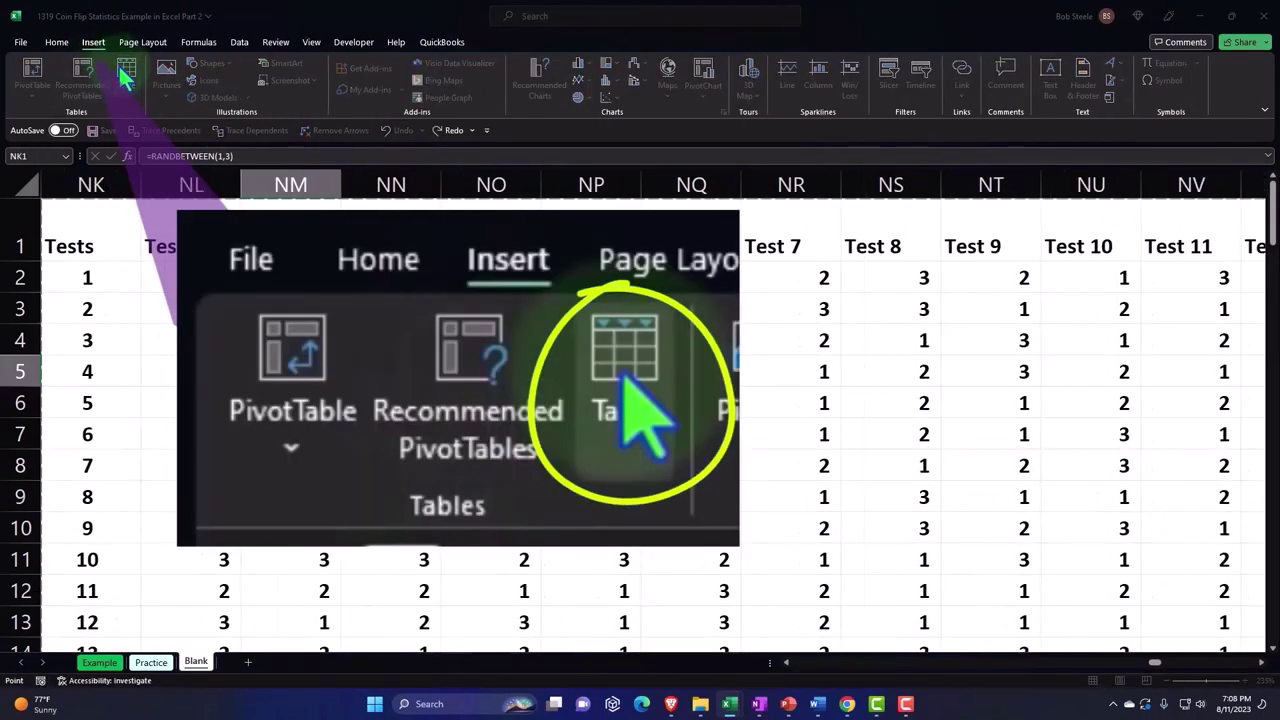
pyautogui.press('Return')
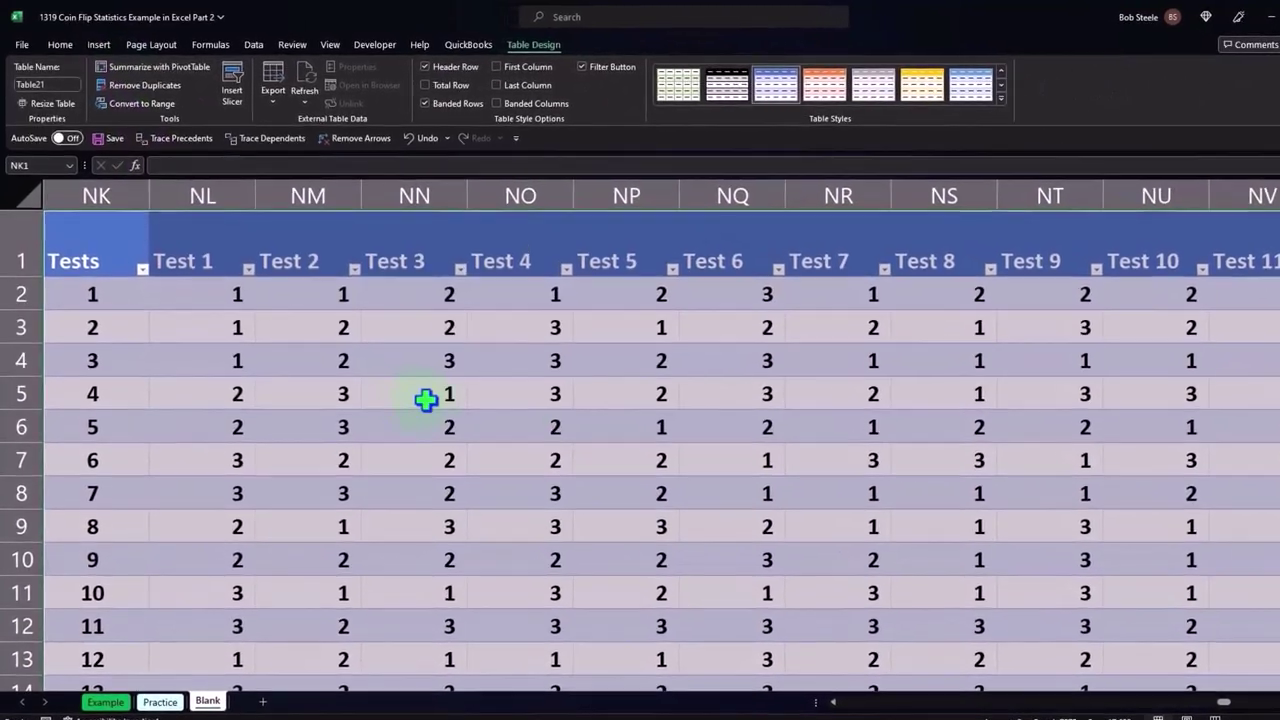
pyautogui.click(466, 394)
pyautogui.press('Left')
pyautogui.press('Left')
pyautogui.press('Left')
pyautogui.press('Left')
pyautogui.press('Left')
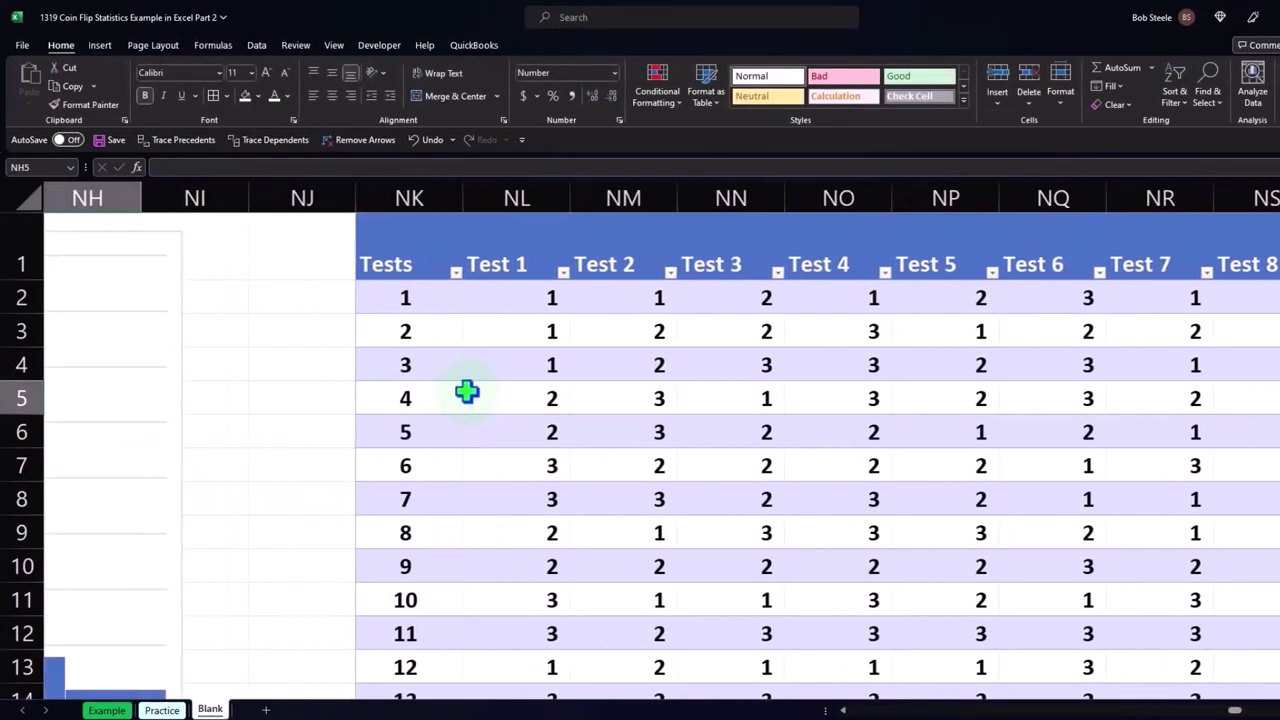
pyautogui.doubleClick(636, 334)
# Step: Copy the Tests through Test 100 table, rows 1–75, to the clipboard
pyautogui.press('Return')
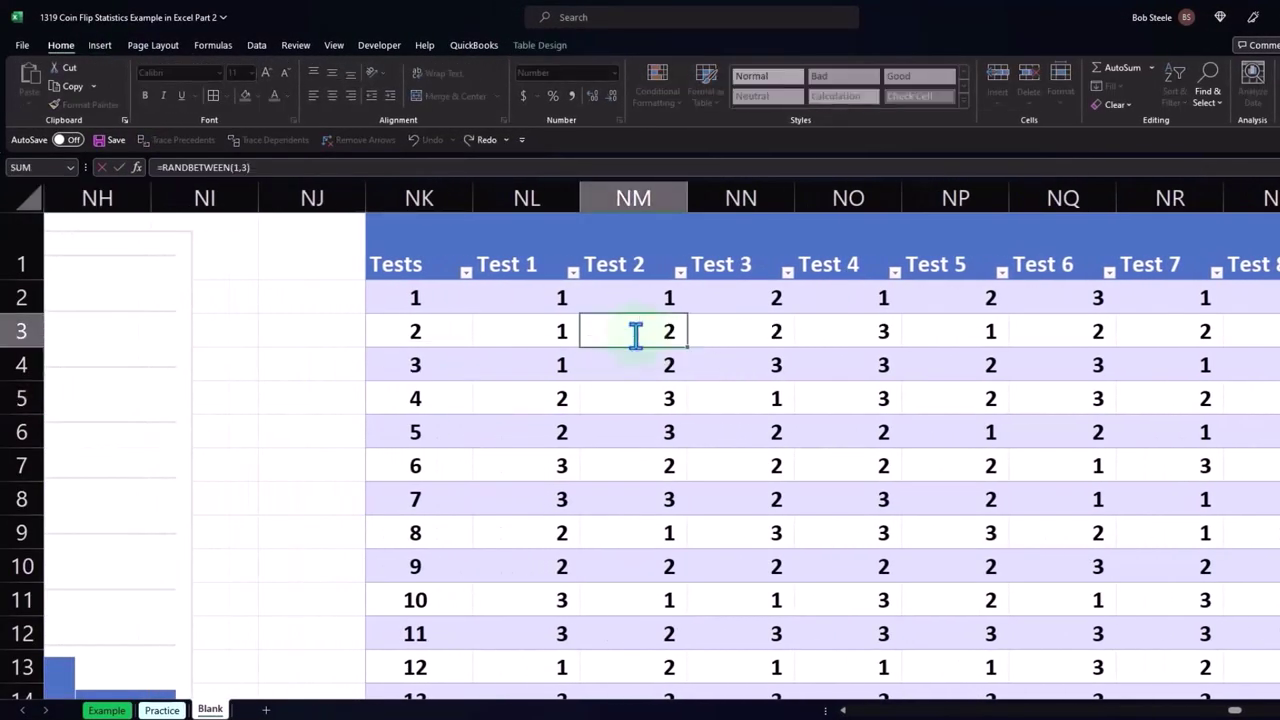
pyautogui.moveTo(415, 244); pyautogui.dragTo(1226, 650)
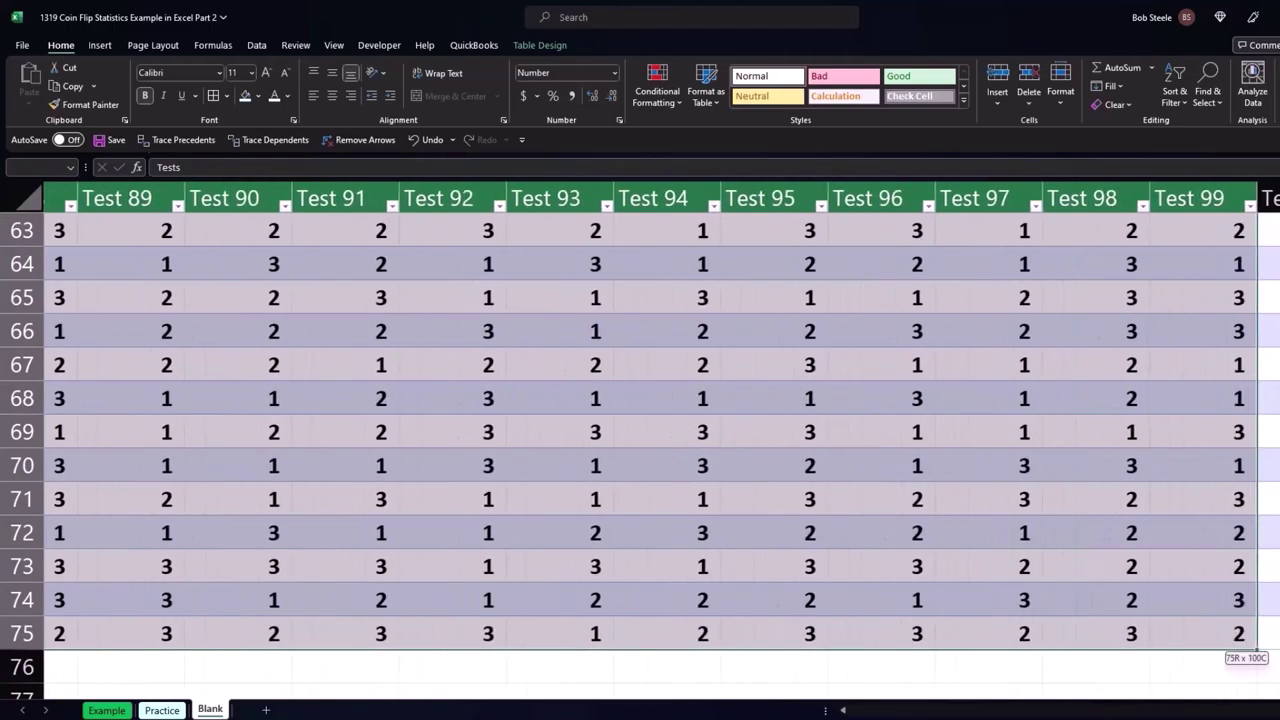
pyautogui.moveTo(1226, 650); pyautogui.dragTo(1210, 636)
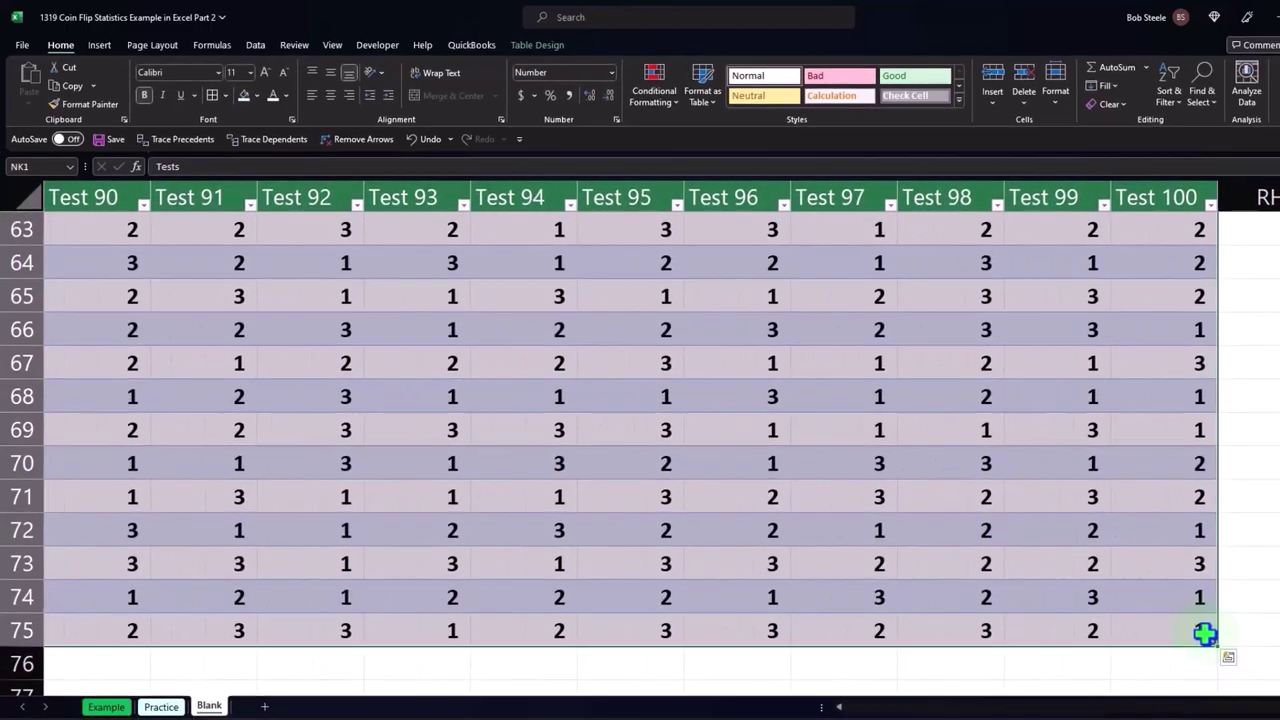
pyautogui.hotkey('ctrl', 'c')
pyautogui.scroll(6, 1116, 552)
pyautogui.scroll(2, 1116, 552)
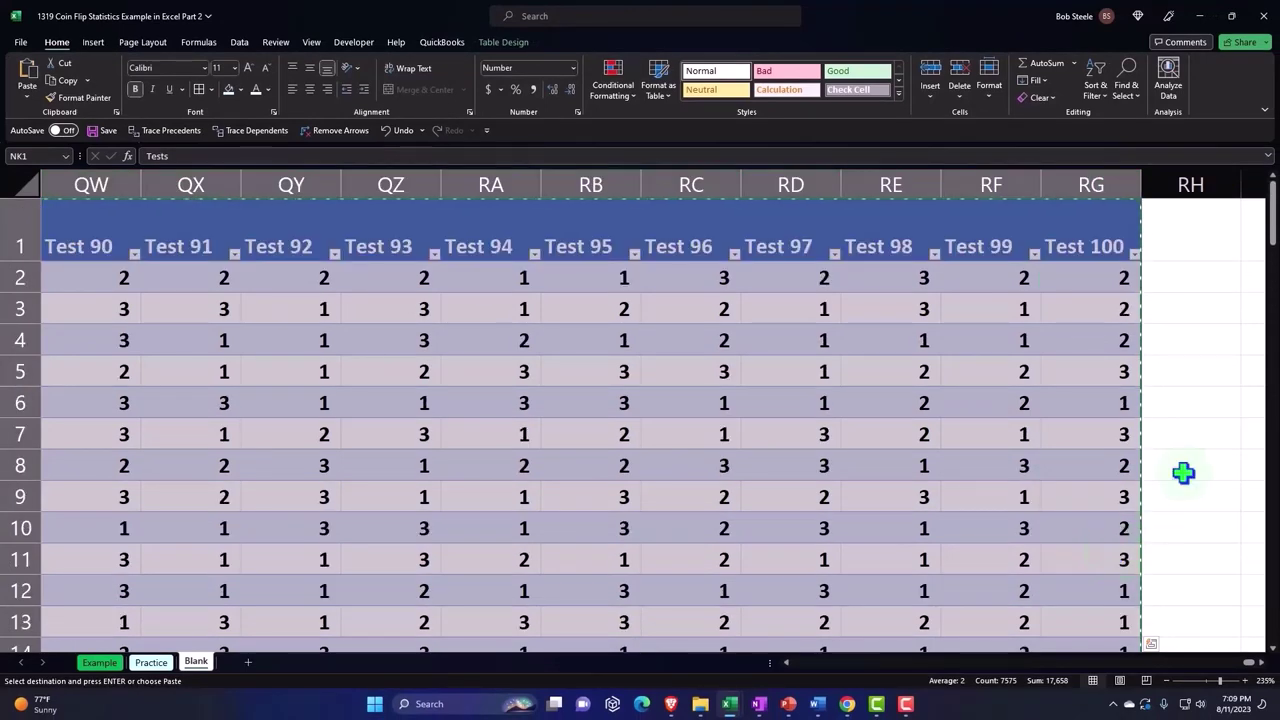
pyautogui.click(1203, 260)
pyautogui.press('Right')
pyautogui.press('Right')
pyautogui.press('Right')
pyautogui.press('Right')
pyautogui.press('Right')
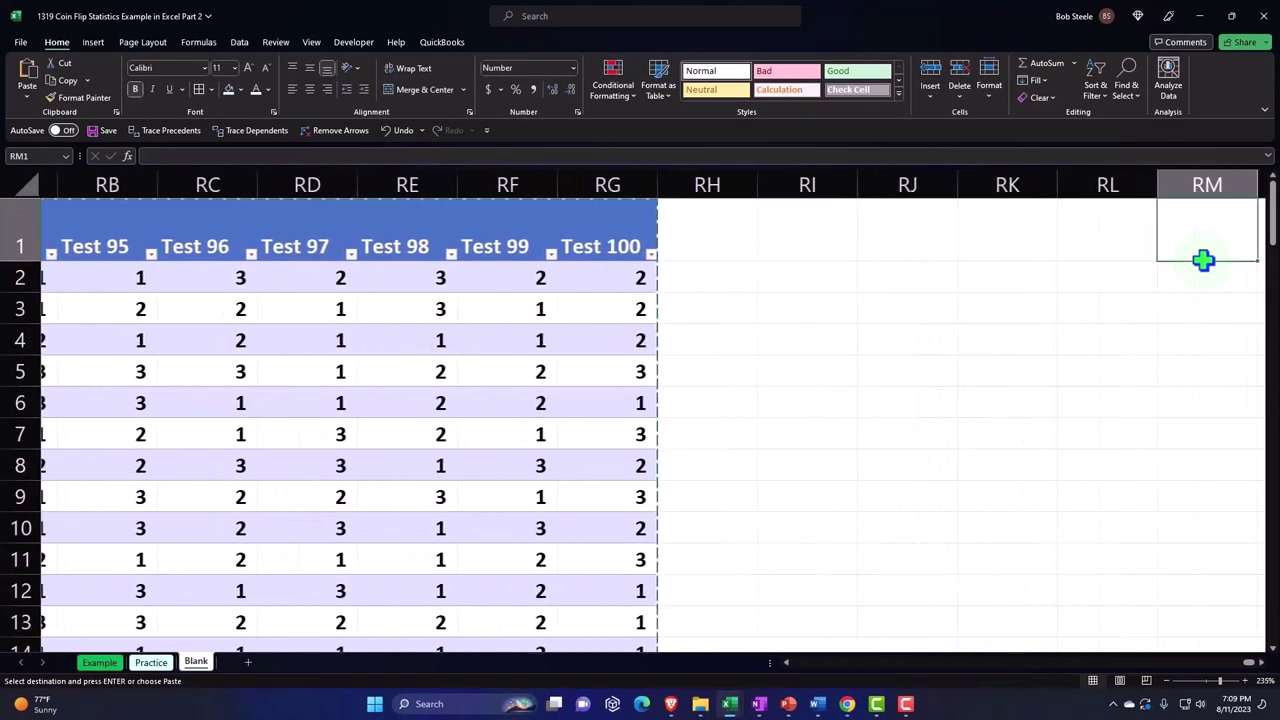
# Step: Paste the copied test table as values only starting at cell RI1
pyautogui.click(814, 224)
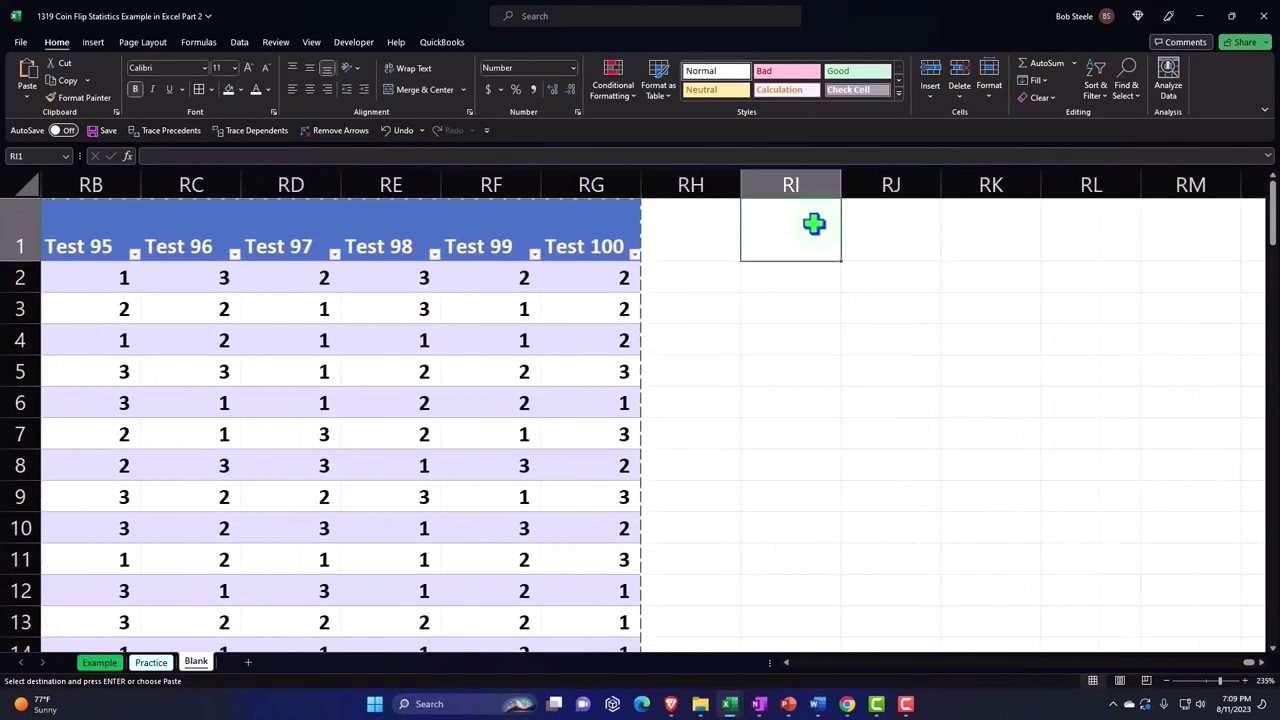
pyautogui.rightClick(814, 224)
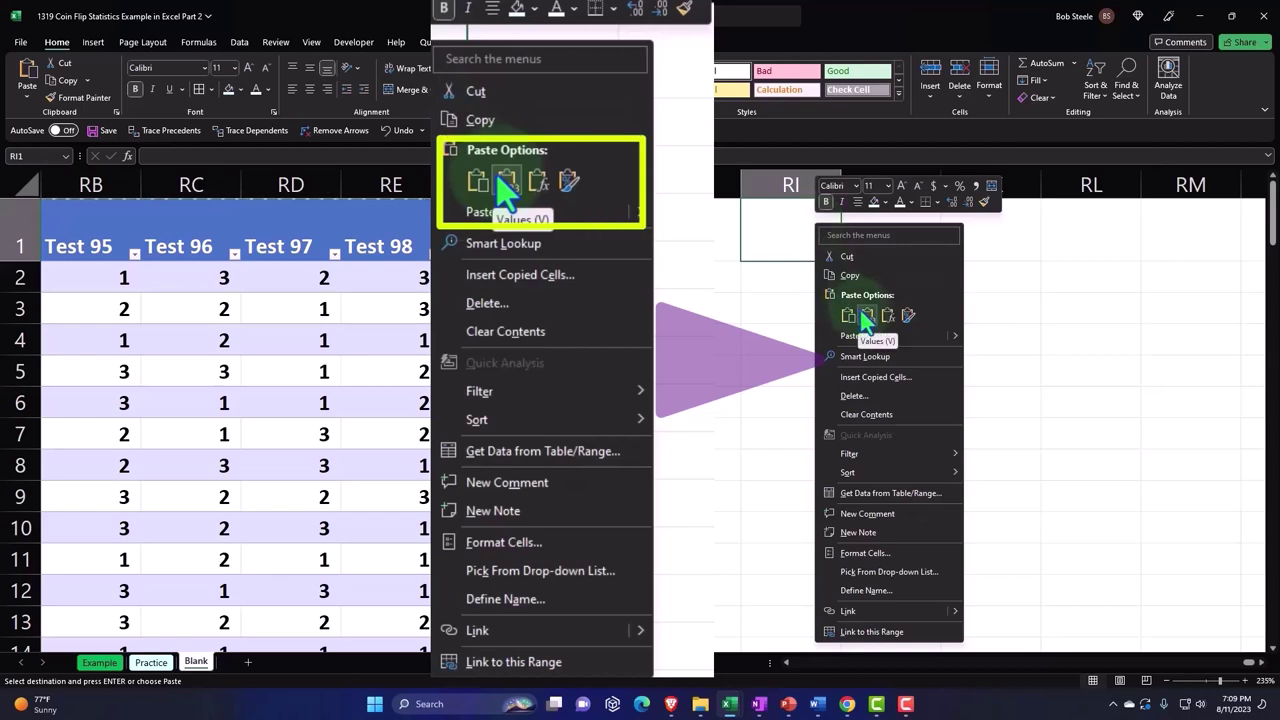
pyautogui.click(865, 318)
pyautogui.click(865, 332)
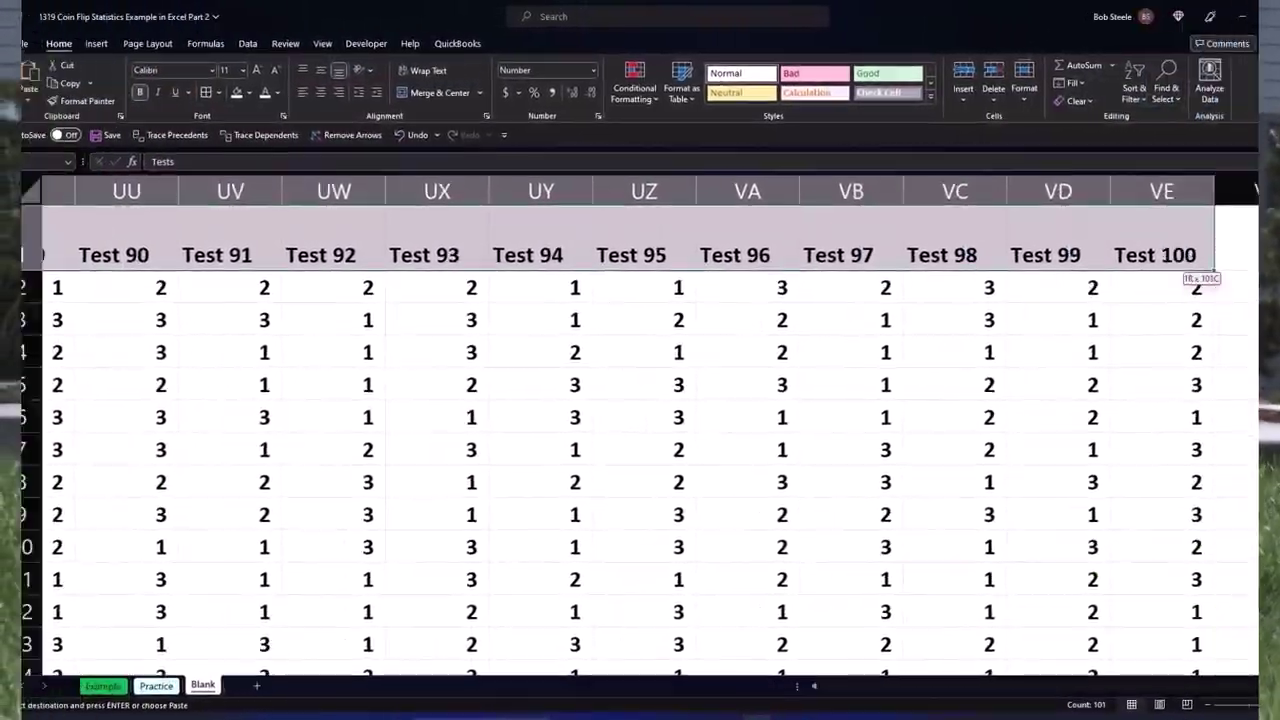
# Step: Fill the pasted header row black and centre the Tests header
pyautogui.moveTo(118, 20); pyautogui.dragTo(120, 55)
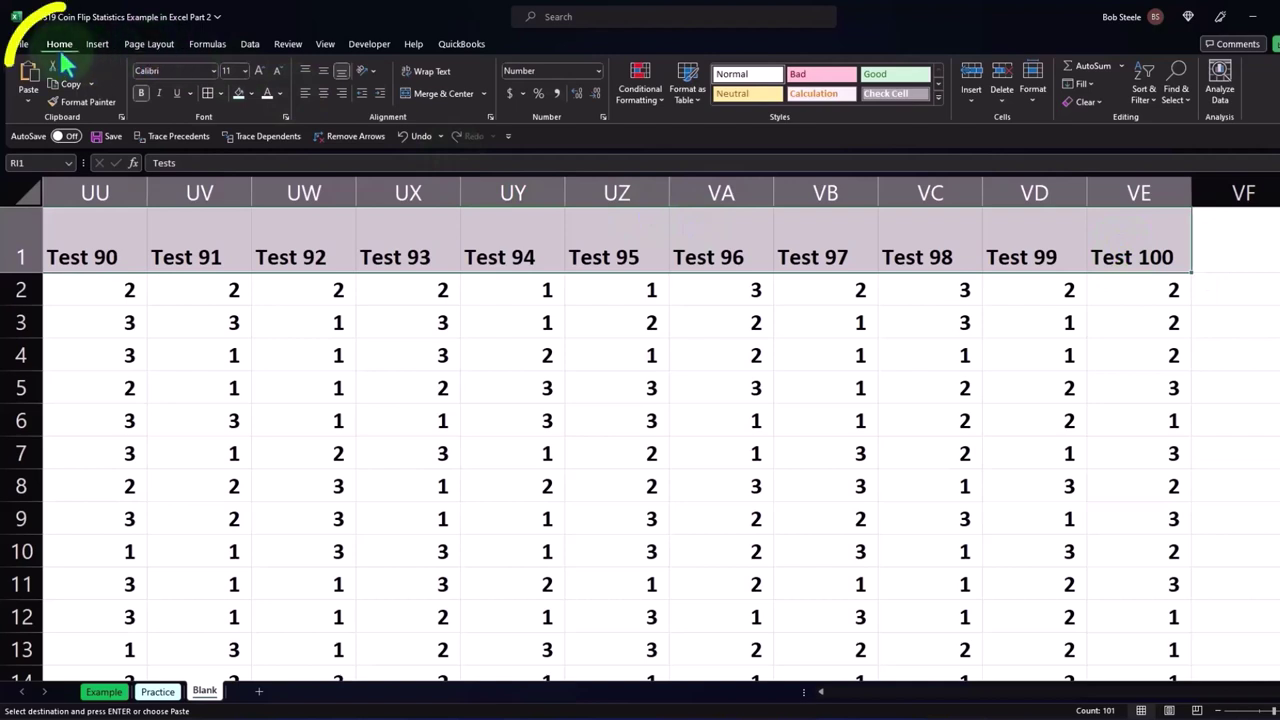
pyautogui.click(250, 93)
pyautogui.click(249, 131)
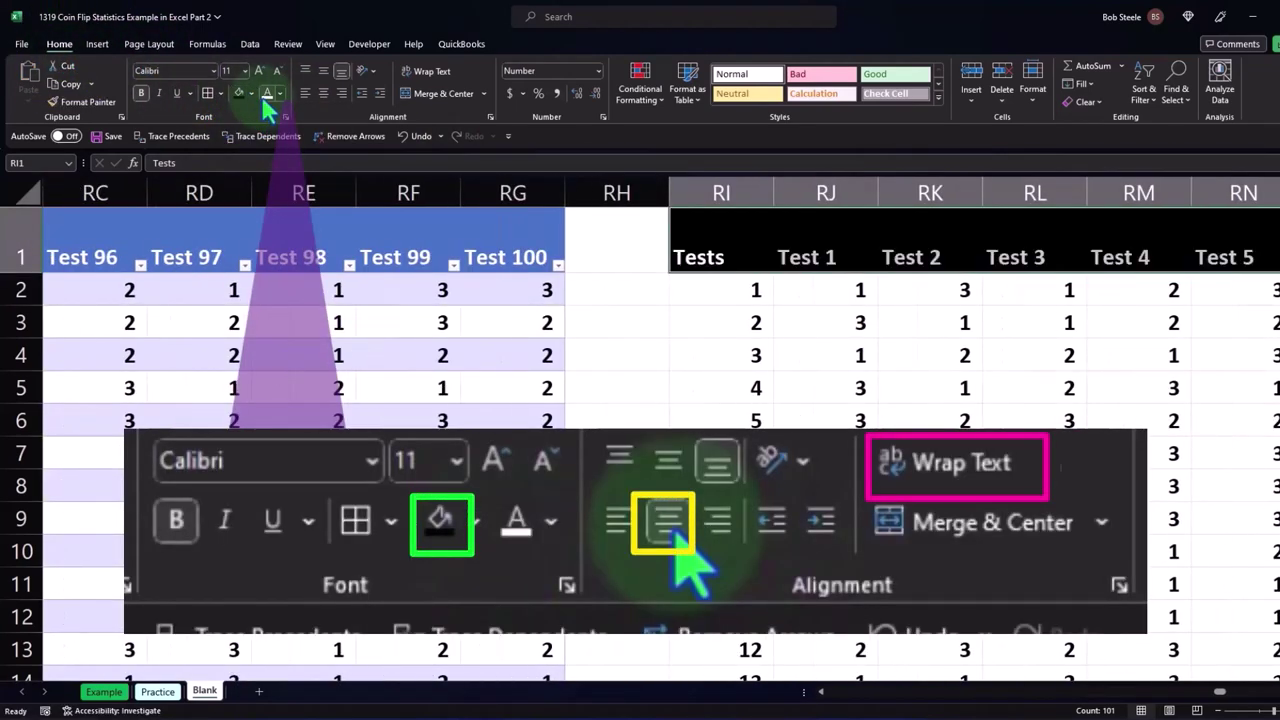
pyautogui.click(324, 92)
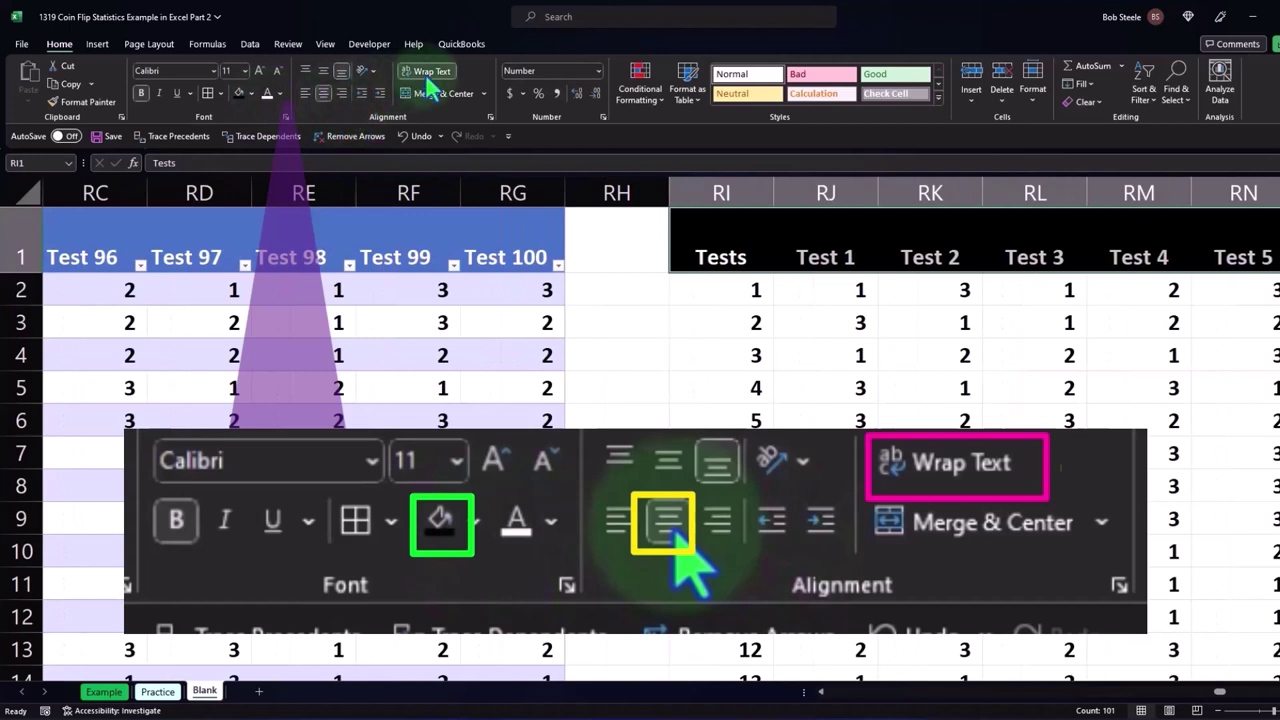
# Step: Give the pasted results in RI2:VE75 a light blue fill
pyautogui.click(720, 289)
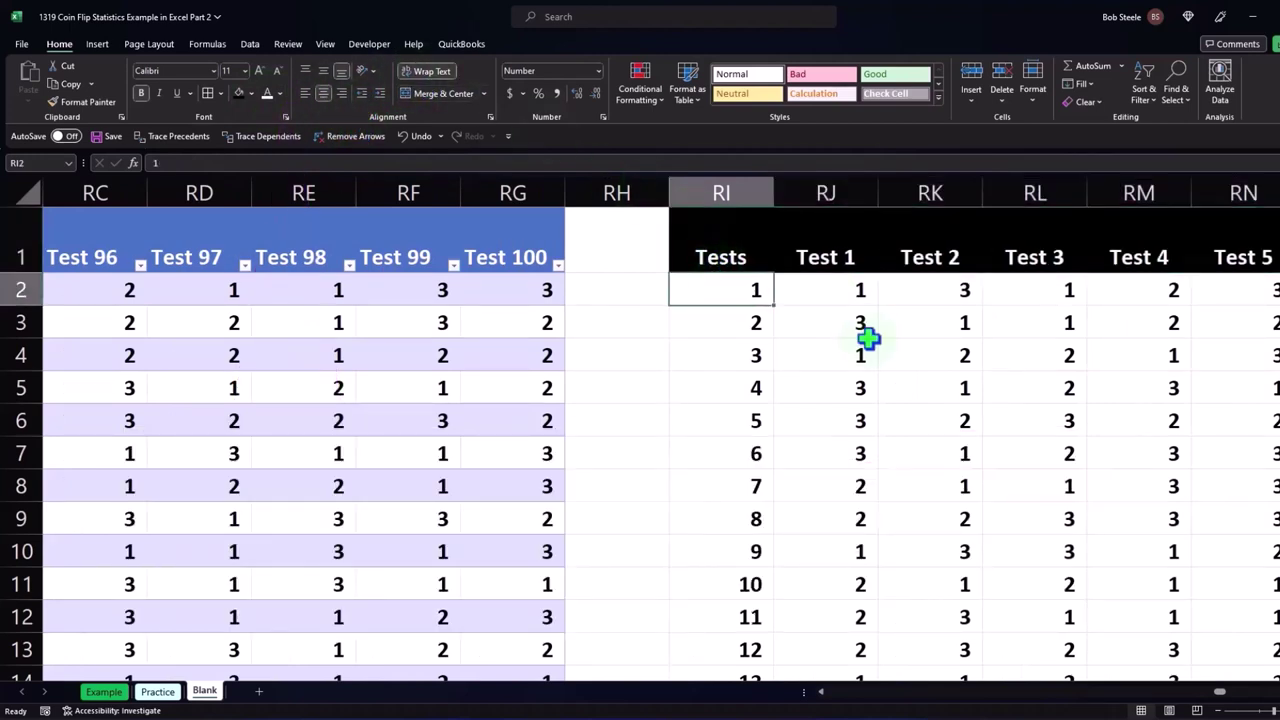
pyautogui.moveTo(868, 338); pyautogui.dragTo(1190, 655)
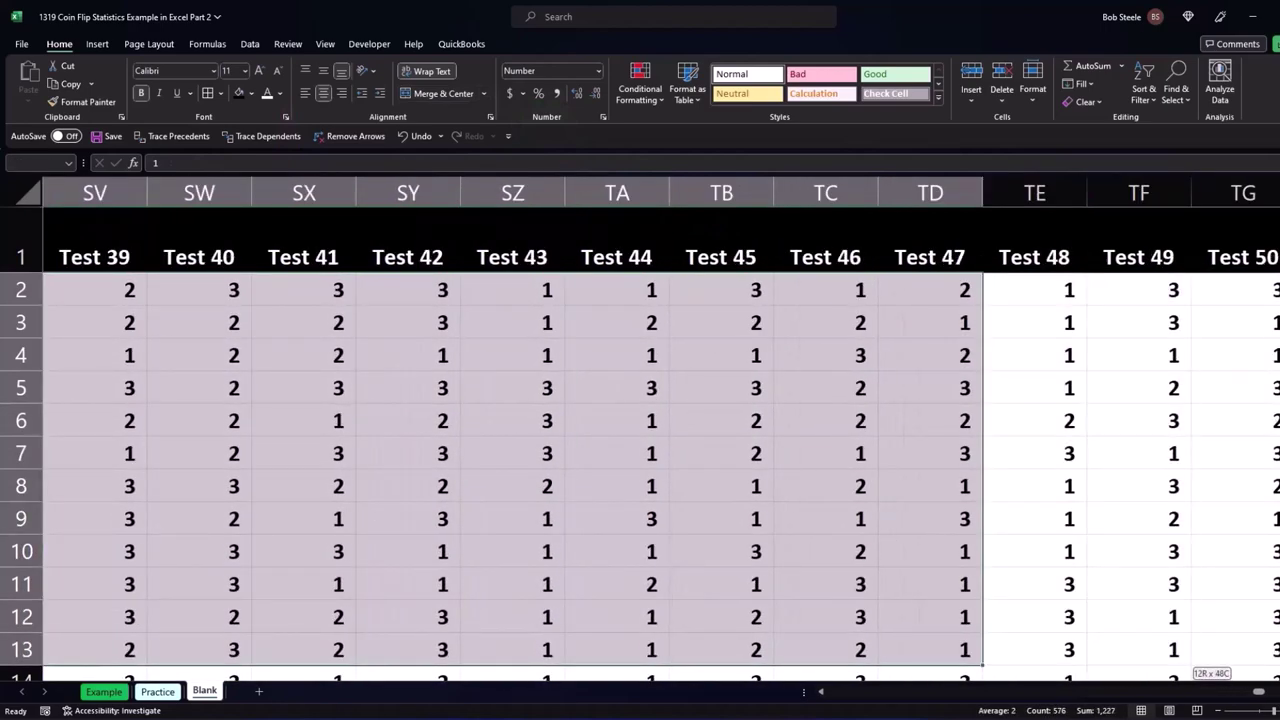
pyautogui.moveTo(1190, 660)
pyautogui.mouseDown()
pyautogui.moveTo(1178, 648)
pyautogui.moveTo(1067, 703)
pyautogui.mouseUp()
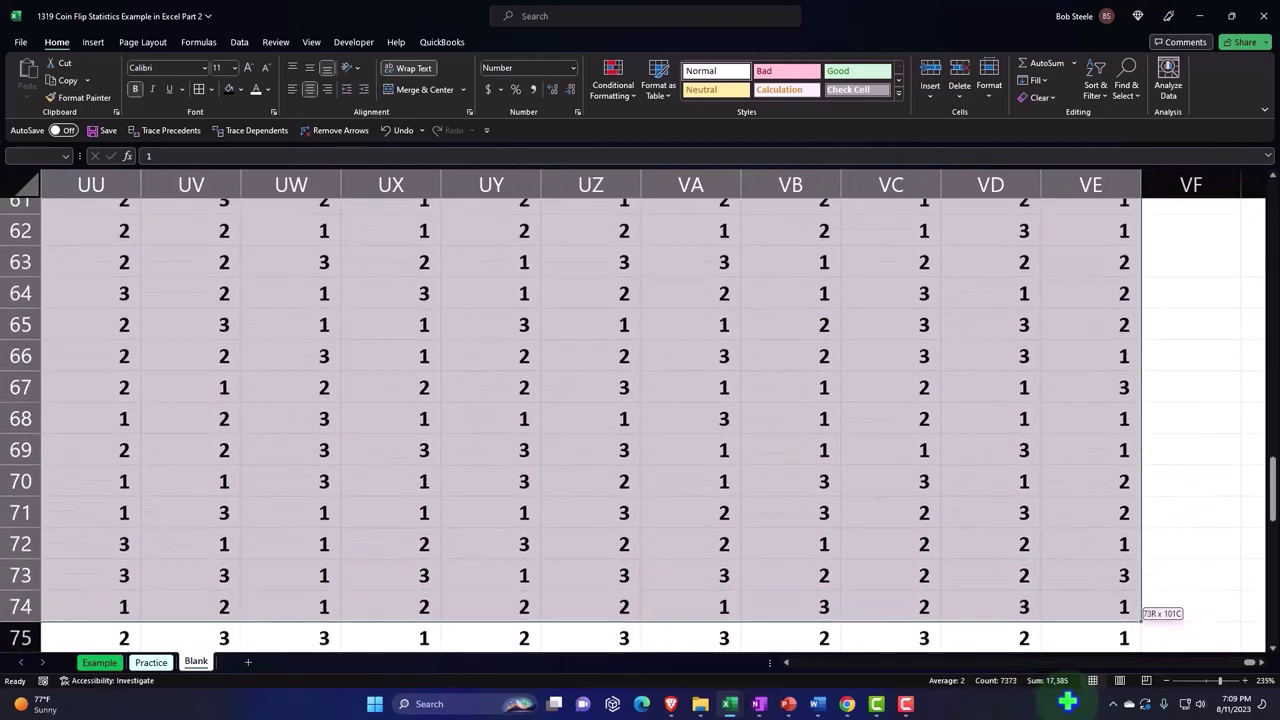
pyautogui.moveTo(1067, 703); pyautogui.dragTo(1071, 609)
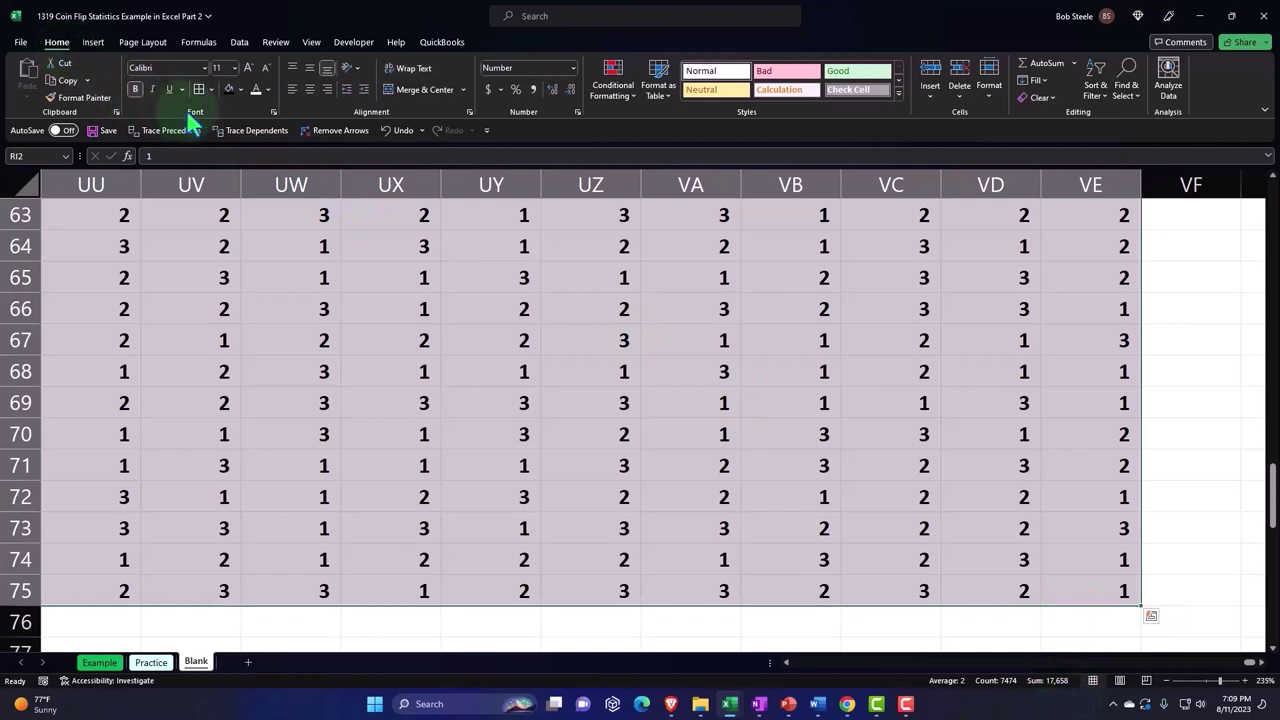
pyautogui.hotkey('ctrl', 'BackSpace')
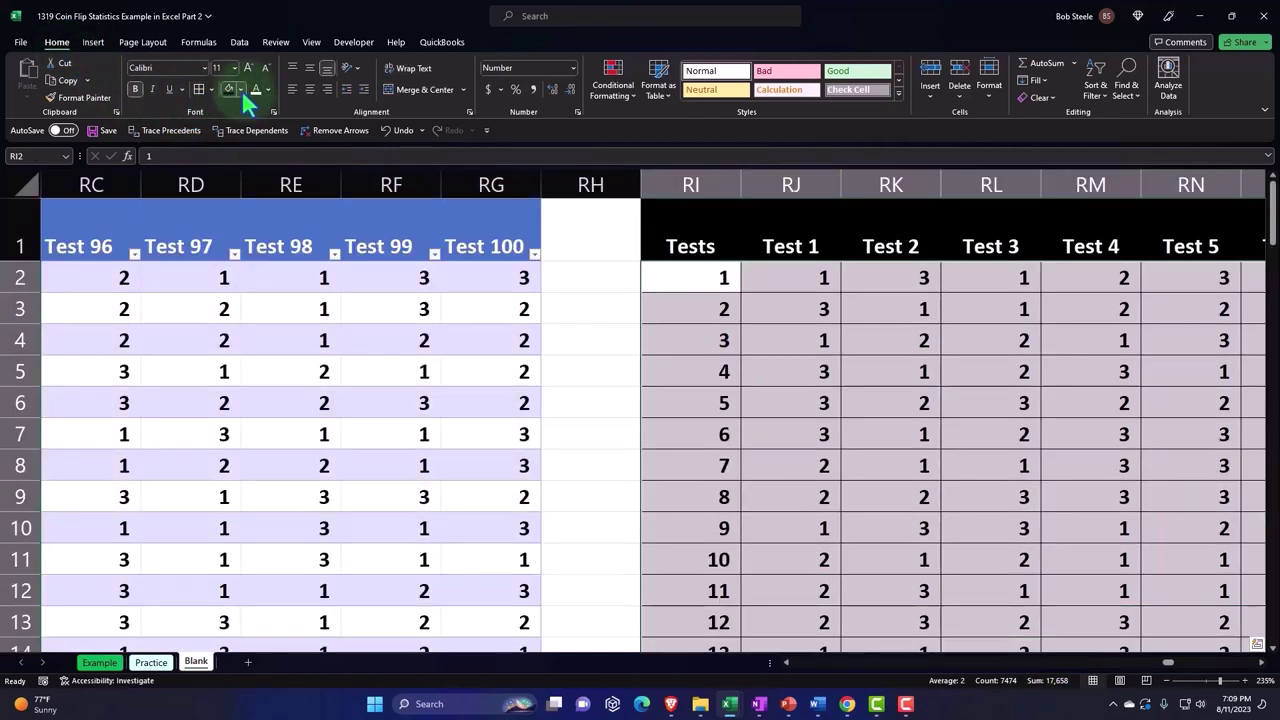
pyautogui.click(241, 89)
pyautogui.click(228, 253)
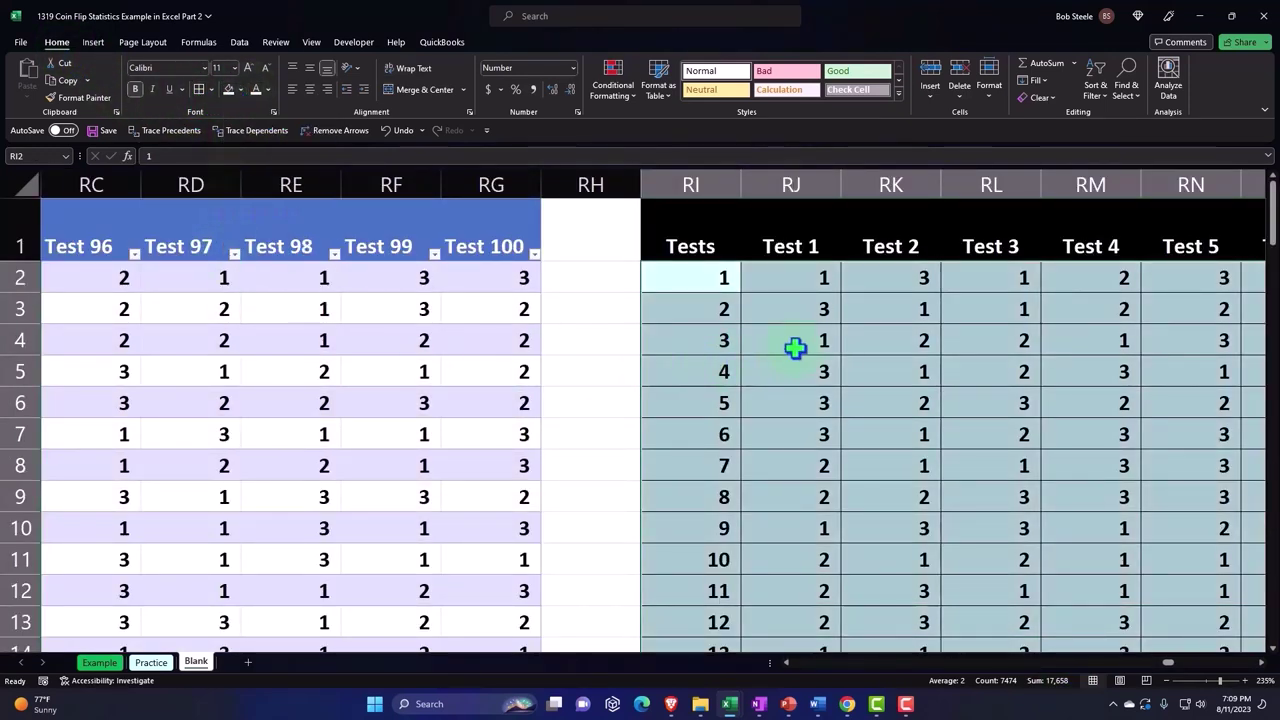
pyautogui.scroll(-5, 795, 348)
pyautogui.scroll(-11, 795, 348)
pyautogui.scroll(-4, 795, 348)
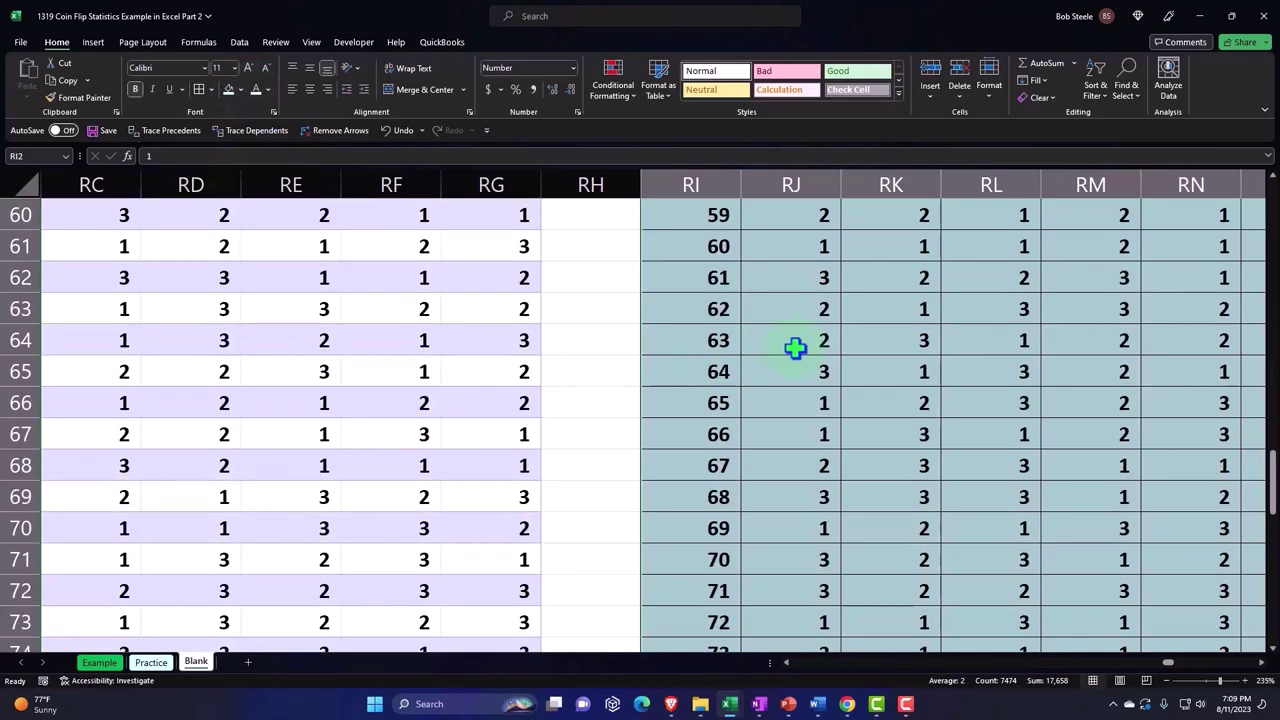
pyautogui.scroll(-4, 795, 348)
# Step: Label RI76 'Heads' and count heads with =COUNTIF(RJ2:RJ75,1) in RJ76
pyautogui.click(698, 342)
pyautogui.write('Heads')
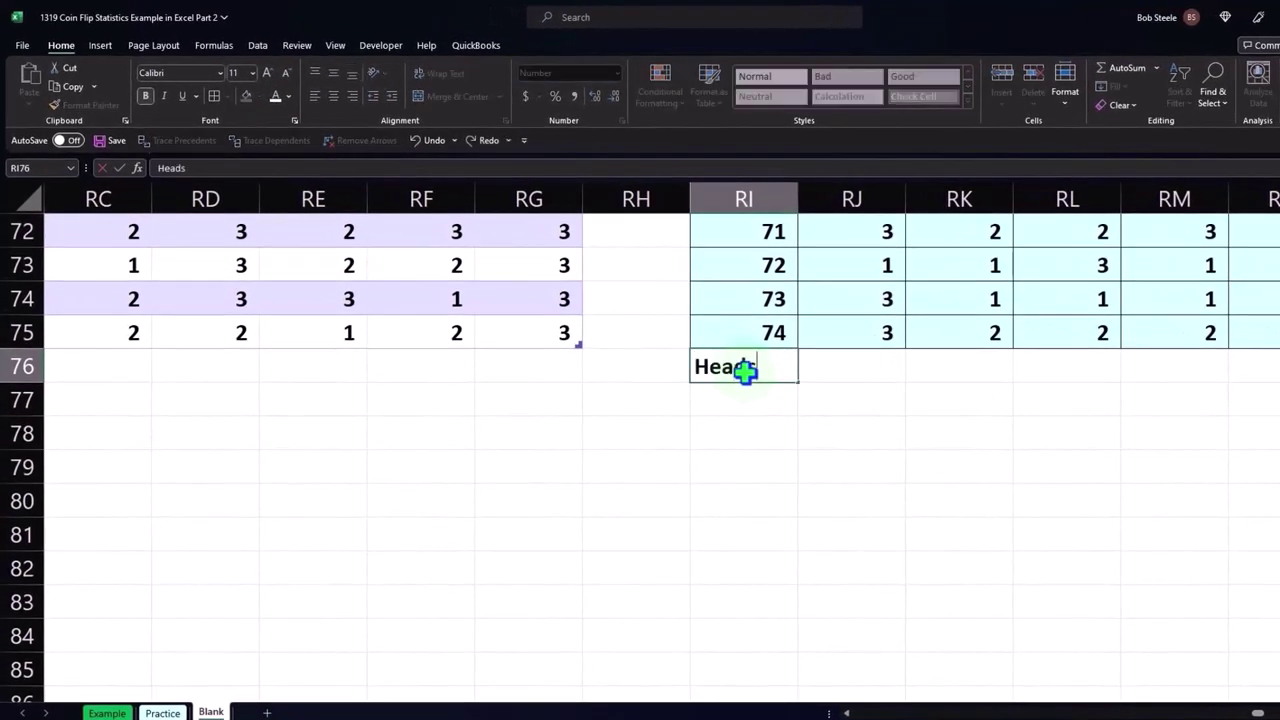
pyautogui.press('Tab')
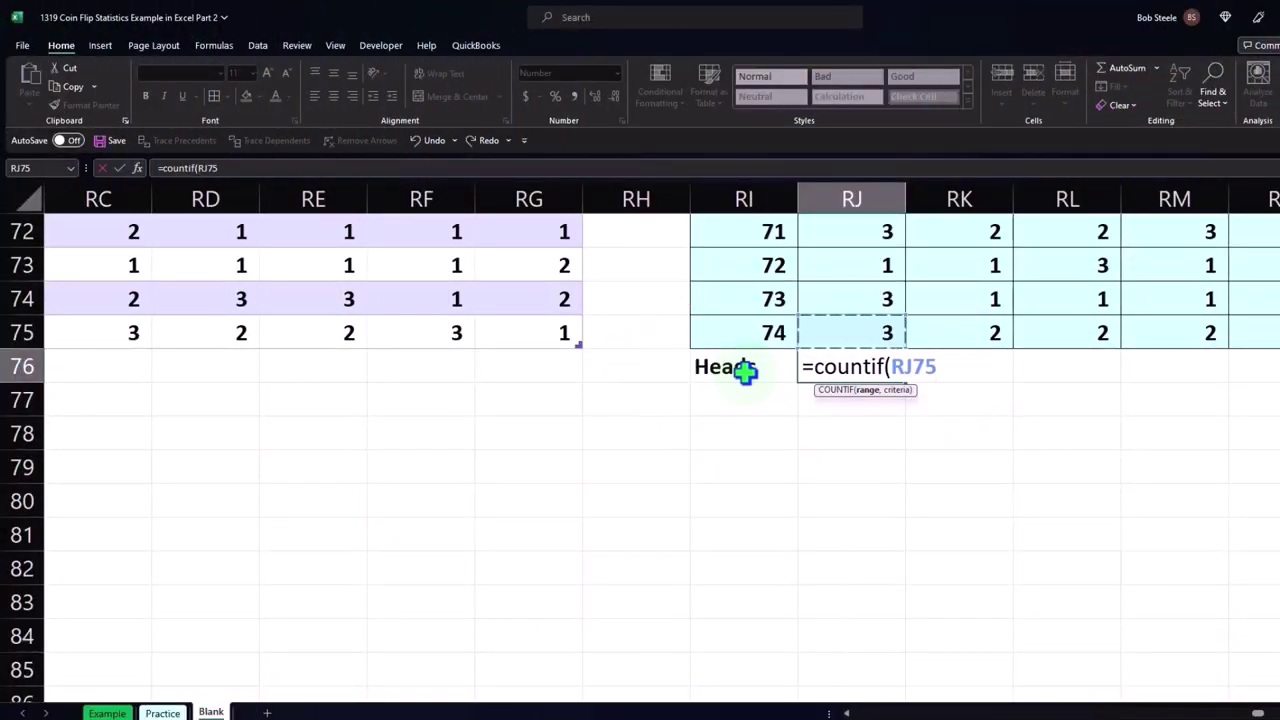
pyautogui.hotkey('ctrl', 'shift', 'Up')
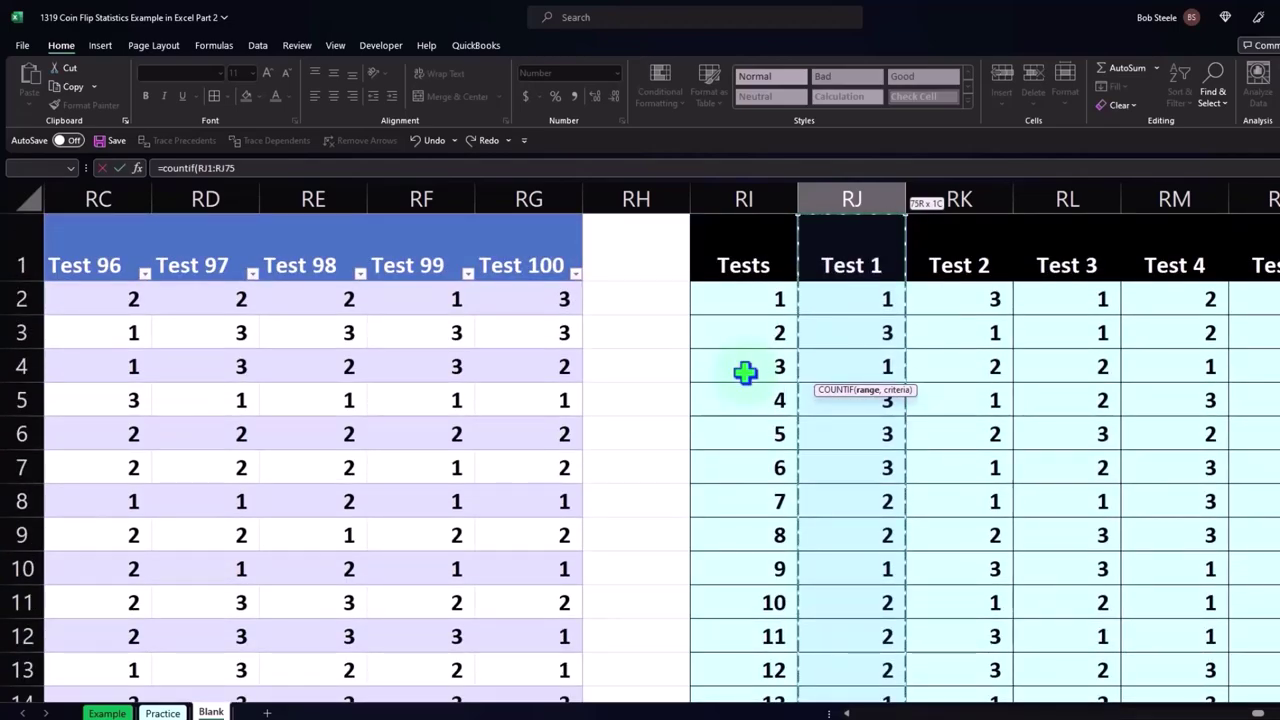
pyautogui.hotkey('shift', 'Down')
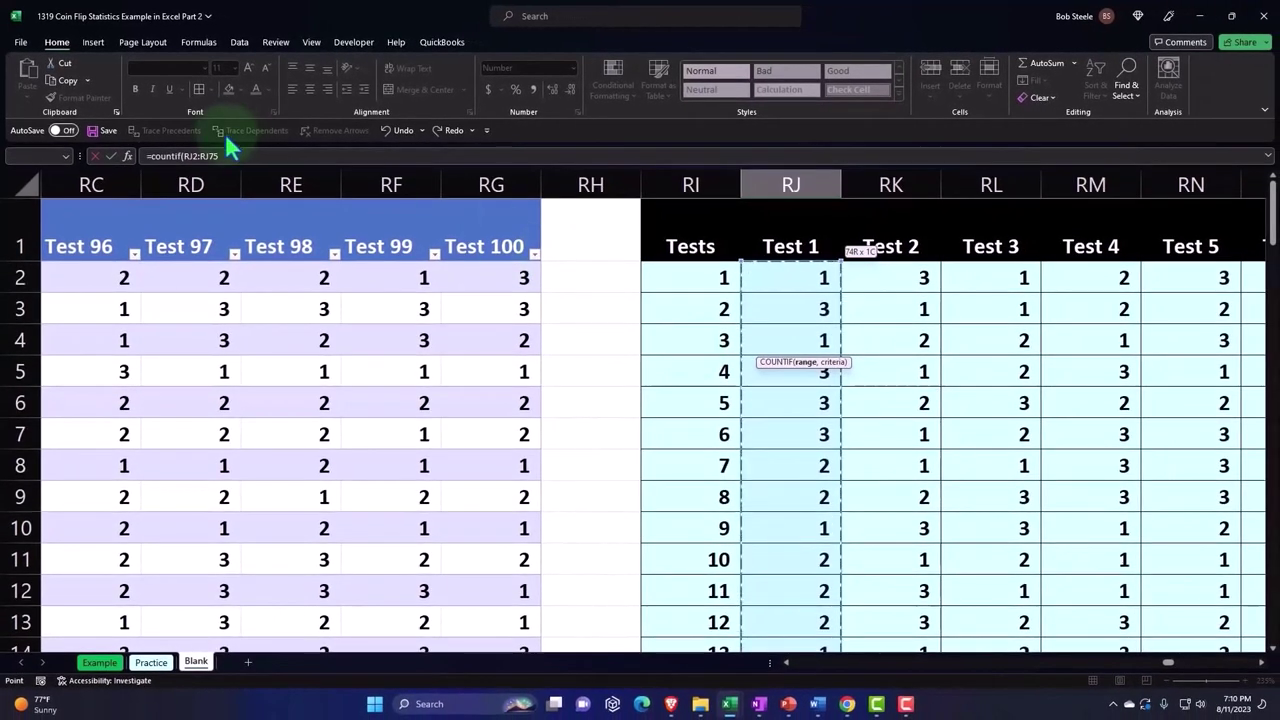
pyautogui.click(229, 155)
pyautogui.write(',1)')
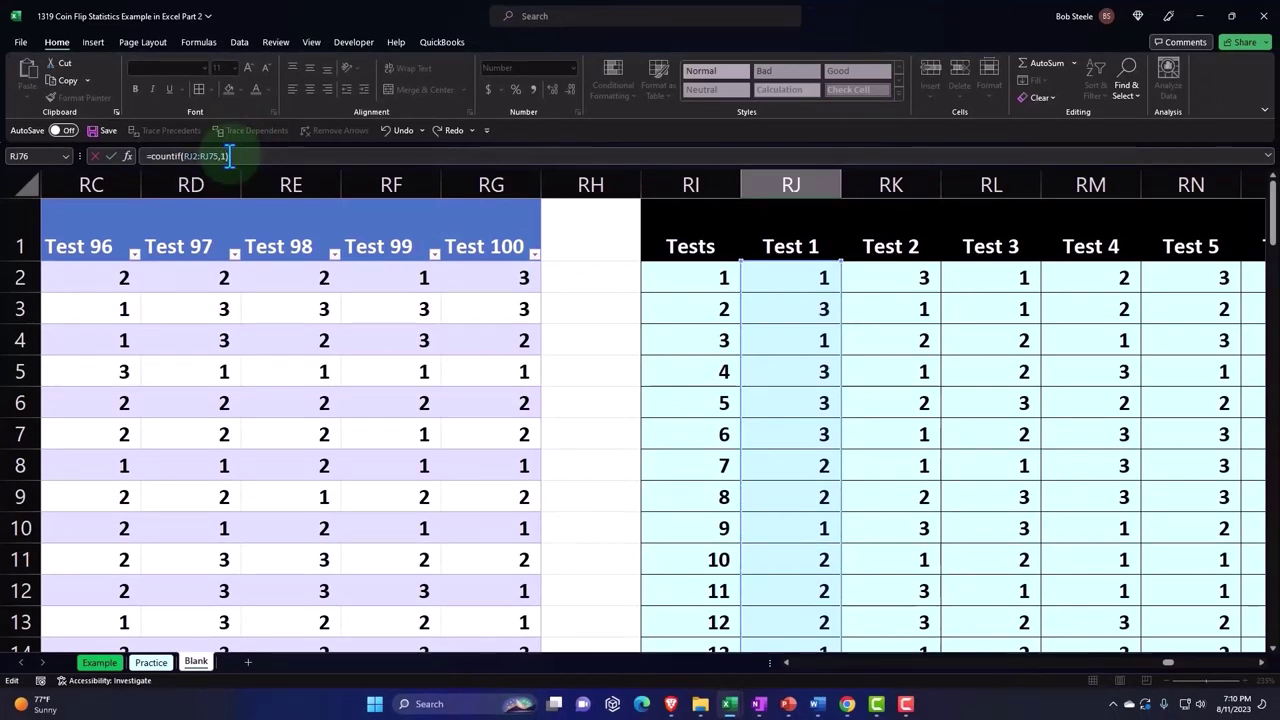
pyautogui.press('Return')
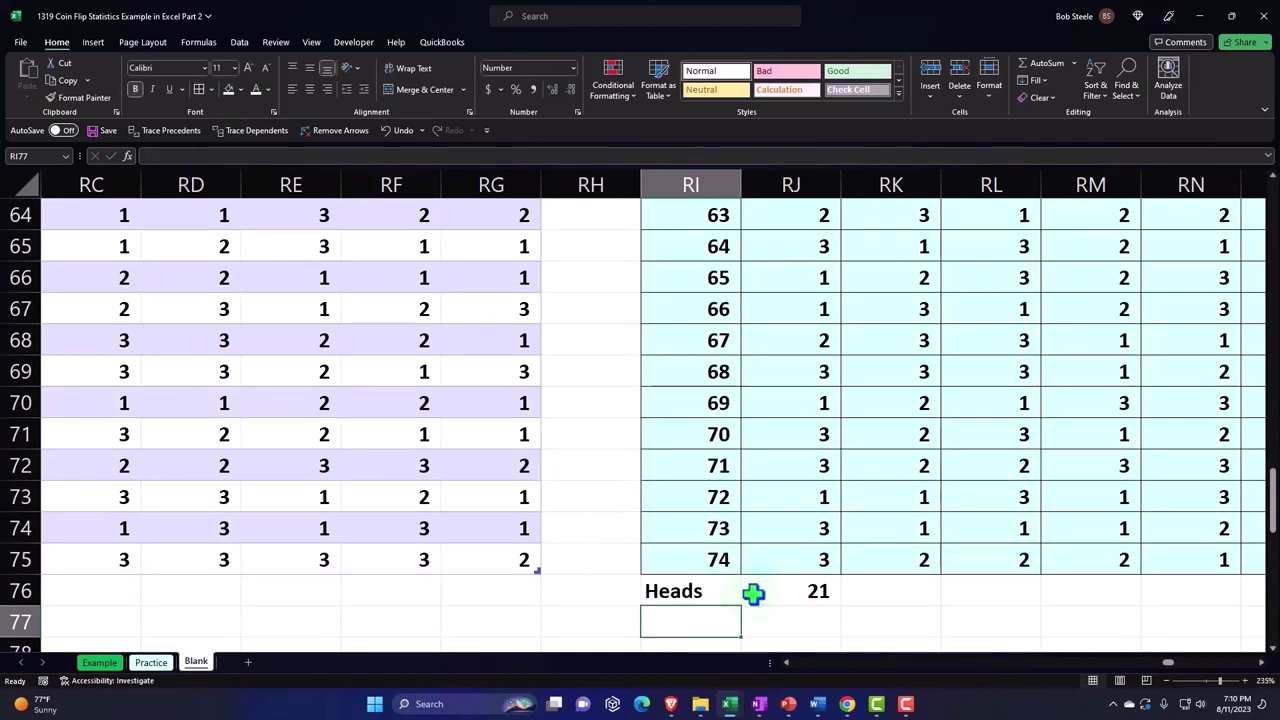
# Step: Label RI77 'Tails' and compute the tails count with =RI75-RJ76 in RJ77
pyautogui.write('Tails')
pyautogui.press('Tab')
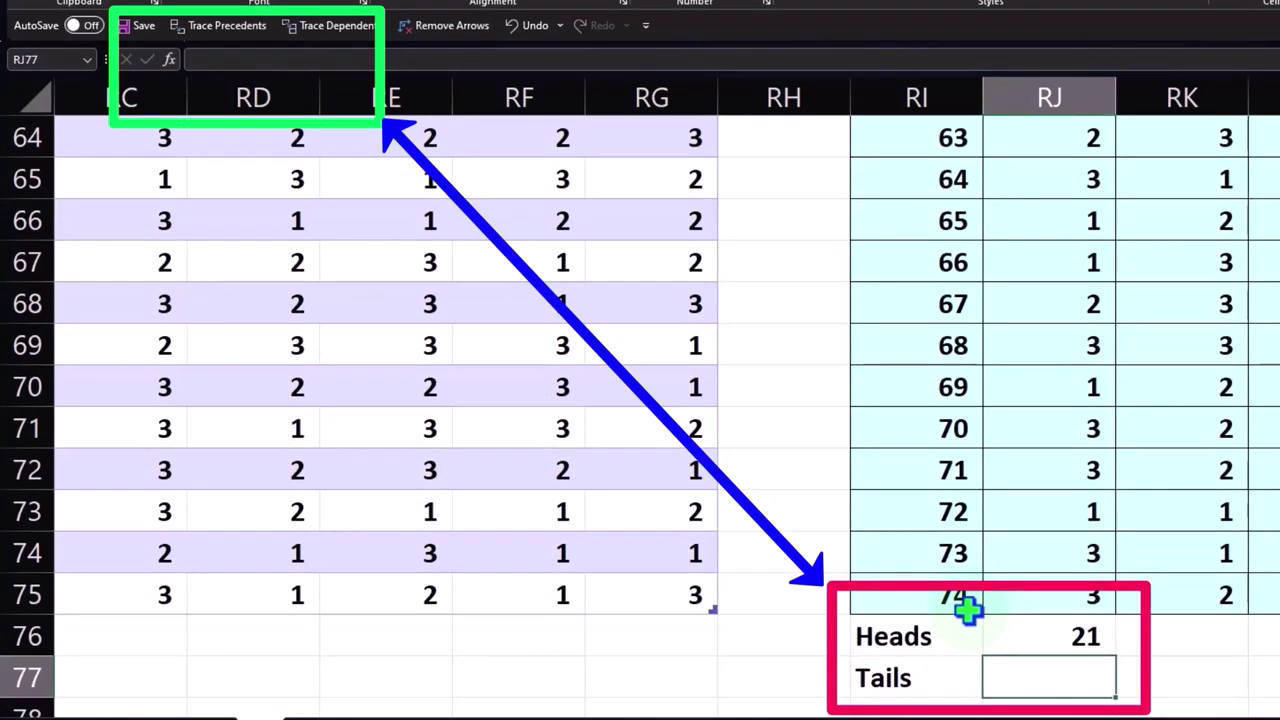
pyautogui.write('=')
pyautogui.click(968, 607)
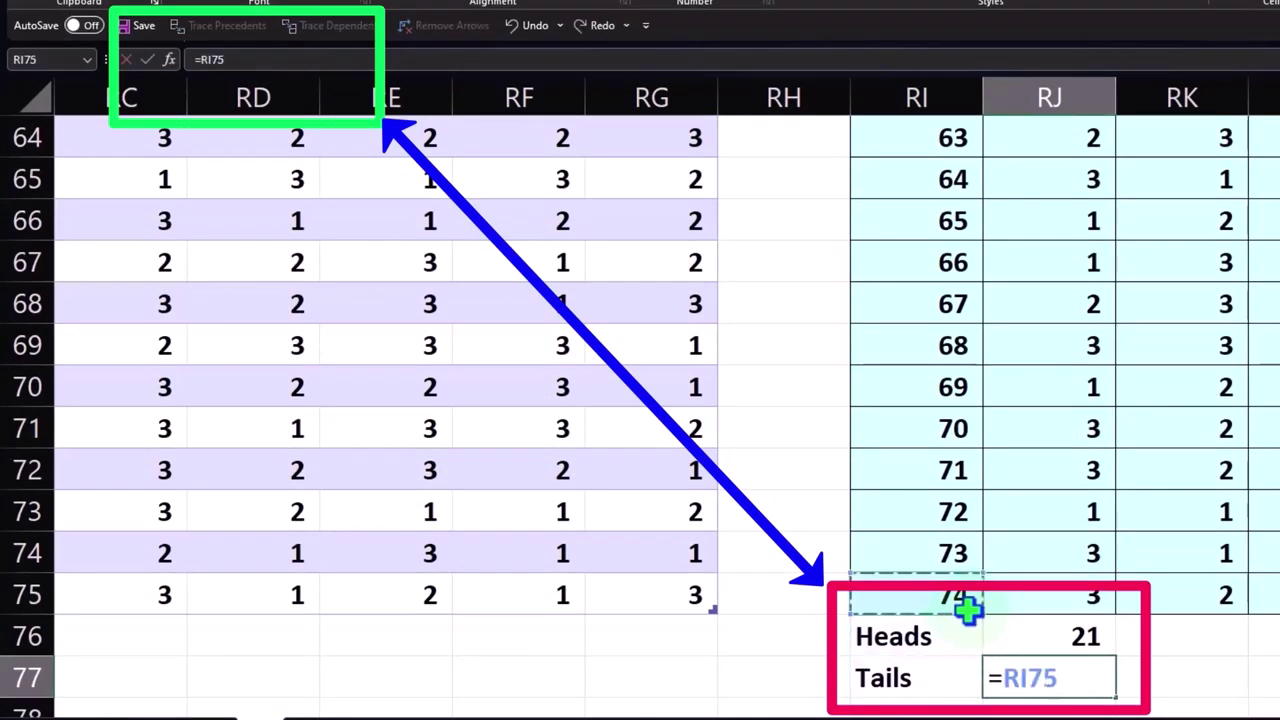
pyautogui.press('Up')
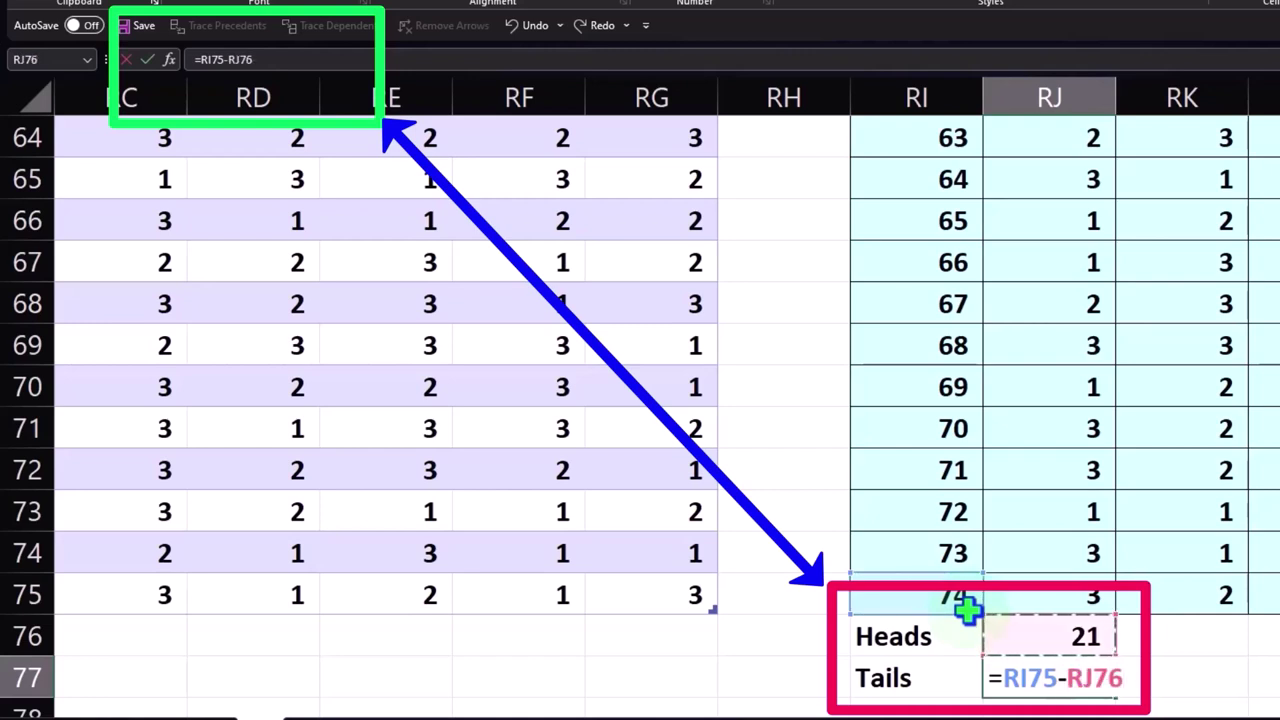
pyautogui.press('Return')
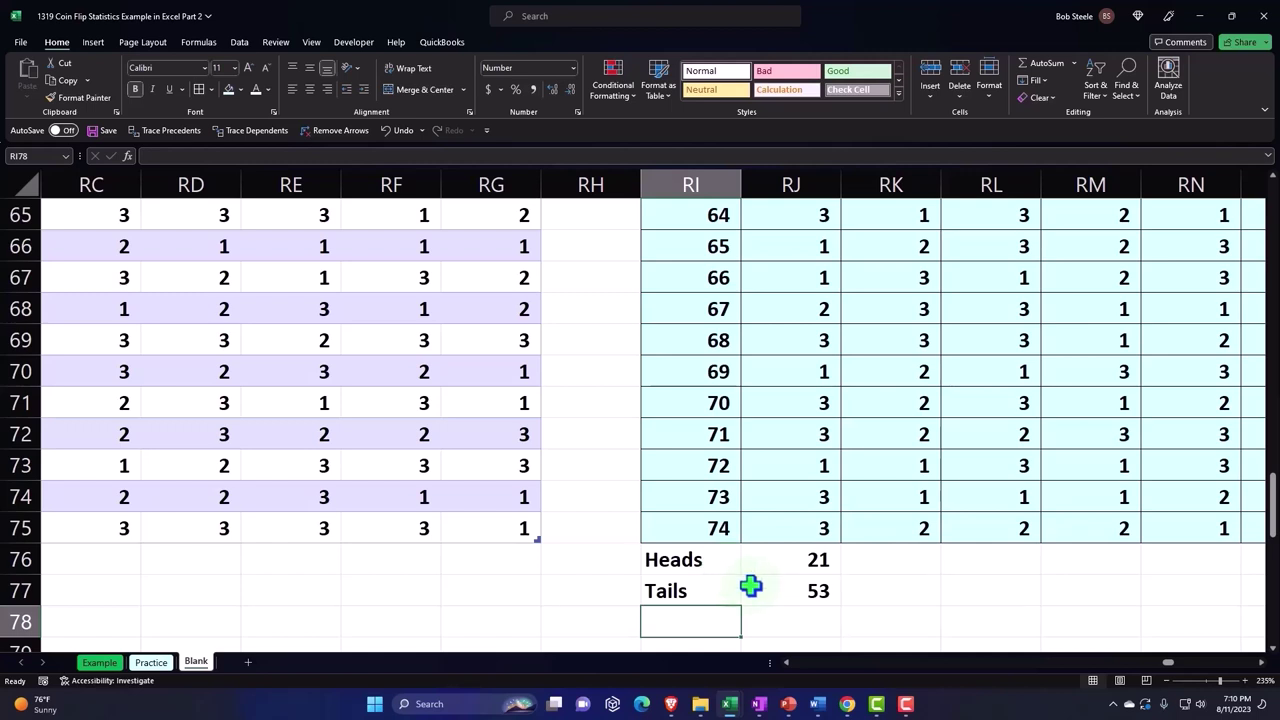
# Step: Add a Totals label in RI78 with =SUM(RJ76:RJ77) giving 74, then select the Tails cell RJ77
pyautogui.write('Totals')
pyautogui.press('Tab')
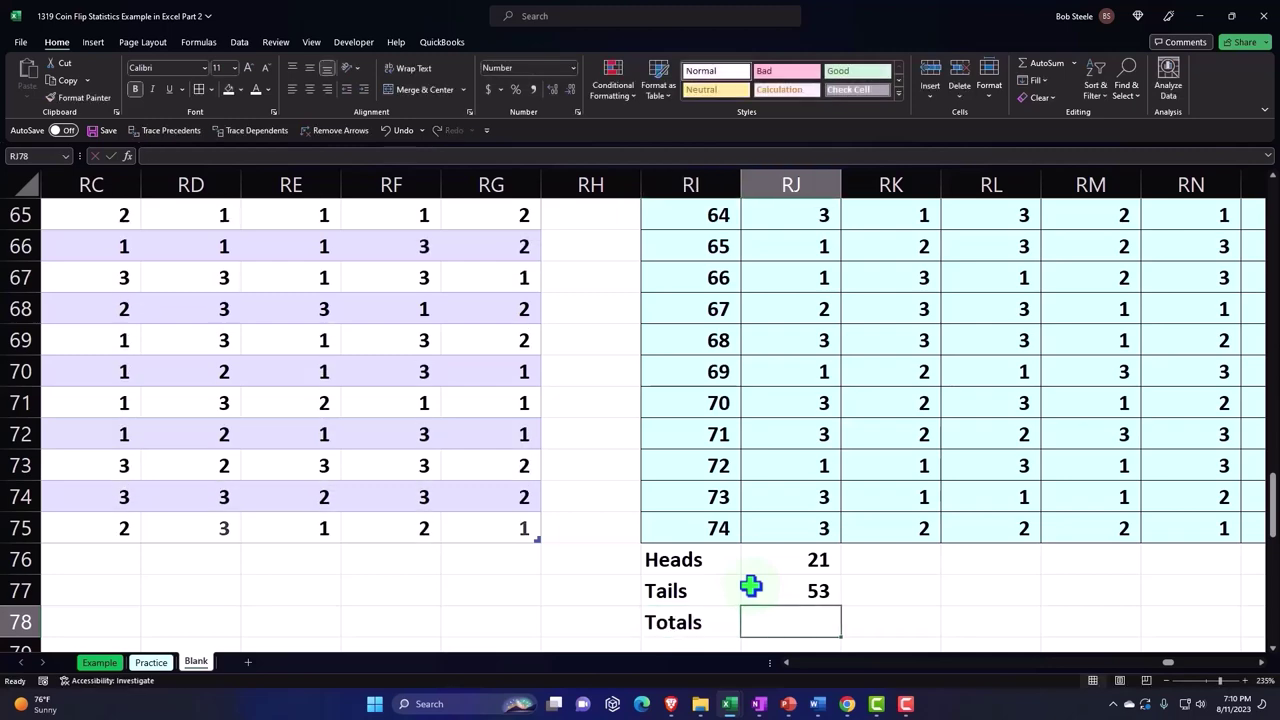
pyautogui.write('=sum(')
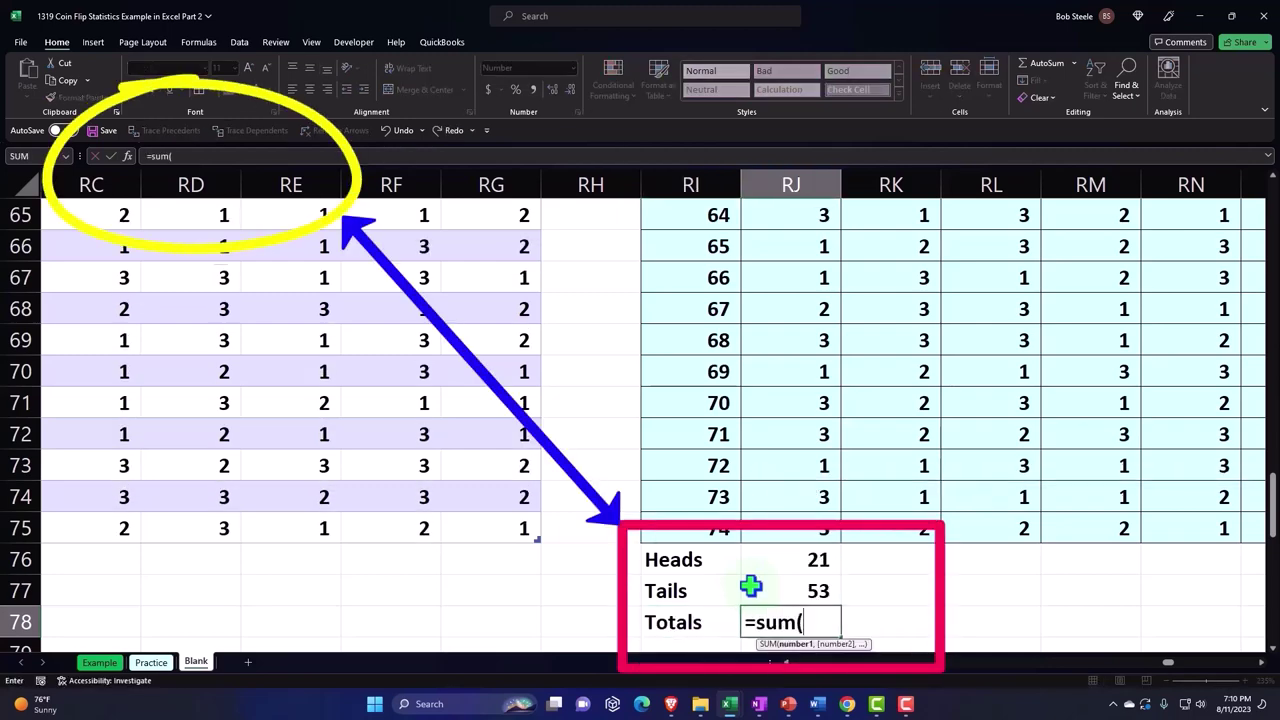
pyautogui.press('Up')
pyautogui.hotkey('shift', 'Up')
pyautogui.press('Return')
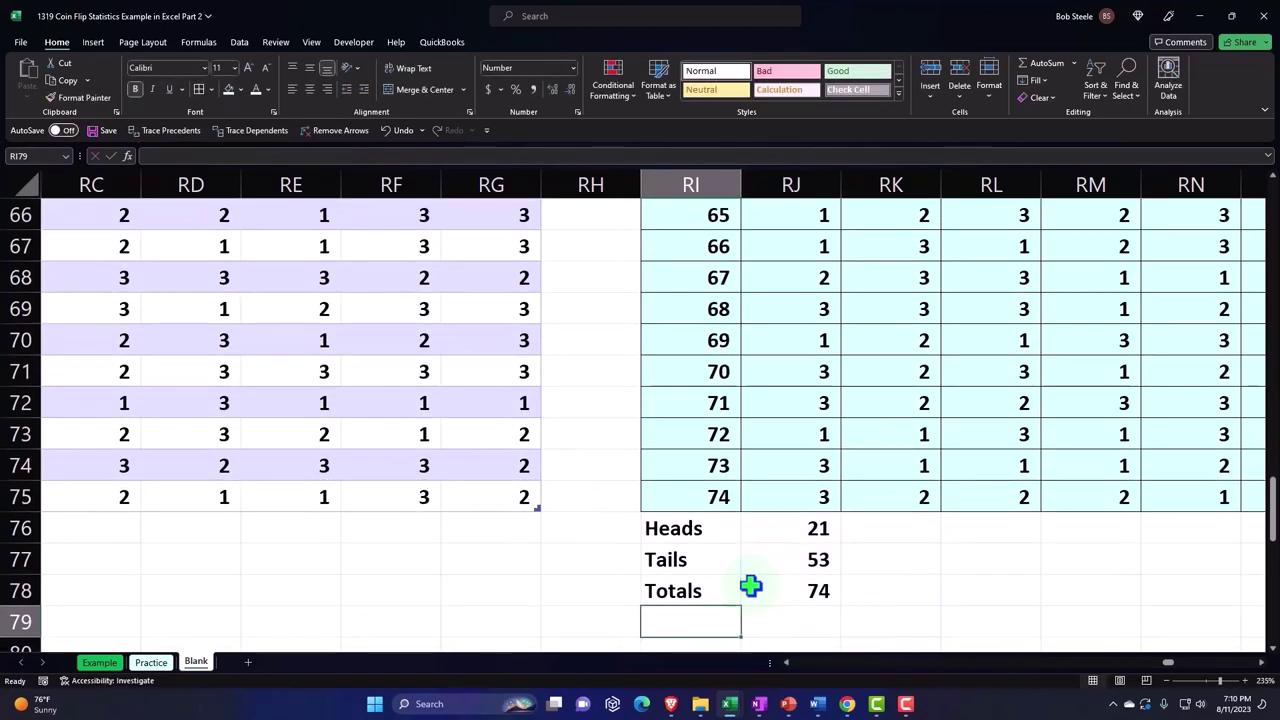
pyautogui.click(790, 566)
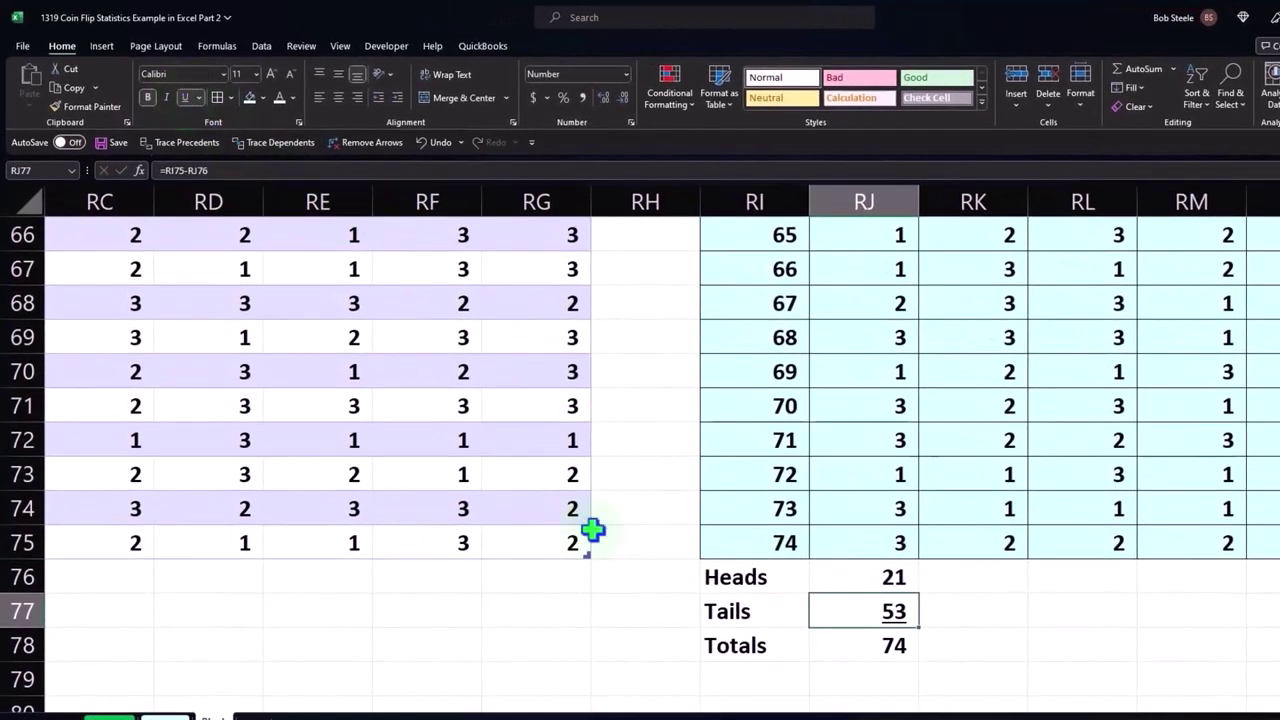
# Step: Type the % Heads, % Tails and % Total labels below Totals in column RI
pyautogui.click(729, 674)
pyautogui.write('%')
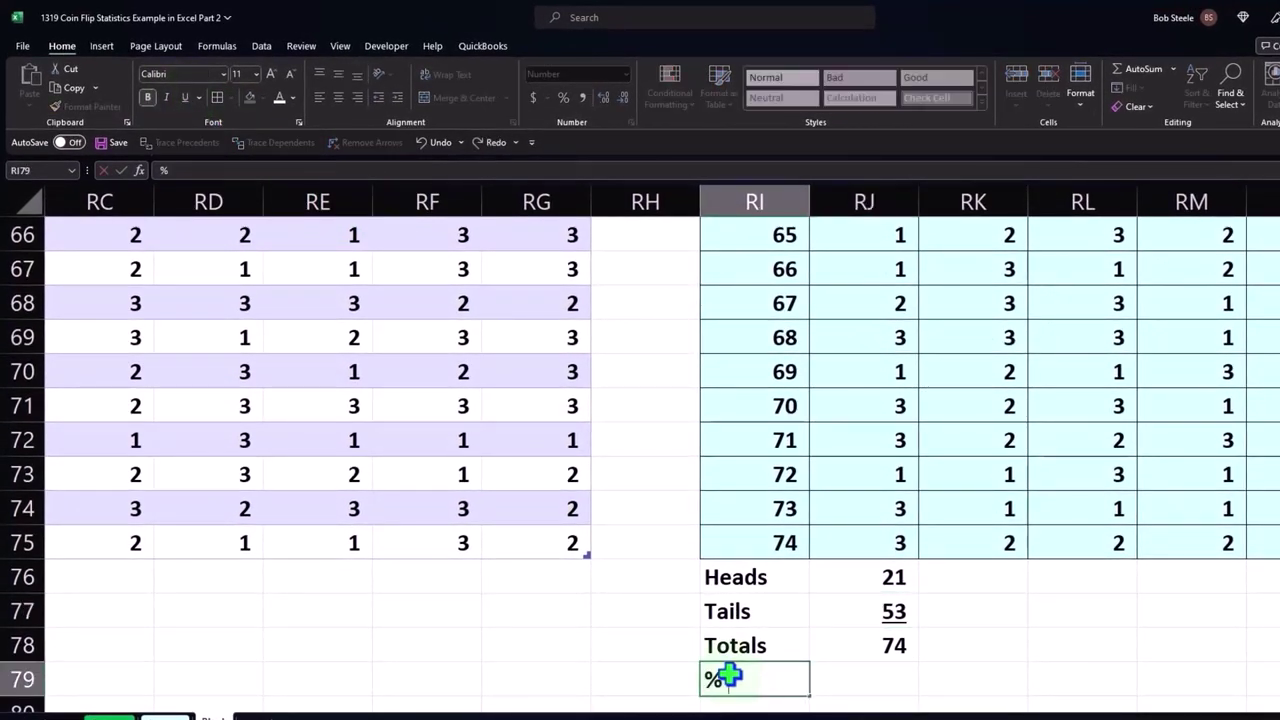
pyautogui.write(' Heads')
pyautogui.press('Tab')
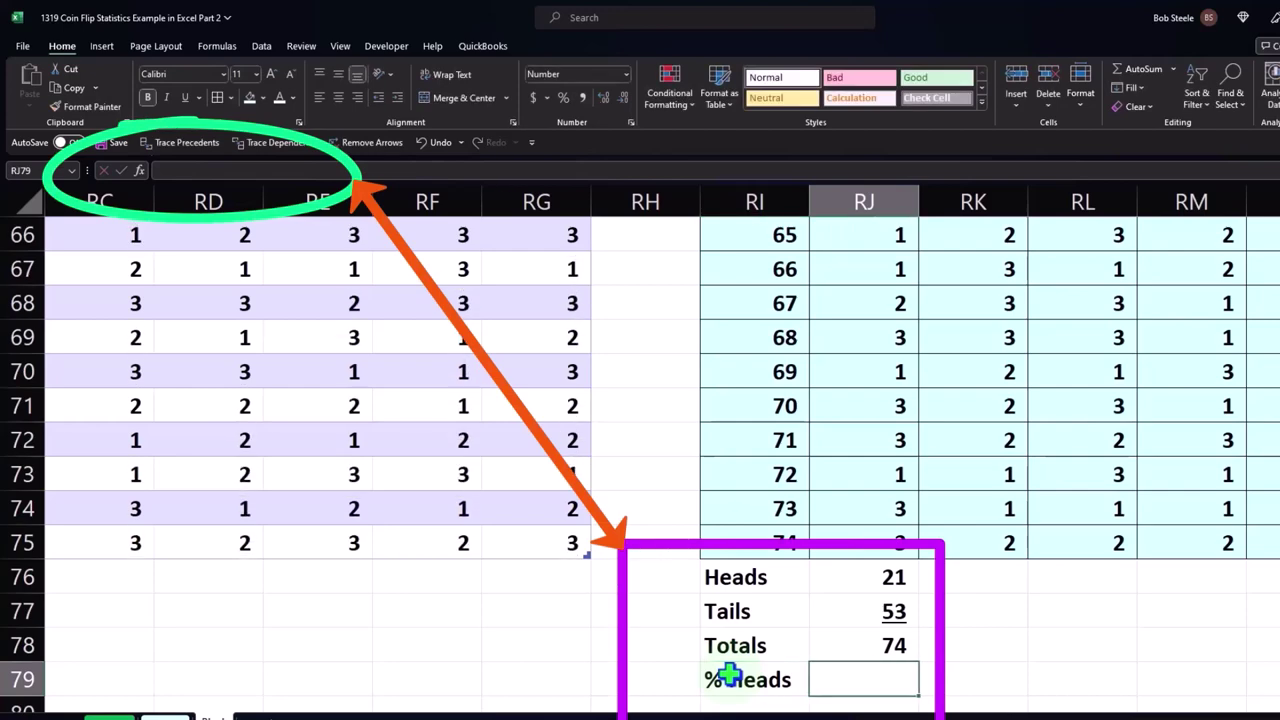
pyautogui.press('Return')
pyautogui.write('% Tails')
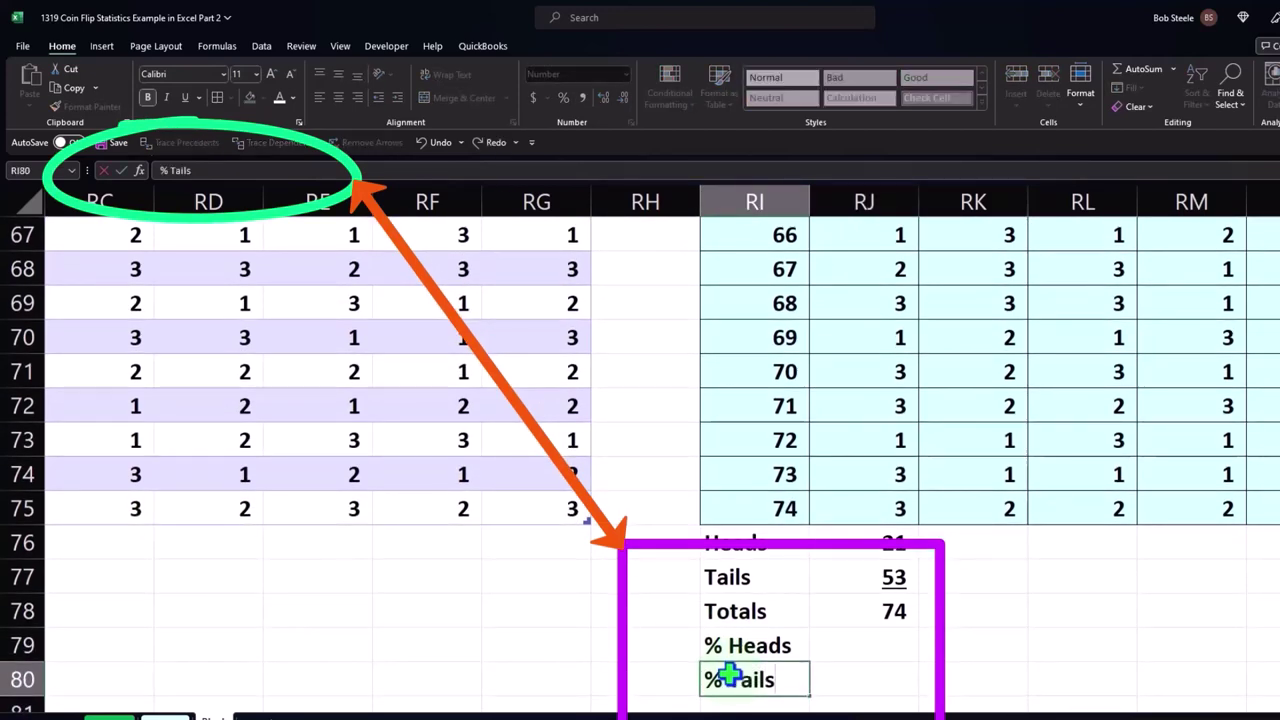
pyautogui.press('Return')
pyautogui.write('% Total')
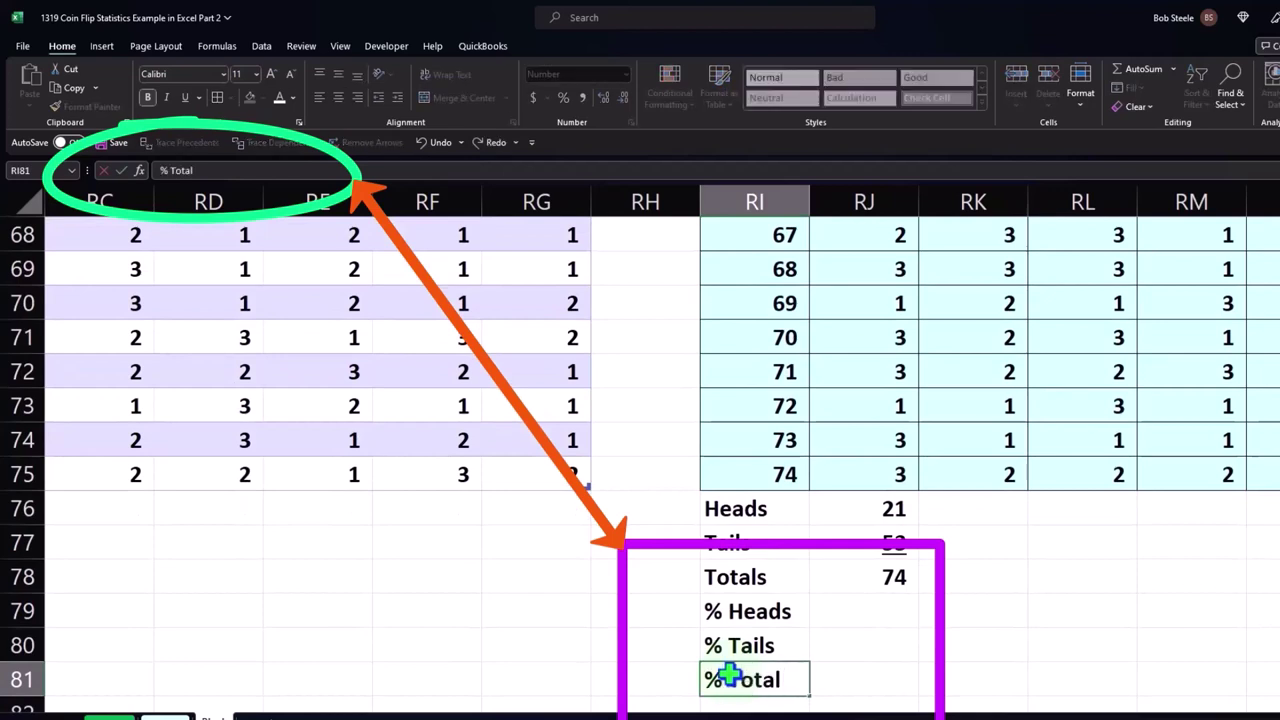
pyautogui.press('Right')
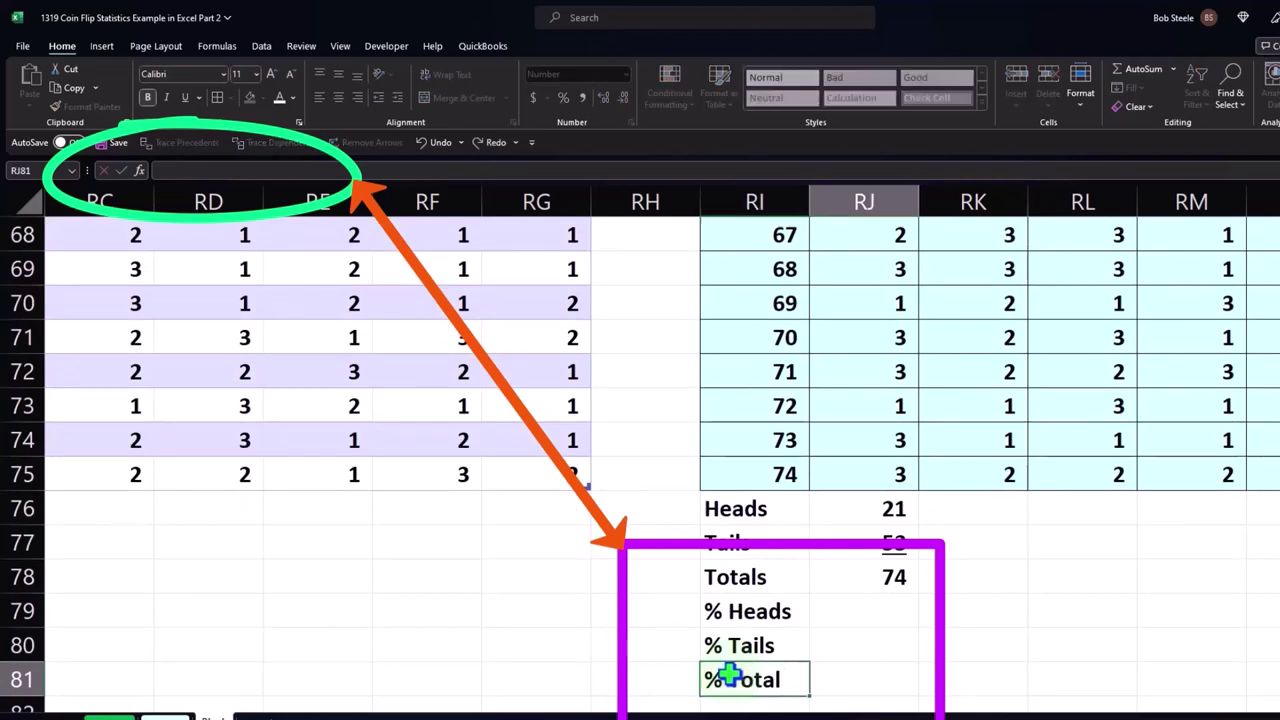
pyautogui.press('Up')
# Step: Enter =RJ76/RJ78 for % Heads and show it as a percentage (28%)
pyautogui.press('Up')
pyautogui.write('=')
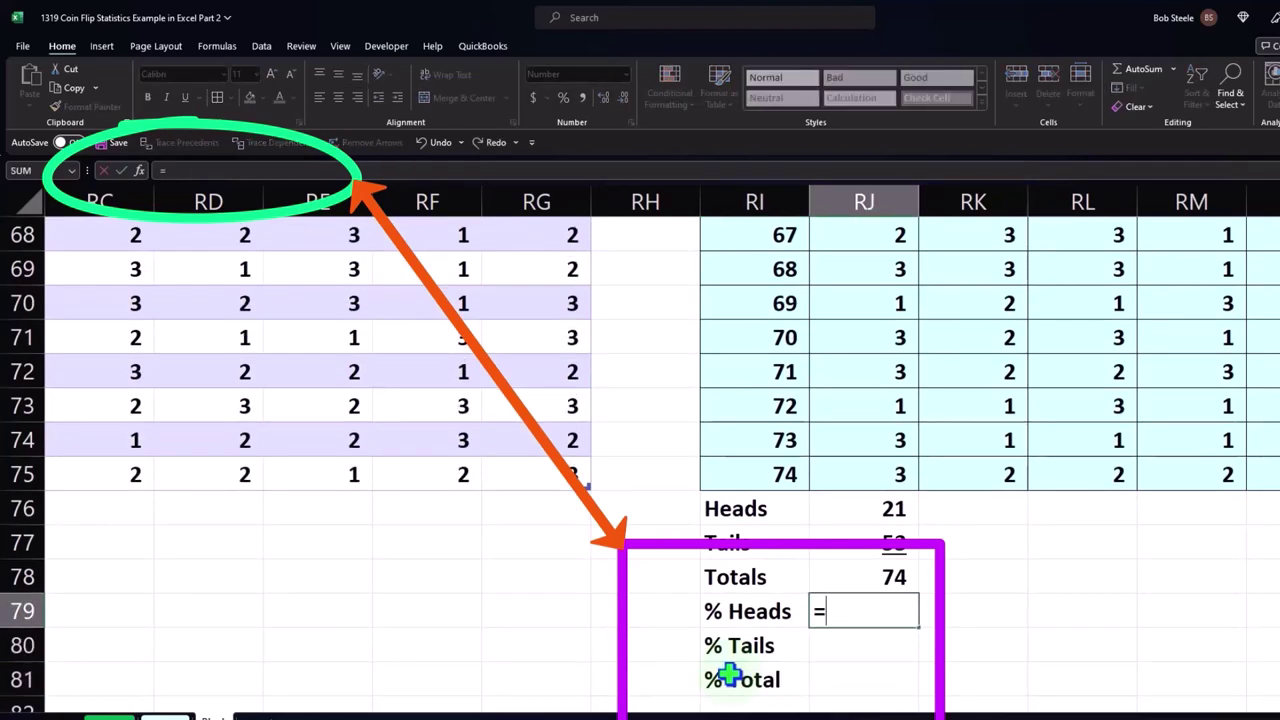
pyautogui.press('Up')
pyautogui.press('Up')
pyautogui.press('Up')
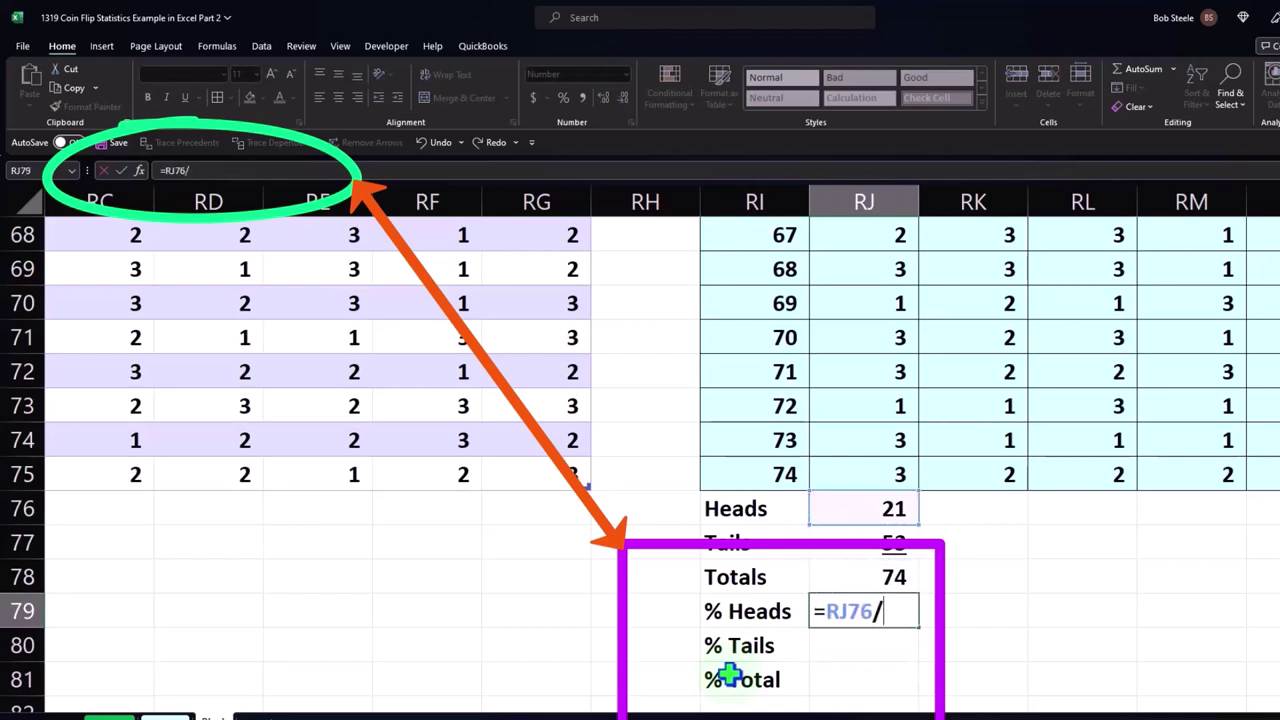
pyautogui.press('Up')
pyautogui.press('Return')
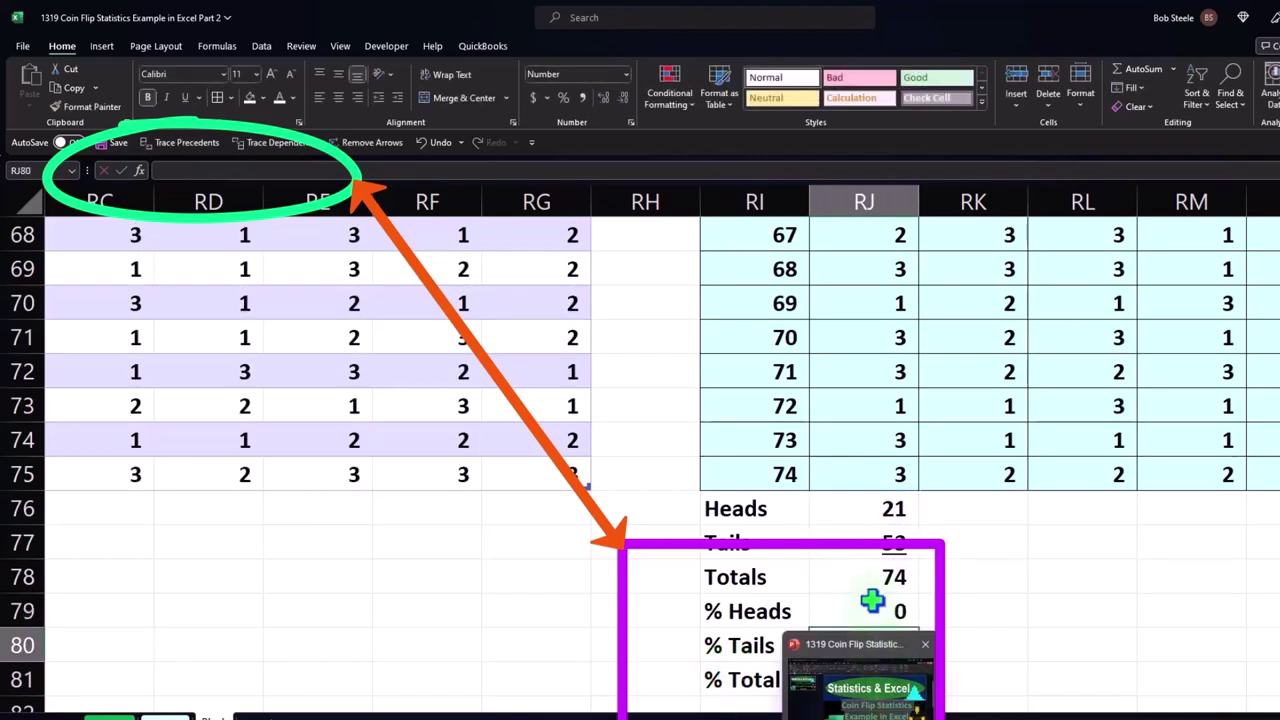
pyautogui.click(872, 600)
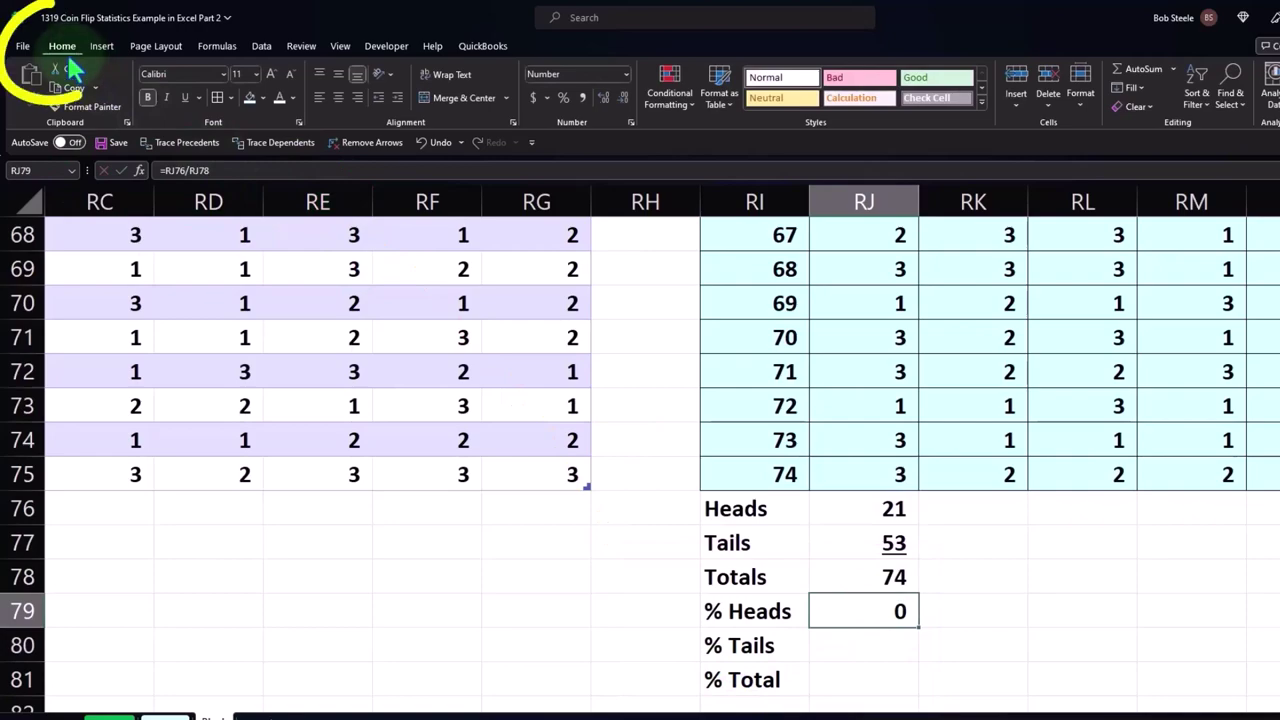
pyautogui.click(540, 93)
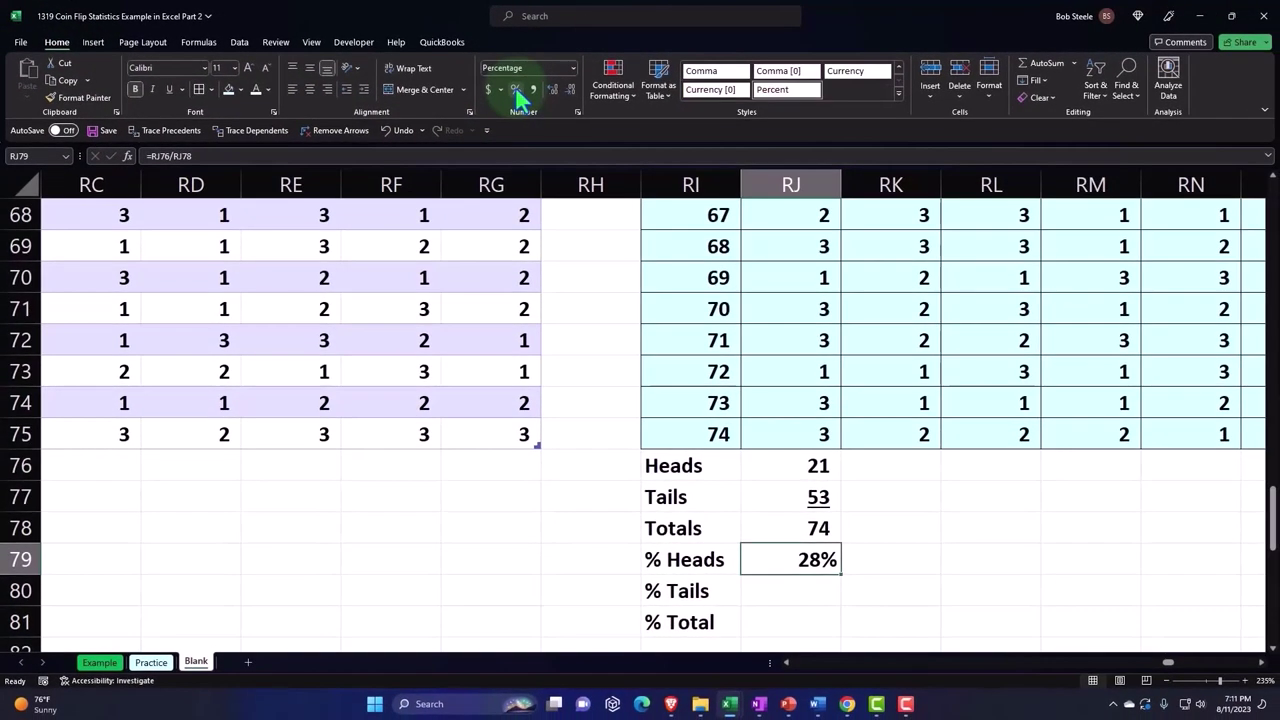
# Step: Enter =RJ77/RJ78 for % Tails and show it as a percentage (72%)
pyautogui.press('Down')
pyautogui.write('=')
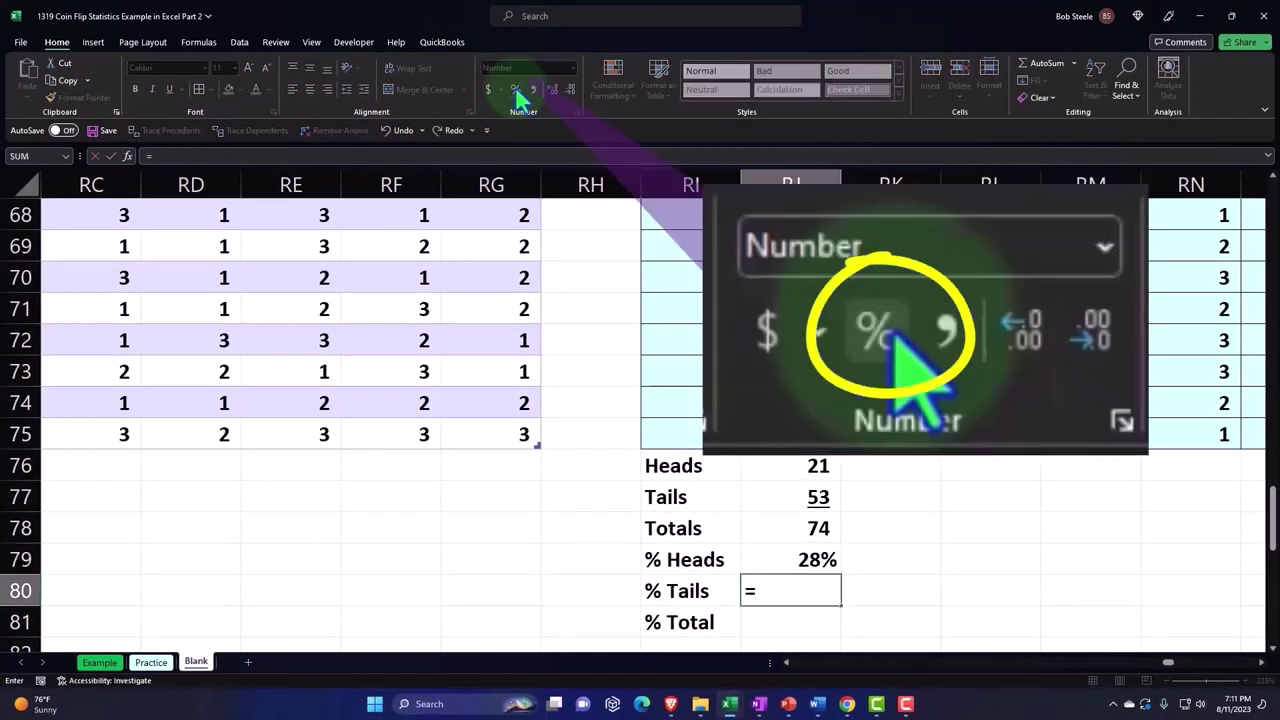
pyautogui.press('Up')
pyautogui.press('Up')
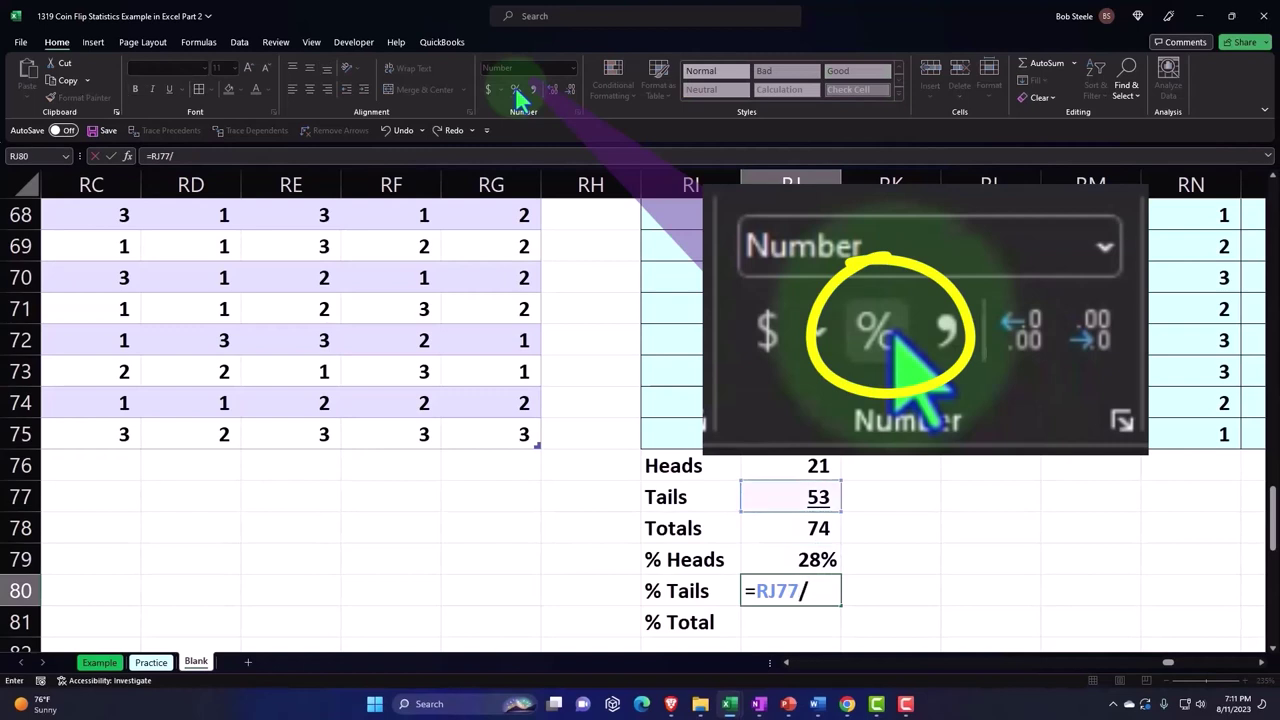
pyautogui.press('Up')
pyautogui.press('Up')
pyautogui.press('Return')
pyautogui.press('Up')
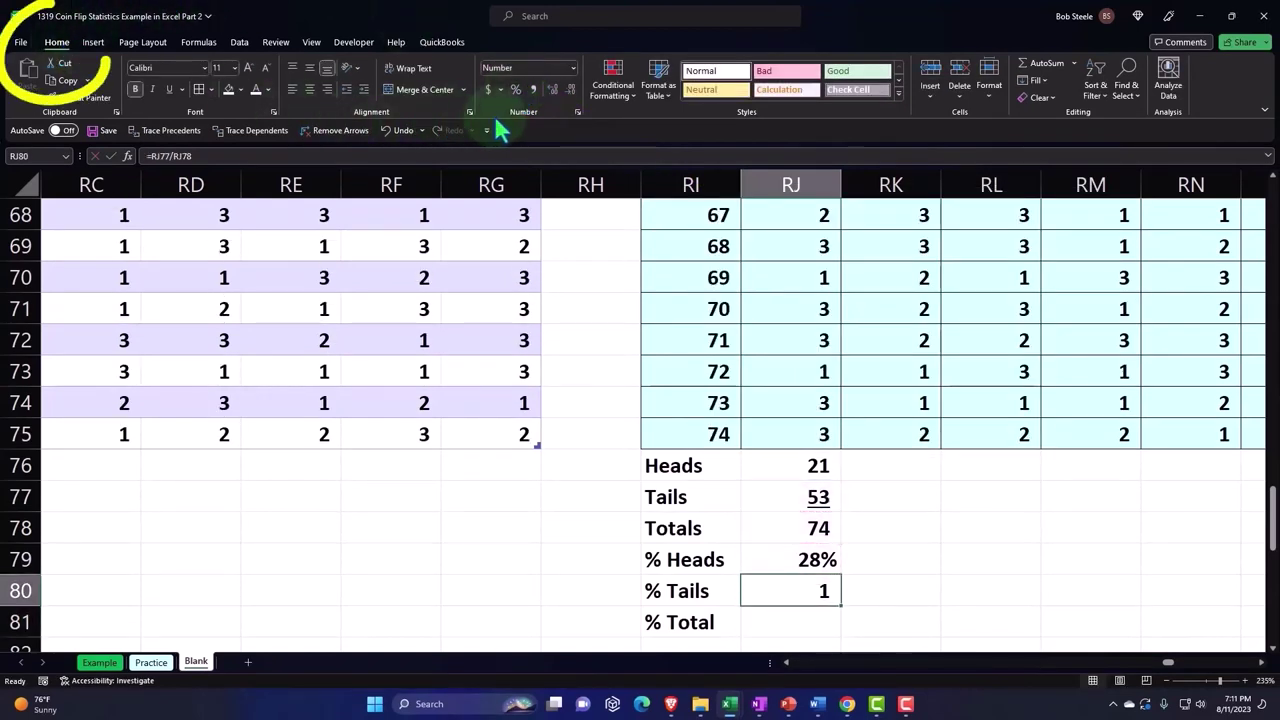
pyautogui.click(515, 89)
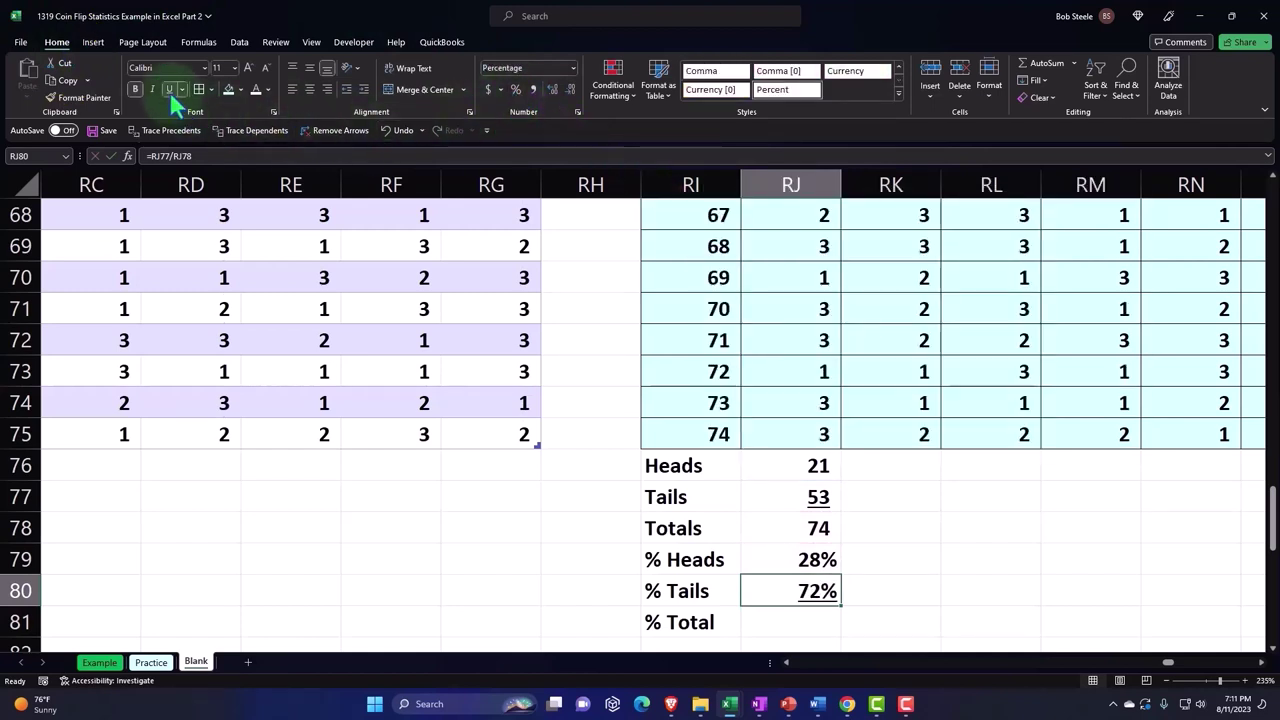
# Step: Enter =SUM(RJ79:RJ80) for % Total and format it as a percentage (100%)
pyautogui.press('Return')
pyautogui.write('=sum')
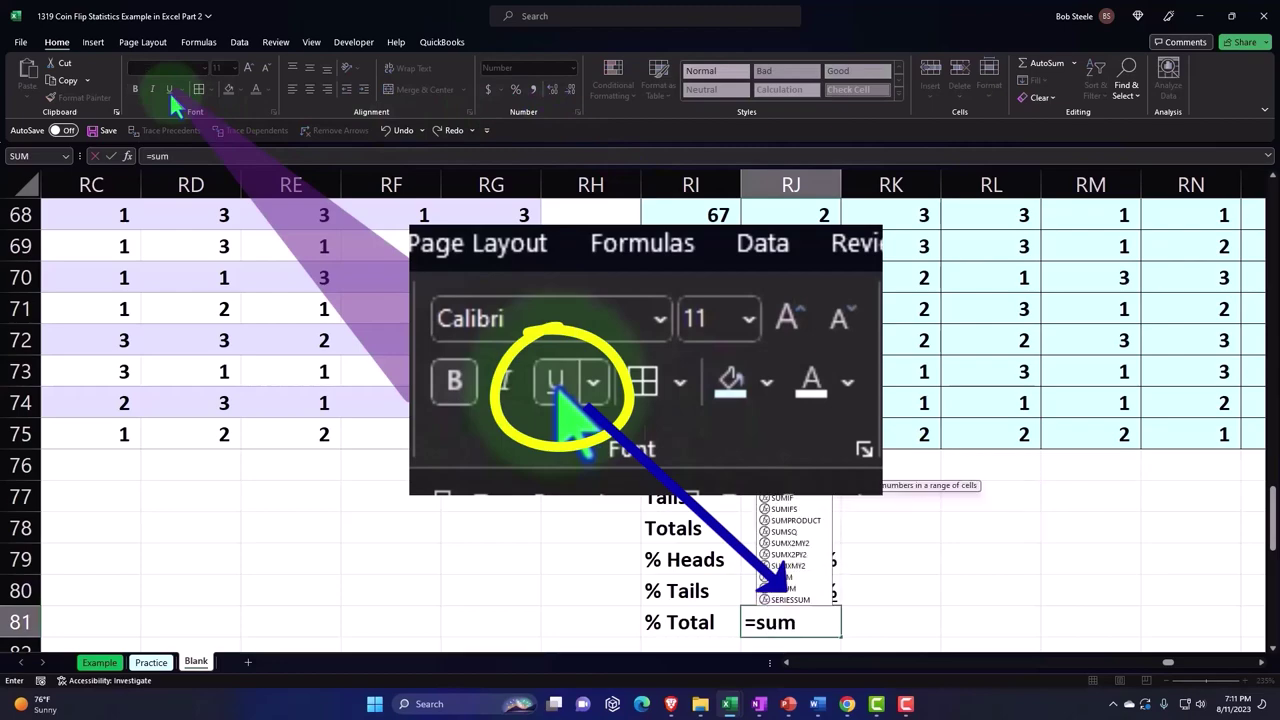
pyautogui.write('(')
pyautogui.press('Up')
pyautogui.hotkey('shift', 'Up')
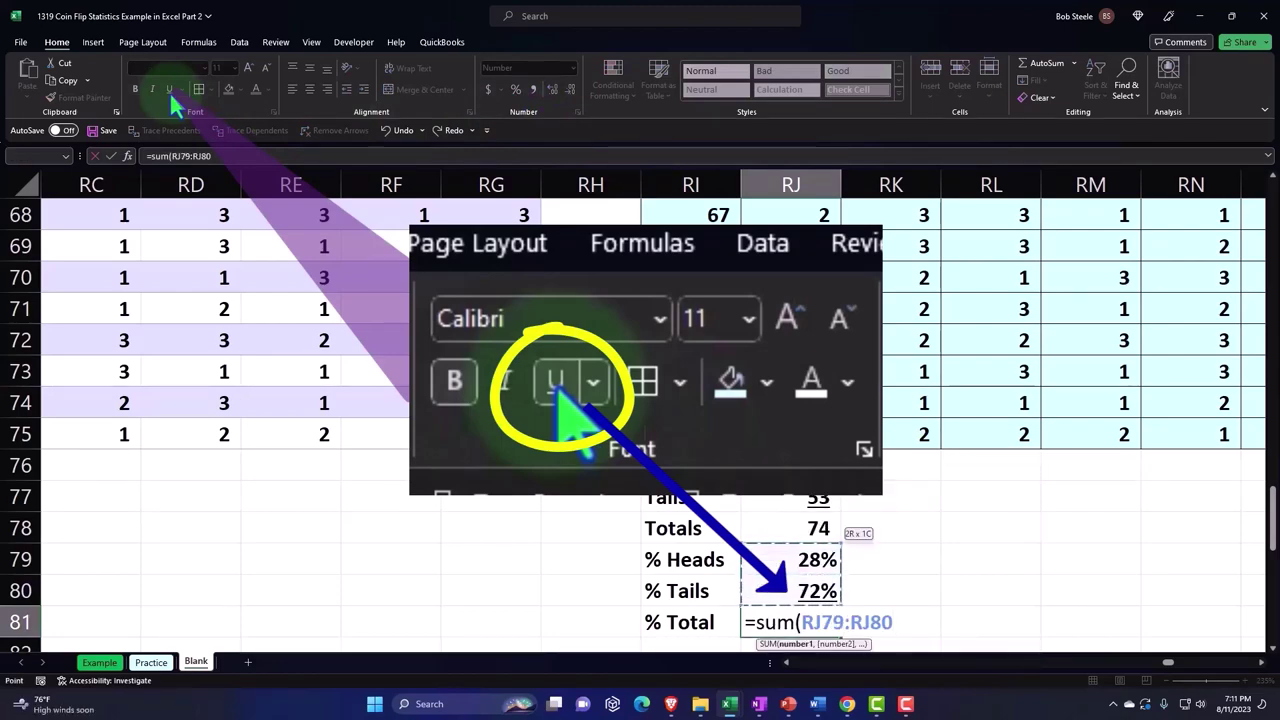
pyautogui.press('Return')
pyautogui.press('Up')
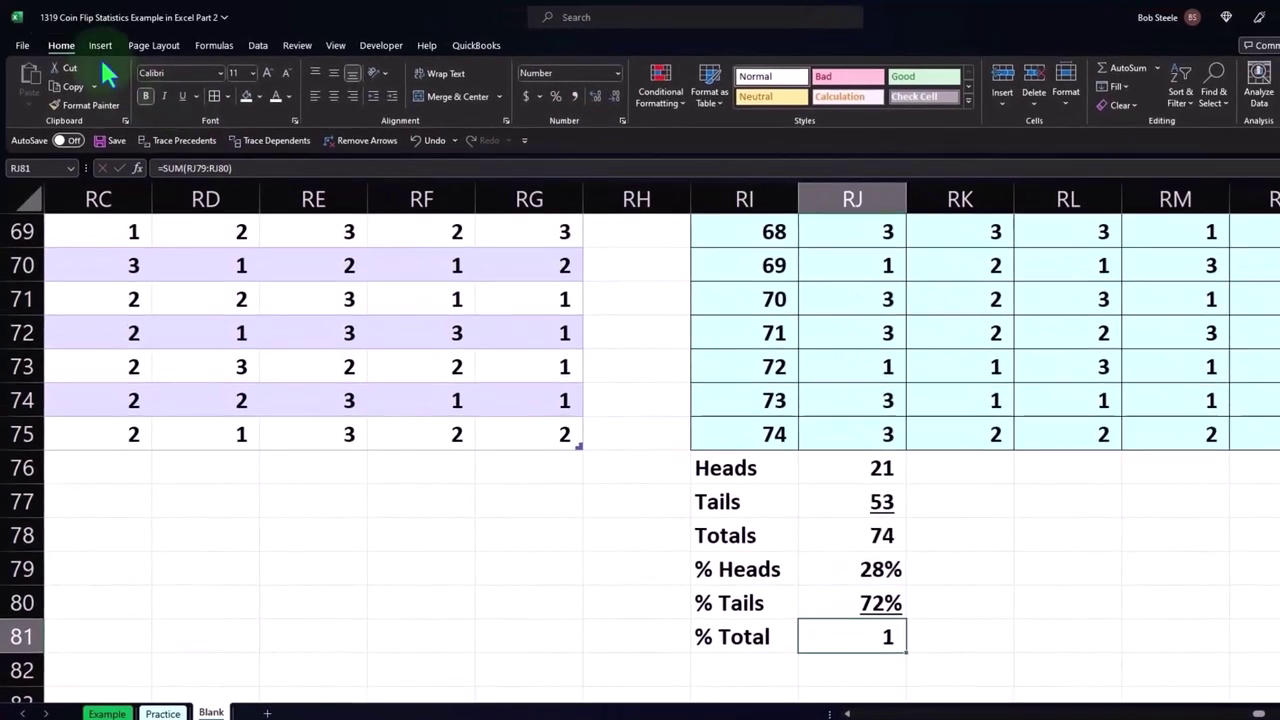
pyautogui.click(556, 96)
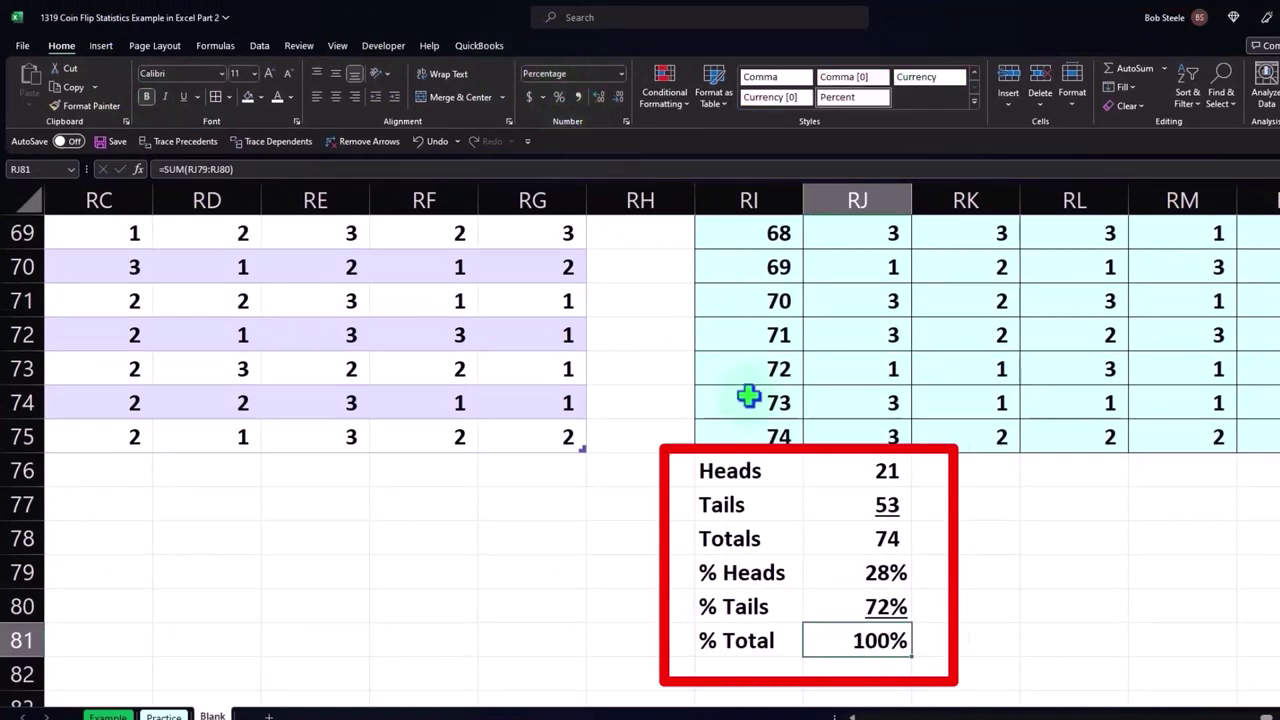
# Step: Fill the summary cells RJ76:RJ81 right across the trial columns to VE
pyautogui.moveTo(857, 472); pyautogui.dragTo(900, 650)
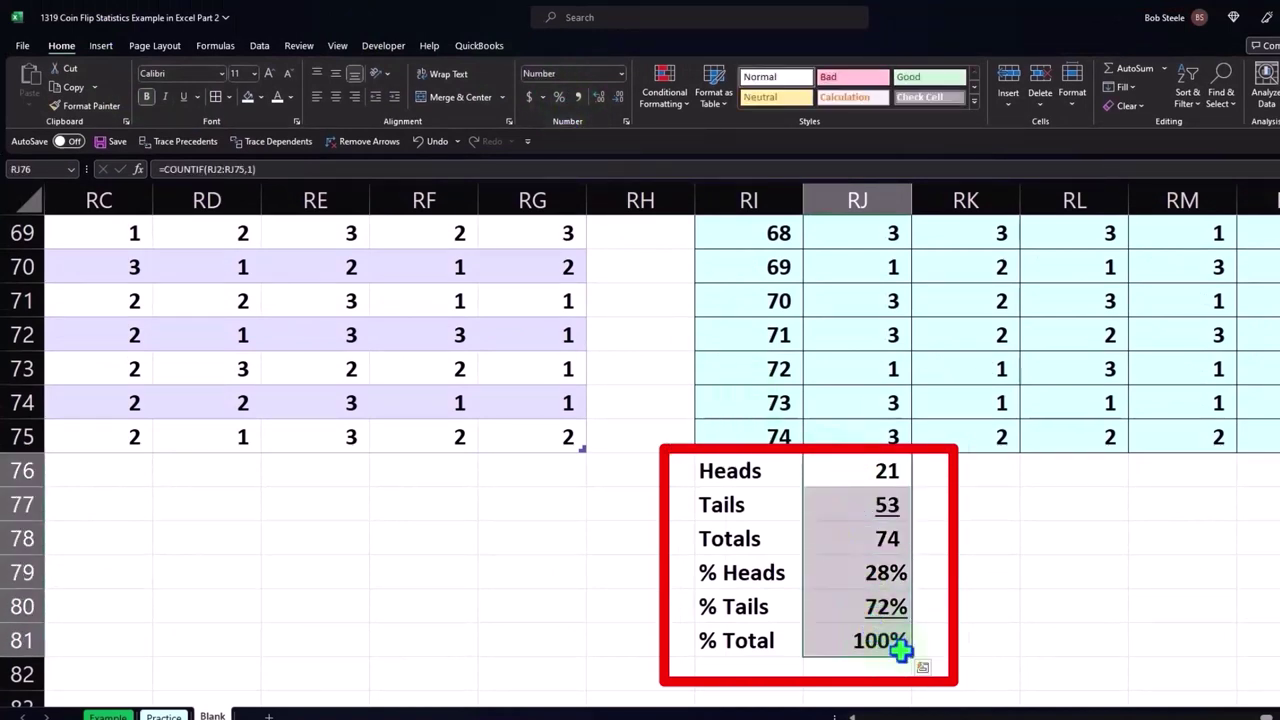
pyautogui.moveTo(912, 656); pyautogui.dragTo(1274, 656)
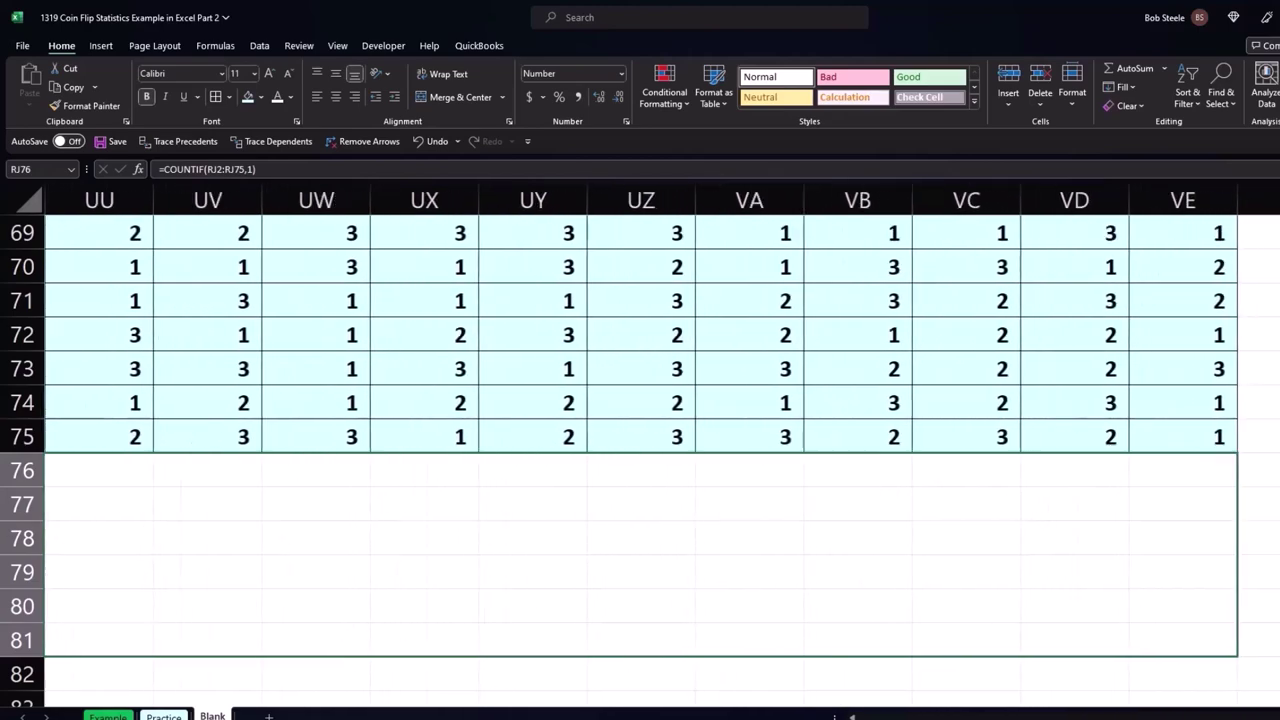
pyautogui.moveTo(1274, 656); pyautogui.dragTo(1138, 658)
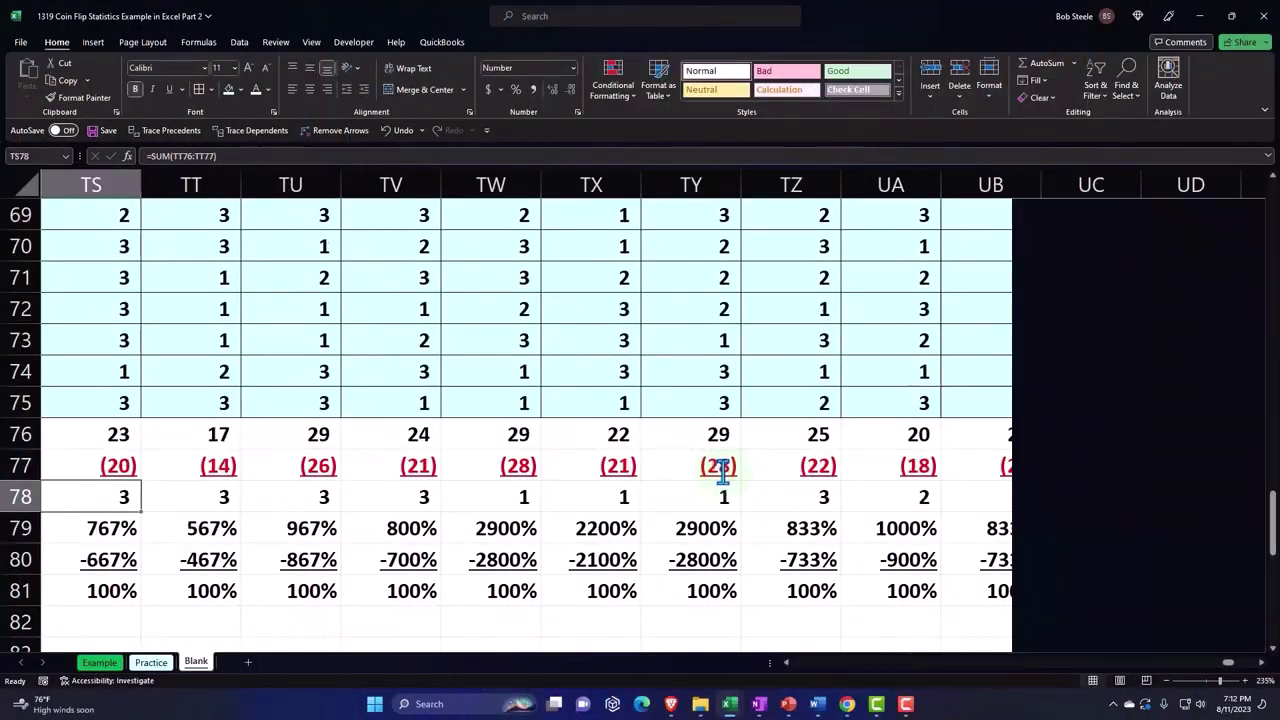
# Step: Check the copied columns' results and open the Tails formula in RJ77 for editing
pyautogui.press('Left')
pyautogui.press('Left')
pyautogui.press('Left')
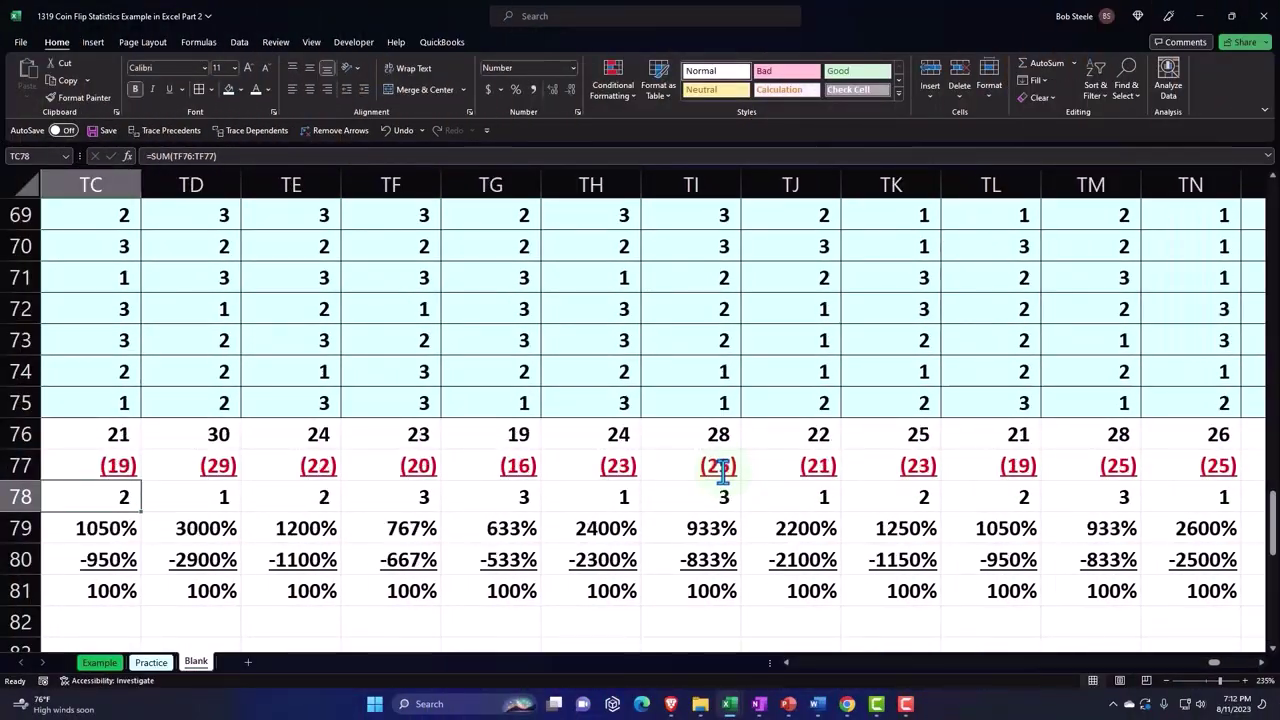
pyautogui.press('Left')
pyautogui.press('Left')
pyautogui.press('Left')
pyautogui.press('Left')
pyautogui.press('Left')
pyautogui.press('Left')
pyautogui.press('Left')
pyautogui.press('Left')
pyautogui.press('Left')
pyautogui.press('Left')
pyautogui.press('Left')
pyautogui.press('Left')
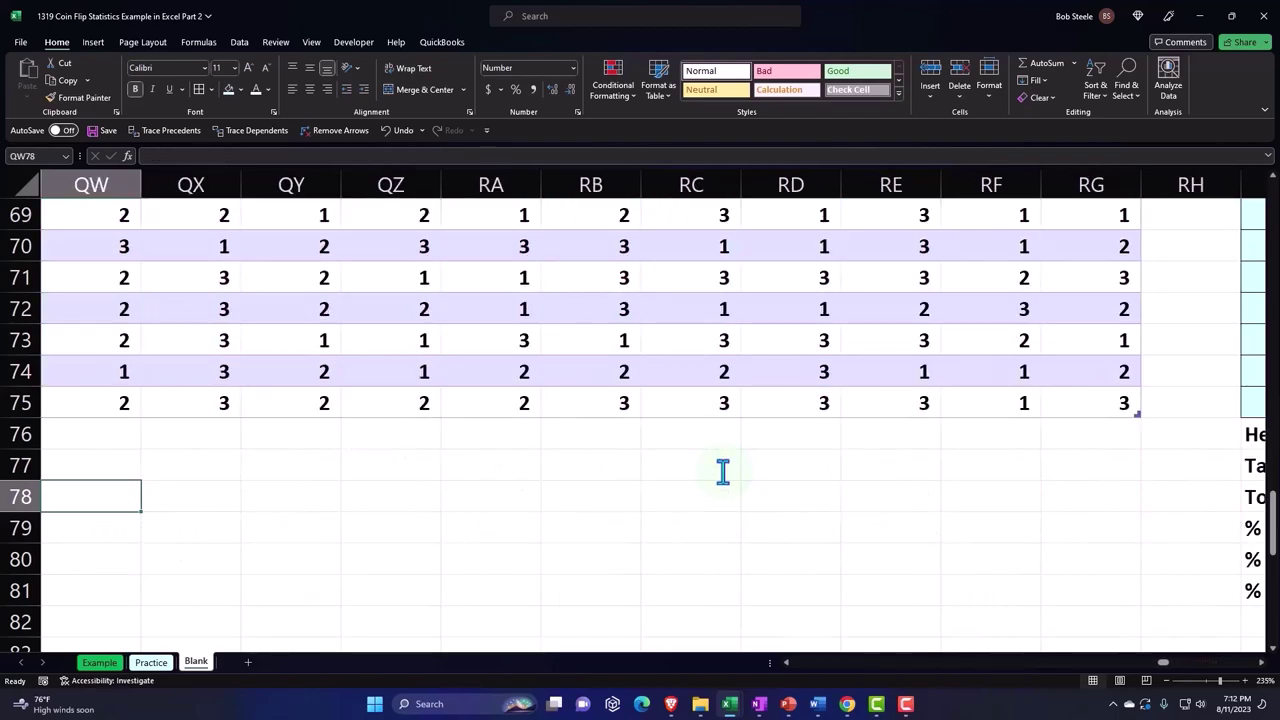
pyautogui.press('Right')
pyautogui.press('Right')
pyautogui.press('Right')
pyautogui.press('Right')
pyautogui.press('Right')
pyautogui.press('Right')
pyautogui.press('Right')
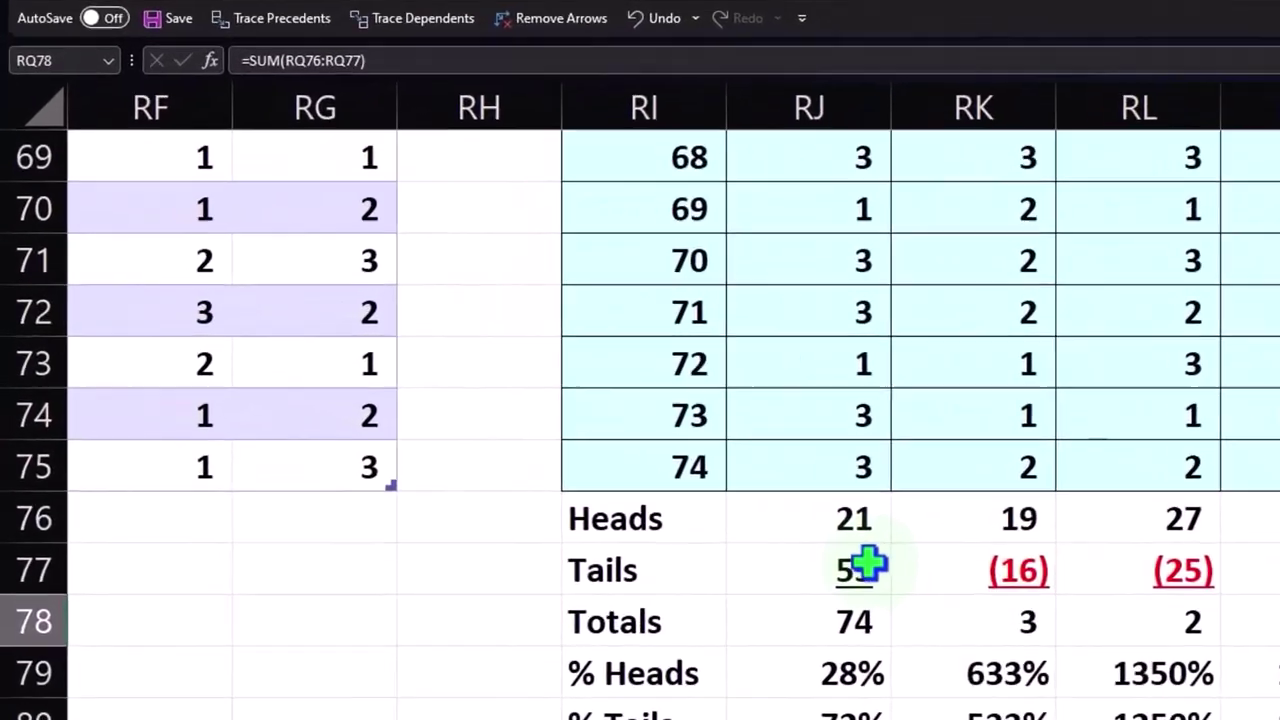
pyautogui.doubleClick(530, 467)
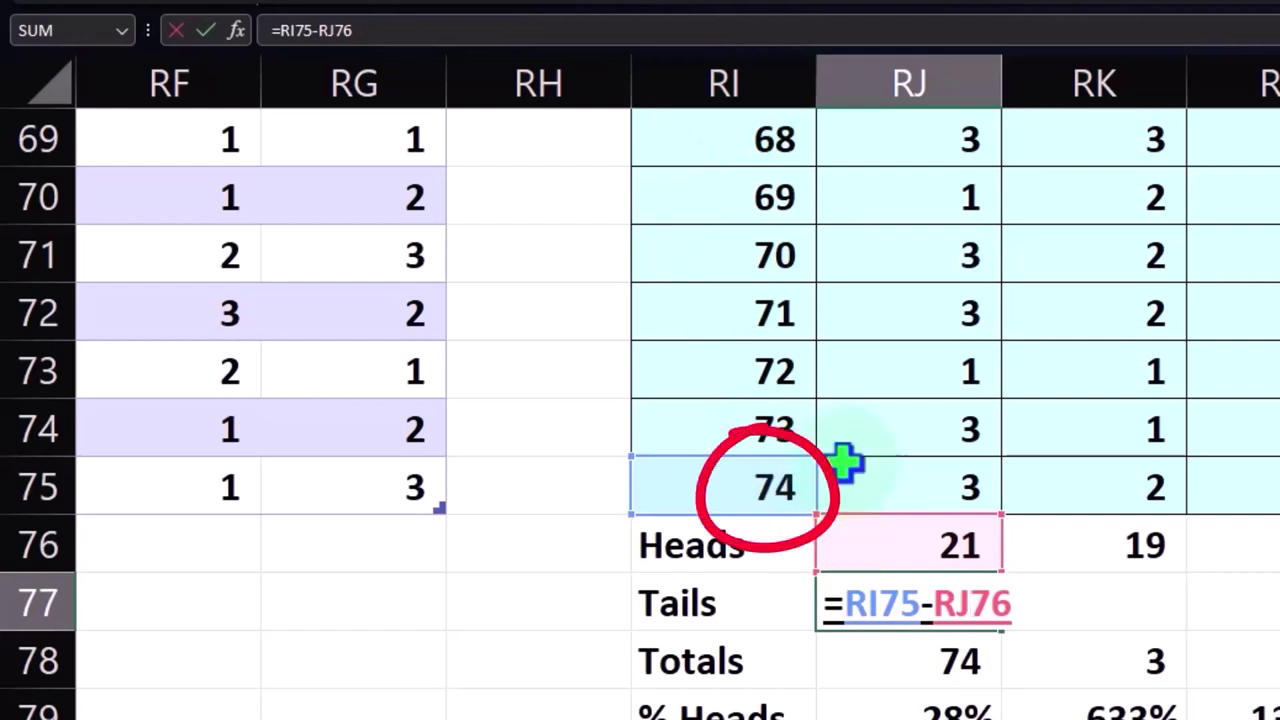
# Step: Make the Tails formula's RI75 reference absolute as $RI$75
pyautogui.click(879, 605)
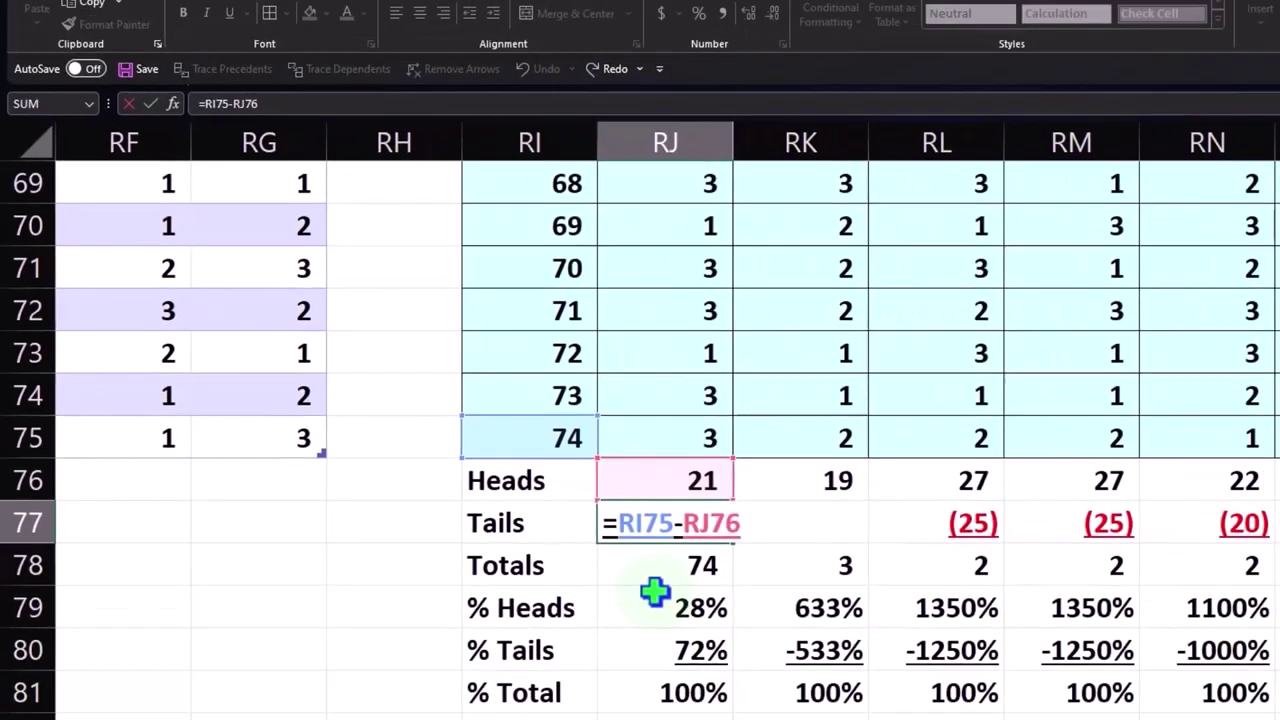
pyautogui.press('F4')
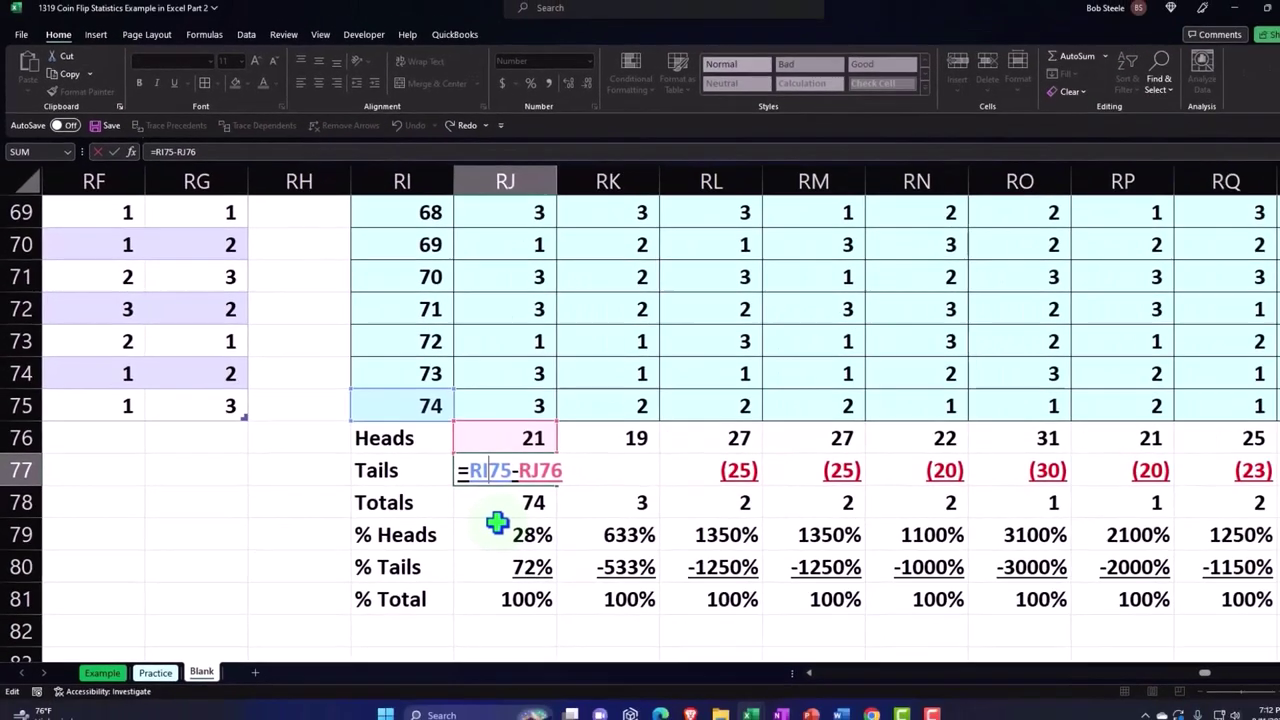
pyautogui.press('Return')
# Step: Fill the corrected Tails formula along row 77 to VE and select the whole summary block
pyautogui.click(527, 477)
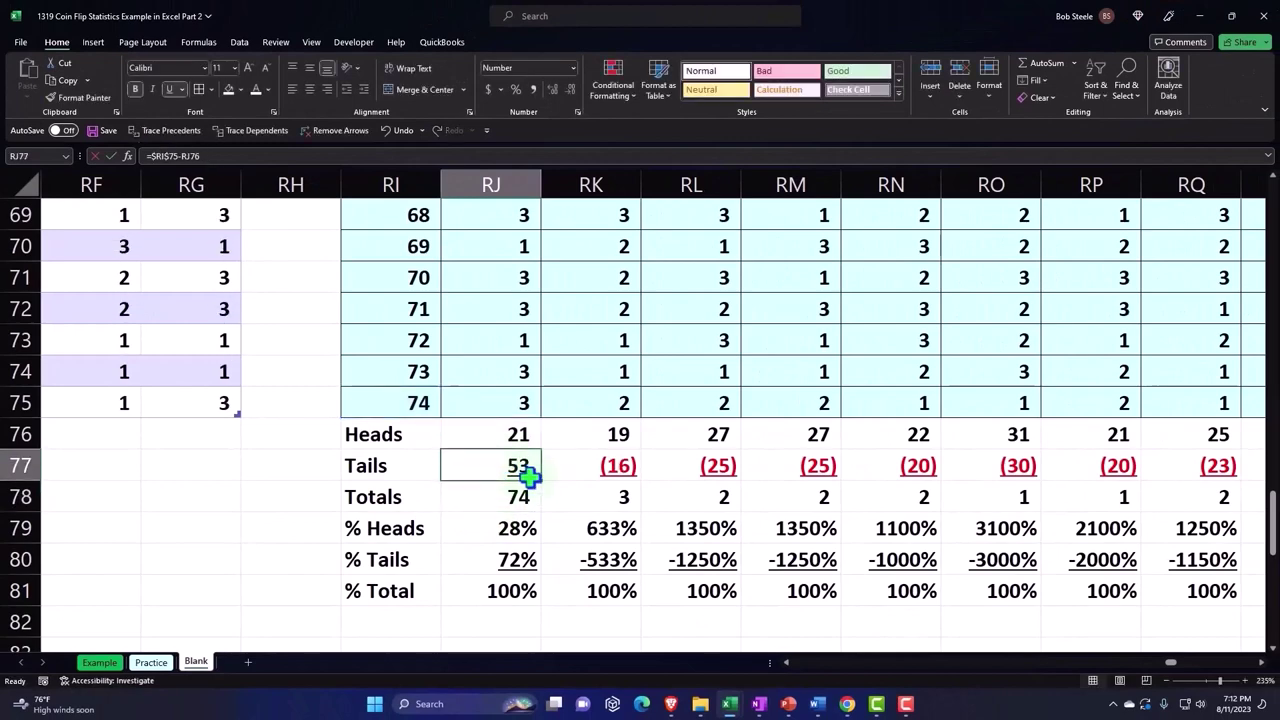
pyautogui.moveTo(541, 483)
pyautogui.mouseDown()
pyautogui.moveTo(1135, 475)
pyautogui.moveTo(1253, 490)
pyautogui.mouseUp()
pyautogui.moveTo(1114, 487); pyautogui.dragTo(1114, 487)
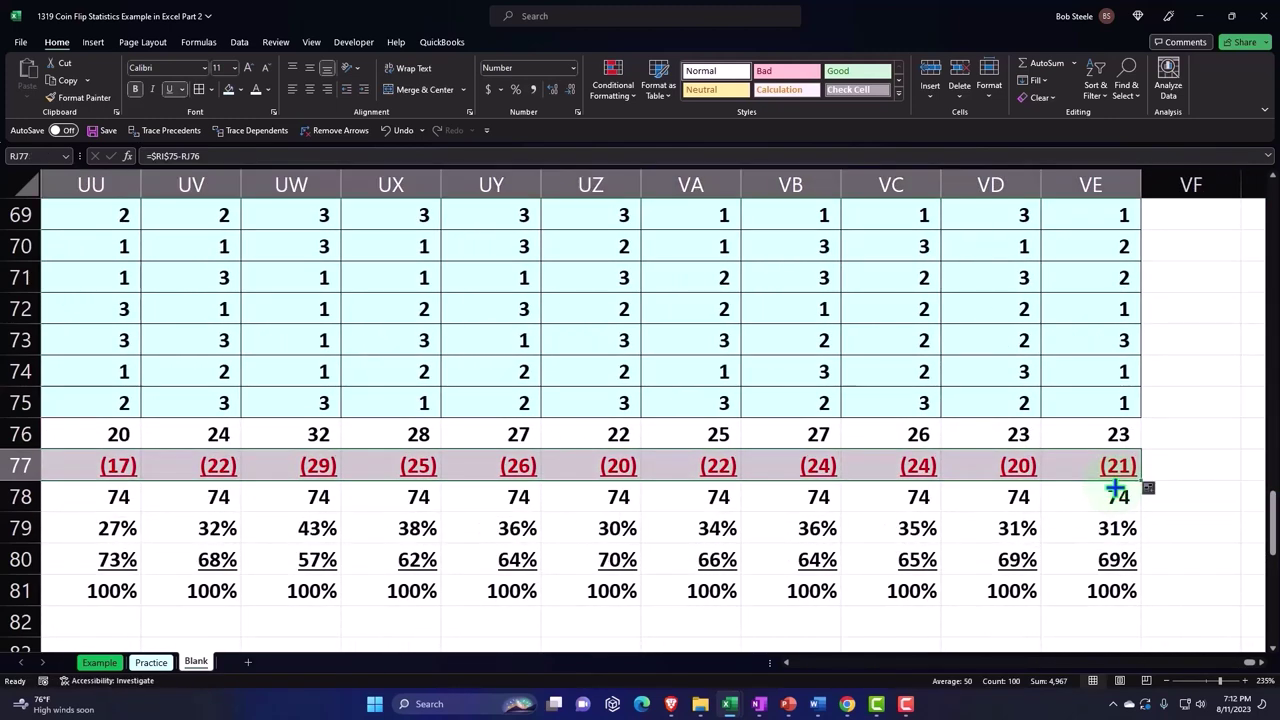
pyautogui.moveTo(1100, 435); pyautogui.dragTo(3, 605)
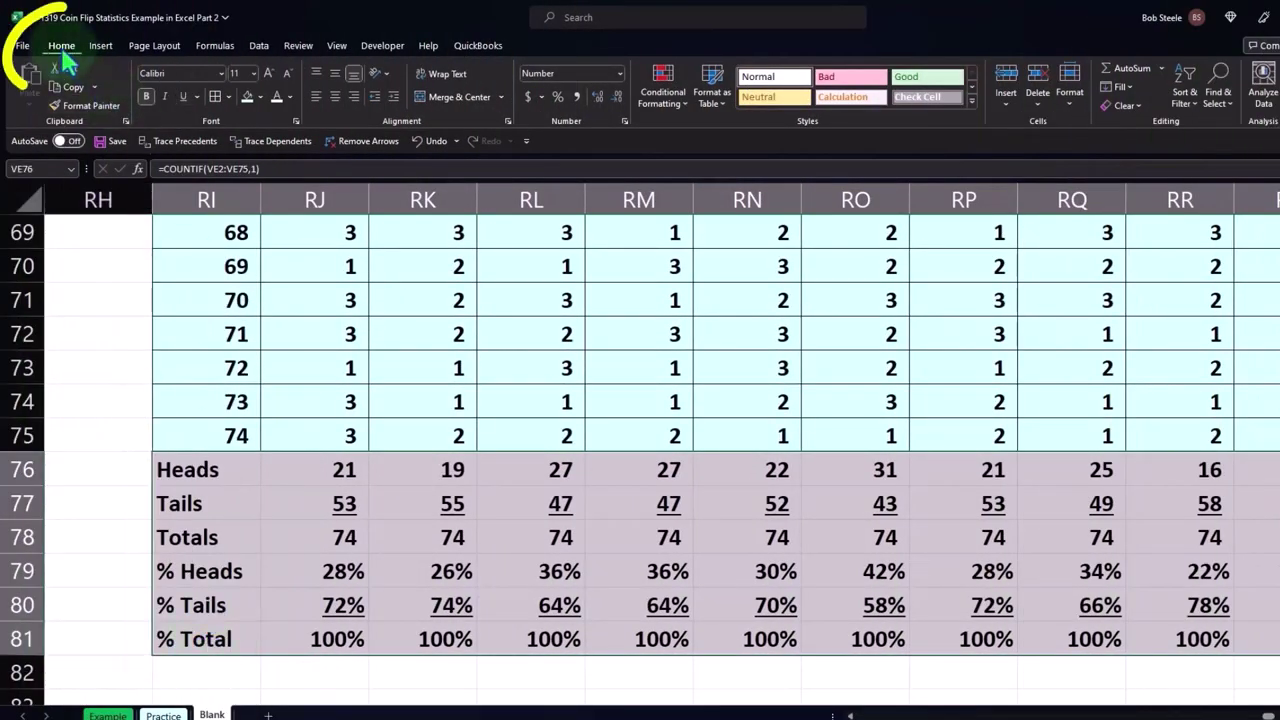
# Step: Give the summary block a dark blue fill and review the filled rows
pyautogui.click(260, 96)
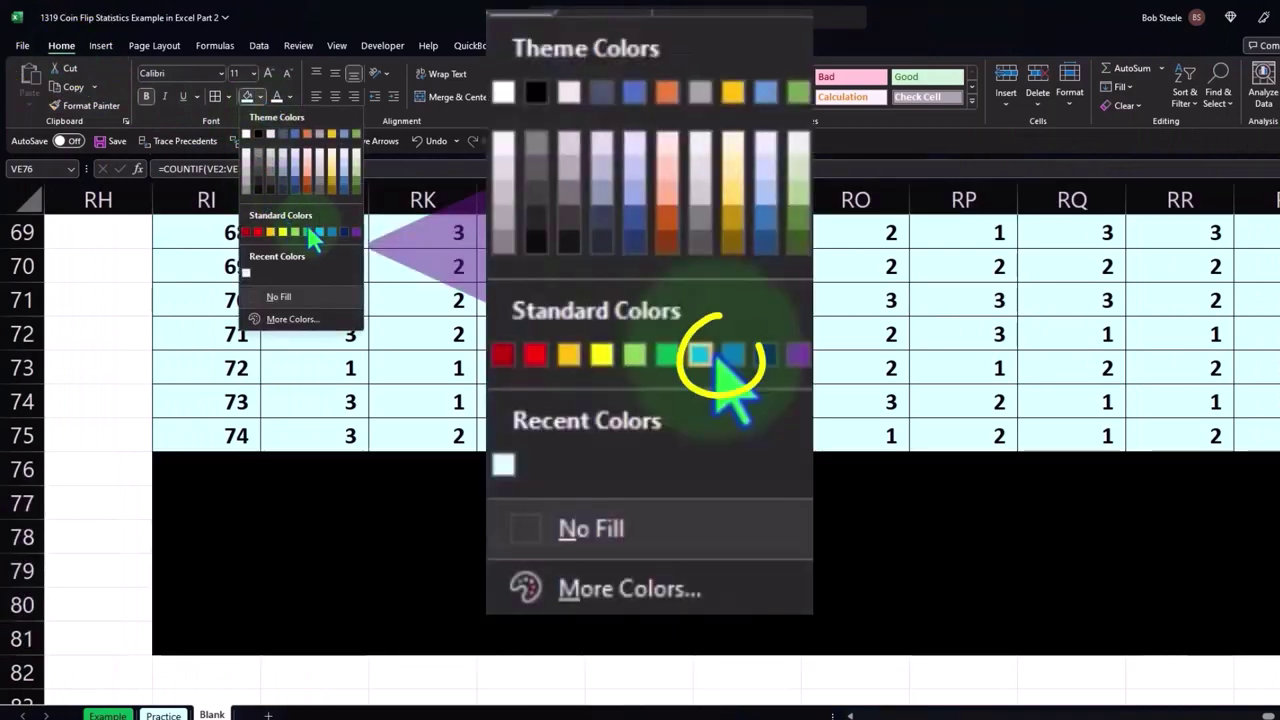
pyautogui.click(340, 229)
pyautogui.hscroll(1, 283, 125)
pyautogui.click(276, 96)
pyautogui.click(481, 540)
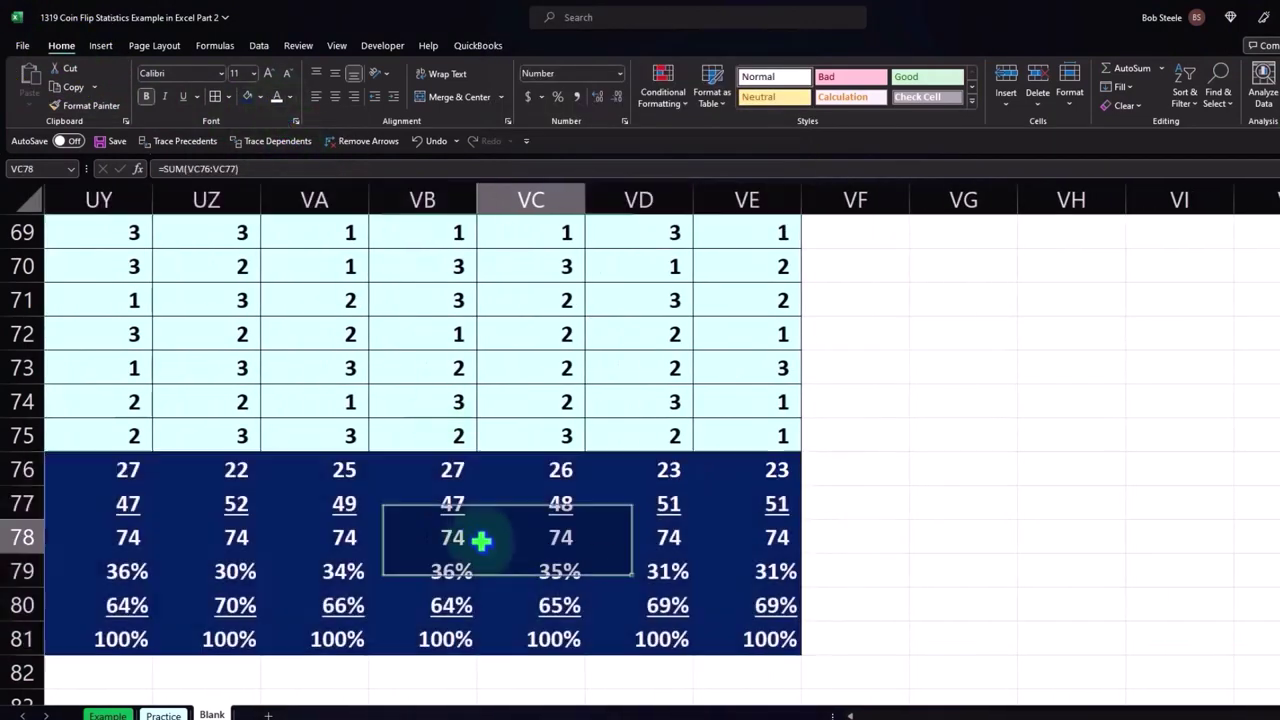
pyautogui.press('Left')
pyautogui.press('Left')
pyautogui.press('Left')
pyautogui.press('Left')
pyautogui.press('Left')
pyautogui.press('Left')
pyautogui.press('Left')
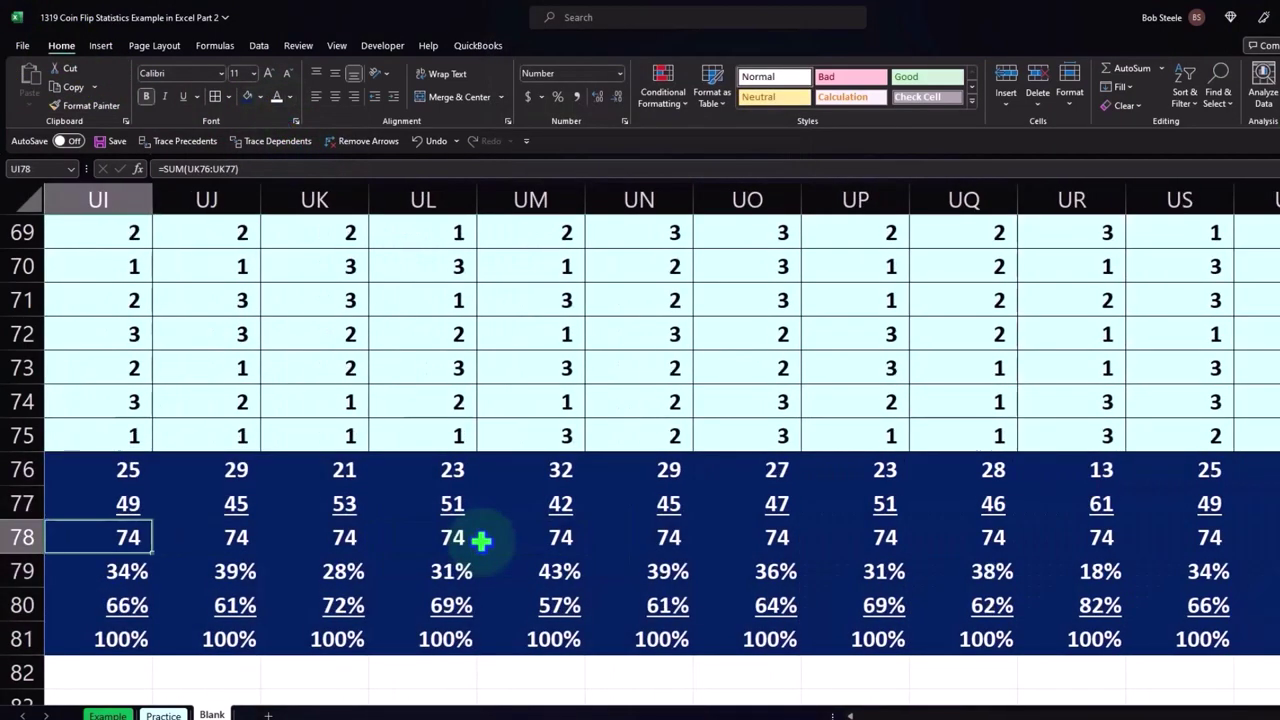
pyautogui.press('Left')
pyautogui.press('Left')
pyautogui.press('Left')
pyautogui.press('Left')
pyautogui.press('Left')
pyautogui.press('Left')
# Step: Select row 79 from the % Heads label across to the last test column, VE
pyautogui.press('Left')
pyautogui.press('Left')
pyautogui.press('Left')
pyautogui.press('Left')
pyautogui.press('Left')
pyautogui.press('Left')
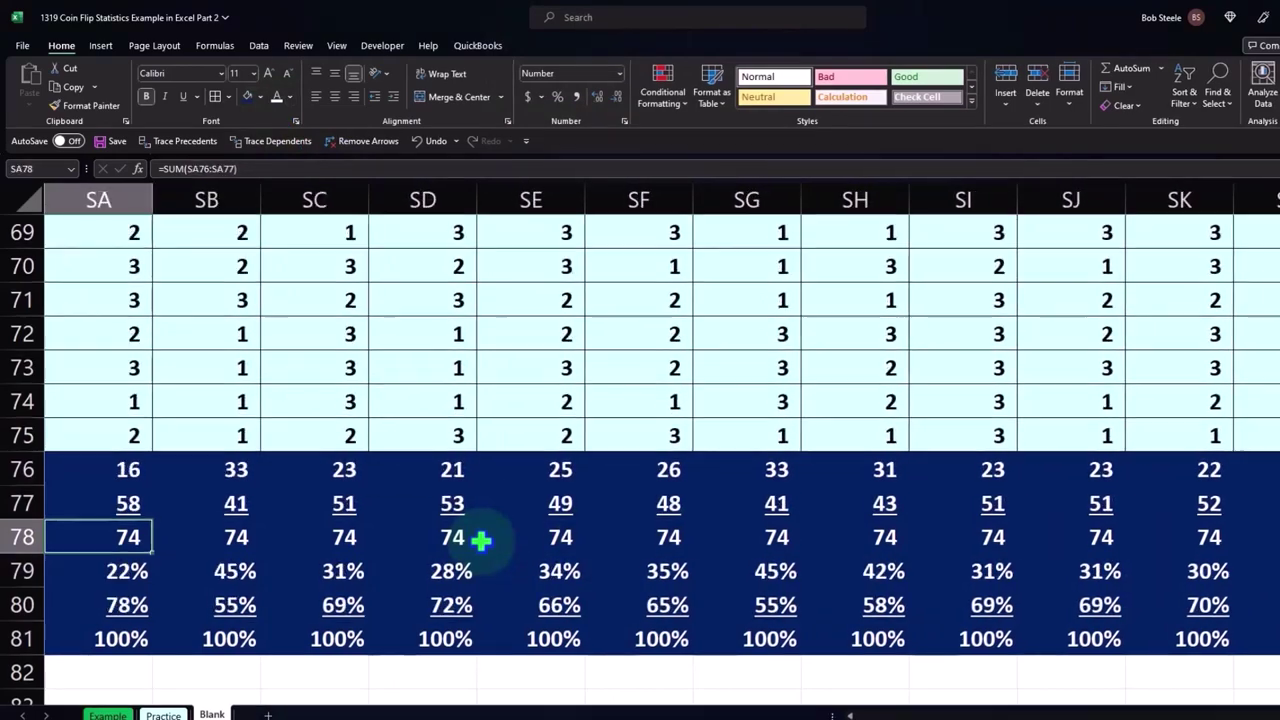
pyautogui.press('Left')
pyautogui.press('Left')
pyautogui.press('Left')
pyautogui.press('Down')
pyautogui.press('Left')
pyautogui.press('Left')
pyautogui.press('Left')
pyautogui.press('Right')
pyautogui.press('Right')
pyautogui.press('Right')
pyautogui.press('Right')
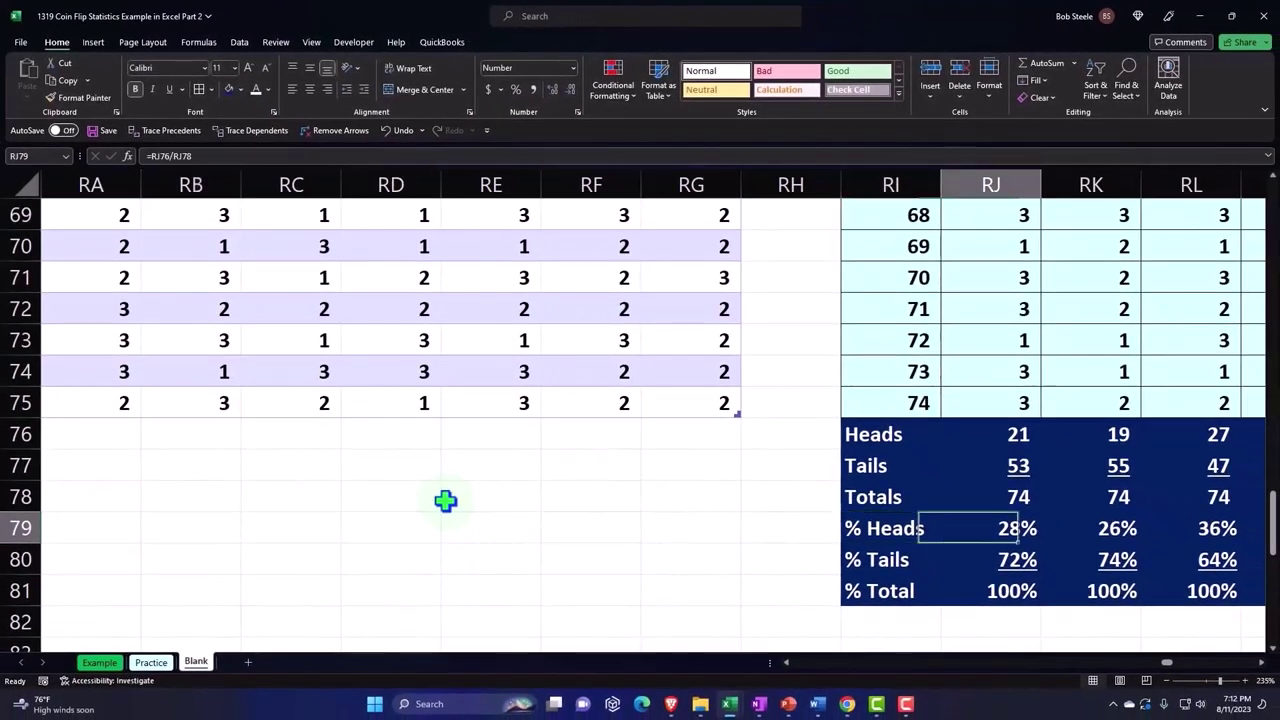
pyautogui.press('Right')
pyautogui.press('Right')
pyautogui.press('Right')
pyautogui.press('Right')
pyautogui.press('Right')
pyautogui.press('Right')
pyautogui.press('Right')
pyautogui.press('Right')
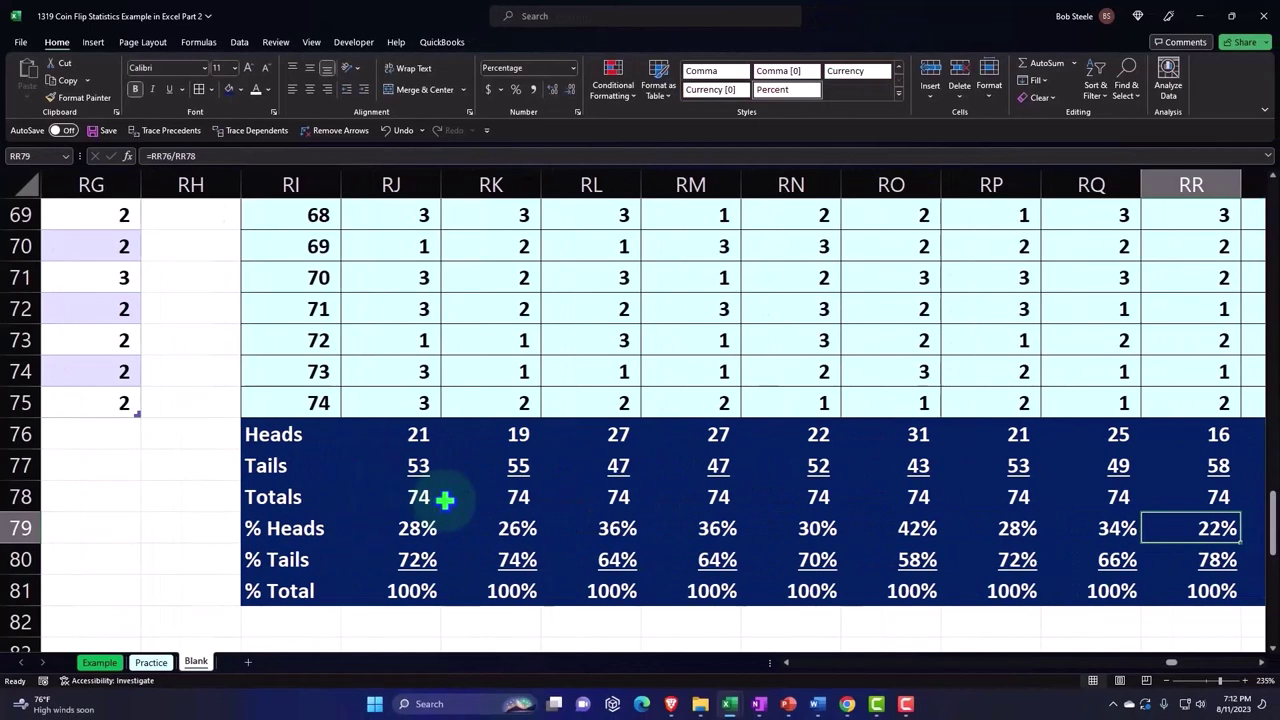
pyautogui.press('Left')
pyautogui.press('Left')
pyautogui.press('Left')
pyautogui.press('Left')
pyautogui.press('Left')
pyautogui.press('Left')
pyautogui.press('Left')
pyautogui.press('Left')
pyautogui.press('Left')
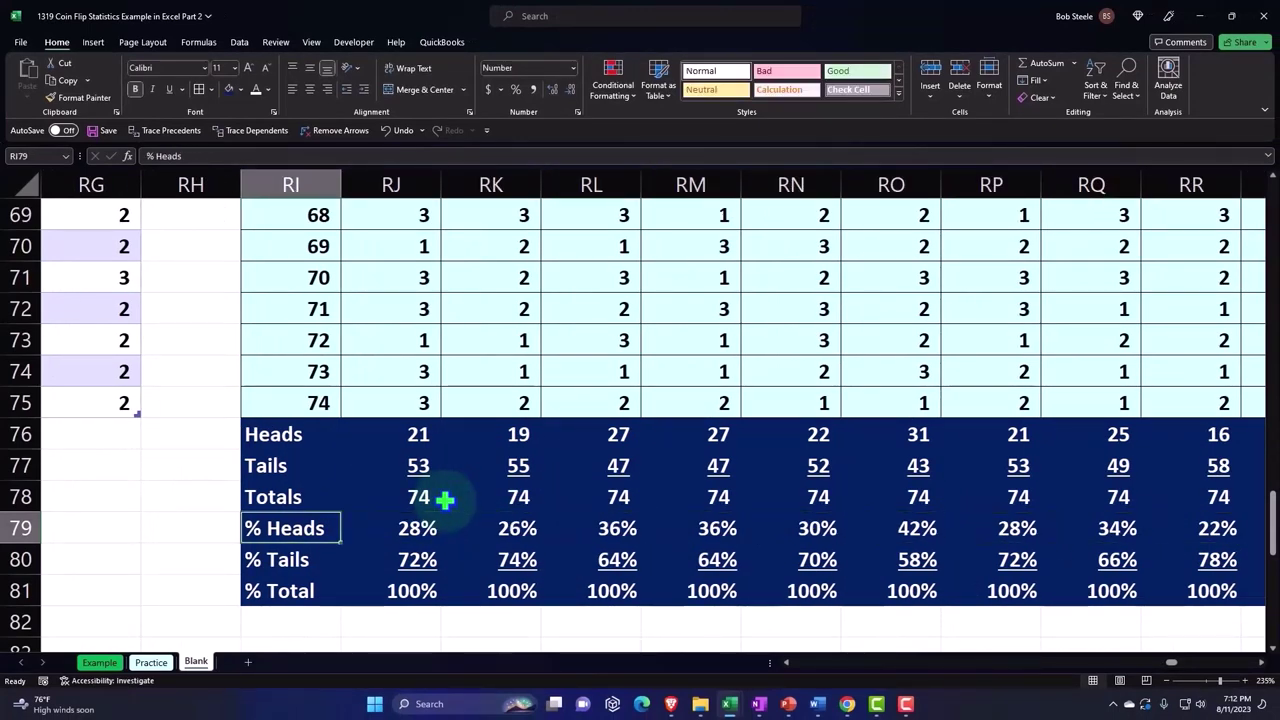
pyautogui.hotkey('shift', 'Right')
pyautogui.hotkey('ctrl', 'shift', 'Right')
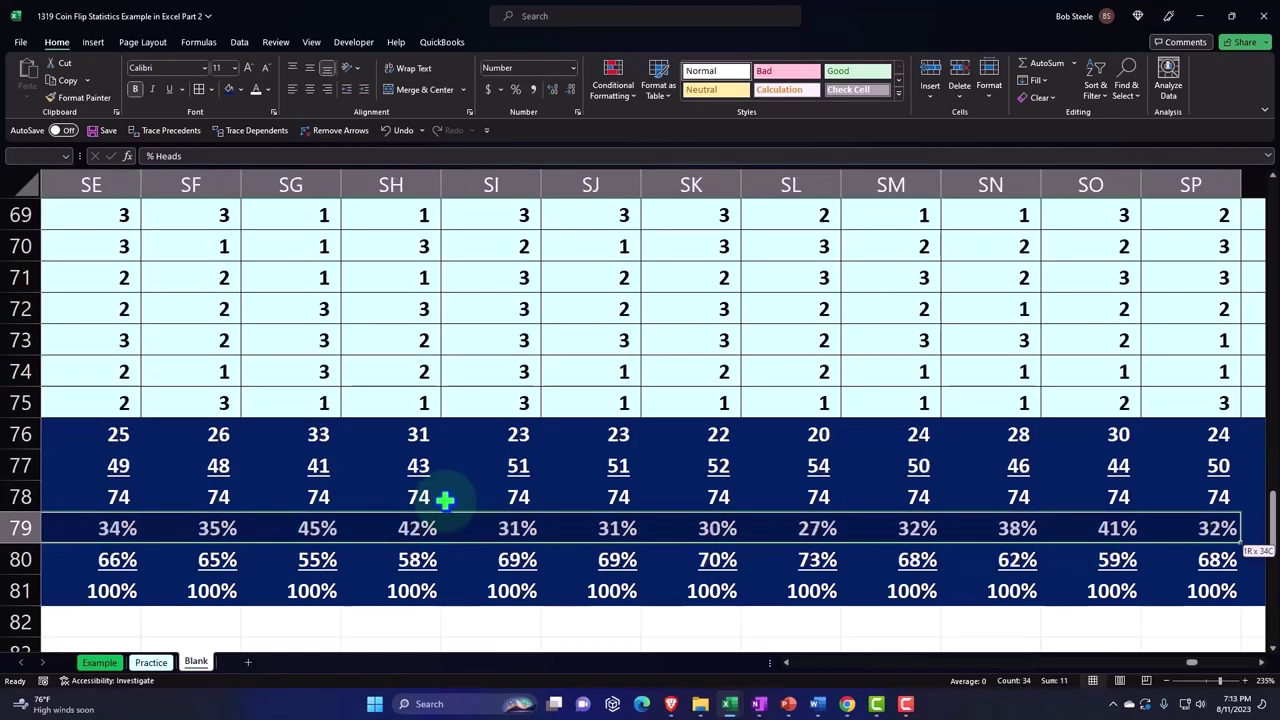
pyautogui.hotkey('shift', 'Right')
pyautogui.hotkey('shift', 'Right')
pyautogui.hotkey('shift', 'Right')
pyautogui.hotkey('shift', 'Right')
pyautogui.hotkey('shift', 'Right')
pyautogui.hotkey('shift', 'Right')
pyautogui.hotkey('shift', 'Right')
pyautogui.hotkey('shift', 'Right')
pyautogui.hotkey('shift', 'Right')
pyautogui.hotkey('shift', 'Right')
pyautogui.hotkey('shift', 'Right')
pyautogui.hotkey('shift', 'Right')
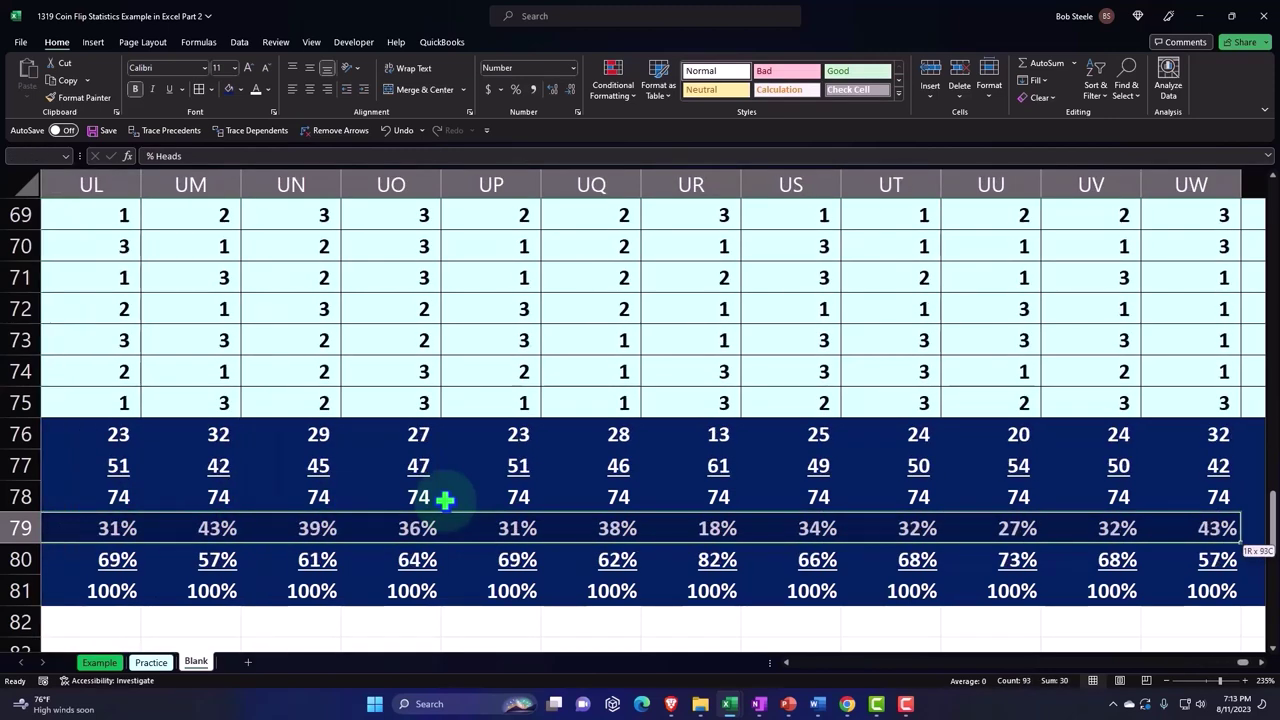
pyautogui.hotkey('shift', 'Right')
pyautogui.hotkey('shift', 'Right')
pyautogui.hotkey('shift', 'Right')
pyautogui.hotkey('shift', 'Right')
pyautogui.hotkey('shift', 'Left')
pyautogui.hotkey('shift', 'Left')
pyautogui.hotkey('shift', 'Left')
pyautogui.hotkey('shift', 'Left')
pyautogui.hotkey('shift', 'Left')
pyautogui.hotkey('shift', 'Left')
pyautogui.hotkey('shift', 'Left')
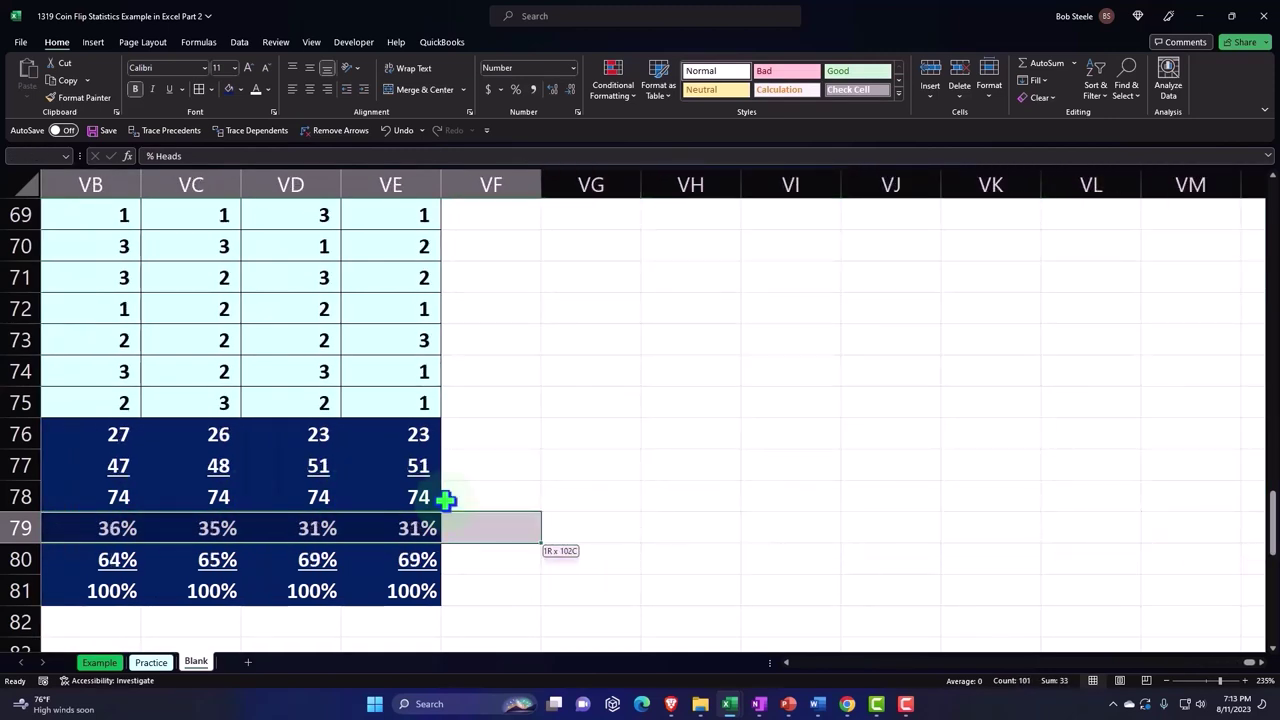
pyautogui.hotkey('shift', 'Left')
pyautogui.hotkey('shift', 'Left')
pyautogui.hotkey('shift', 'Right')
# Step: Copy the % Heads row and paste it temporarily at VI1
pyautogui.hotkey('ctrl', 'c')
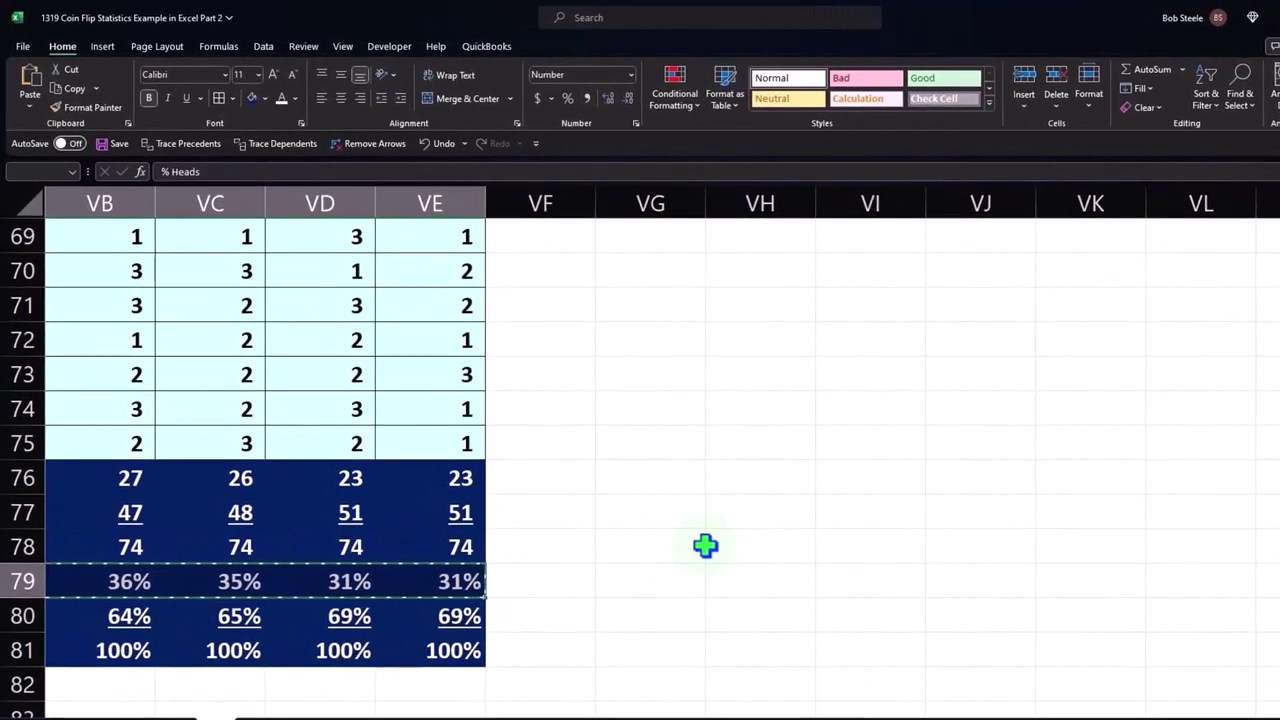
pyautogui.scroll(8, 705, 545)
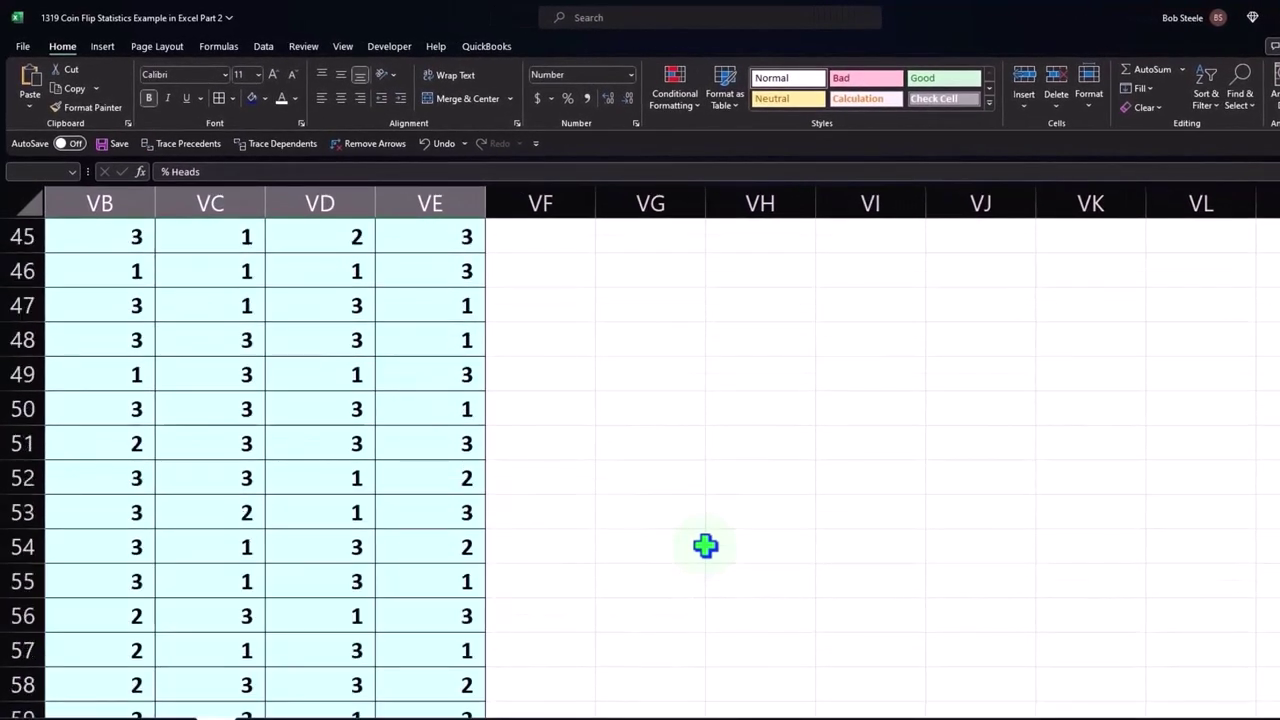
pyautogui.scroll(10, 705, 545)
pyautogui.scroll(5, 705, 545)
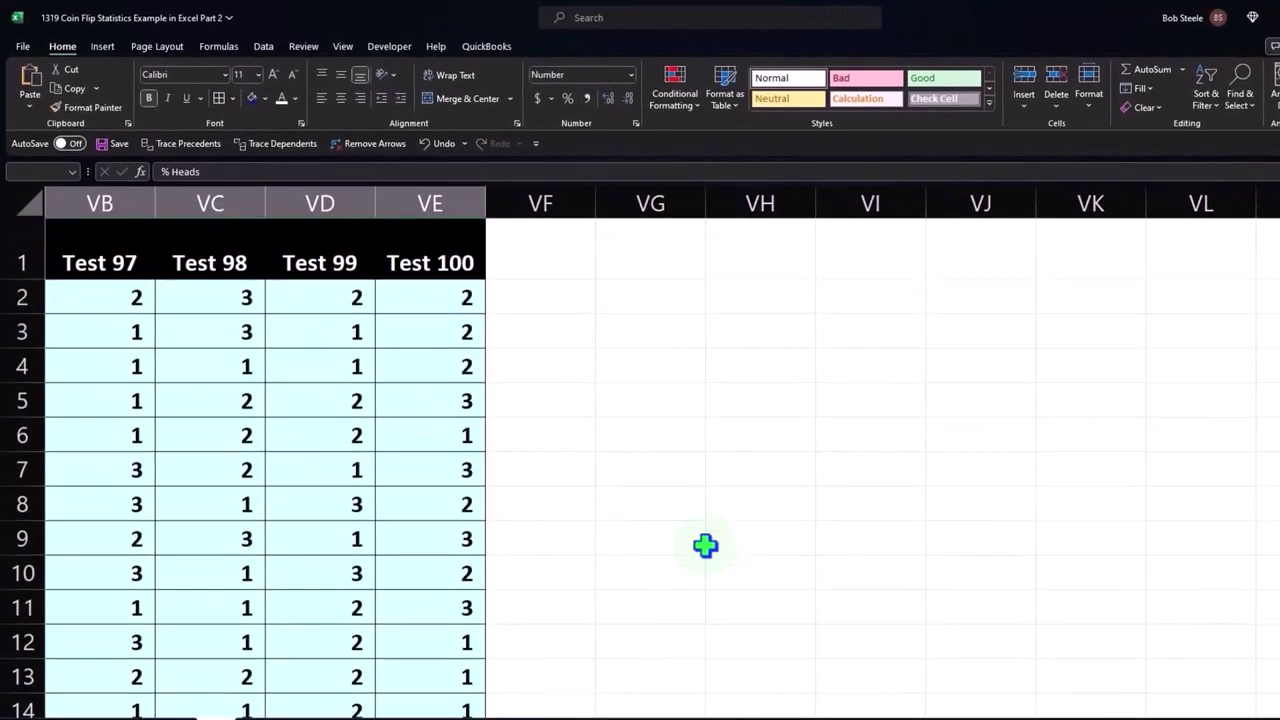
pyautogui.click(893, 261)
pyautogui.rightClick(893, 261)
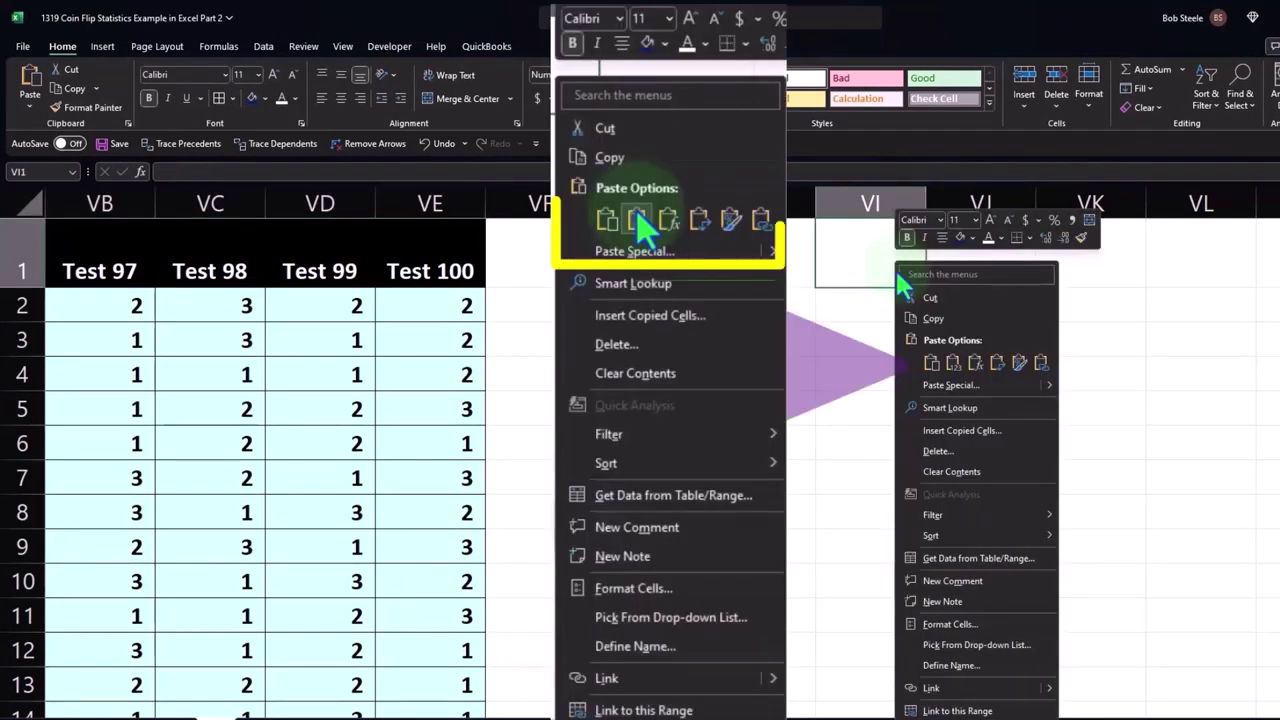
pyautogui.click(950, 360)
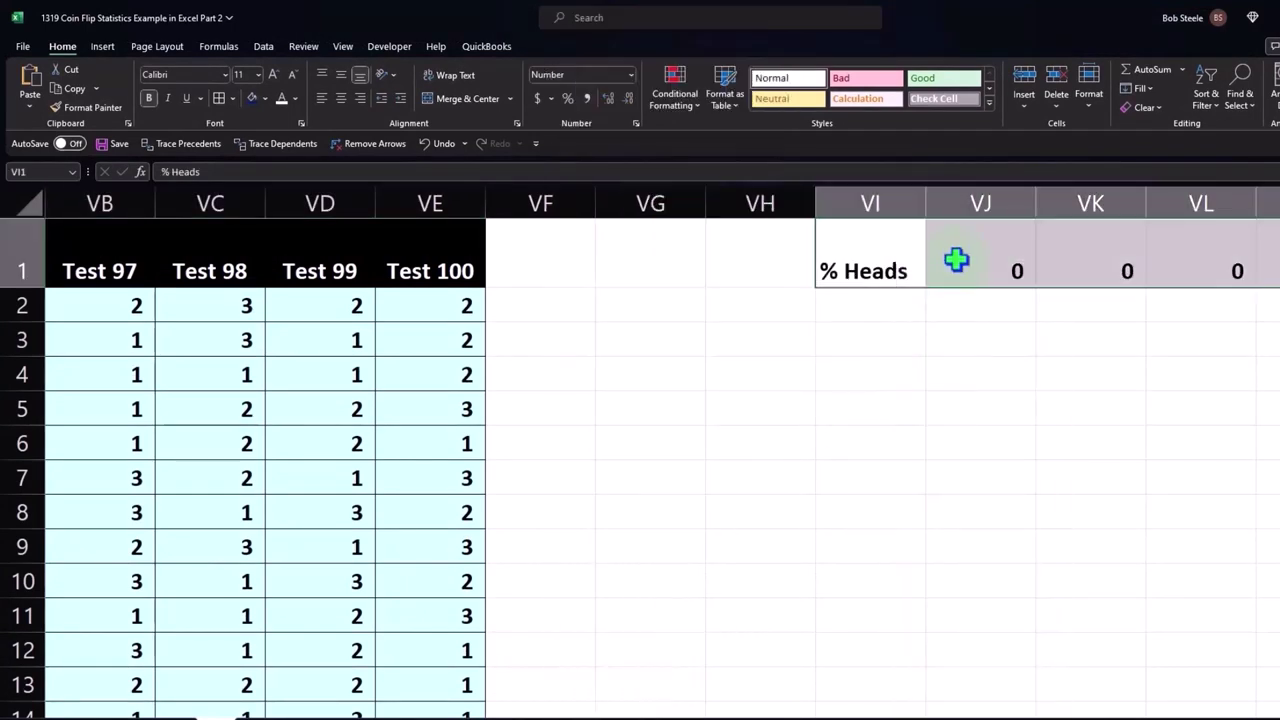
# Step: Copy the pasted row and Paste Special it transposed into column VH at VH1
pyautogui.rightClick(956, 254)
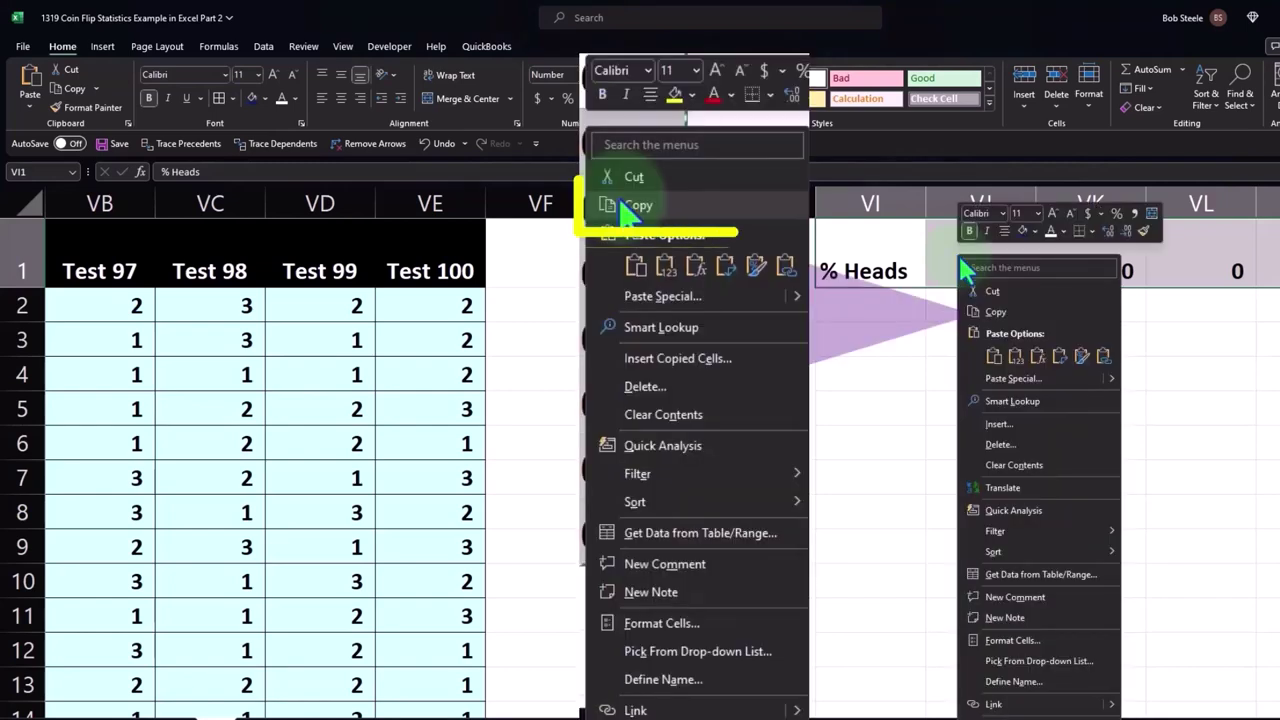
pyautogui.click(615, 205)
pyautogui.click(753, 231)
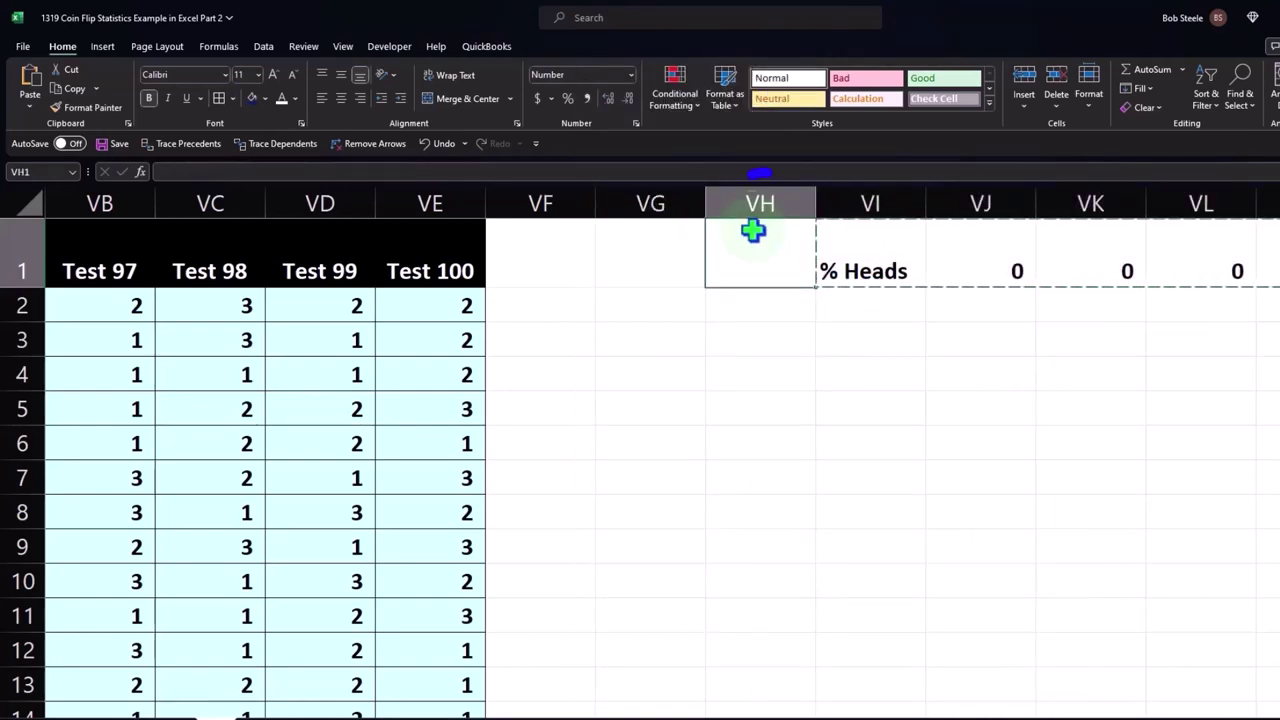
pyautogui.rightClick(766, 243)
pyautogui.moveTo(893, 497)
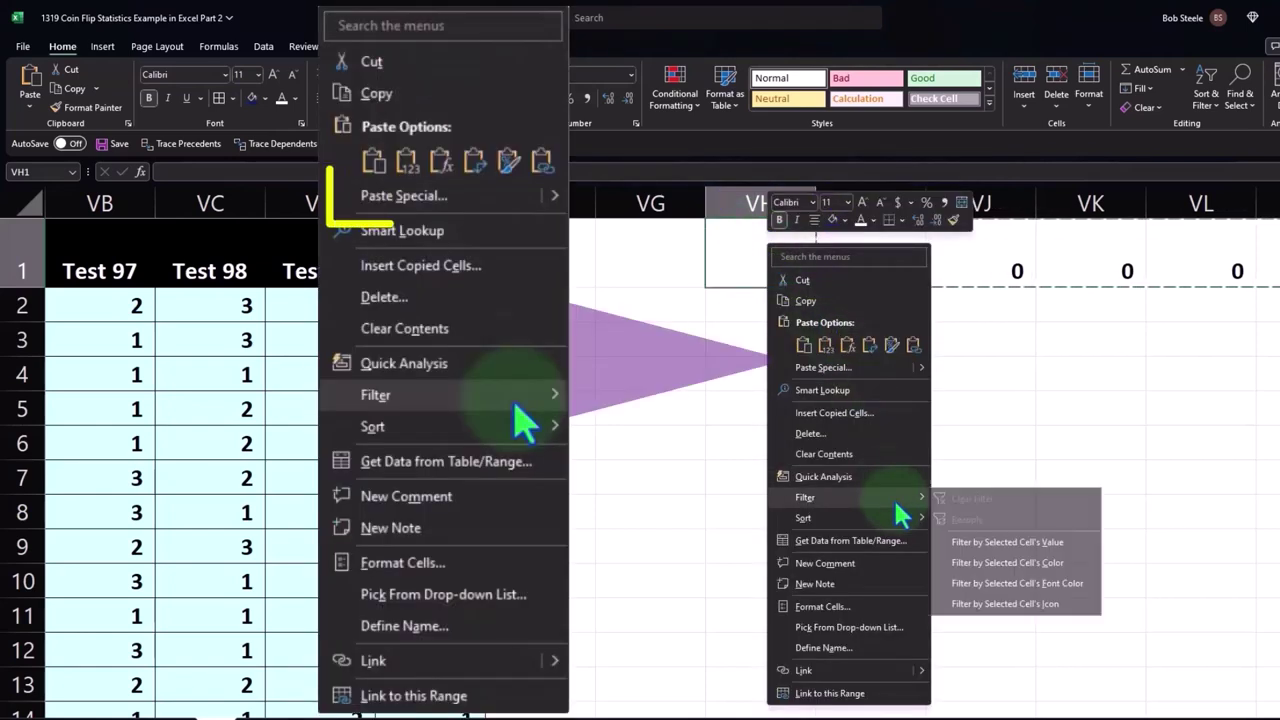
pyautogui.click(857, 368)
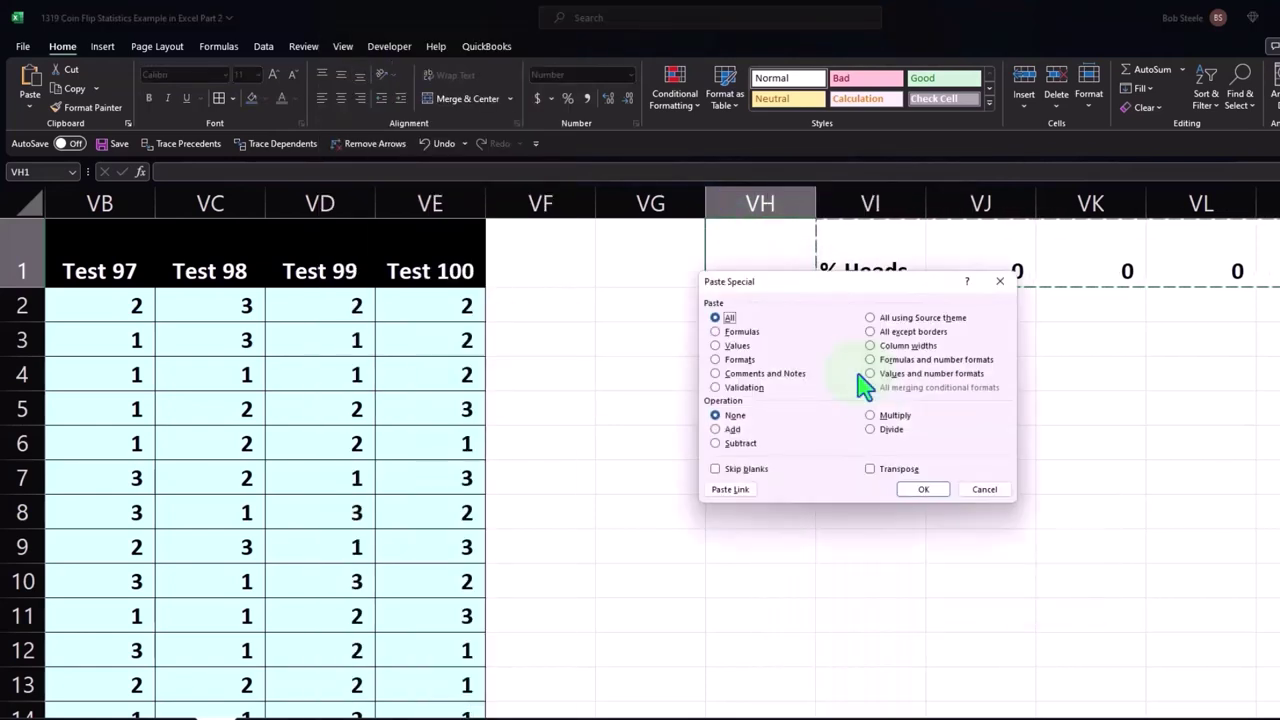
pyautogui.click(885, 470)
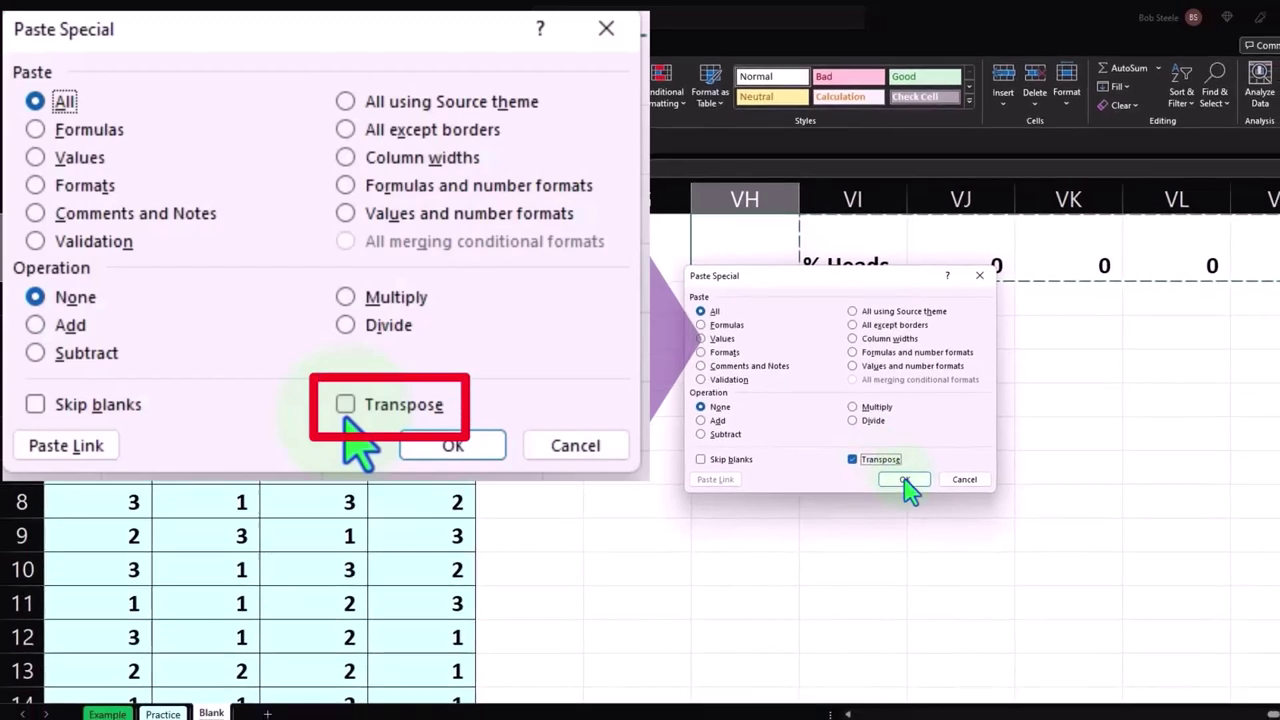
pyautogui.click(920, 489)
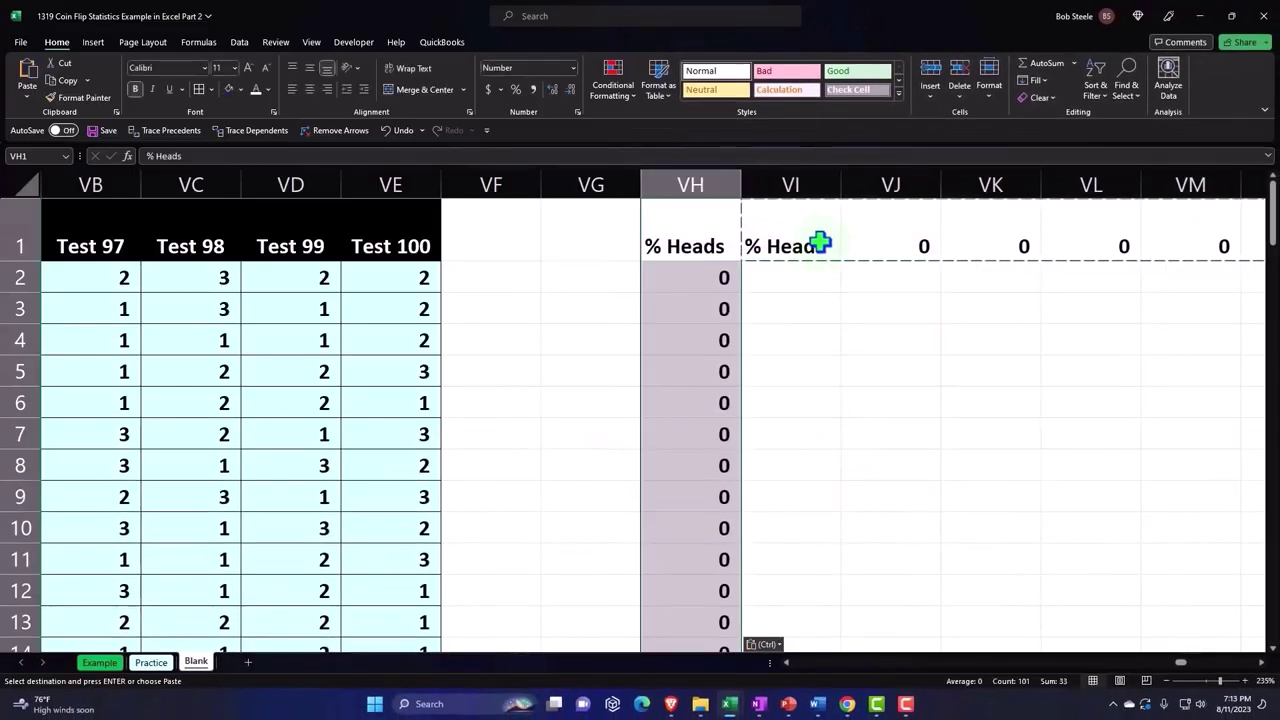
# Step: Remove the leftover horizontal row of values and return to column VH
pyautogui.moveTo(820, 243); pyautogui.dragTo(1171, 252)
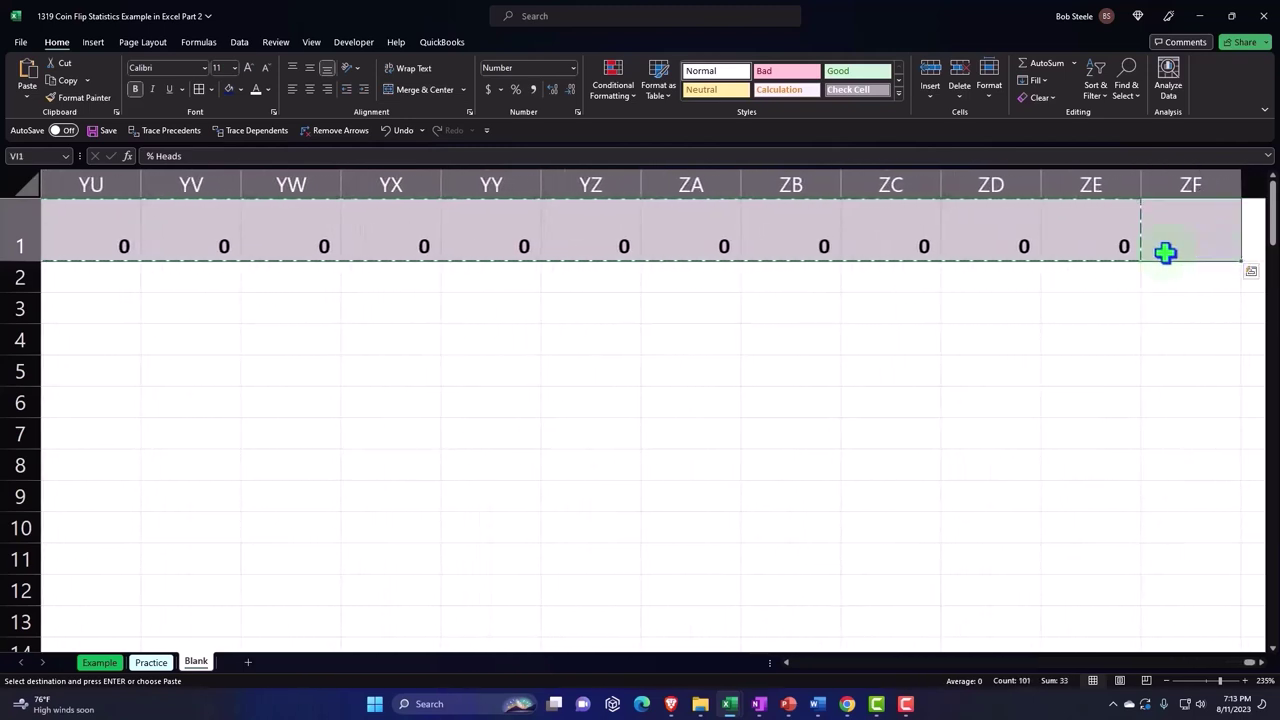
pyautogui.press('Escape')
pyautogui.press('Left')
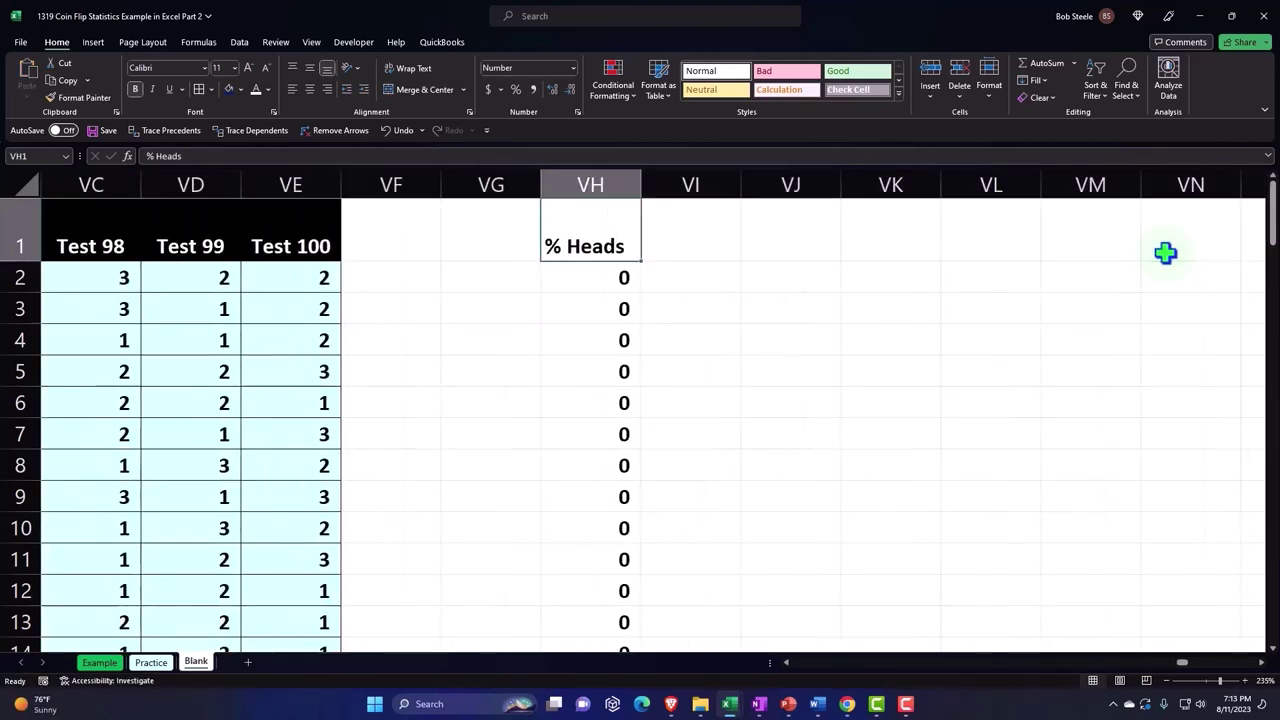
# Step: Convert the VH % Heads column into a table and format its values as percentages
pyautogui.click(93, 44)
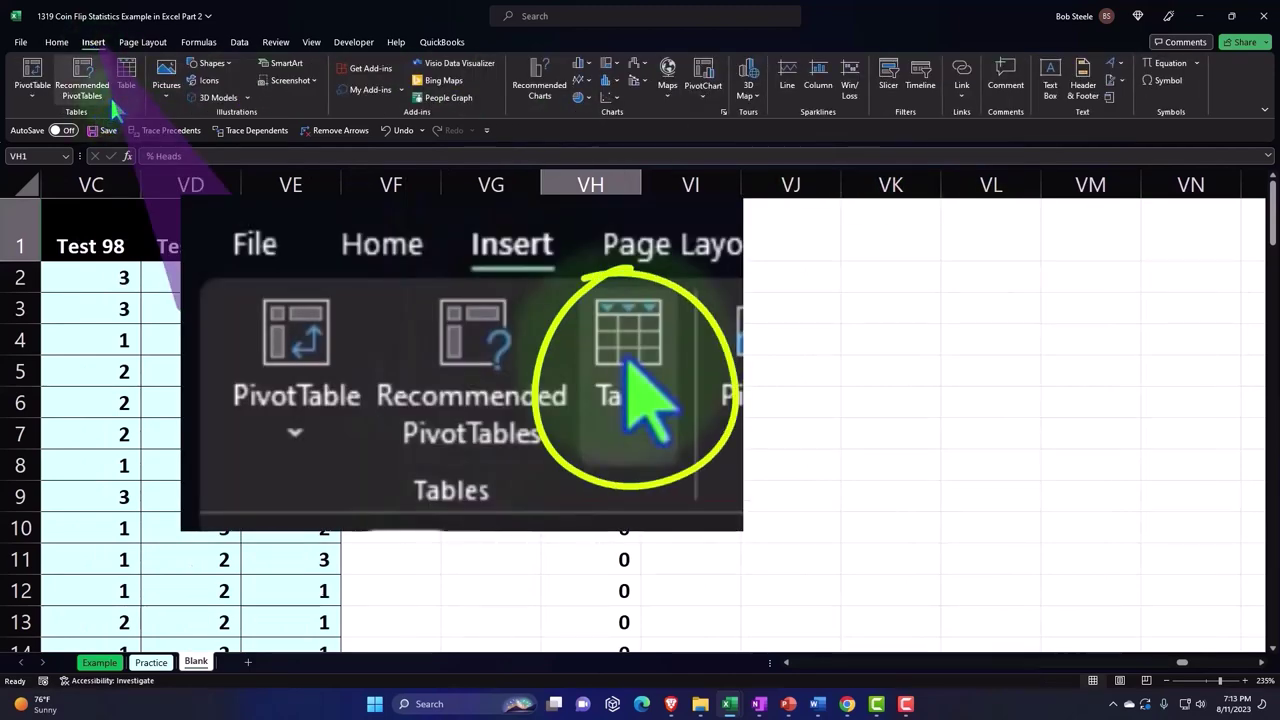
pyautogui.click(128, 92)
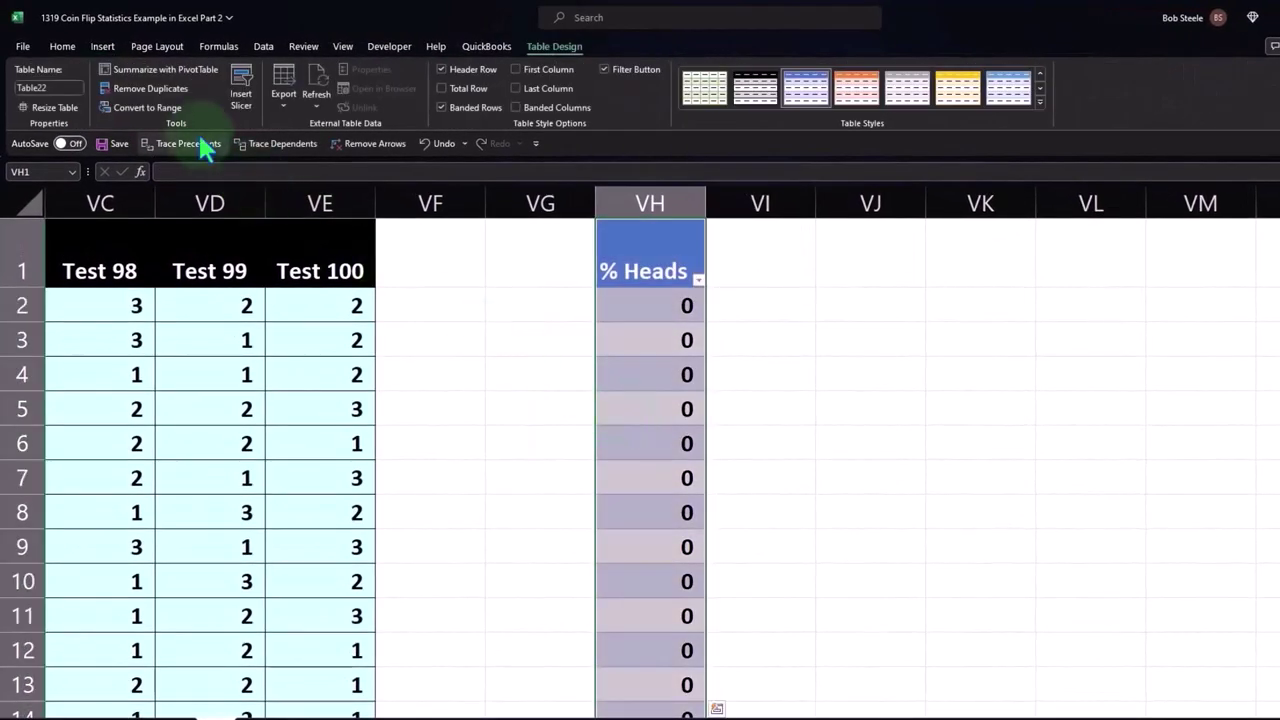
pyautogui.click(62, 47)
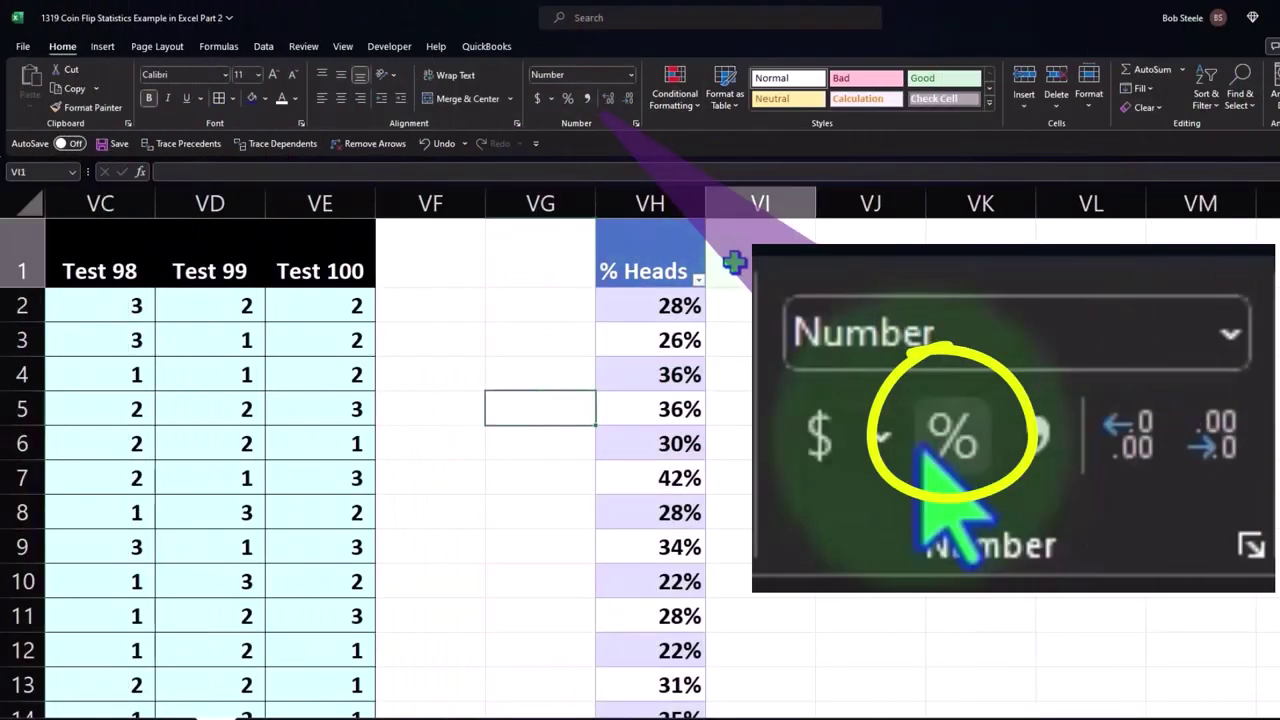
# Step: Add Expected and Difference headers and fill 50% down the Expected column
pyautogui.write('Expecrte')
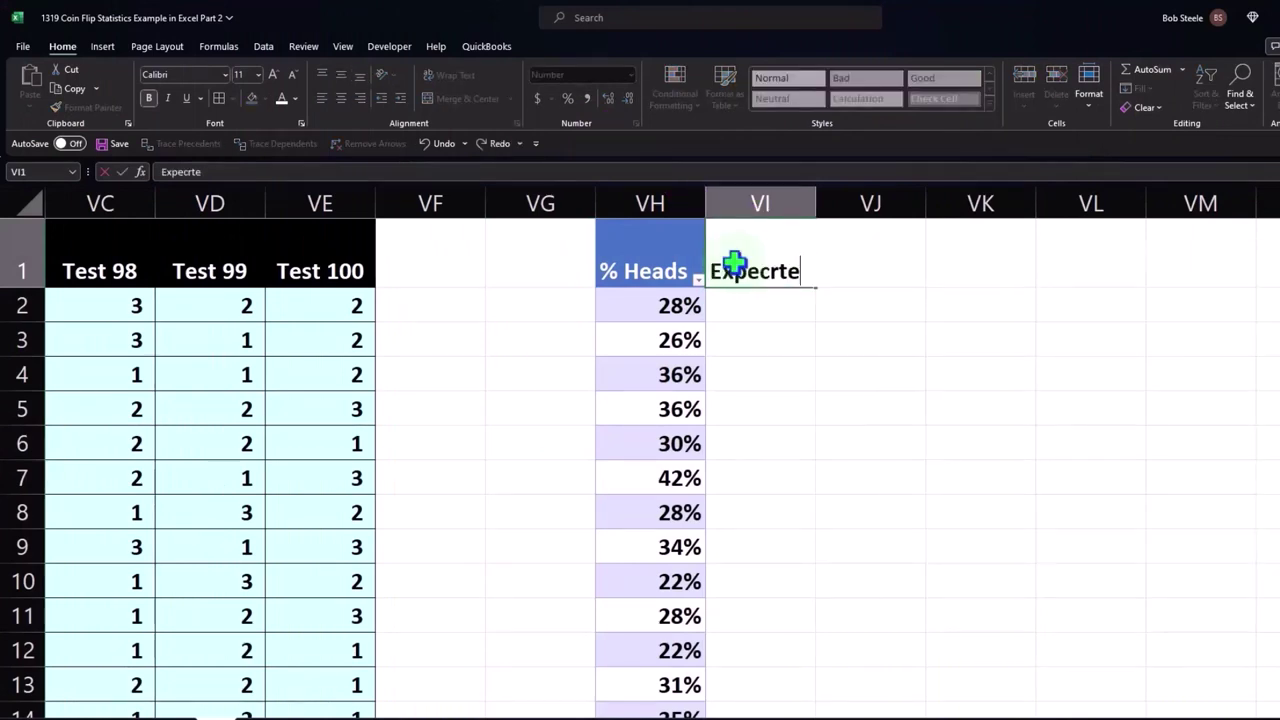
pyautogui.press('BackSpace')
pyautogui.press('BackSpace')
pyautogui.press('BackSpace')
pyautogui.write('ted')
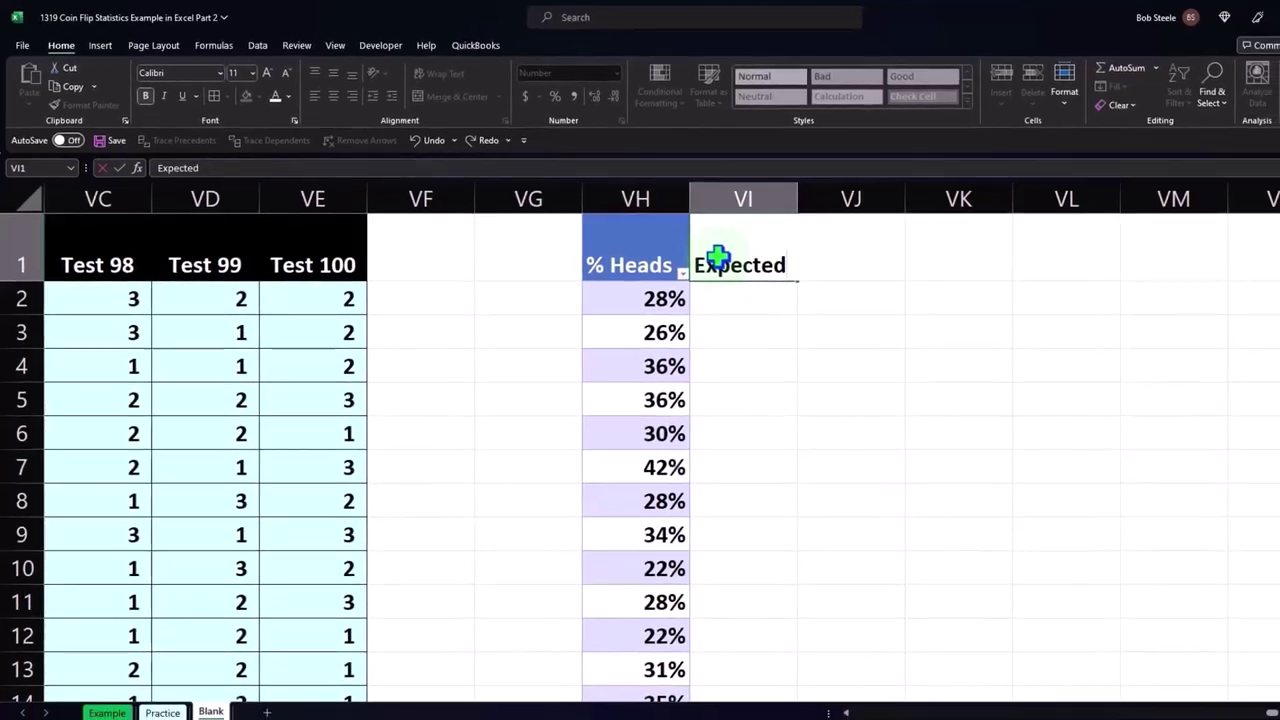
pyautogui.press('Tab')
pyautogui.write('Dif')
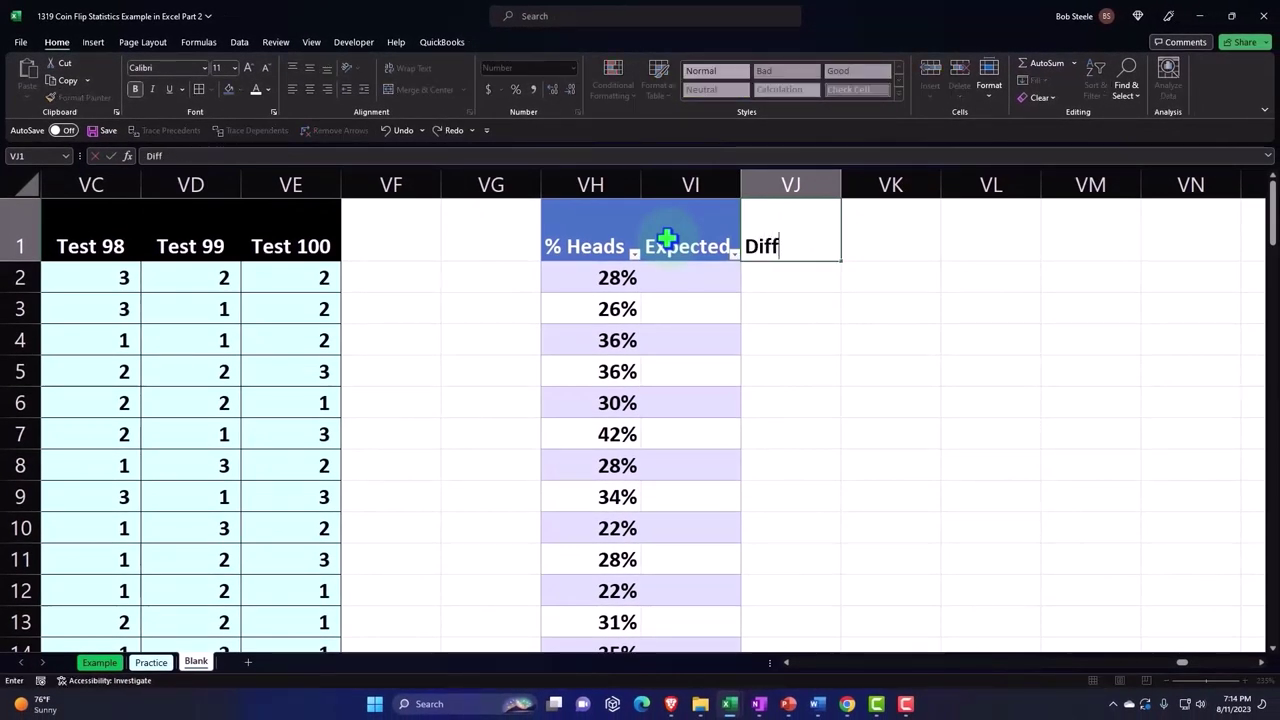
pyautogui.press('Return')
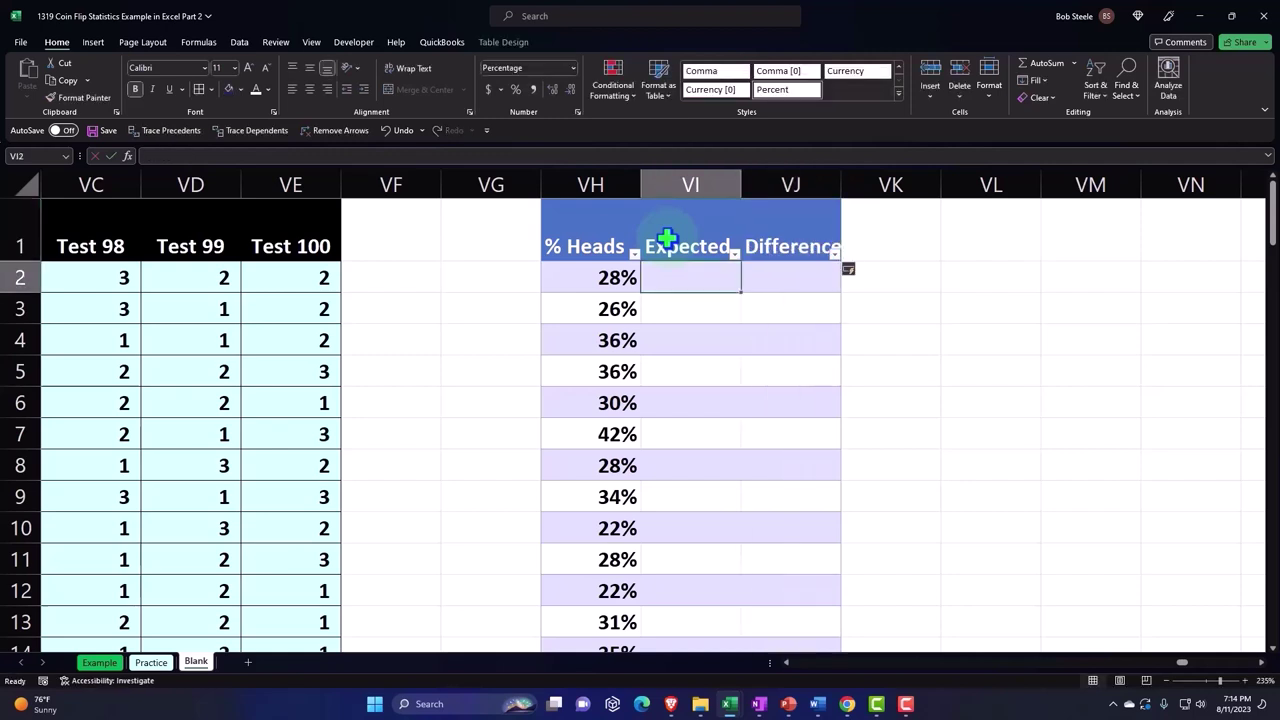
pyautogui.write('.5')
pyautogui.press('Return')
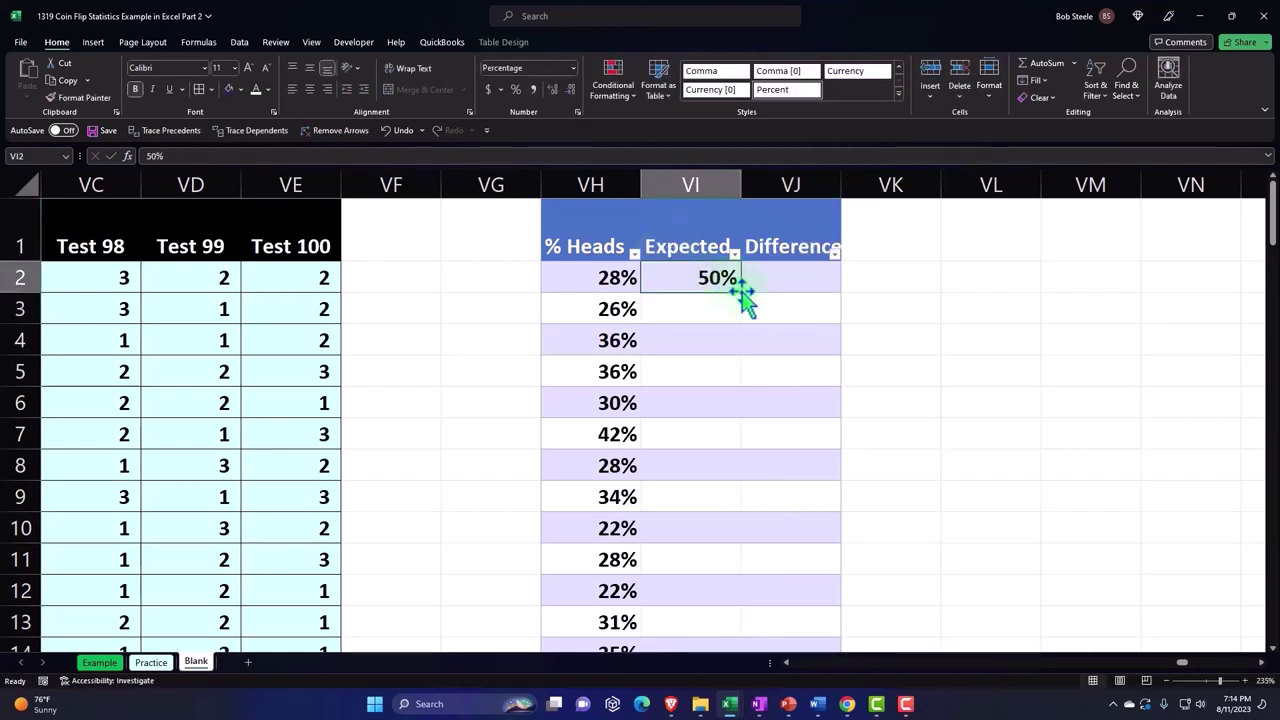
pyautogui.doubleClick(743, 293)
# Step: Fill the Difference column with % Heads minus Expected for every row, e.g. -22%
pyautogui.click(770, 284)
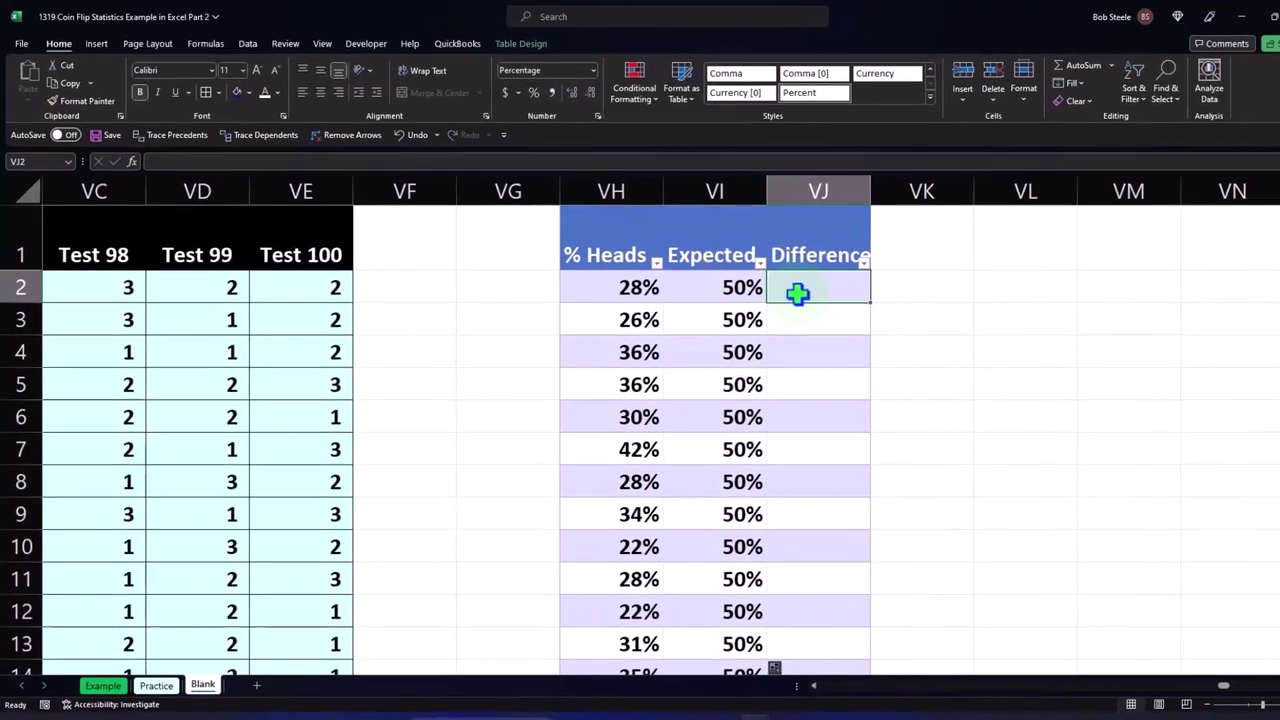
pyautogui.write('=')
pyautogui.press('Left')
pyautogui.press('Left')
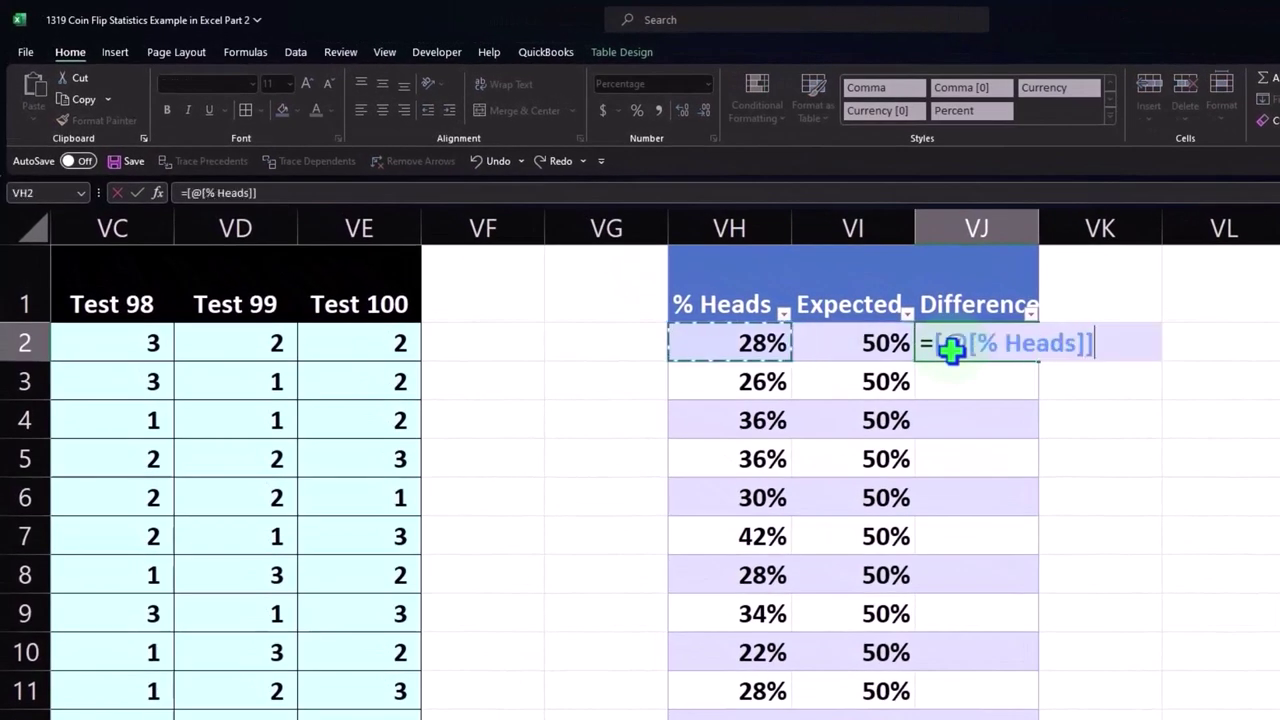
pyautogui.write('-')
pyautogui.press('Left')
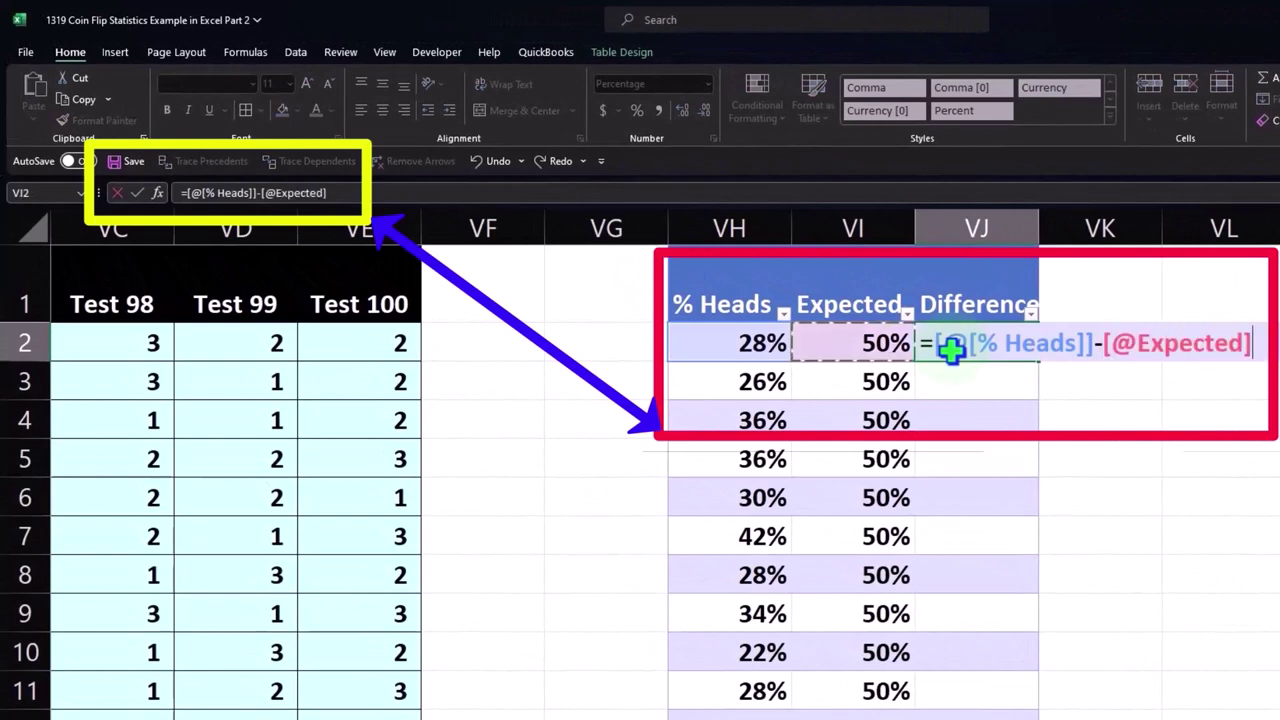
pyautogui.press('Return')
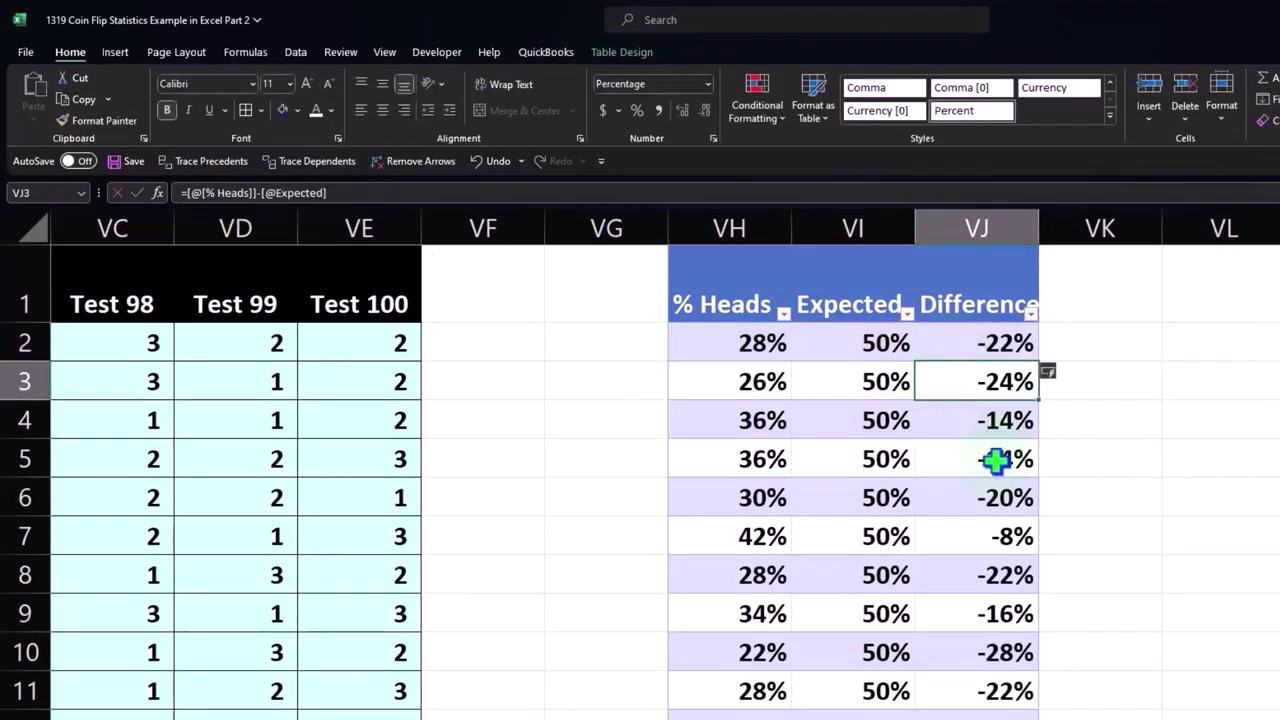
pyautogui.scroll(-4, 994, 500)
pyautogui.scroll(-9, 997, 570)
pyautogui.scroll(-10, 1000, 578)
pyautogui.scroll(-4, 1000, 580)
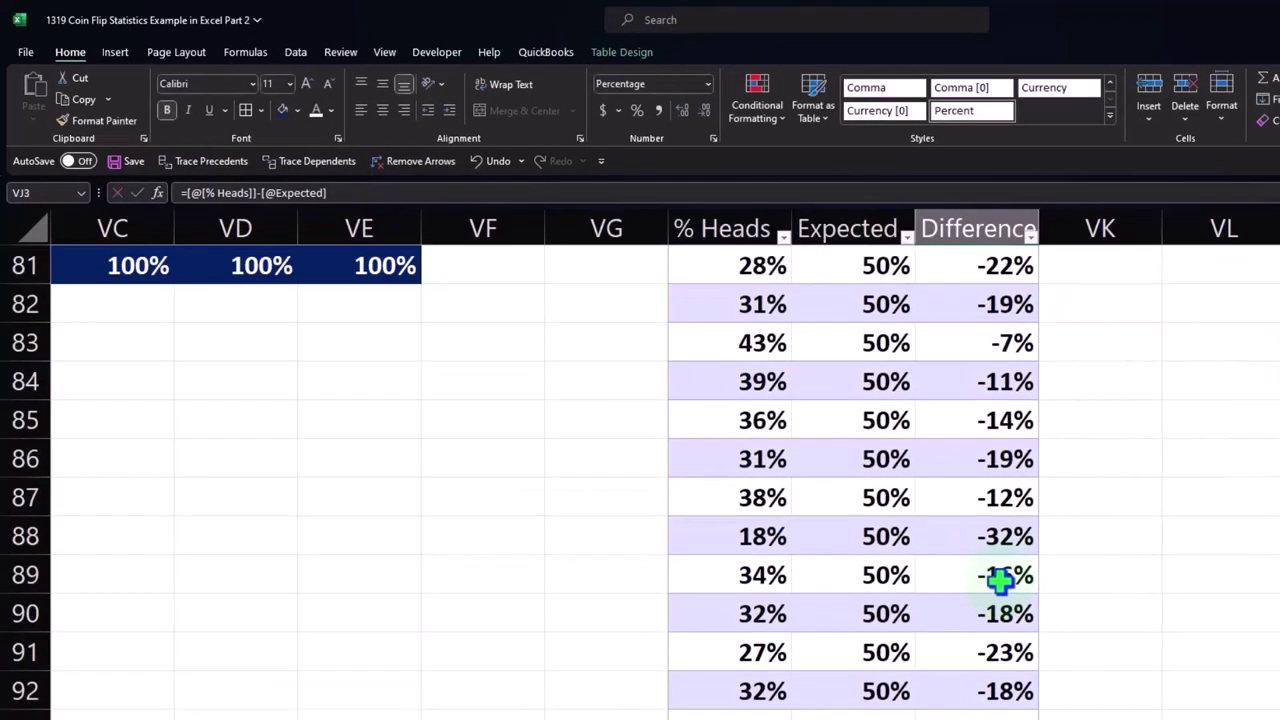
pyautogui.scroll(-4, 1000, 580)
pyautogui.scroll(5, 1000, 580)
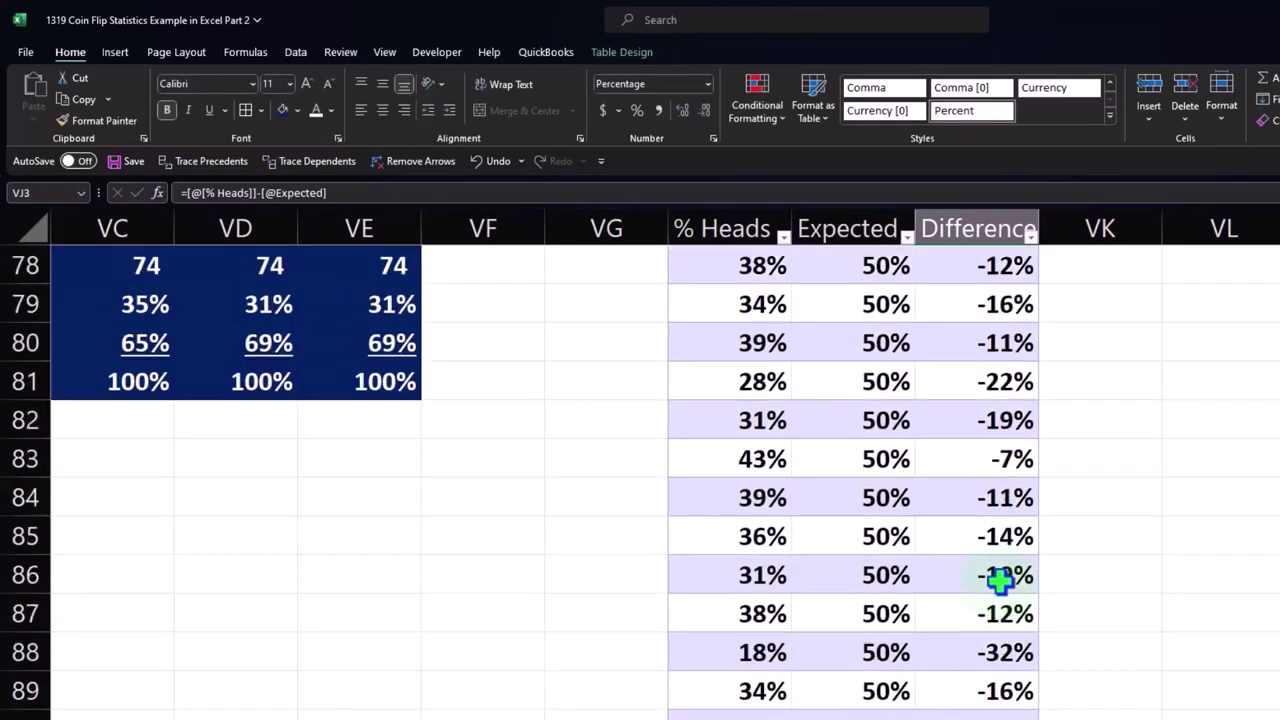
pyautogui.scroll(7, 1000, 580)
pyautogui.scroll(10, 1000, 580)
pyautogui.scroll(5, 1000, 580)
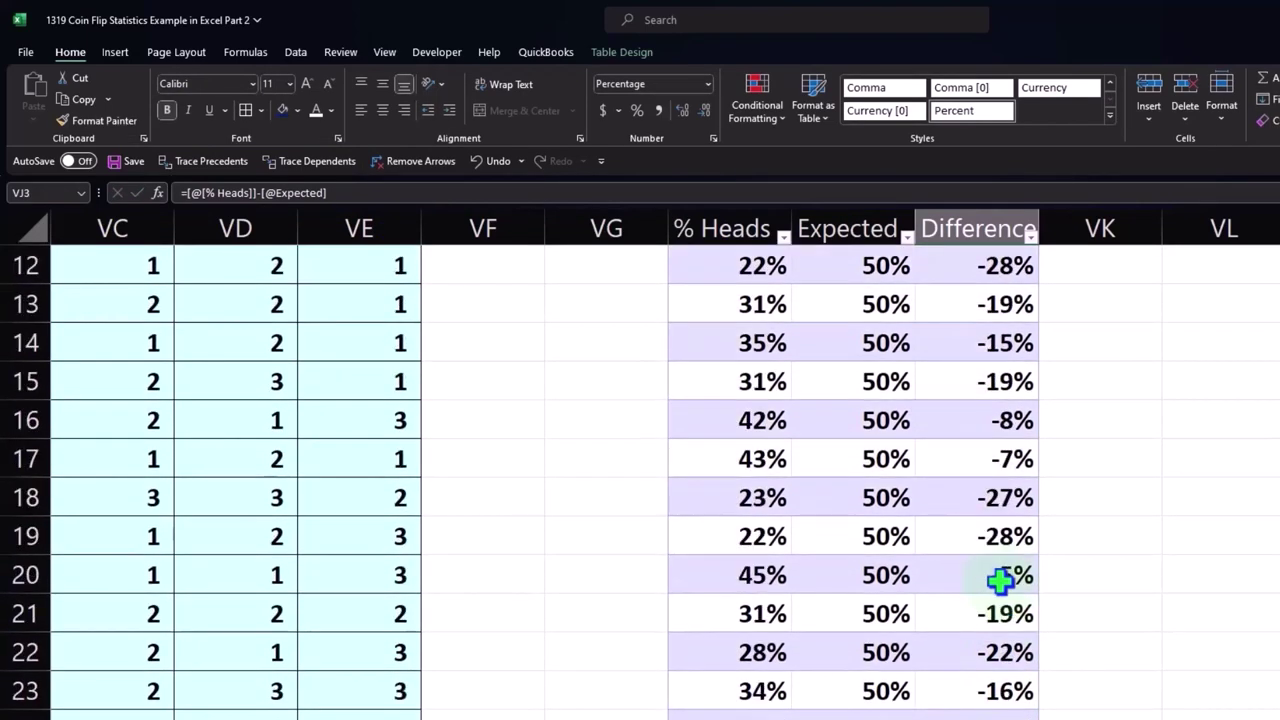
pyautogui.scroll(4, 1000, 580)
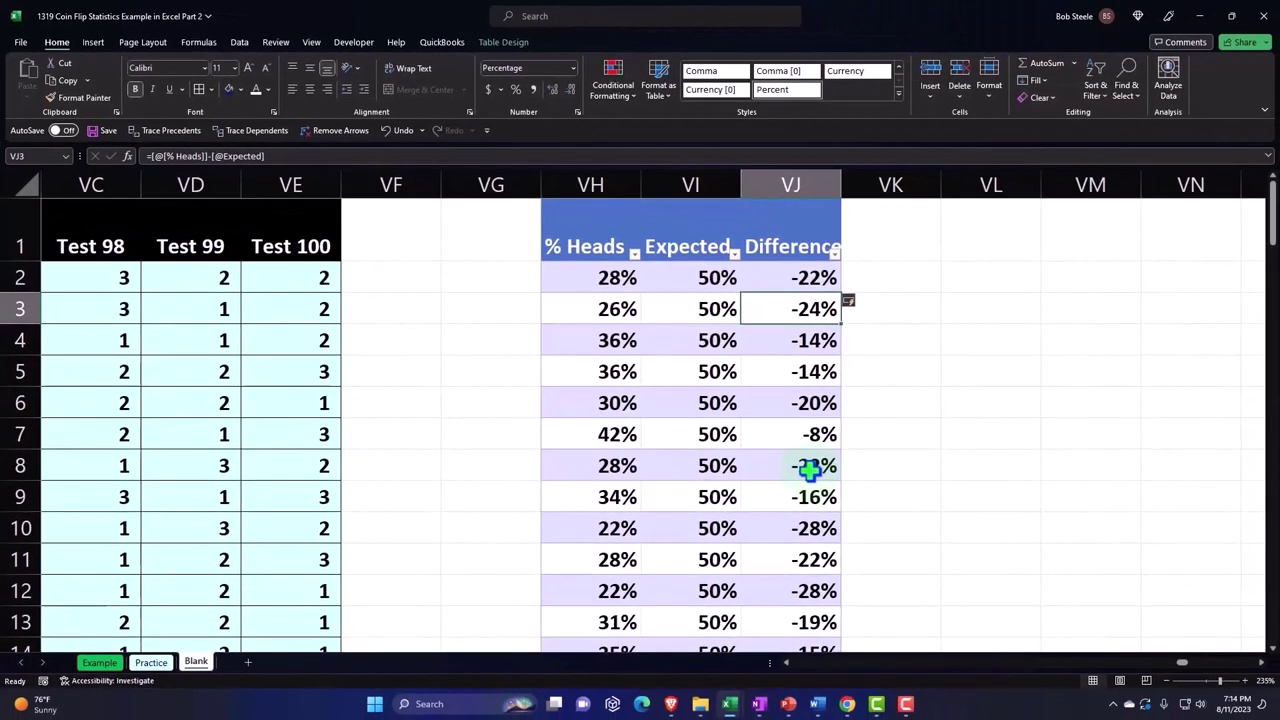
# Step: Delete empty column VG and narrow column VF so the table sits beside it
pyautogui.click(475, 186)
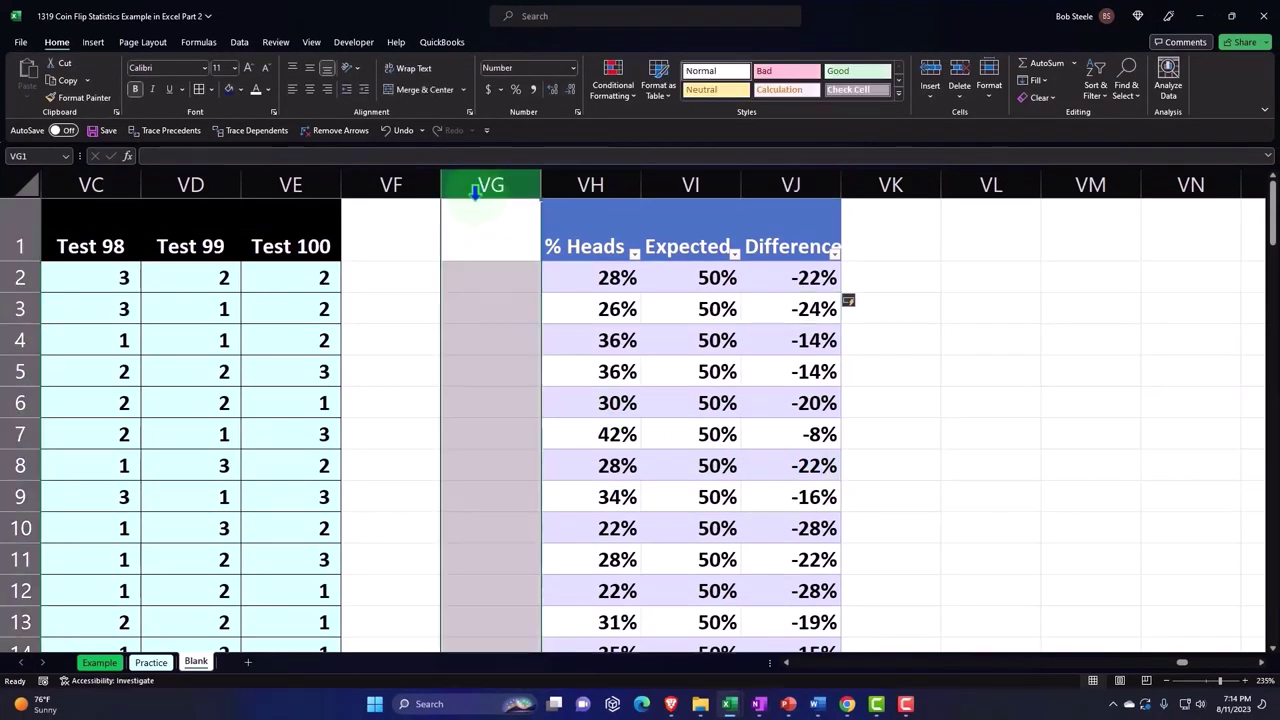
pyautogui.rightClick(473, 254)
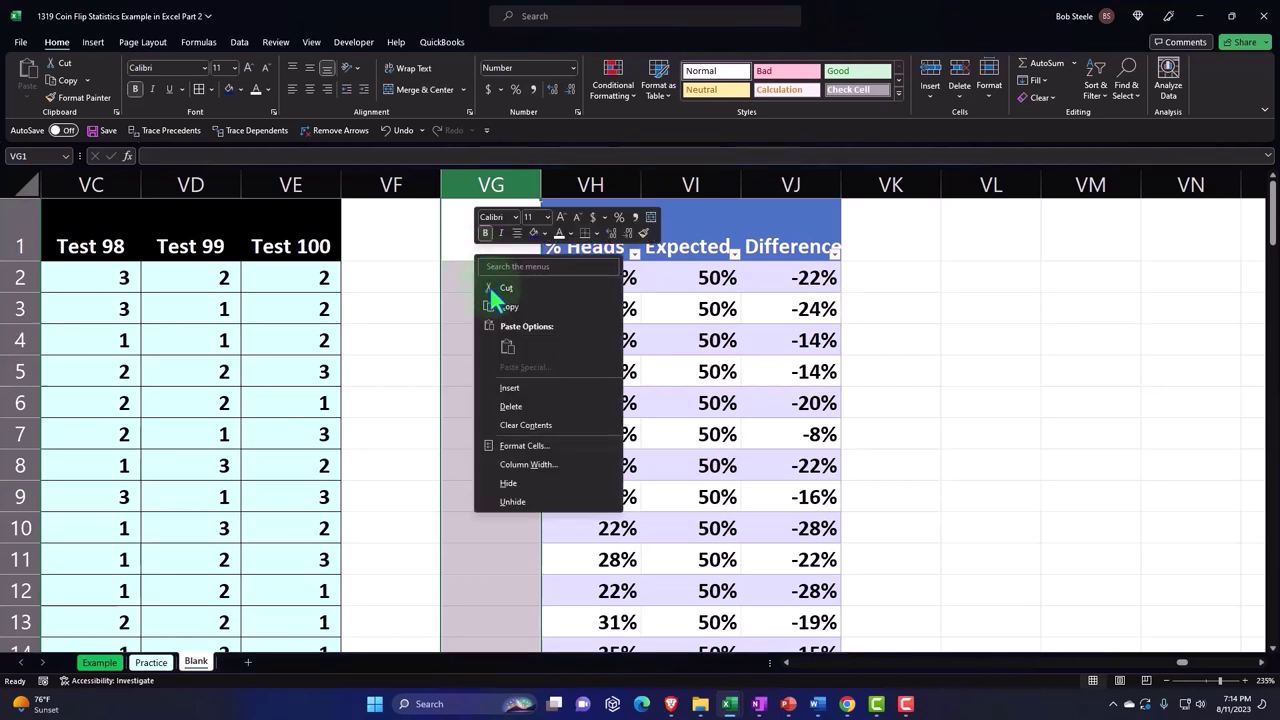
pyautogui.click(508, 407)
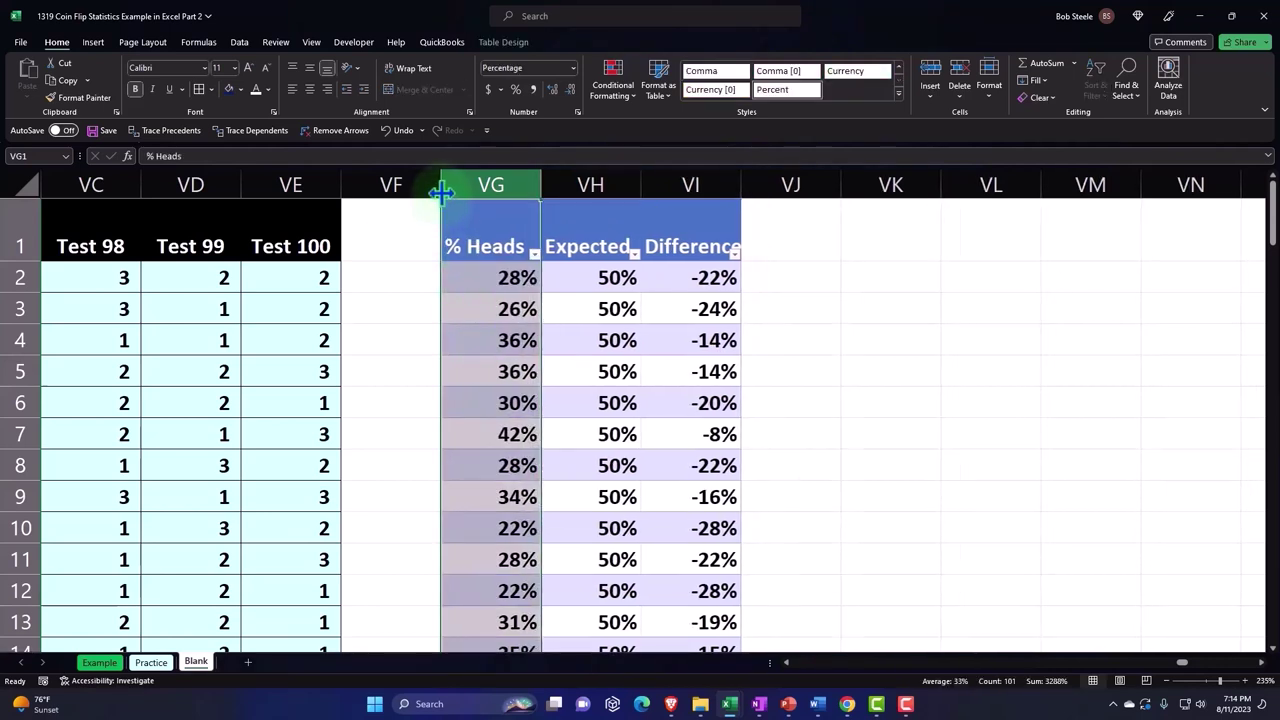
pyautogui.moveTo(441, 192); pyautogui.dragTo(367, 205)
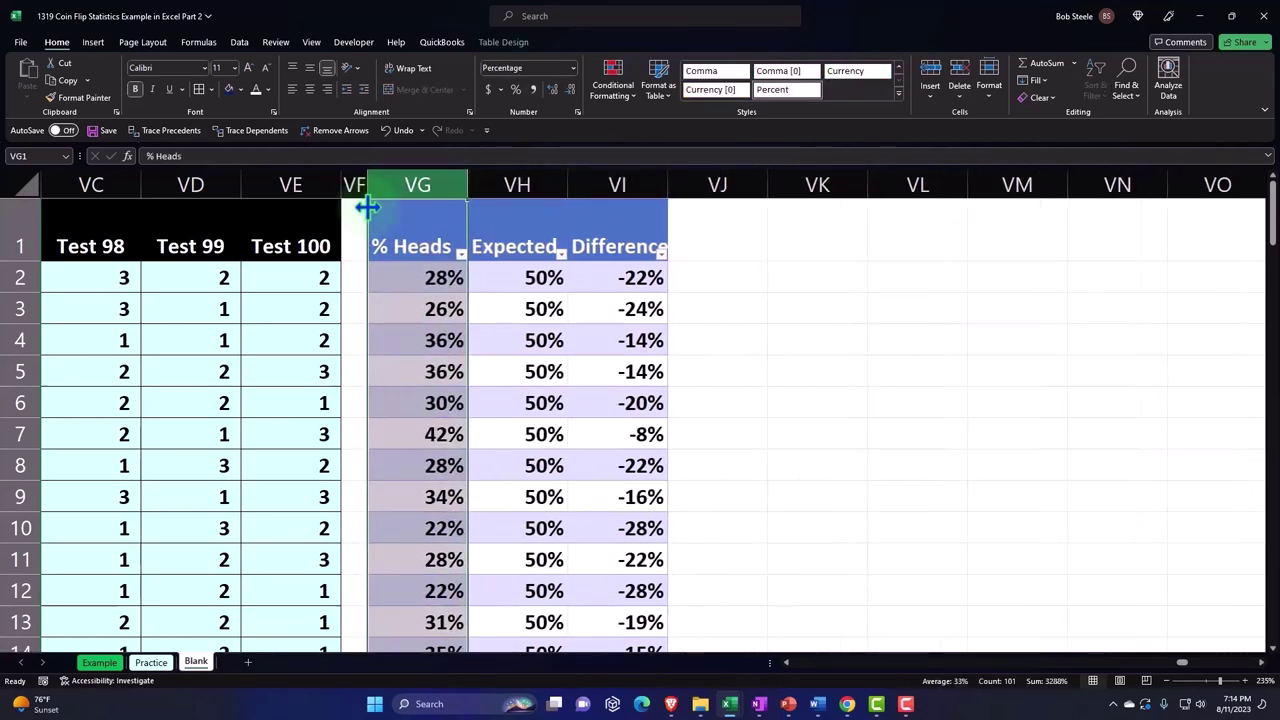
pyautogui.press('Return')
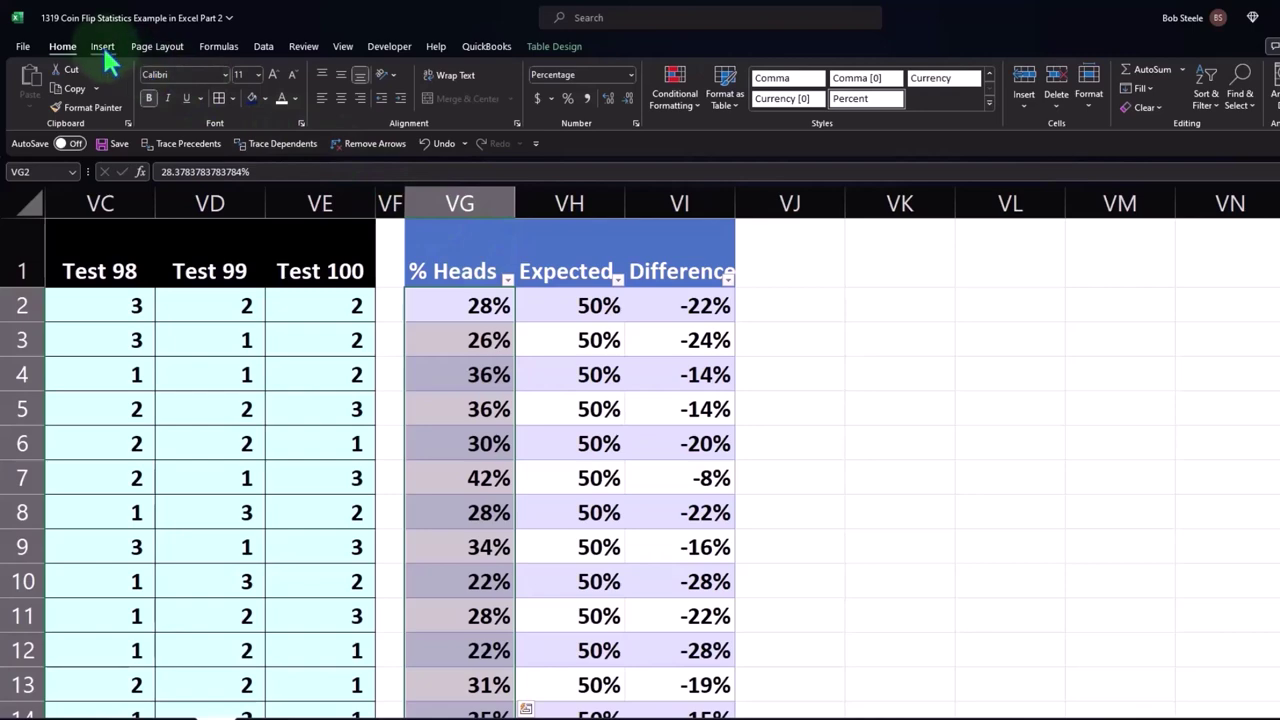
# Step: Insert a histogram of the % Heads values and move it near column VJ
pyautogui.click(103, 46)
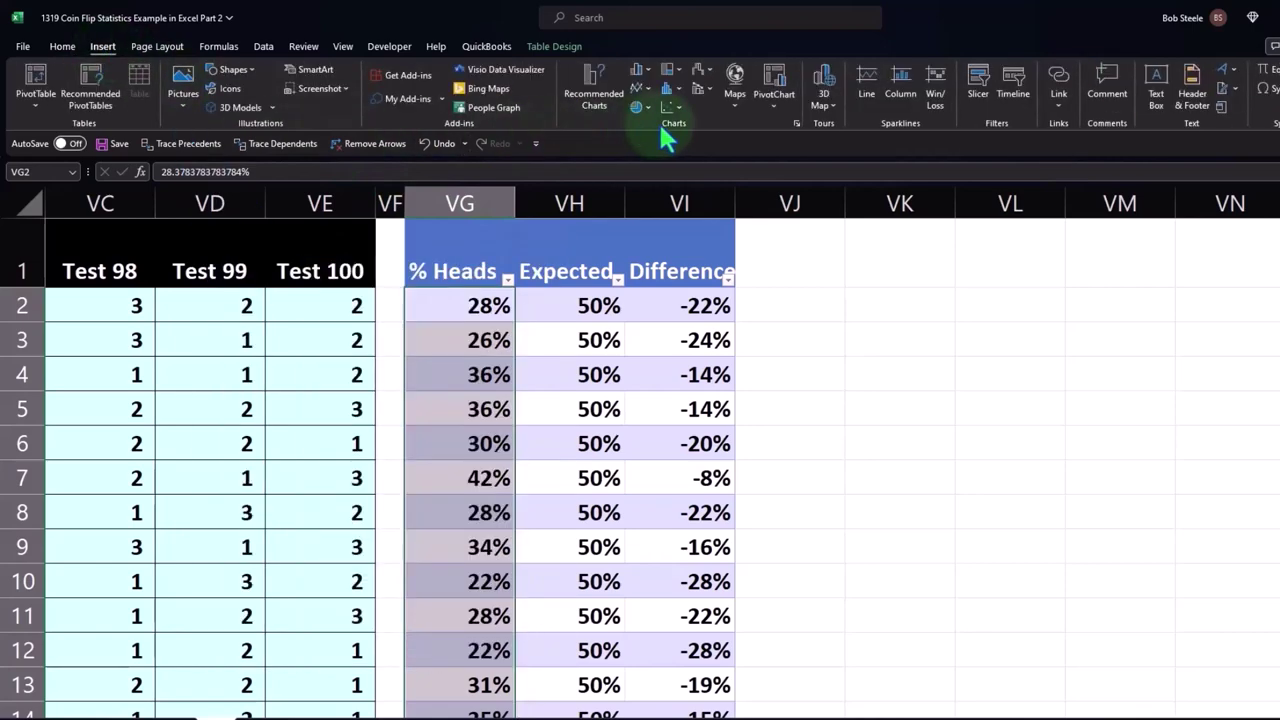
pyautogui.click(667, 89)
pyautogui.click(680, 142)
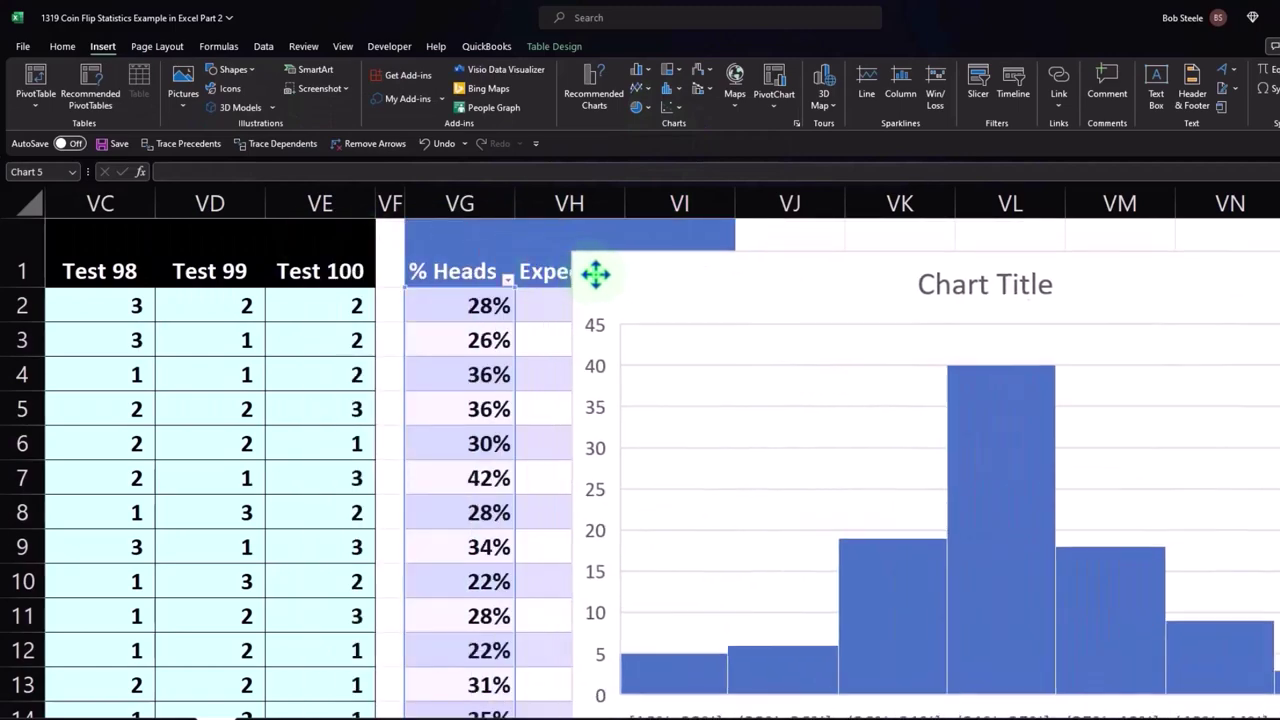
pyautogui.moveTo(313, 234); pyautogui.dragTo(766, 257)
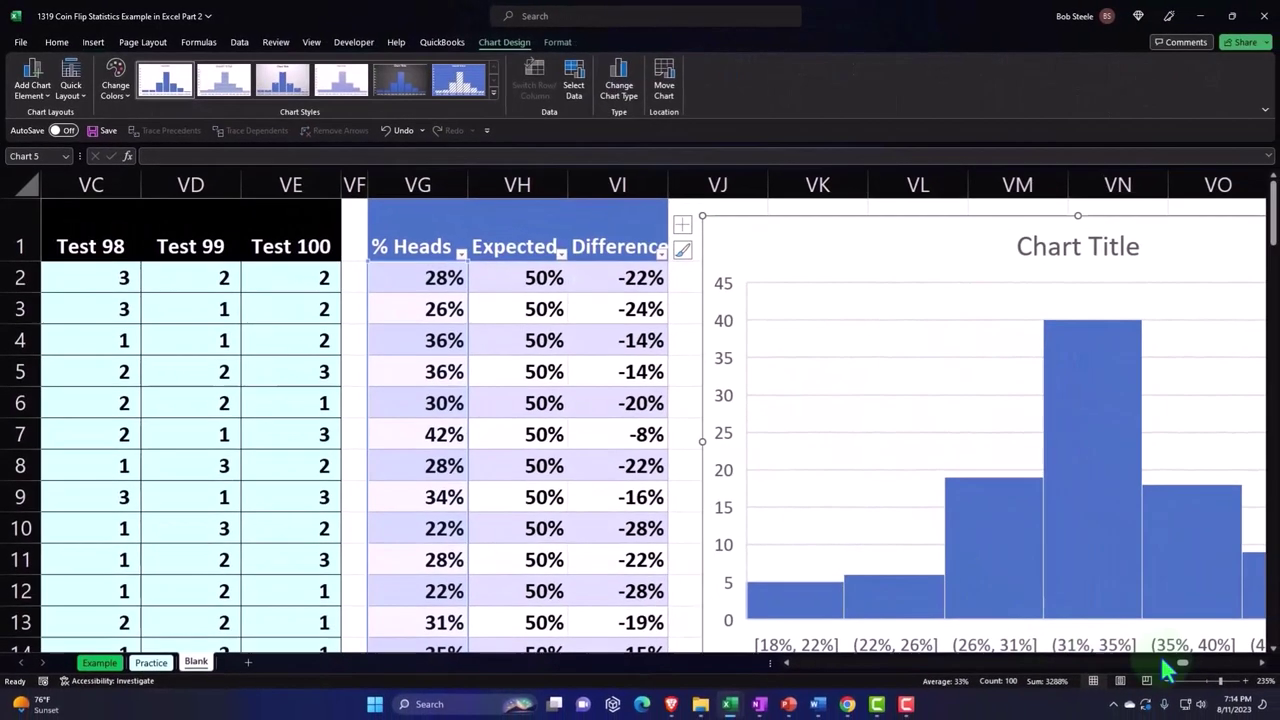
# Step: Scroll over to the earlier 33%–68% histogram
pyautogui.click(1261, 663)
pyautogui.click(1261, 663)
pyautogui.click(1261, 663)
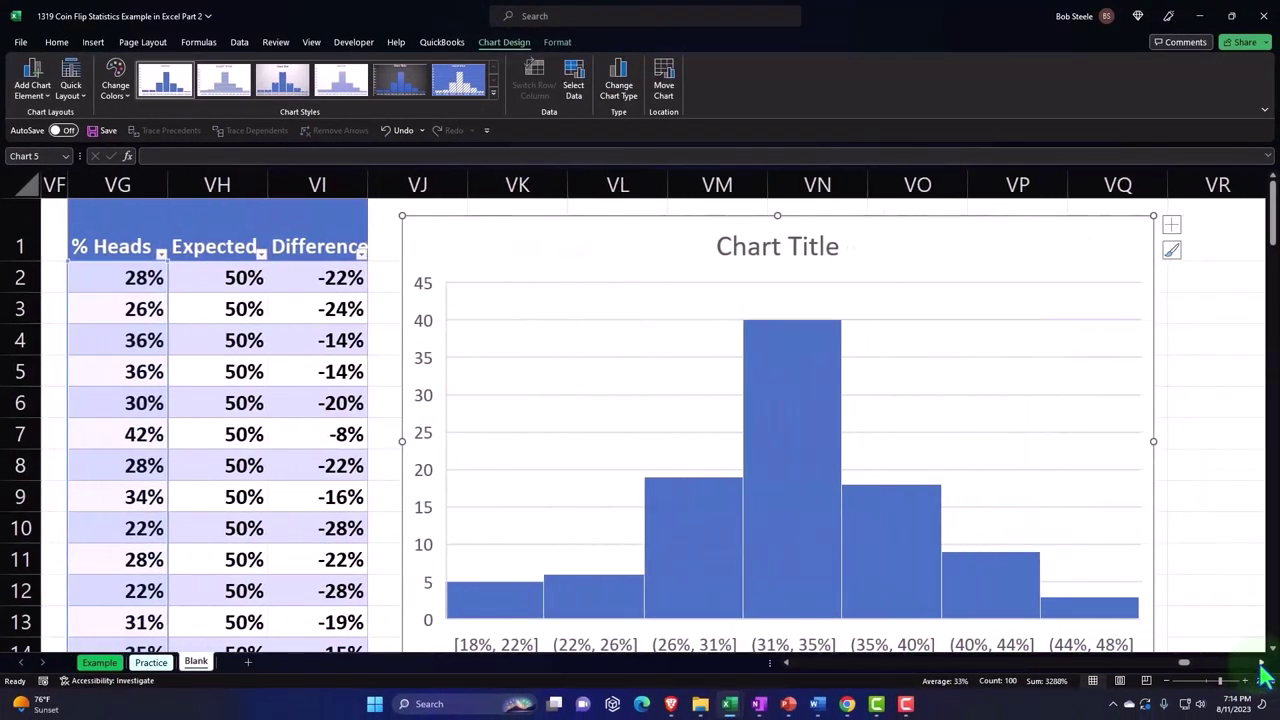
pyautogui.scroll(-1, 1175, 578)
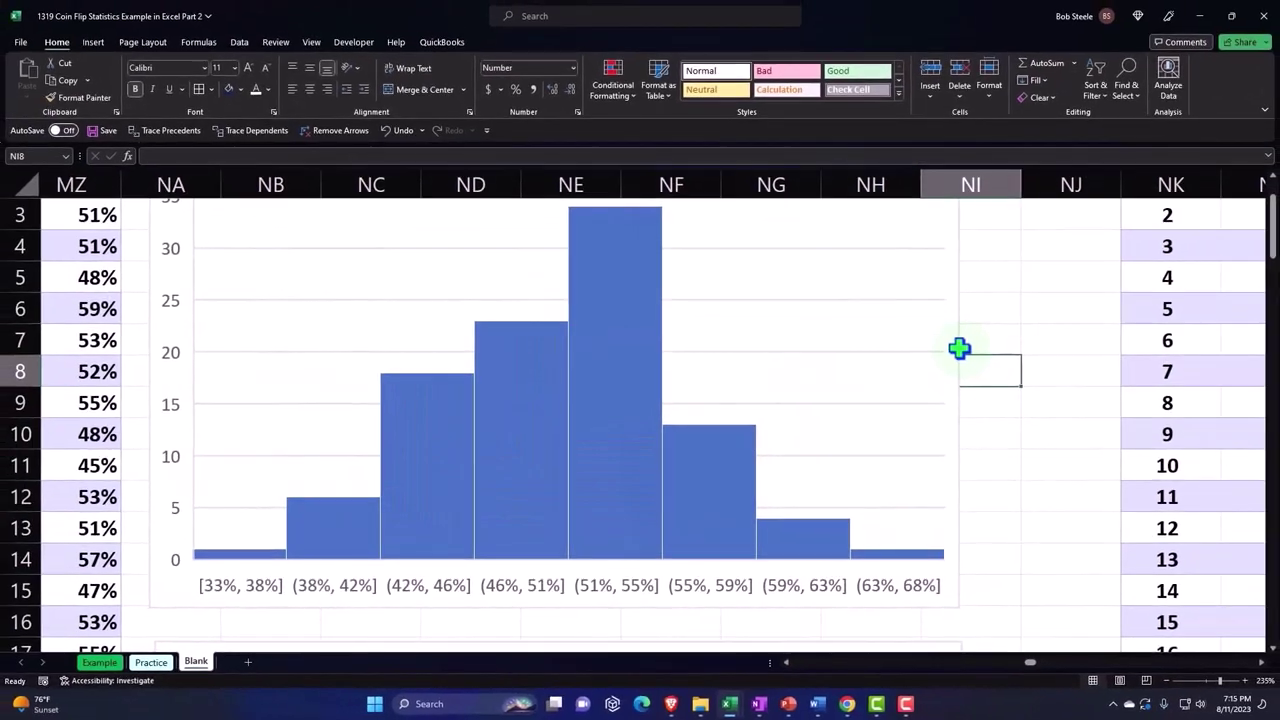
# Step: Copy the earlier 33%–68% histogram, paste it at VJ16, and position it beneath the 18%–48% histogram
pyautogui.click(954, 347)
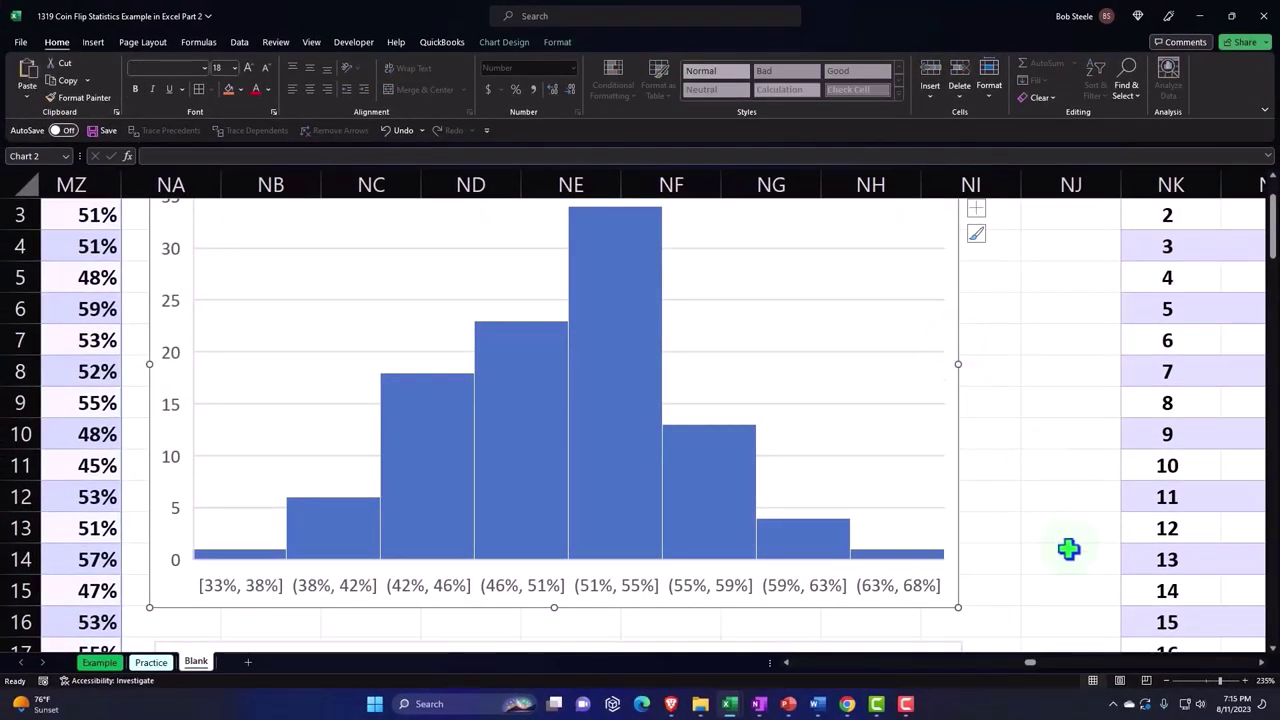
pyautogui.moveTo(1033, 668)
pyautogui.mouseDown()
pyautogui.moveTo(1142, 648)
pyautogui.moveTo(1213, 652)
pyautogui.moveTo(1188, 668)
pyautogui.mouseUp()
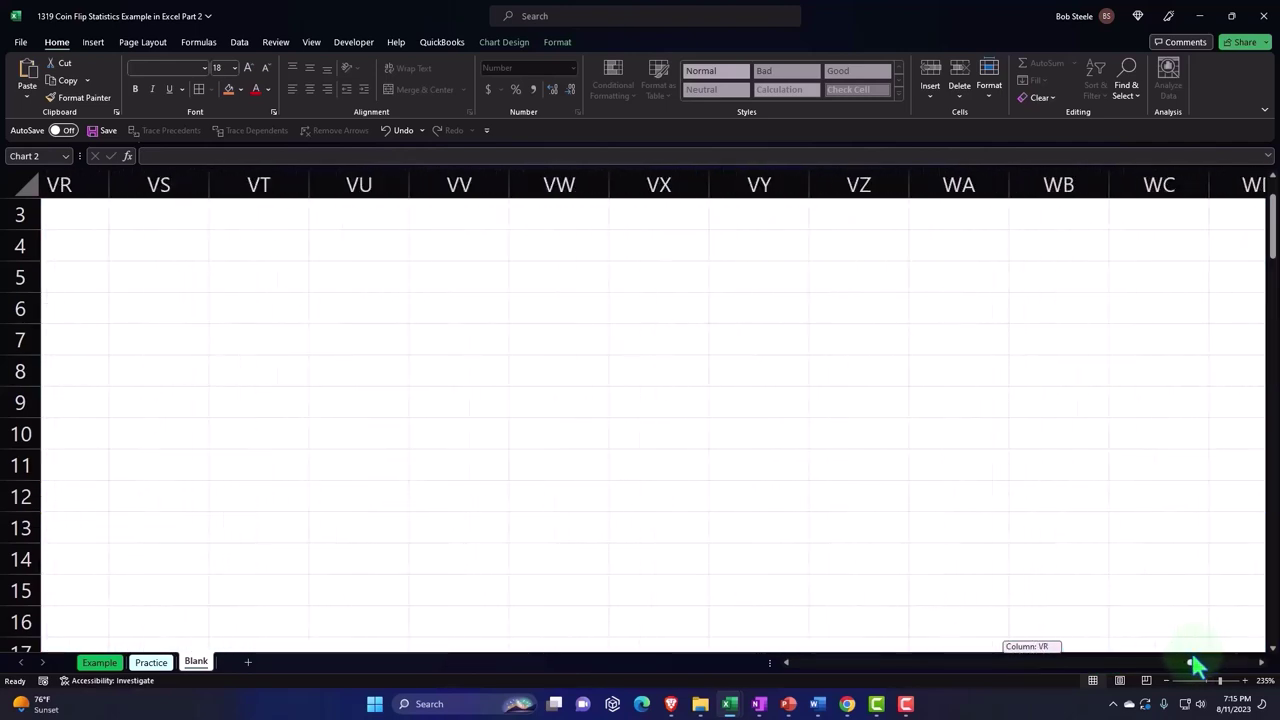
pyautogui.click(316, 624)
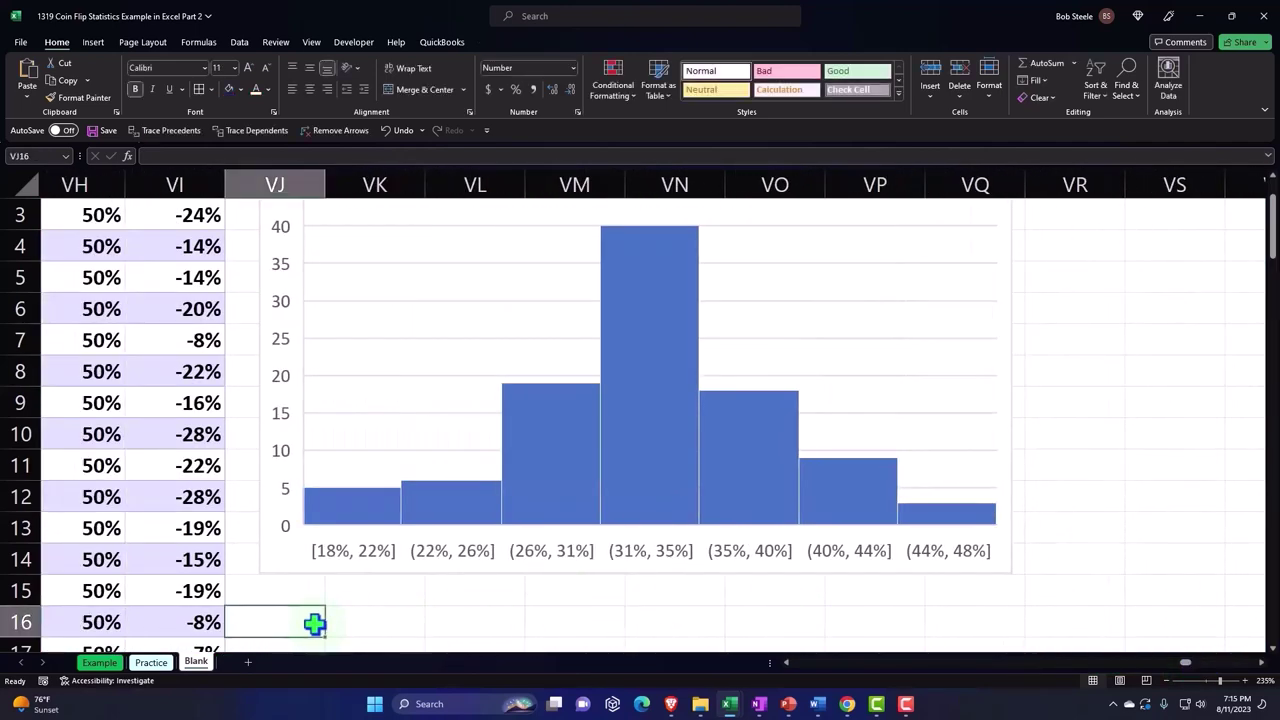
pyautogui.hotkey('ctrl', 'v')
pyautogui.scroll(-2, 323, 597)
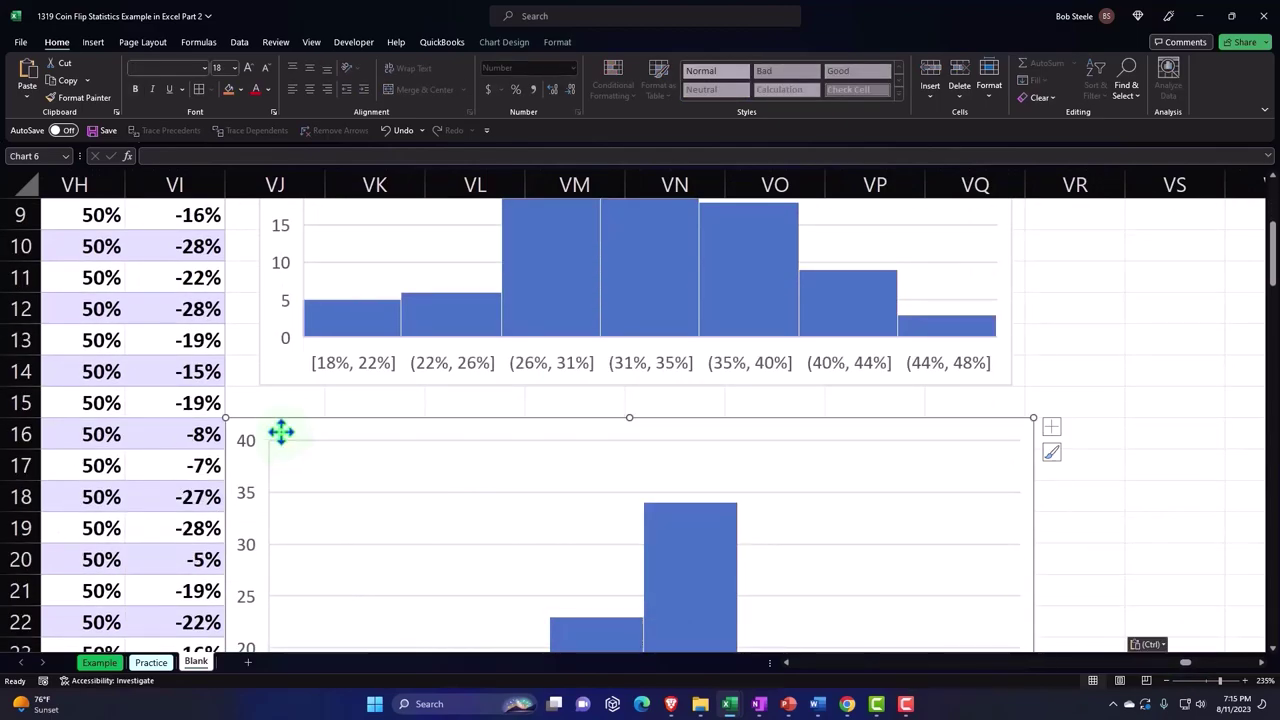
pyautogui.moveTo(281, 432); pyautogui.dragTo(346, 460)
pyautogui.scroll(-3, 346, 460)
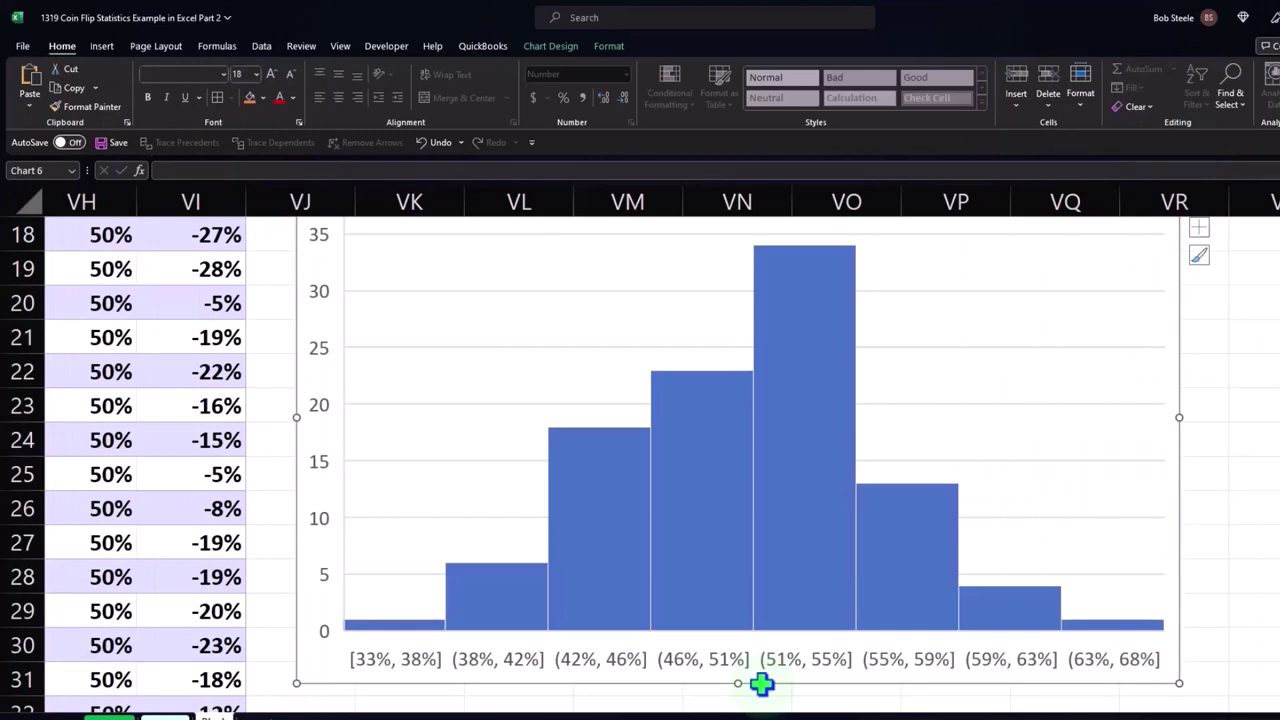
pyautogui.scroll(2, 762, 684)
pyautogui.scroll(-2, 766, 694)
pyautogui.scroll(-1, 766, 694)
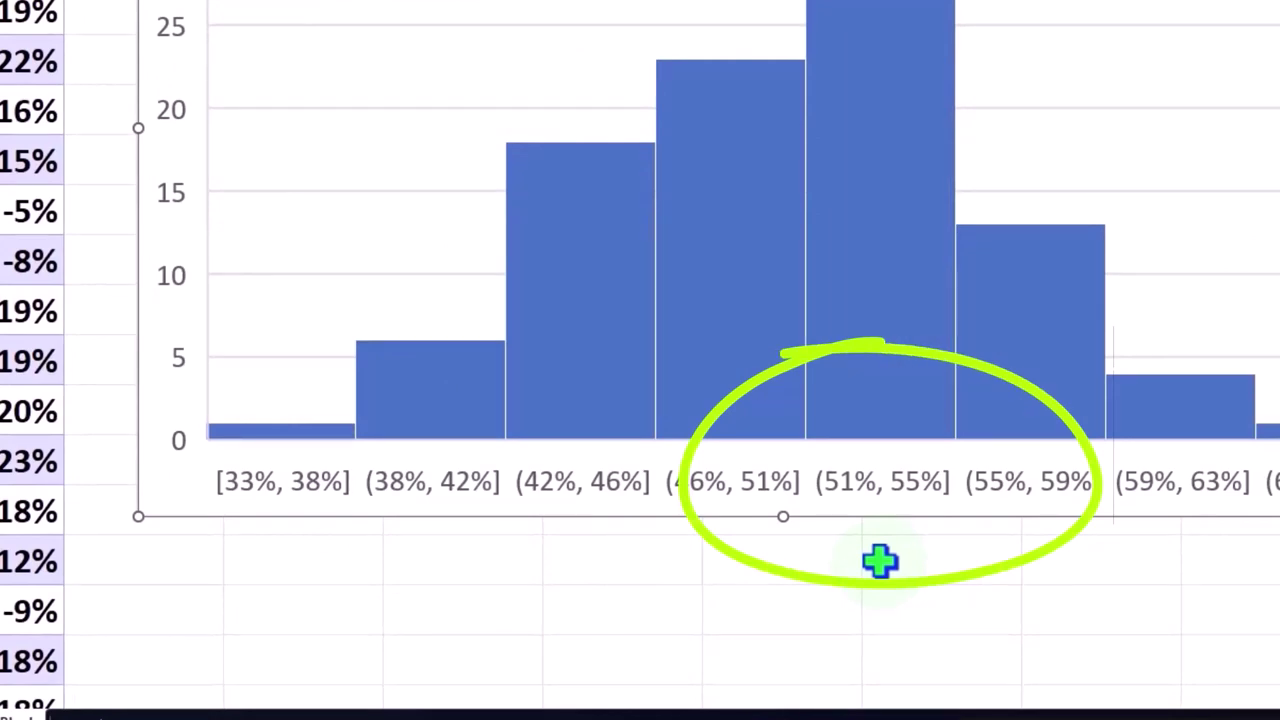
pyautogui.scroll(3, 880, 565)
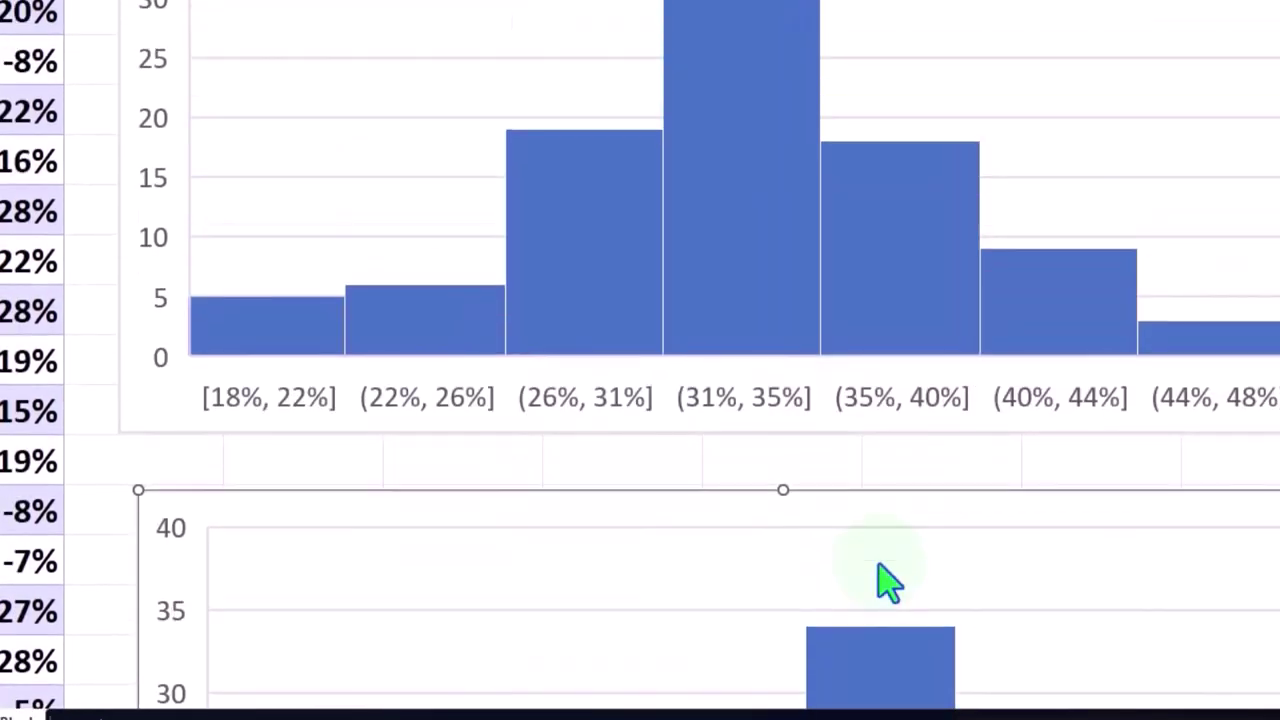
pyautogui.scroll(1, 888, 583)
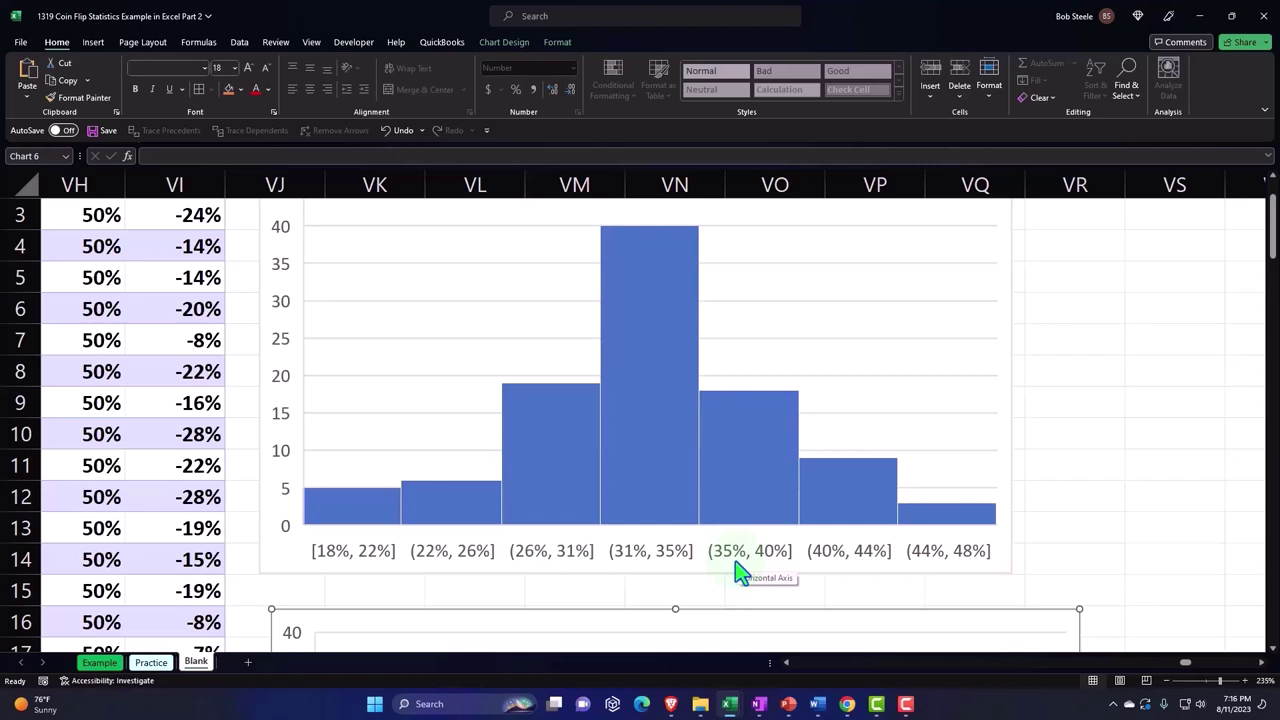
pyautogui.click(1007, 332)
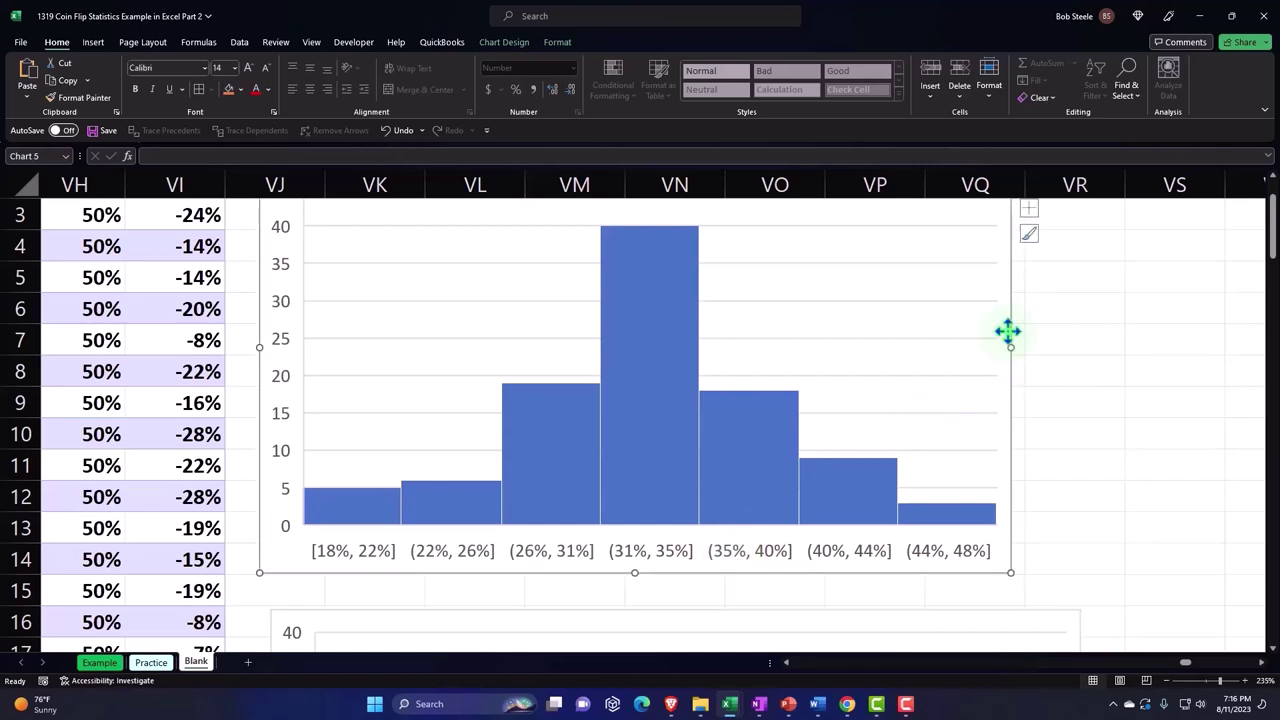
pyautogui.scroll(-3, 1007, 332)
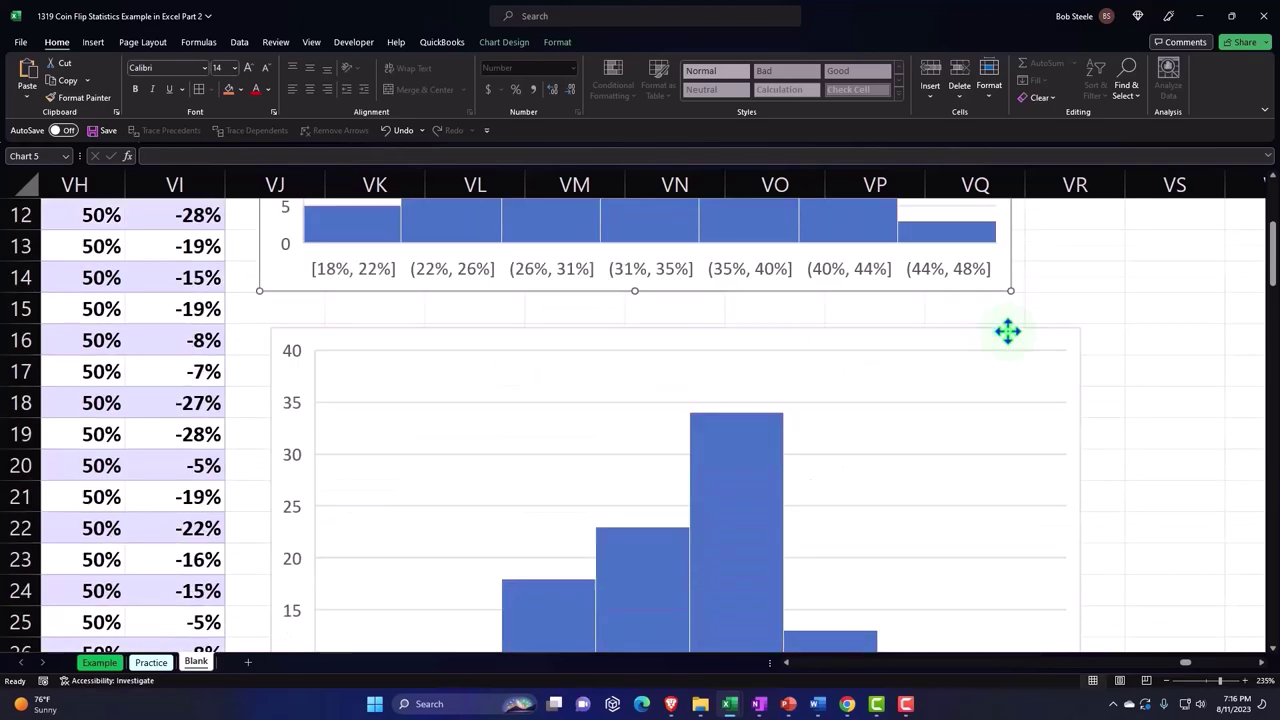
pyautogui.scroll(-1, 1007, 332)
pyautogui.scroll(-2, 1007, 332)
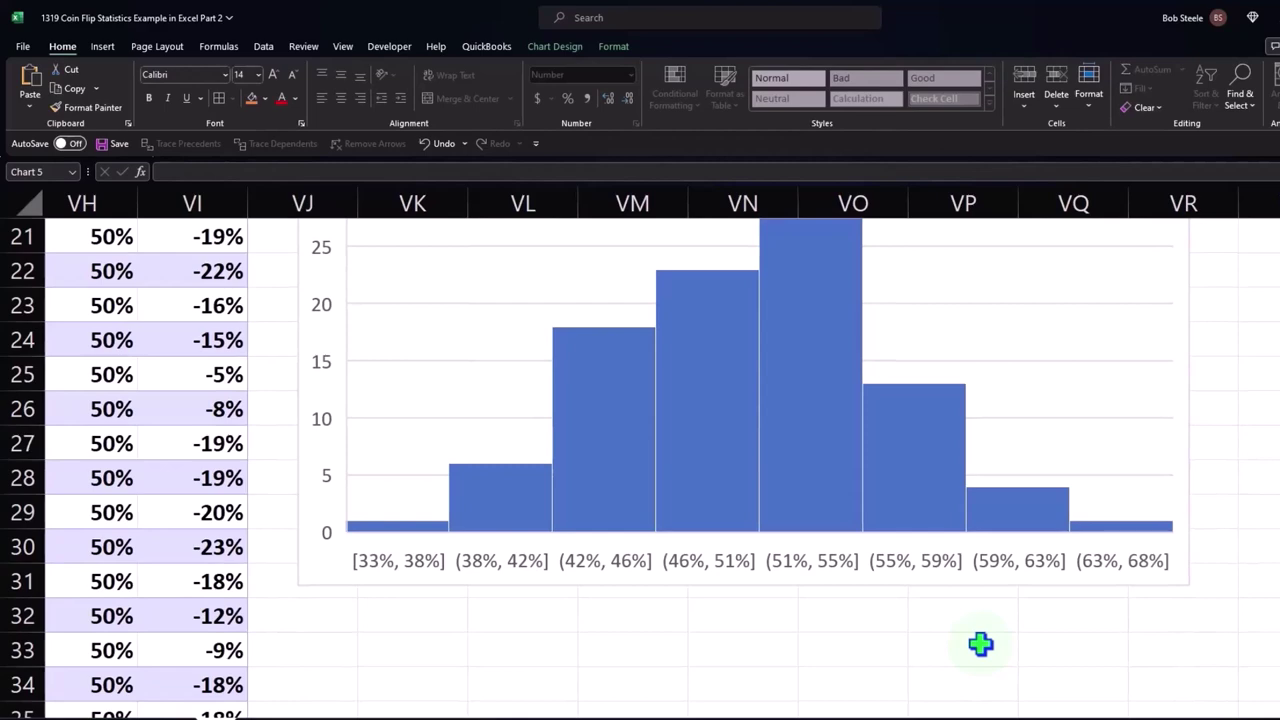
pyautogui.scroll(3, 980, 644)
pyautogui.scroll(3, 980, 643)
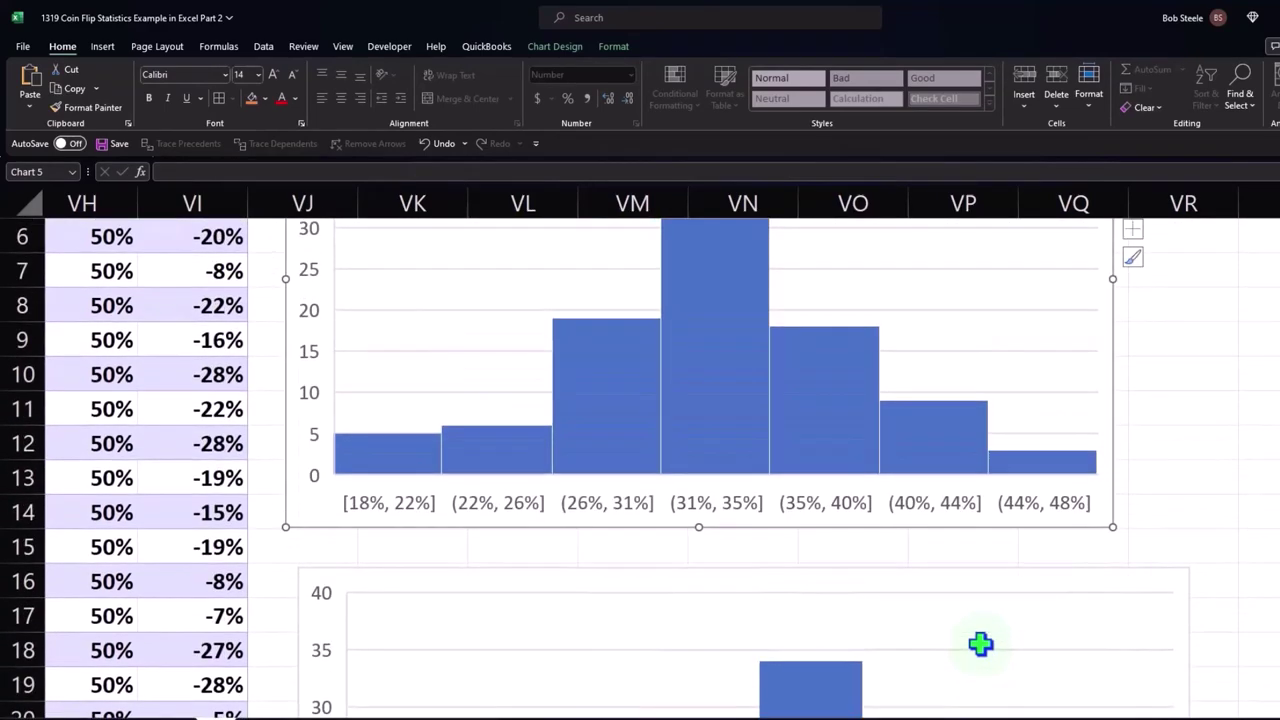
pyautogui.scroll(1, 990, 610)
pyautogui.scroll(1, 1000, 580)
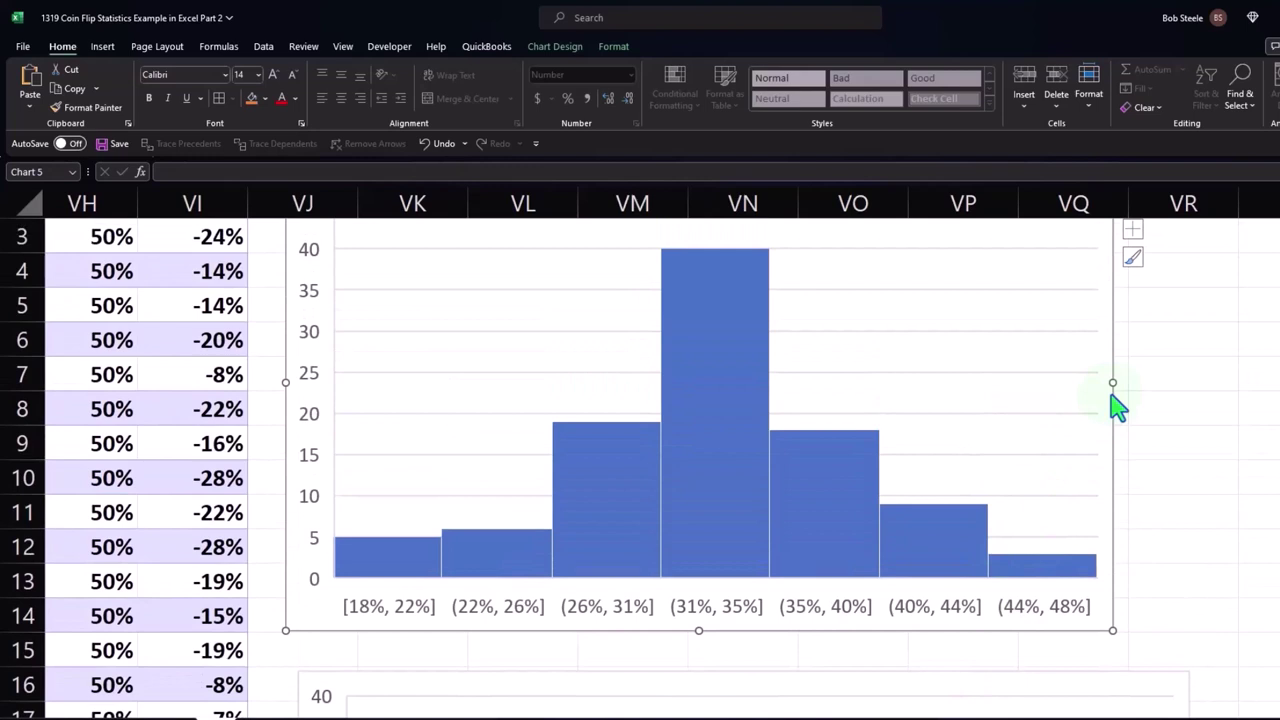